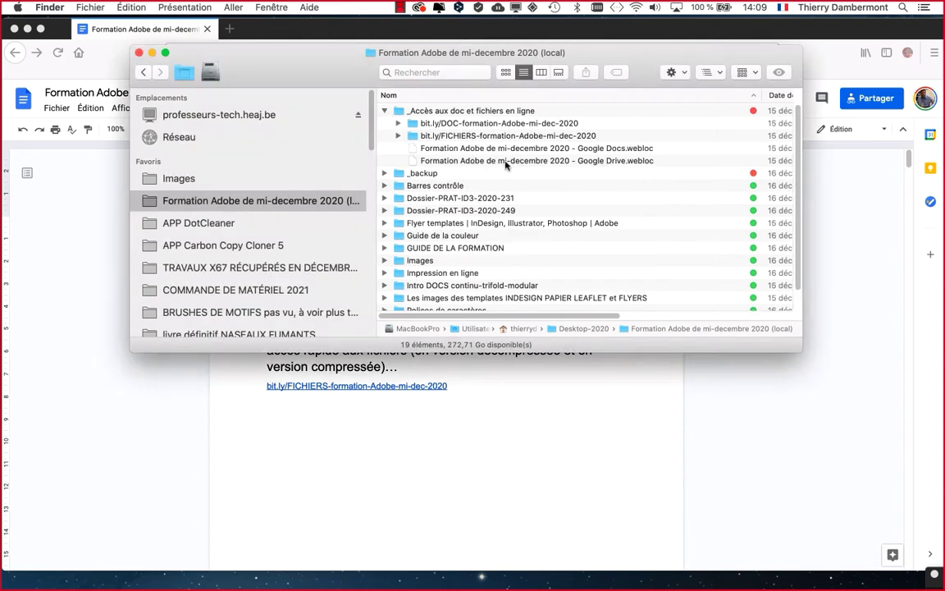
Inspect the bit.ly/FICHIERS and bit.ly/DOC link entries, then bring Firefox's course Google Doc forward.
left_click(431, 134)
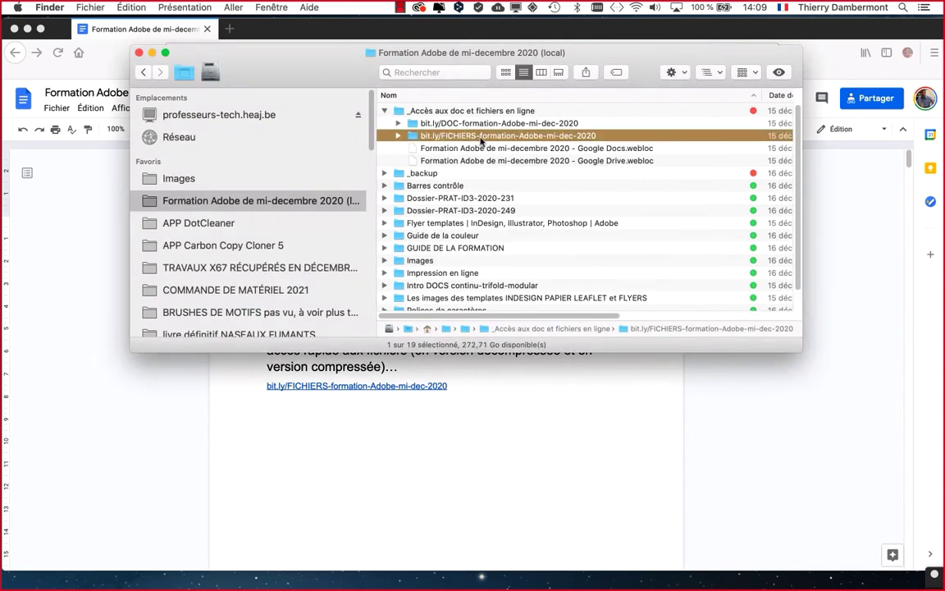
left_click(432, 126)
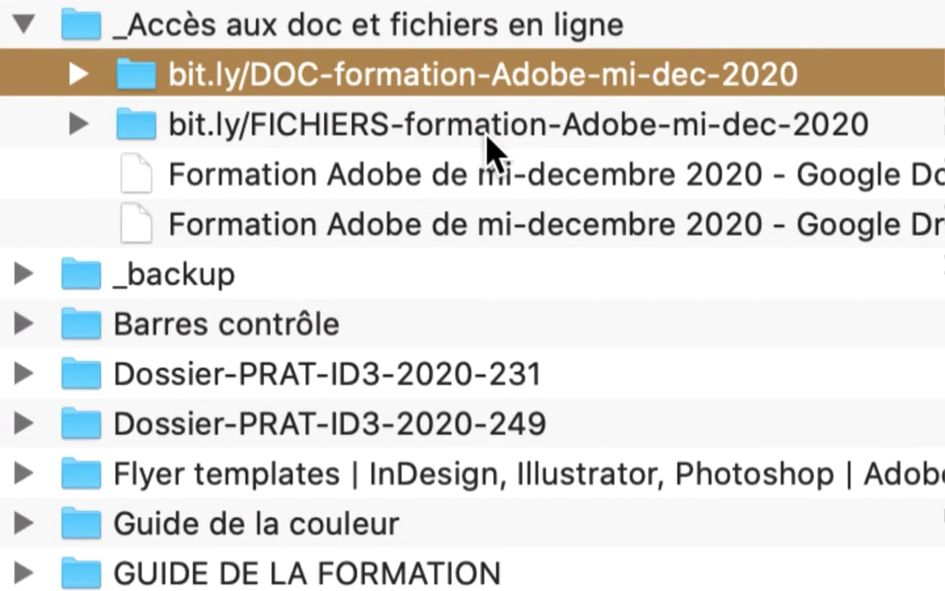
left_click(474, 170)
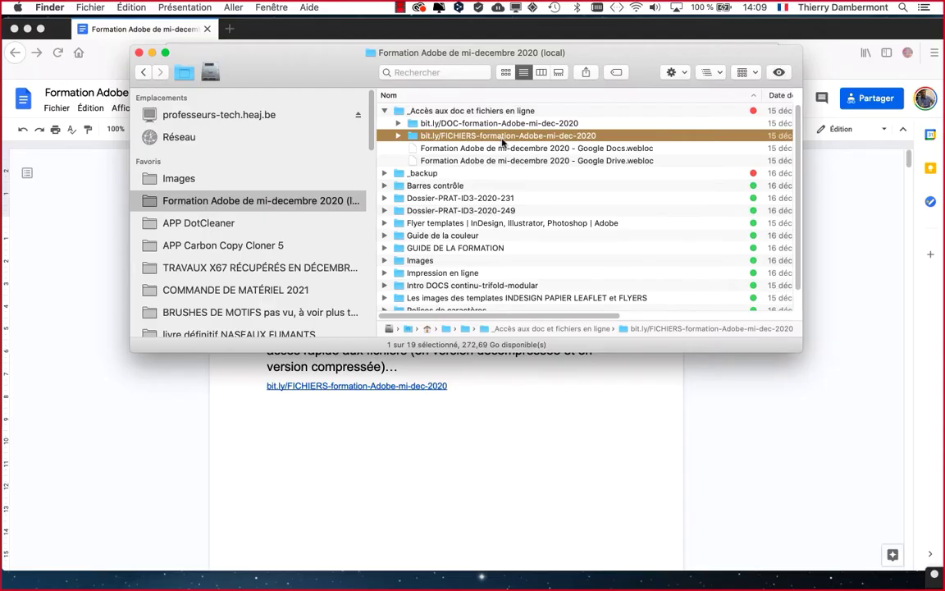
key("super+Tab")
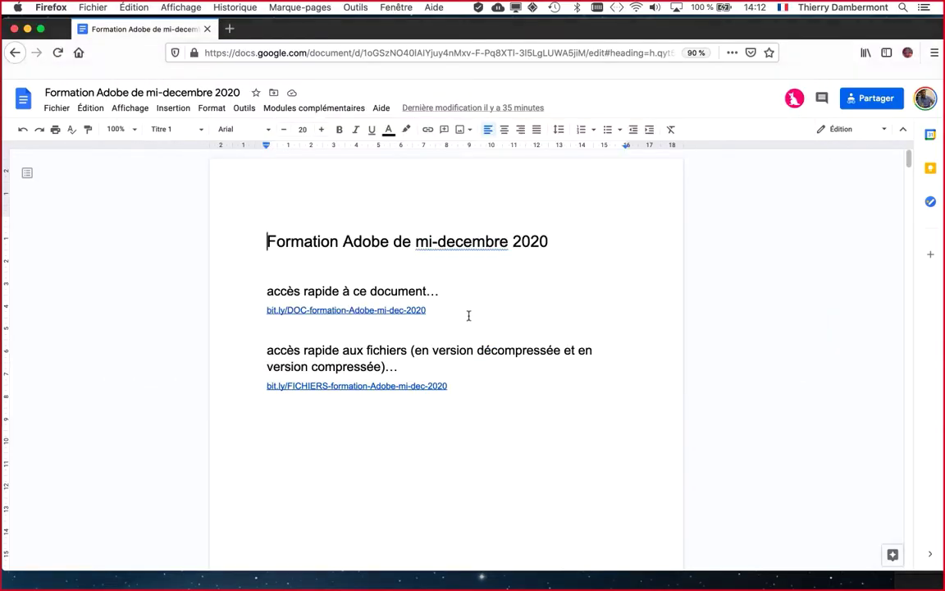
scroll(461, 321, "down", 5)
scroll(463, 322, "down", 8)
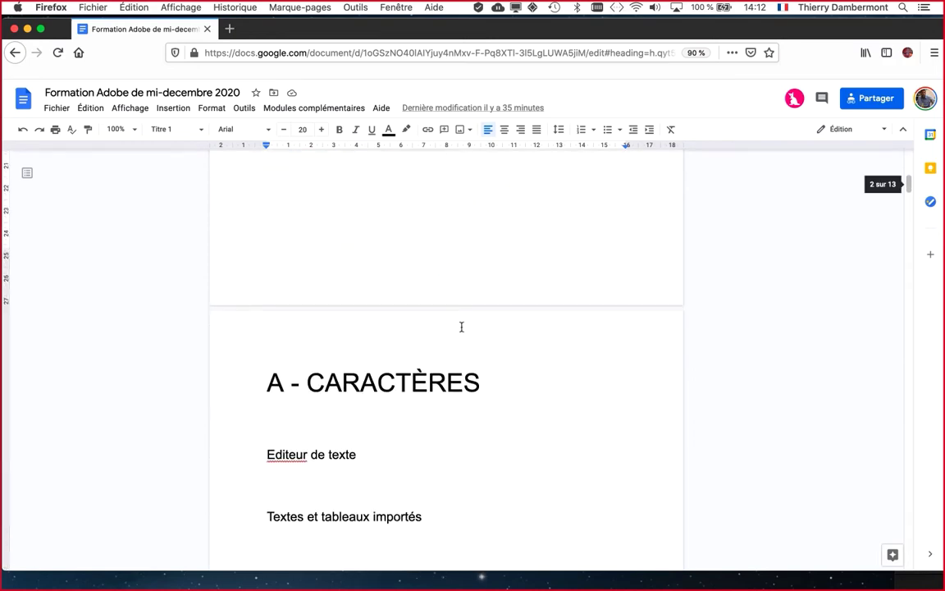
scroll(461, 324, "up", 2)
scroll(458, 332, "down", 4)
scroll(456, 334, "down", 12)
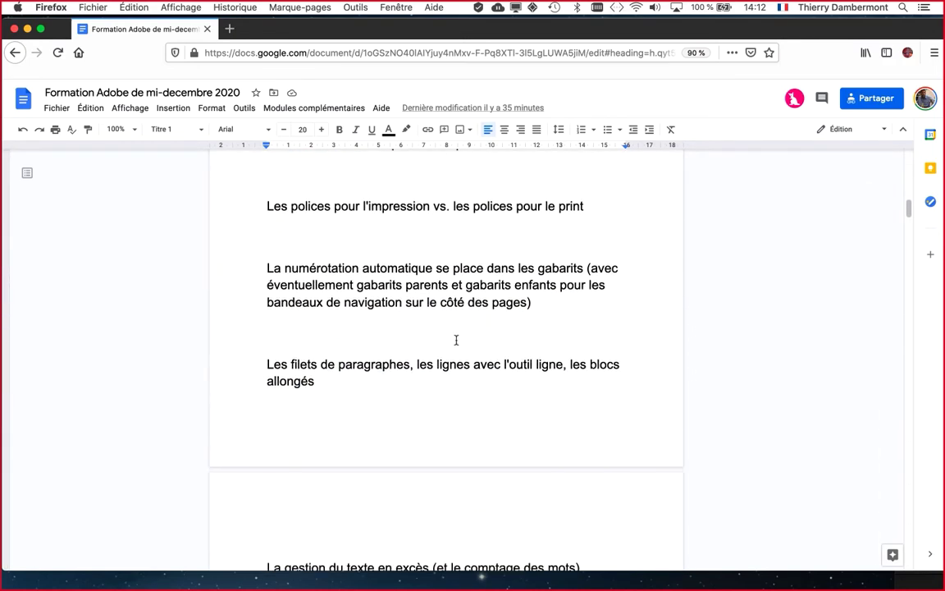
scroll(457, 342, "down", 8)
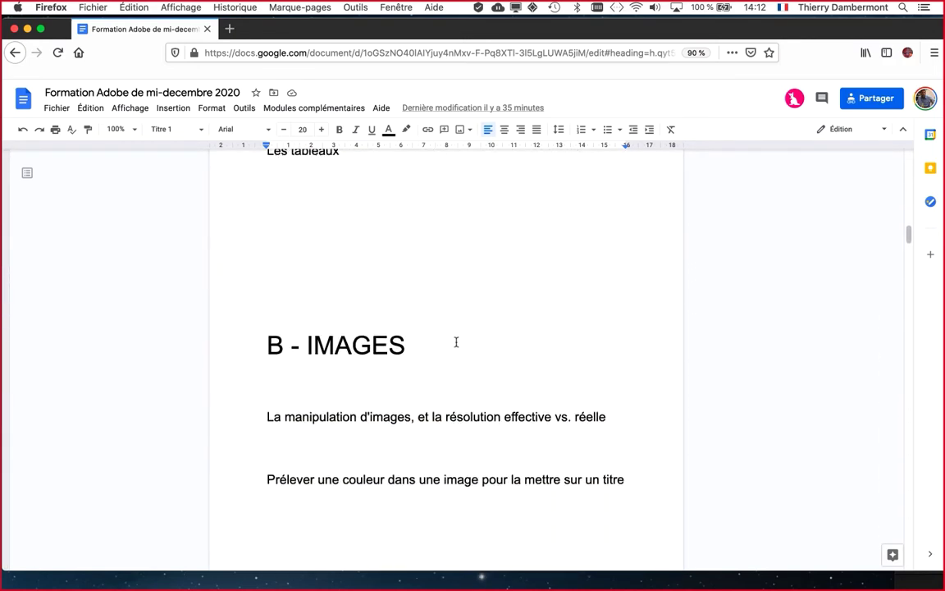
scroll(455, 345, "down", 1)
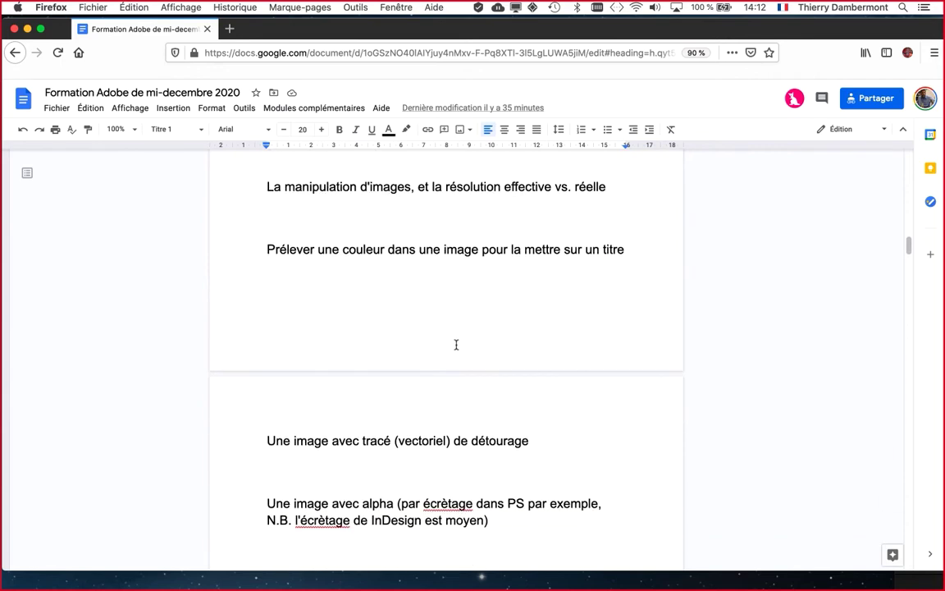
scroll(455, 343, "up", 20)
scroll(453, 340, "up", 20)
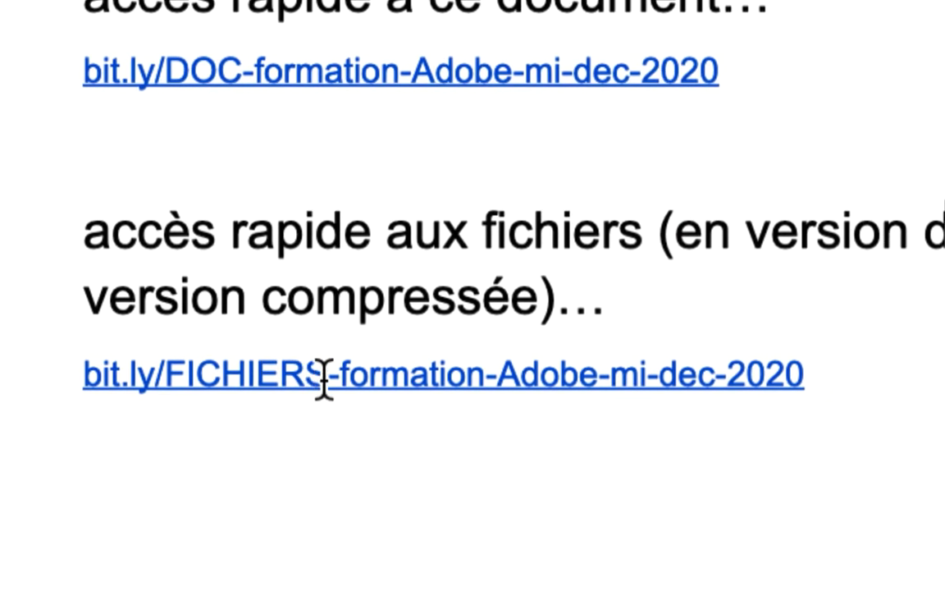
Open the bit.ly/FICHIERS Drive folder and scroll through its subfolders and zip archives.
left_click(540, 374)
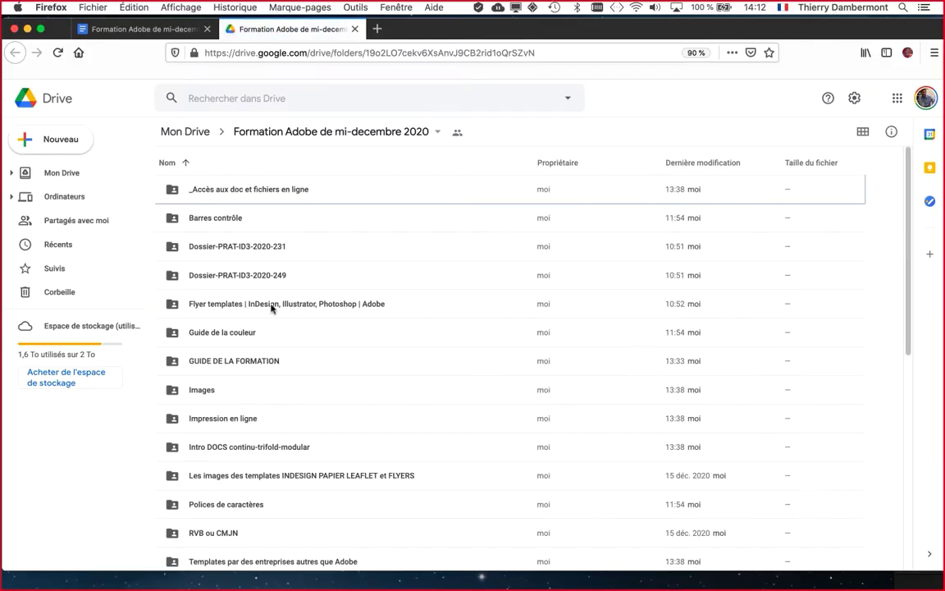
scroll(283, 328, "down", 10)
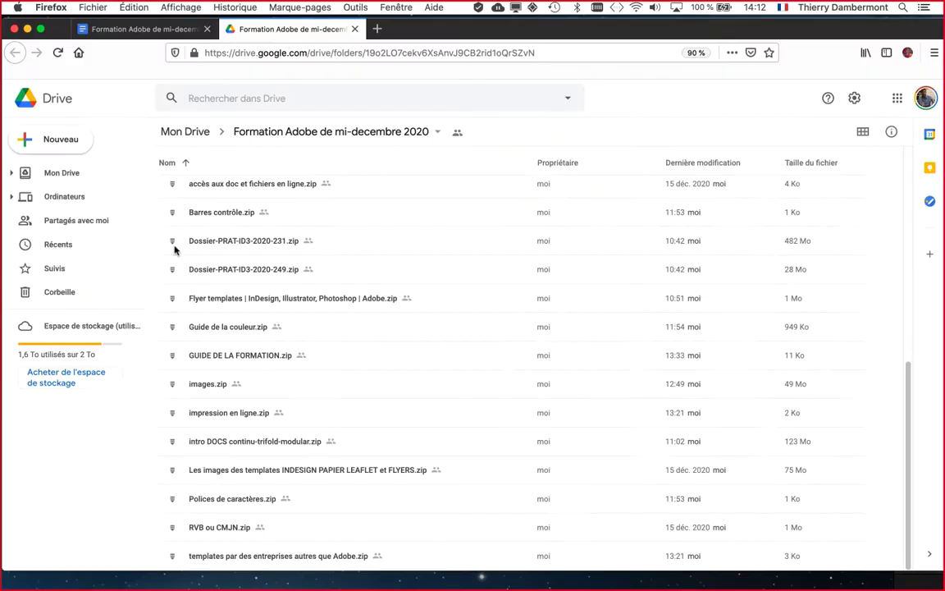
scroll(373, 301, "up", 10)
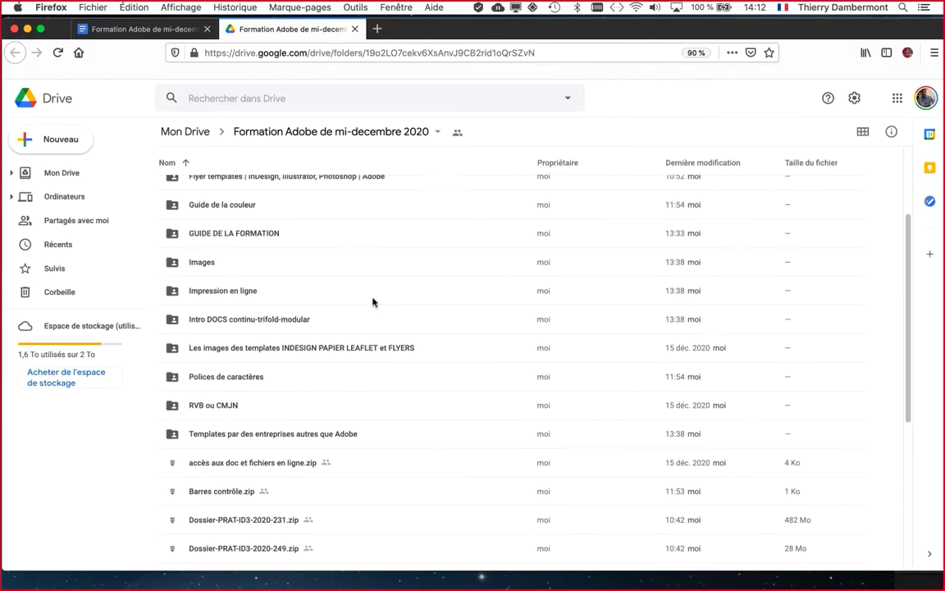
scroll(365, 312, "down", 10)
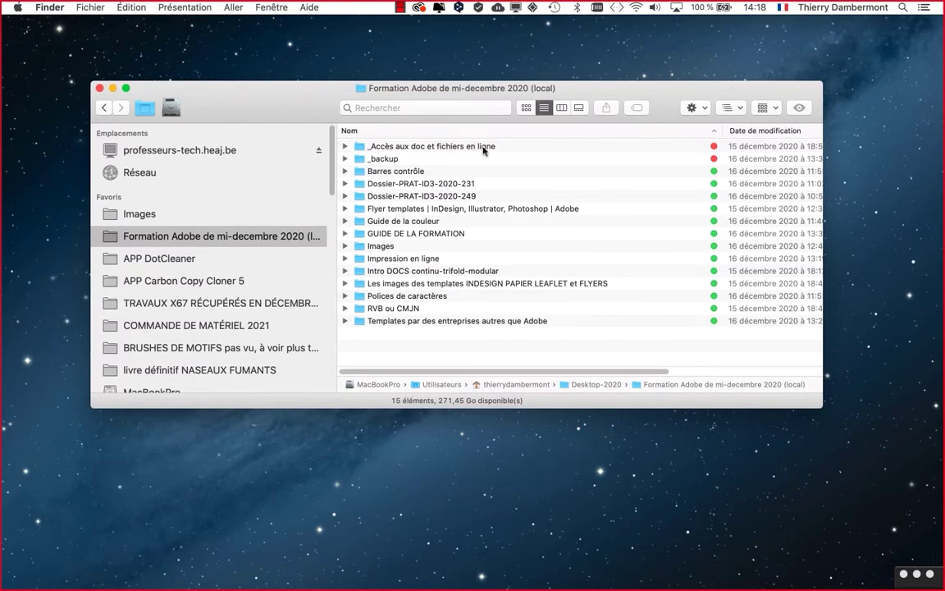
left_click_drag(348, 90, 347, 51)
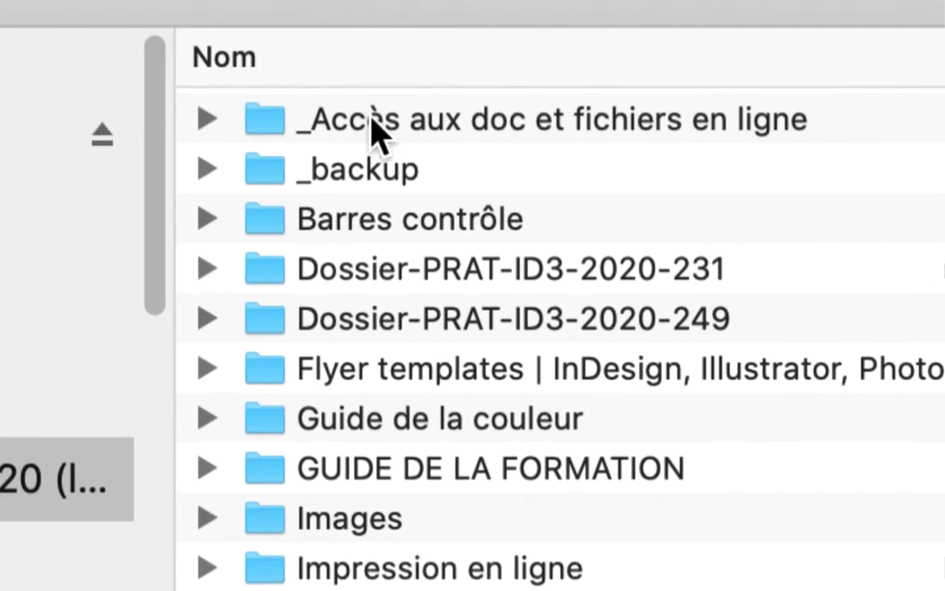
left_click(365, 29)
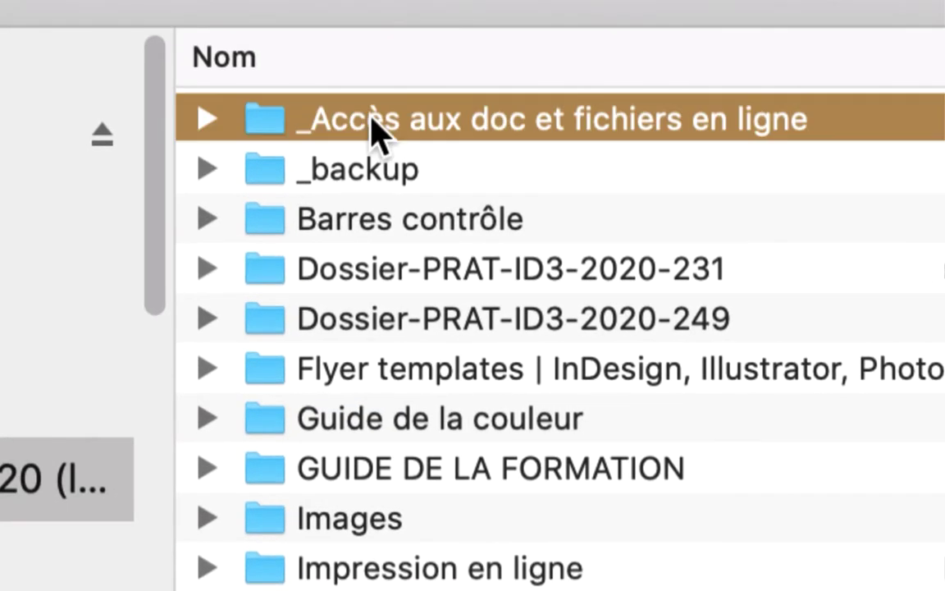
left_click(178, 107)
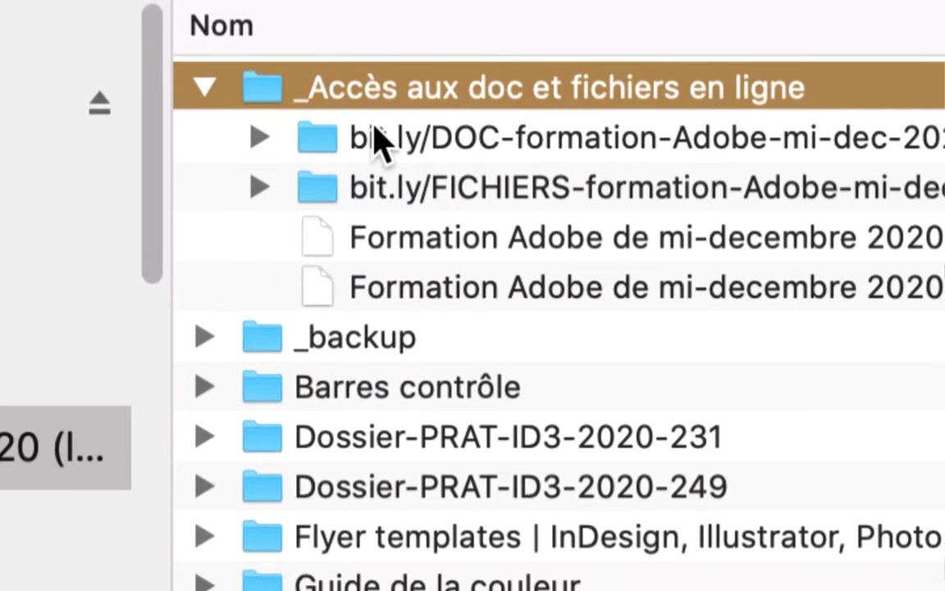
left_click(373, 140)
left_click(410, 187)
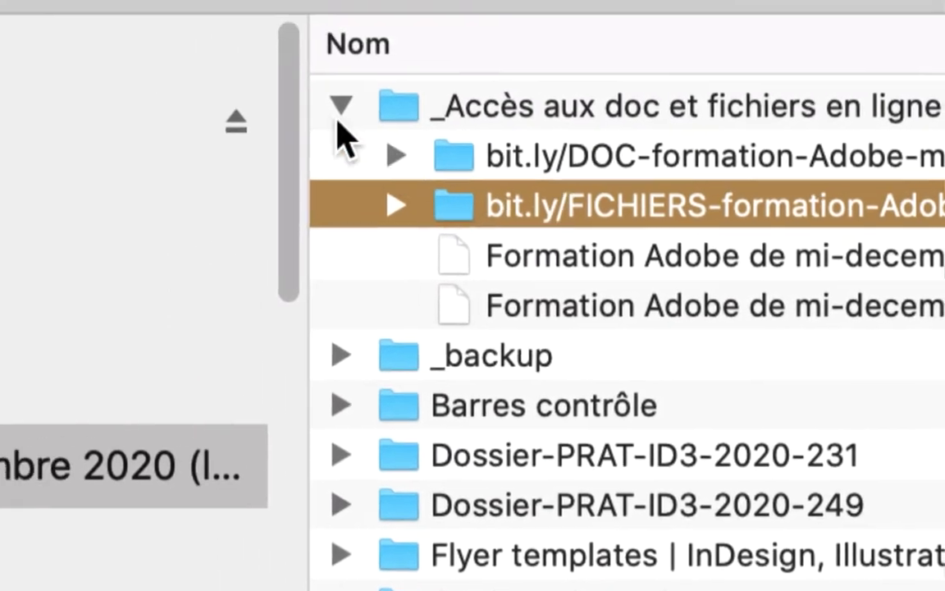
left_click(205, 88)
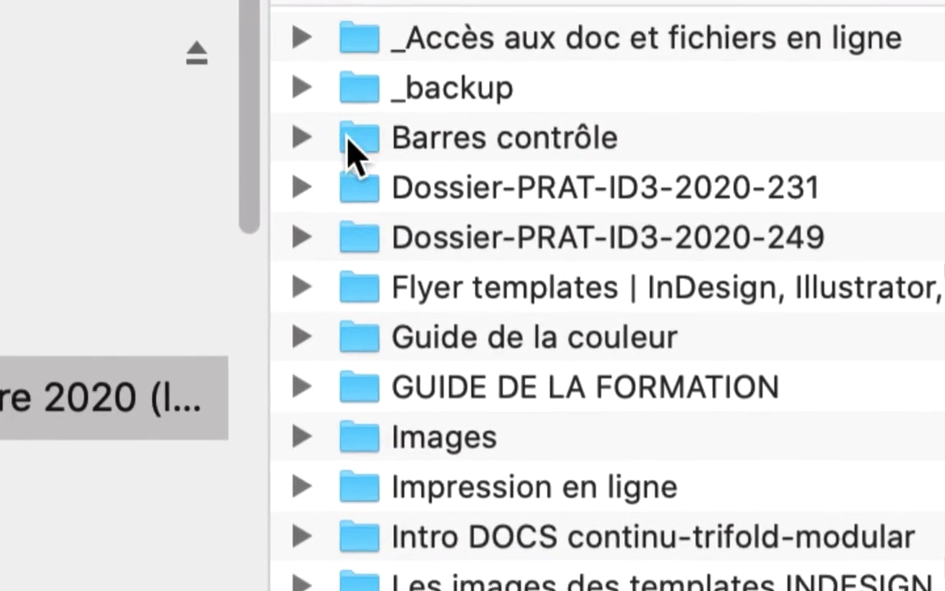
left_click(353, 144)
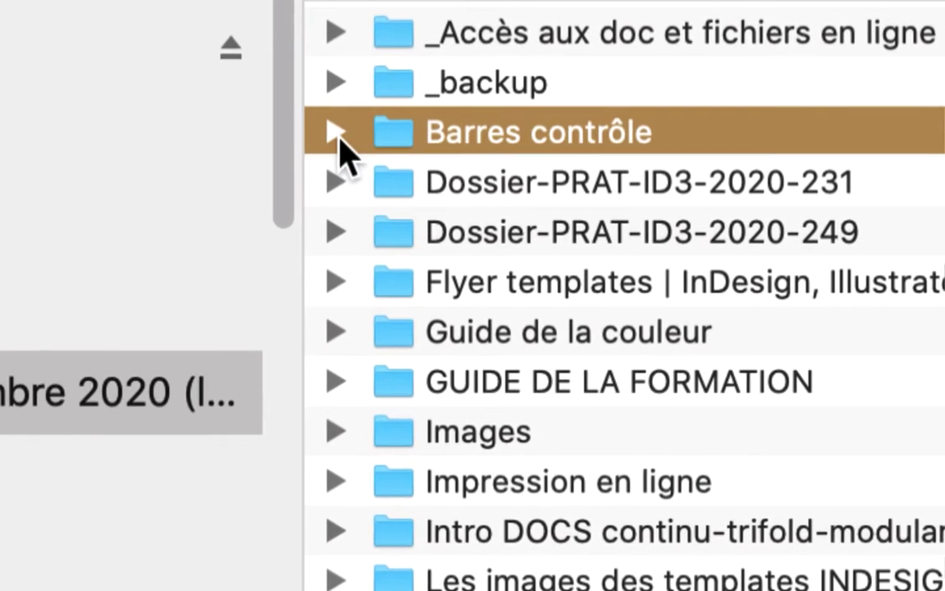
left_click(86, 119)
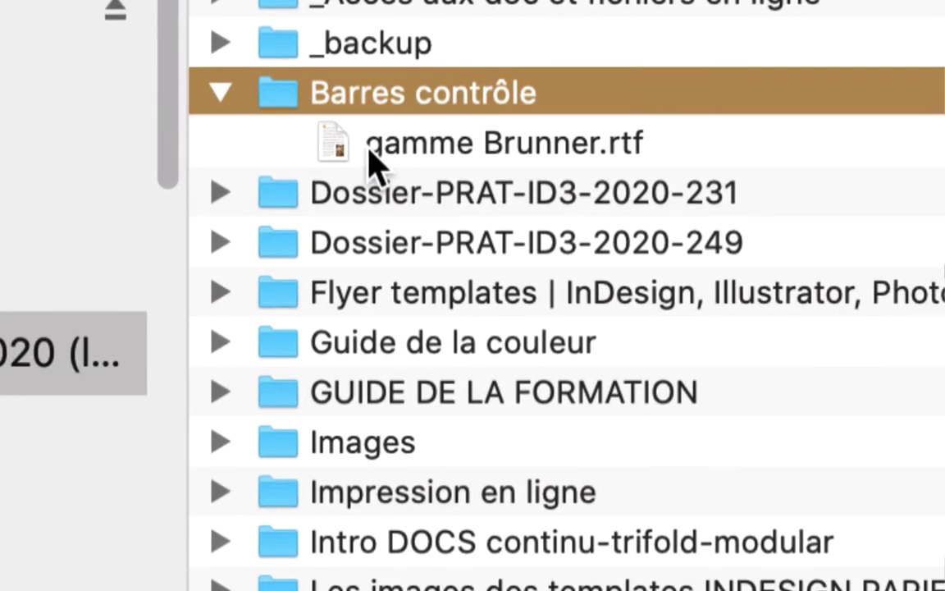
left_click(483, 187)
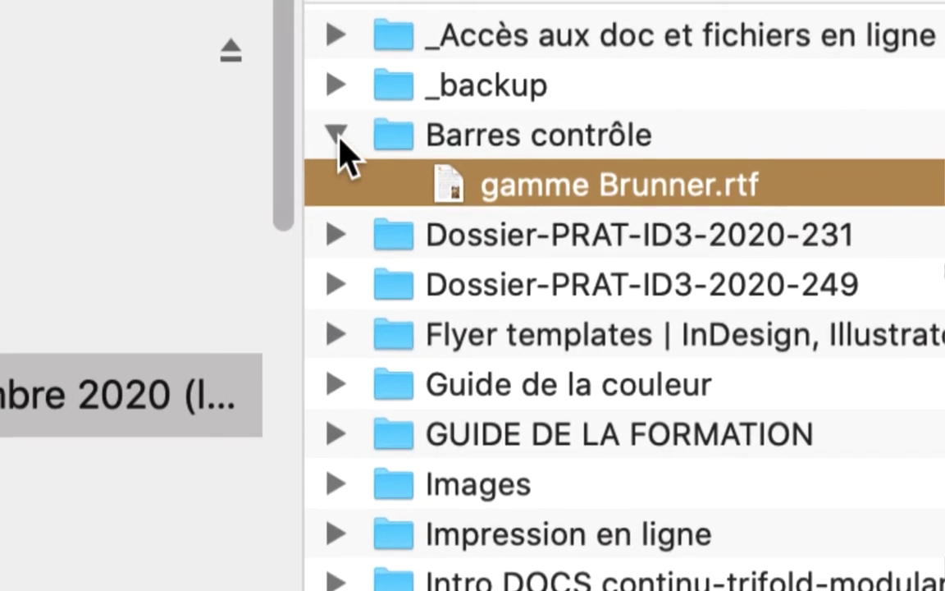
left_click(338, 137)
left_click(403, 193)
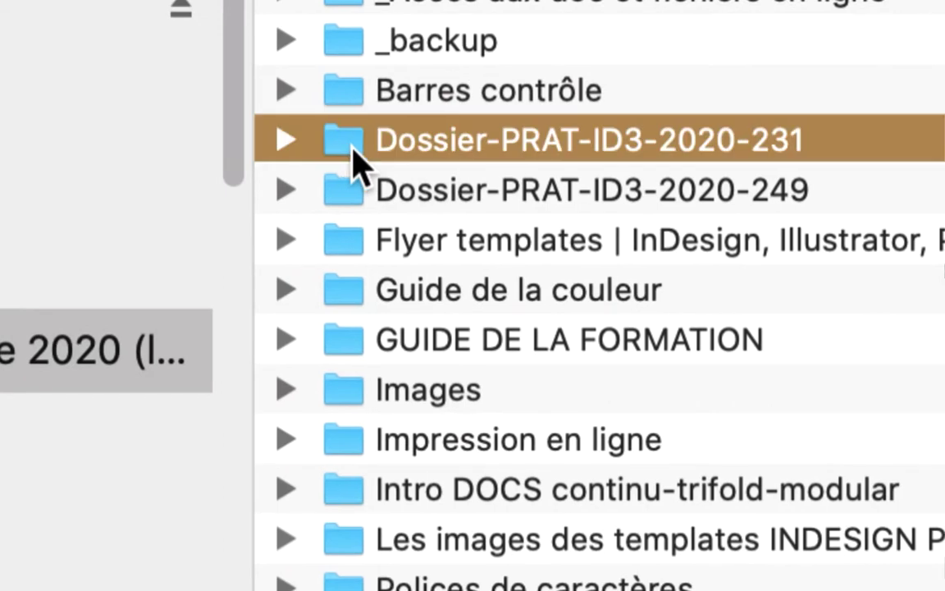
key("Down")
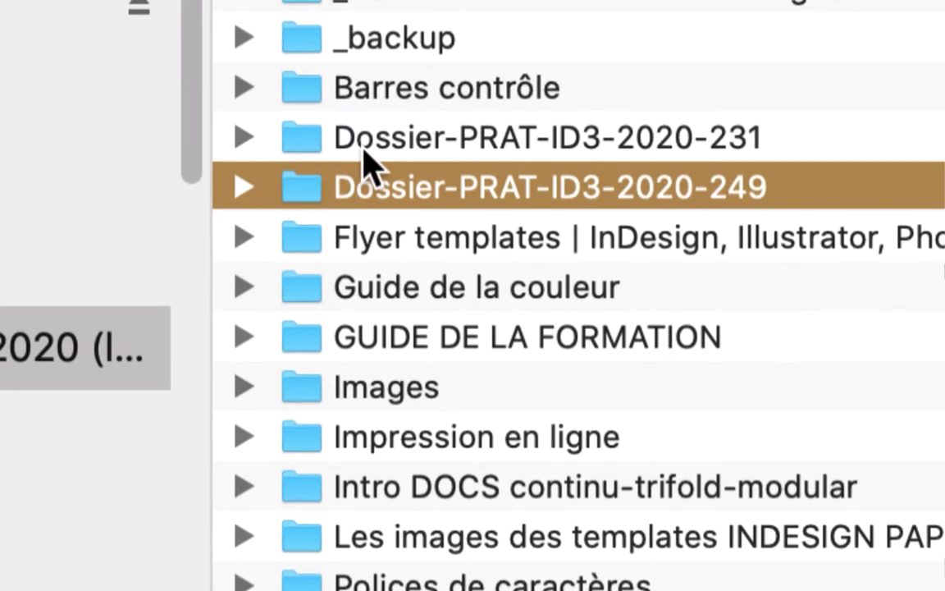
left_click(361, 152)
left_click(370, 184)
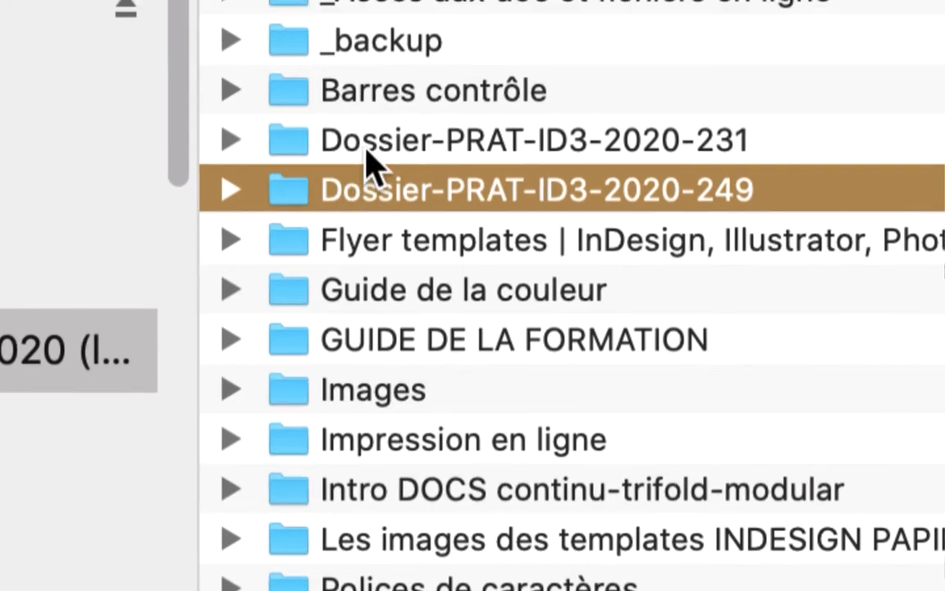
left_click(374, 131)
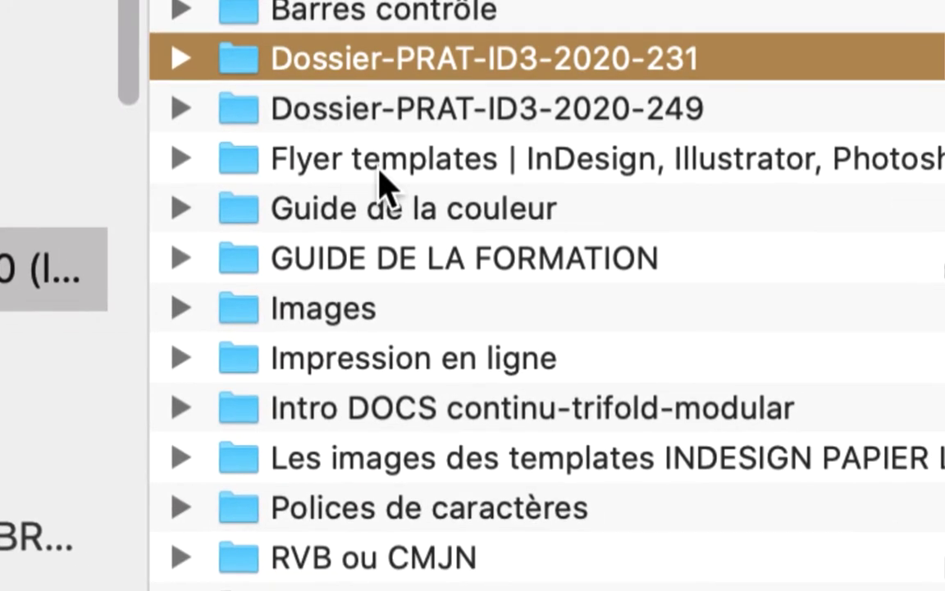
left_click(250, 242)
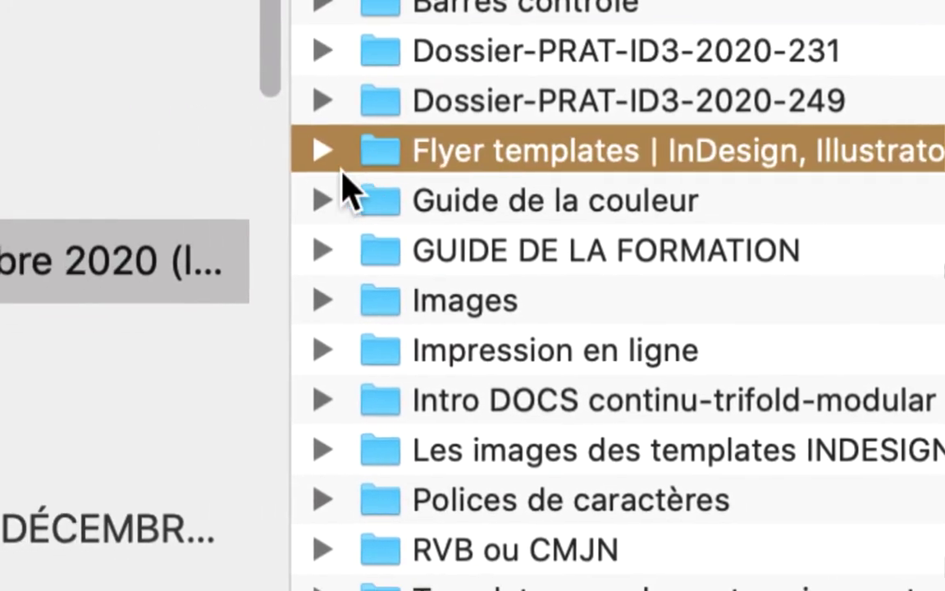
left_click(234, 240)
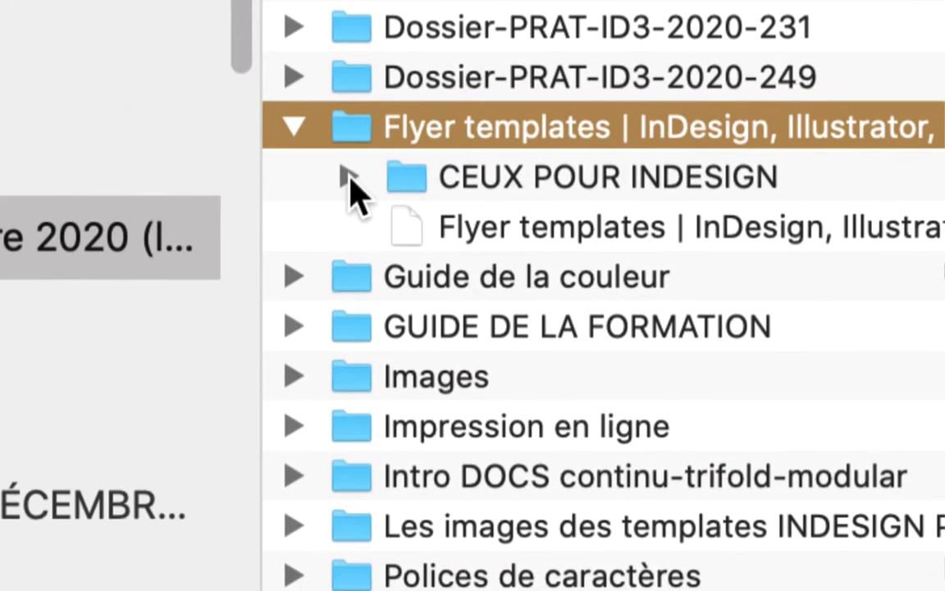
left_click(382, 212)
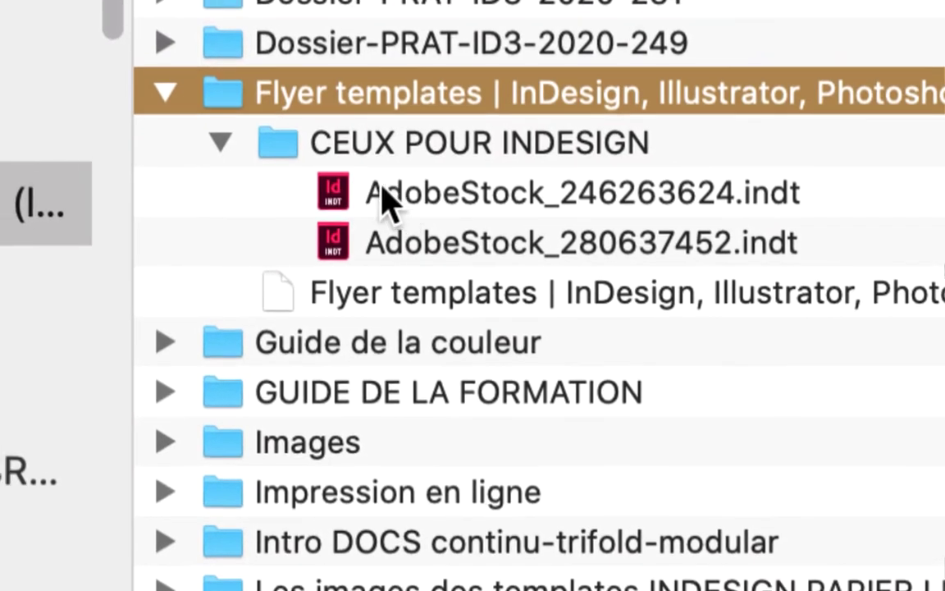
left_click(509, 228)
left_click(382, 205)
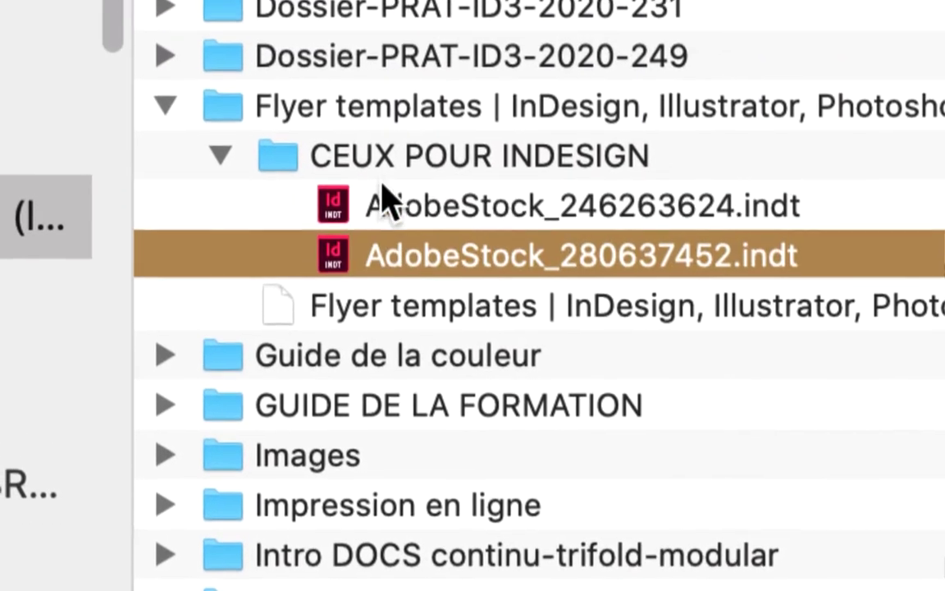
left_click(379, 159)
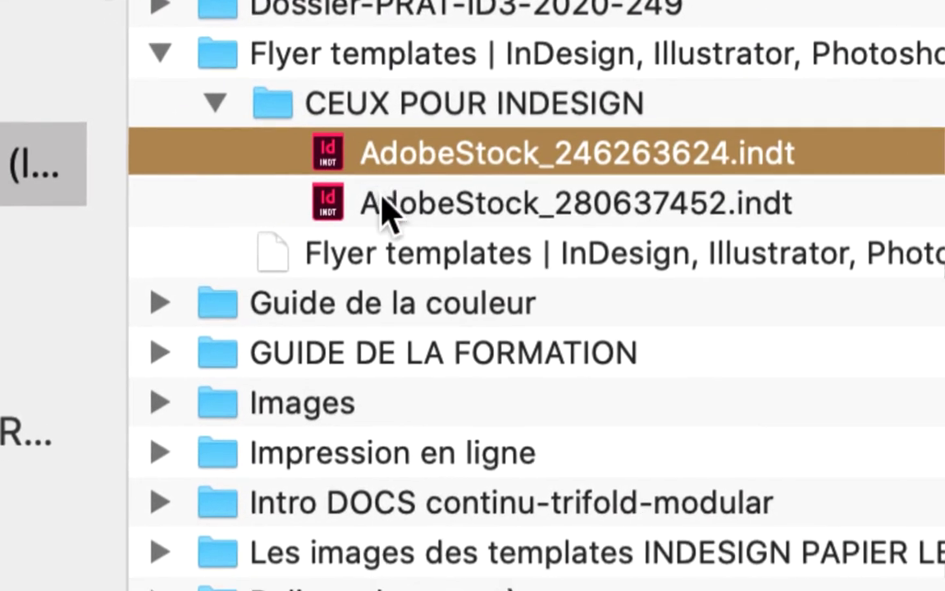
left_click(382, 205)
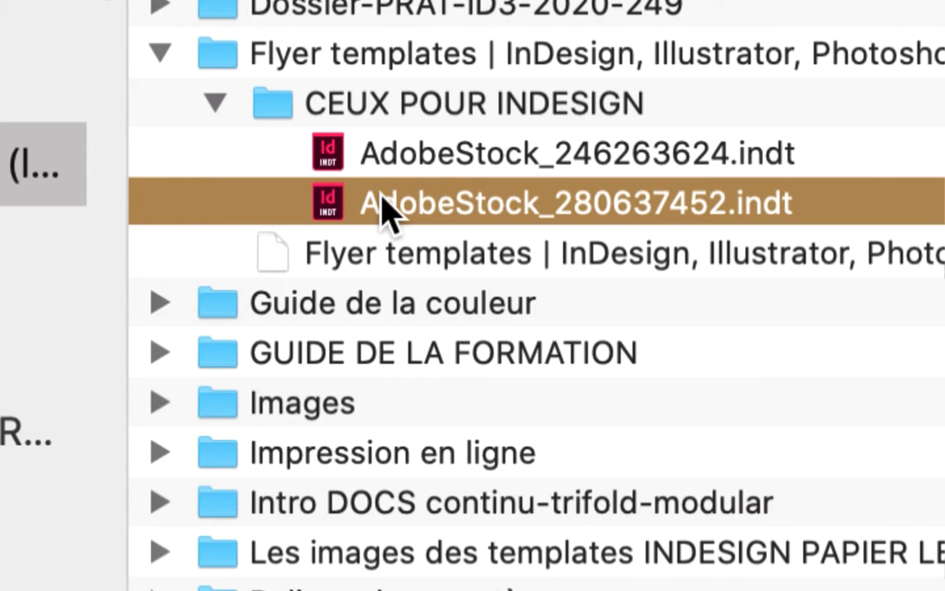
left_click(379, 156)
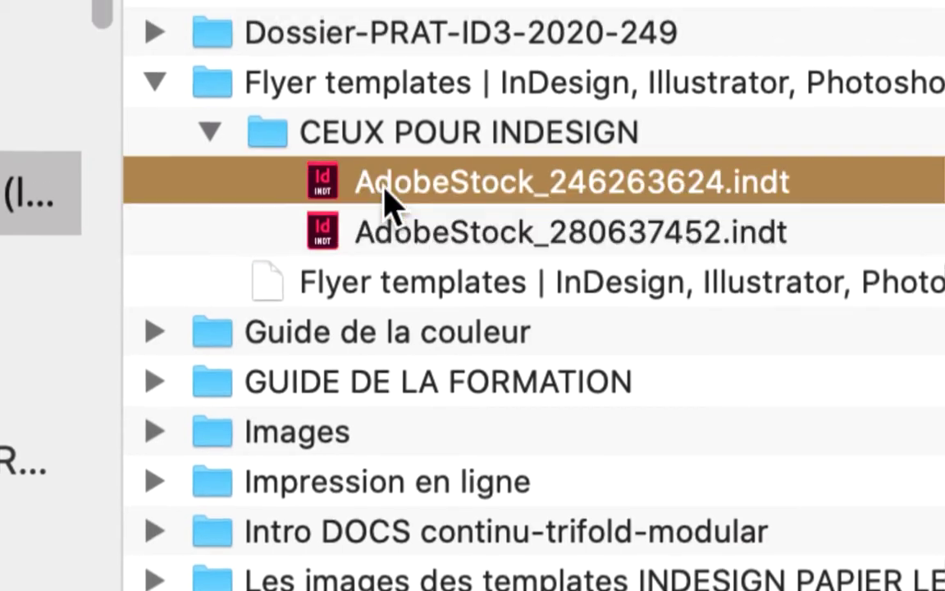
left_click(160, 52)
left_click(359, 189)
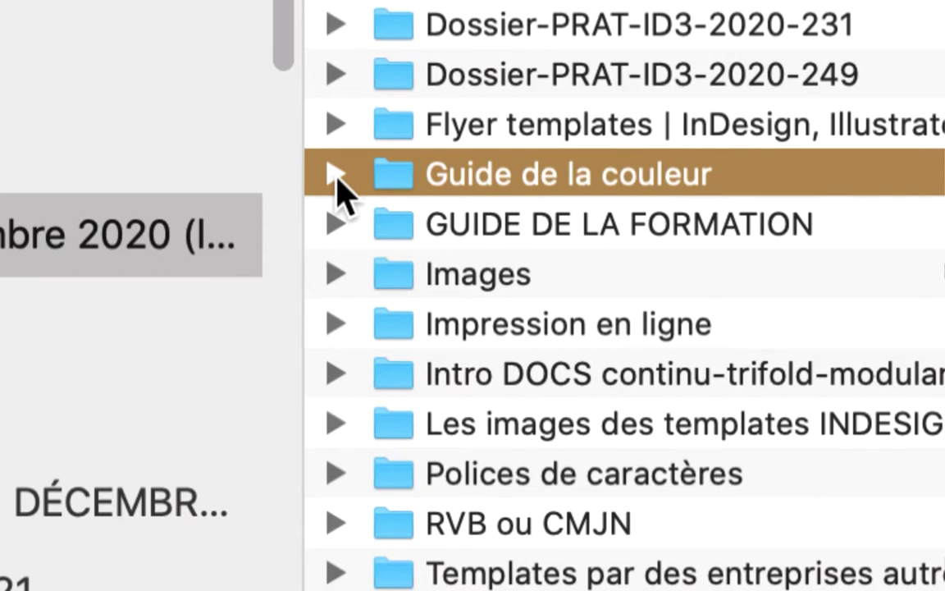
left_click(336, 174)
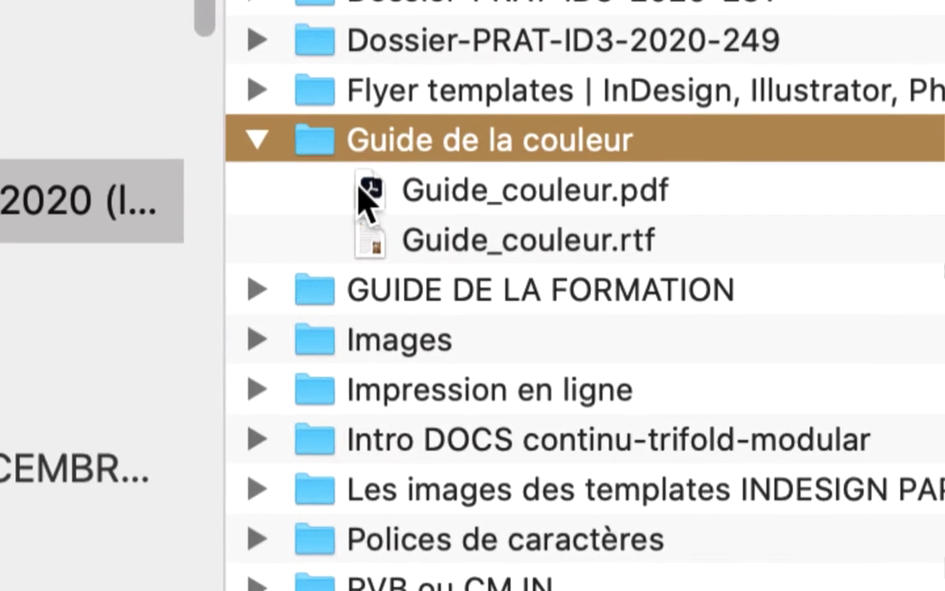
left_click(429, 215)
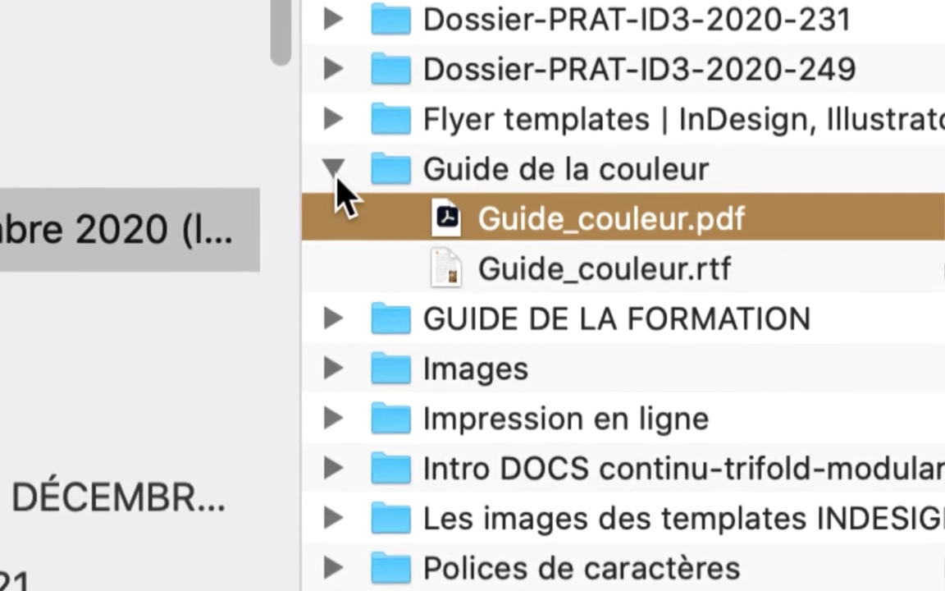
left_click(336, 177)
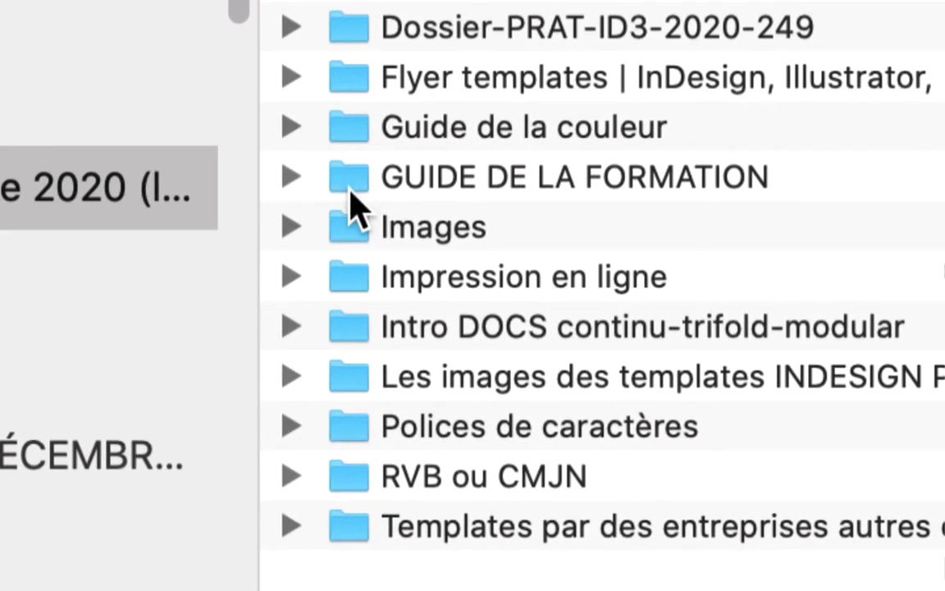
left_click(350, 188)
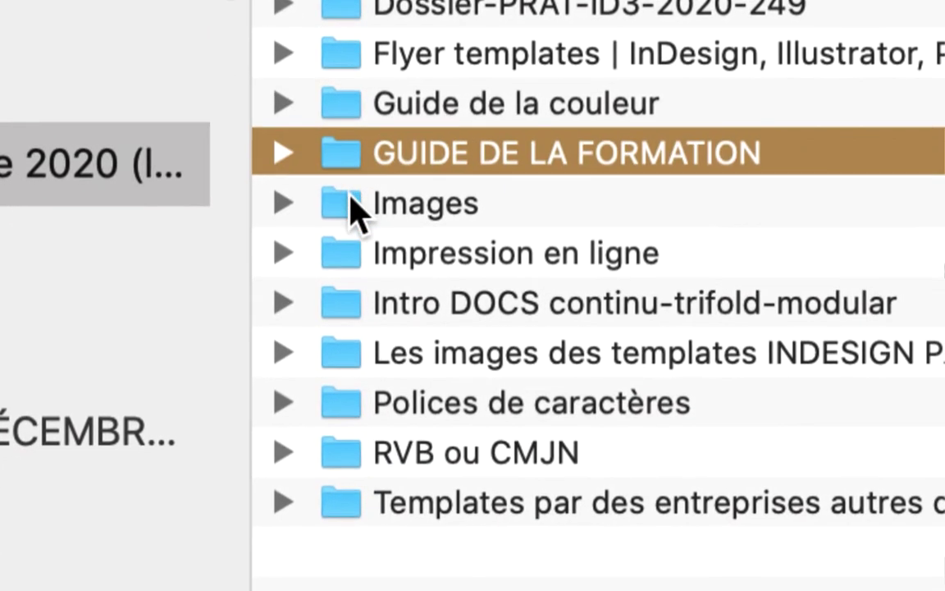
left_click(293, 177)
left_click(472, 232)
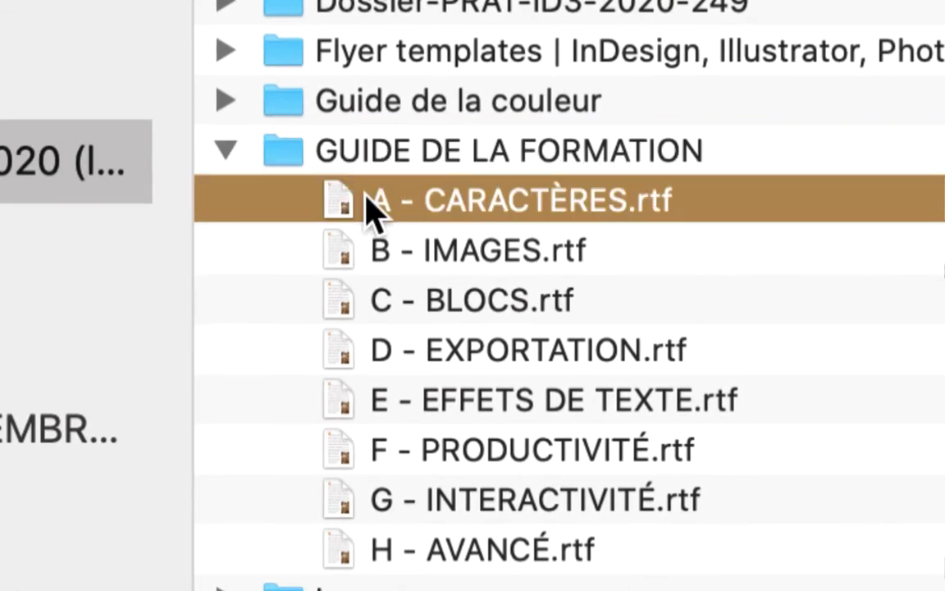
left_click(456, 281)
left_click(367, 233)
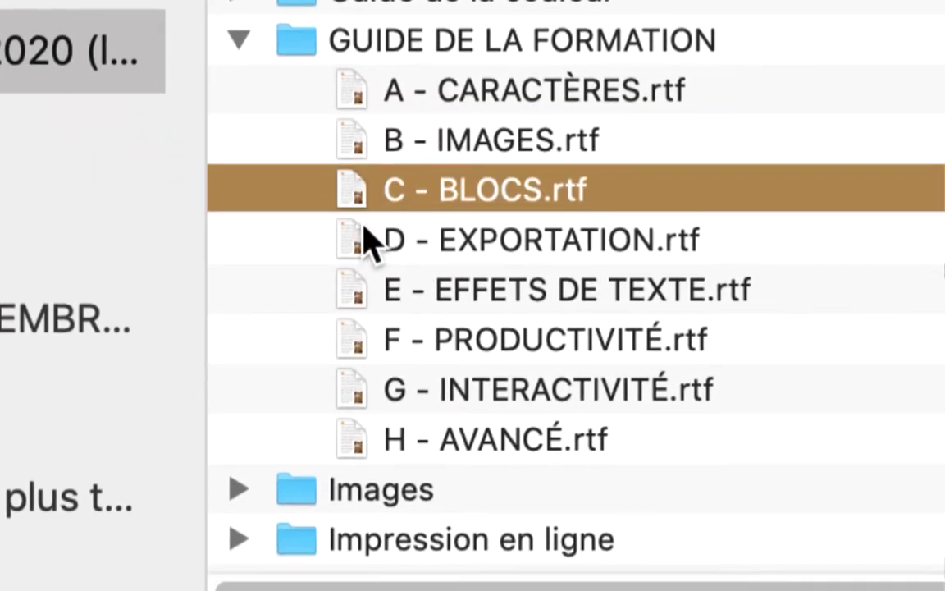
left_click(369, 279)
left_click(371, 329)
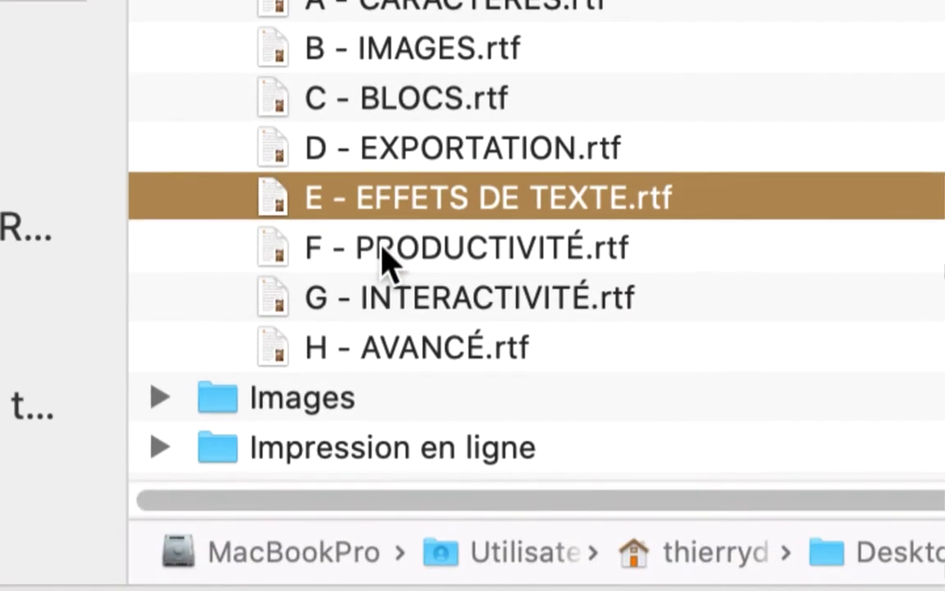
left_click(384, 321)
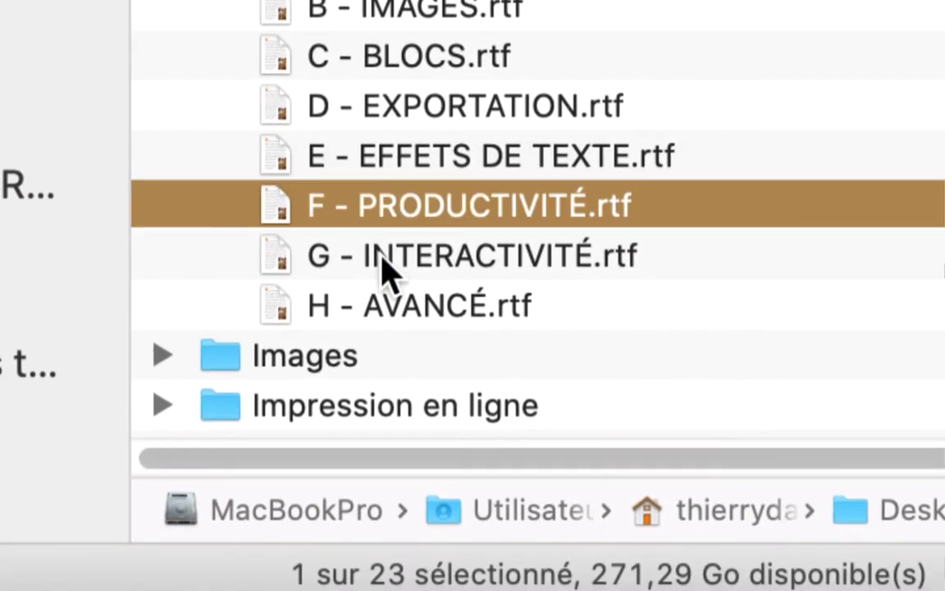
left_click(384, 370)
left_click(384, 414)
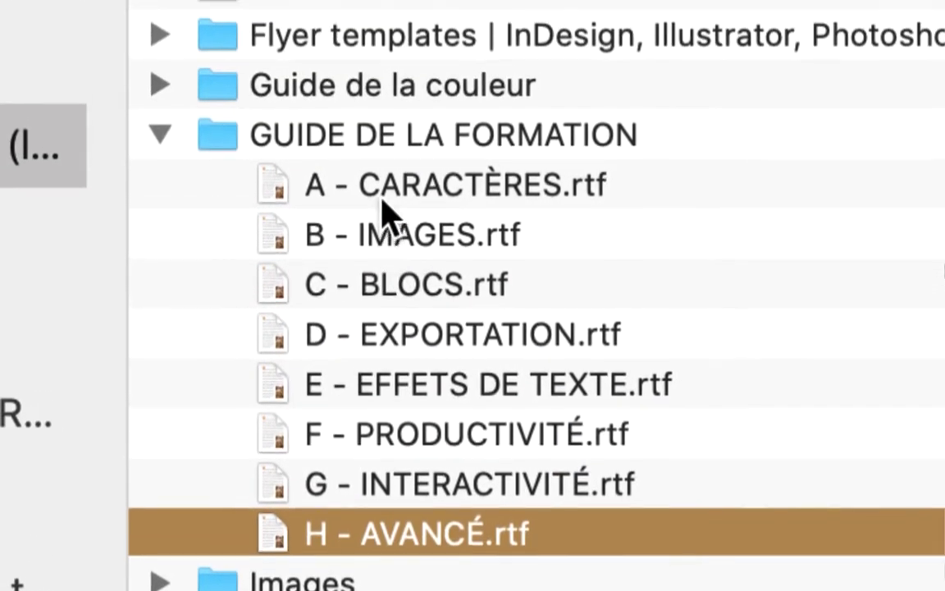
left_click(386, 172)
left_click(386, 210)
left_click(386, 264)
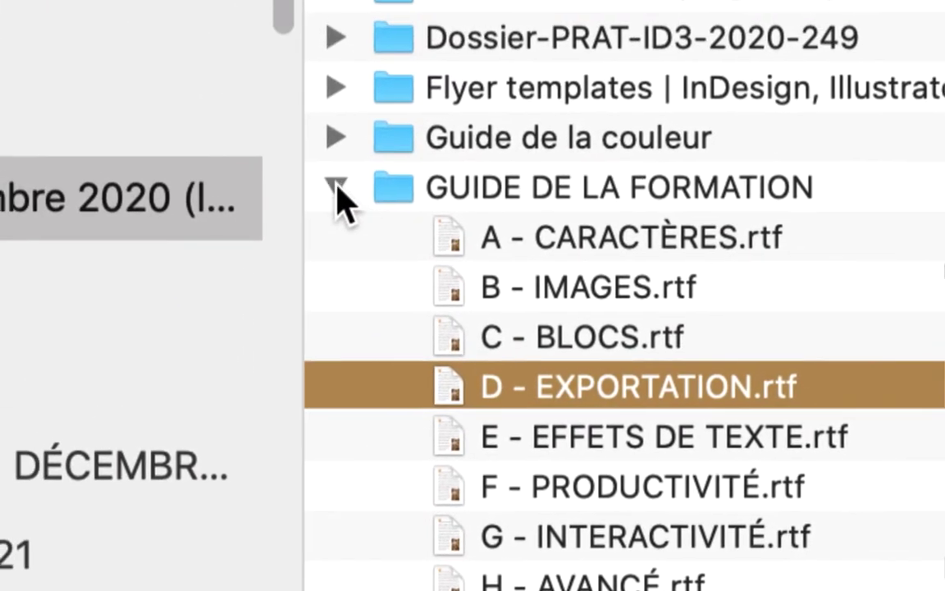
Expand Images and fold its bird clipart, bird logo, bird on white and black-and-white subfolders.
left_click(336, 189)
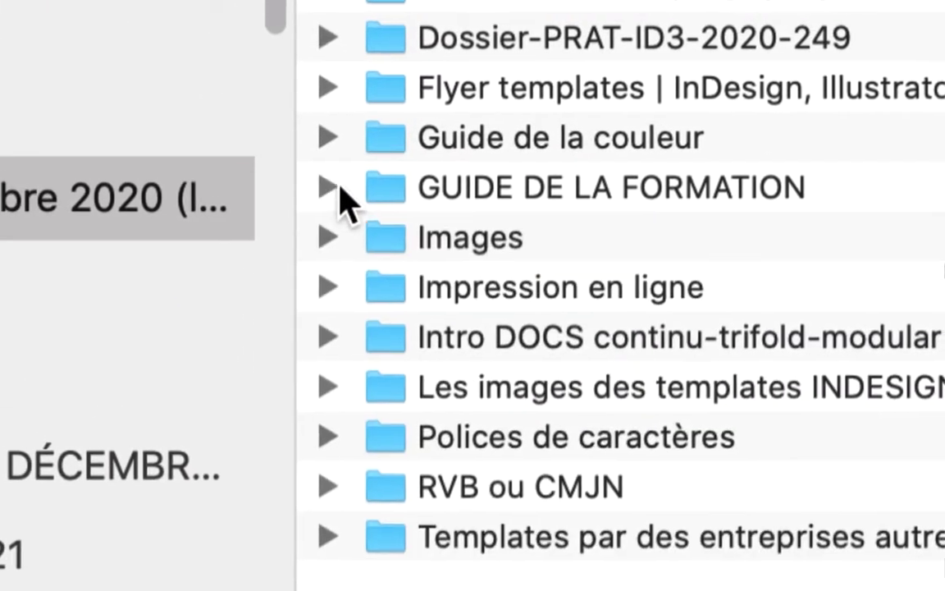
left_click(346, 207)
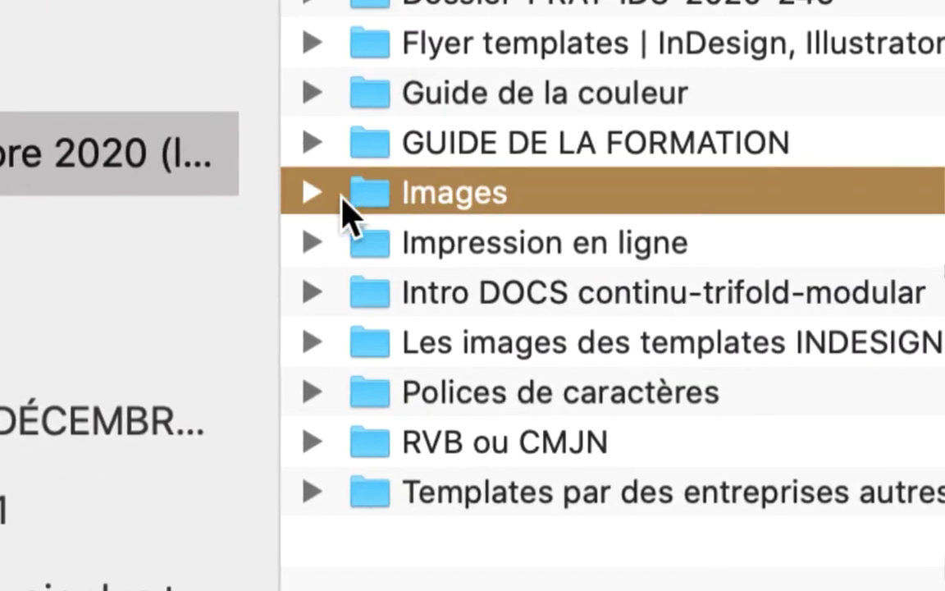
left_click(312, 194)
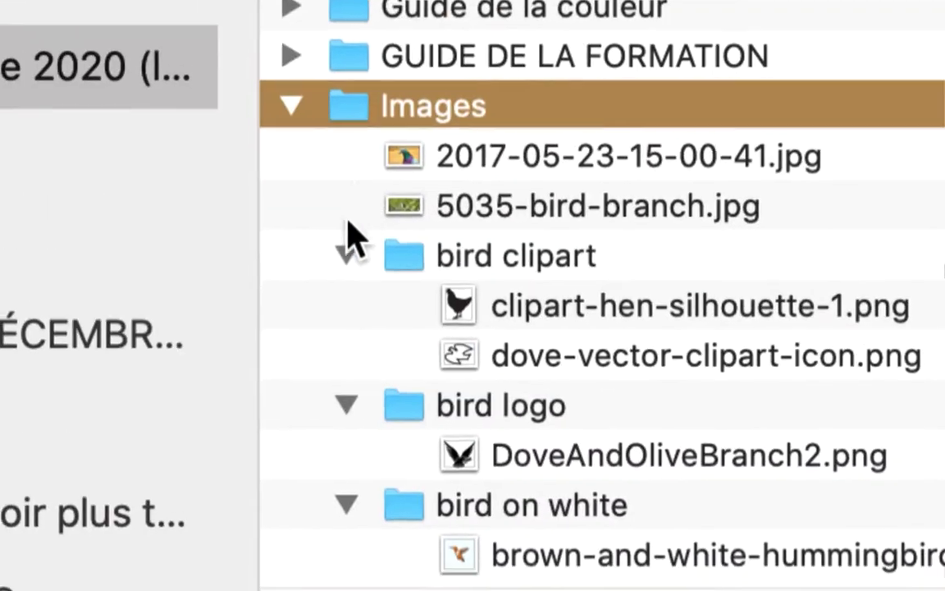
left_click(347, 254)
left_click(347, 304)
left_click(347, 355)
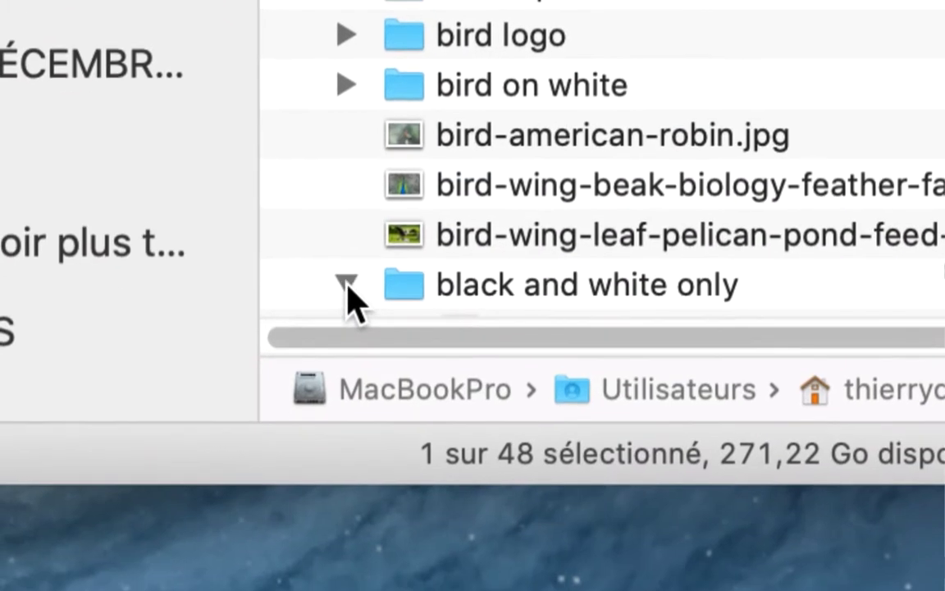
left_click(332, 401)
Fold the gradient, paper and pattern subfolders and scroll back through the photo list.
scroll(351, 366, "down", 5)
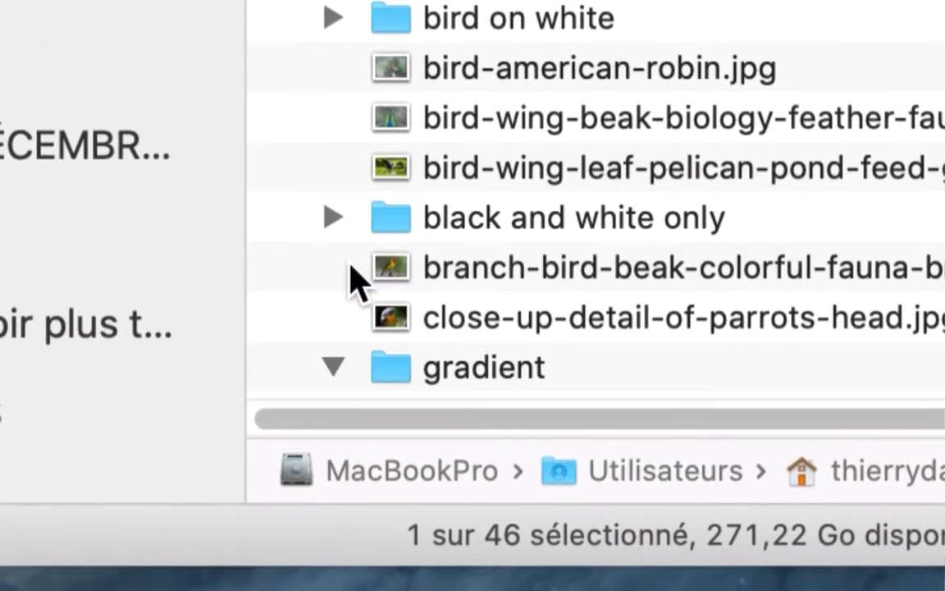
left_click(352, 267)
scroll(354, 283, "down", 5)
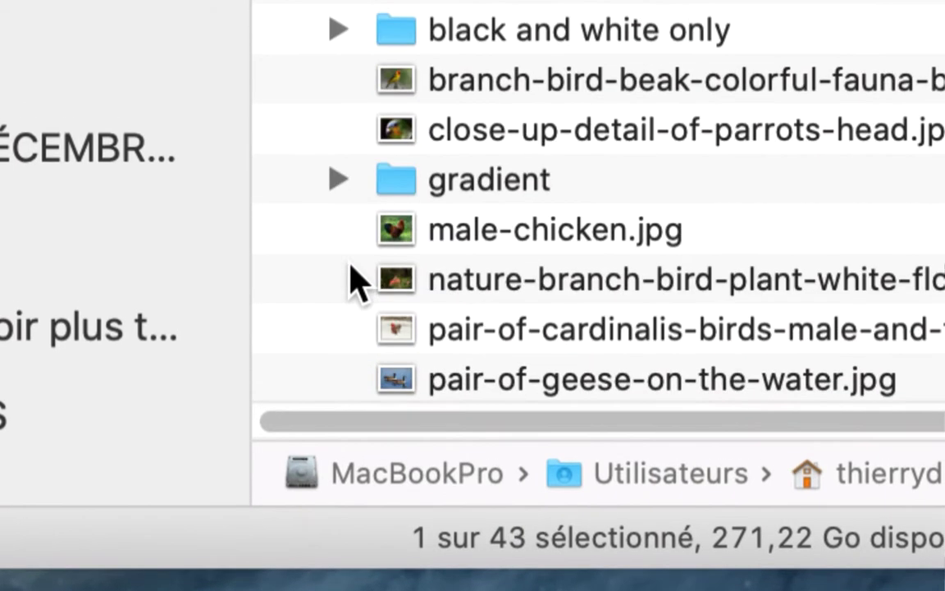
left_click(340, 262)
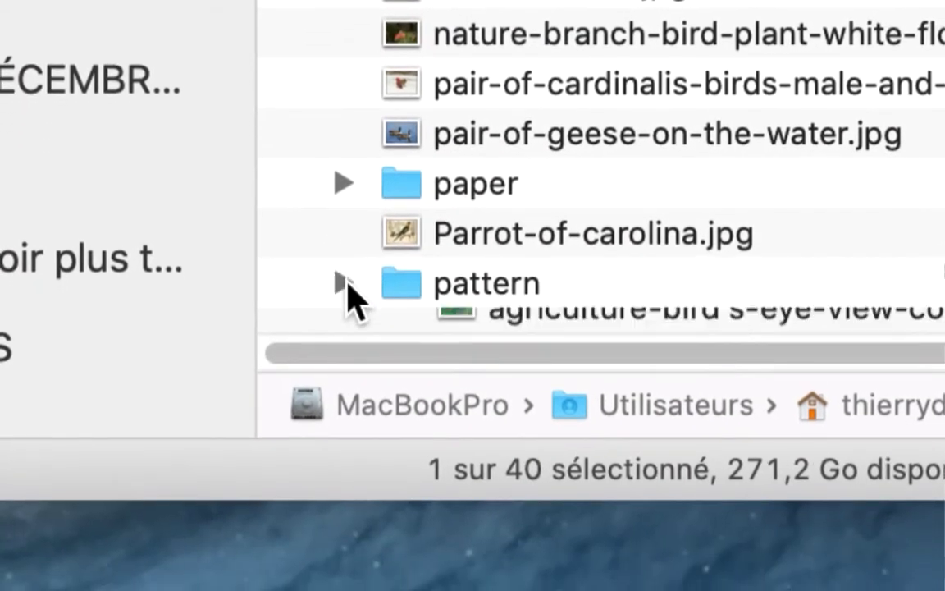
left_click(344, 282)
scroll(356, 289, "down", 5)
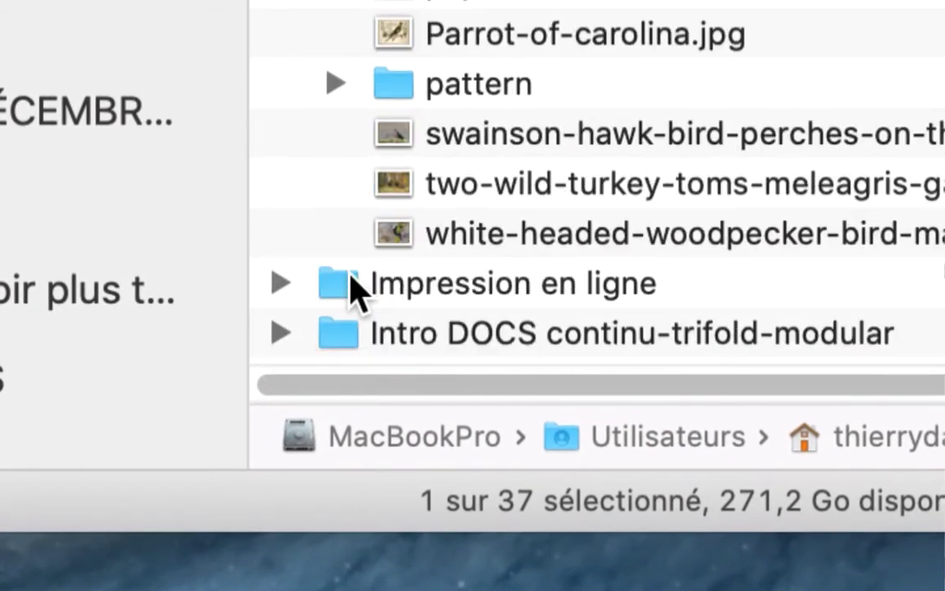
scroll(353, 287, "up", 10)
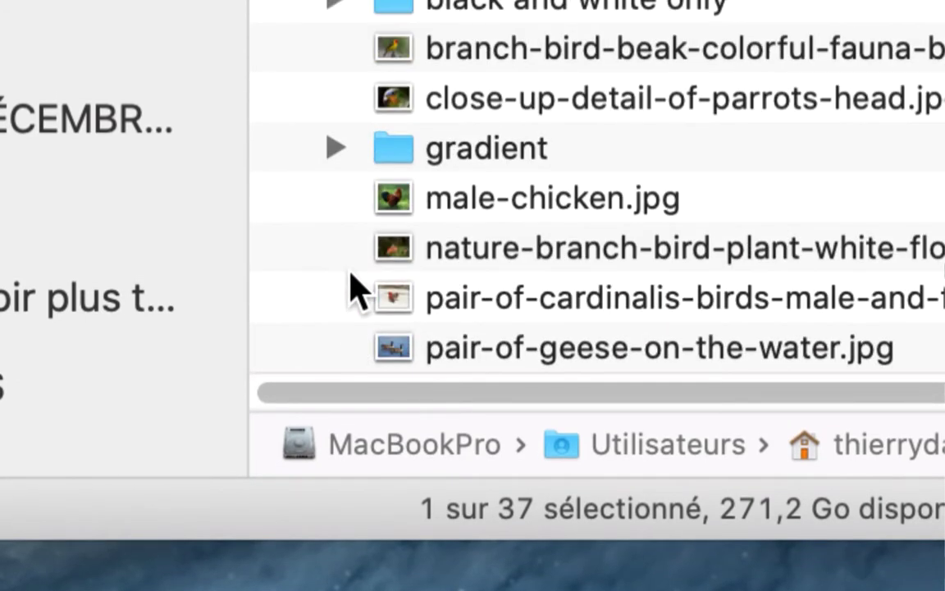
scroll(351, 287, "up", 5)
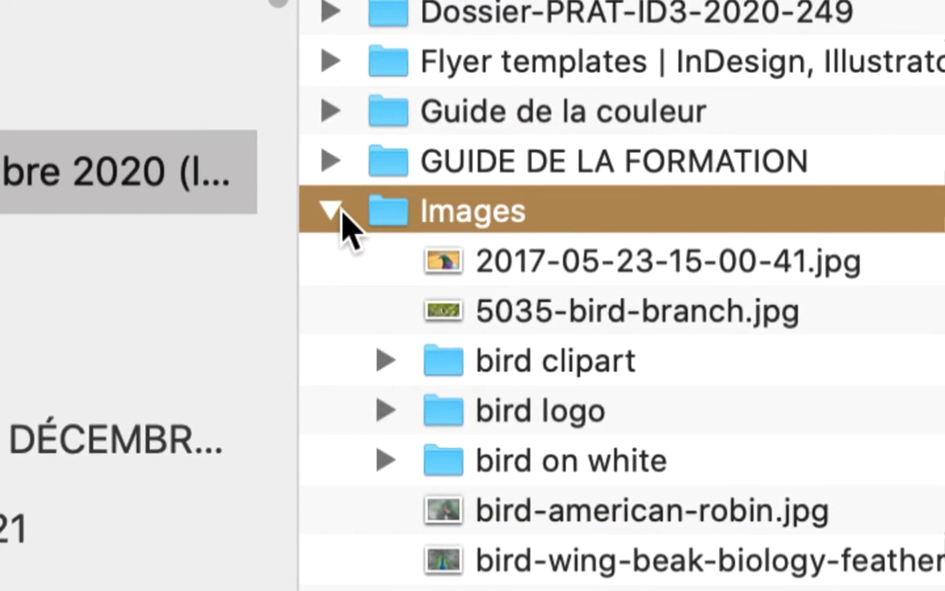
left_click(330, 212)
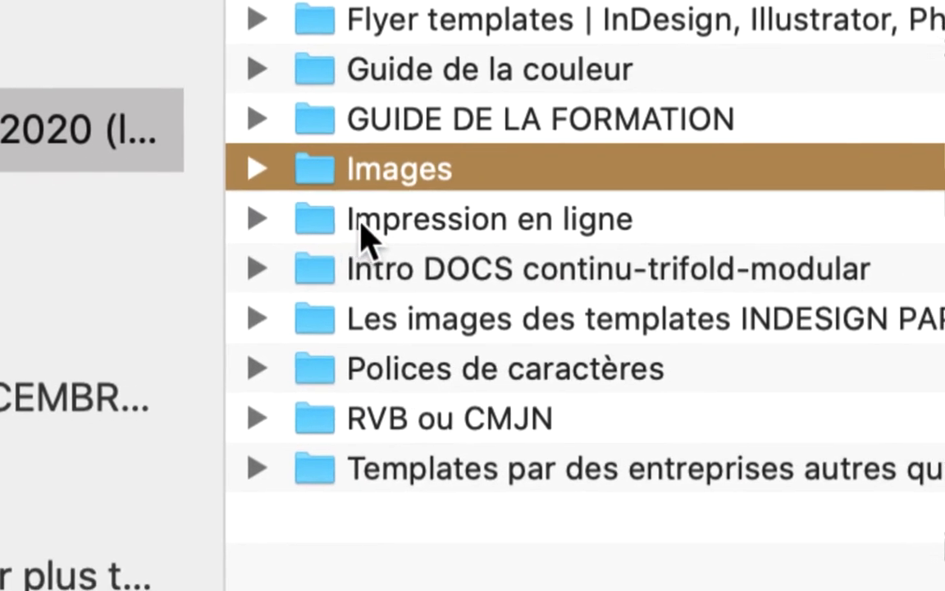
left_click(443, 264)
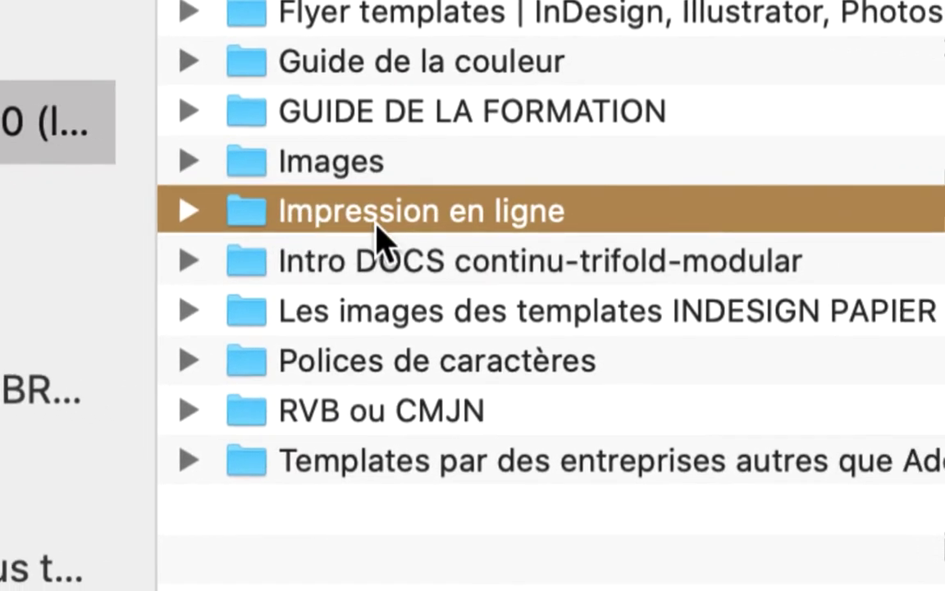
left_click(190, 214)
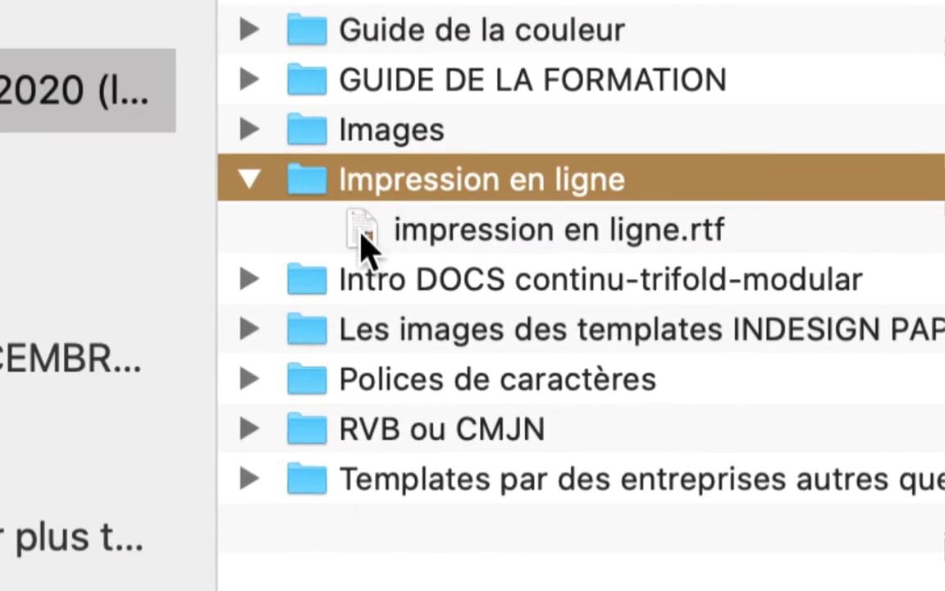
left_click(447, 283)
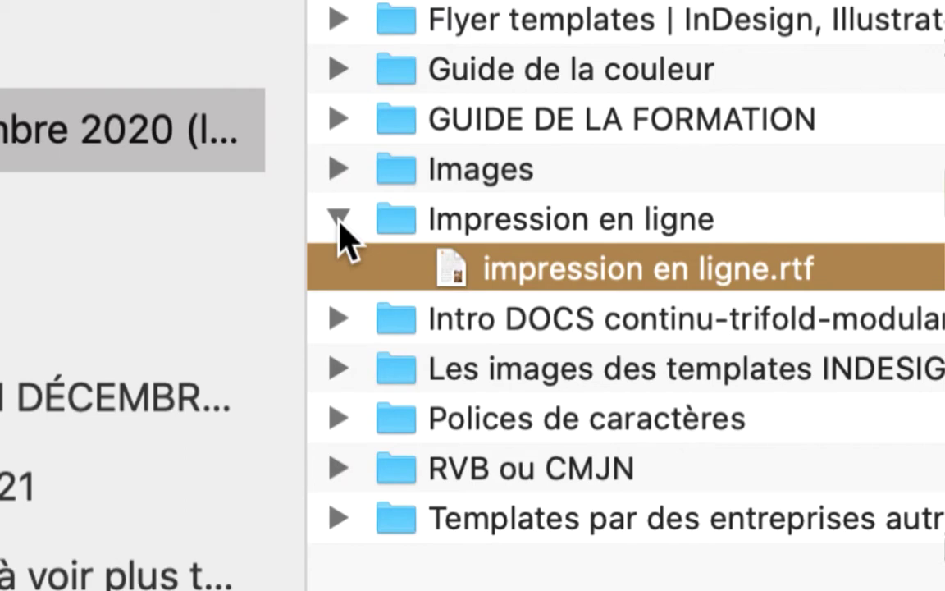
left_click(338, 217)
left_click(349, 275)
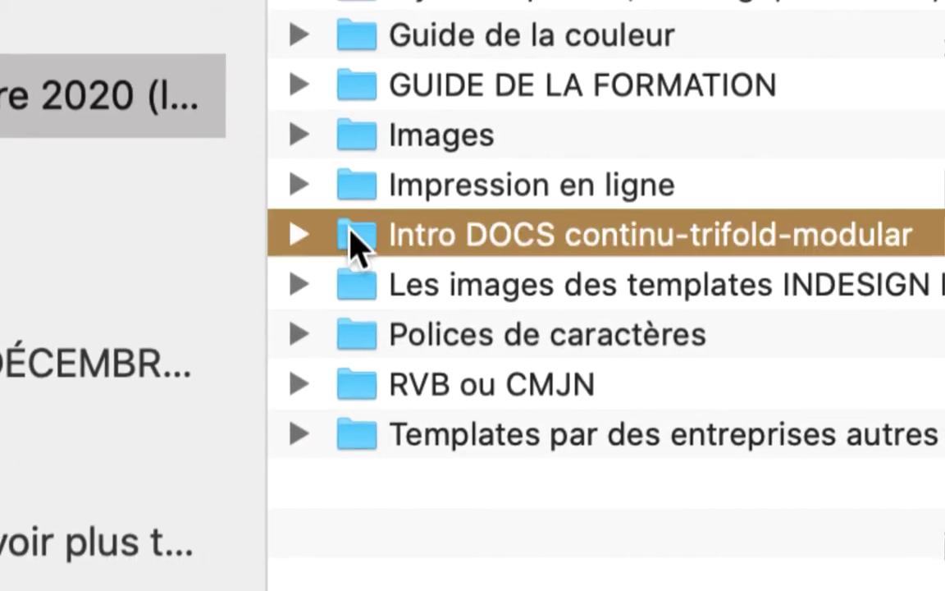
left_click(332, 228)
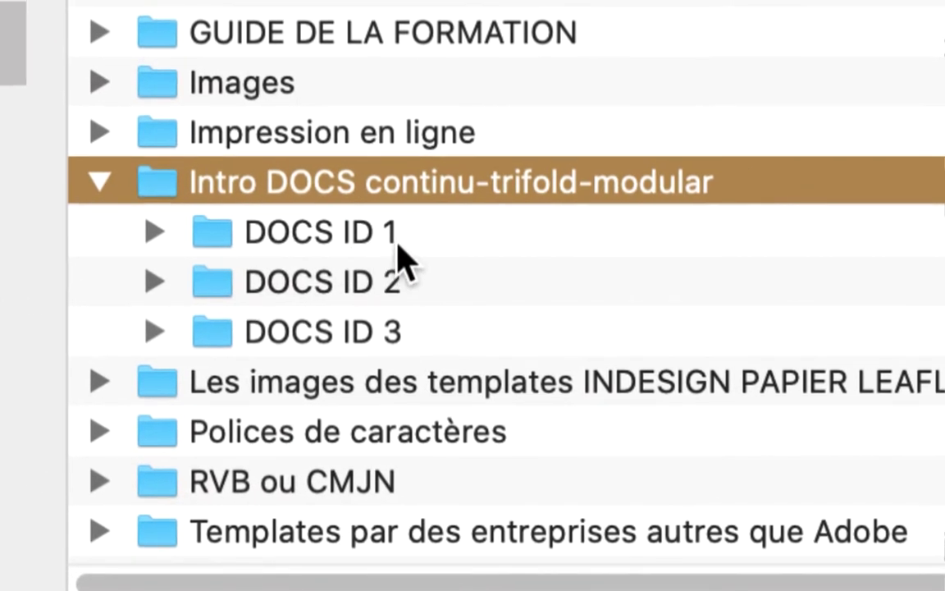
left_click(390, 238)
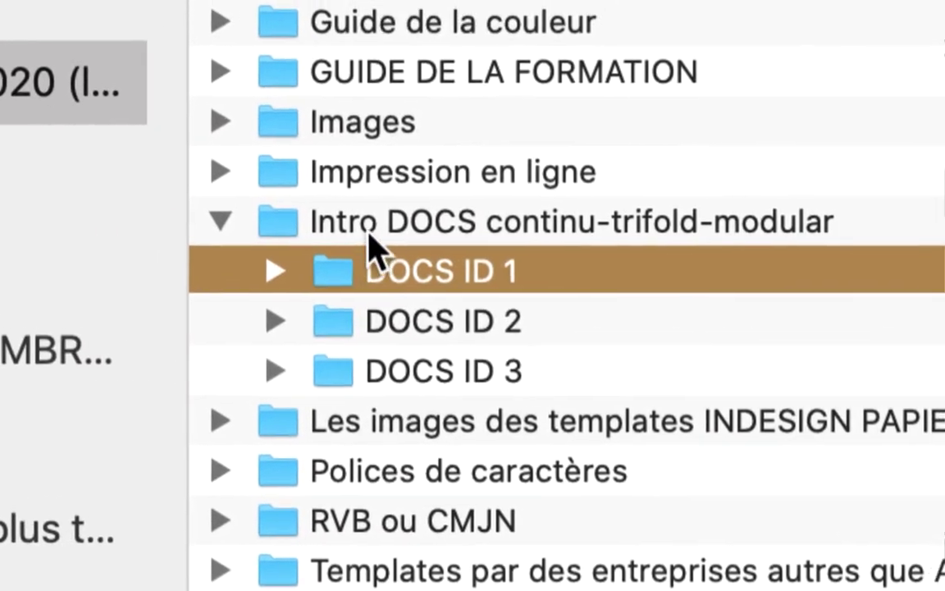
left_click(355, 195)
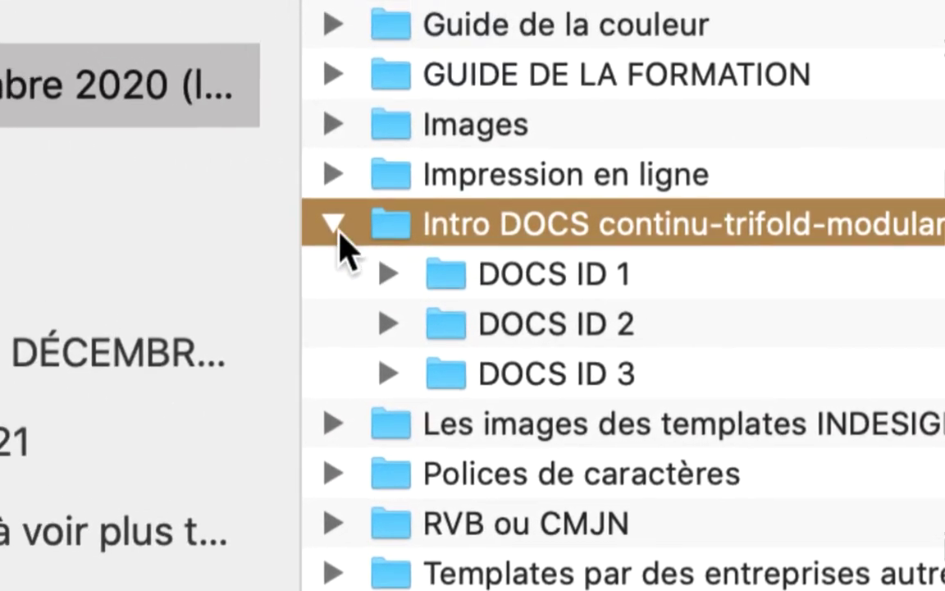
left_click(36, 152)
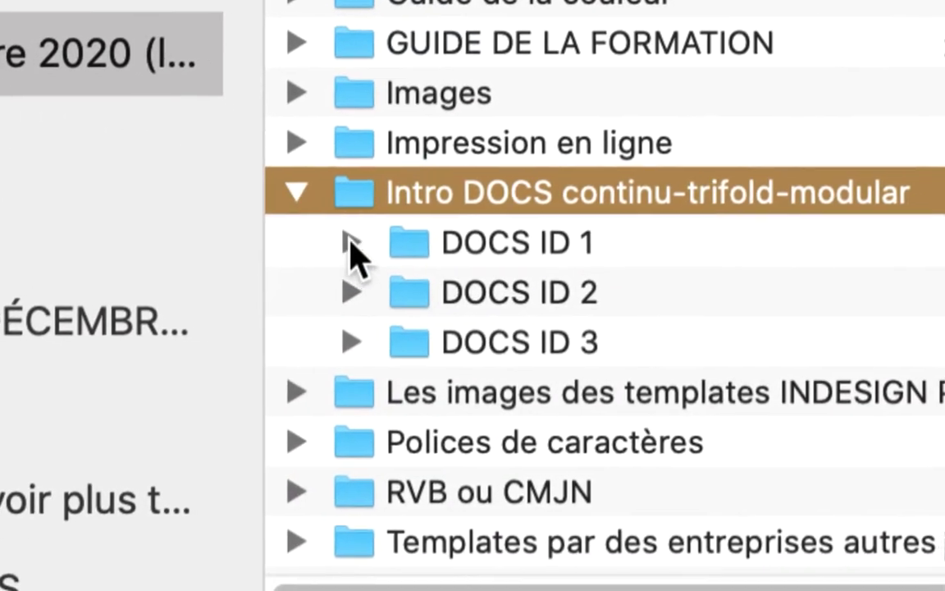
left_click(381, 275)
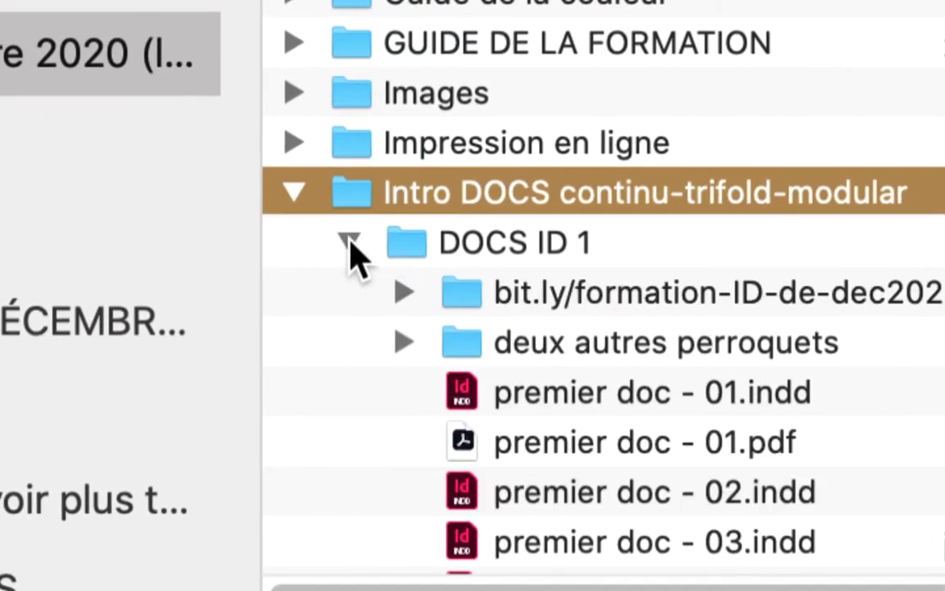
left_click(382, 275)
left_click(309, 203)
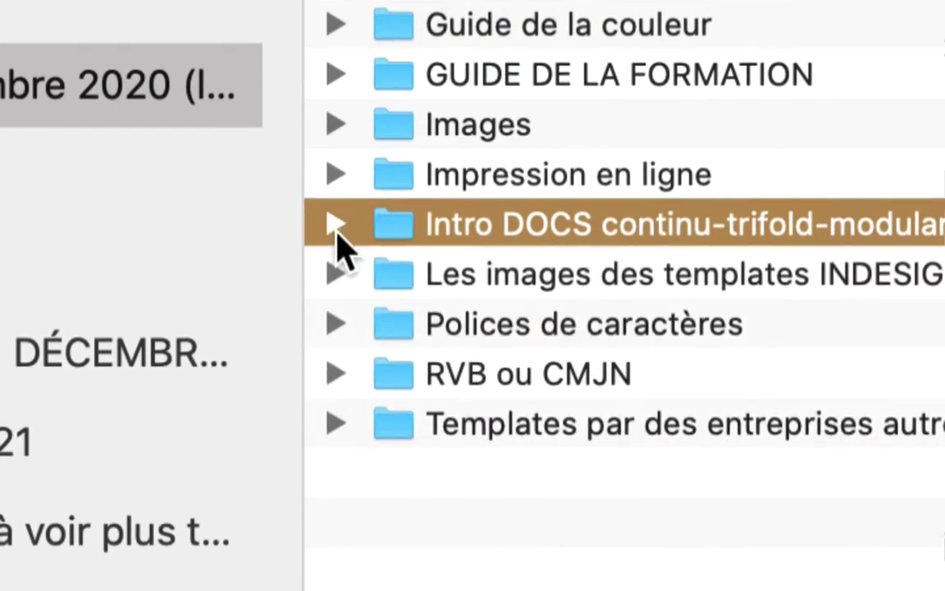
left_click(502, 261)
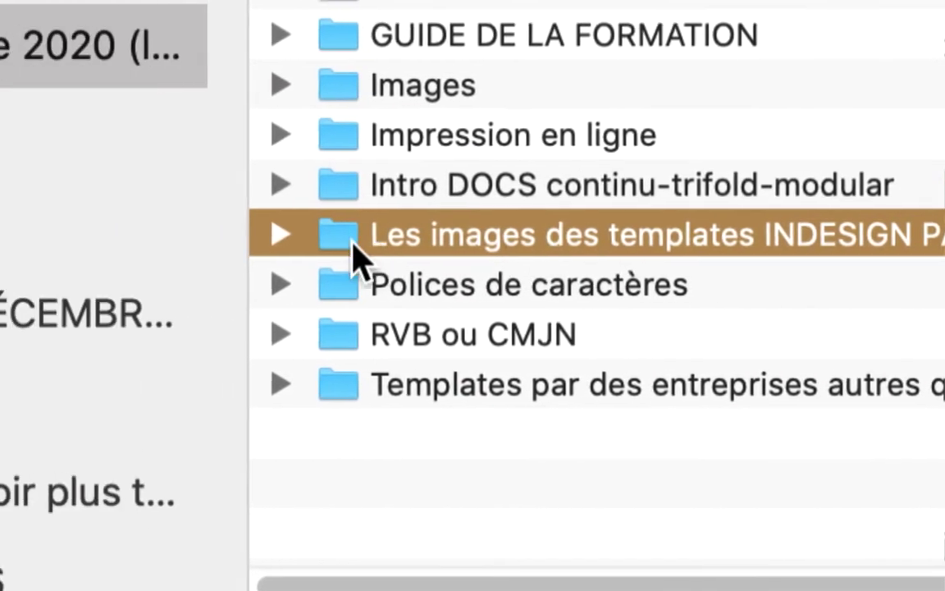
Expand the templates-images folder and select the FLYERS uniquement PDF.
left_click(184, 232)
left_click(574, 296)
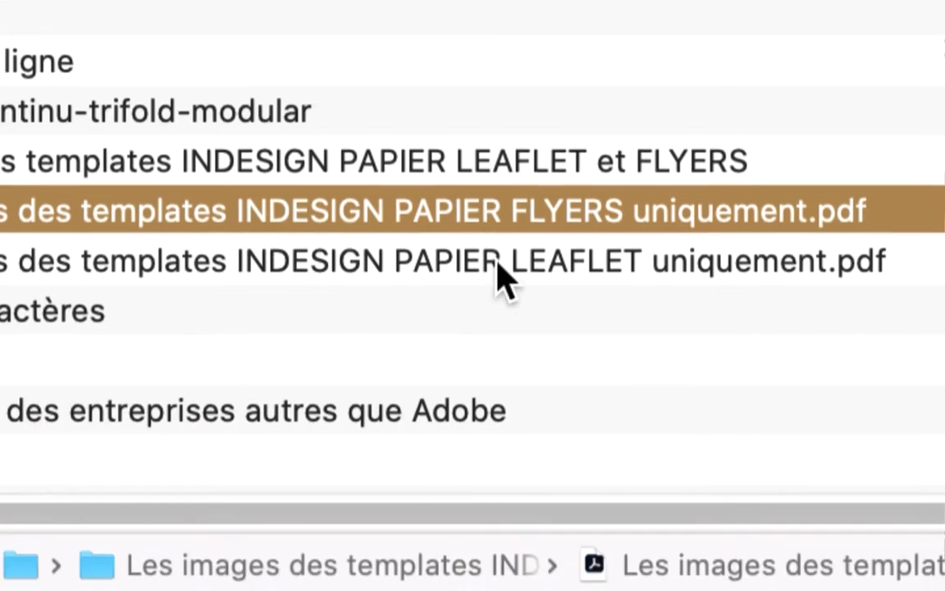
left_click(496, 297)
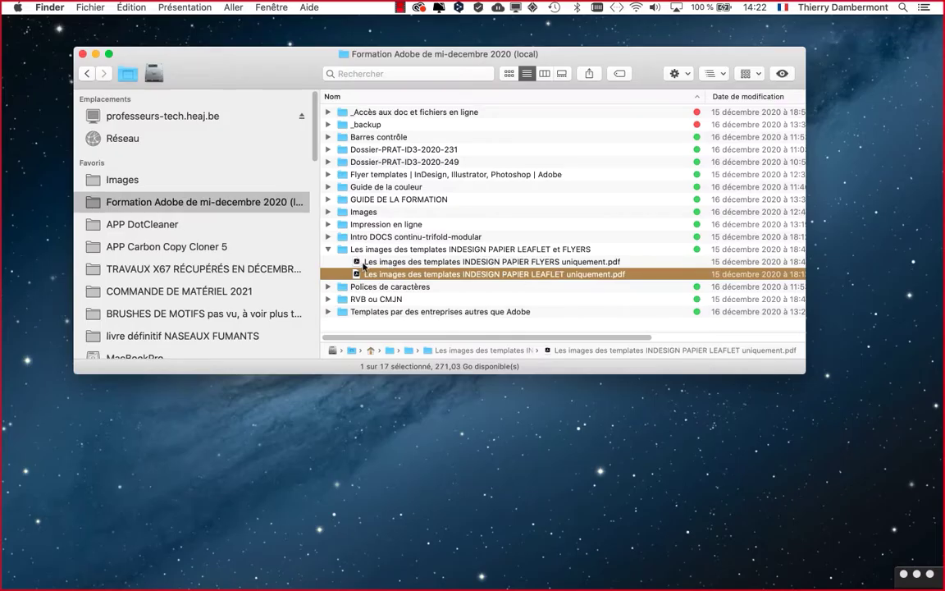
left_click(359, 261)
Open the FLYERS uniquement PDF in Acrobat and enlarge its window.
double_click(359, 263)
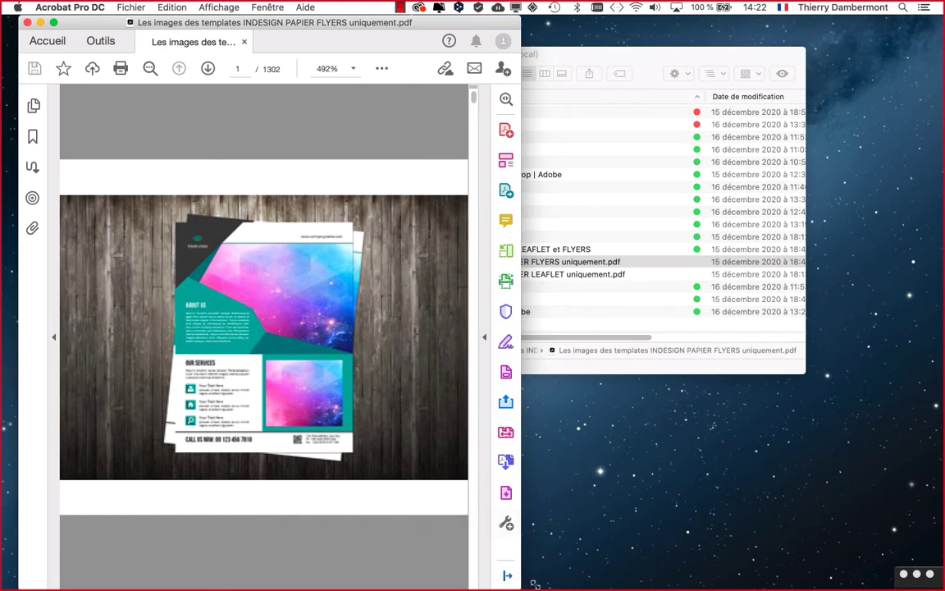
left_click_drag(535, 584, 806, 578)
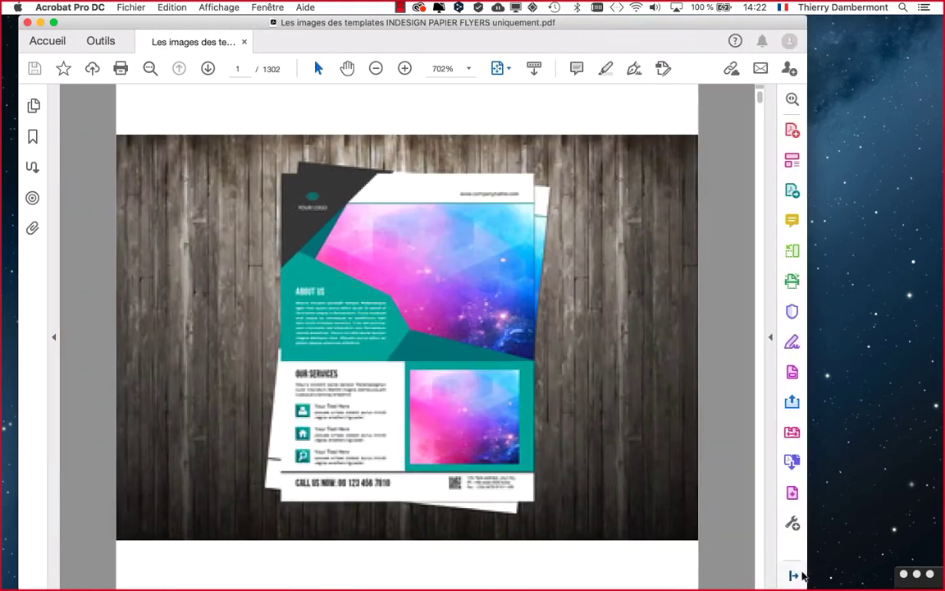
left_click(58, 343)
left_click(24, 338)
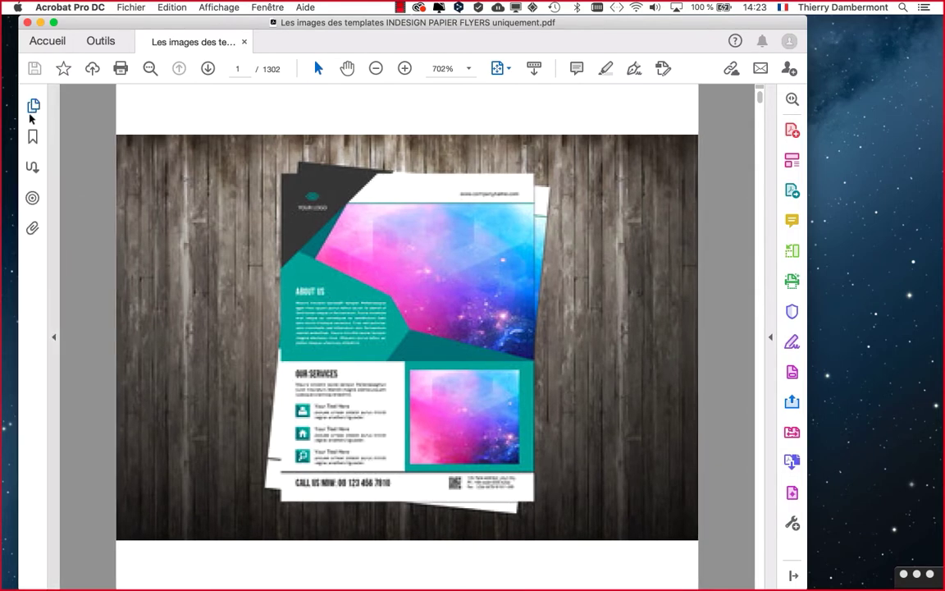
Browse page thumbnails to the page 167 gear flyer and page 168 trifold brochure, then close the PDF.
left_click(32, 107)
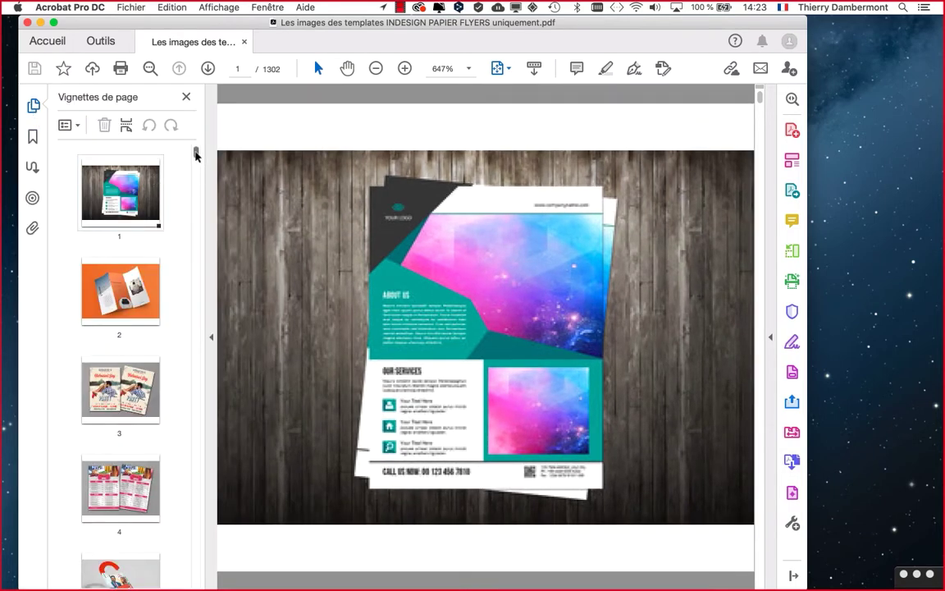
left_click_drag(197, 156, 197, 208)
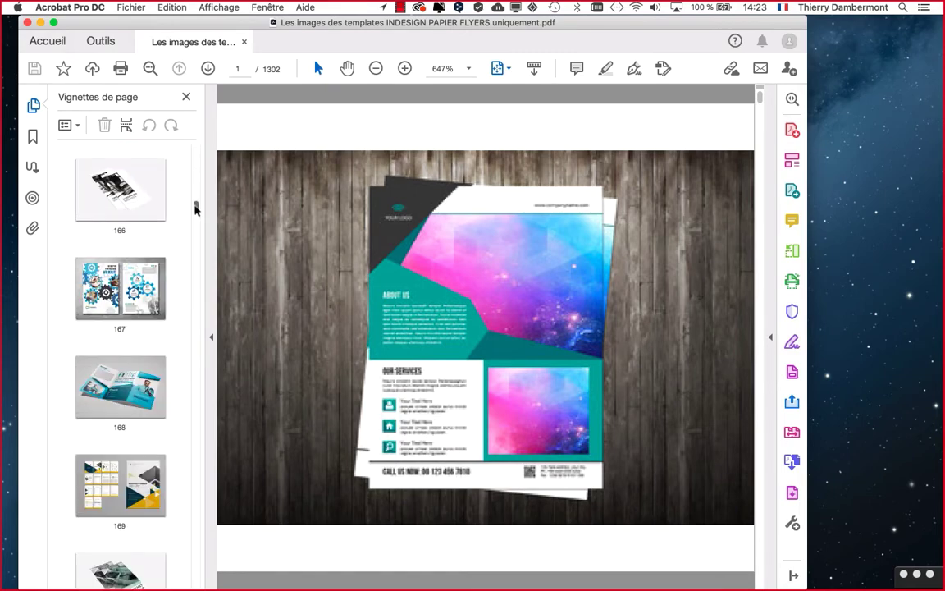
left_click(141, 285)
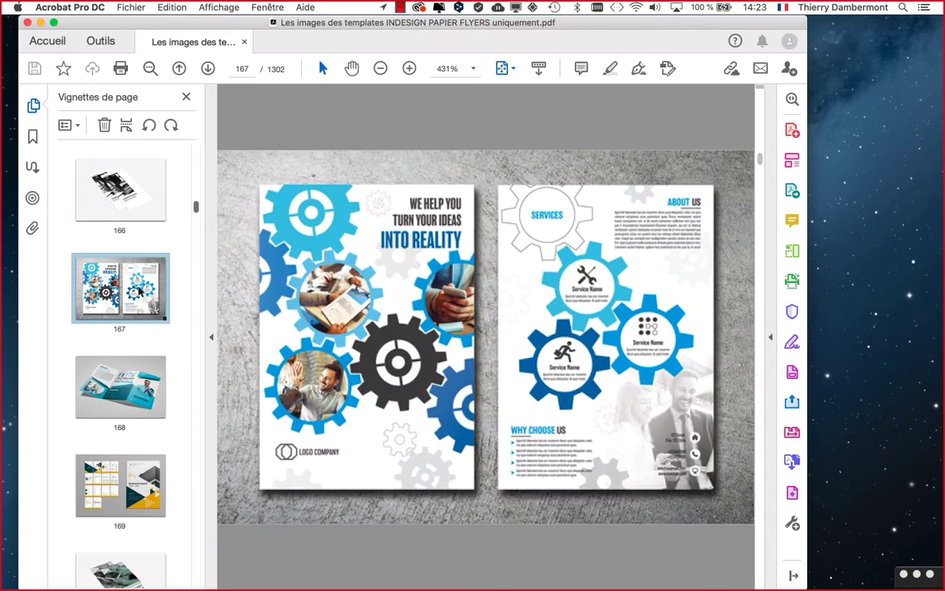
left_click(151, 380)
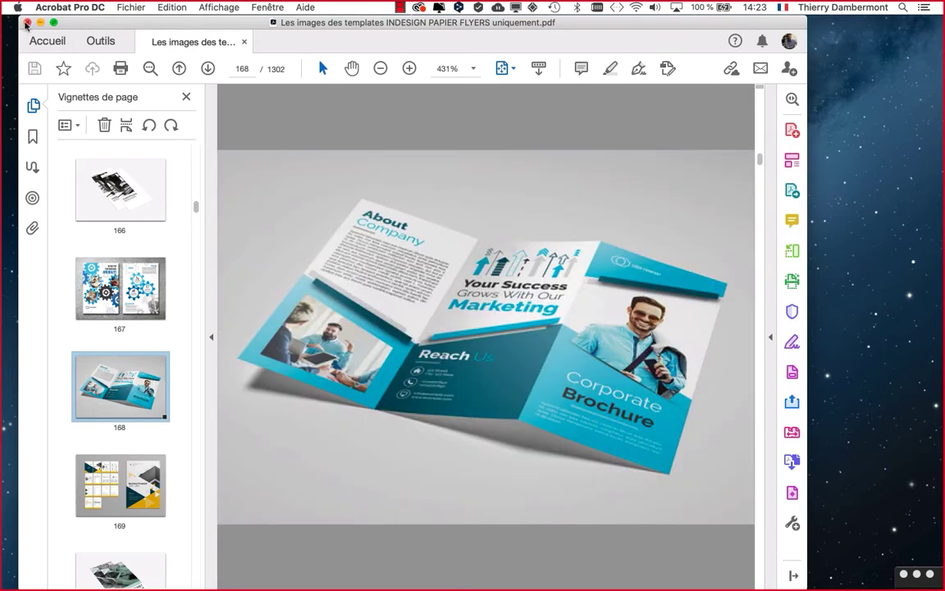
left_click(27, 23)
Collapse templates-images, then expand and collapse the Polices de caractères folder.
left_click(329, 251)
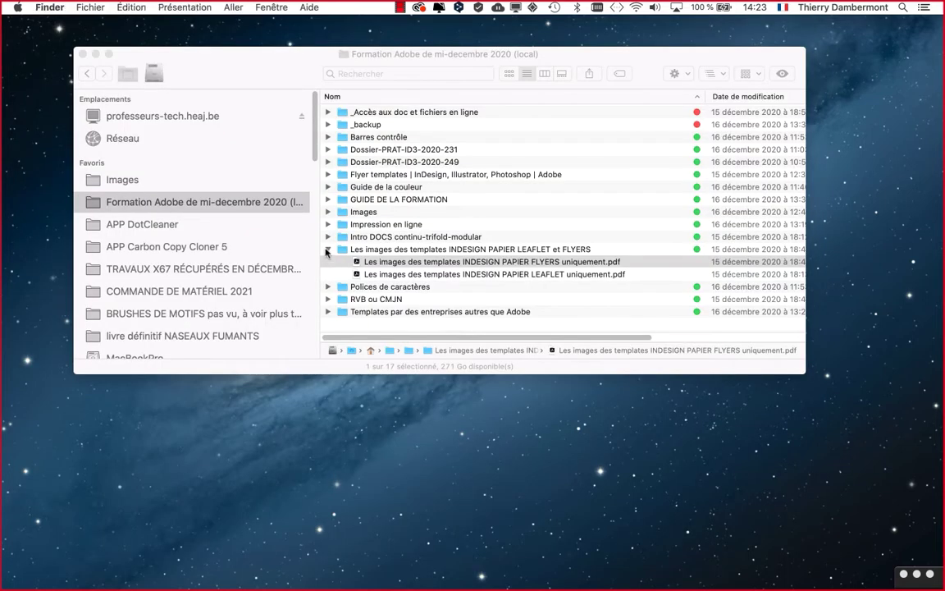
left_click(328, 249)
left_click(365, 261)
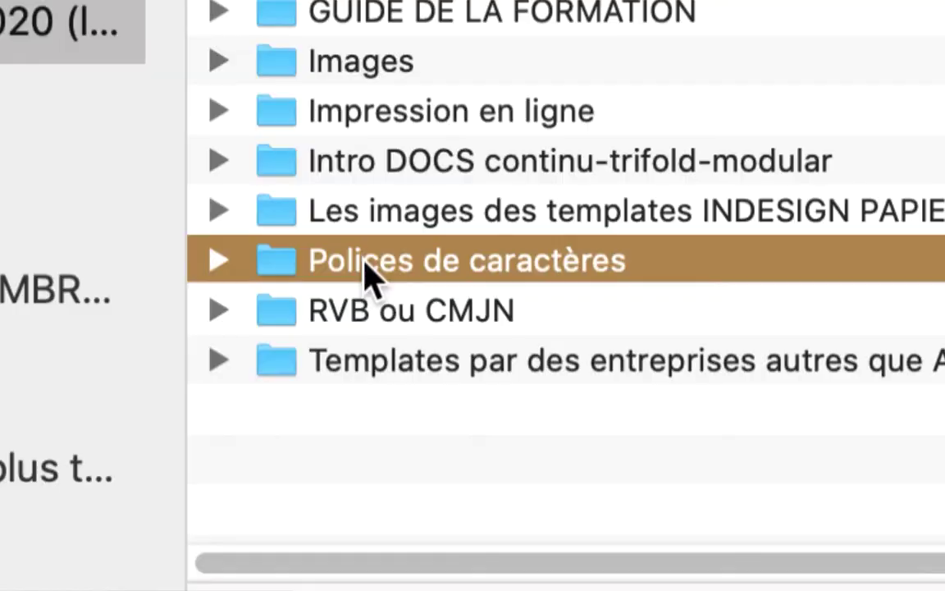
left_click(328, 262)
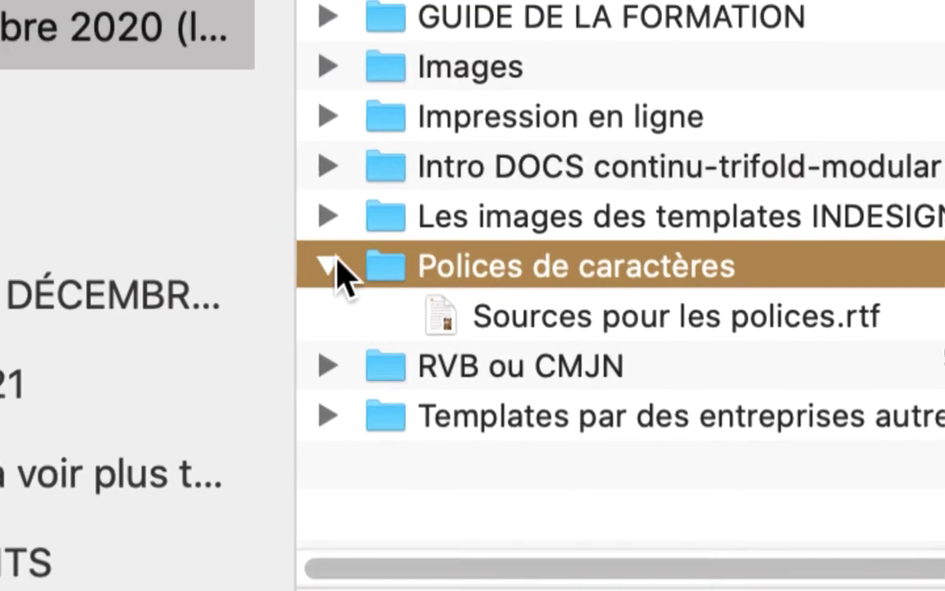
left_click(335, 263)
Expand and collapse the RVB ou CMJN and Templates par des entreprises autres que Adobe folders.
left_click(338, 321)
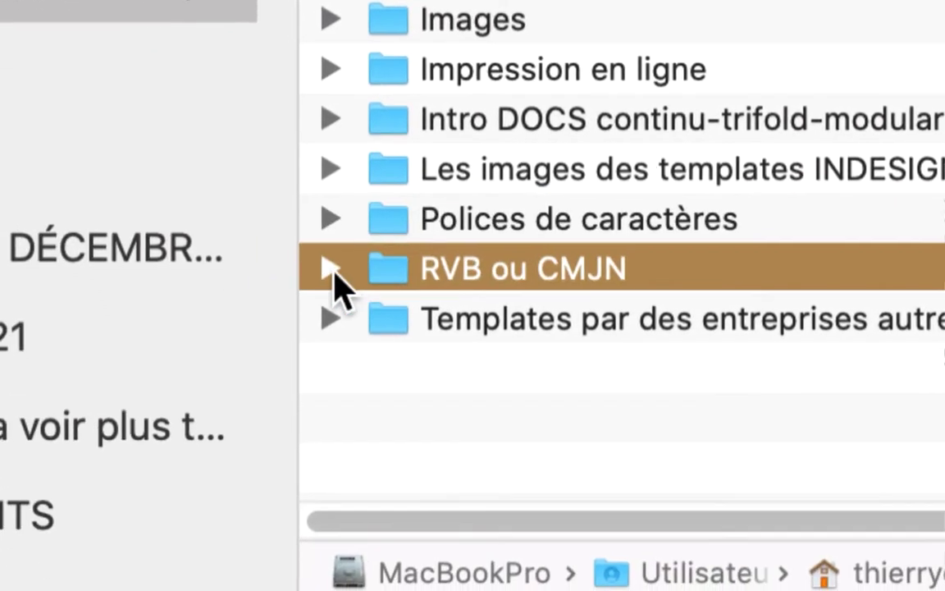
left_click(332, 316)
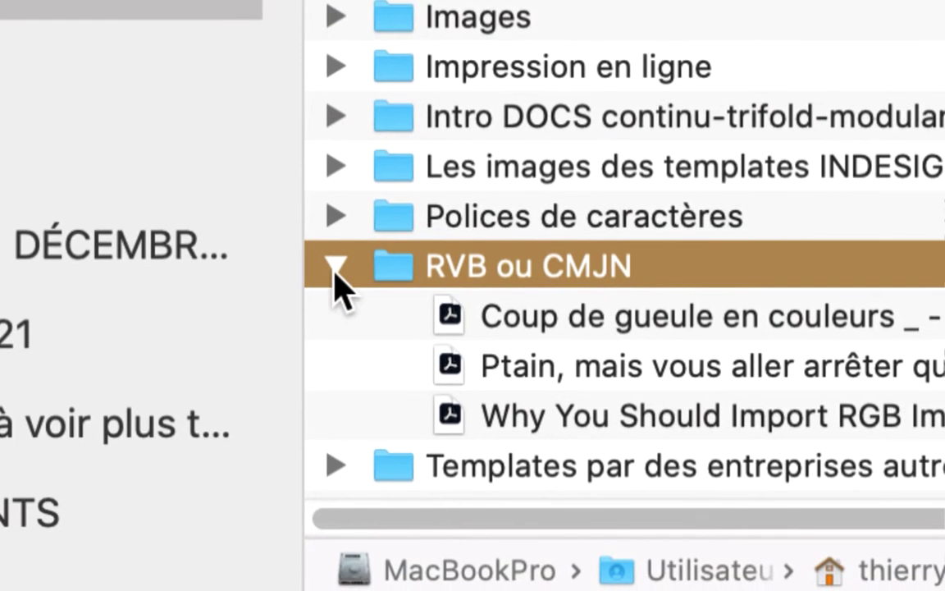
left_click(200, 256)
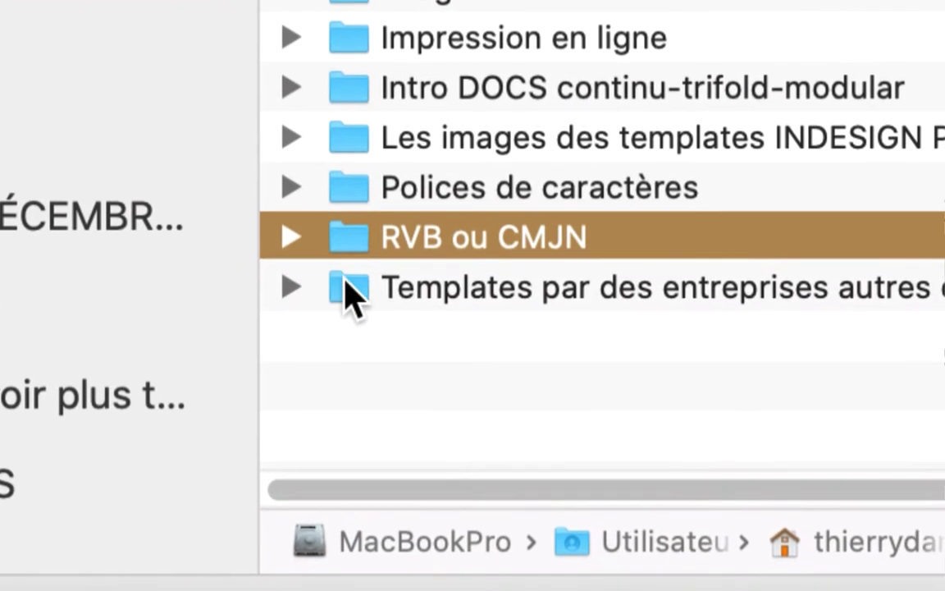
left_click(346, 288)
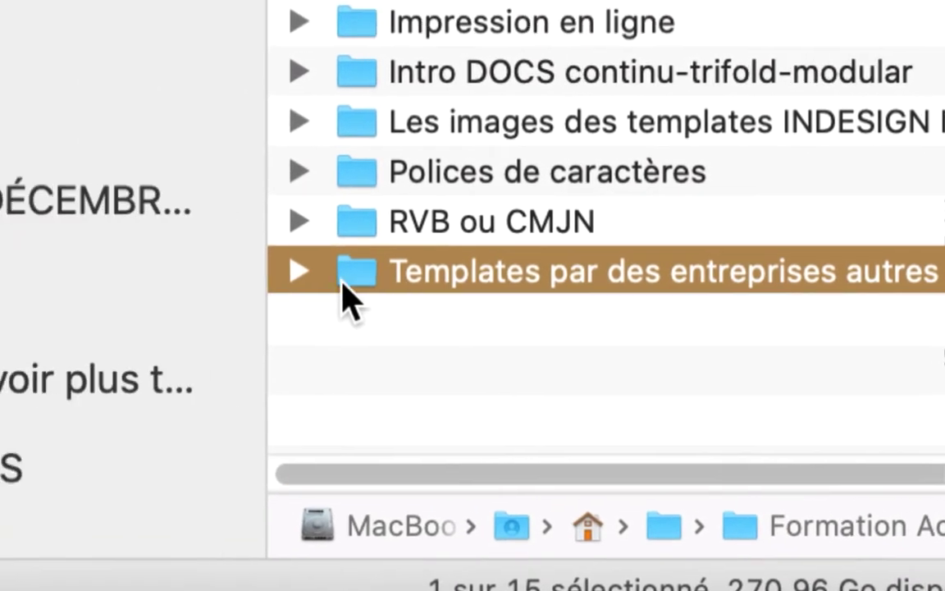
left_click(41, 263)
left_click(41, 262)
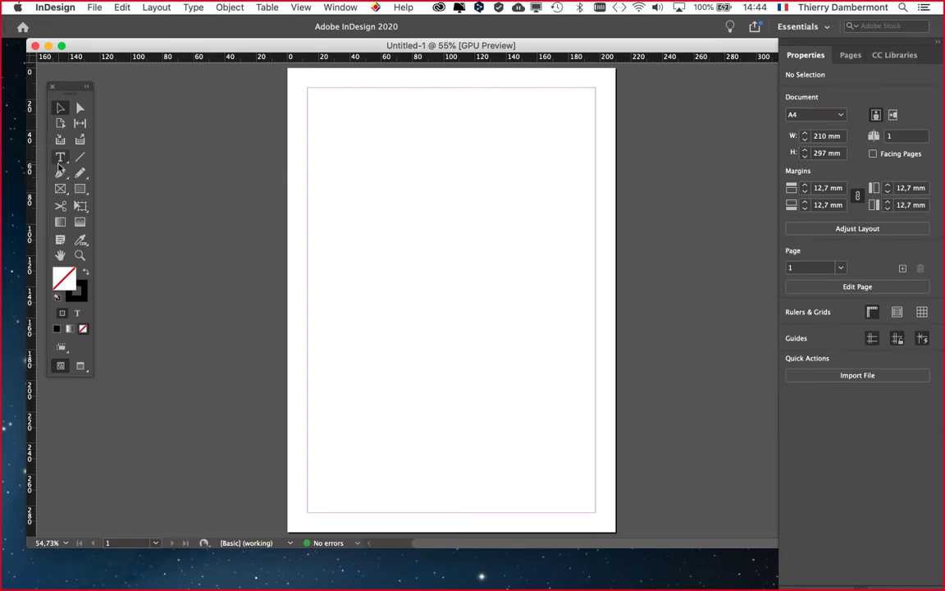
Select the Type tool, keeping the standard Type Tool from its flyout.
left_click(60, 158)
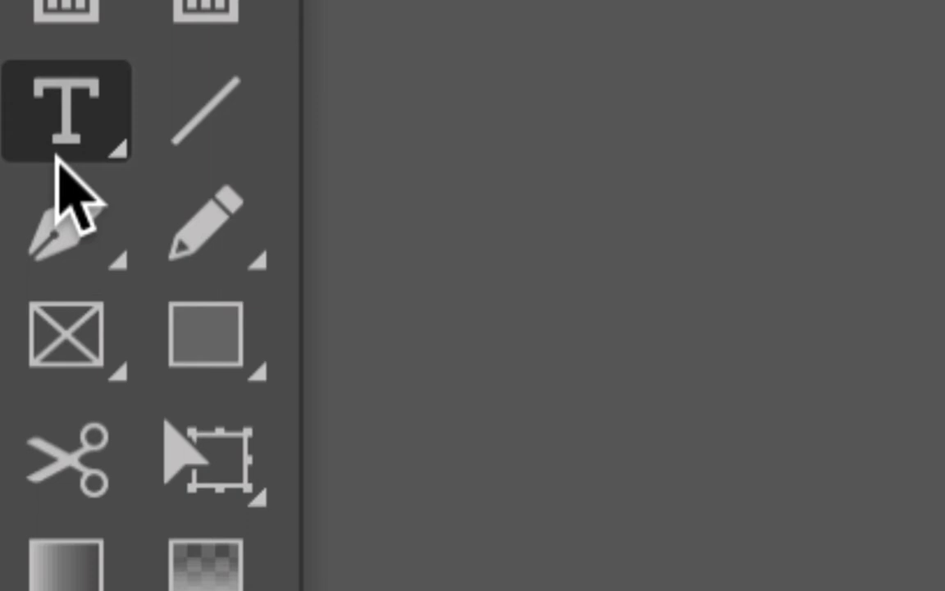
left_click(59, 158)
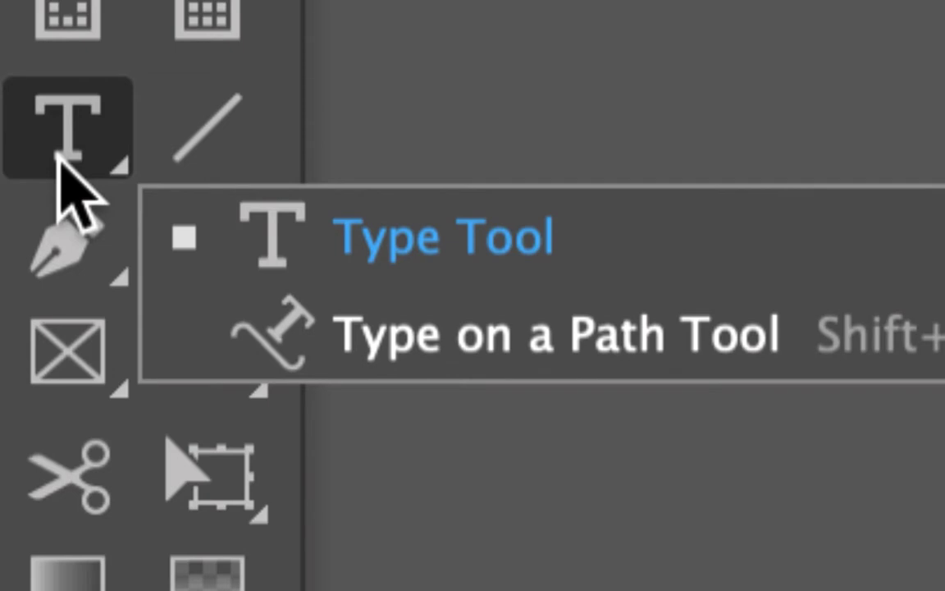
left_click(60, 157)
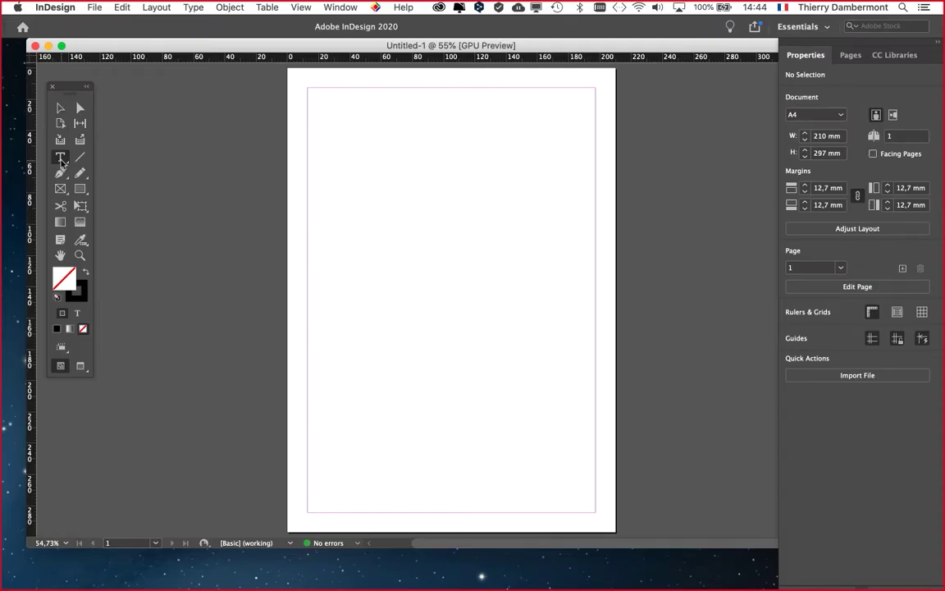
left_click(60, 158)
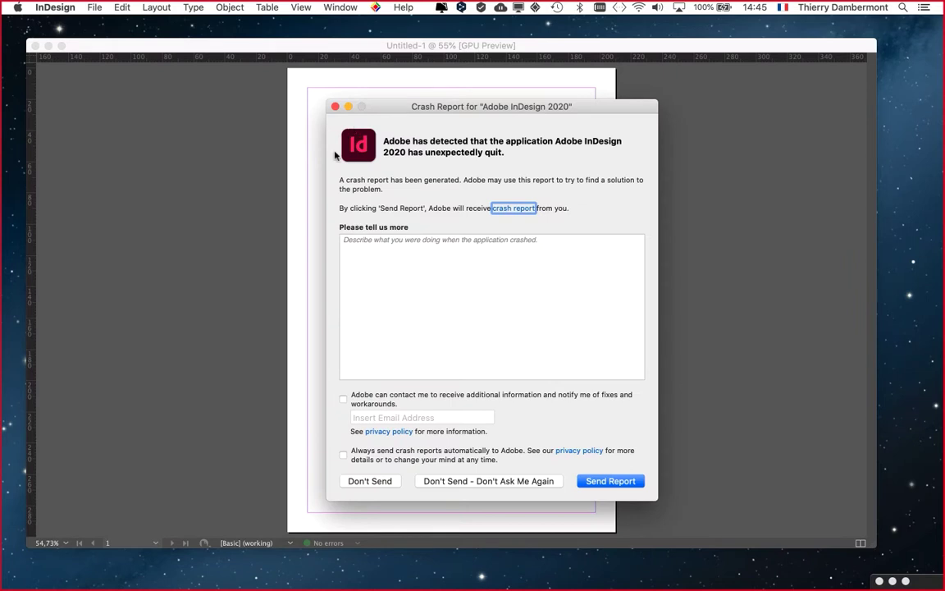
Close the InDesign Crash Report dialog.
left_click(336, 107)
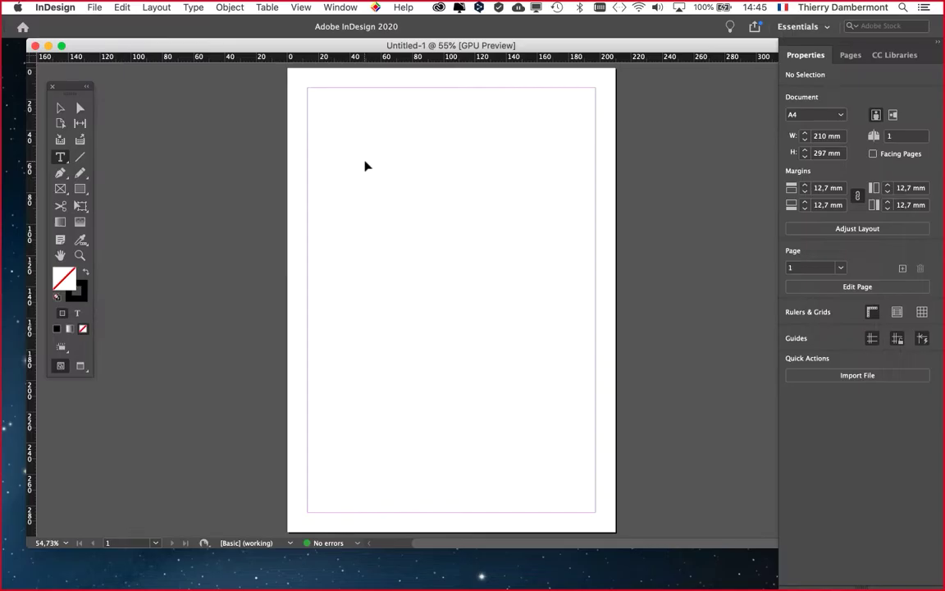
Draw an empty text frame on the A4 page, move the Tools panel beside it, and pick Selection.
left_click_drag(364, 159, 530, 383)
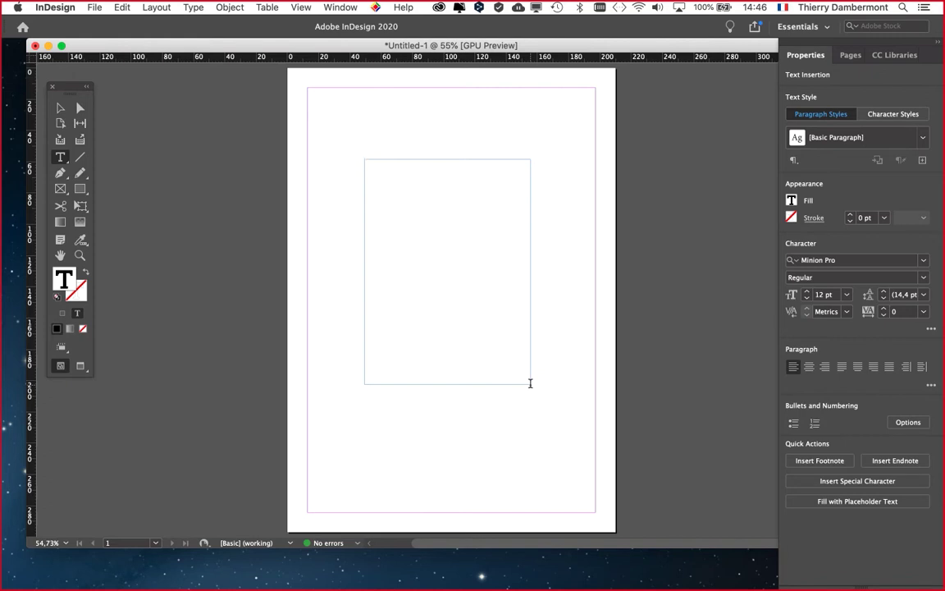
left_click_drag(67, 86, 230, 97)
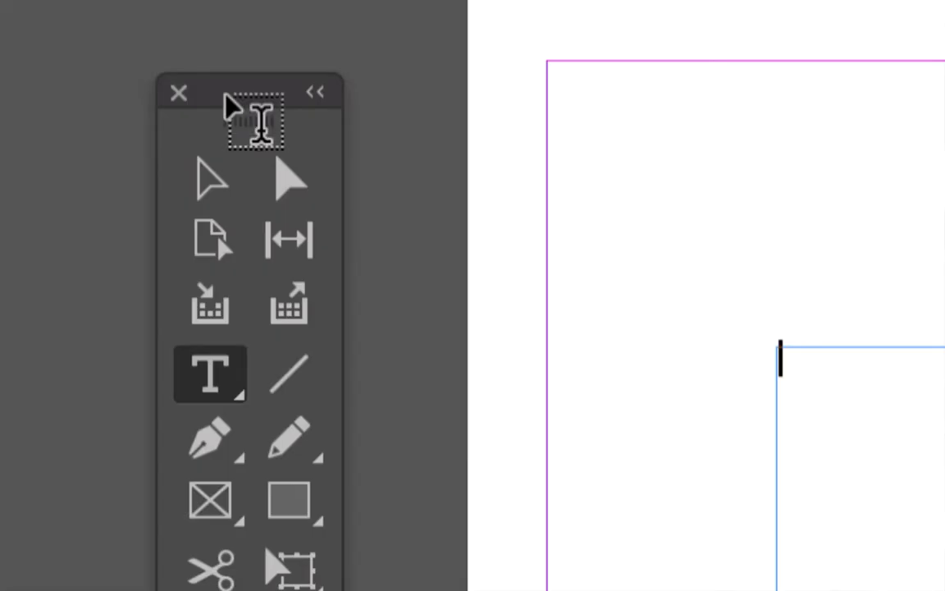
left_click(223, 187)
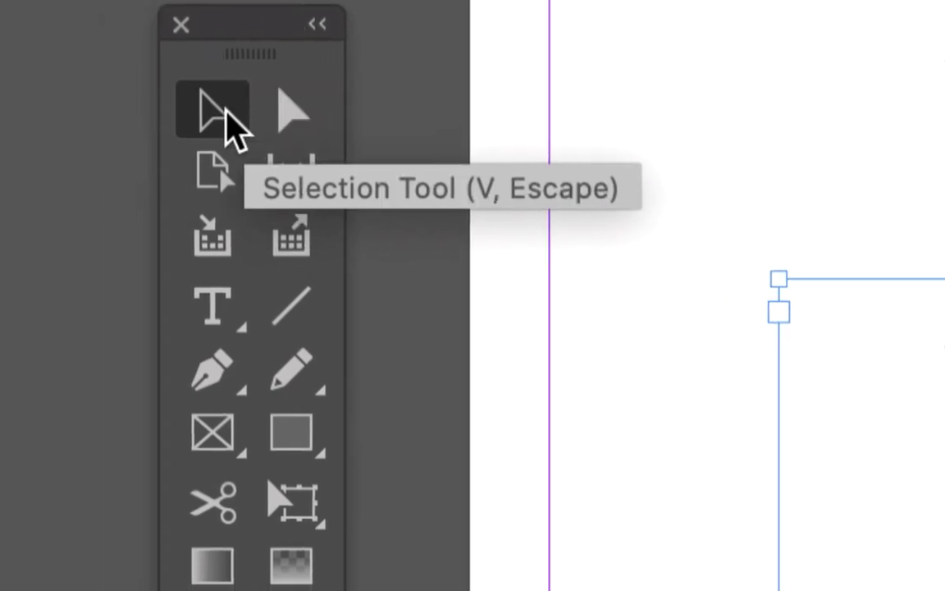
Select the 106 × 144 mm text frame and nudge the document window slightly left.
left_click(225, 111)
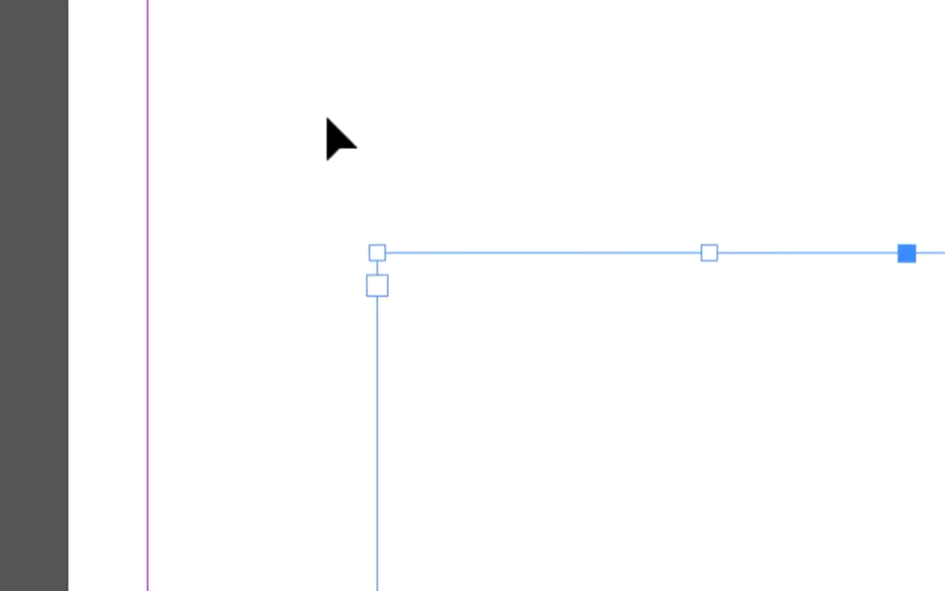
left_click(341, 140)
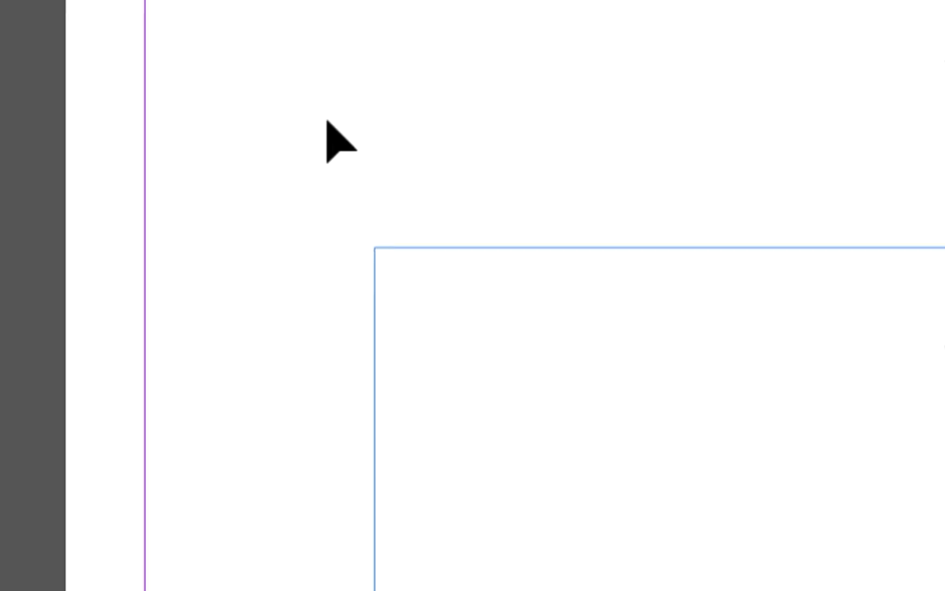
left_click(351, 147)
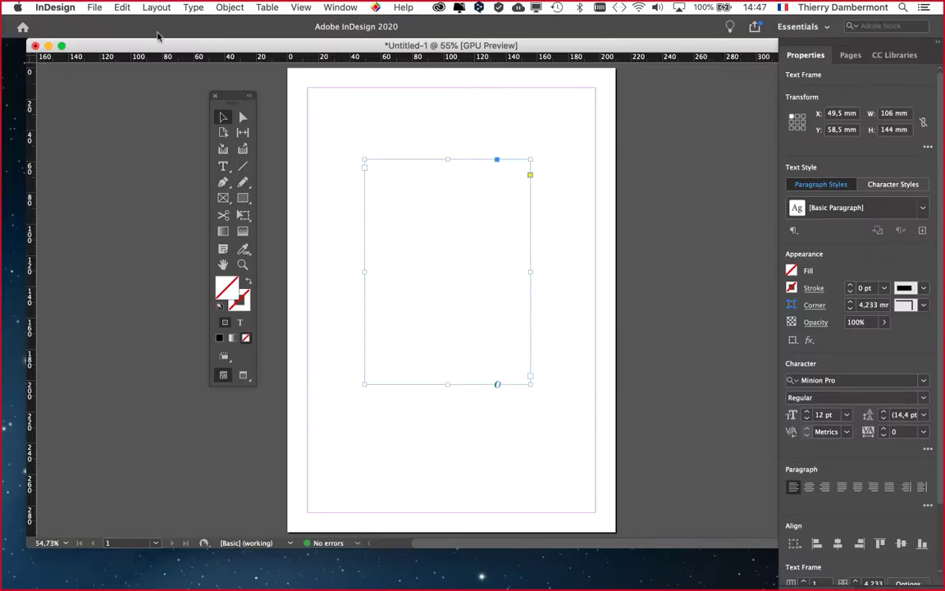
left_click_drag(155, 45, 139, 55)
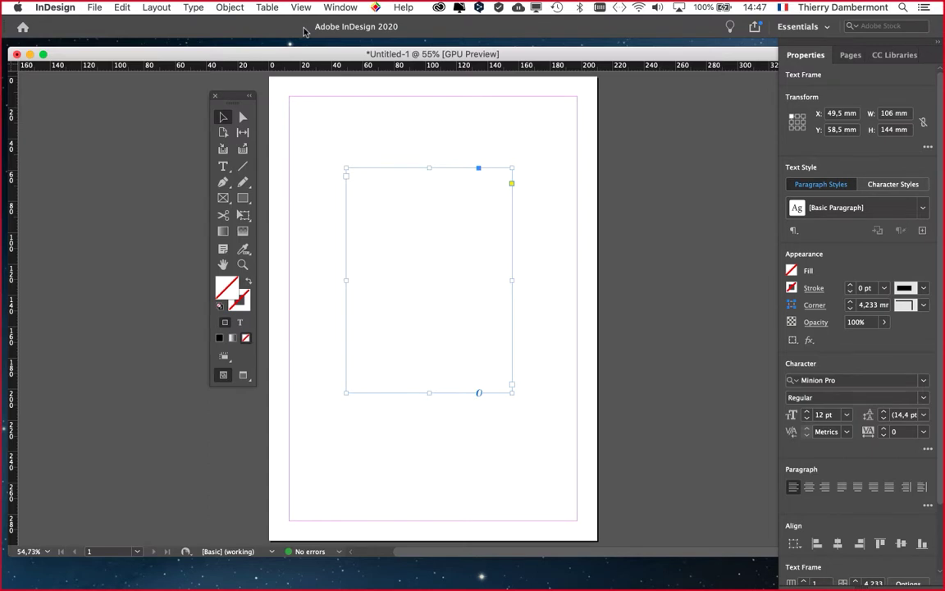
Show the Control panel from the Window menu and dock the Tools panel at the left edge.
left_click(331, 9)
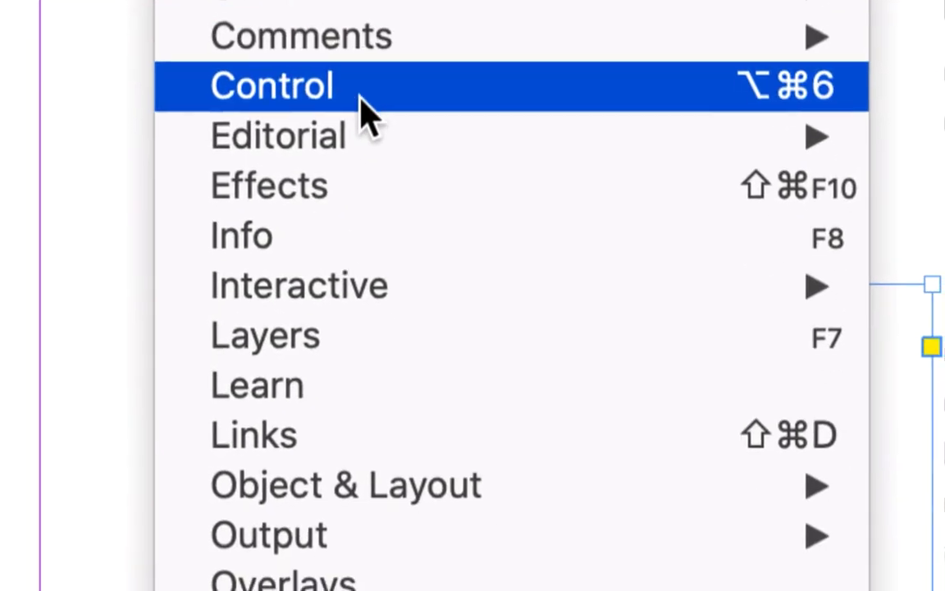
left_click(361, 95)
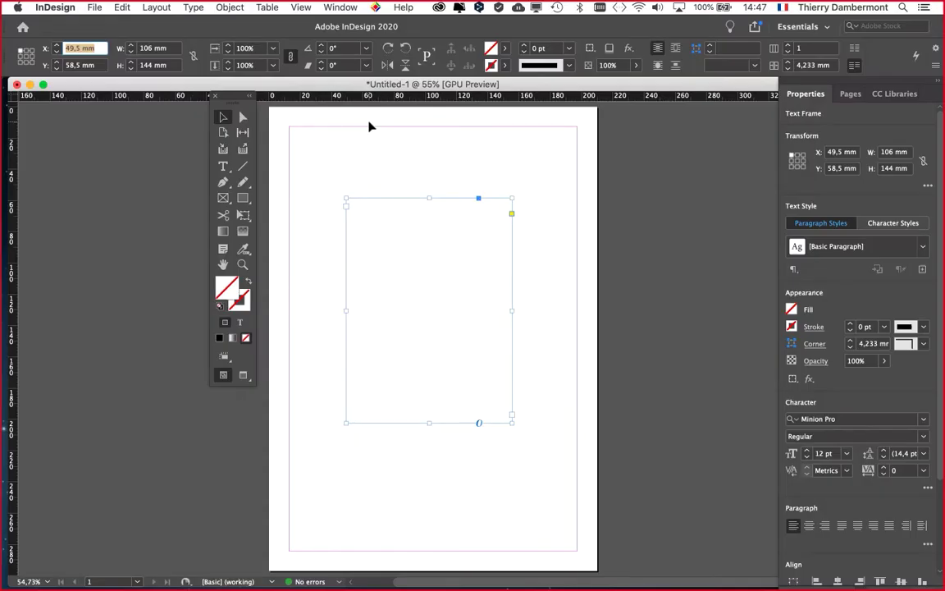
left_click_drag(219, 99, 44, 132)
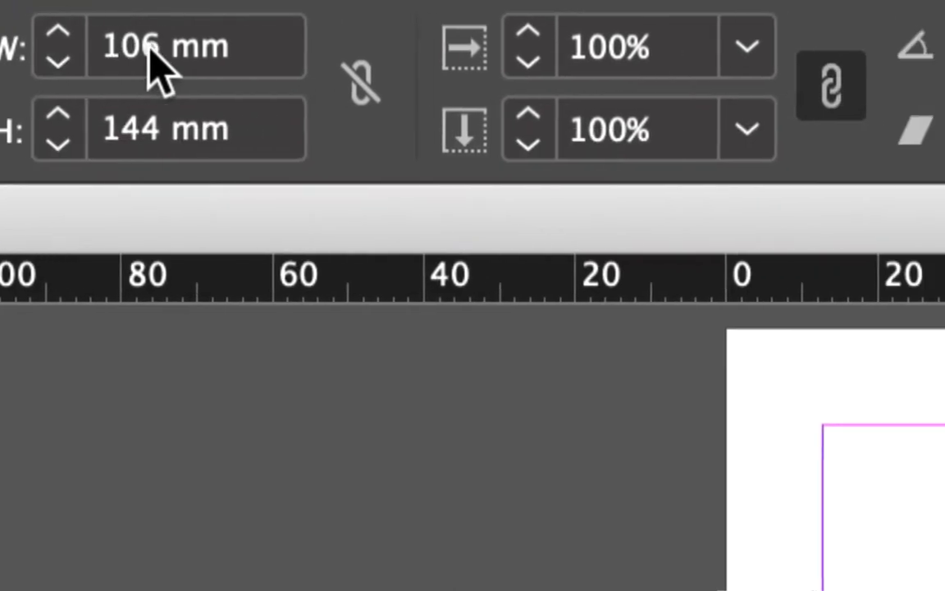
Resize the text frame to 100 mm wide and 150 mm high in the Control panel.
left_click_drag(156, 70, 80, 64)
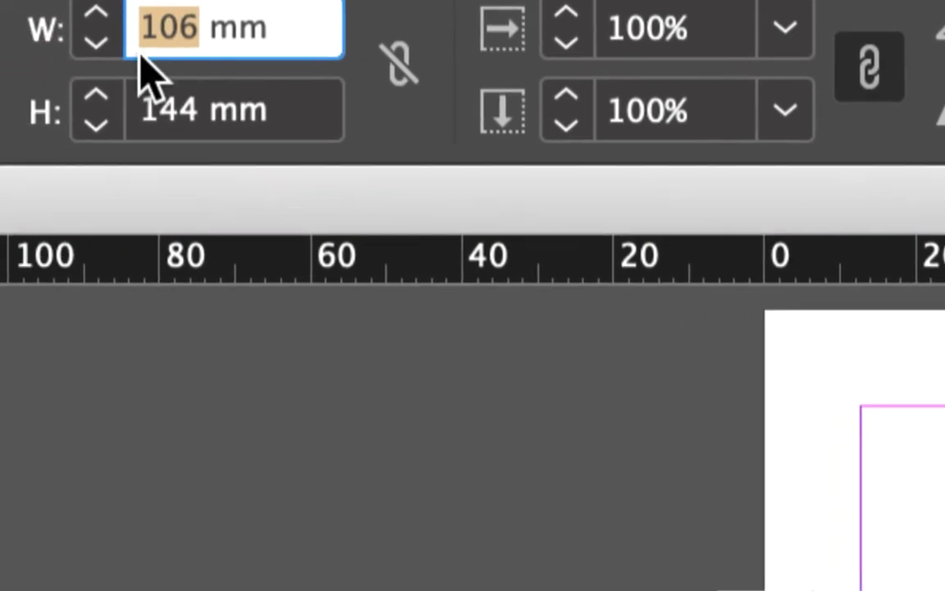
type("100")
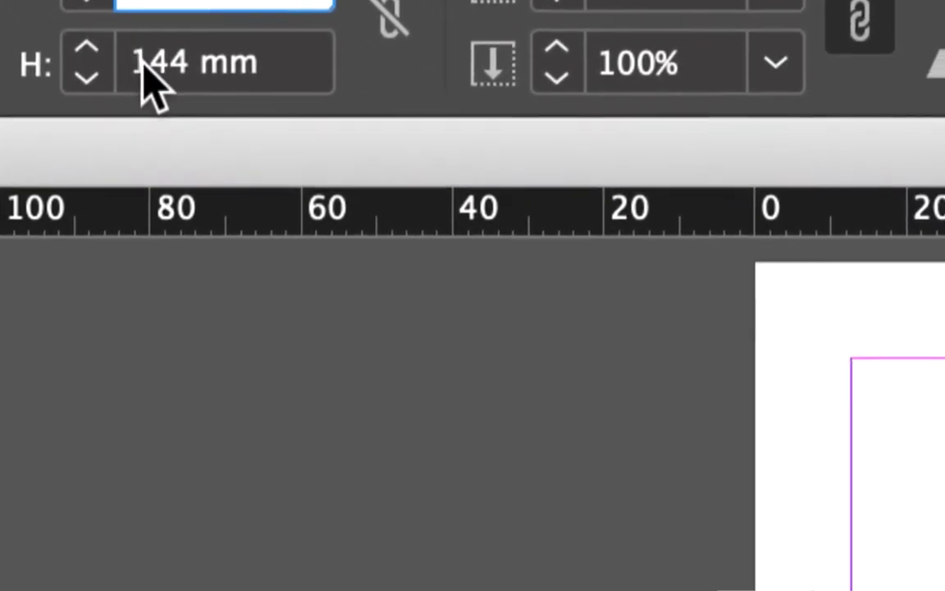
left_click(152, 62)
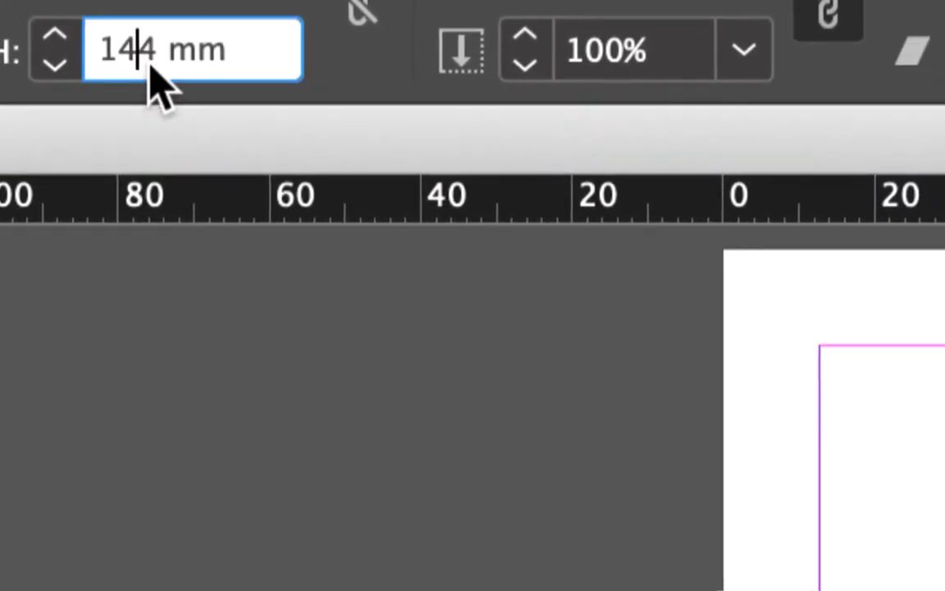
double_click(147, 62)
type("150")
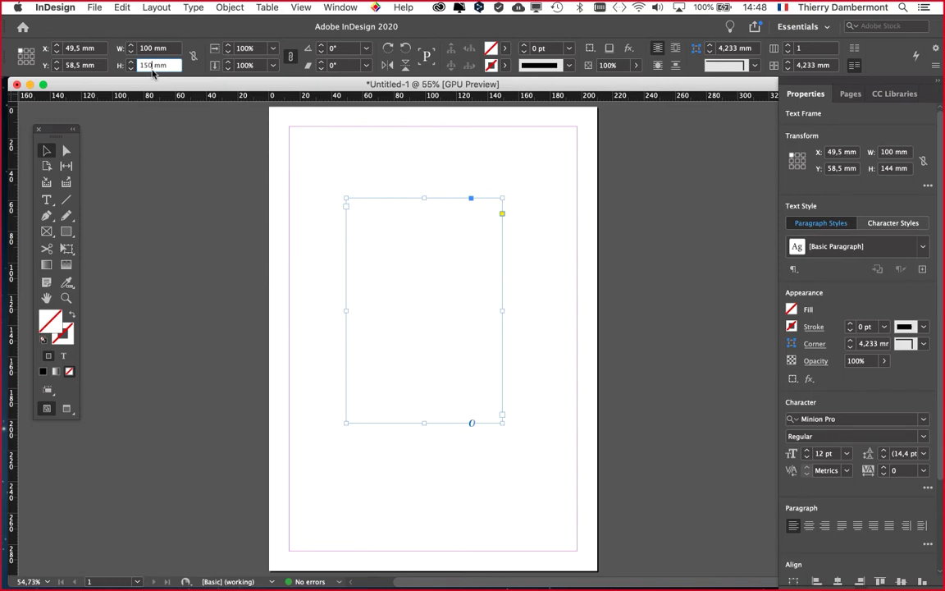
key("Tab")
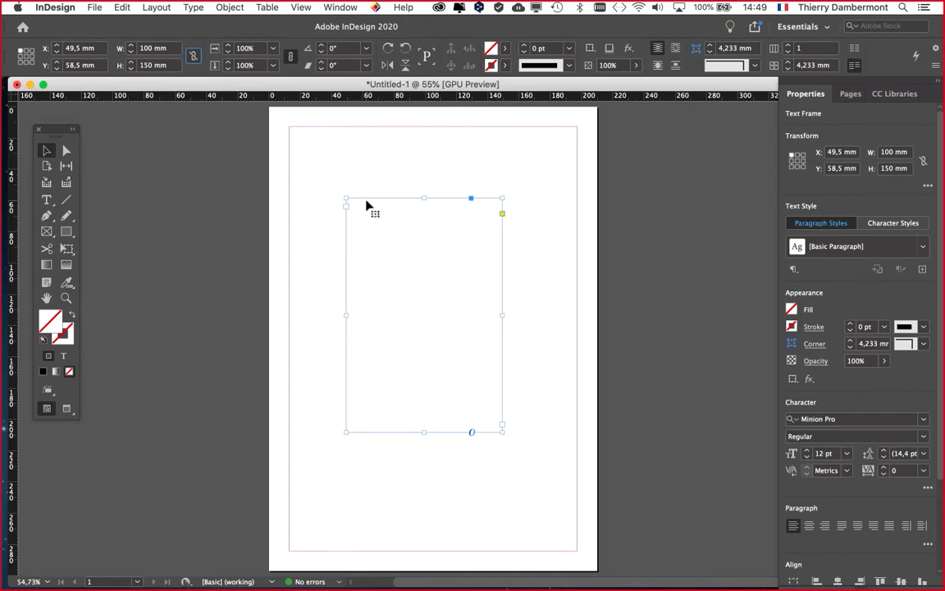
Move the text frame up and right to X 48 mm, Y 38 mm.
left_click_drag(369, 206, 406, 234)
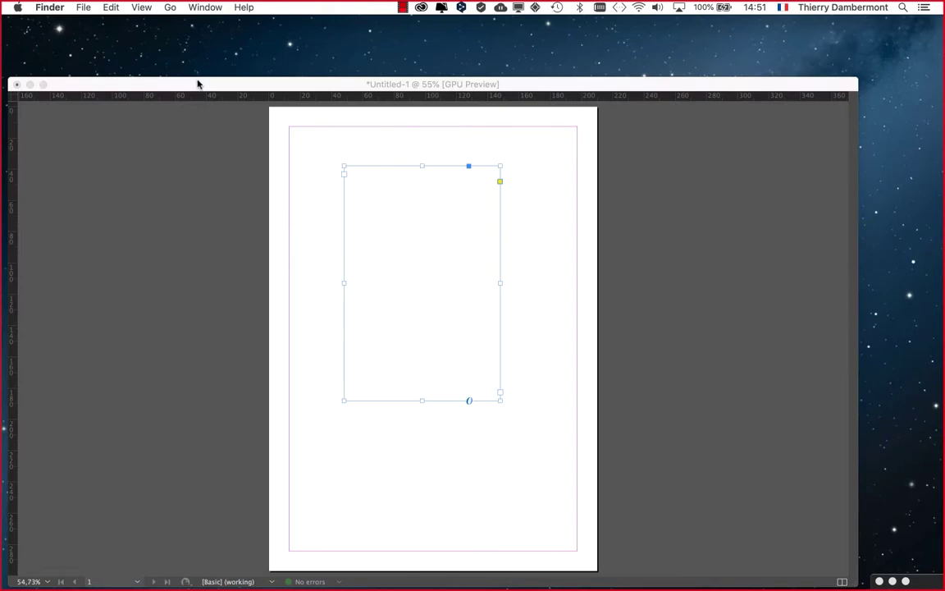
left_click(196, 84)
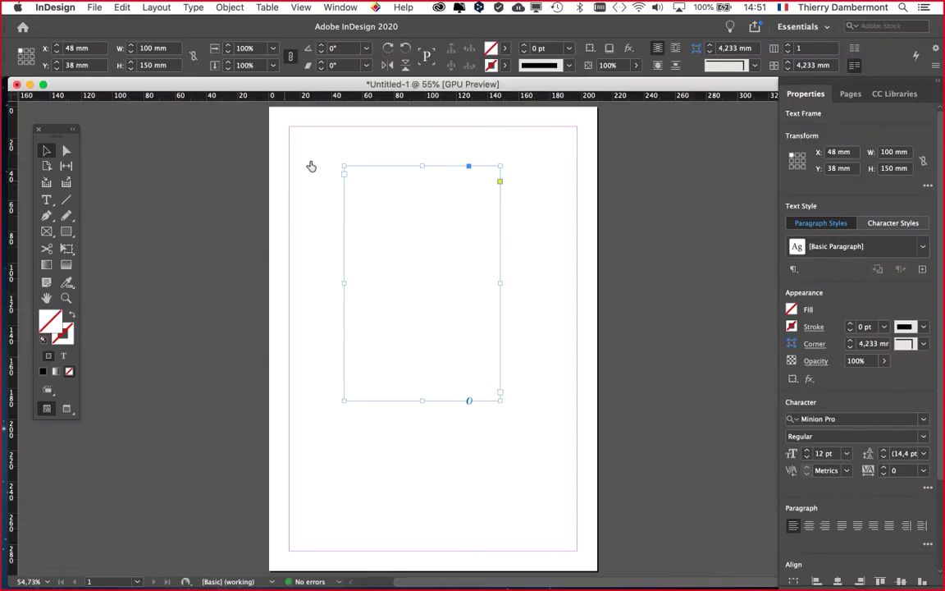
left_click(92, 7)
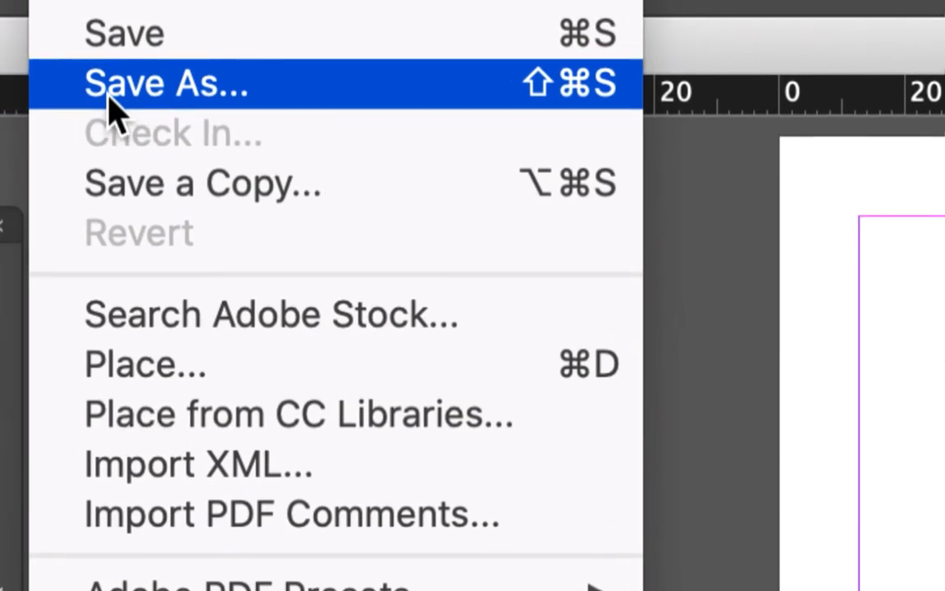
In Save As, choose the formation ID folder and rename the file 'premier-document-01'.
left_click(115, 108)
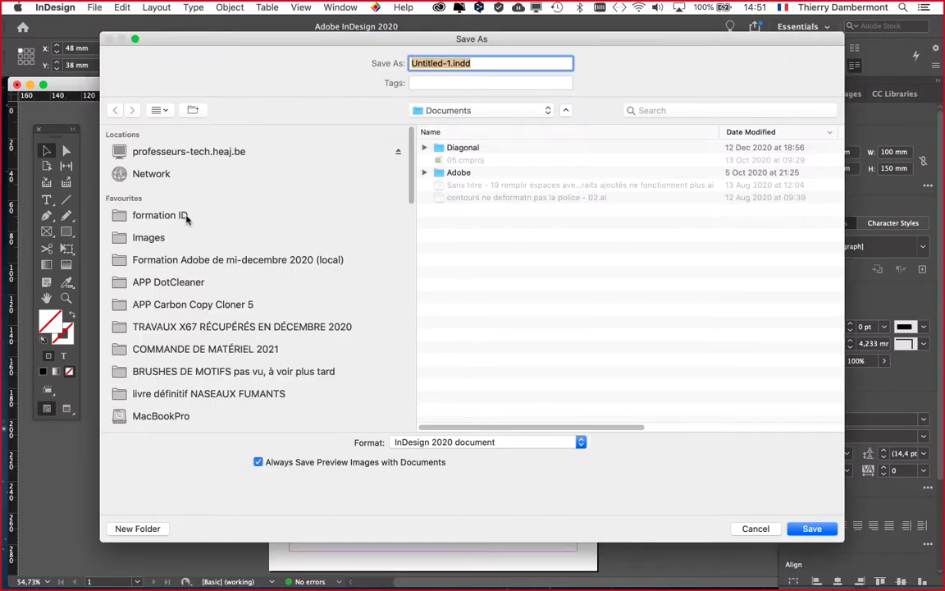
left_click(185, 215)
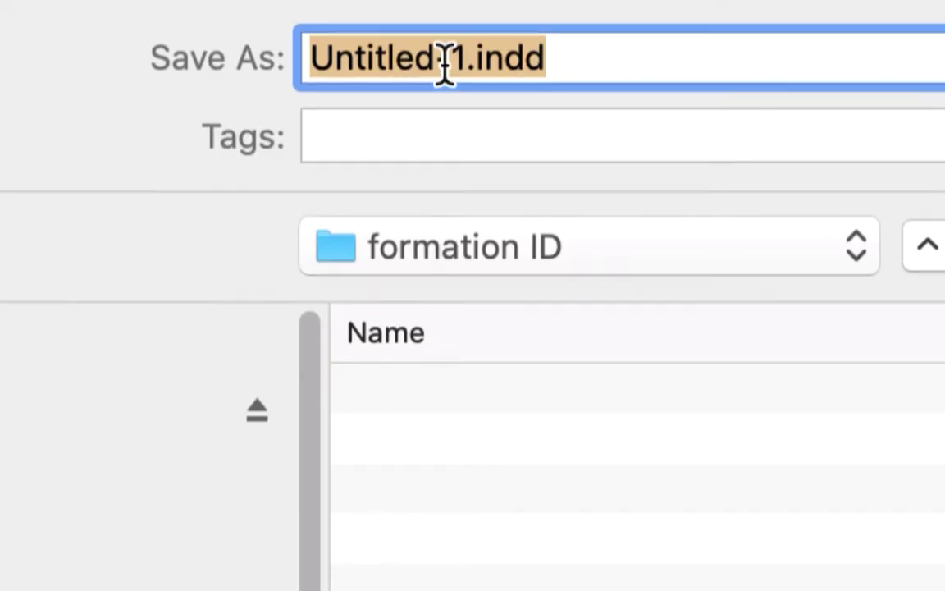
left_click_drag(461, 62, 315, 64)
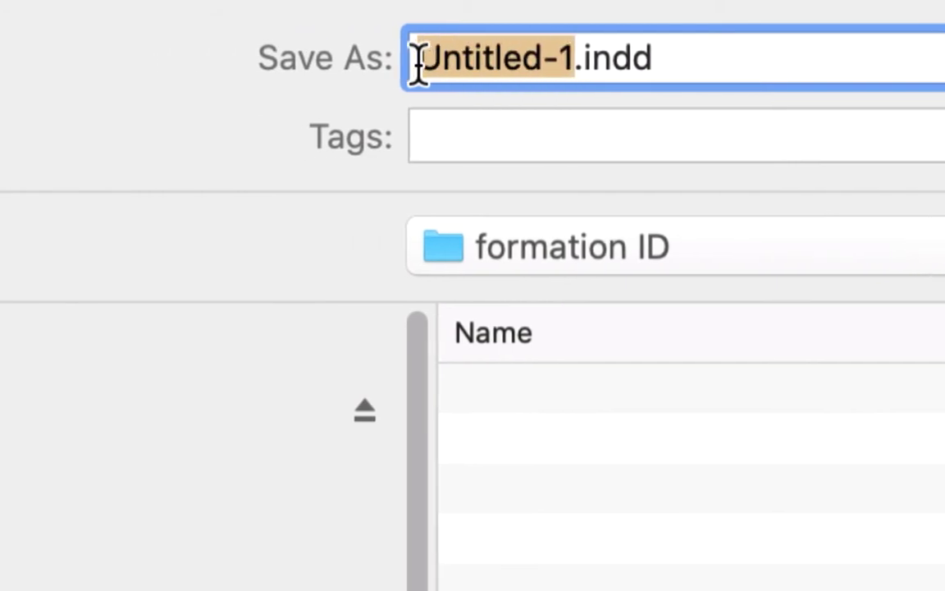
type("premier")
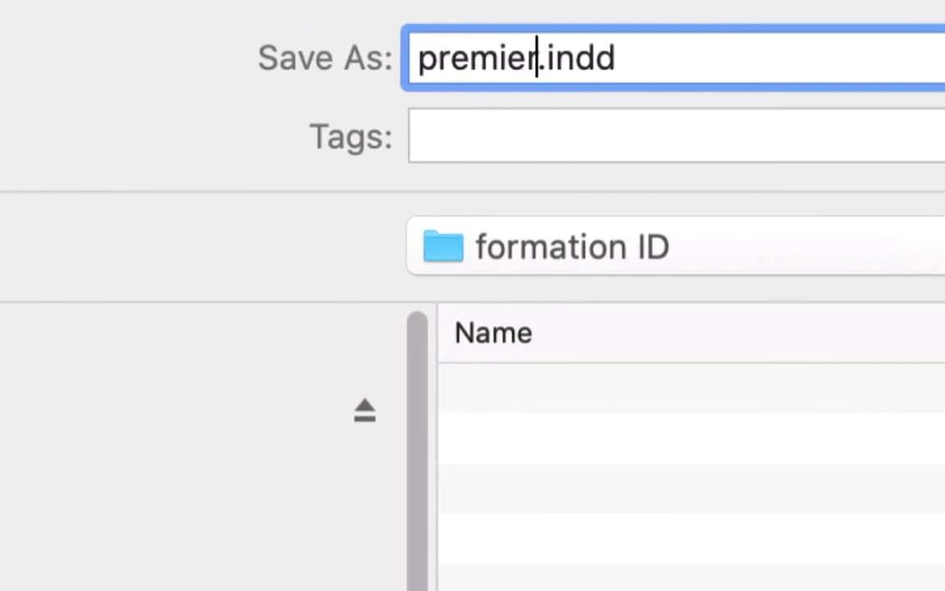
type("-document-")
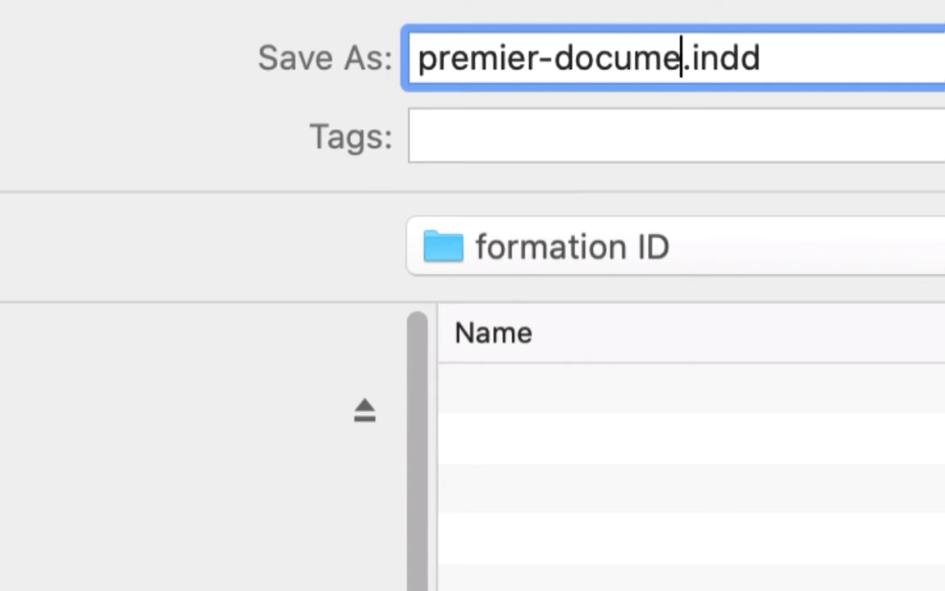
type("01")
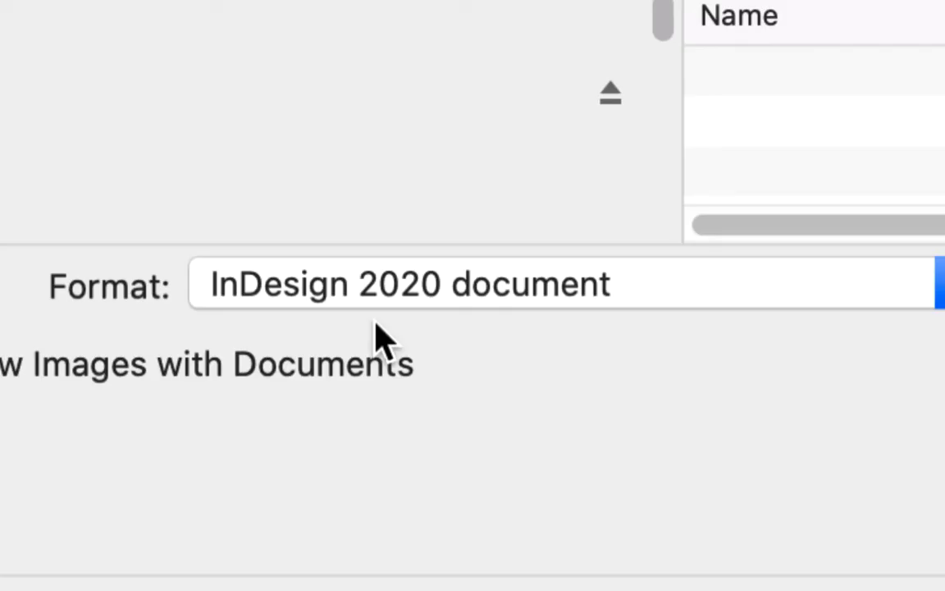
Save as premier-document-01.indd, keeping the InDesign 2020 document format.
left_click(368, 289)
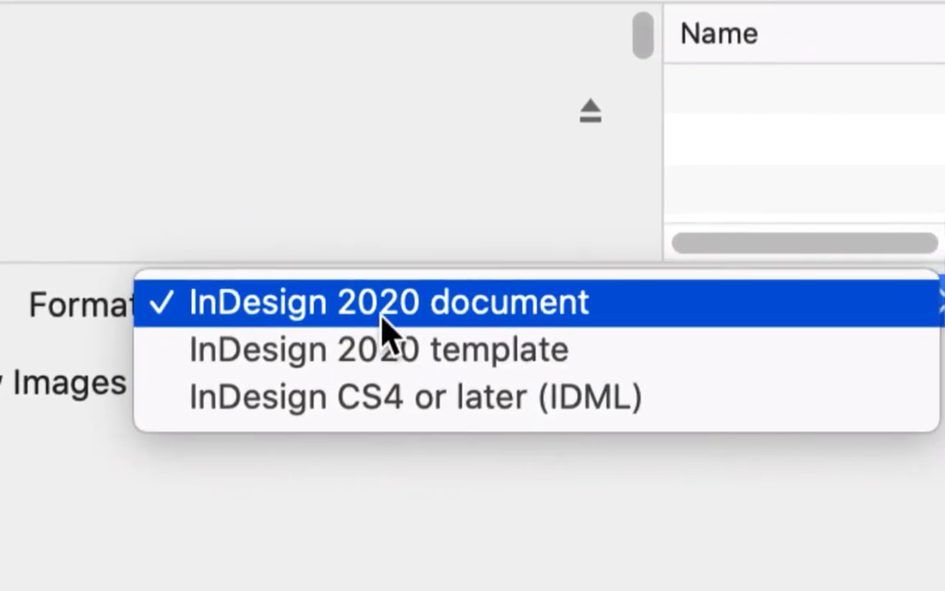
left_click(385, 320)
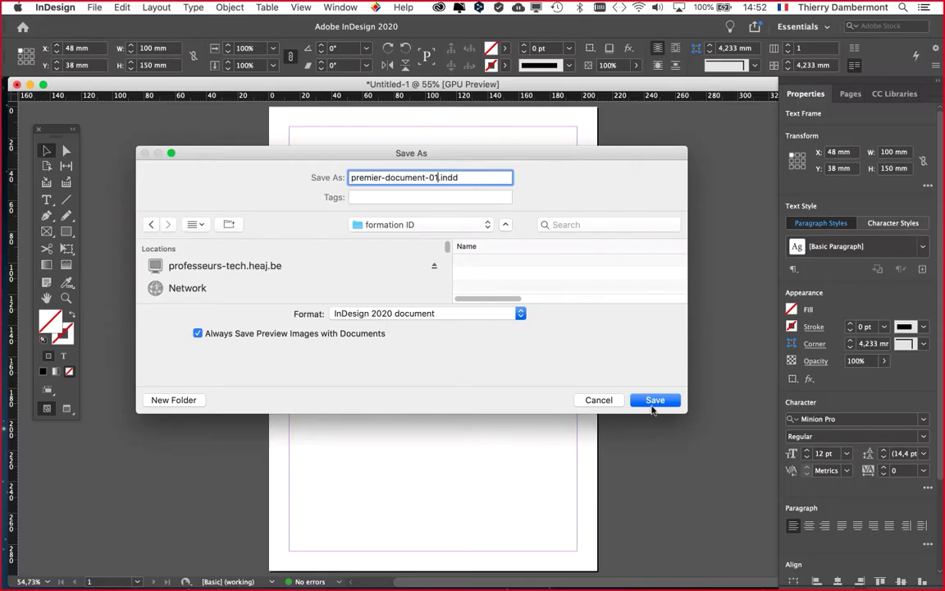
left_click(656, 400)
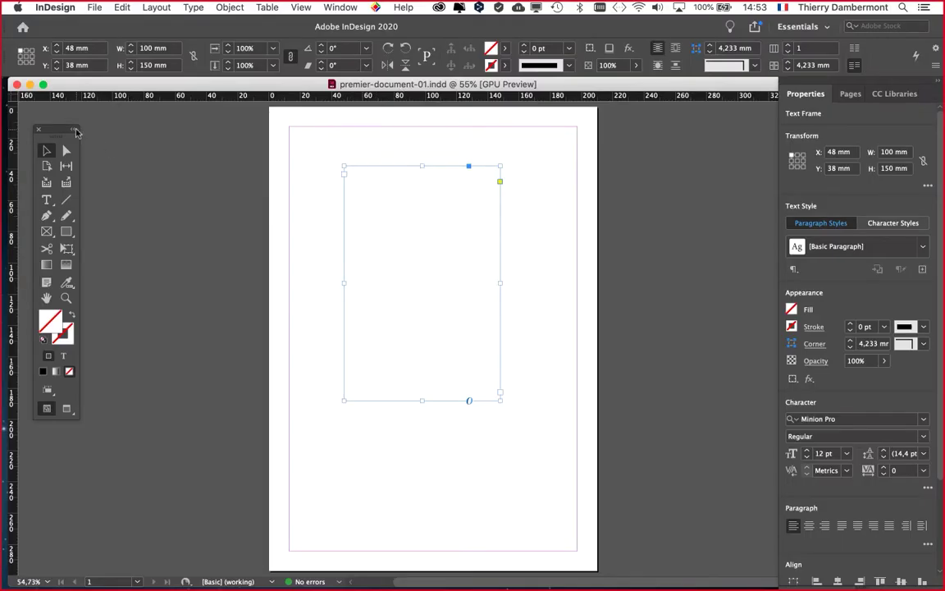
Reposition the floating Tools panel beside the page and pick the Type tool.
left_click_drag(71, 121, 182, 132)
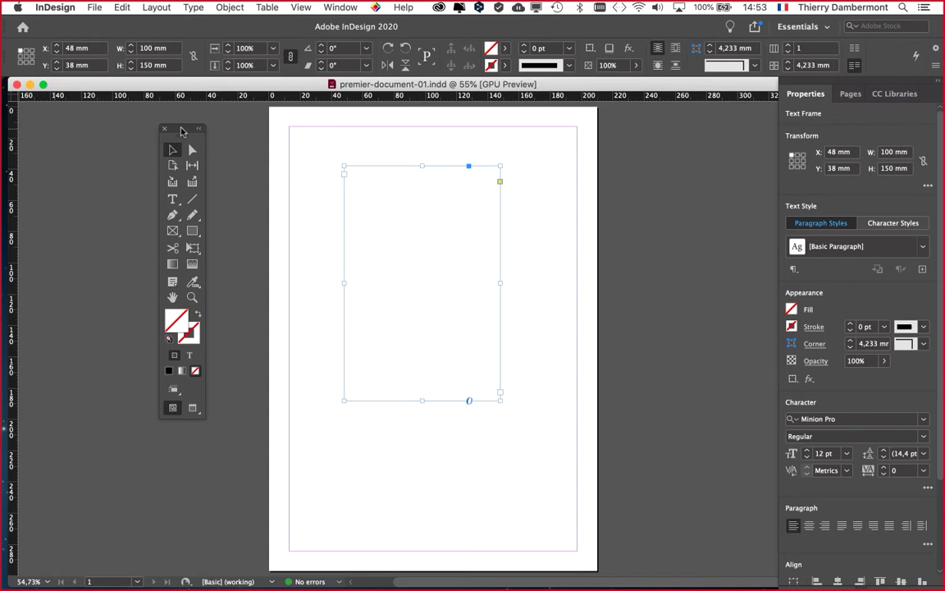
left_click_drag(182, 131, 113, 116)
left_click(102, 184)
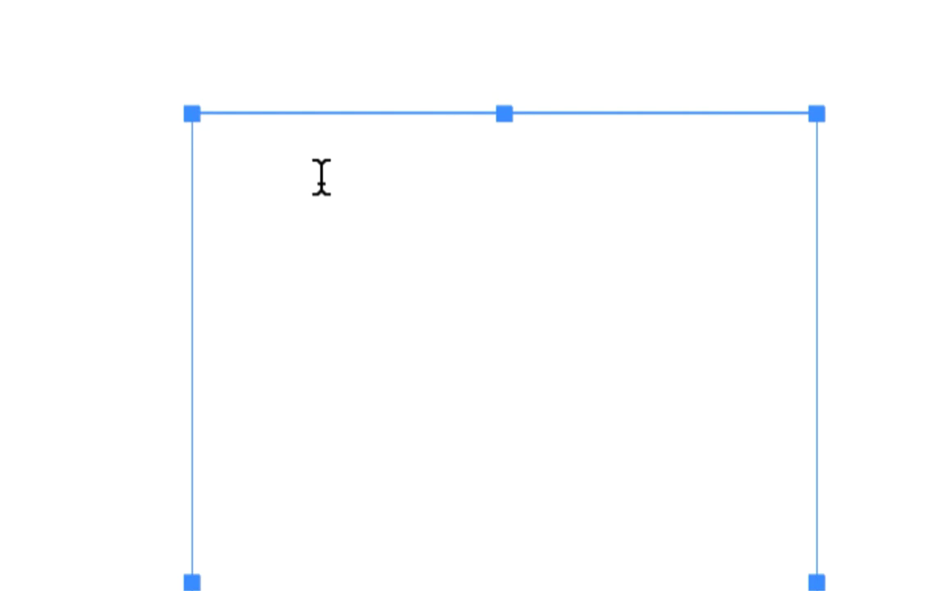
Fill the empty frame with placeholder text from its right-click menu.
right_click(324, 195)
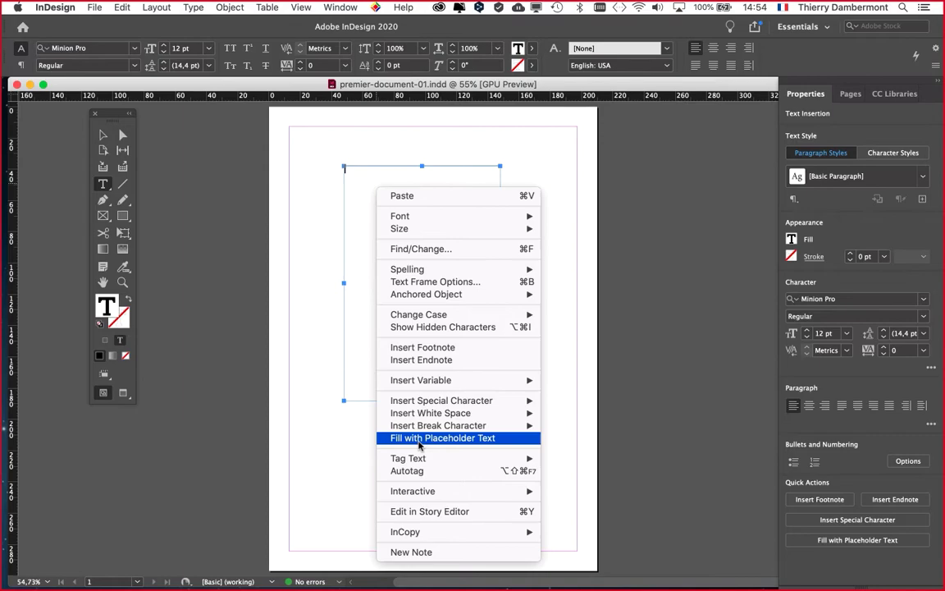
left_click(420, 444)
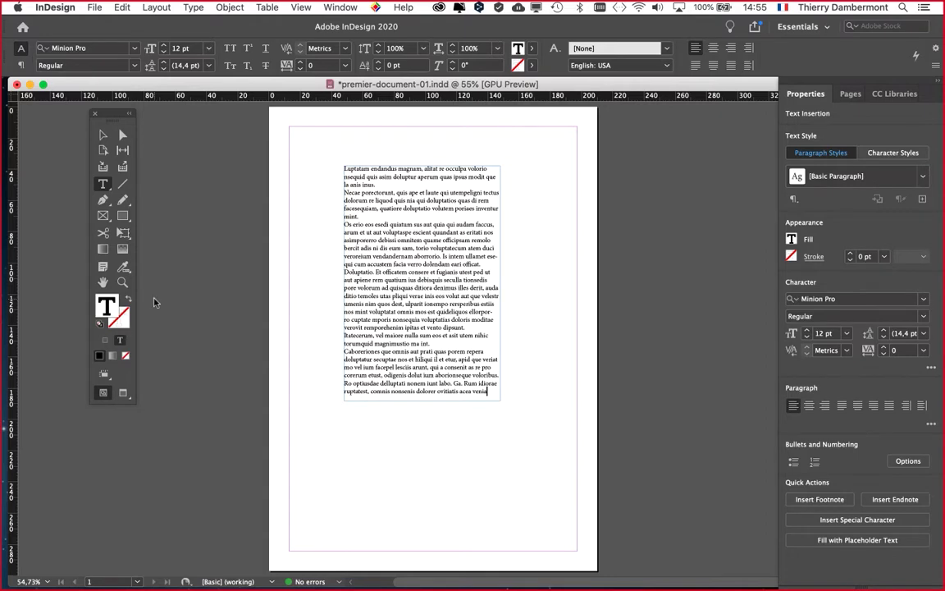
Google 'lorem ipsum' in a new Firefox tab, then minimise Firefox and return to InDesign.
mouse_move(4, 352)
left_click(6, 429)
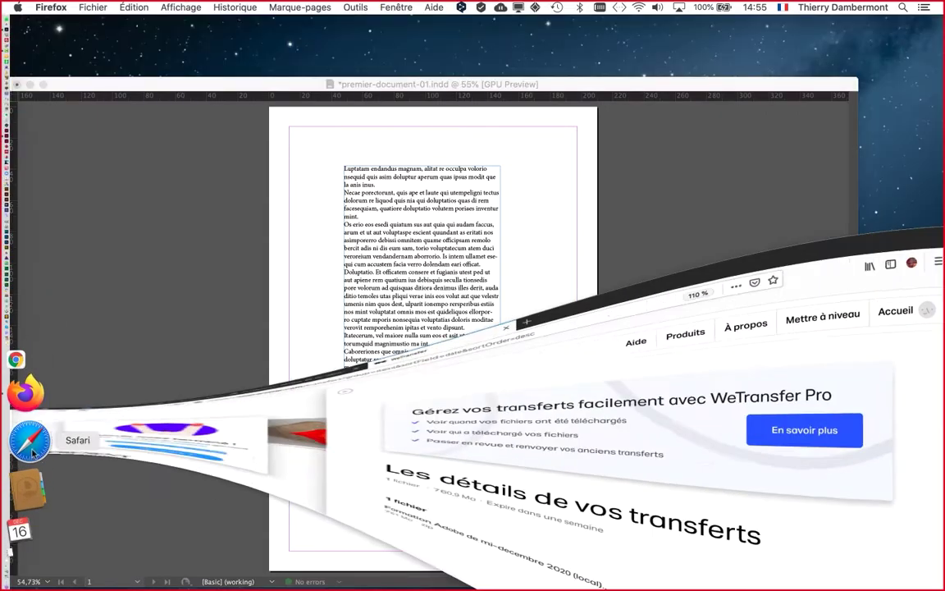
key("super+t")
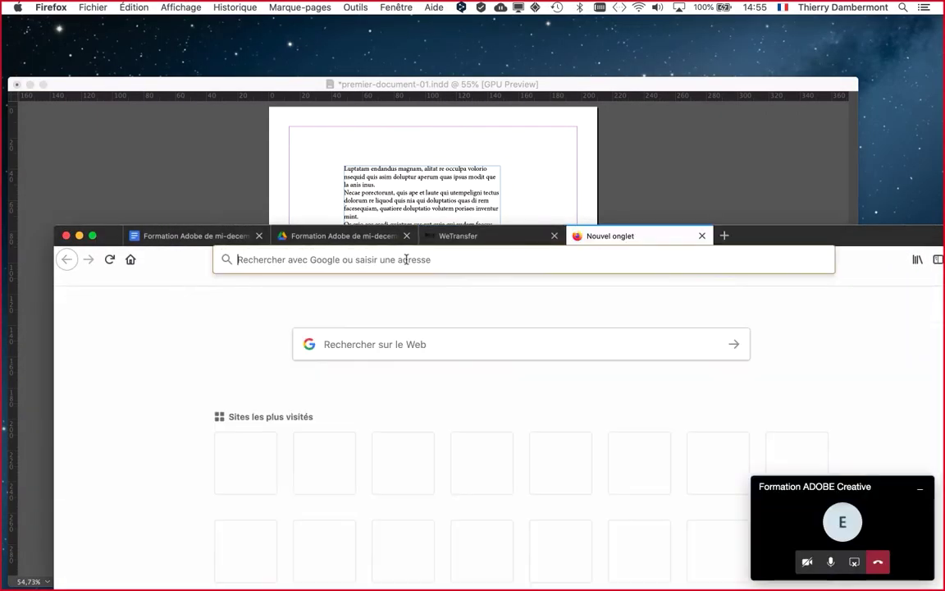
type("lorem")
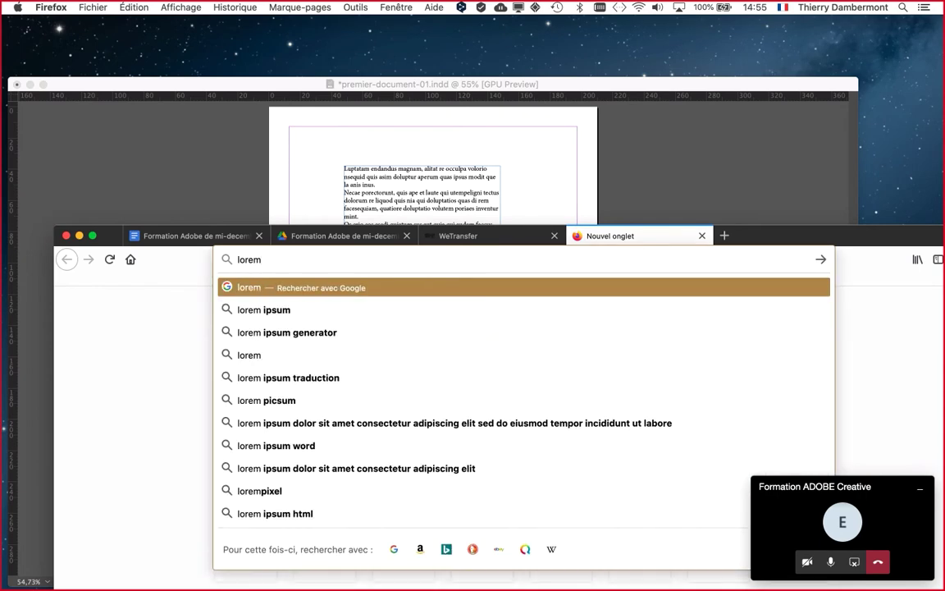
type(" ipsum")
key("Return")
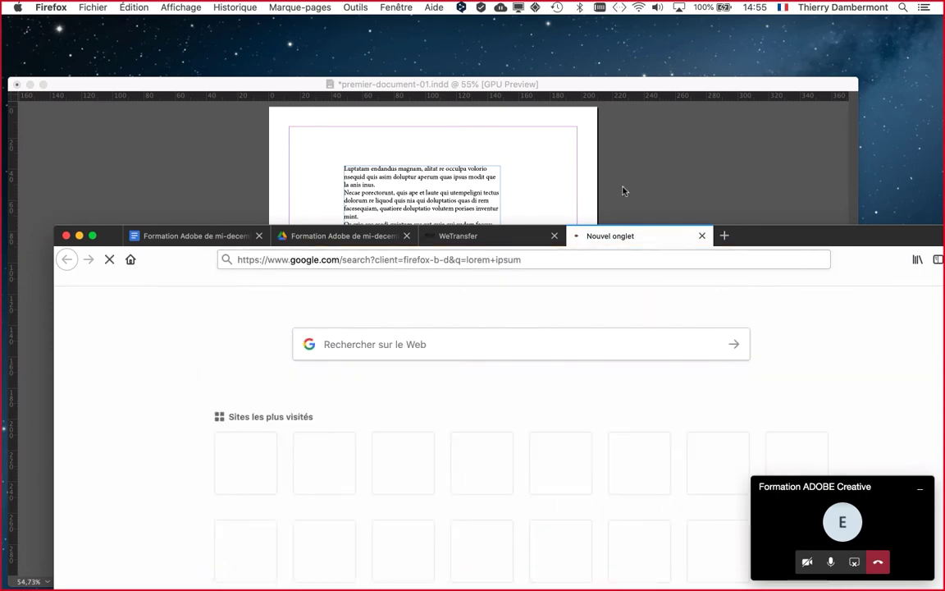
double_click(761, 236)
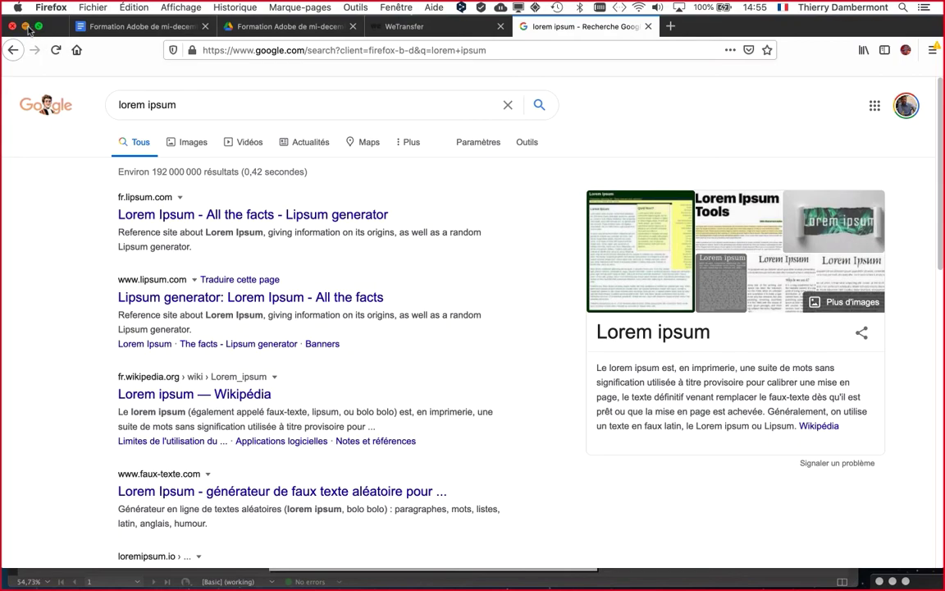
left_click(25, 26)
left_click(394, 85)
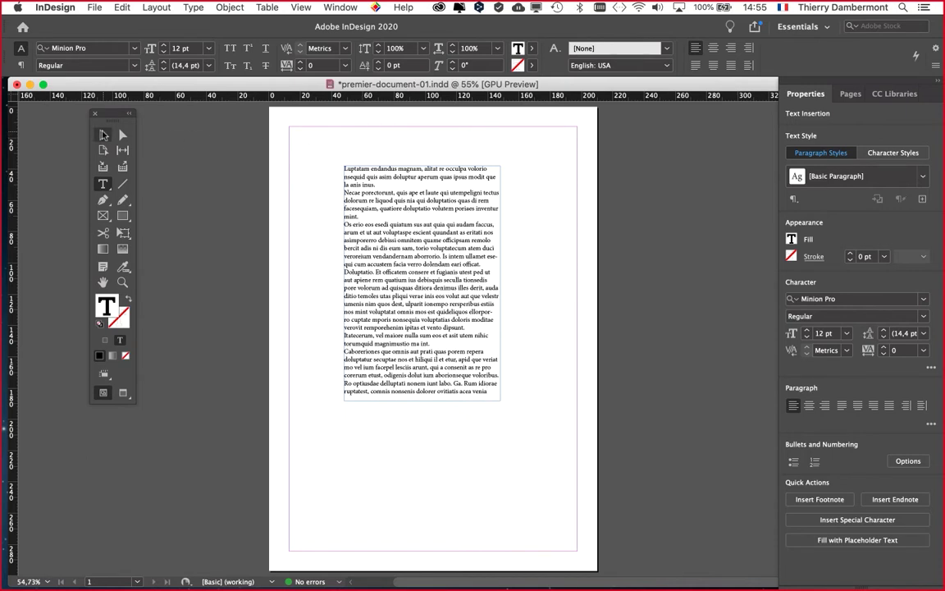
Switch to the Selection tool so the placeholder-text frame is selected as an object.
left_click(102, 134)
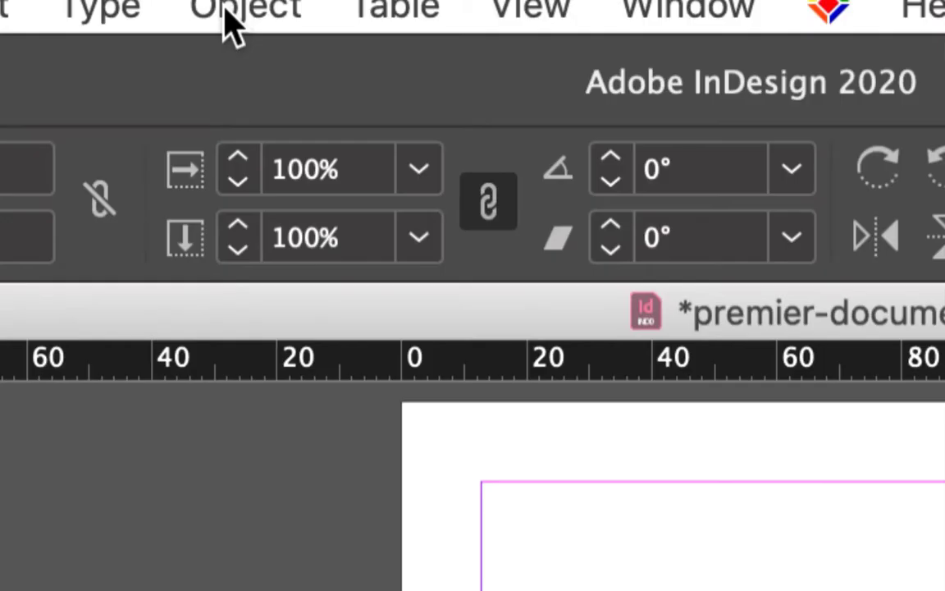
Open Text Frame Options for the placeholder-text frame from the Object menu.
left_click(233, 25)
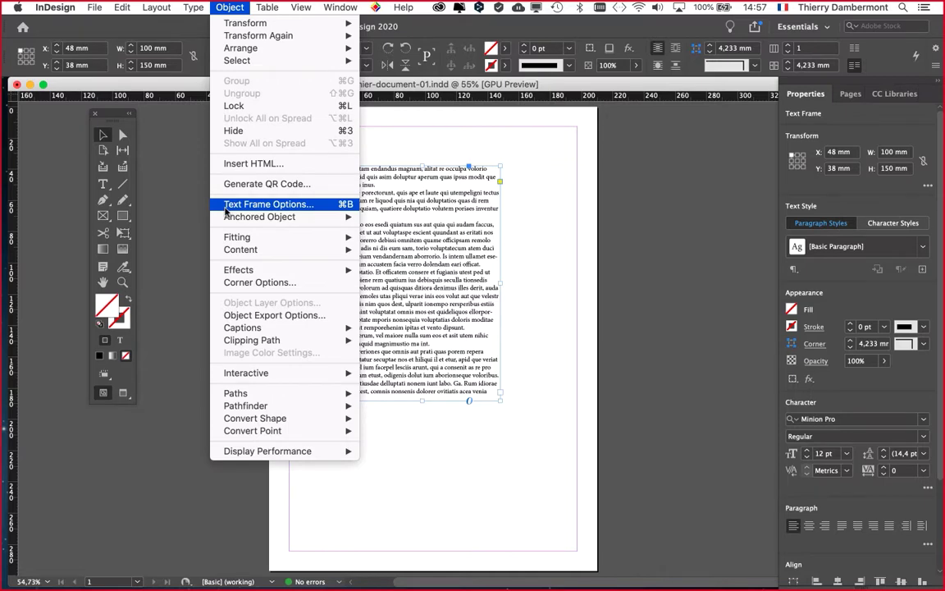
left_click(226, 209)
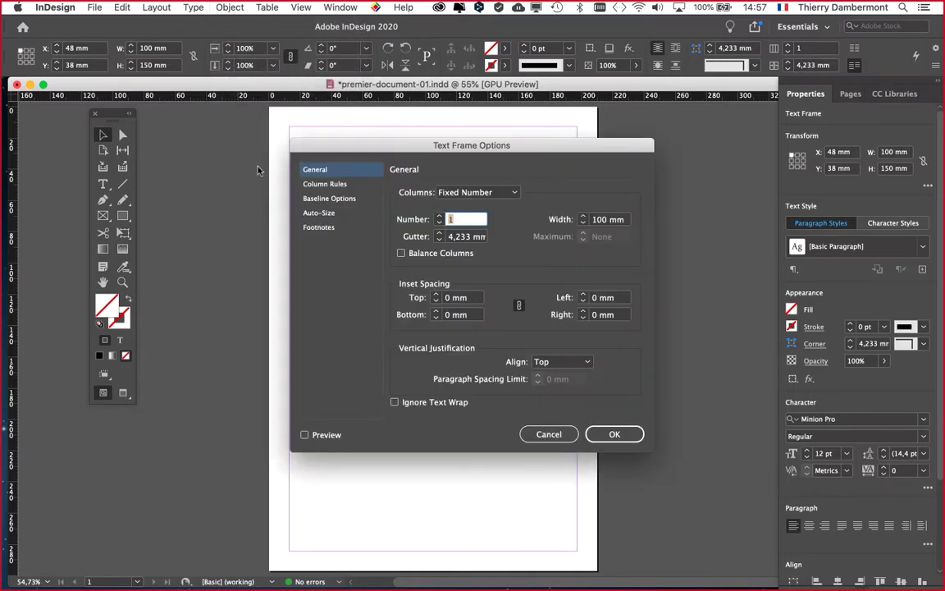
Preview the frame at 2 columns in Text Frame Options, then cancel to keep one column.
left_click_drag(326, 148, 561, 43)
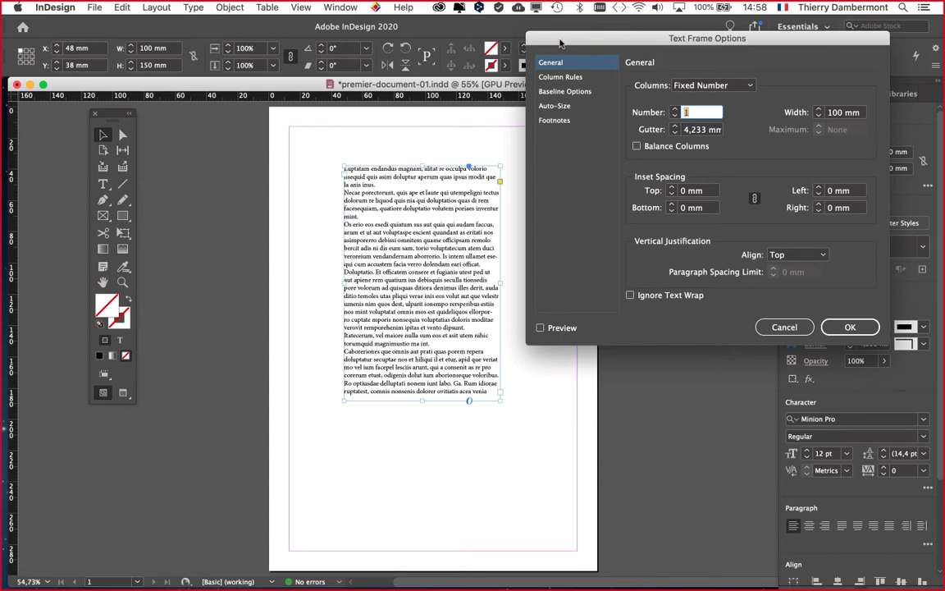
left_click_drag(584, 42, 573, 65)
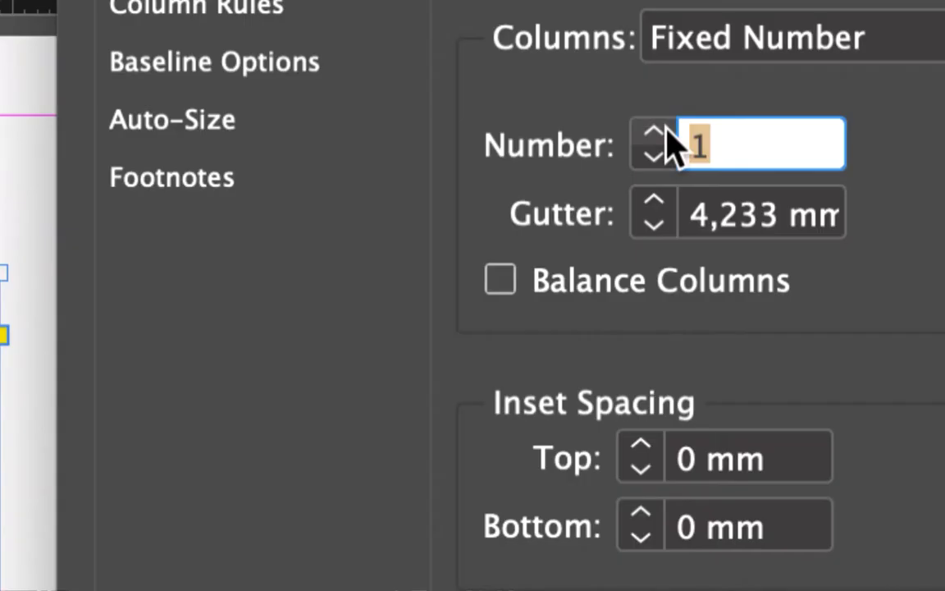
left_click(663, 134)
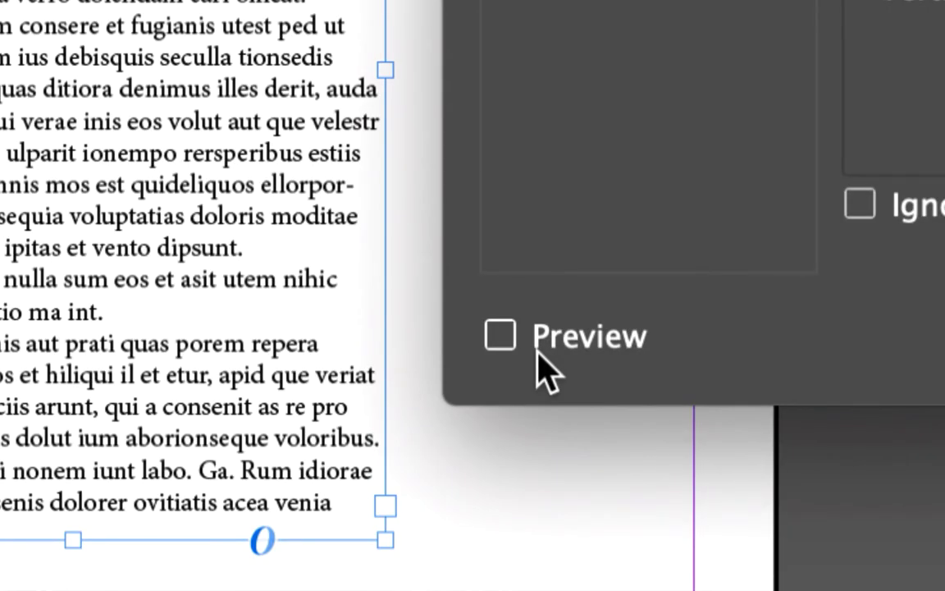
left_click(546, 369)
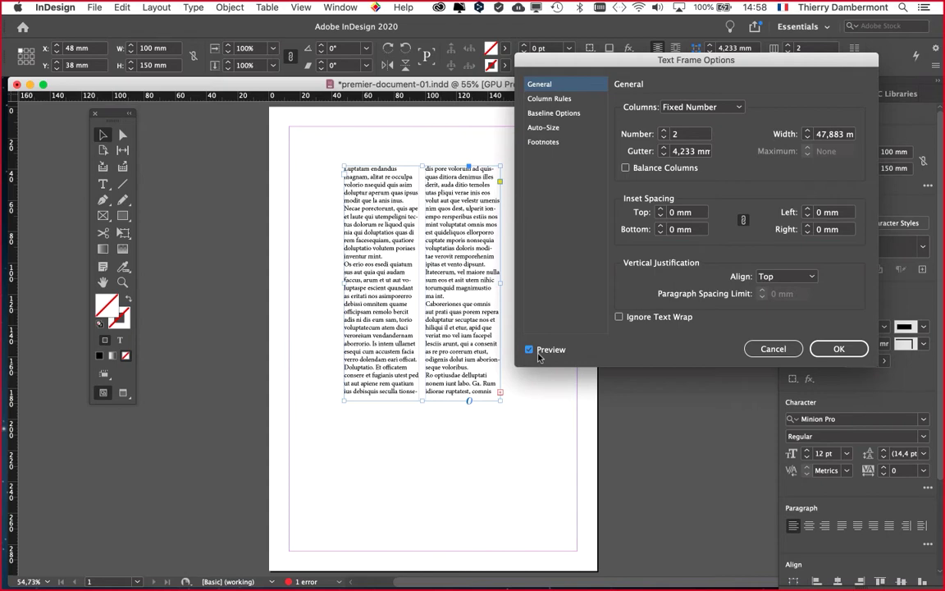
left_click(772, 348)
left_click_drag(111, 113, 270, 126)
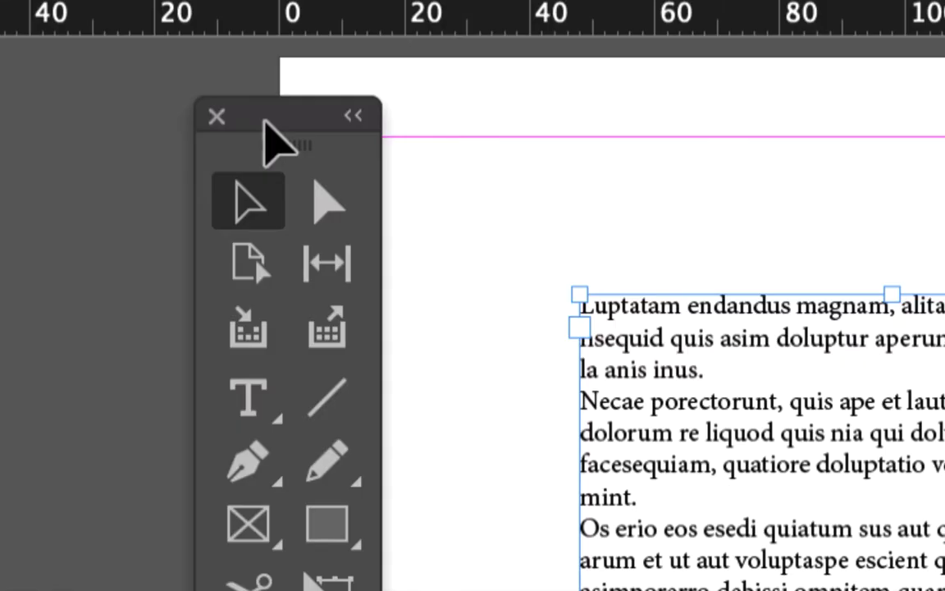
Select the placeholder text frame and open Text Frame Options with 2 columns previewed.
left_click_drag(264, 120, 184, 131)
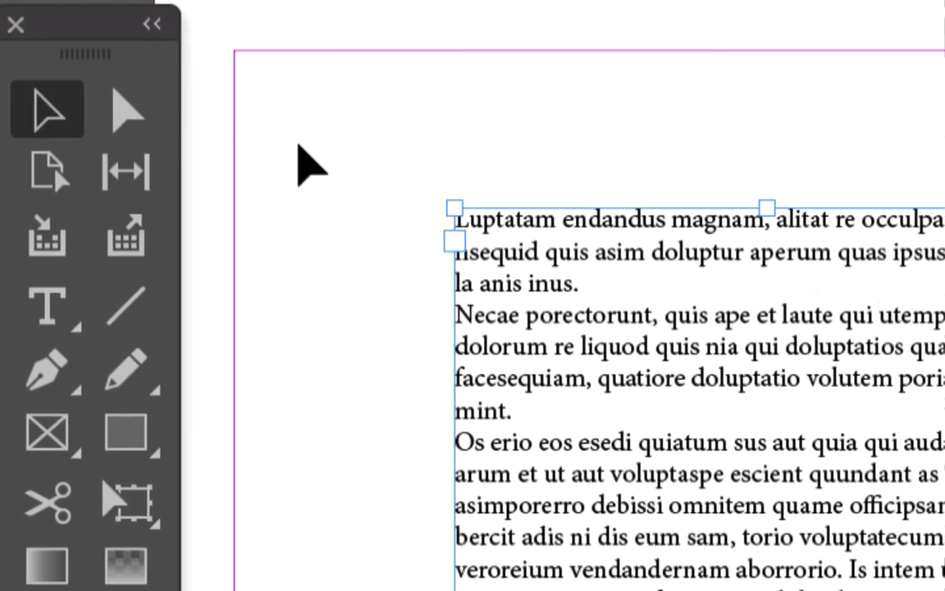
left_click(482, 197)
left_click(641, 266)
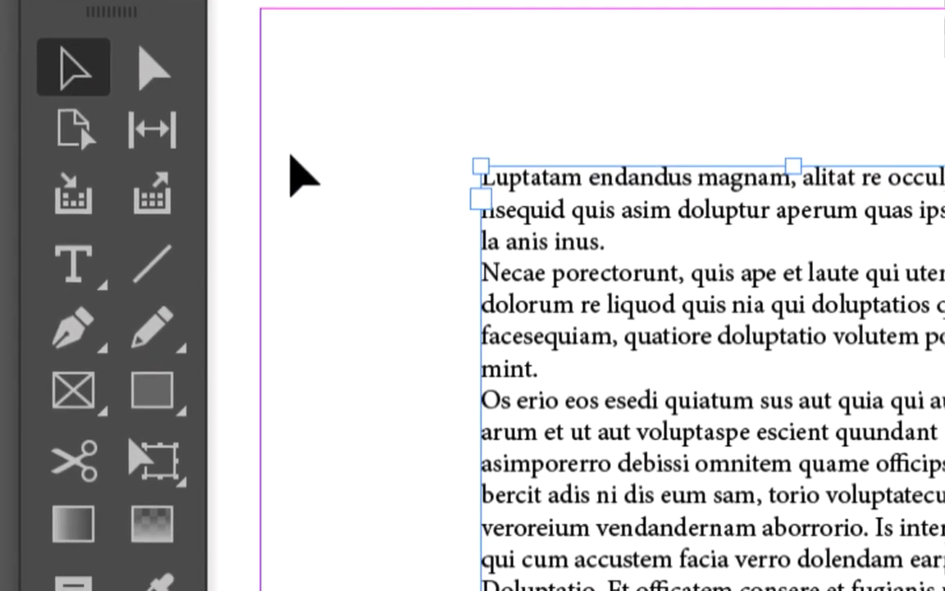
left_click(155, 151)
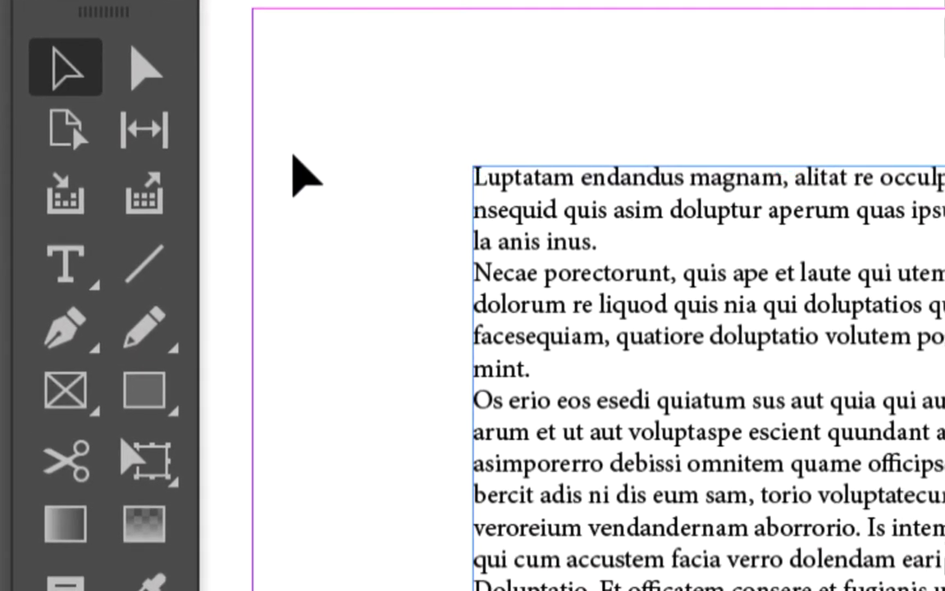
left_click(480, 206)
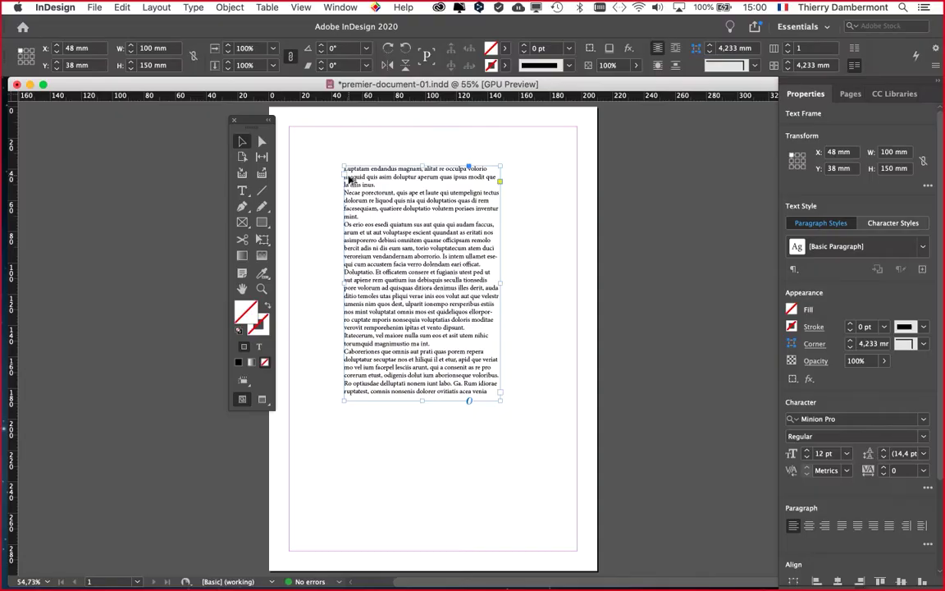
key("super+b")
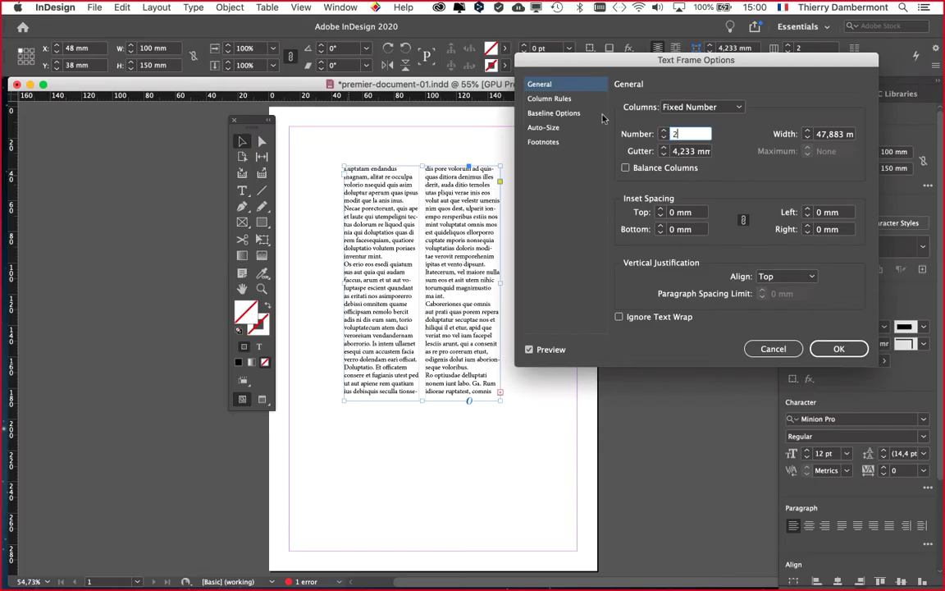
Confirm 2 columns, raise the gutter to 8 mm, and apply the Text Frame Options.
left_click_drag(586, 68, 601, 62)
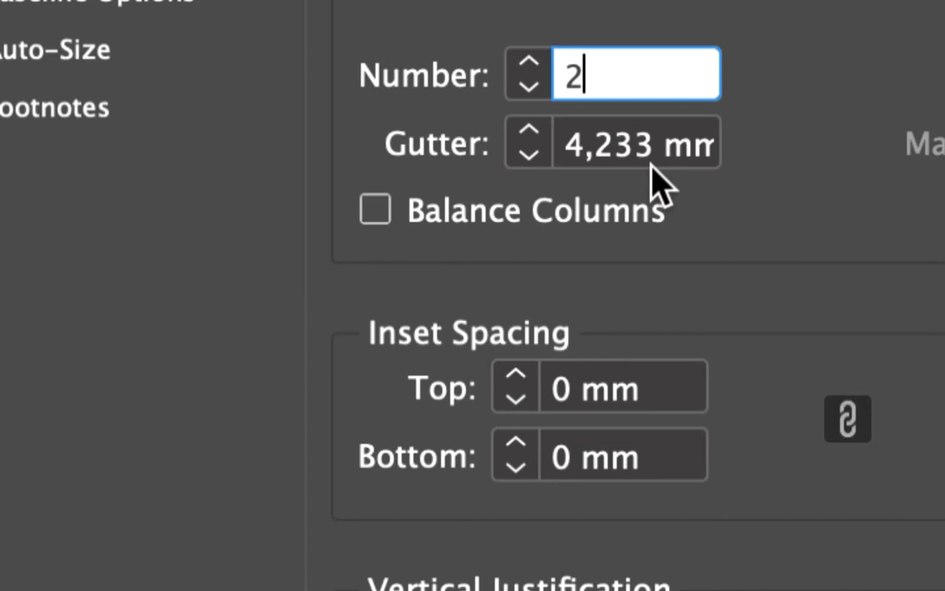
key("Return")
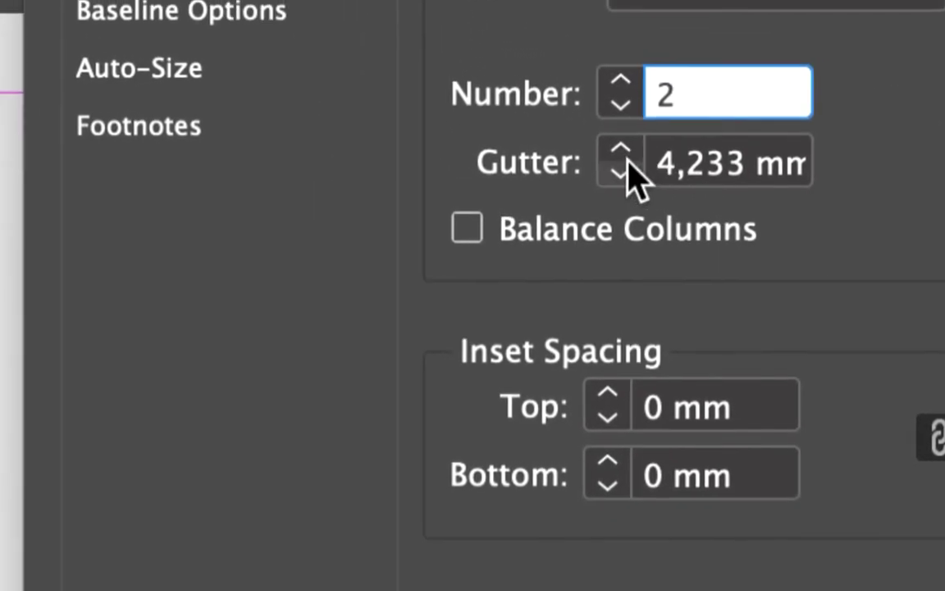
left_click(547, 148)
left_click(547, 147)
left_click(547, 148)
left_click(547, 147)
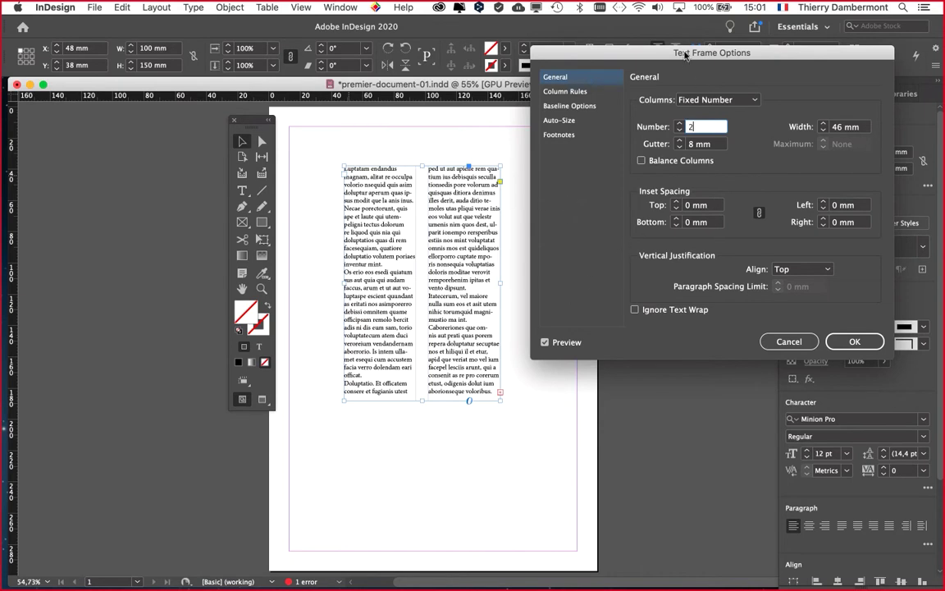
left_click_drag(687, 67, 639, 64)
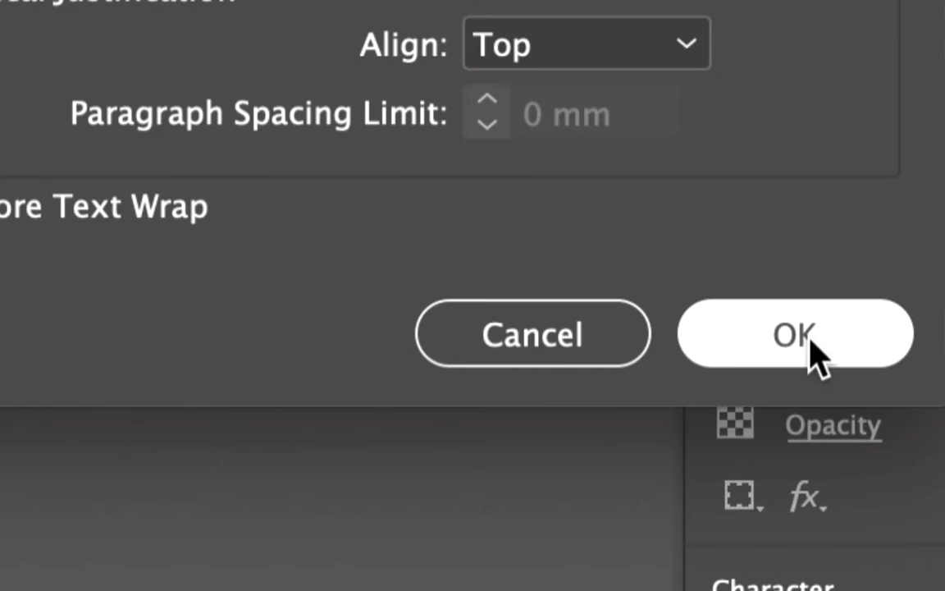
left_click(811, 341)
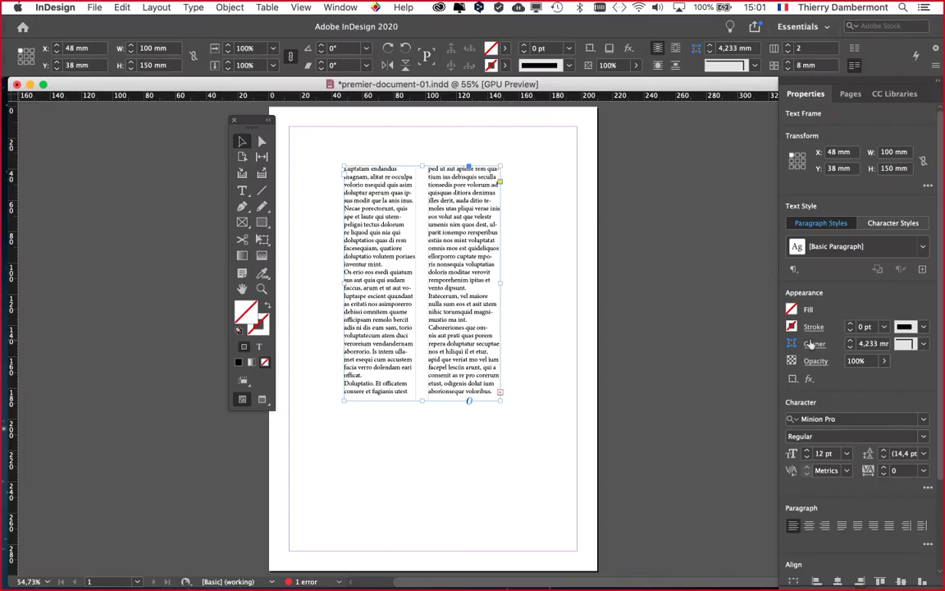
Move the floating Tools panel left and close the Properties panel.
left_click_drag(250, 123, 183, 131)
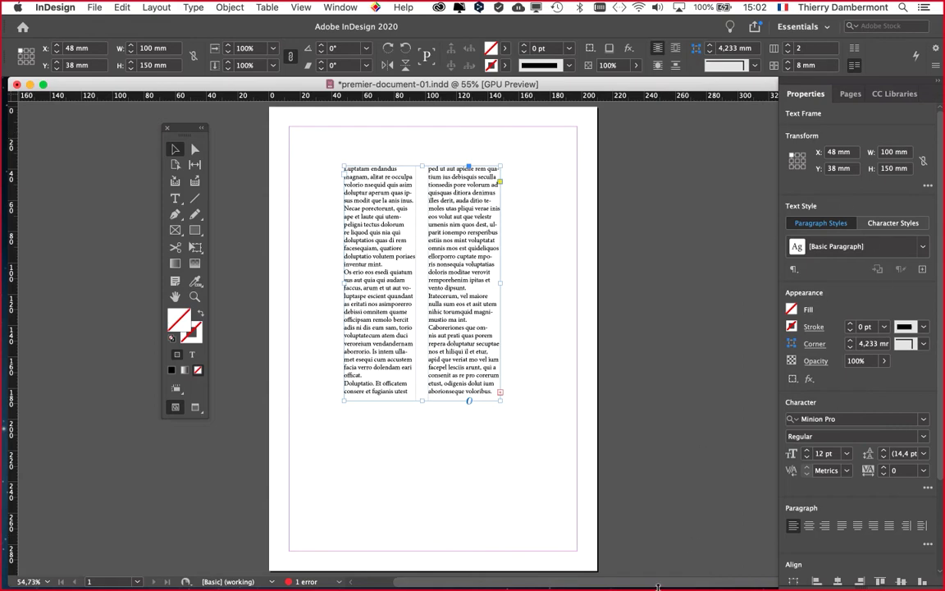
left_click_drag(654, 586, 654, 529)
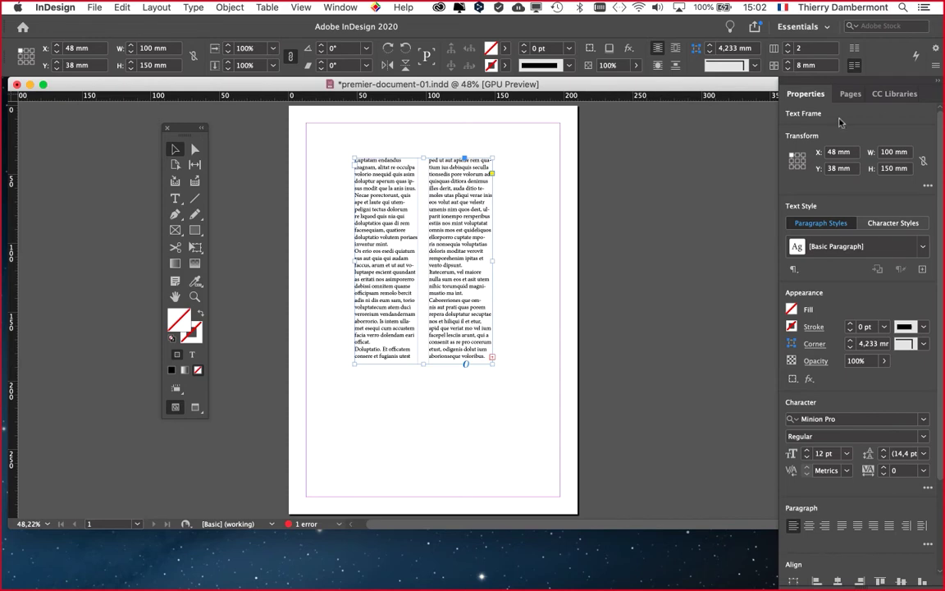
left_click_drag(790, 86, 771, 101)
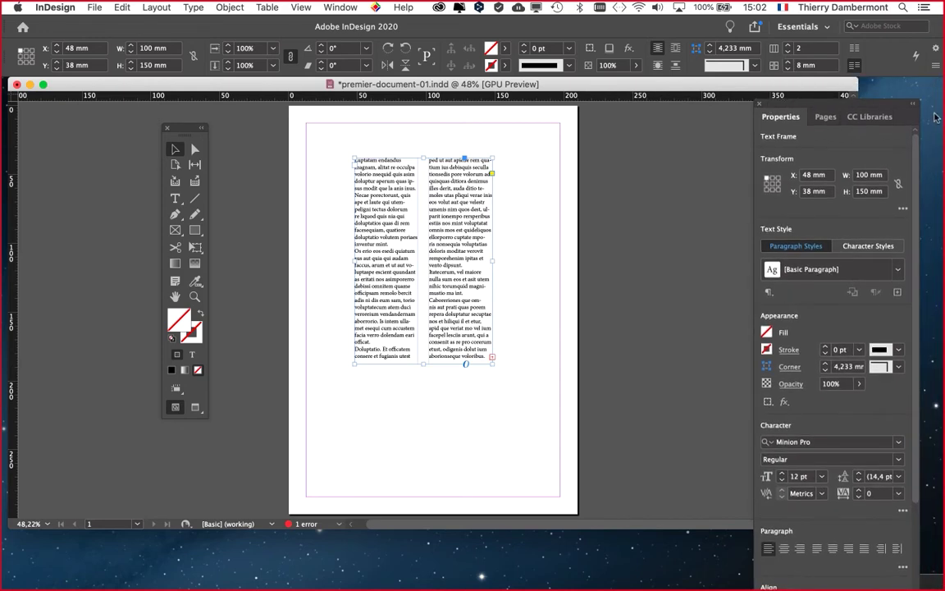
left_click(684, 89)
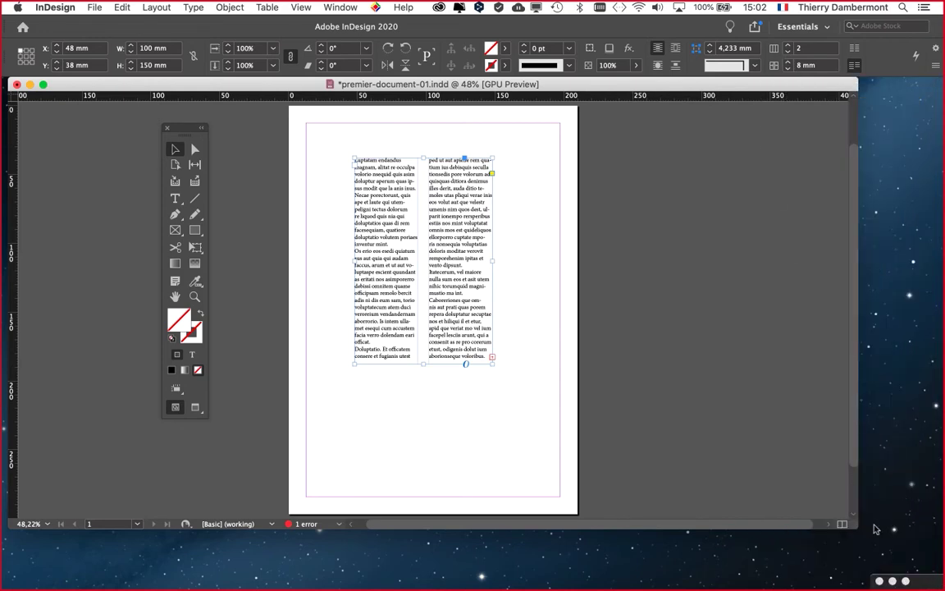
Resize the document window from its bottom-right corner so the desktop shows beneath.
left_click_drag(857, 530, 857, 461)
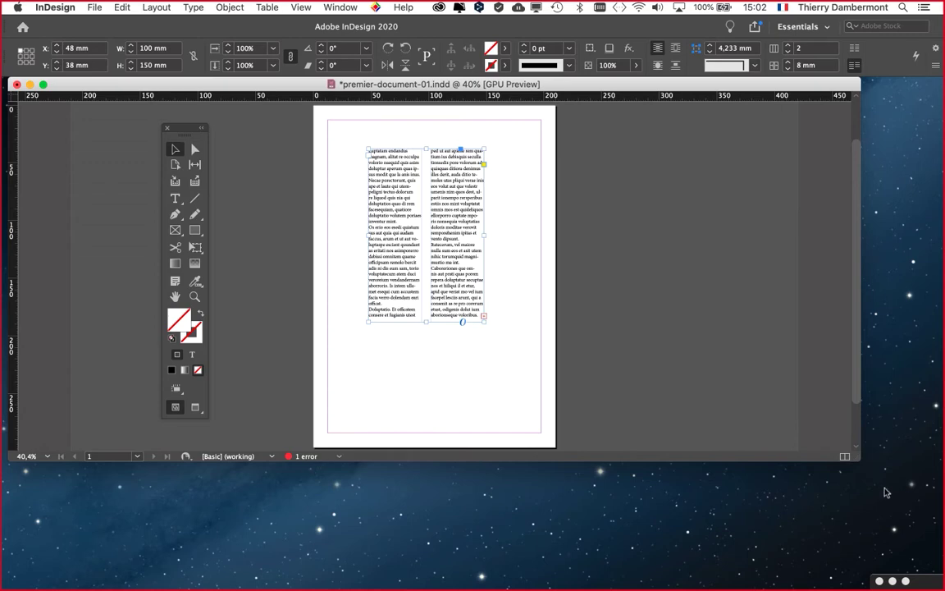
left_click_drag(858, 459, 902, 525)
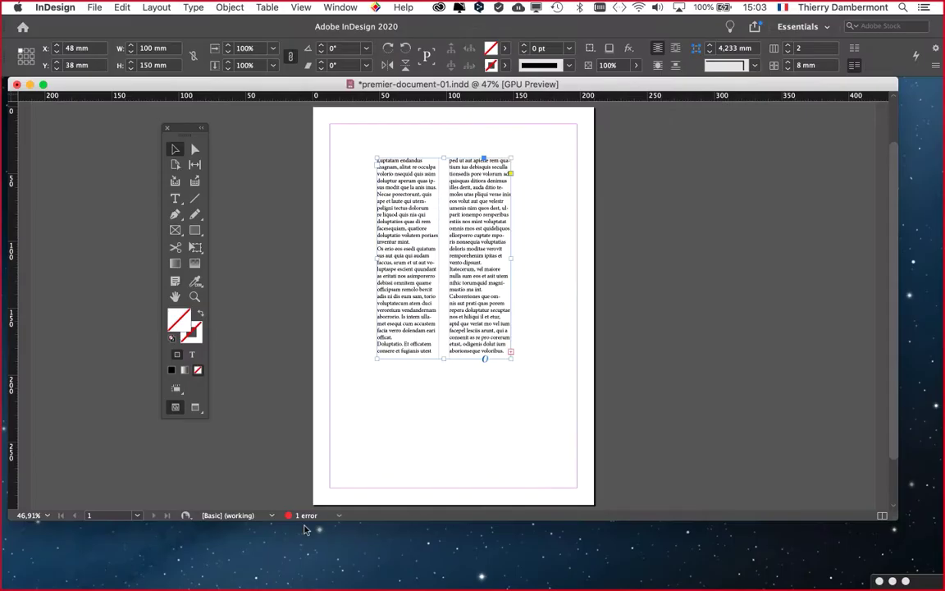
left_click_drag(894, 518, 928, 551)
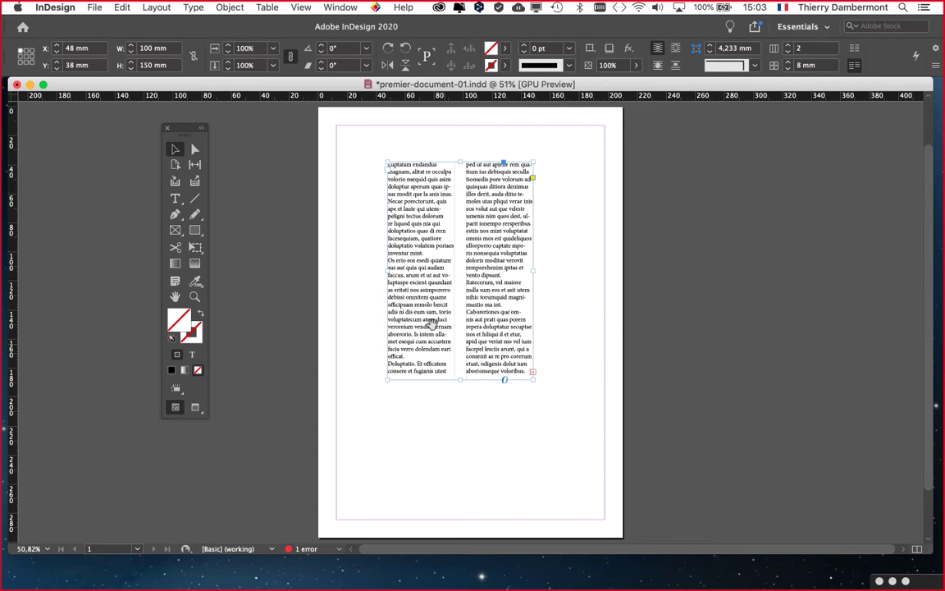
scroll(307, 299, "up", 1)
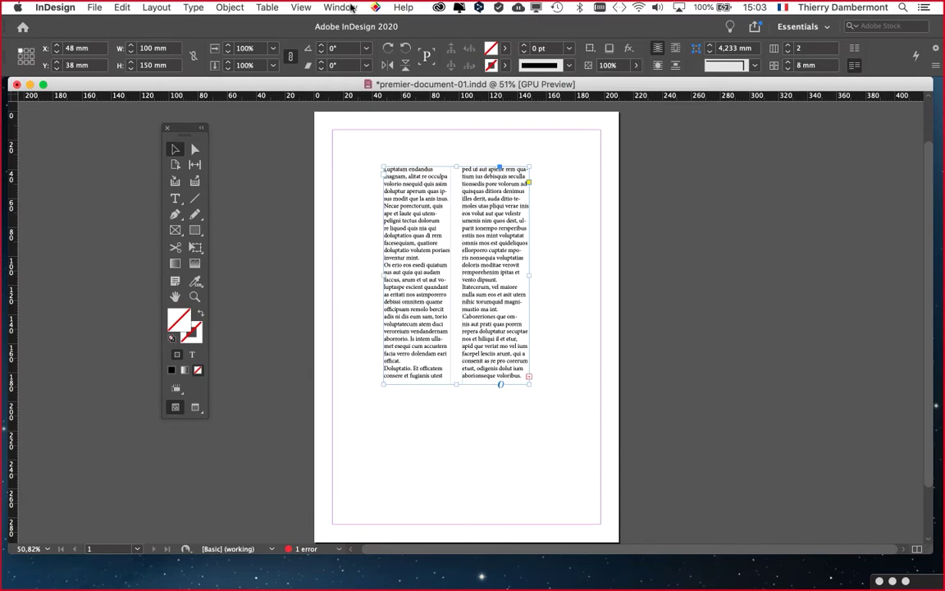
Open the Info panel and place it to the right of the page.
left_click(349, 7)
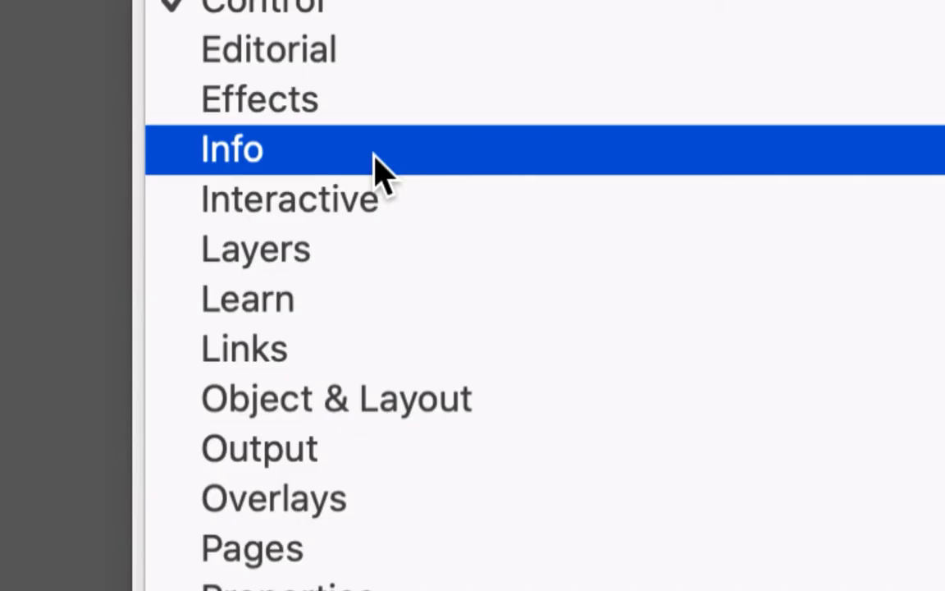
left_click(379, 173)
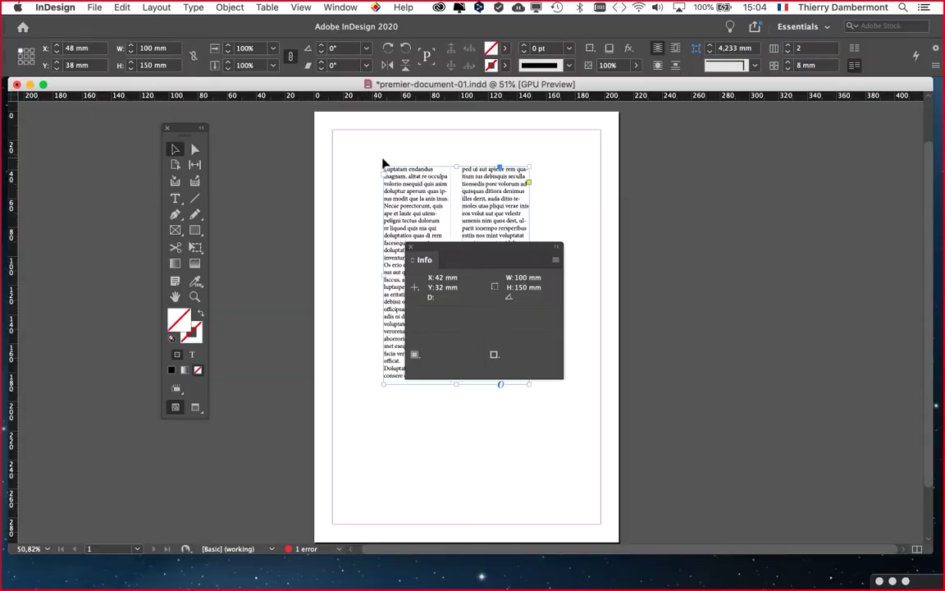
left_click_drag(447, 245, 598, 161)
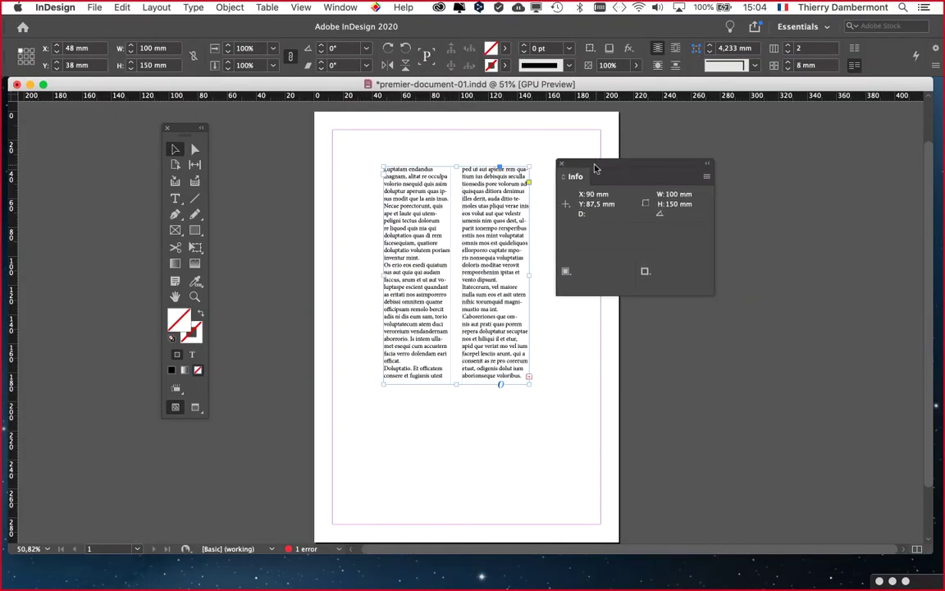
left_click_drag(164, 128, 208, 129)
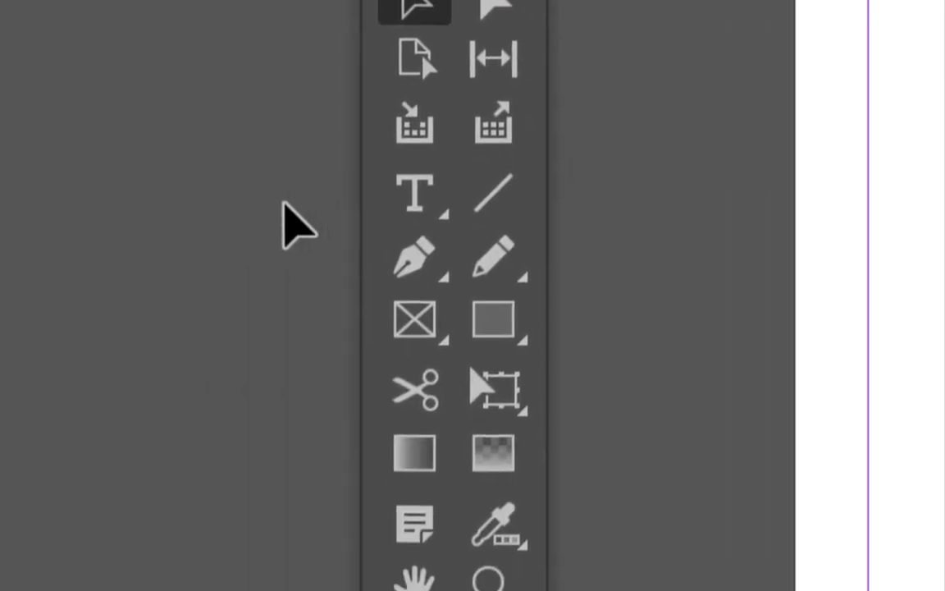
Put the text cursor in the right column so Info reports the 100 × 150 mm frame.
left_click(420, 205)
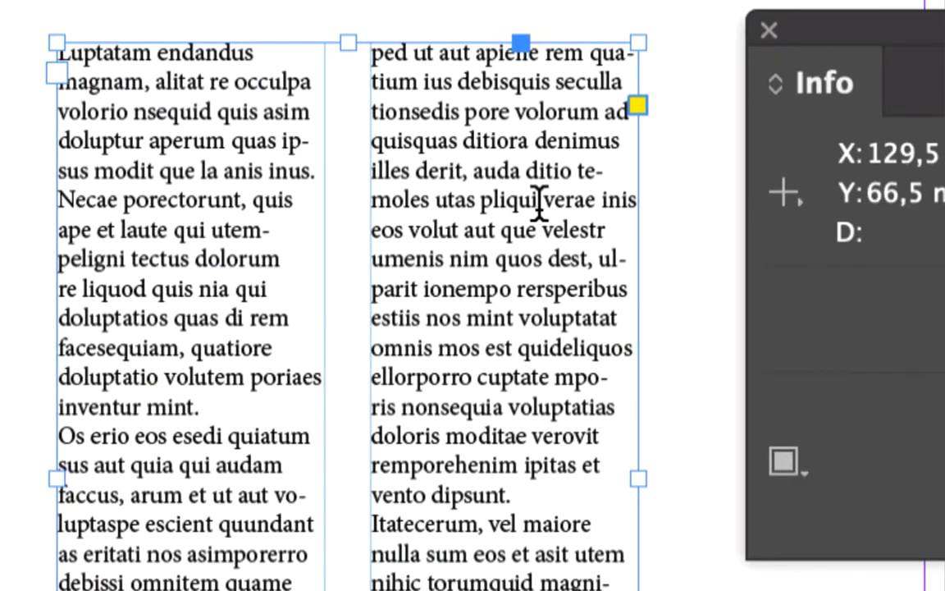
left_click(539, 201)
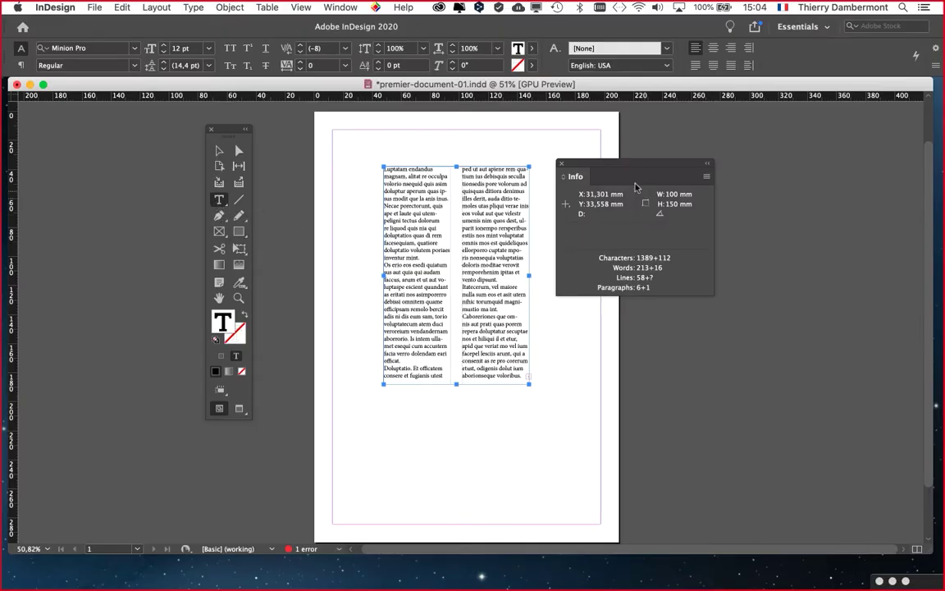
left_click_drag(601, 167, 596, 134)
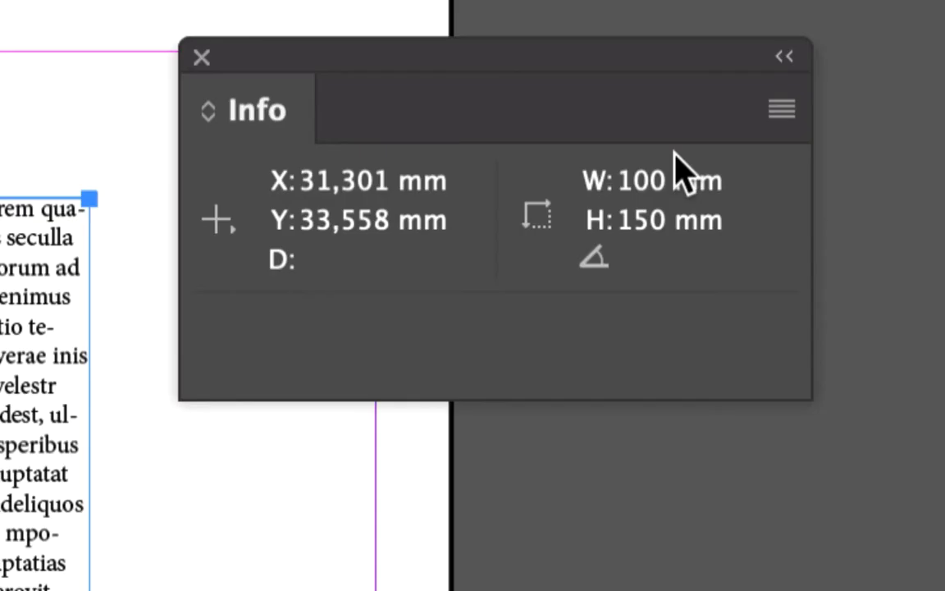
Enable character and word counts in the Info panel, then dock it collapsed at the right edge.
left_click_drag(679, 63, 0, 65)
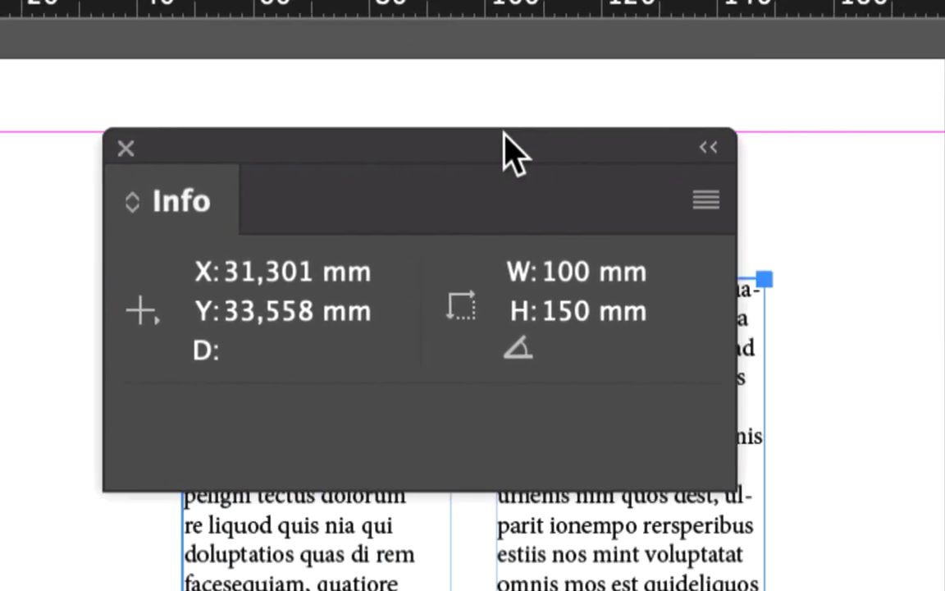
left_click_drag(464, 152, 611, 148)
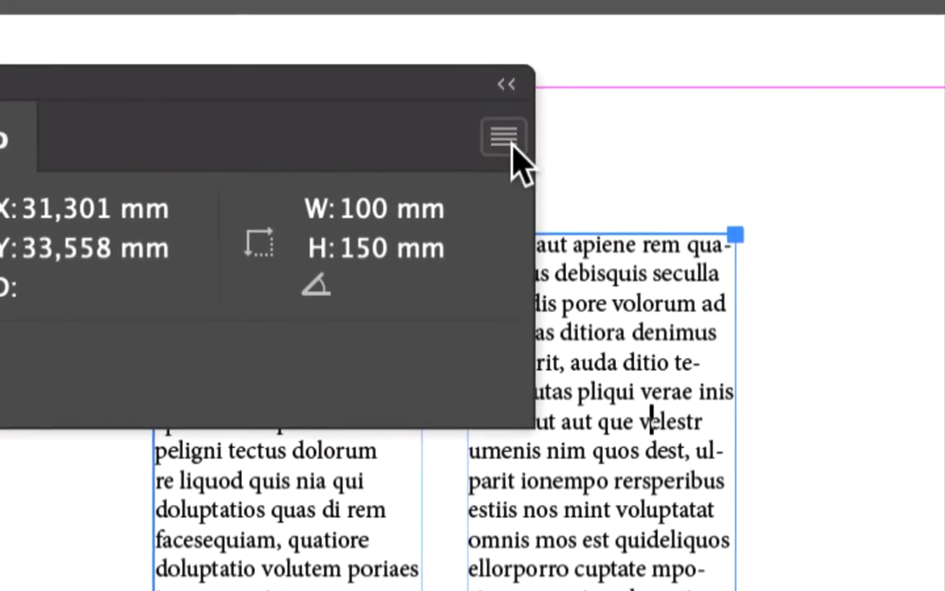
left_click(505, 138)
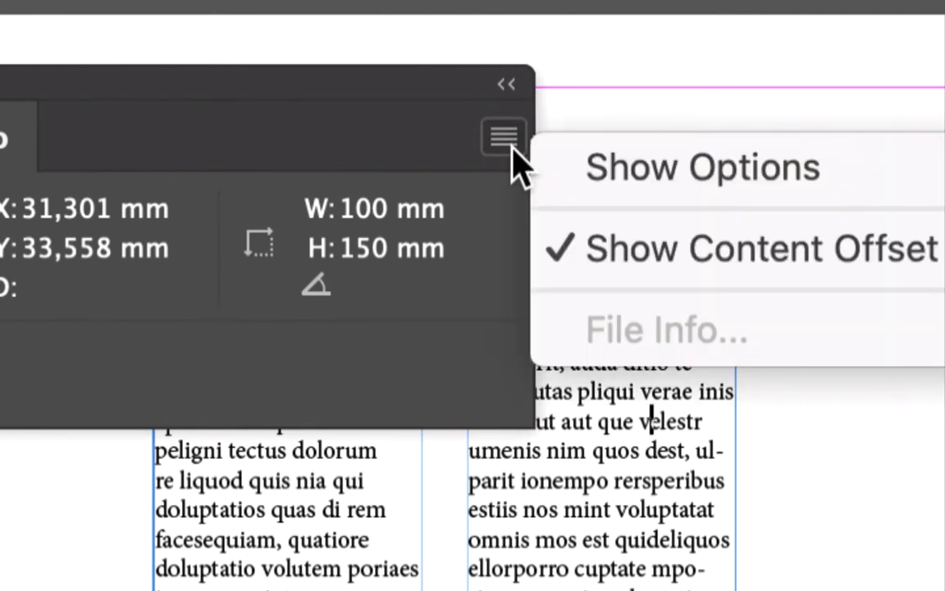
left_click(505, 138)
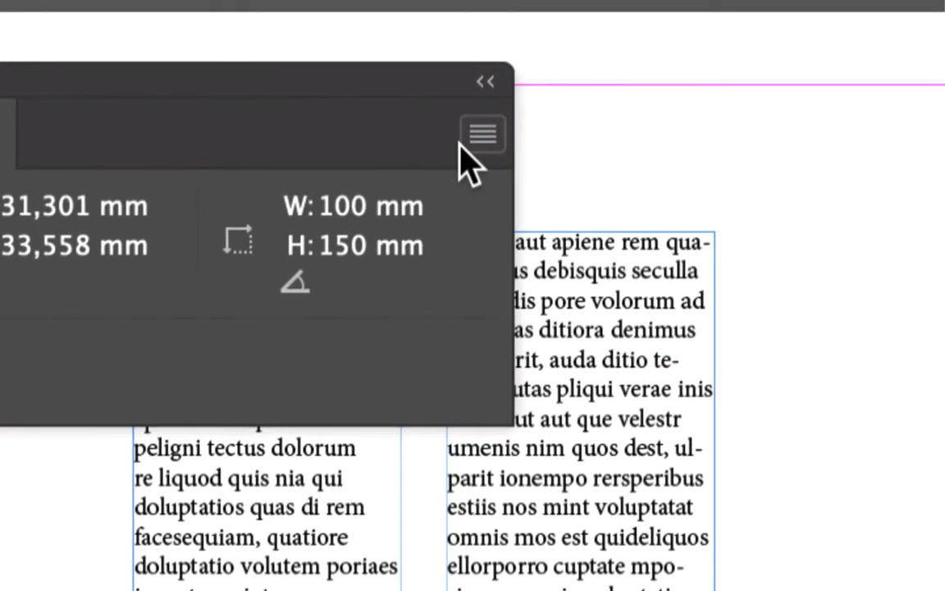
left_click(566, 120)
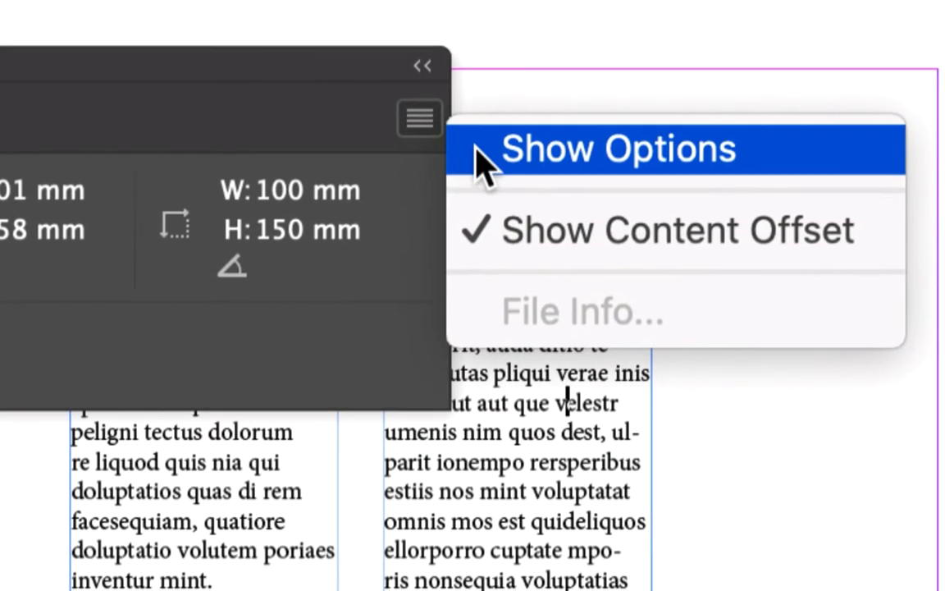
left_click(484, 156)
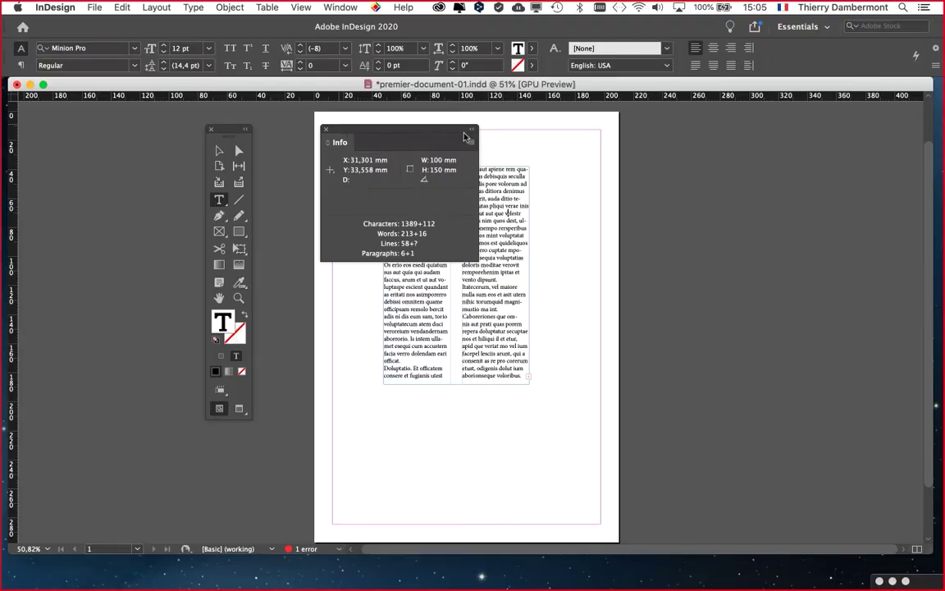
double_click(421, 124)
left_click_drag(414, 133, 890, 115)
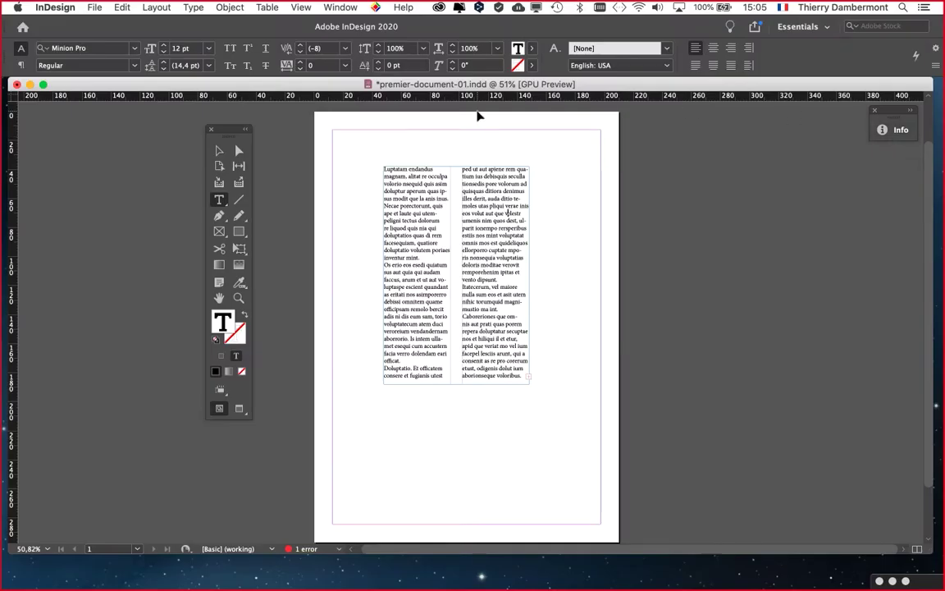
Dock the Tools panel at the left edge and reset the Essentials workspace.
left_click_drag(214, 133, 13, 100)
left_click(343, 8)
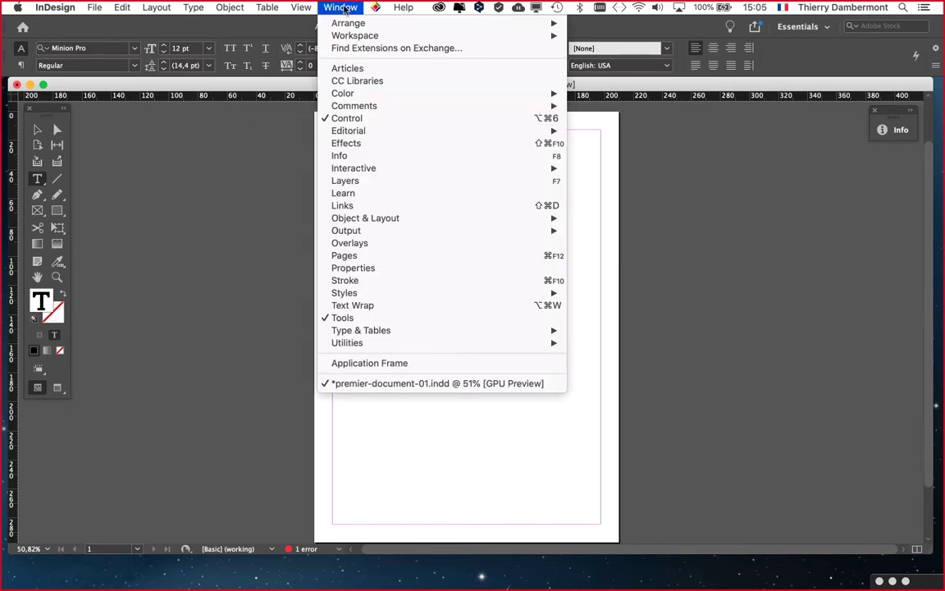
mouse_move(347, 37)
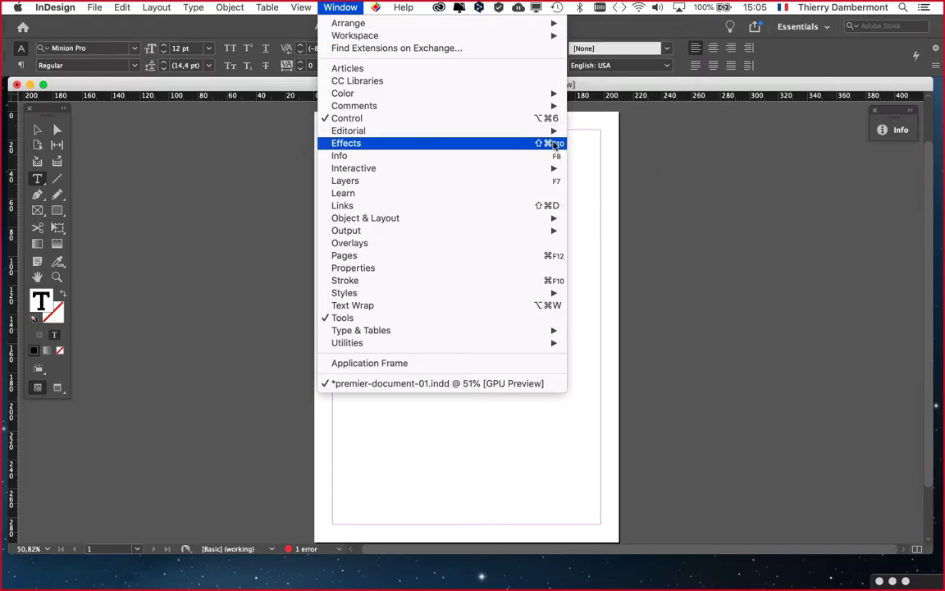
mouse_move(506, 37)
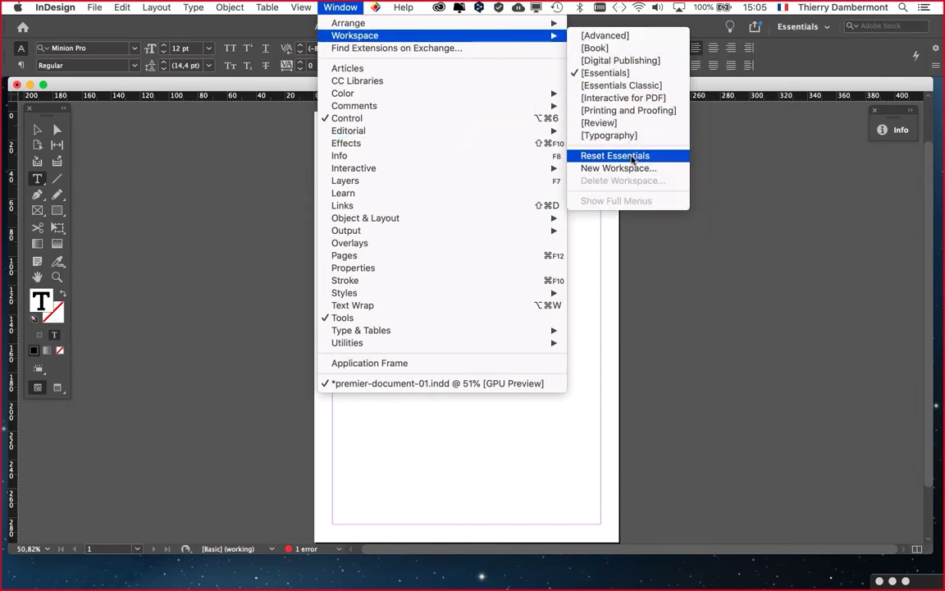
left_click(567, 142)
left_click(342, 7)
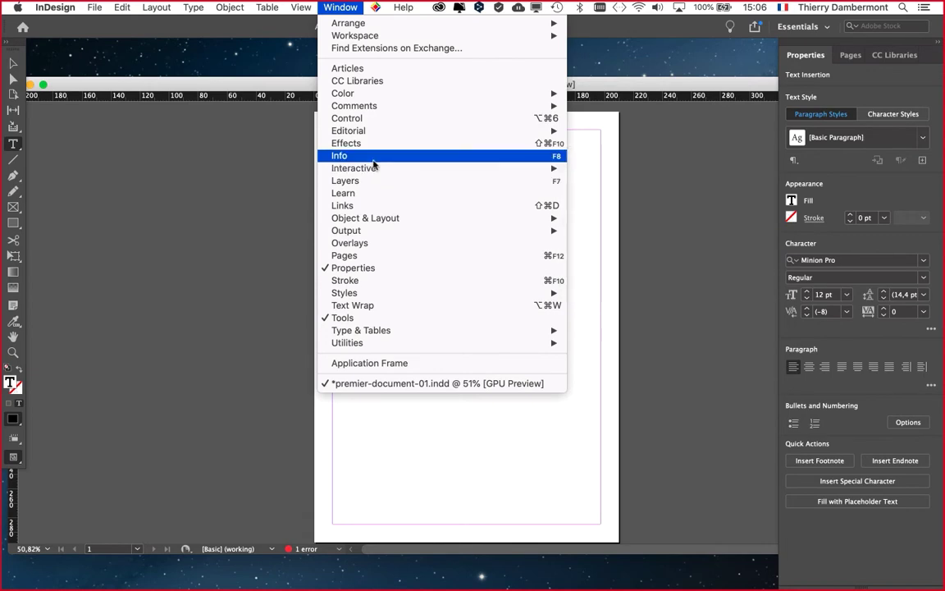
Open the Info panel and float it beside the undocked Tools panel at upper left.
left_click(370, 156)
left_click_drag(419, 247, 153, 121)
left_click_drag(8, 43, 45, 62)
left_click_drag(189, 126, 268, 90)
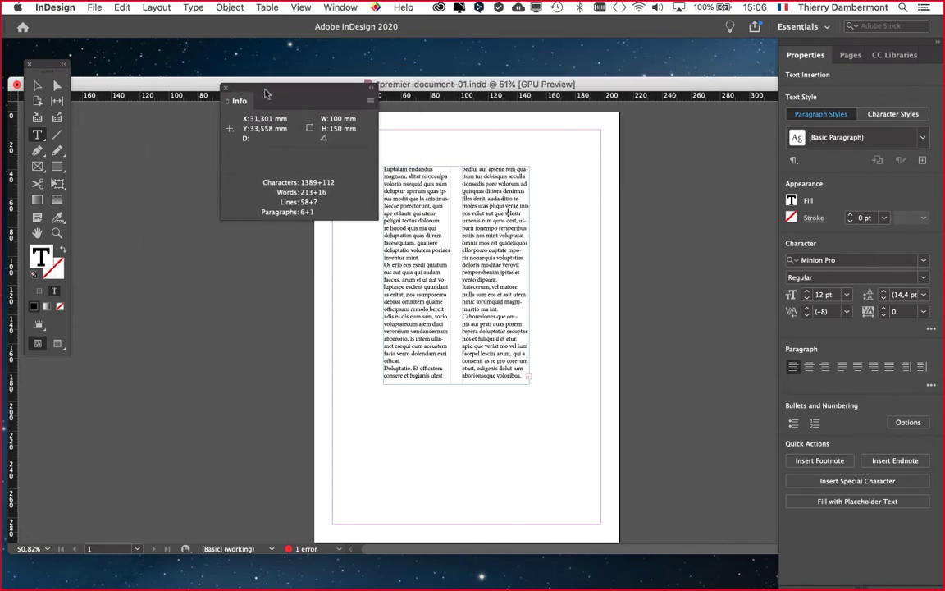
left_click_drag(267, 92, 171, 69)
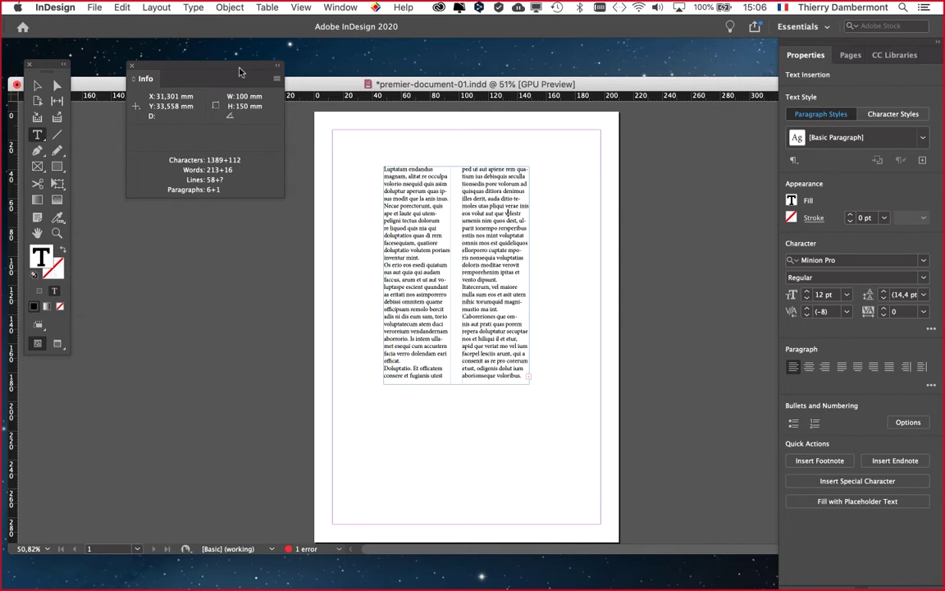
Show the Control panel and move the floating Tools and Info panels down below it.
left_click(340, 7)
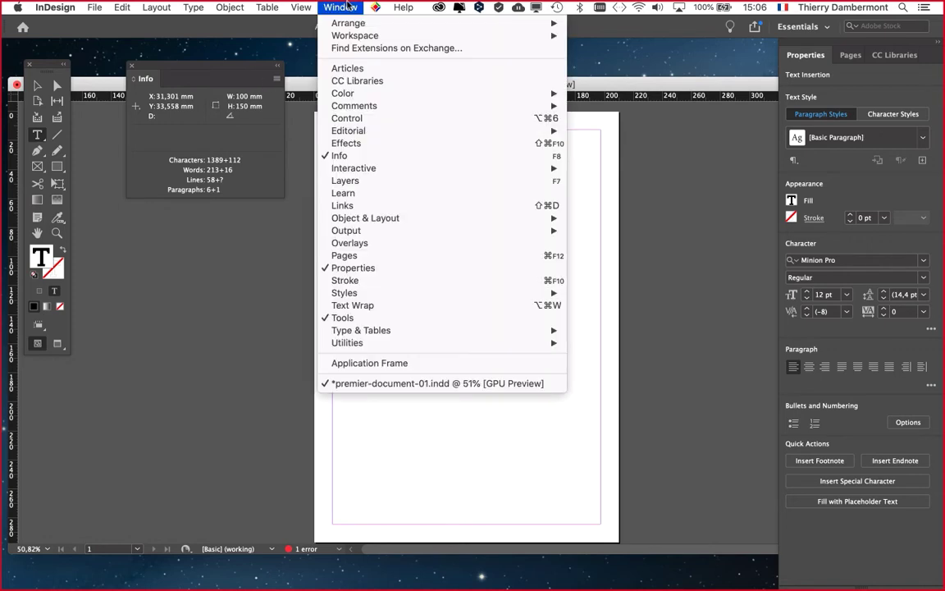
left_click(367, 118)
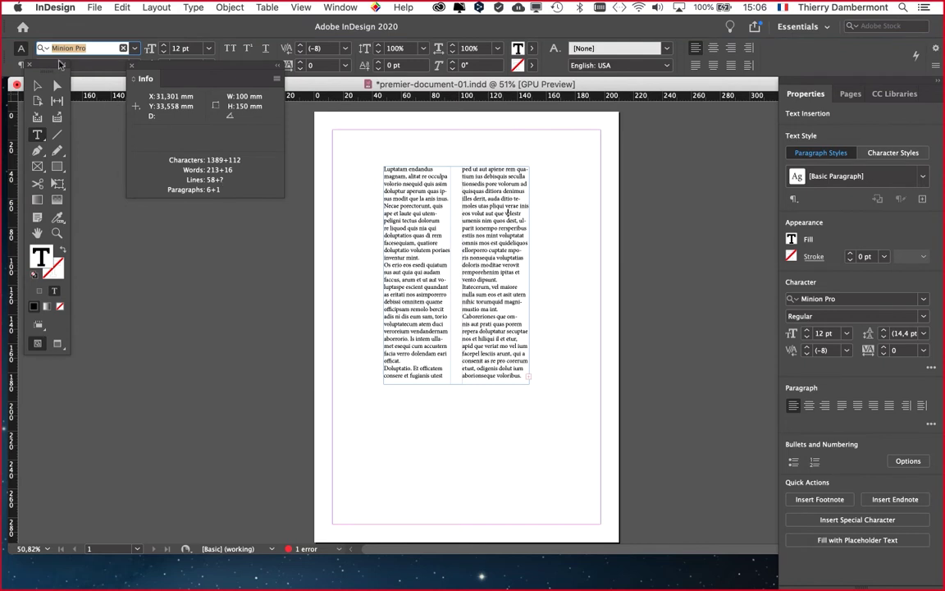
left_click_drag(52, 68, 55, 124)
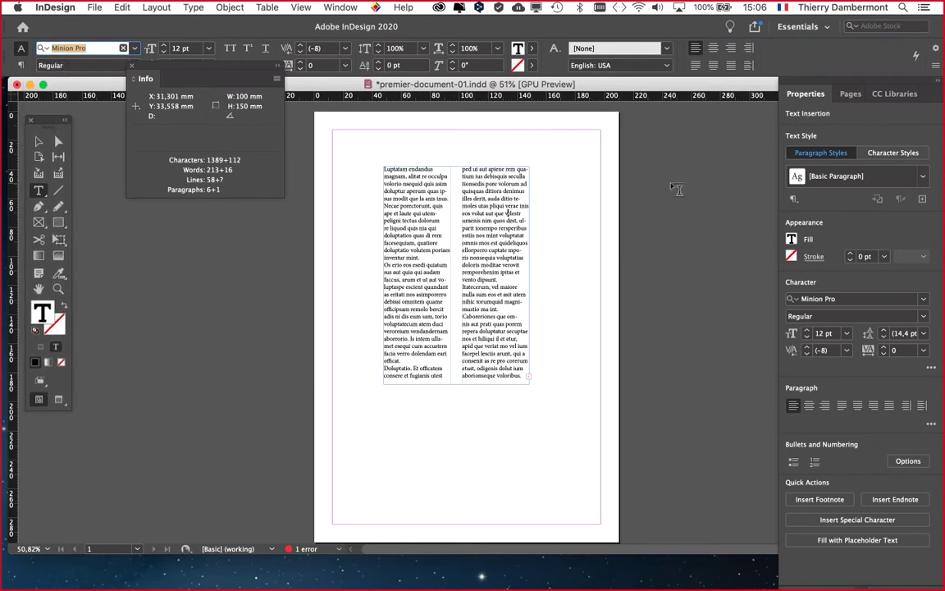
left_click_drag(199, 68, 220, 127)
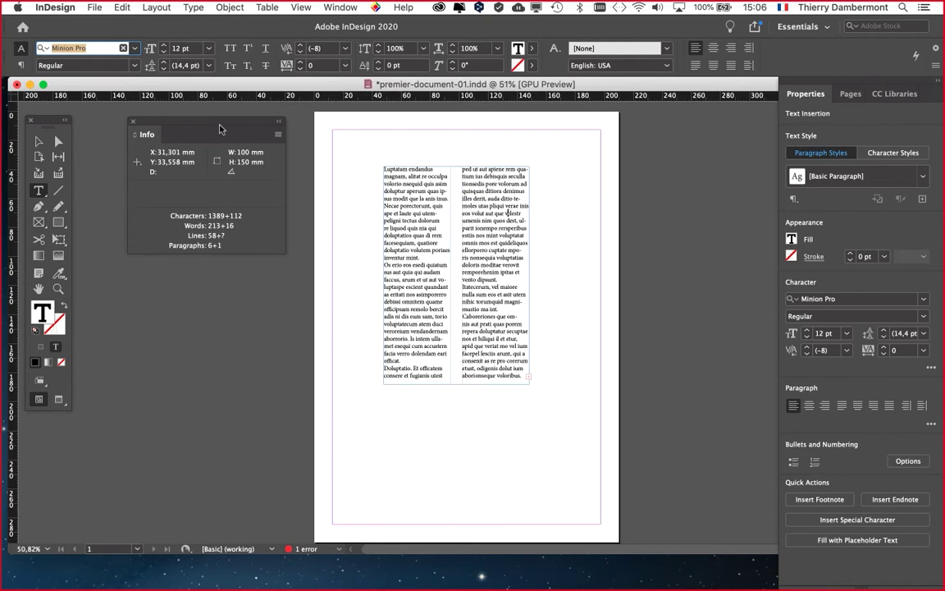
Exit text editing, deselect everything, and switch to the Selection tool.
key("Escape")
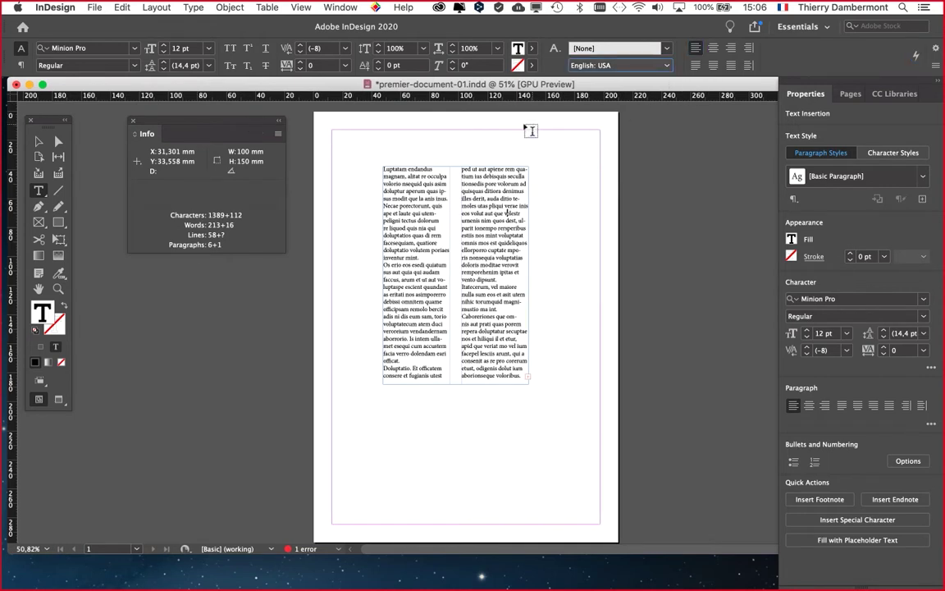
left_click(706, 174)
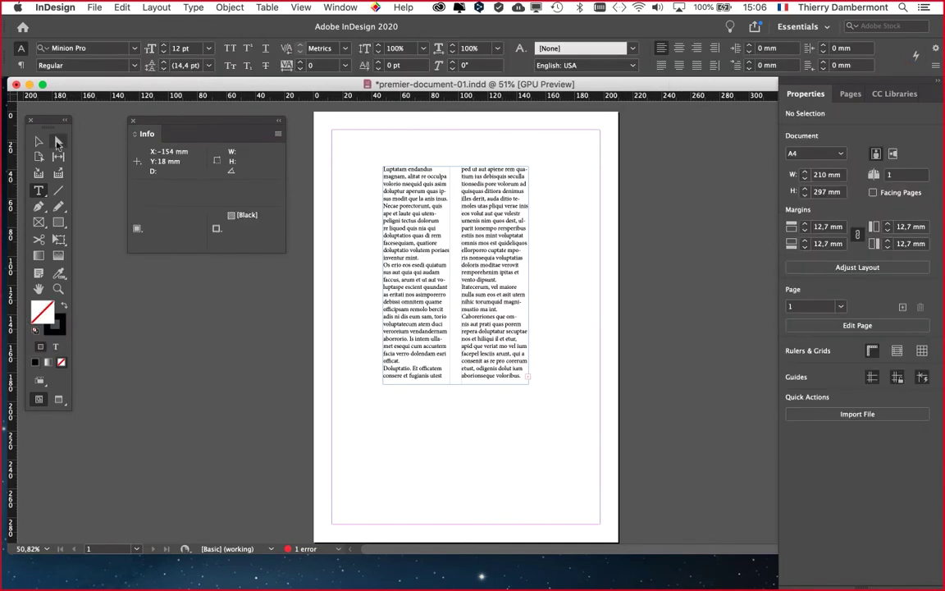
key("v")
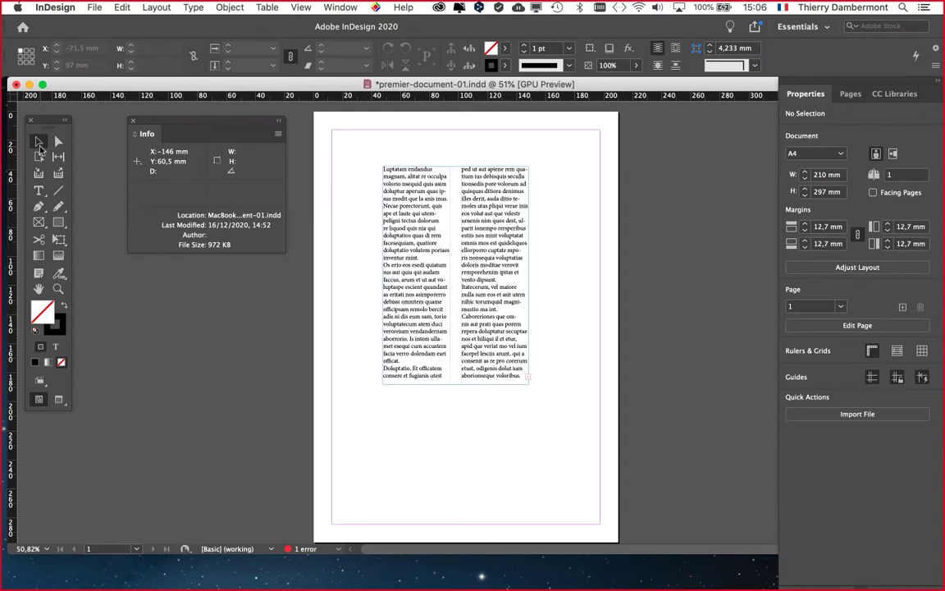
Toggle panel visibility with Shift+Tab and Tab, ending with all panels shown.
key("shift+Tab")
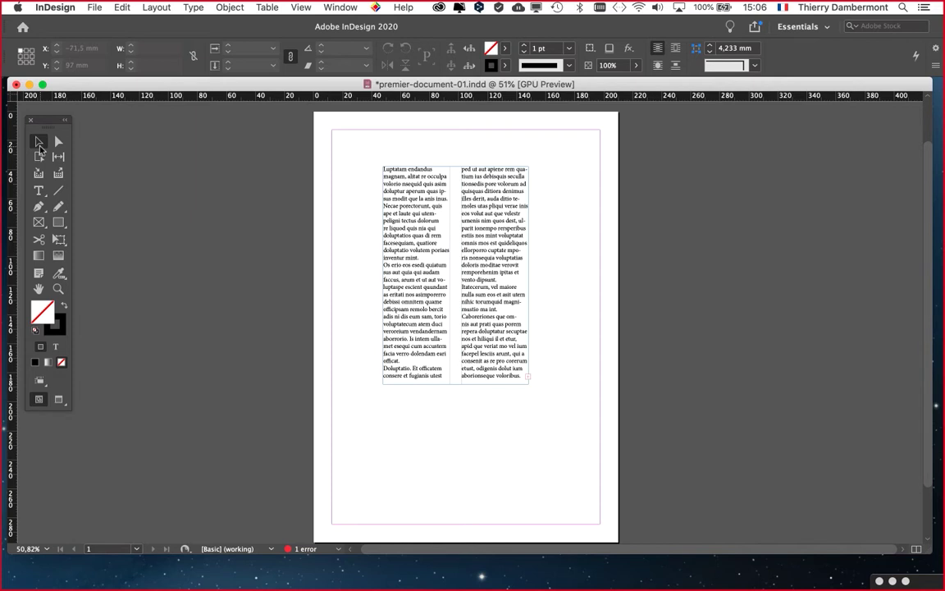
key("shift+Tab")
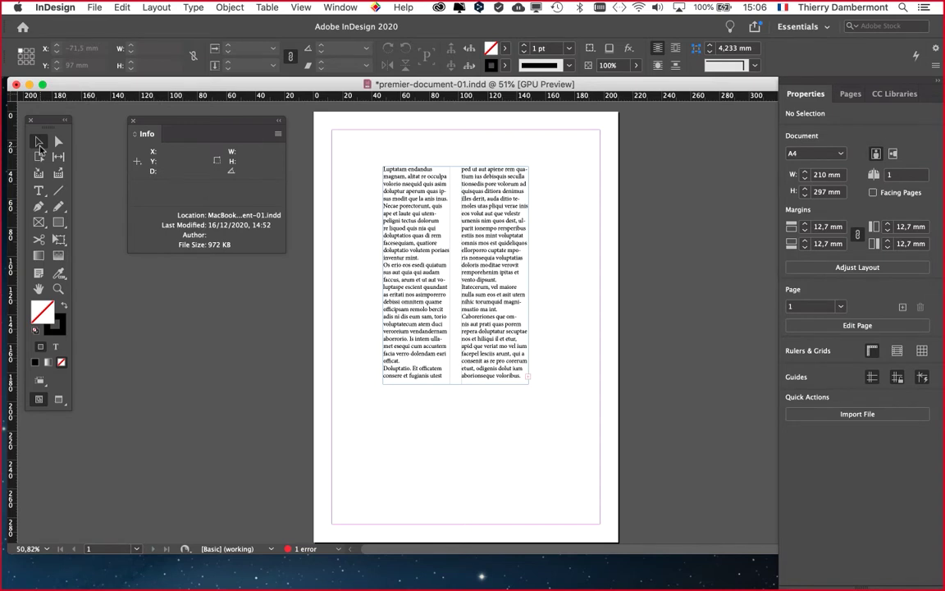
key("Tab")
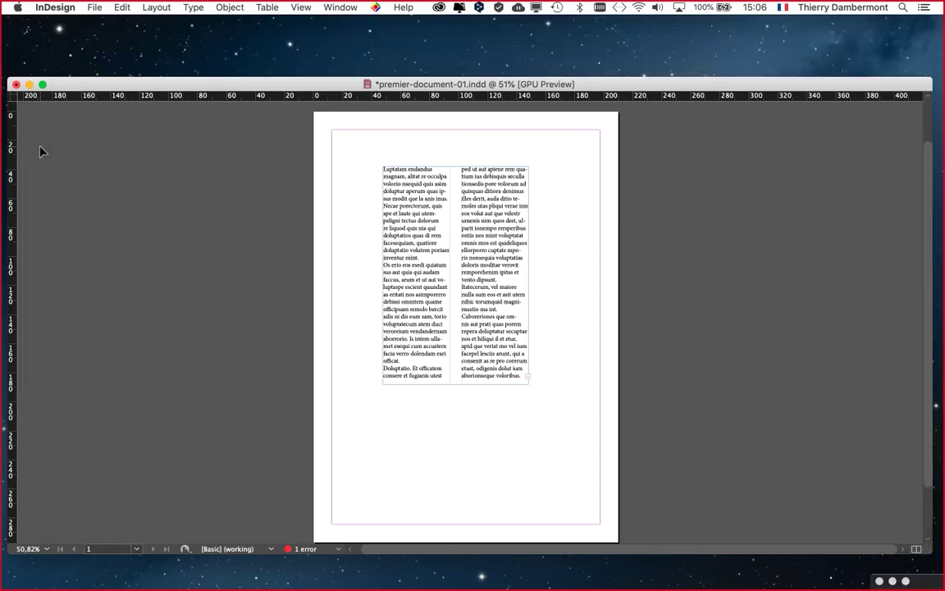
key("Tab")
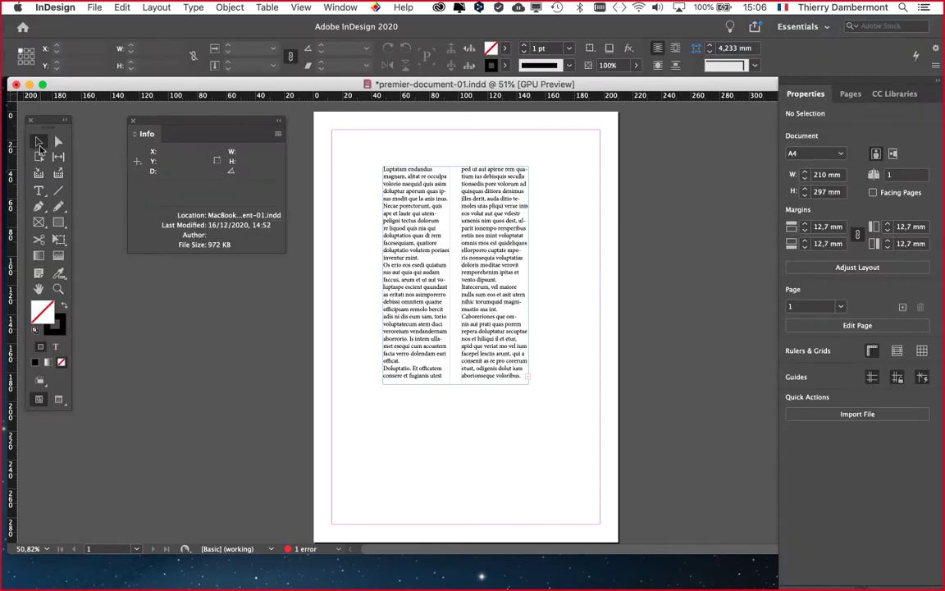
key("Tab")
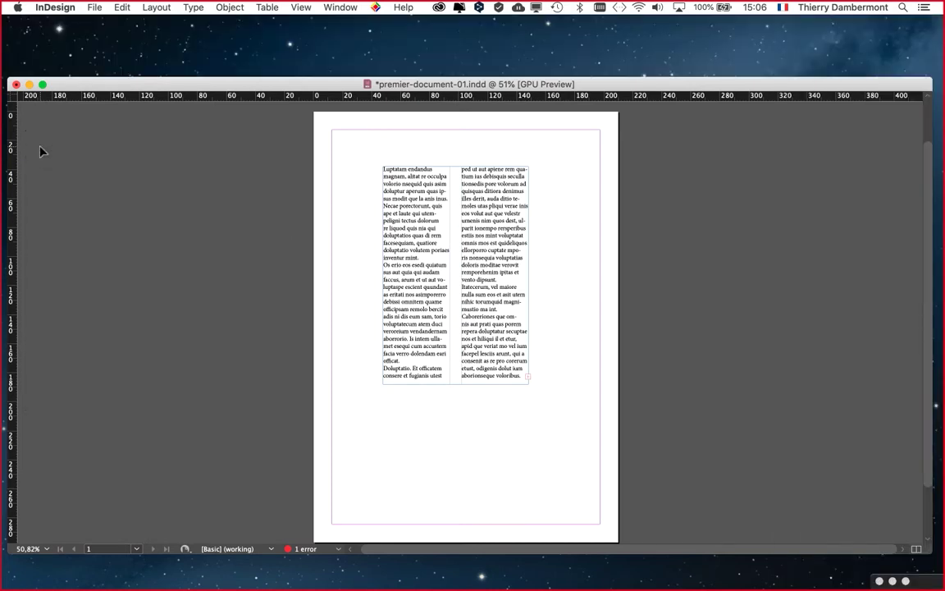
key("Tab")
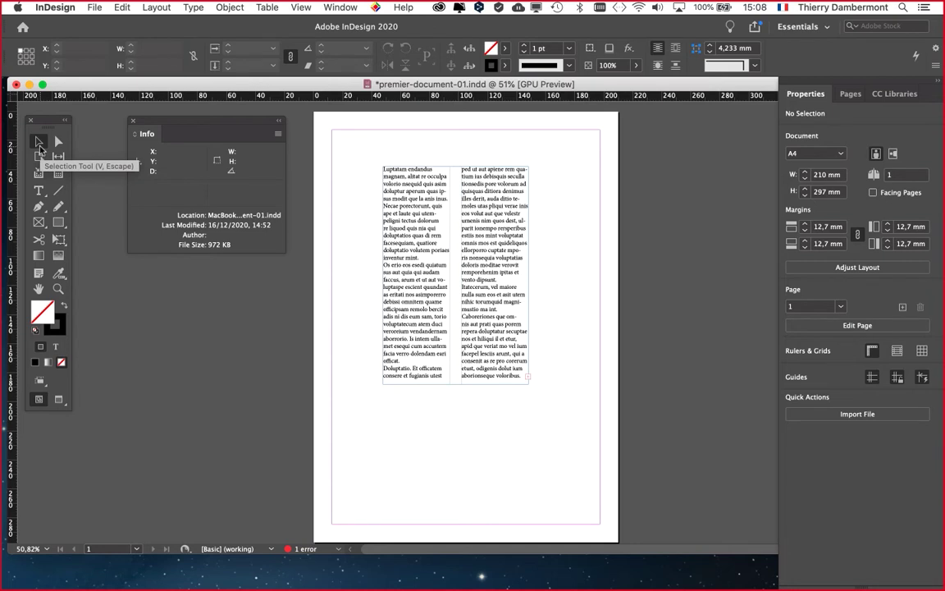
key("shift+Tab")
key("shift+Tab")
key("shift+Tab")
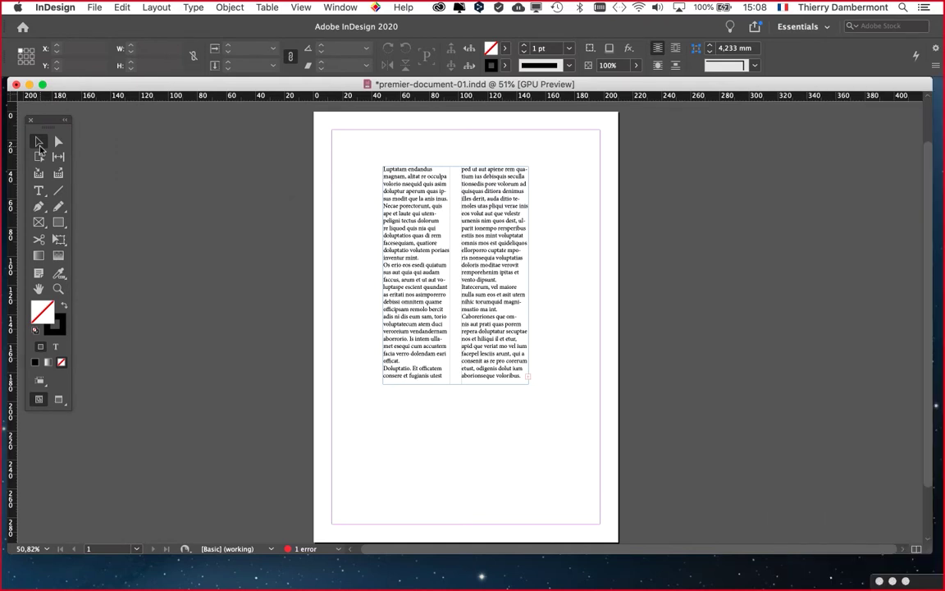
key("shift+Tab")
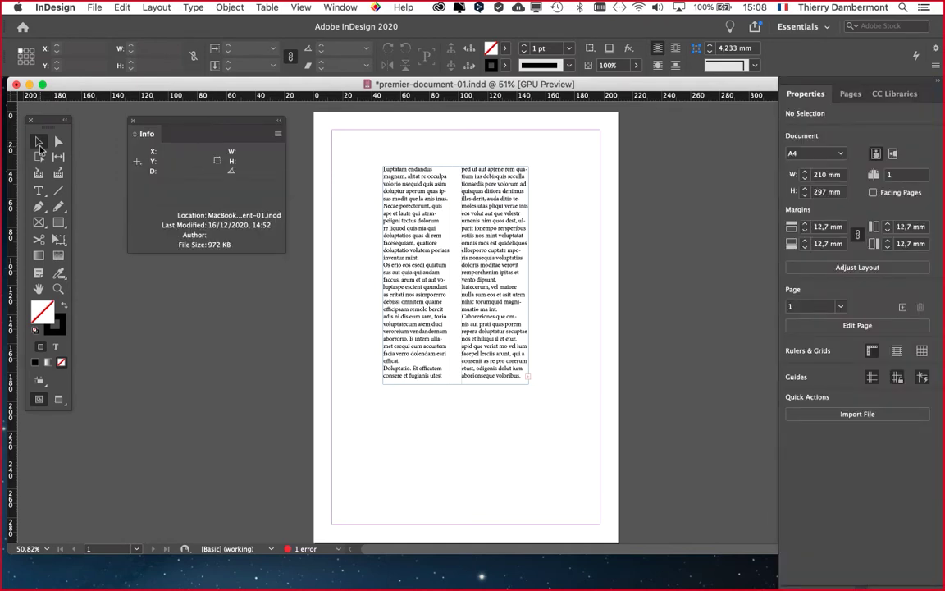
Float the Tools panel over the page, move Info beside Properties, and choose the Type tool.
left_click_drag(51, 123, 335, 130)
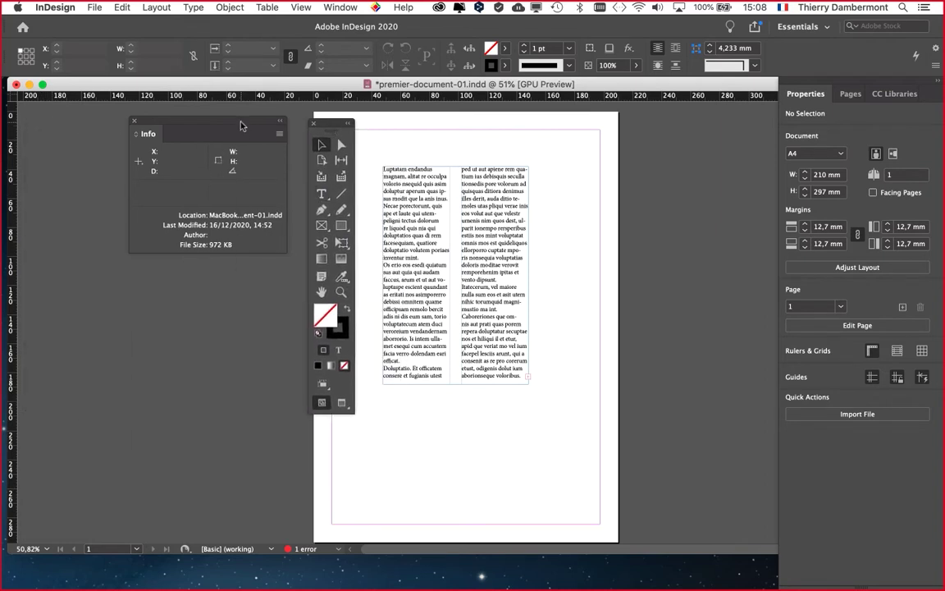
left_click_drag(240, 126, 697, 150)
left_click_drag(332, 123, 263, 118)
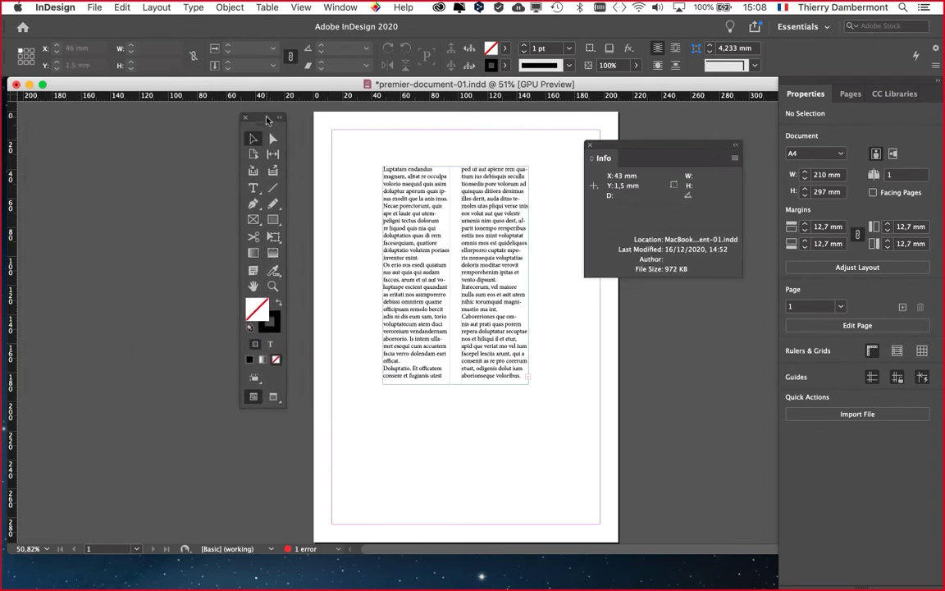
left_click(249, 190)
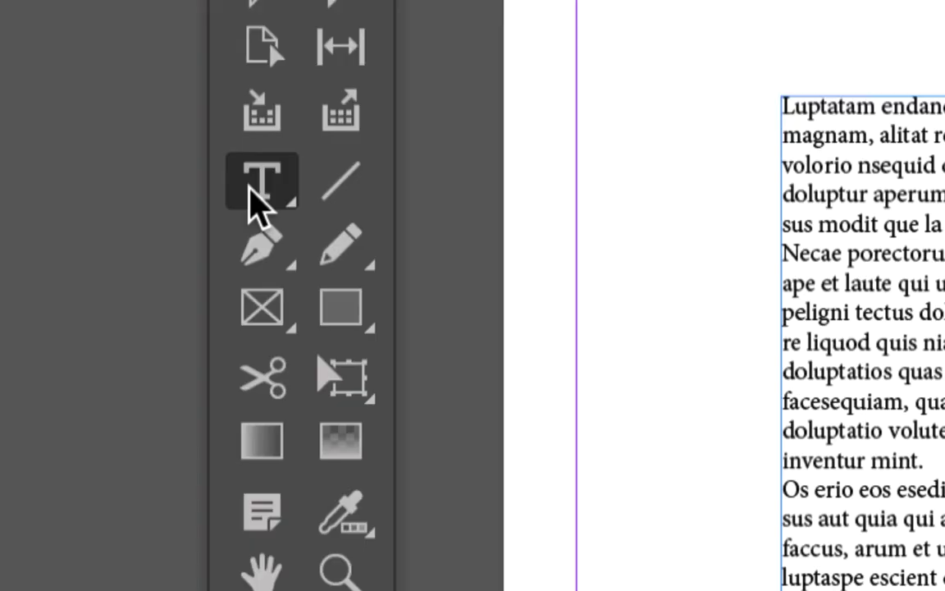
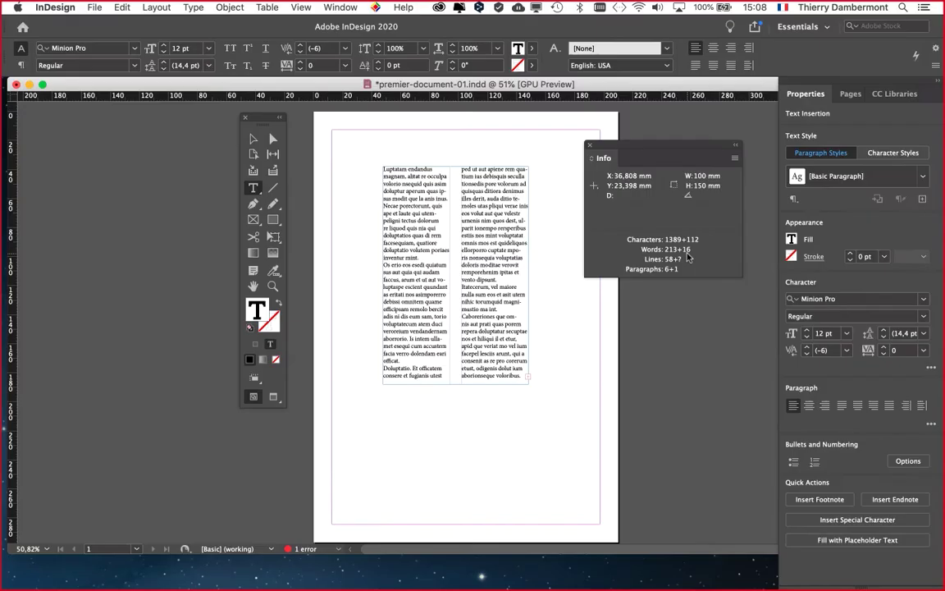
Shift the floating Tools panel slightly left and raise the Info panel a little.
left_click_drag(243, 115, 207, 115)
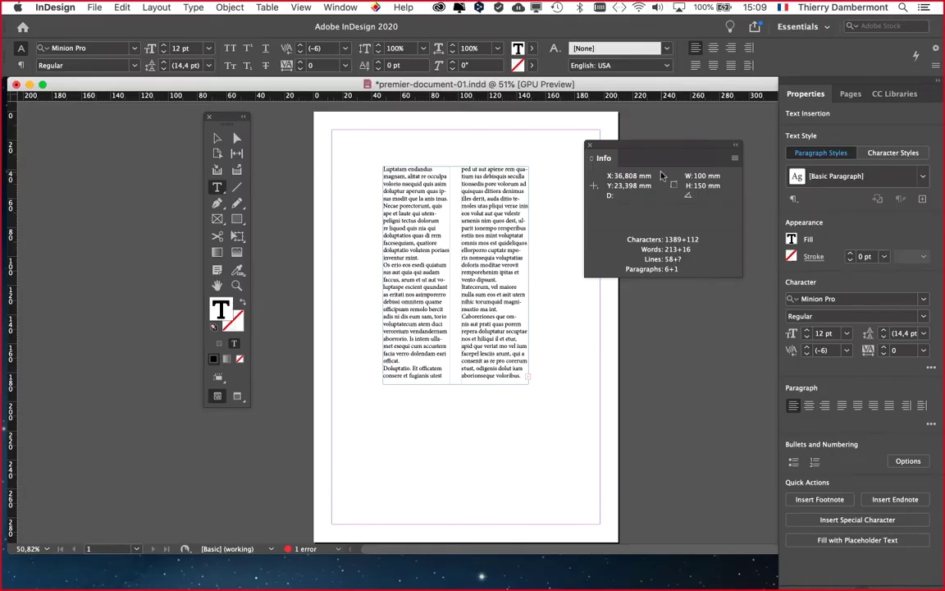
left_click_drag(607, 147, 605, 129)
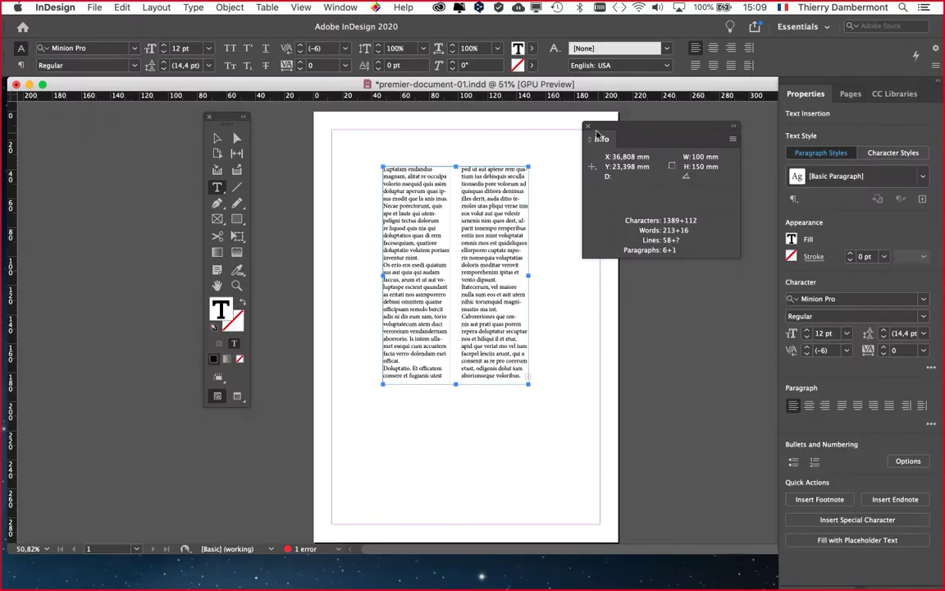
Close the Info panel and Save As premier-document-02.indd, changing 01 to 02.
left_click(588, 128)
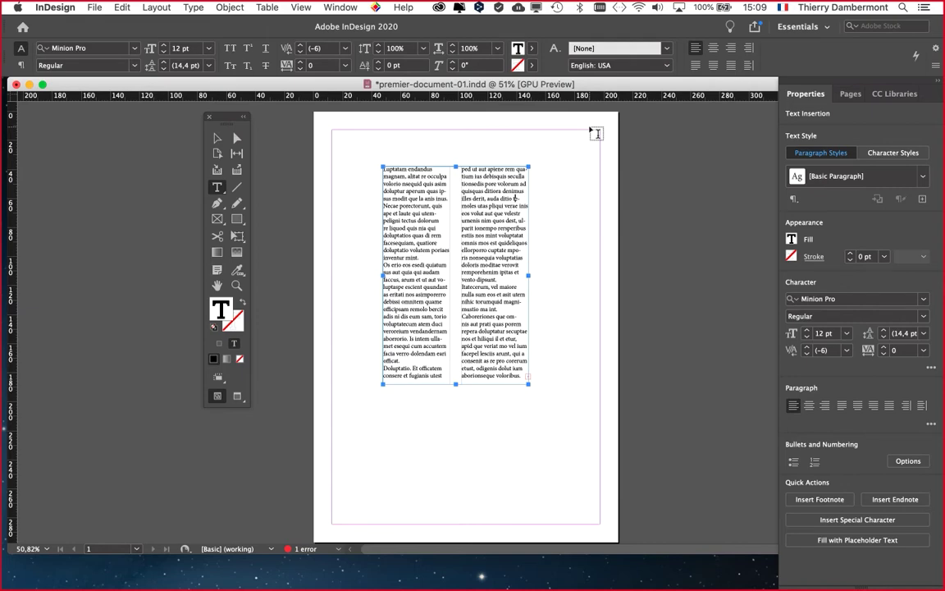
left_click(94, 6)
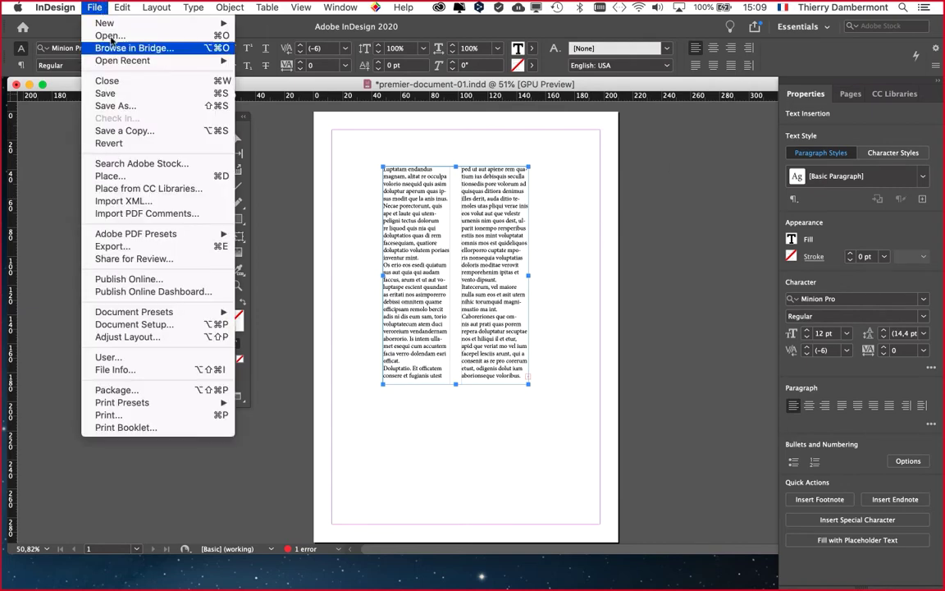
left_click(147, 106)
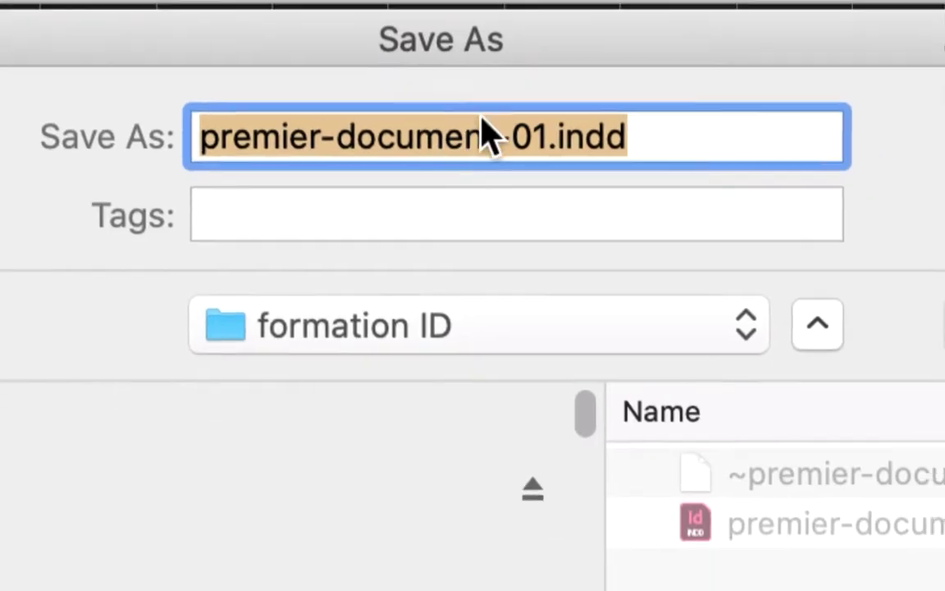
left_click(495, 123)
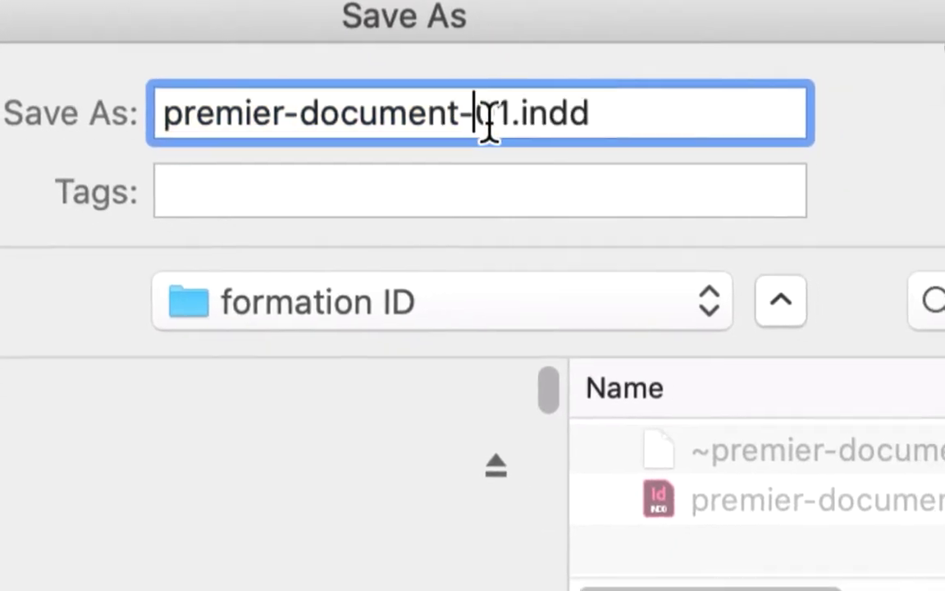
key("shift+Right")
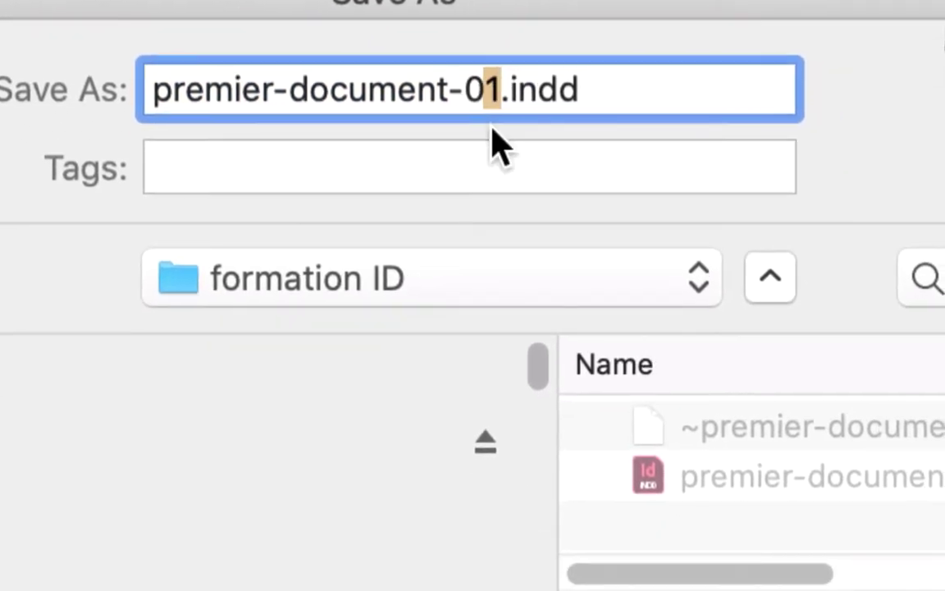
type("2")
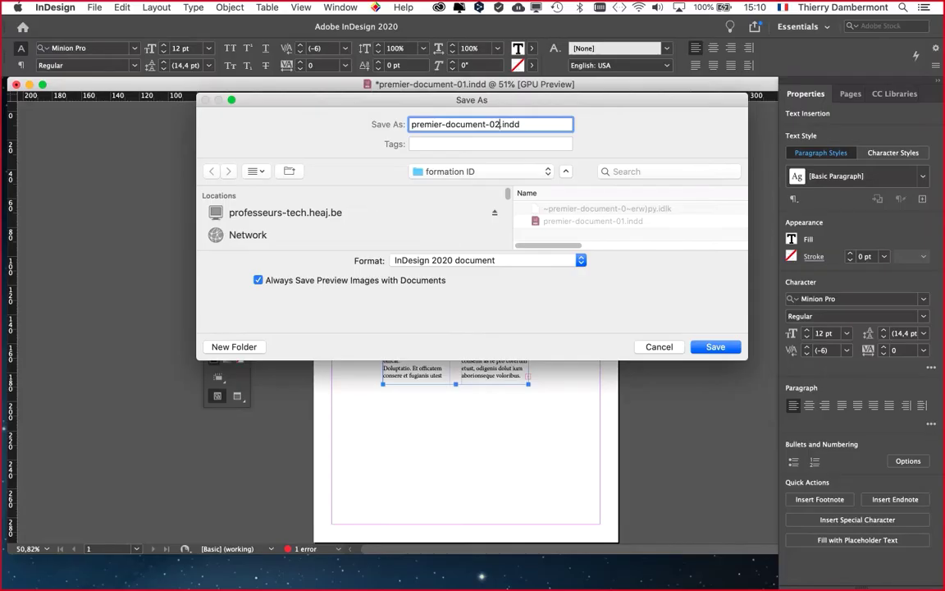
key("Return")
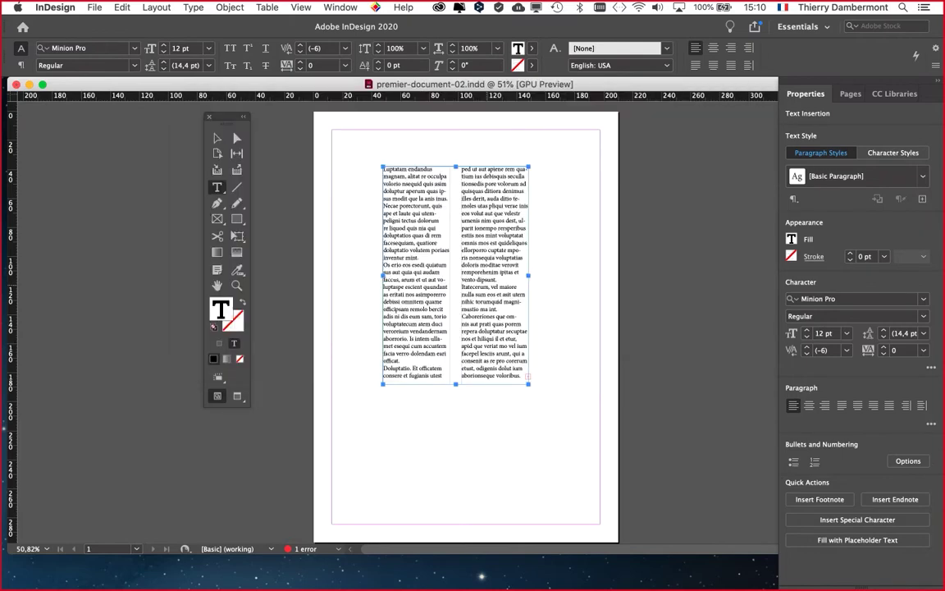
key("super+1")
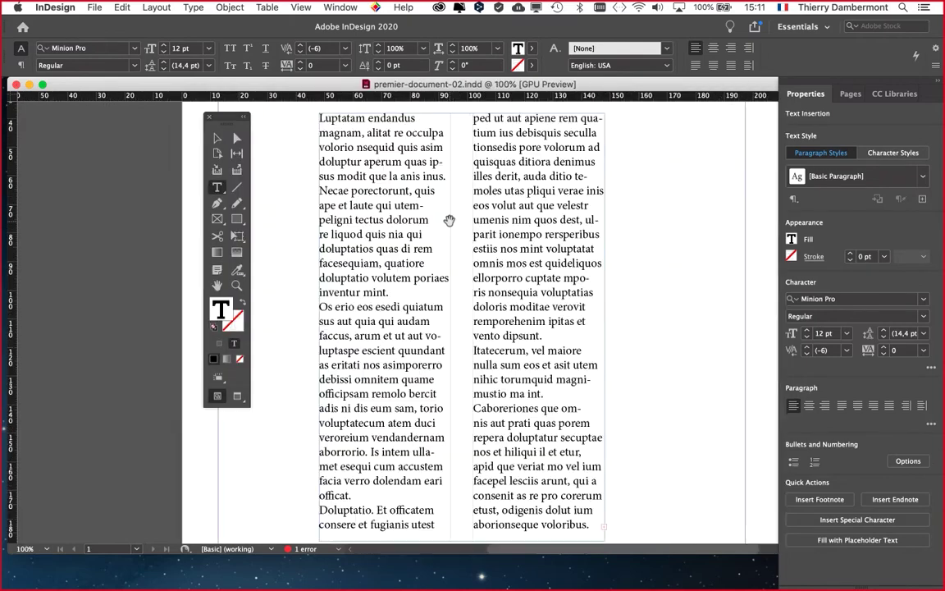
scroll(461, 249, "up", 4)
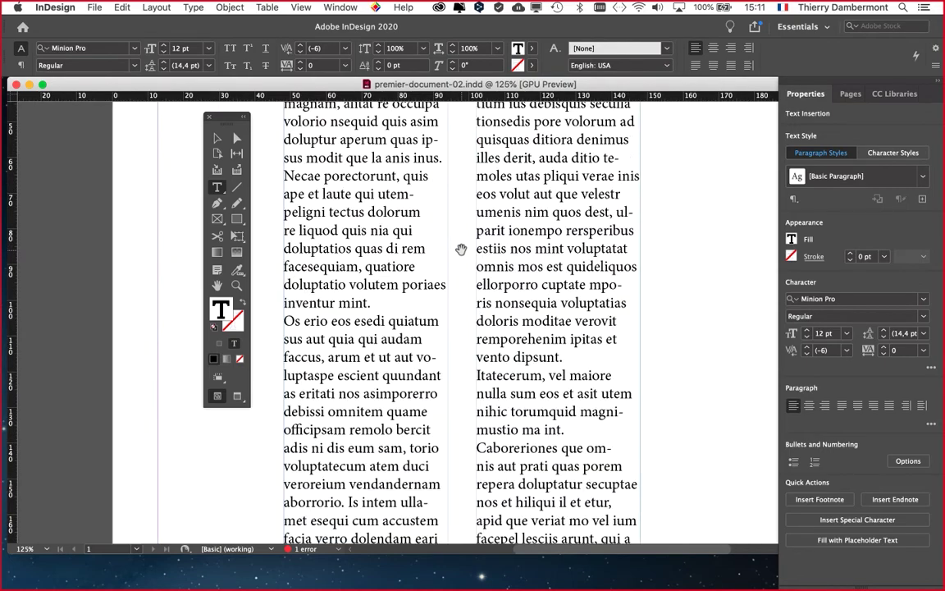
scroll(461, 249, "down", 5)
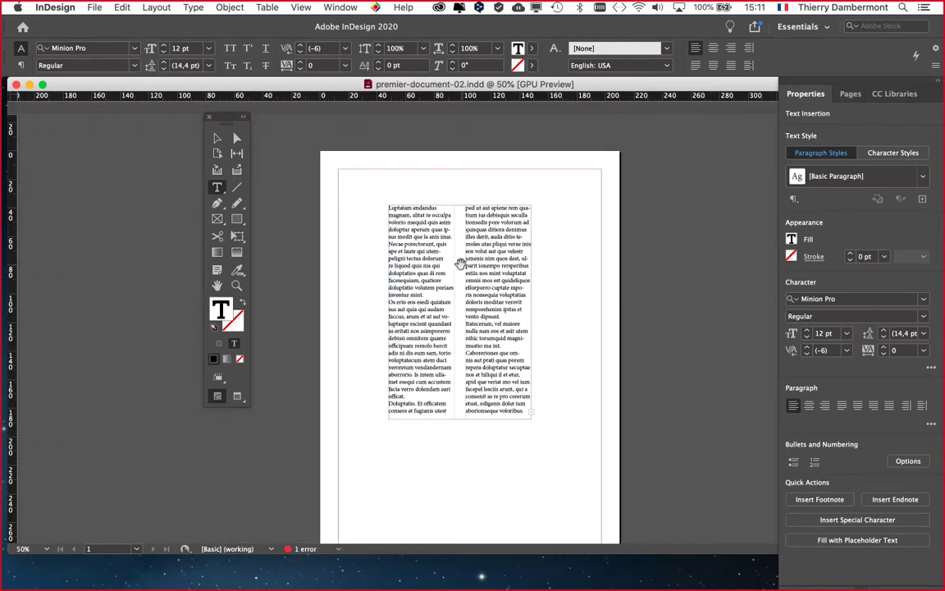
scroll(446, 252, "up", 3)
scroll(445, 252, "up", 2)
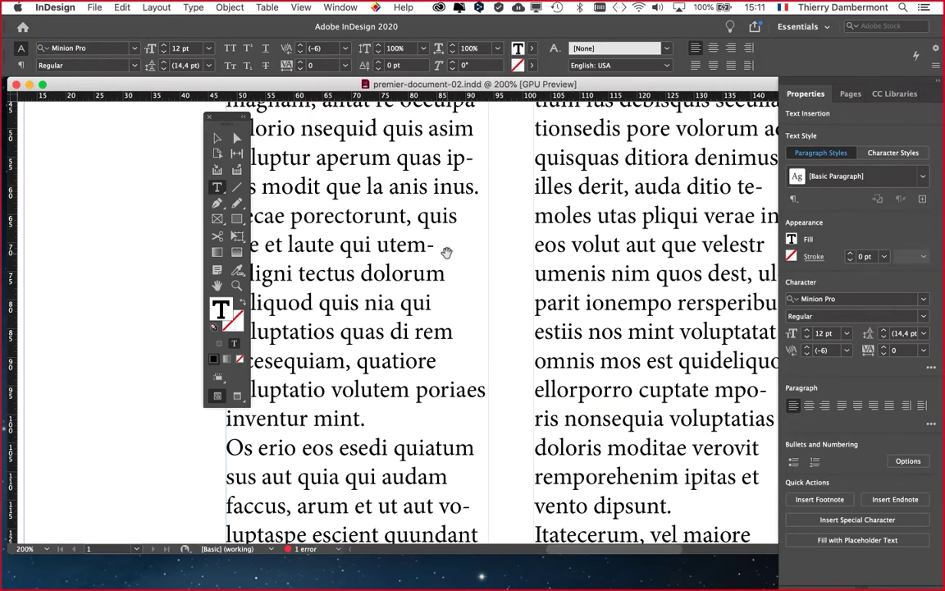
scroll(446, 251, "up", 3)
scroll(447, 251, "down", 1)
scroll(448, 251, "down", 6)
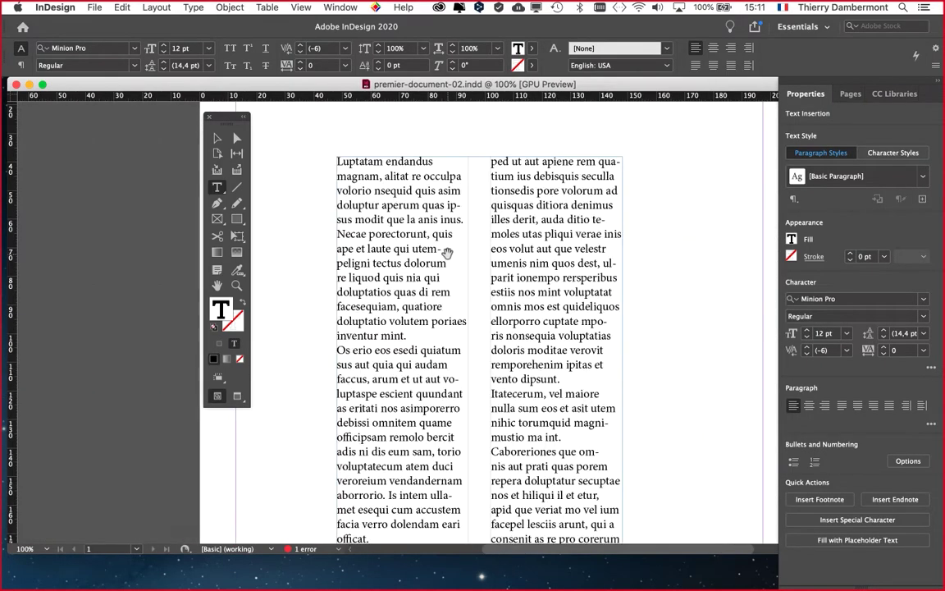
scroll(447, 256, "up", 4)
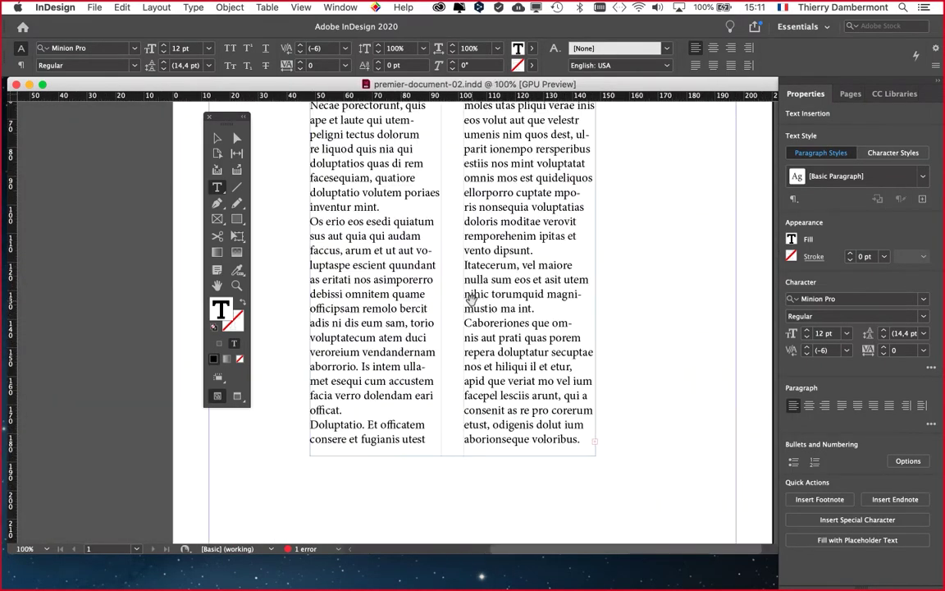
scroll(470, 297, "up", 2)
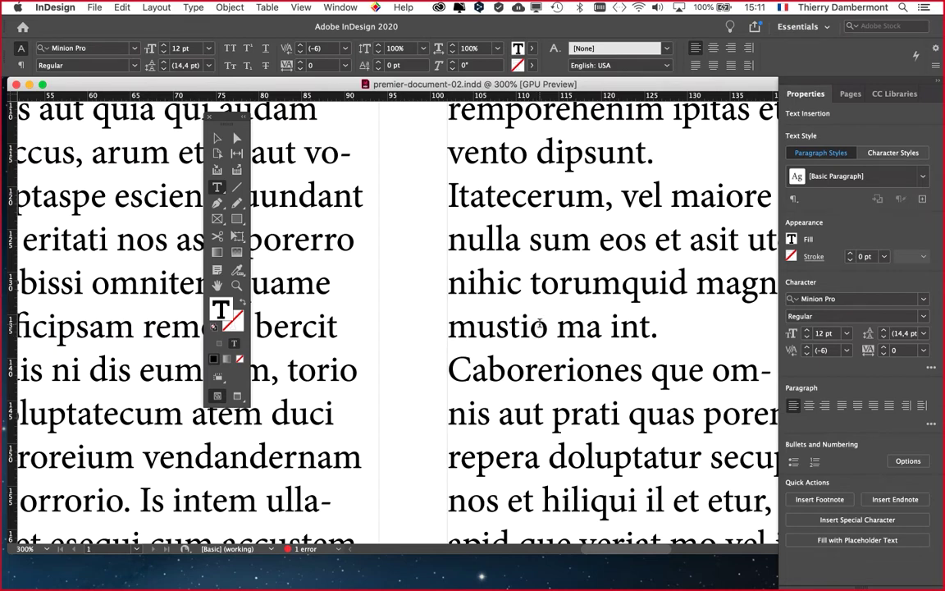
key("super+0")
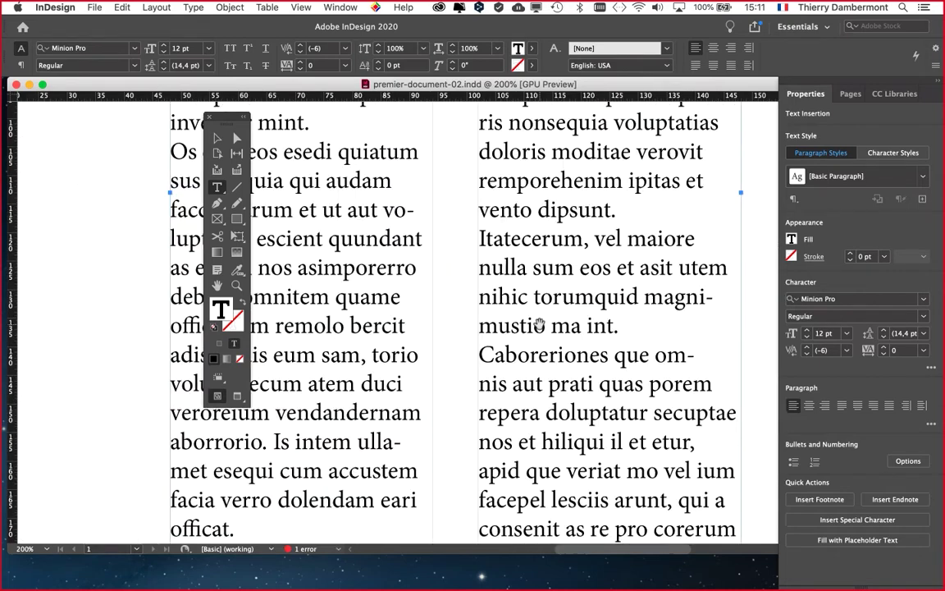
scroll(537, 323, "up", 8)
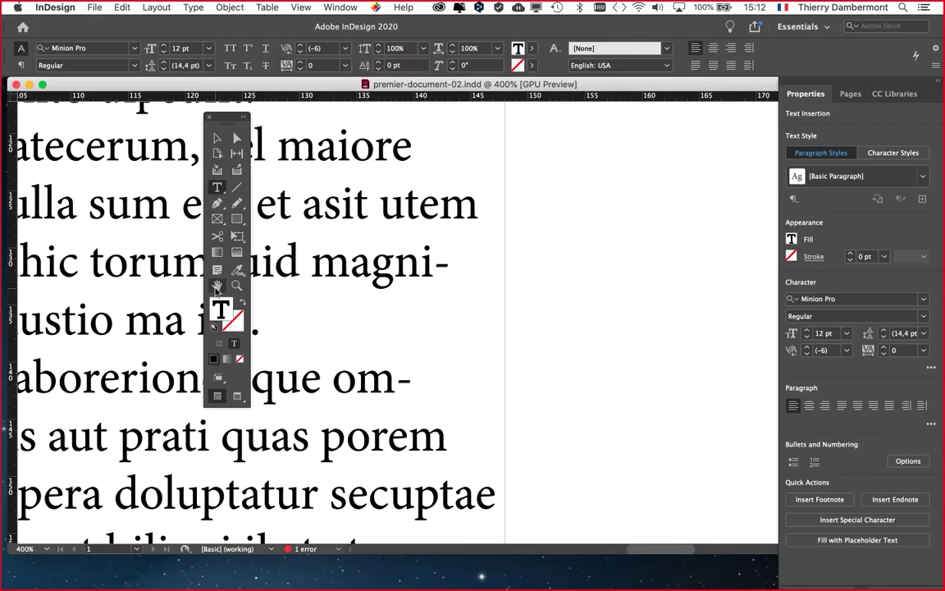
double_click(217, 287)
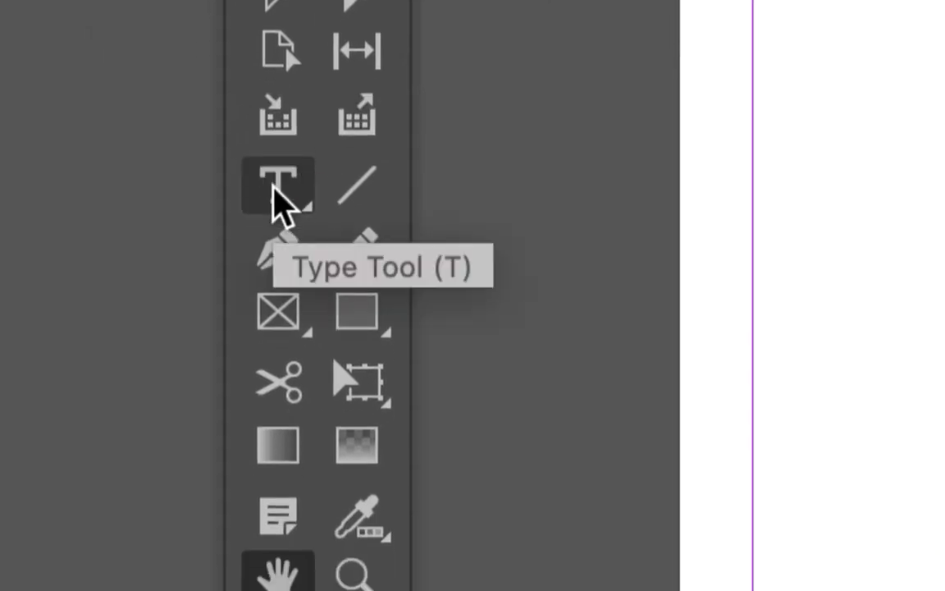
Place a text insertion point between 'quis' and 'asim', panning the magnified view.
left_click(276, 187)
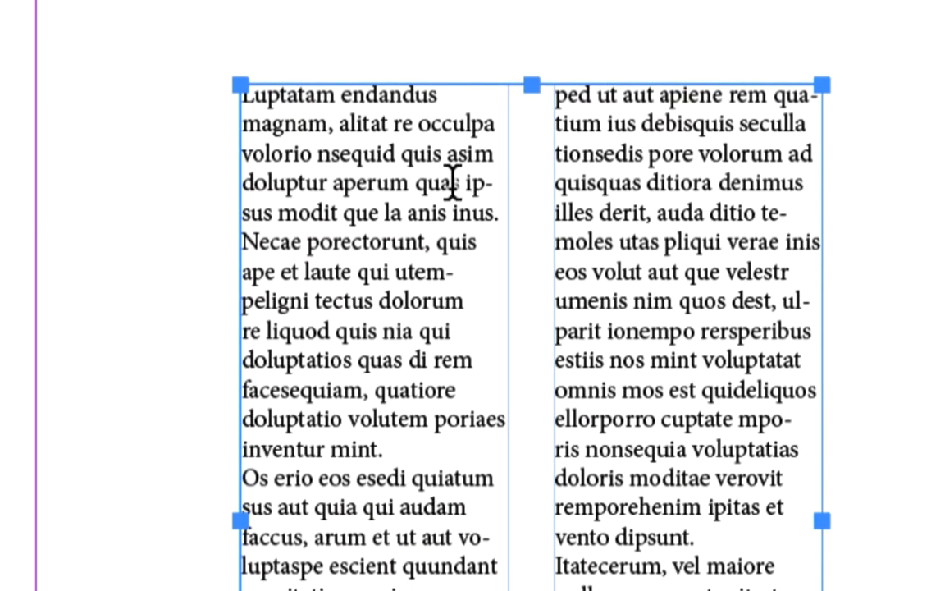
left_click(452, 181)
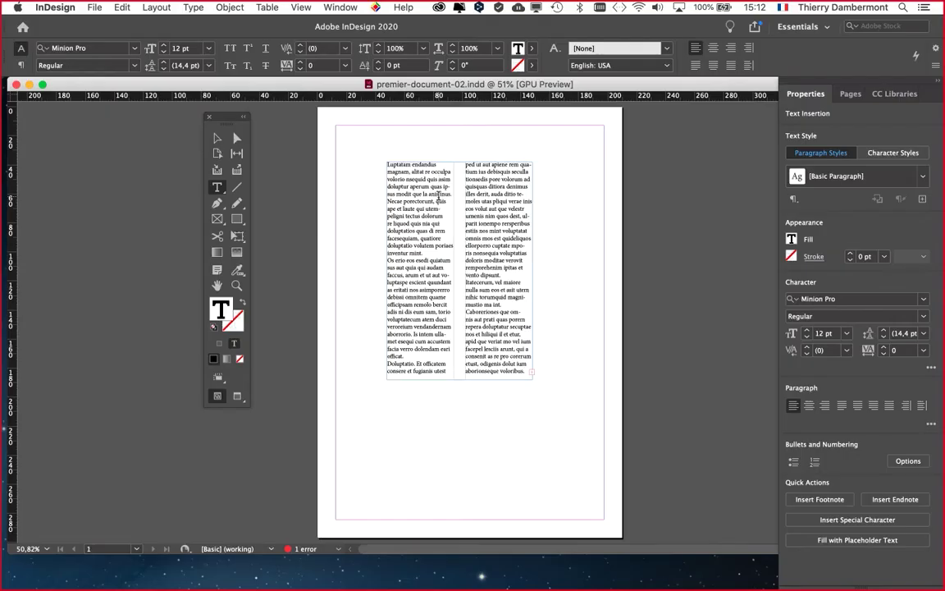
scroll(439, 195, "up", 10)
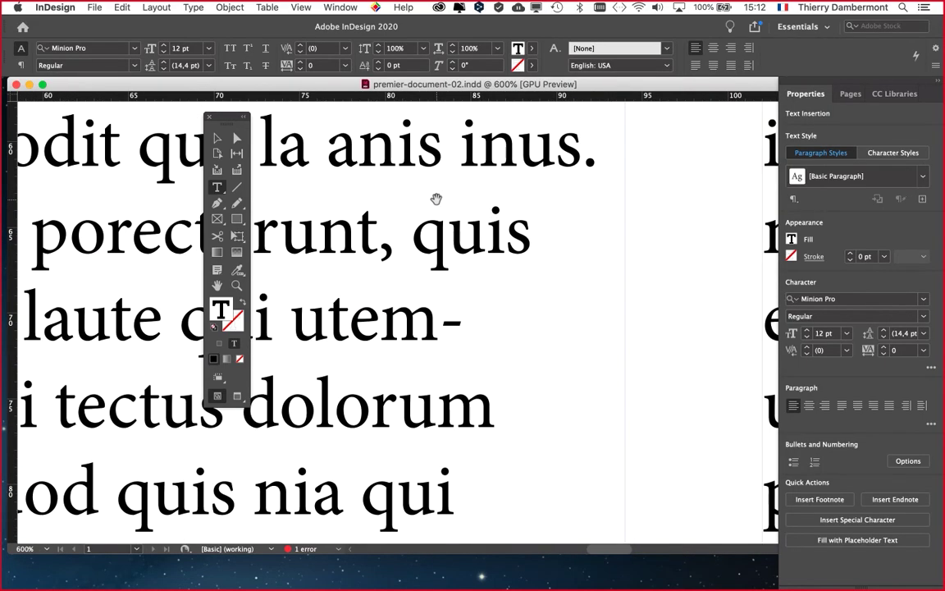
left_click_drag(434, 199, 432, 200)
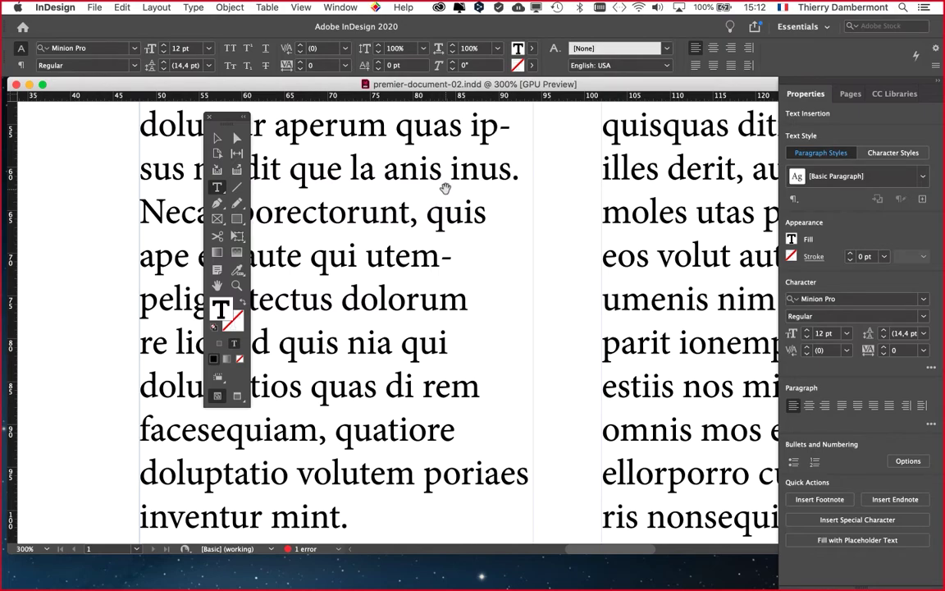
left_click_drag(446, 190, 656, 316)
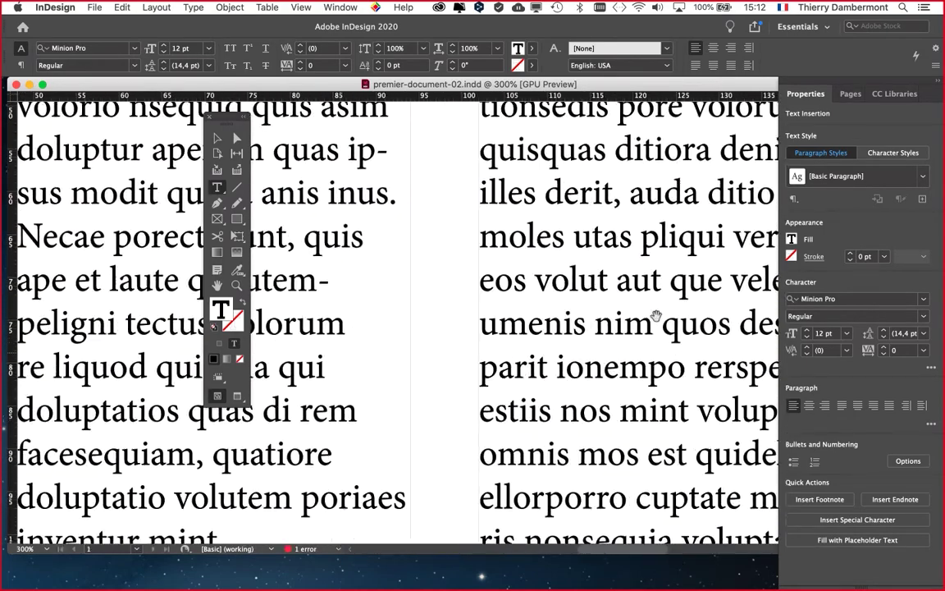
left_click_drag(513, 332, 256, 130)
Scroll and zoom out with Cmd+minus until the full A4 page shows at 50%.
scroll(553, 219, "down", 10)
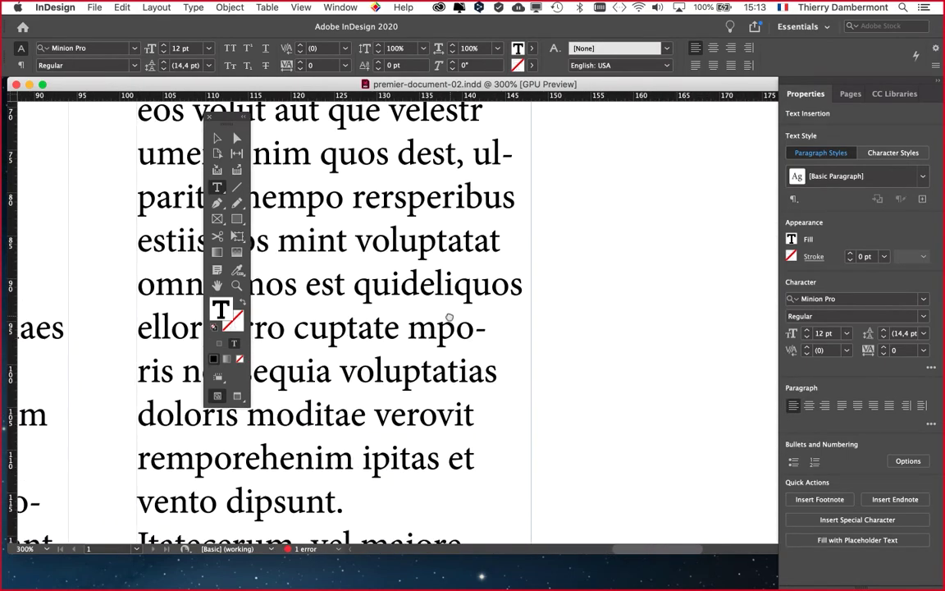
scroll(485, 233, "down", 10)
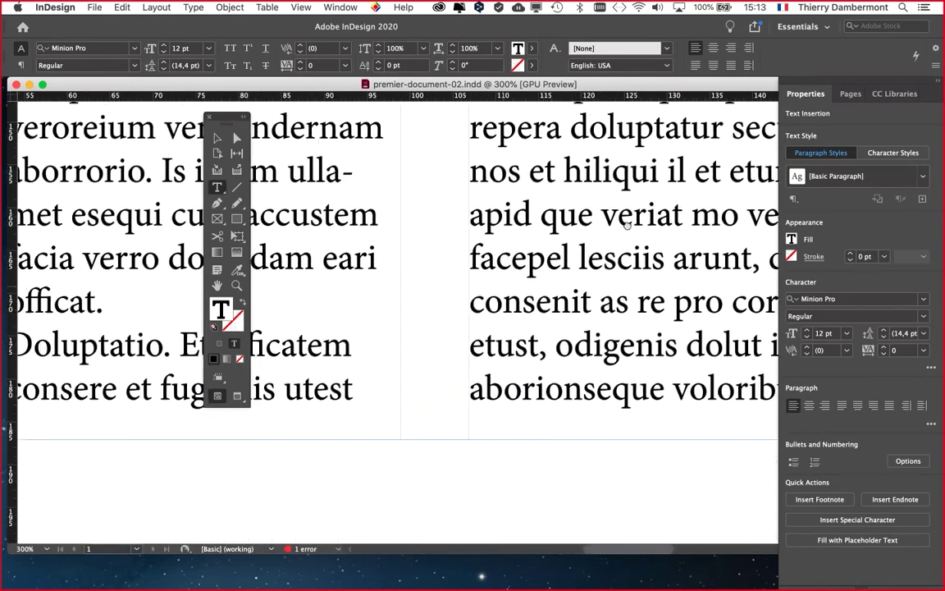
scroll(493, 221, "left", 10)
scroll(492, 222, "up", 4)
scroll(497, 210, "up", 15)
scroll(497, 210, "right", 2)
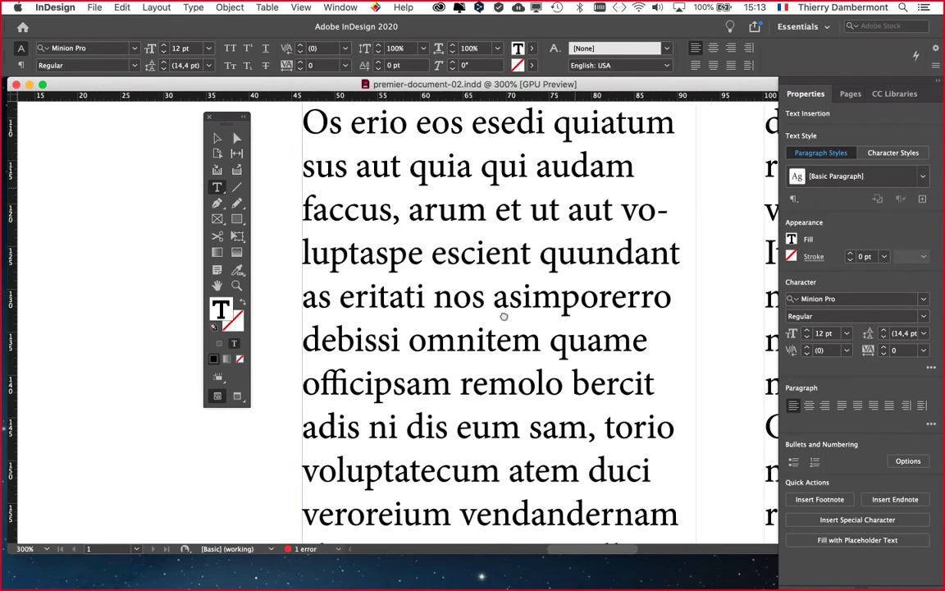
scroll(501, 271, "up", 10)
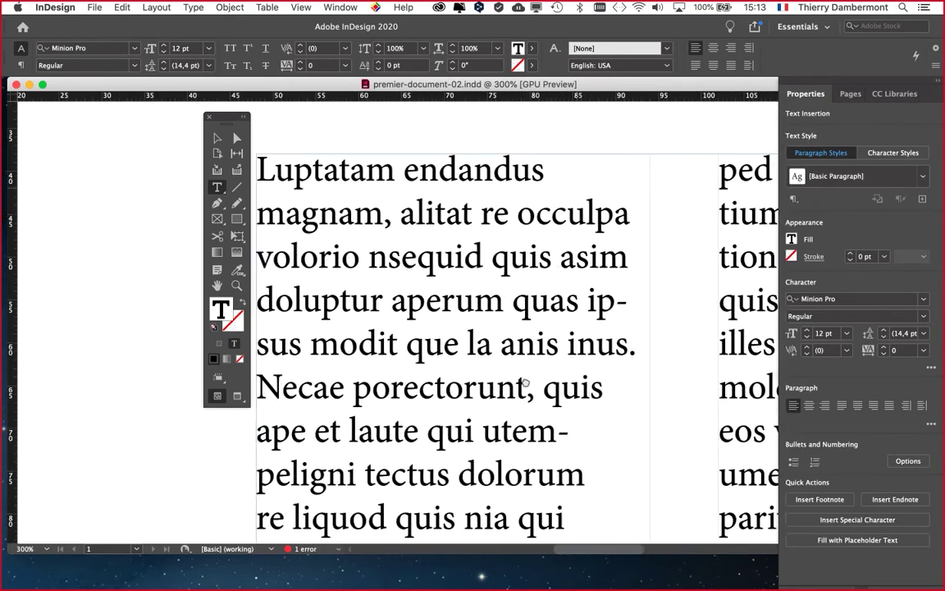
scroll(547, 242, "right", 4)
scroll(608, 226, "right", 4)
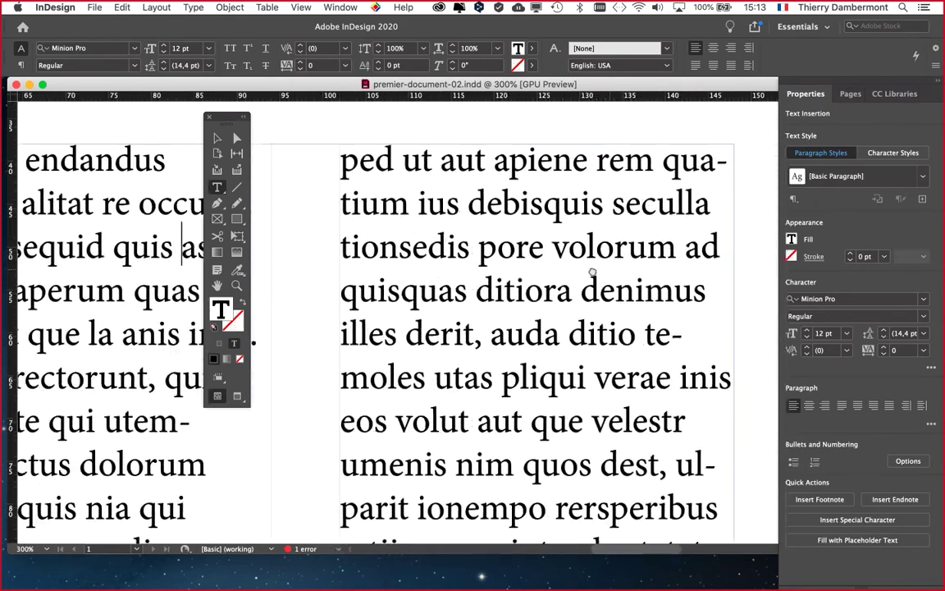
scroll(588, 274, "down", 3)
scroll(663, 173, "down", 2)
scroll(607, 230, "left", 2)
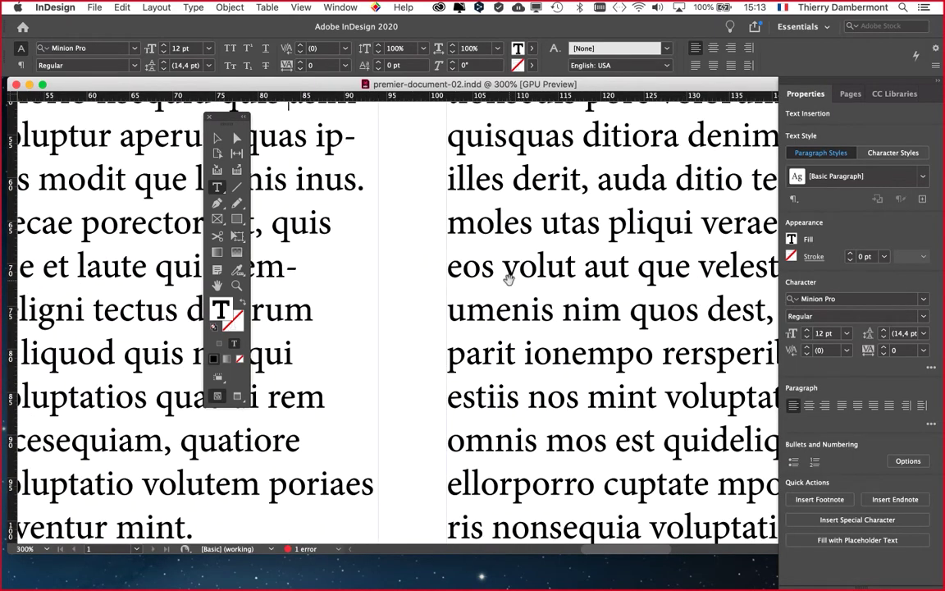
key("super+minus")
scroll(458, 296, "down", 3)
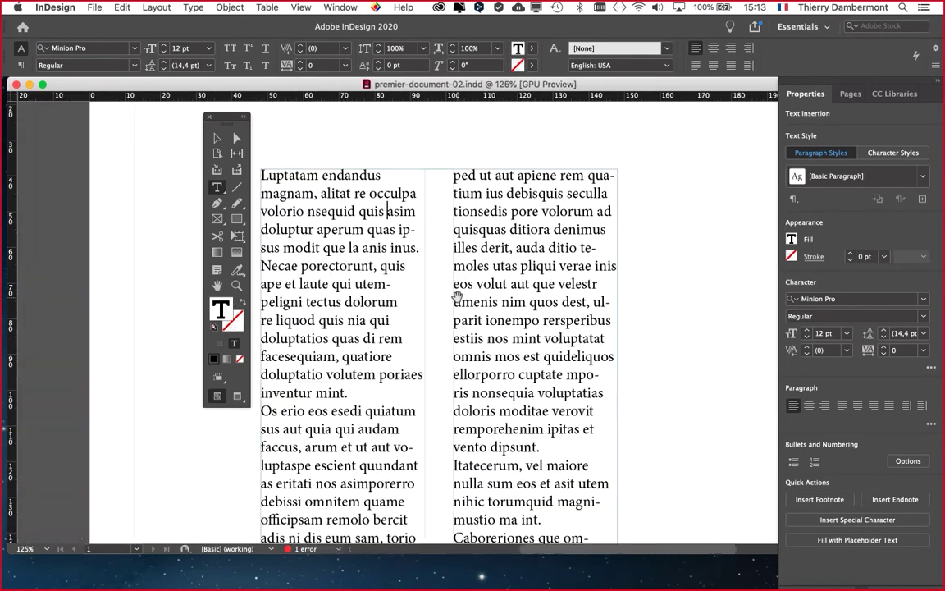
scroll(458, 297, "down", 1)
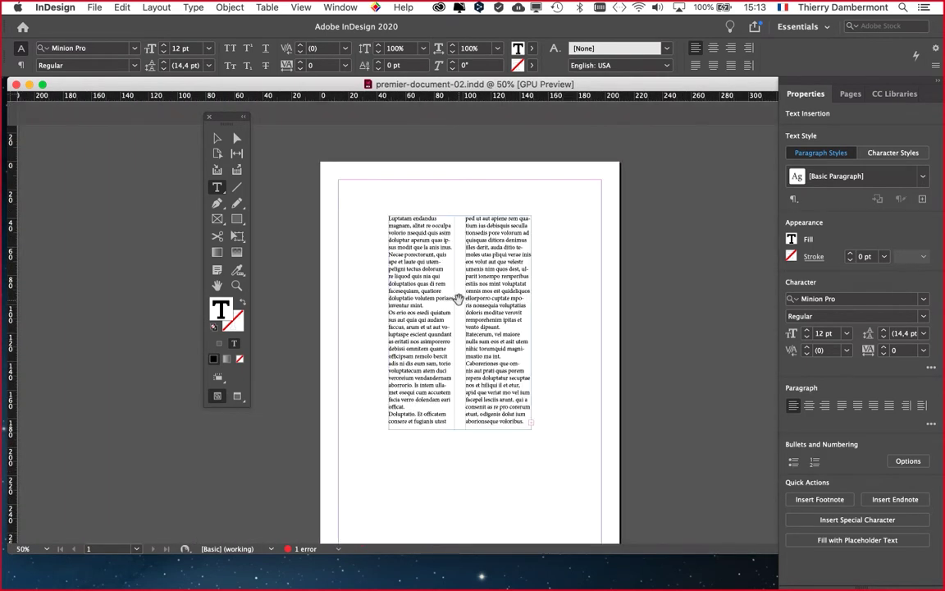
scroll(466, 285, "down", 2)
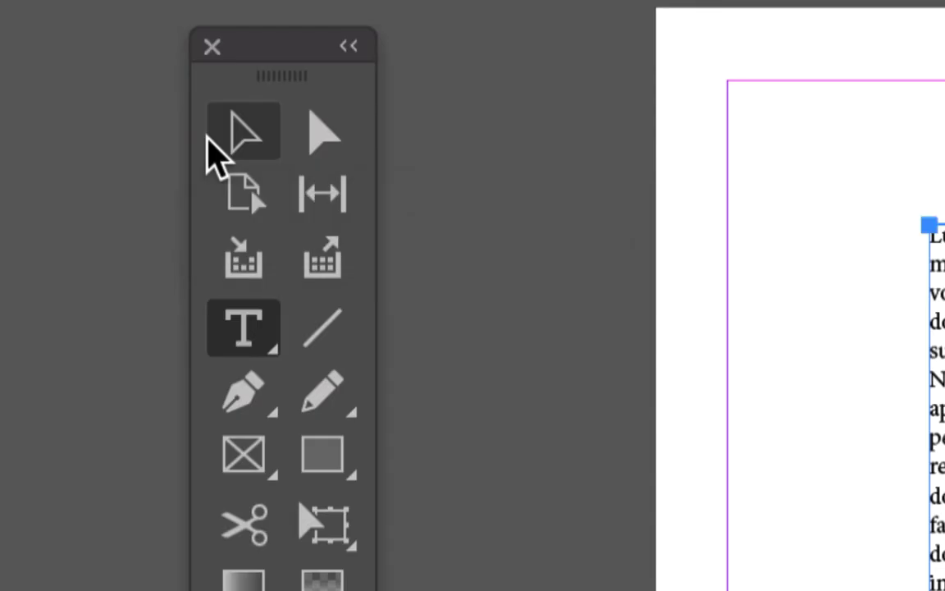
left_click(215, 140)
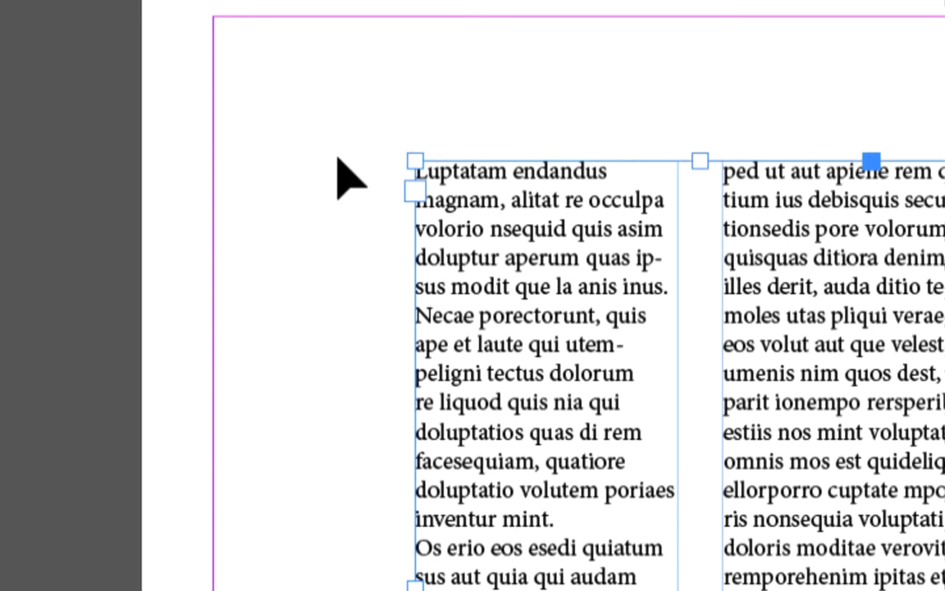
left_click(338, 159)
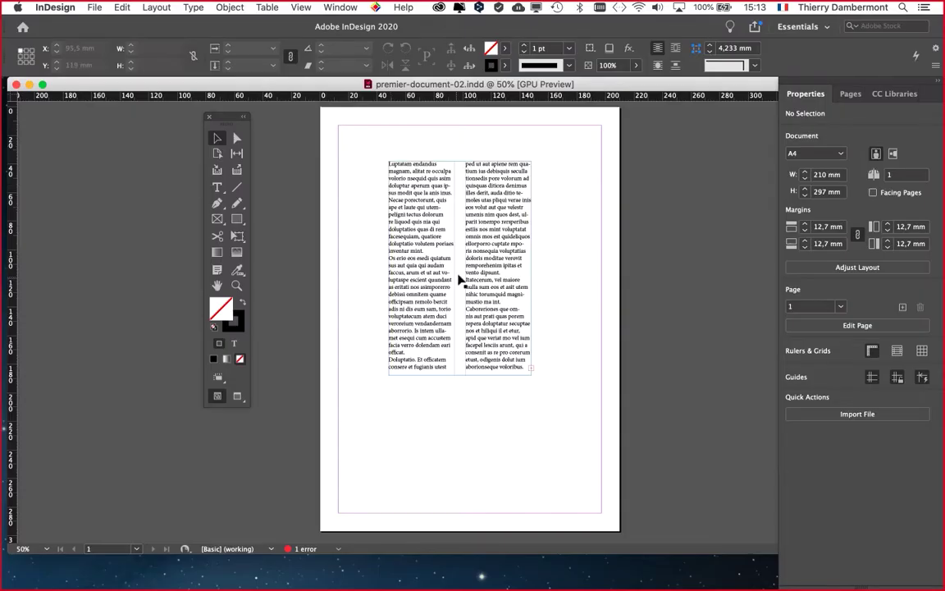
key("super+equal")
key("super+equal")
key("super+equal")
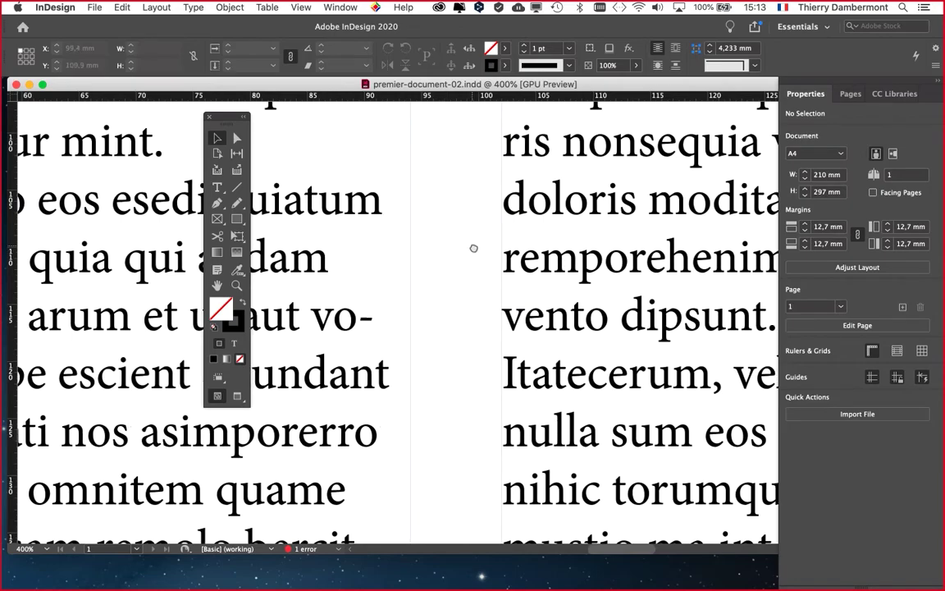
left_click_drag(473, 248, 414, 282)
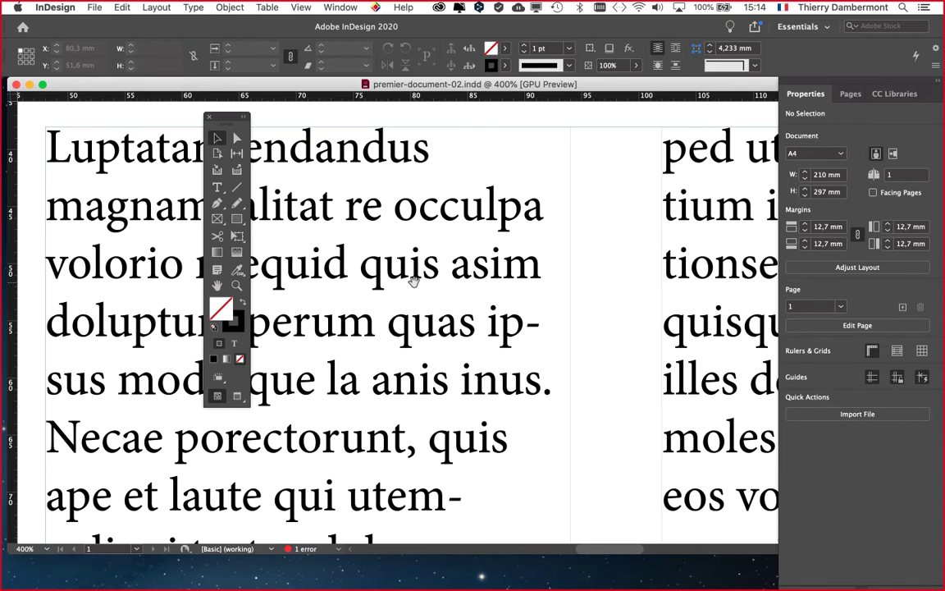
left_click_drag(415, 280, 640, 310)
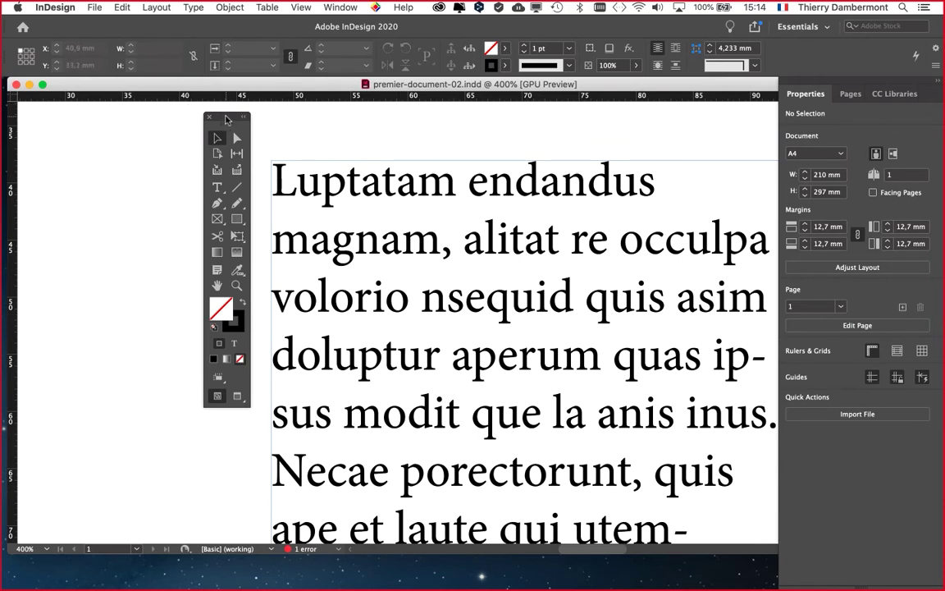
left_click_drag(225, 119, 81, 128)
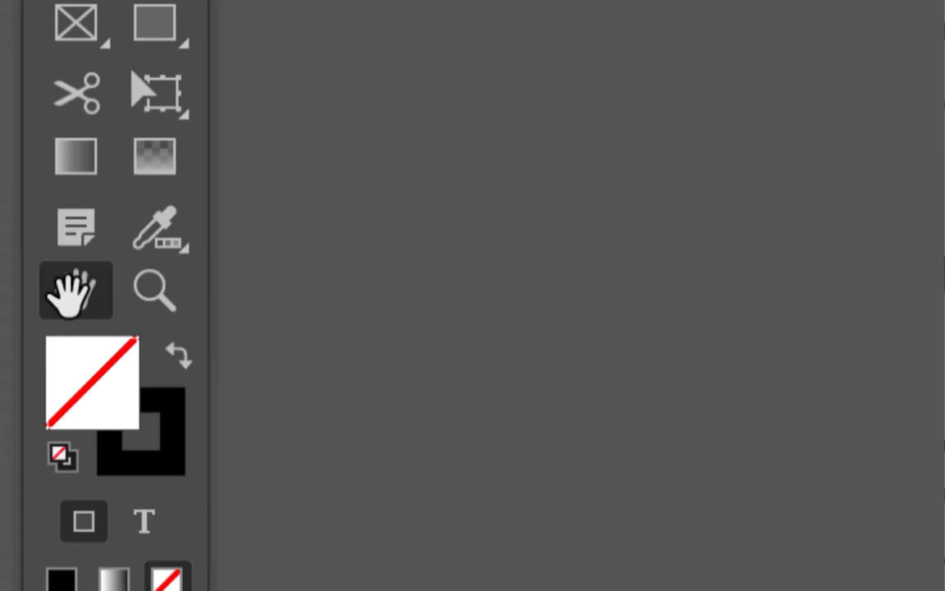
left_click(79, 295)
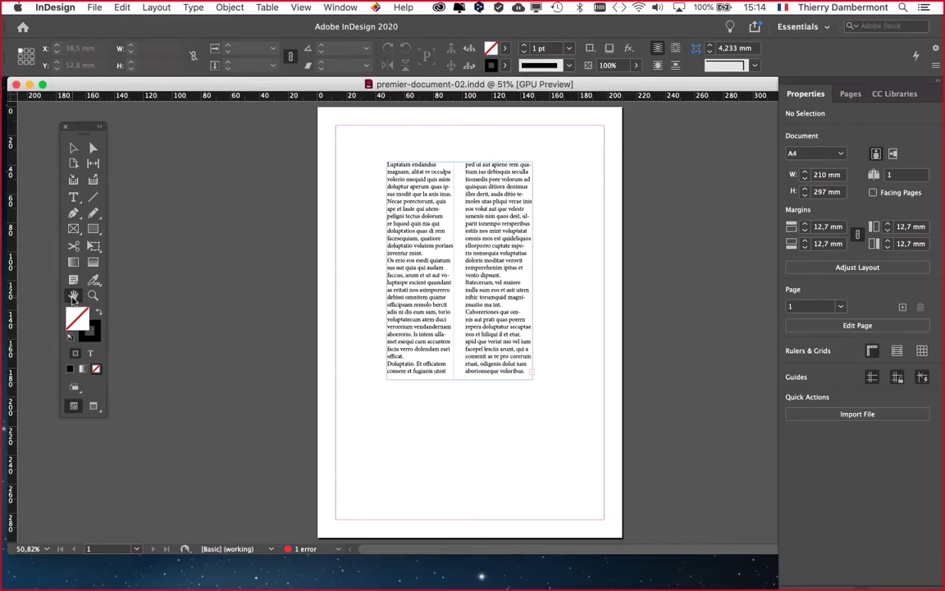
scroll(483, 261, "up", 1)
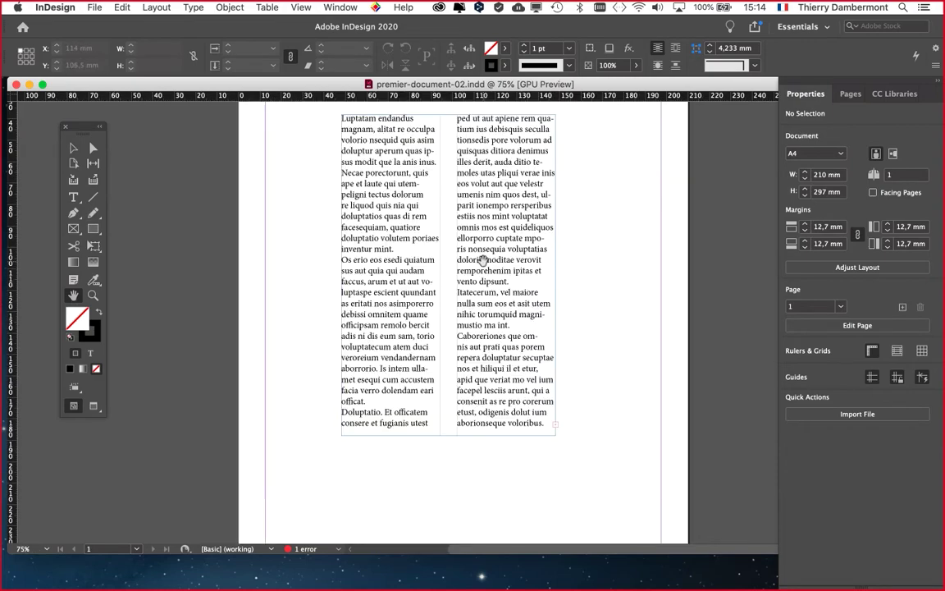
scroll(480, 271, "up", 1)
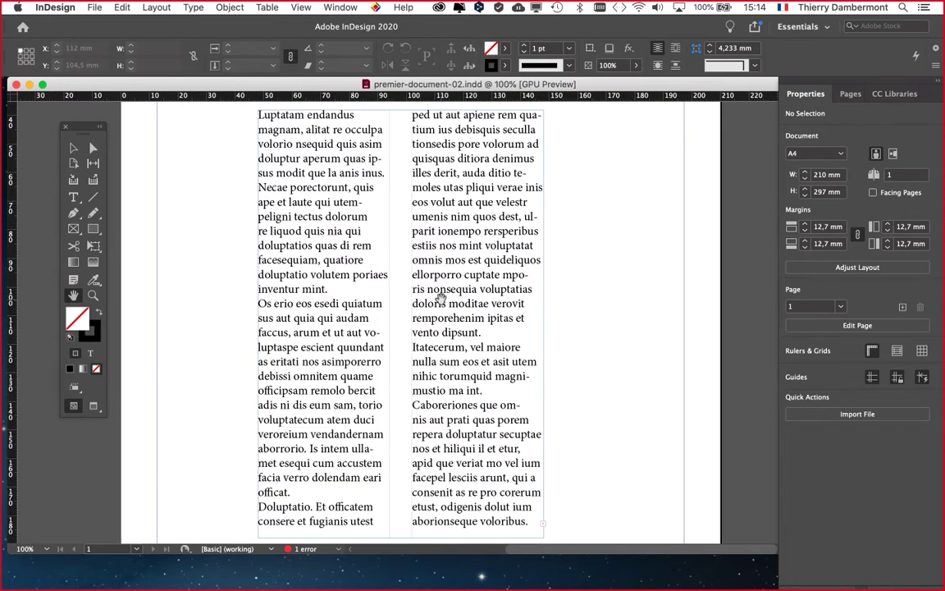
scroll(447, 306, "down", 1)
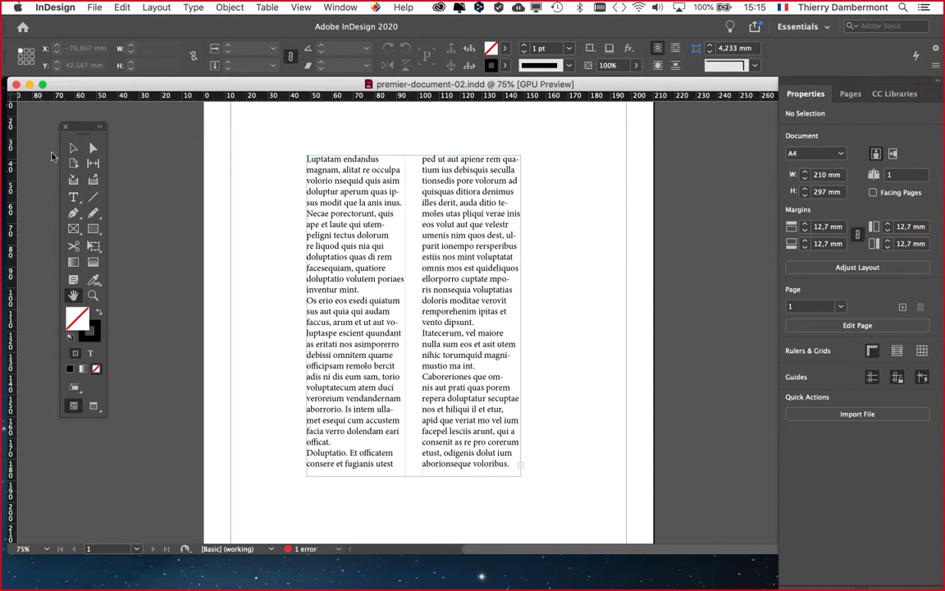
left_click_drag(79, 133, 112, 125)
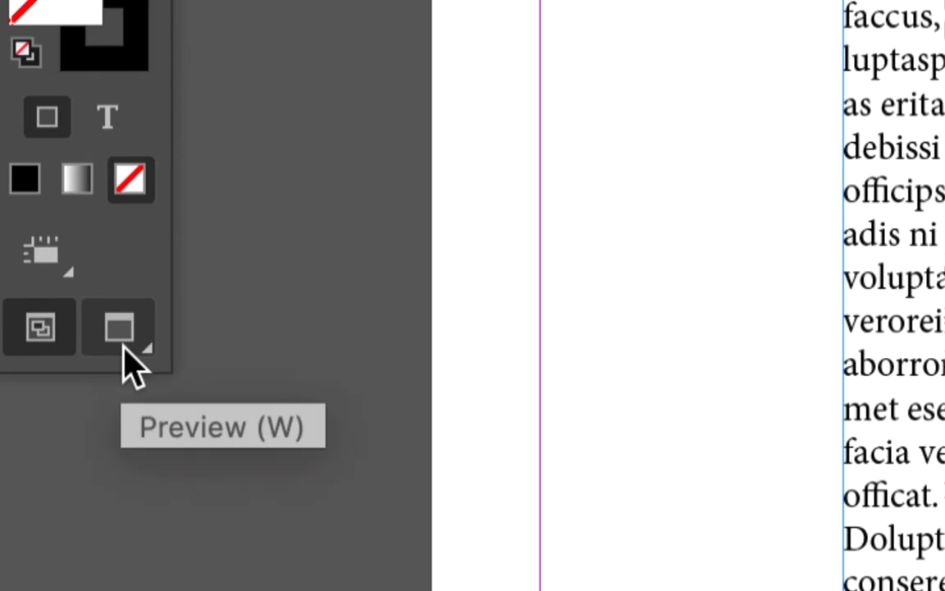
left_click(120, 330)
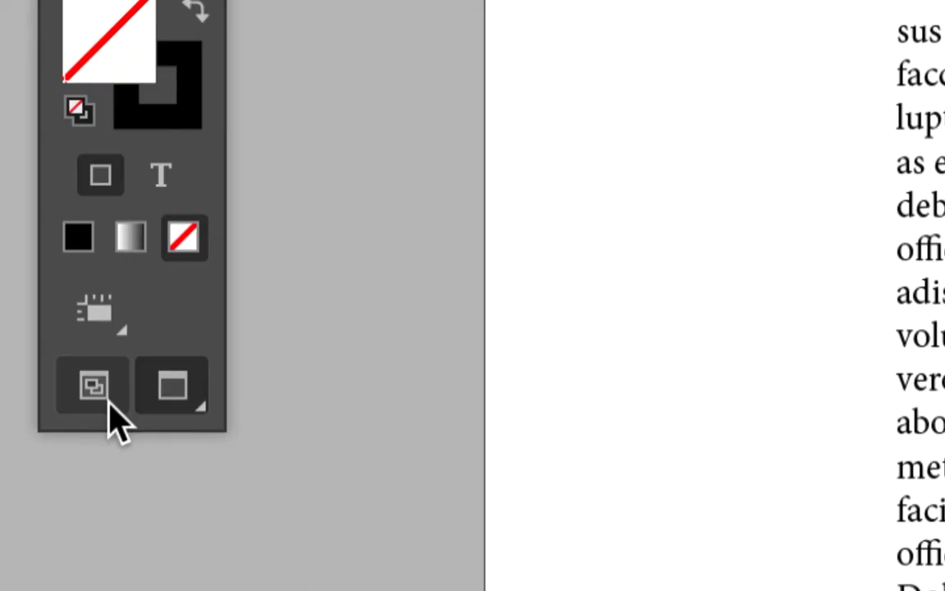
left_click(94, 386)
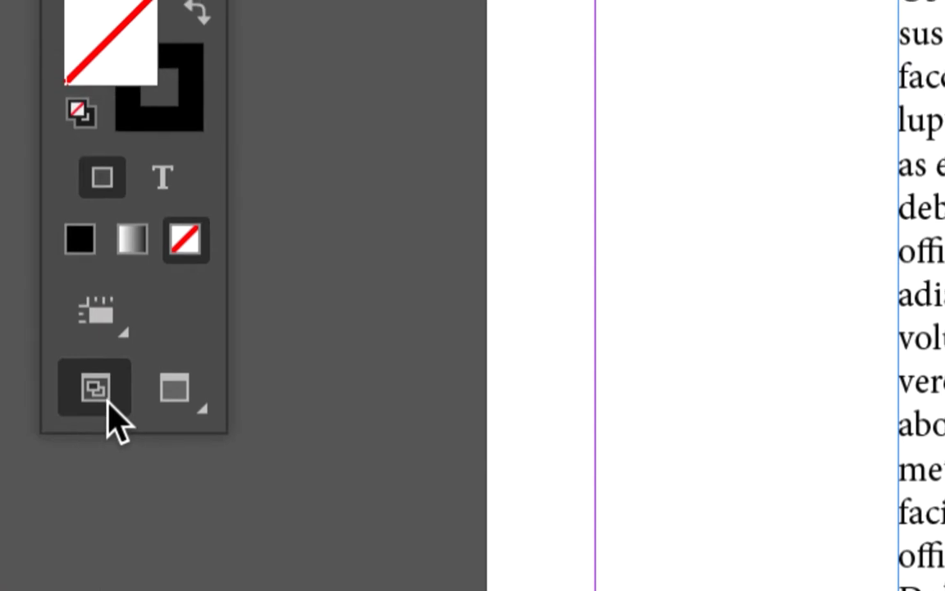
left_click(193, 391)
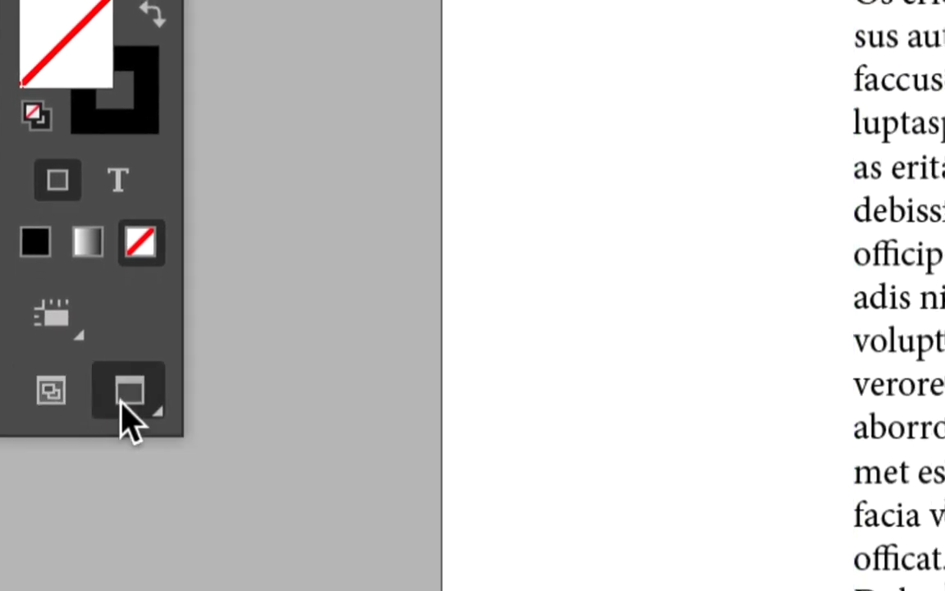
left_click(25, 400)
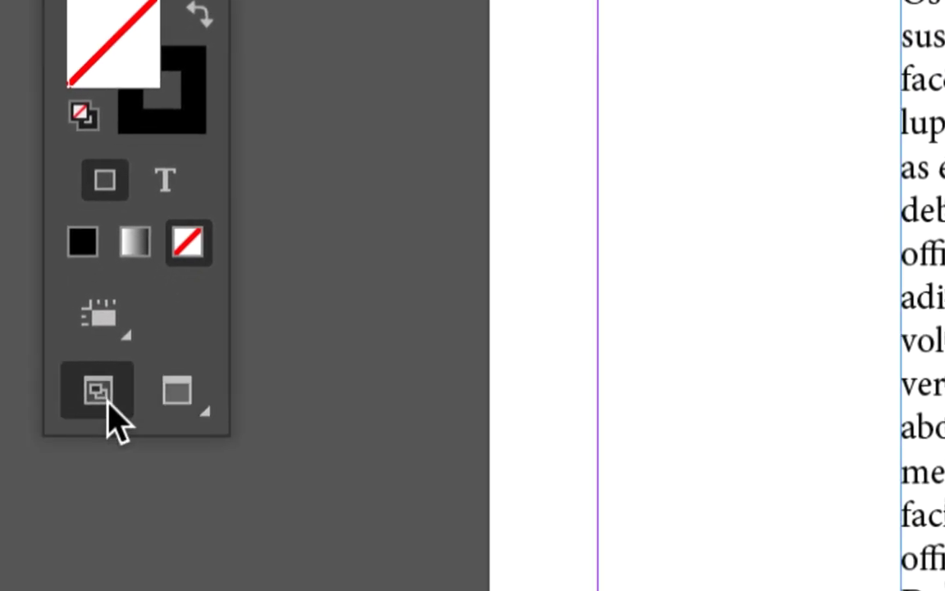
left_click(121, 401)
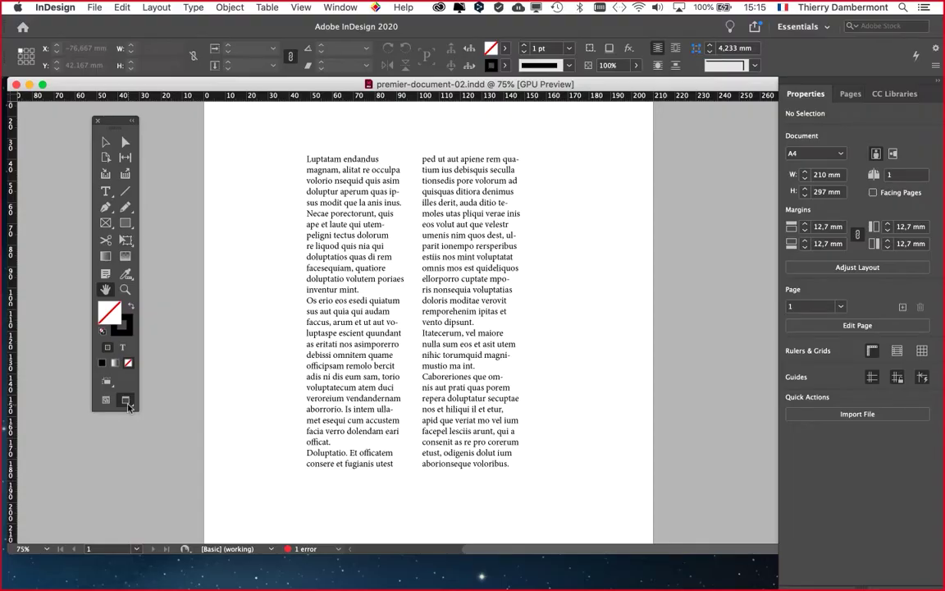
left_click(105, 401)
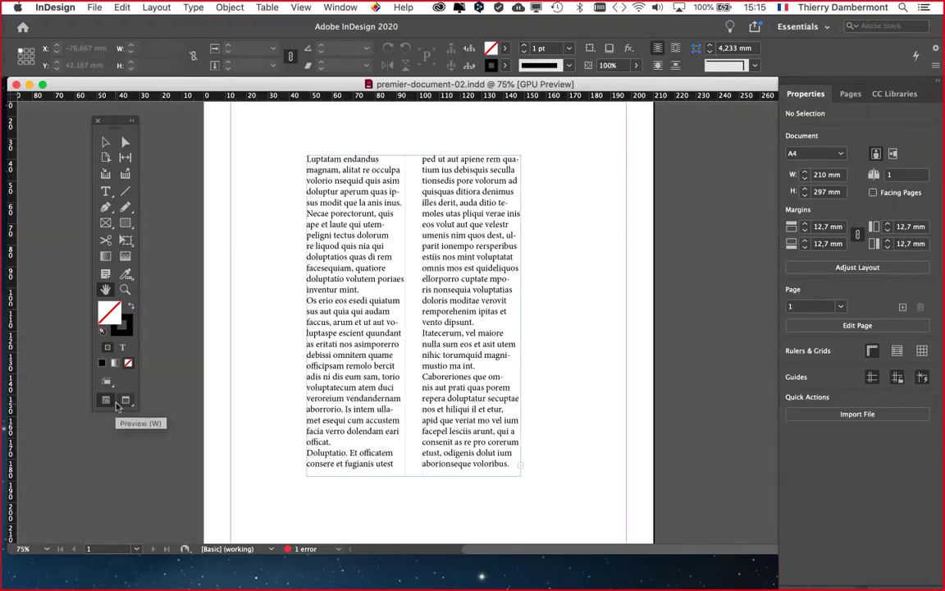
left_click(123, 402)
left_click(105, 402)
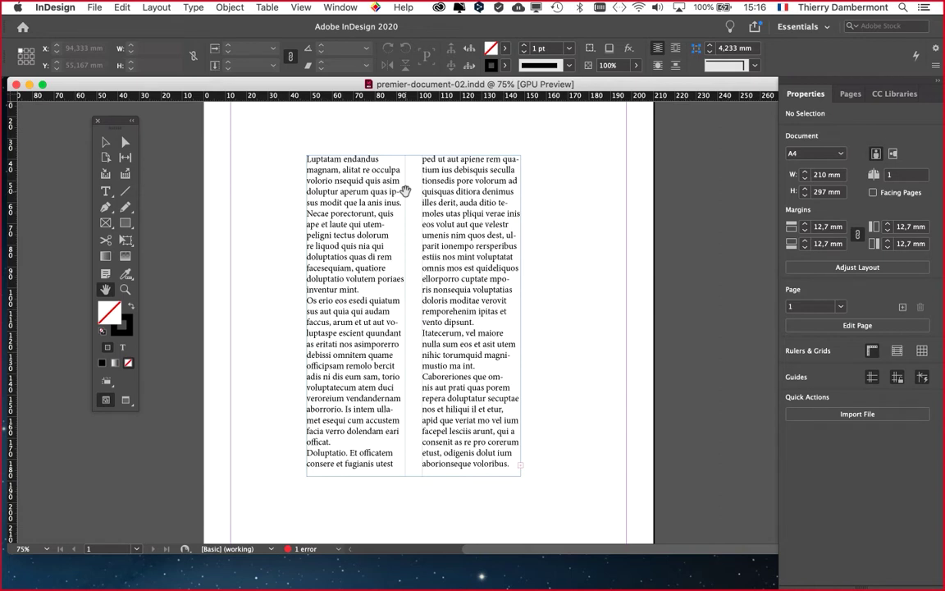
Select the two-column body text frame with the Selection tool and open the Type menu.
left_click_drag(110, 122, 213, 123)
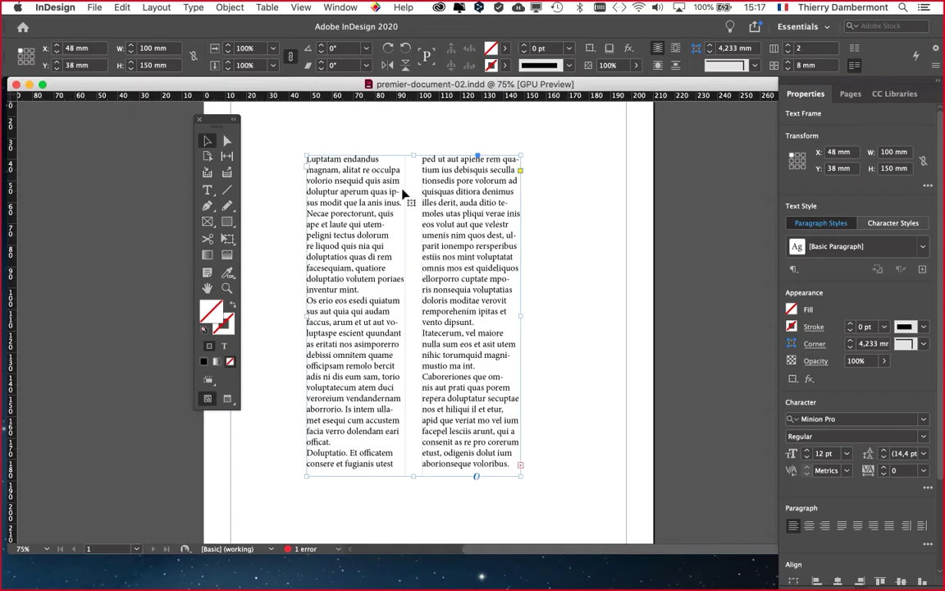
left_click(212, 141)
left_click_drag(205, 113, 103, 121)
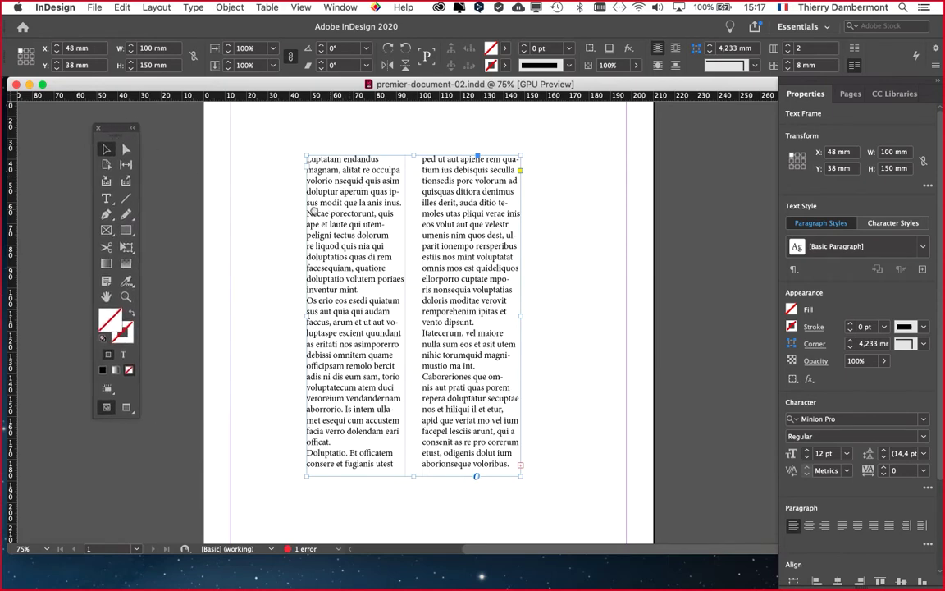
scroll(283, 187, "right", 3)
scroll(242, 197, "right", 3)
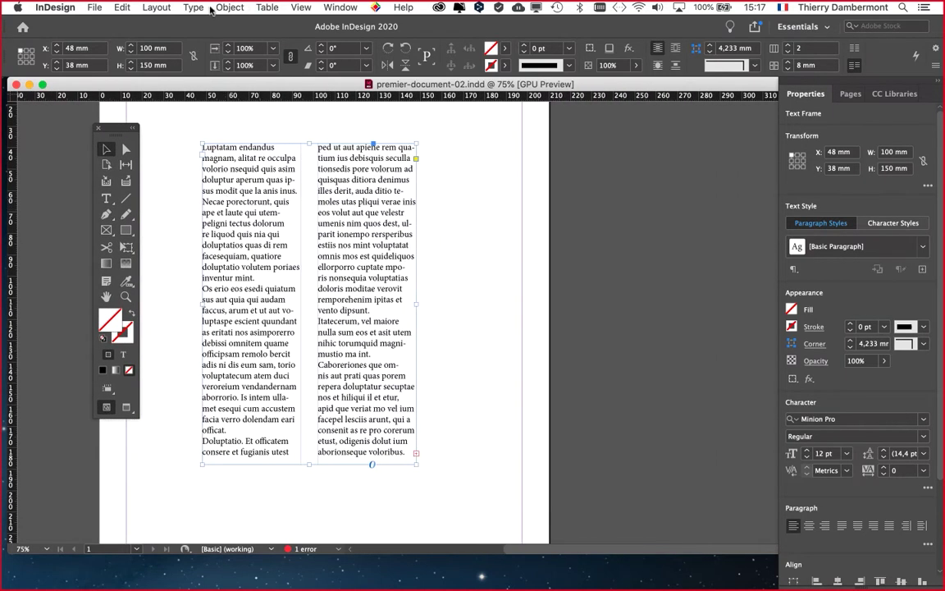
left_click(197, 8)
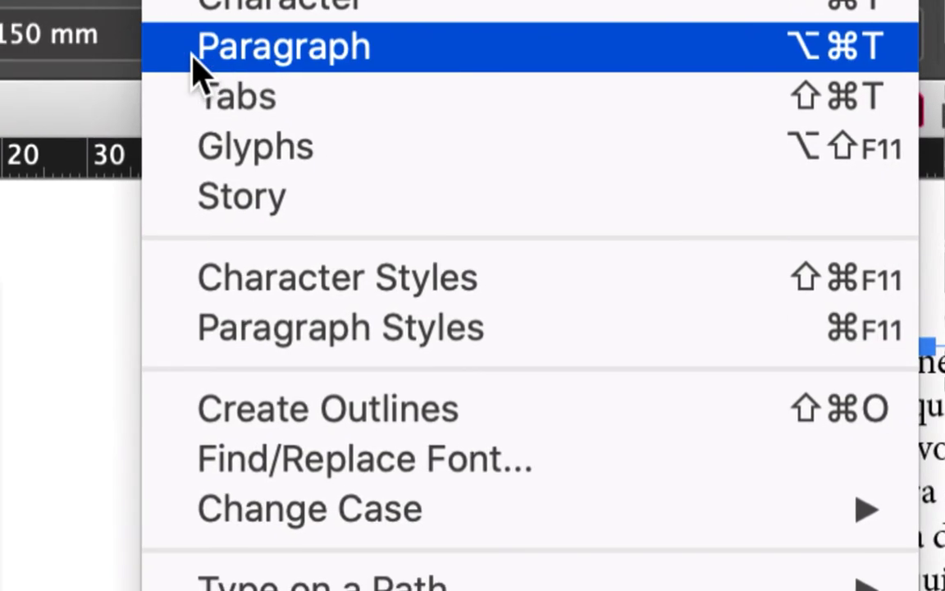
Apply 'Justify with last line aligned left' in the Paragraph panel, then park the panel below the page.
left_click(197, 66)
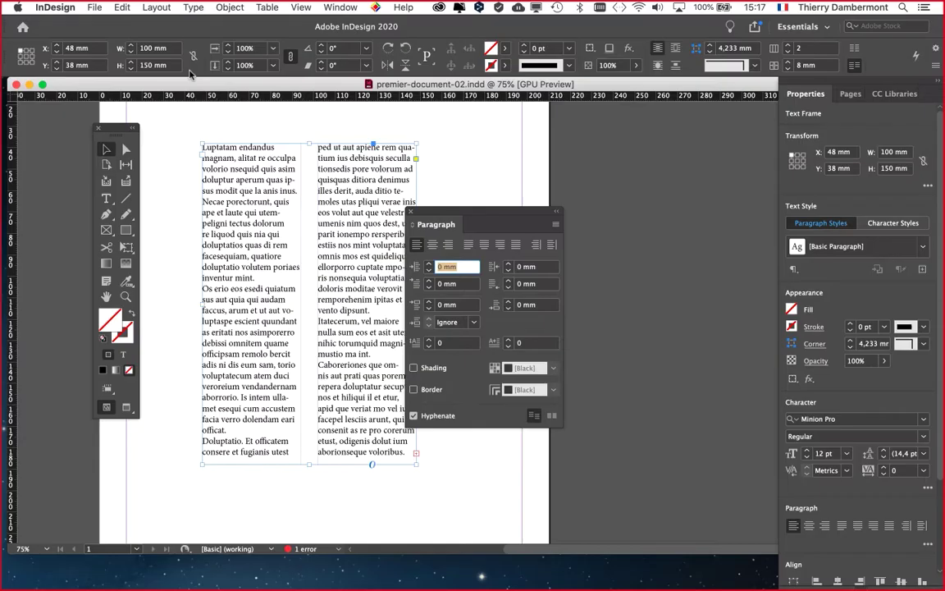
left_click_drag(435, 224, 476, 164)
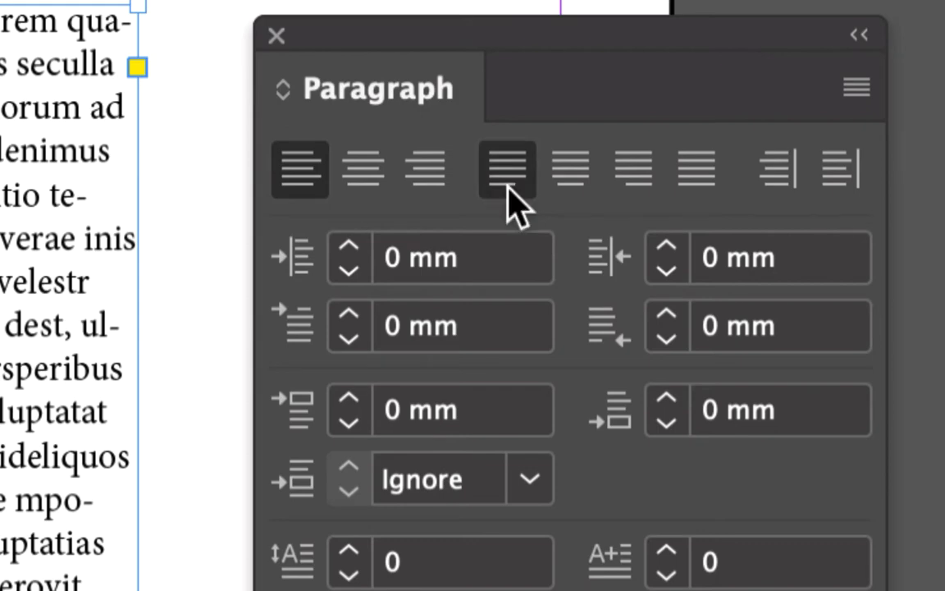
left_click(511, 194)
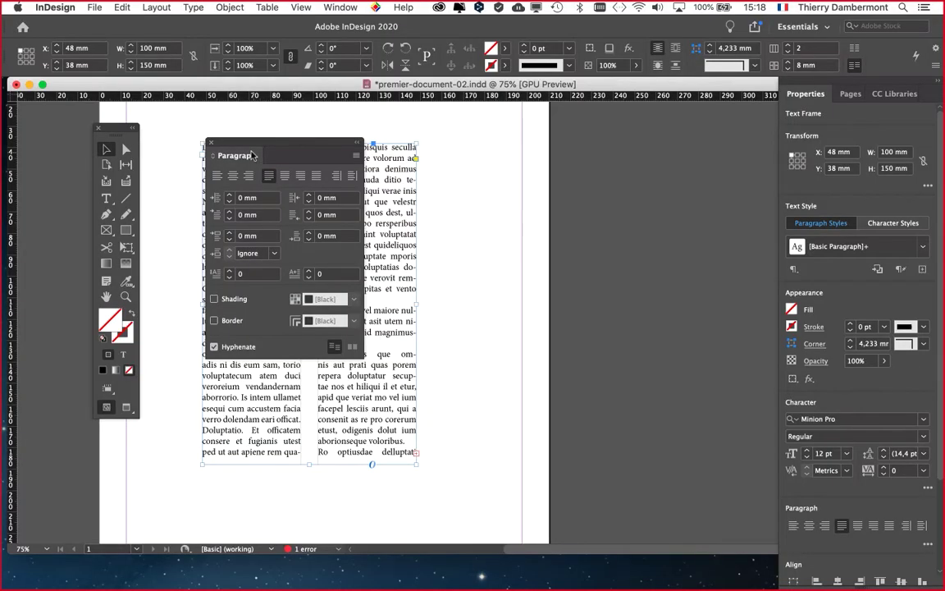
left_click_drag(252, 155, 594, 190)
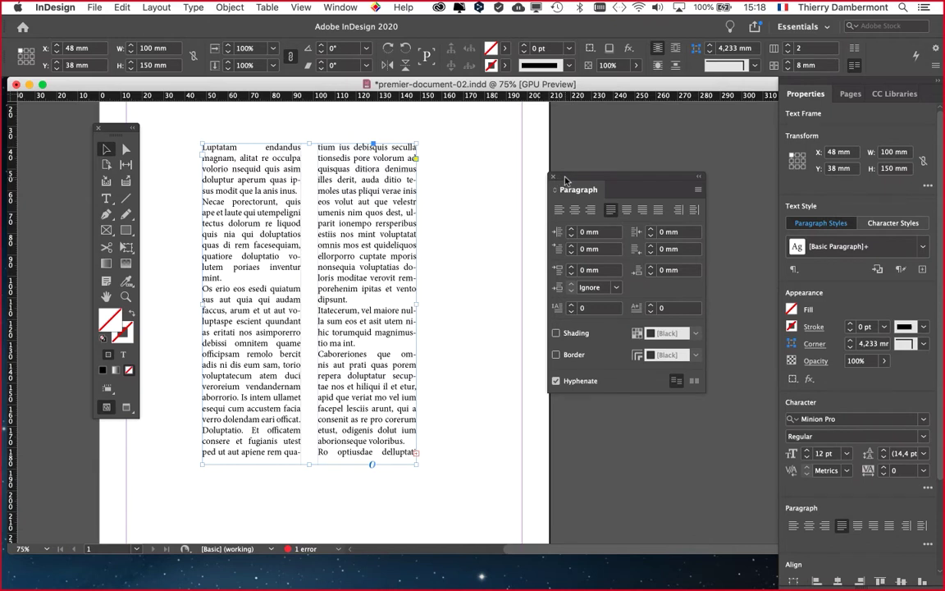
left_click_drag(565, 177, 509, 419)
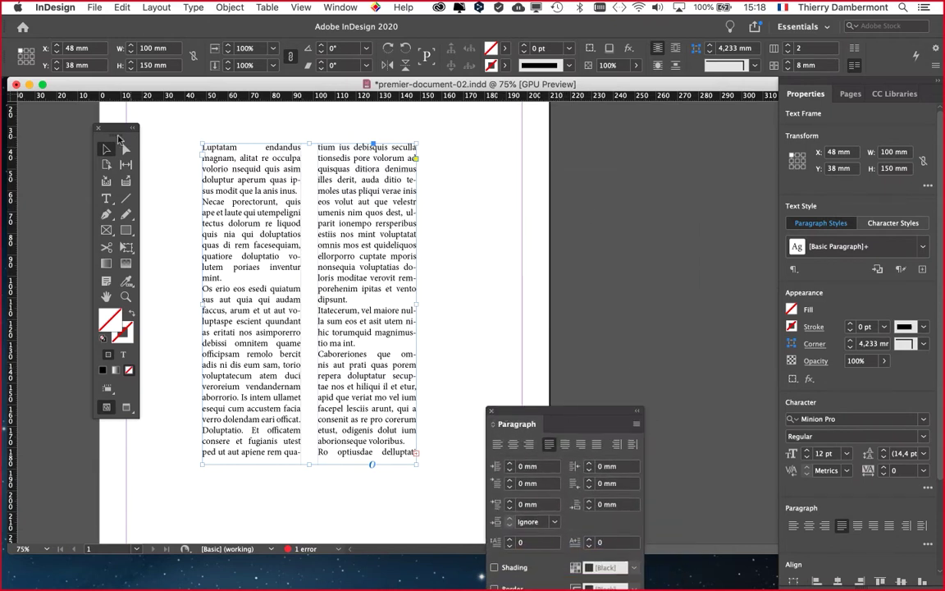
left_click_drag(103, 129, 65, 121)
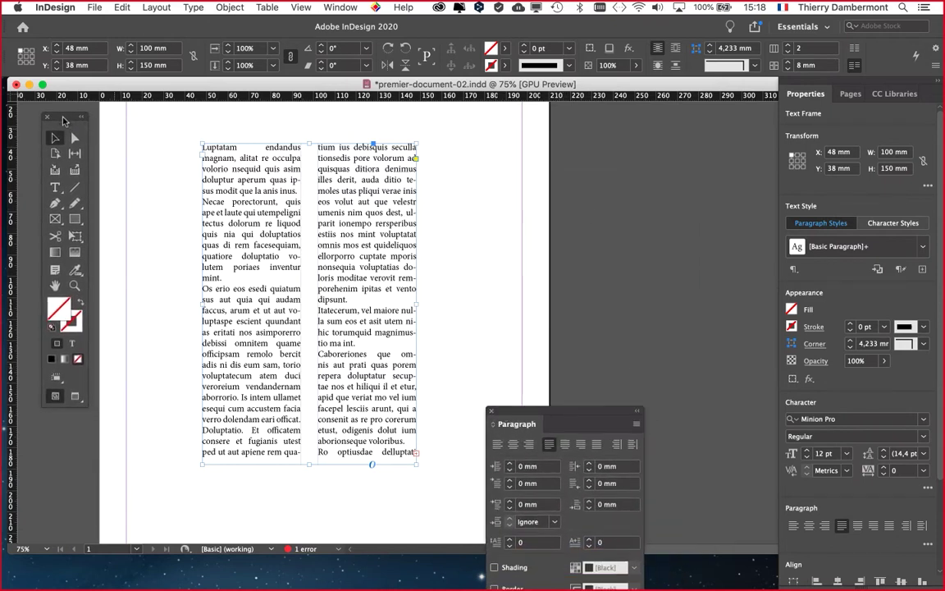
left_click(193, 7)
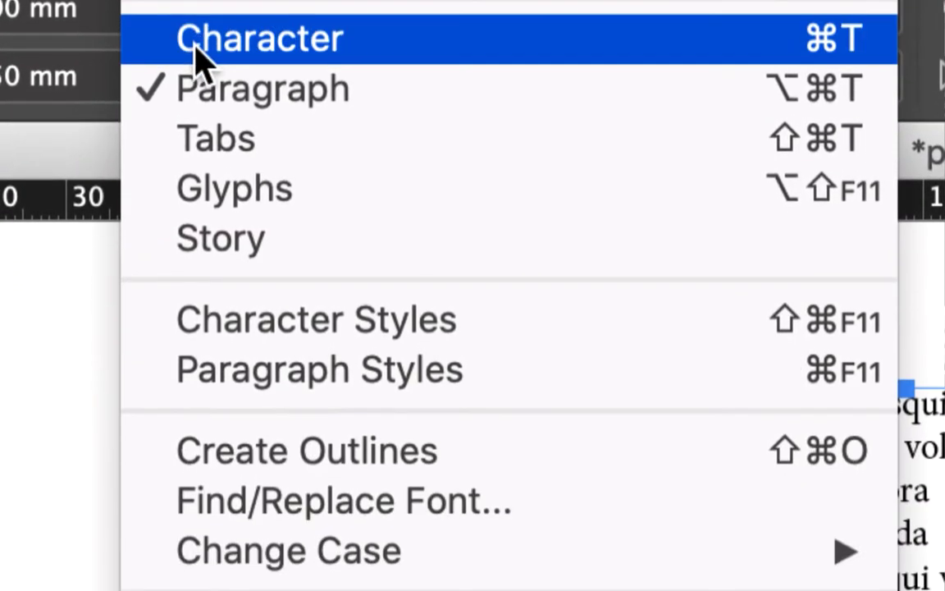
Open the Character panel beside the text and check Minion Pro styles, keeping Regular.
left_click(197, 49)
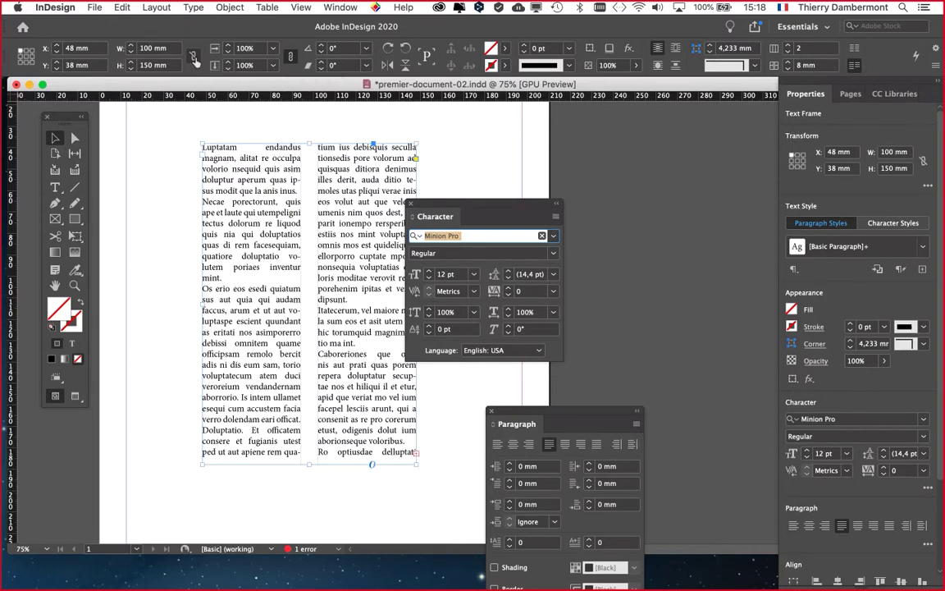
left_click_drag(463, 216, 530, 157)
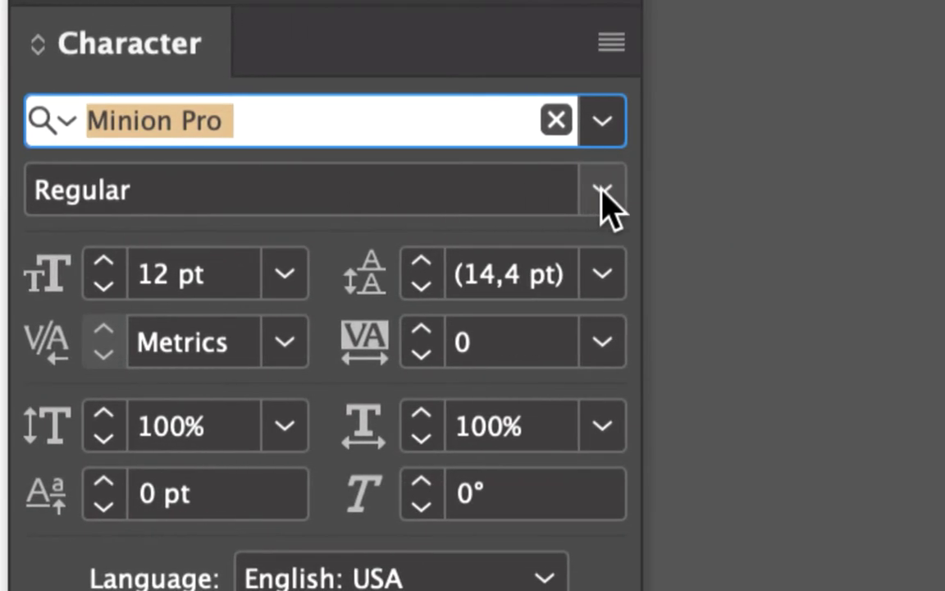
left_click(888, 218)
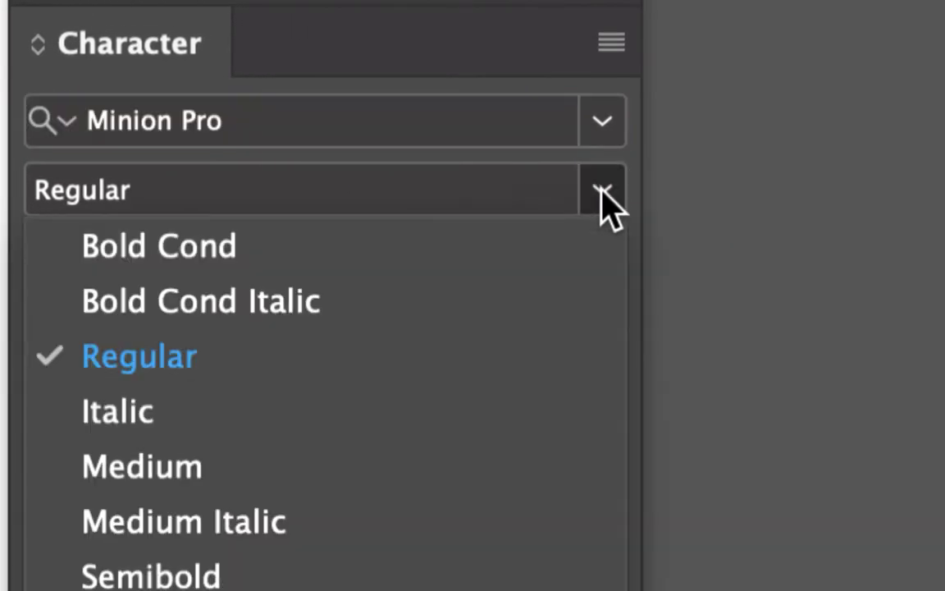
left_click(602, 192)
left_click(602, 192)
left_click(602, 192)
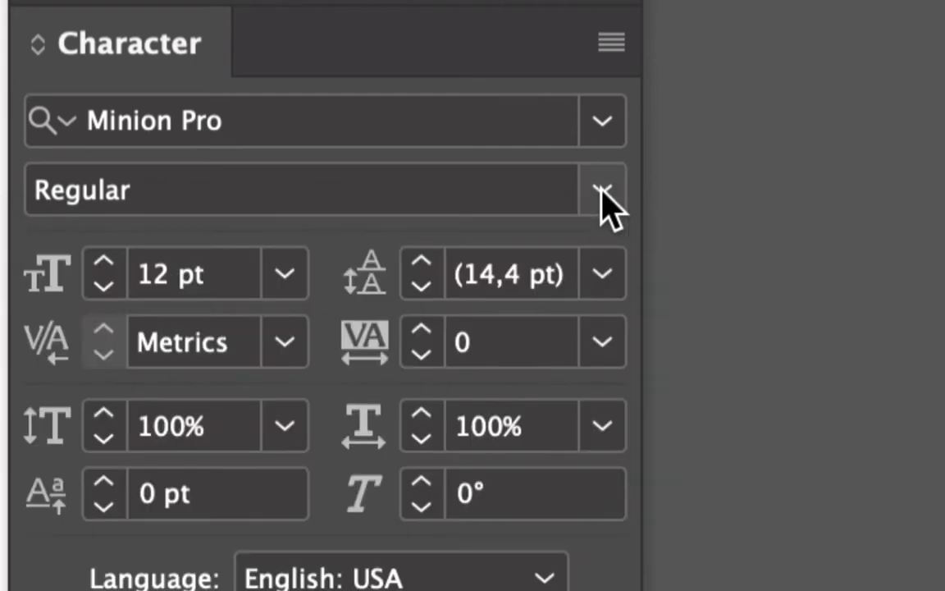
left_click(602, 192)
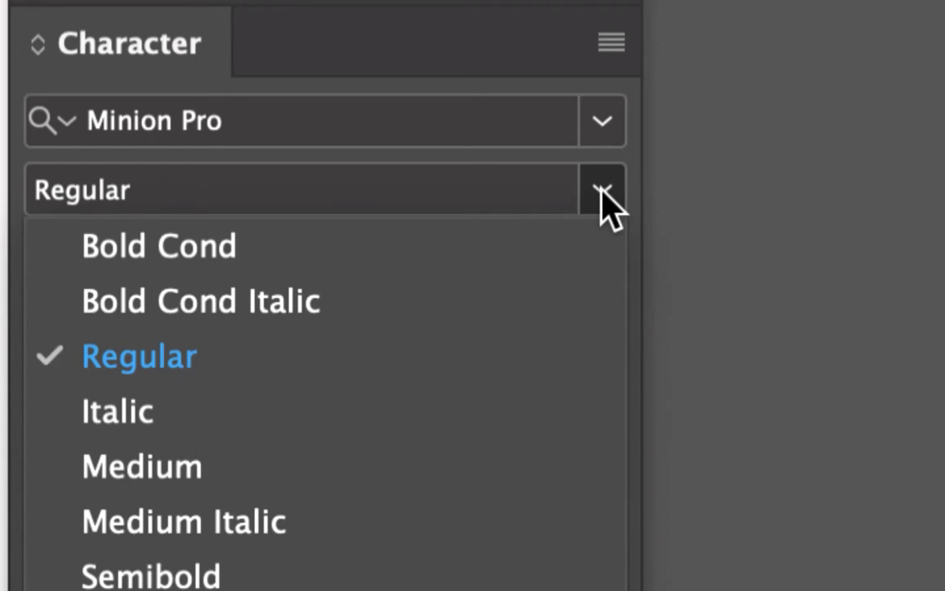
left_click(602, 189)
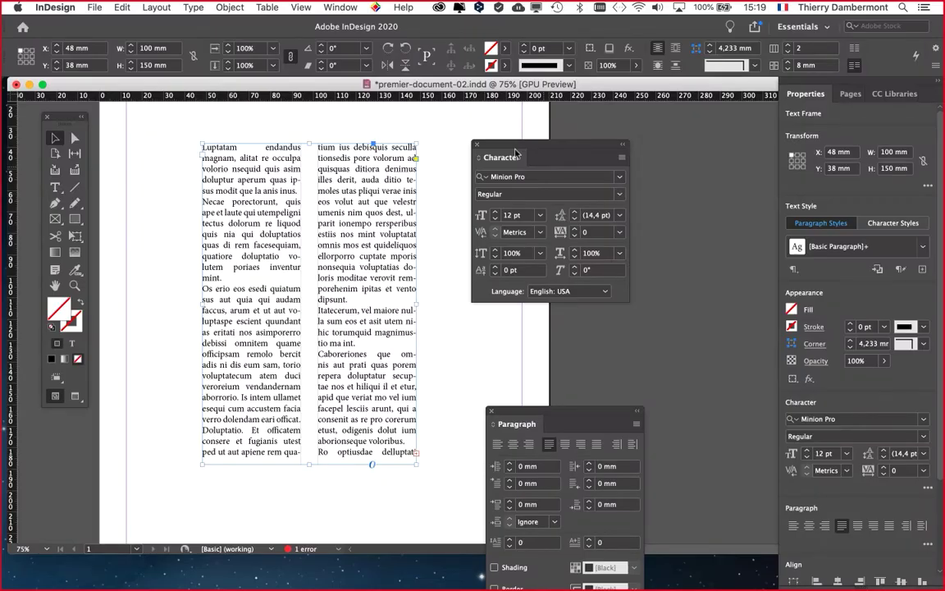
Move the Character panel further right and the Paragraph panel up beside the page.
left_click_drag(468, 138, 608, 140)
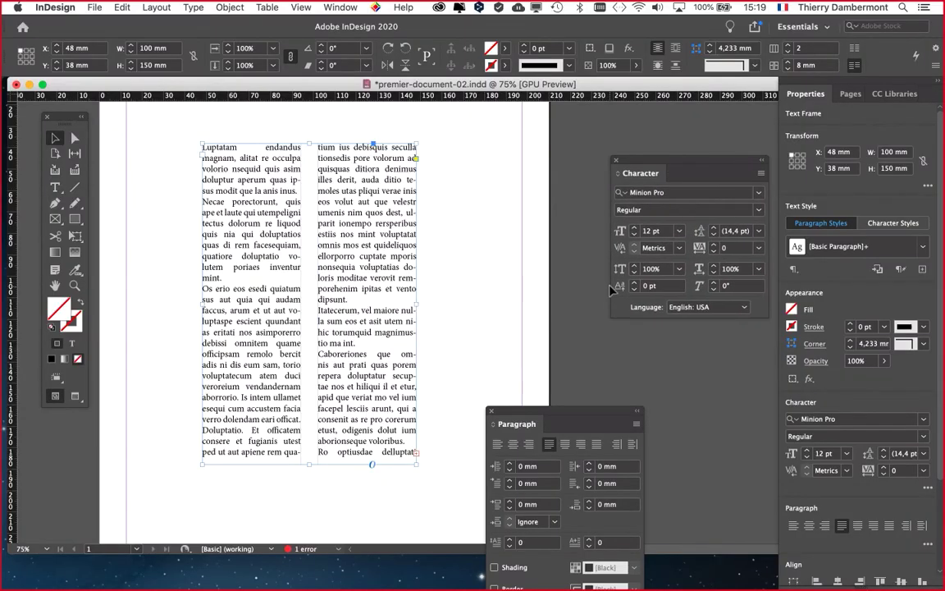
left_click_drag(525, 423, 629, 386)
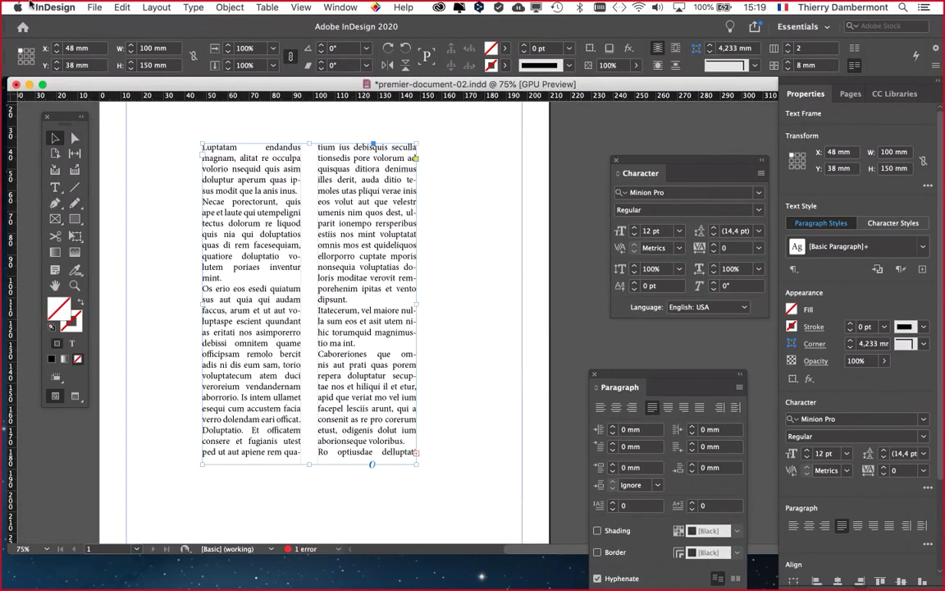
left_click(95, 7)
Save a copy as premier-document-03.indd by replacing the 2 in the name with 3.
left_click(125, 104)
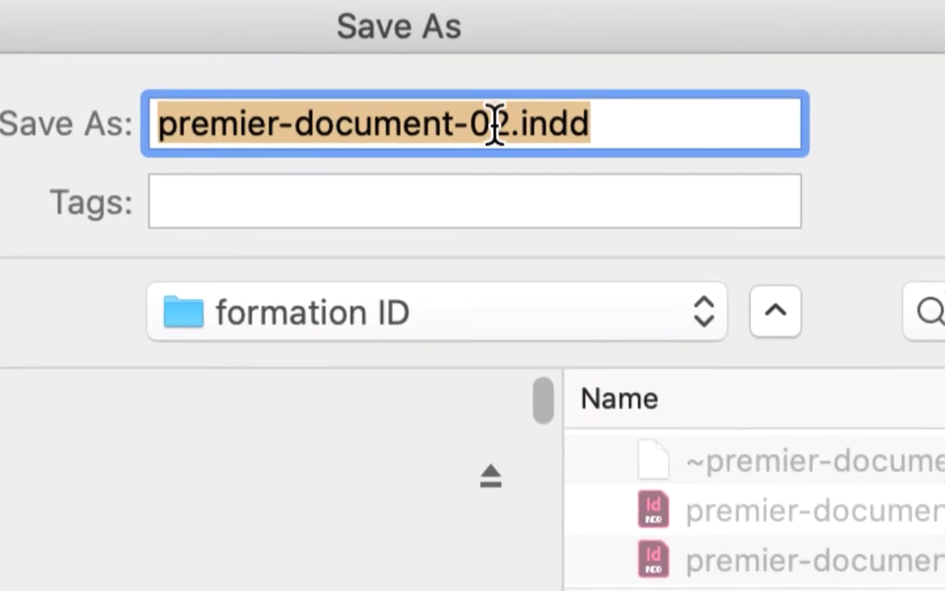
left_click(494, 124)
key("shift+Right")
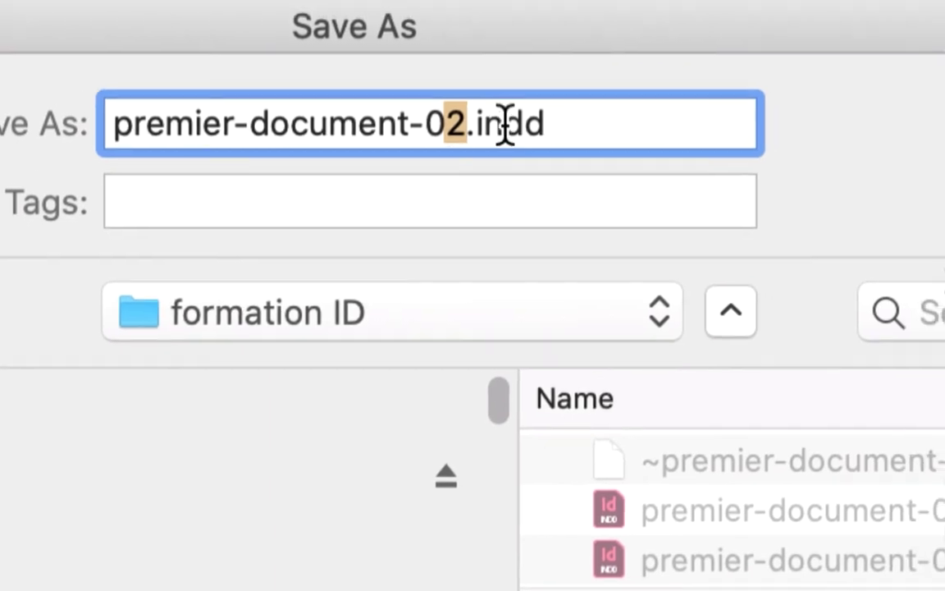
type("3")
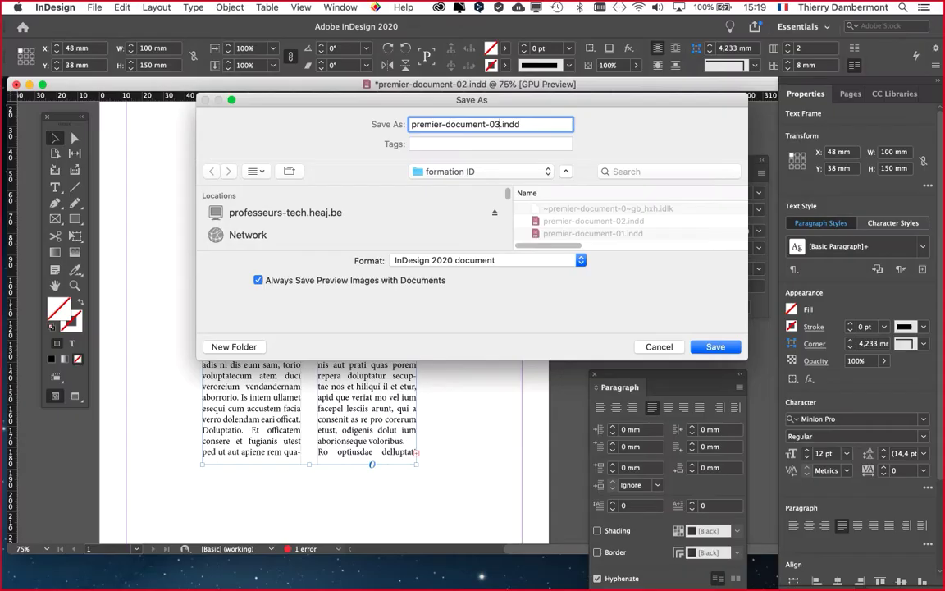
key("Return")
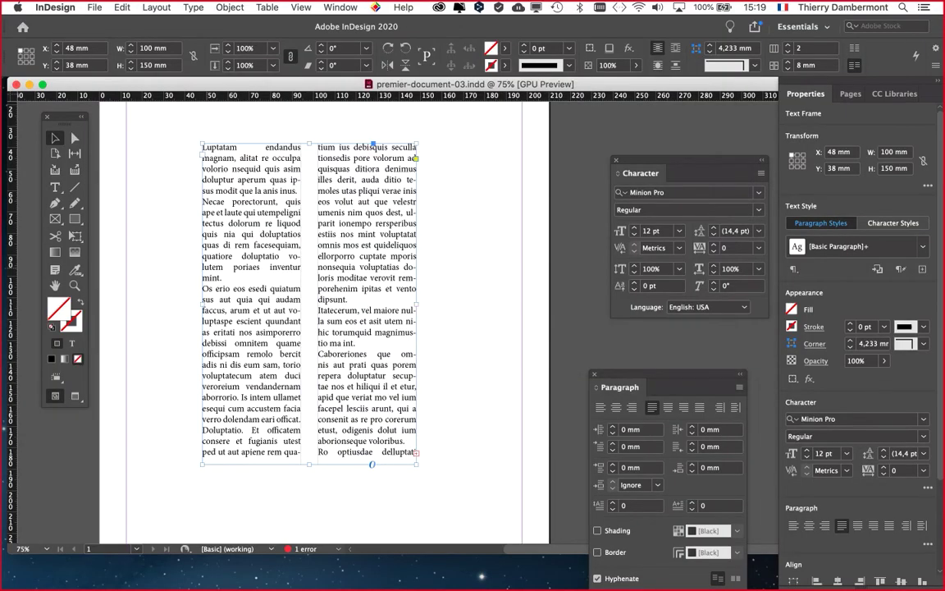
Switch the page to Preview mode with W, then bring Firefox to the front.
left_click_drag(66, 116, 78, 107)
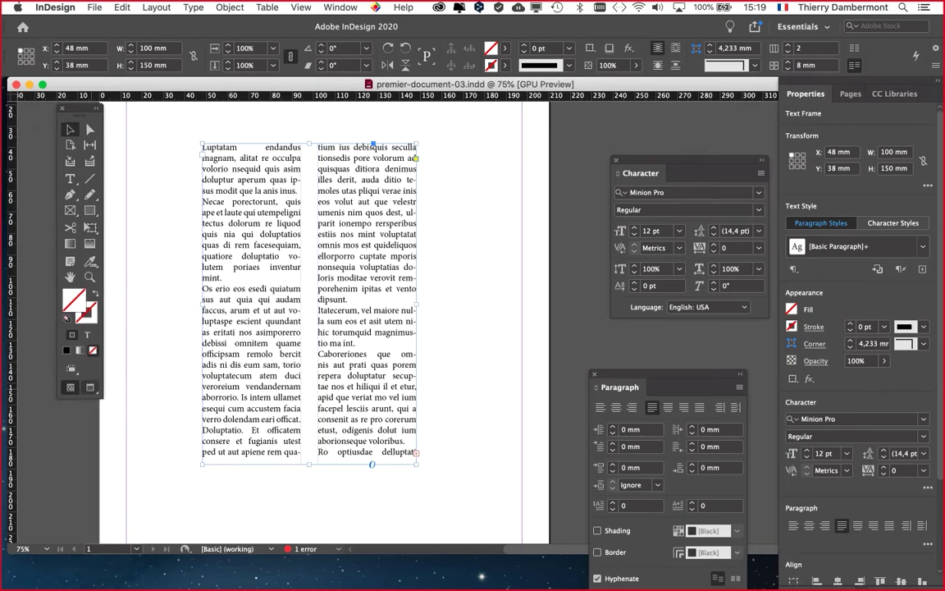
left_click(91, 388)
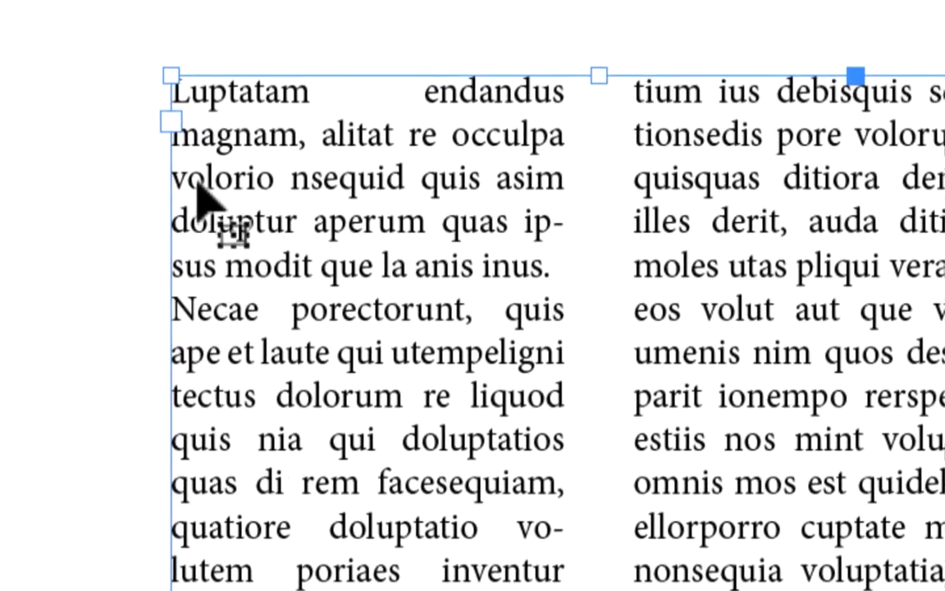
key("w")
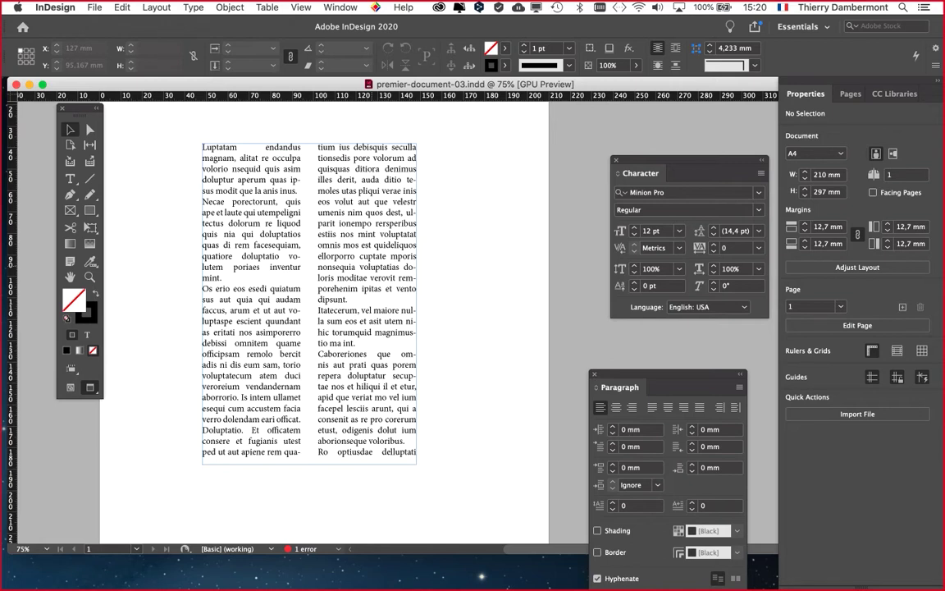
mouse_move(2, 353)
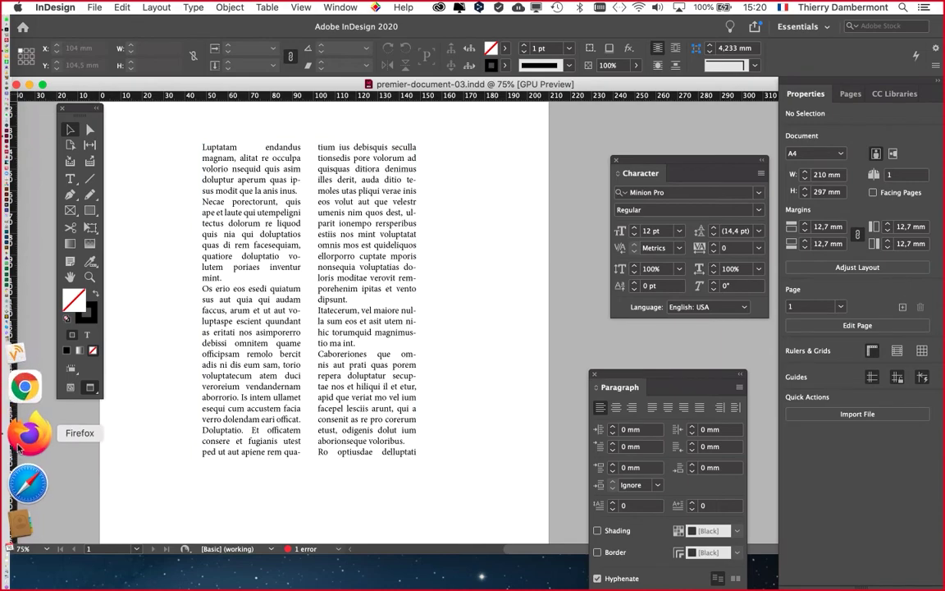
left_click(17, 445)
Search Google for 'gris typographique' in a new Firefox tab.
key("super+t")
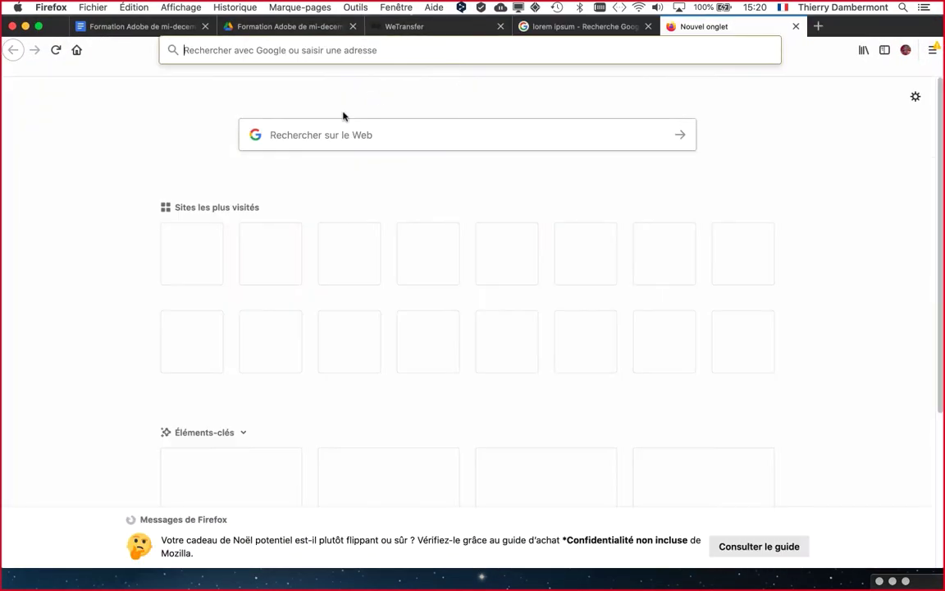
left_click(332, 128)
type("gris typogra")
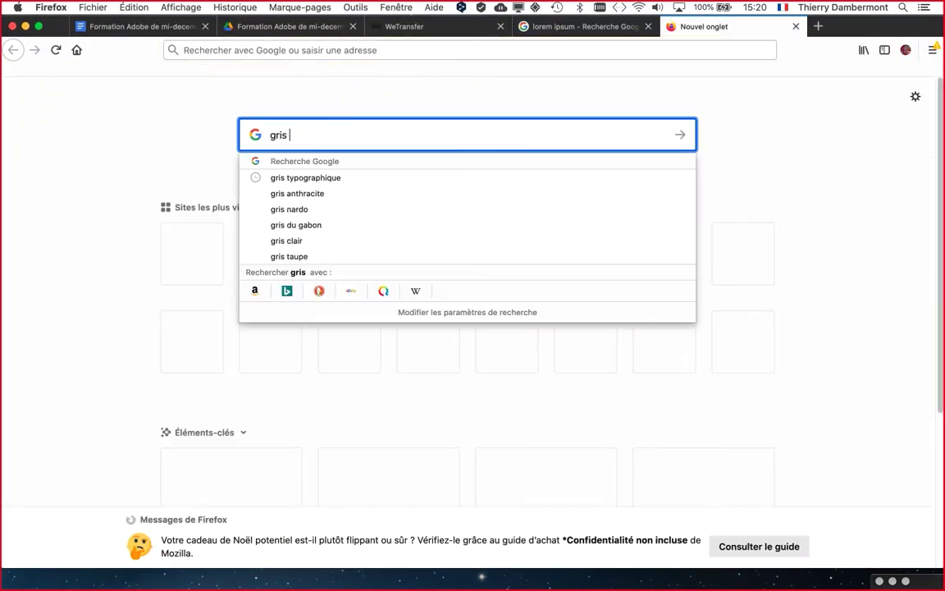
type("phique")
key("Return")
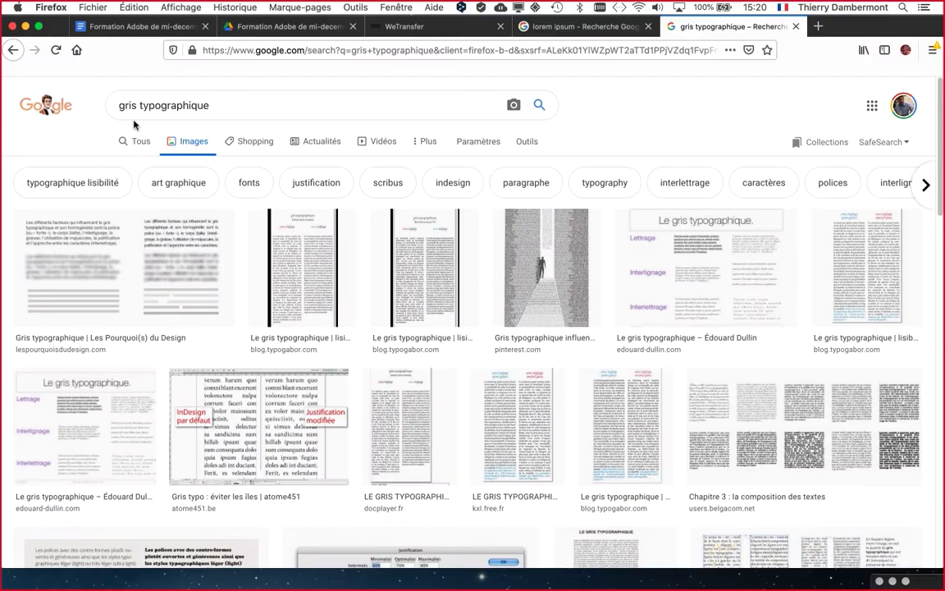
Open the Times typographic-grey comparison image on its own, then return to InDesign.
left_click(302, 259)
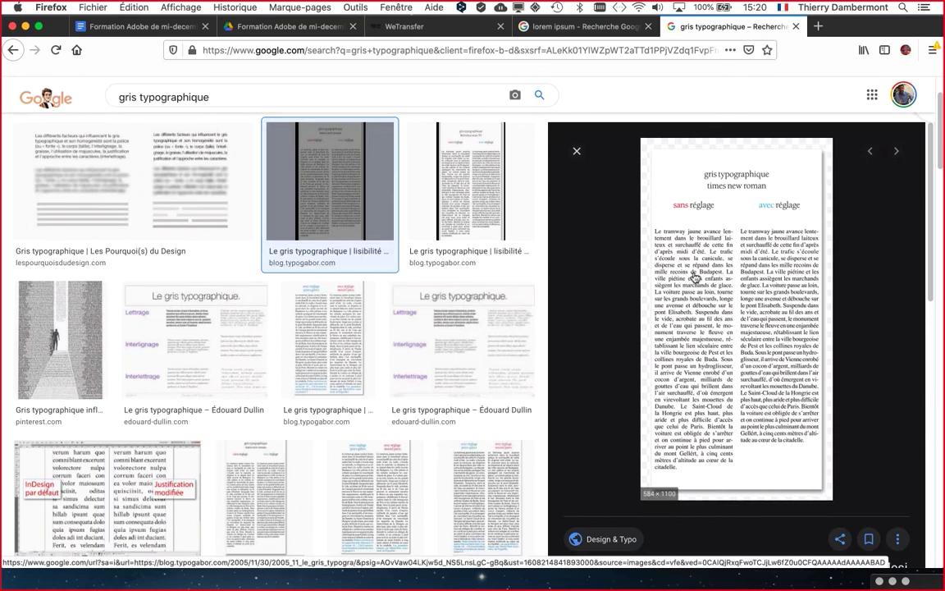
right_click(698, 277)
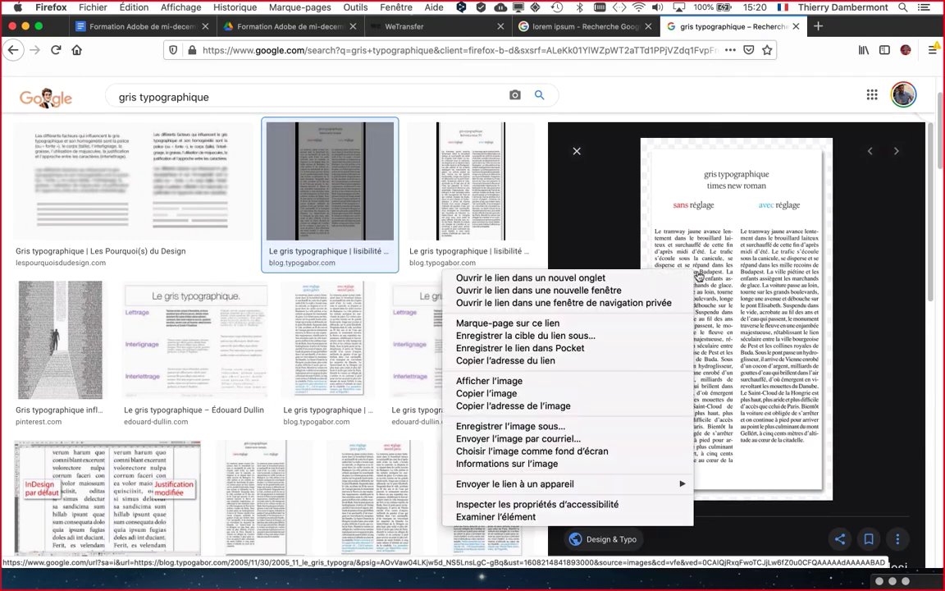
left_click(534, 381)
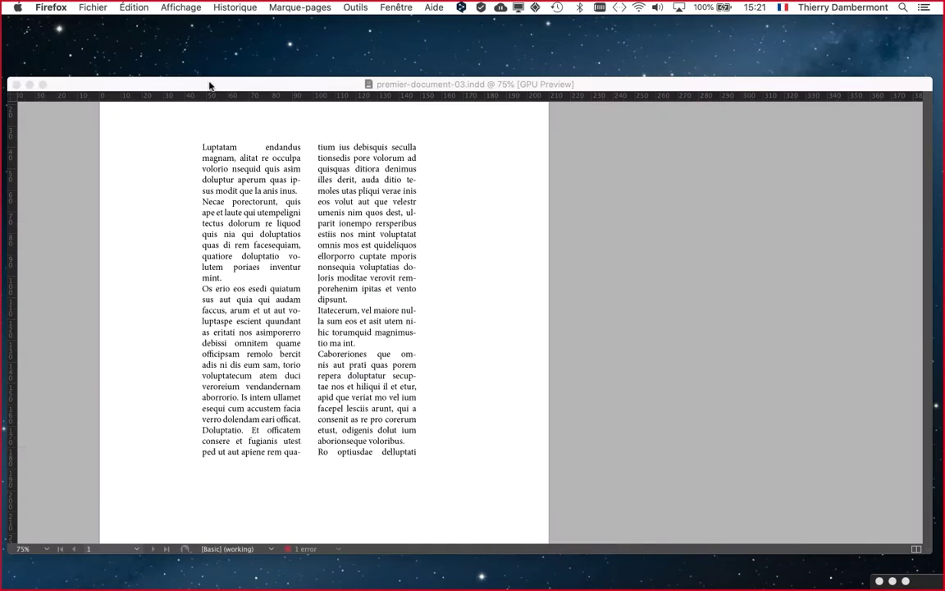
left_click(210, 86)
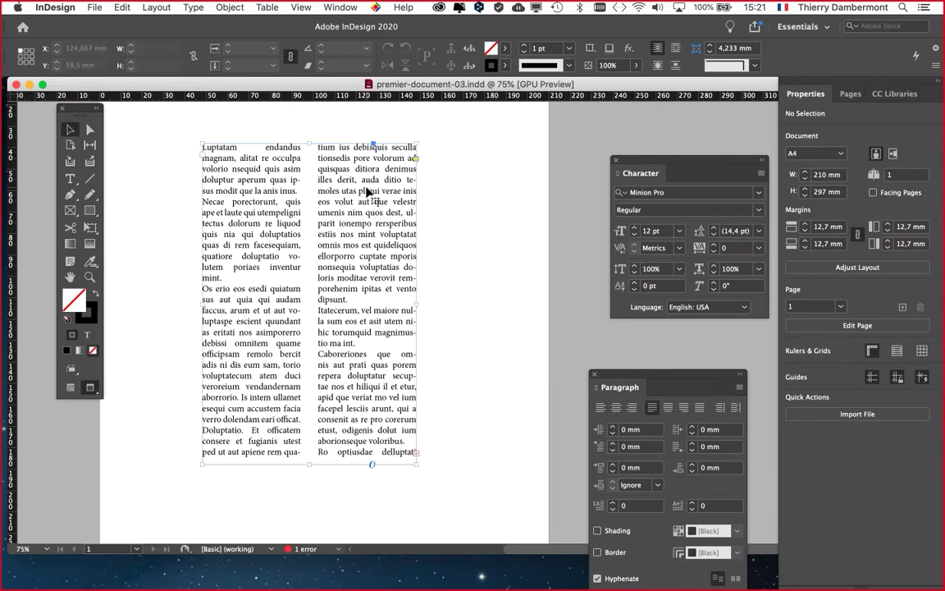
Select the body text frame, then move the Character panel bottom-left and the Paragraph panel beside the frame.
left_click(367, 190)
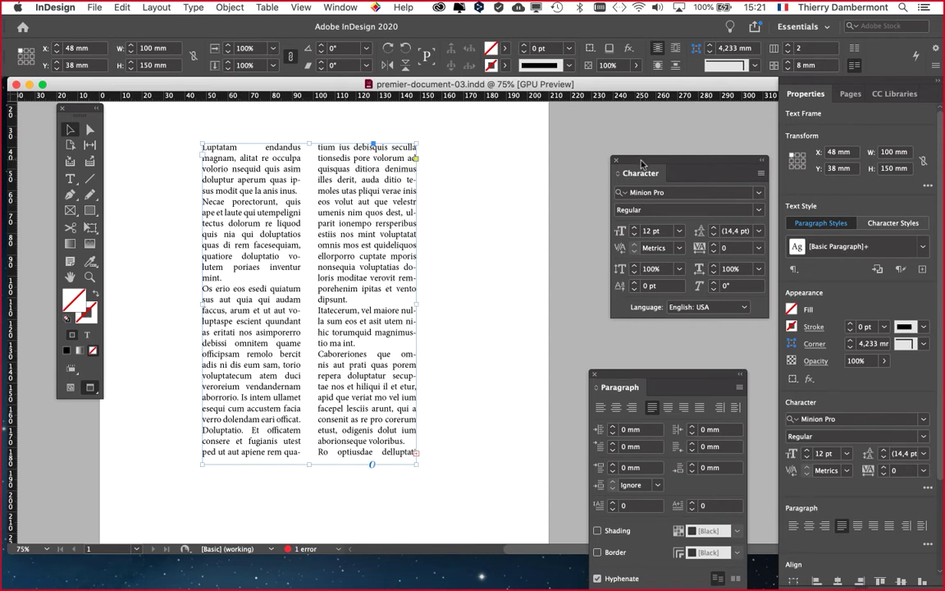
left_click_drag(642, 164, 82, 506)
left_click_drag(596, 379, 447, 143)
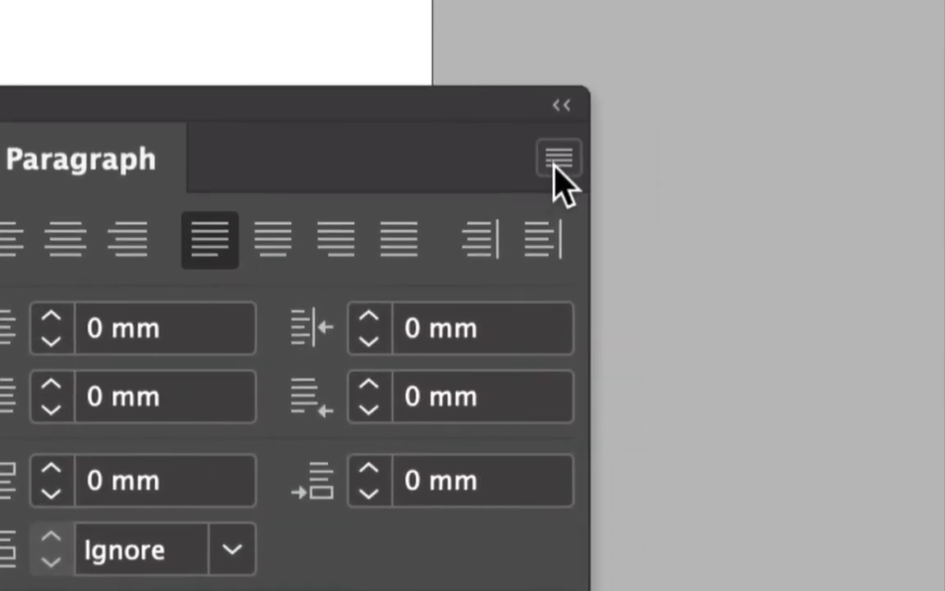
Open Justification from the Paragraph panel menu, showing word spacing 80/100/133%.
left_click(558, 159)
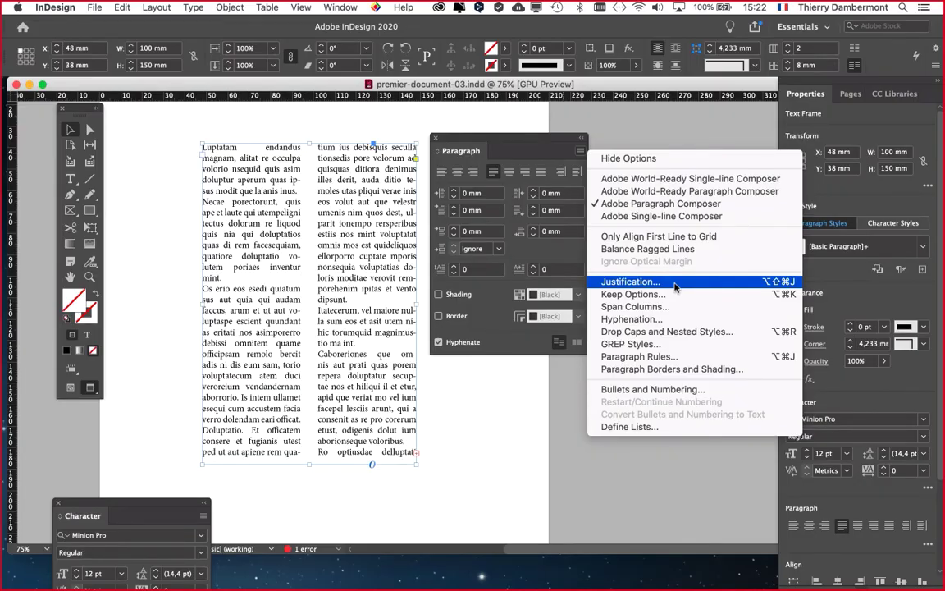
left_click(674, 284)
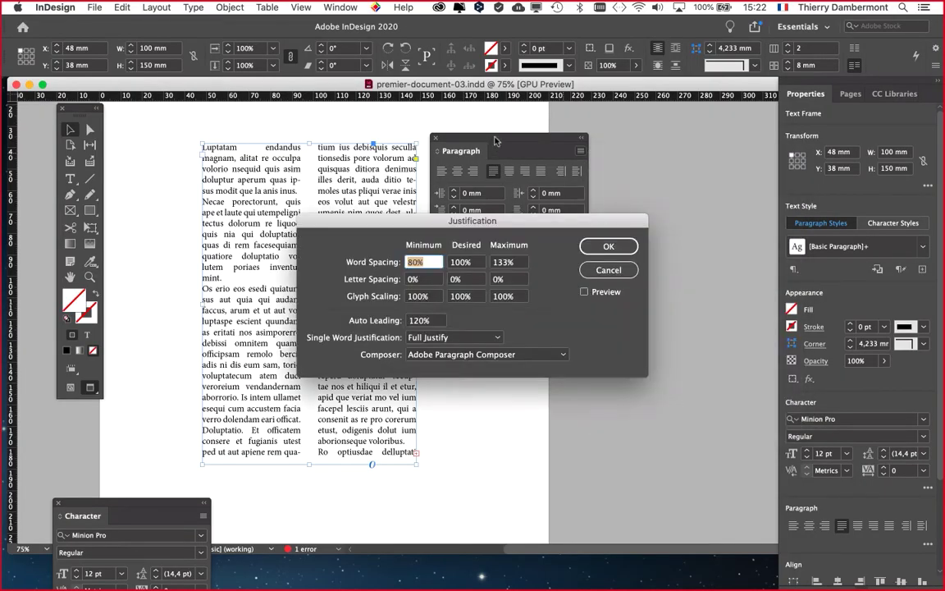
Enter letter spacing of −15% minimum, 0% desired and 15% maximum in the Justification dialog.
left_click_drag(428, 219, 577, 63)
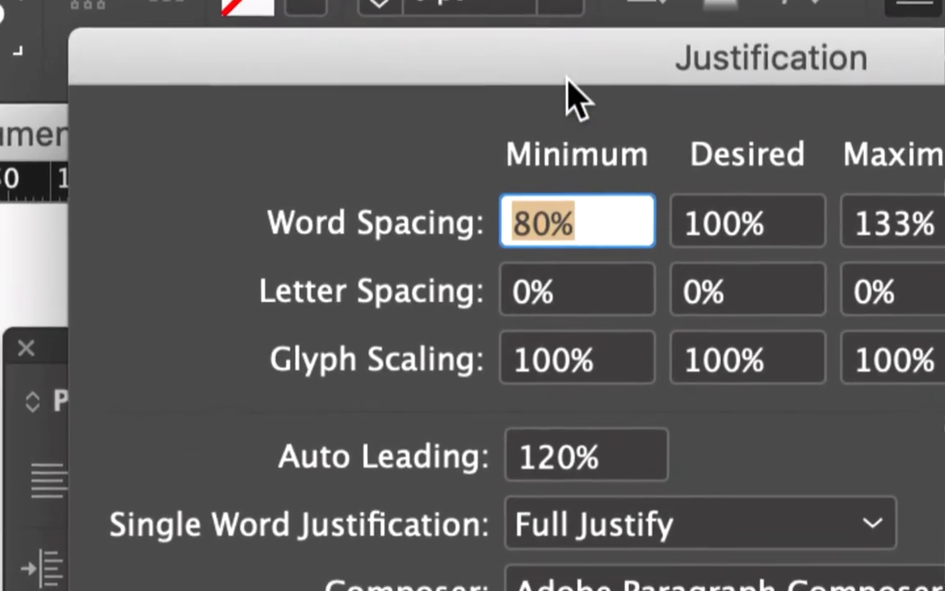
left_click_drag(574, 99, 574, 168)
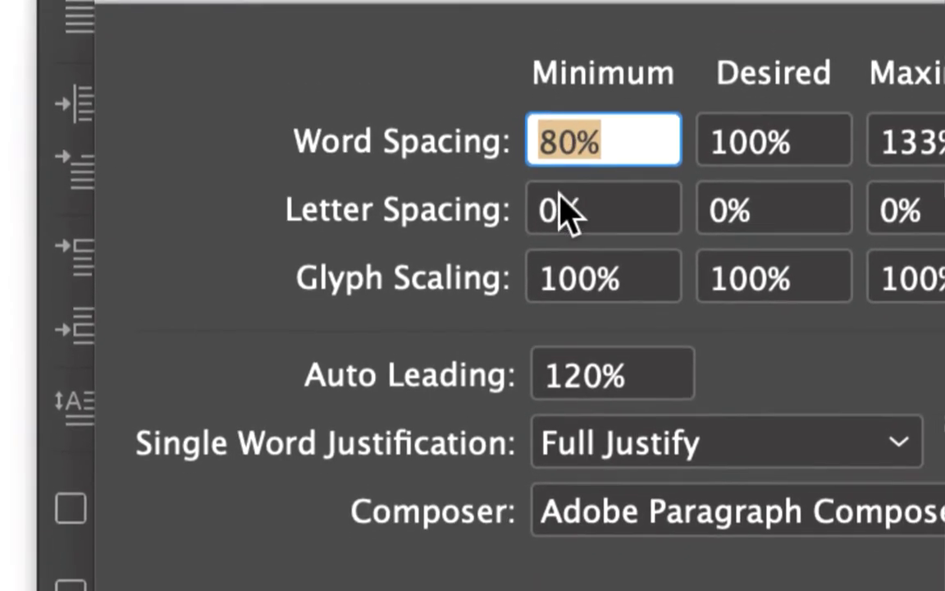
double_click(546, 195)
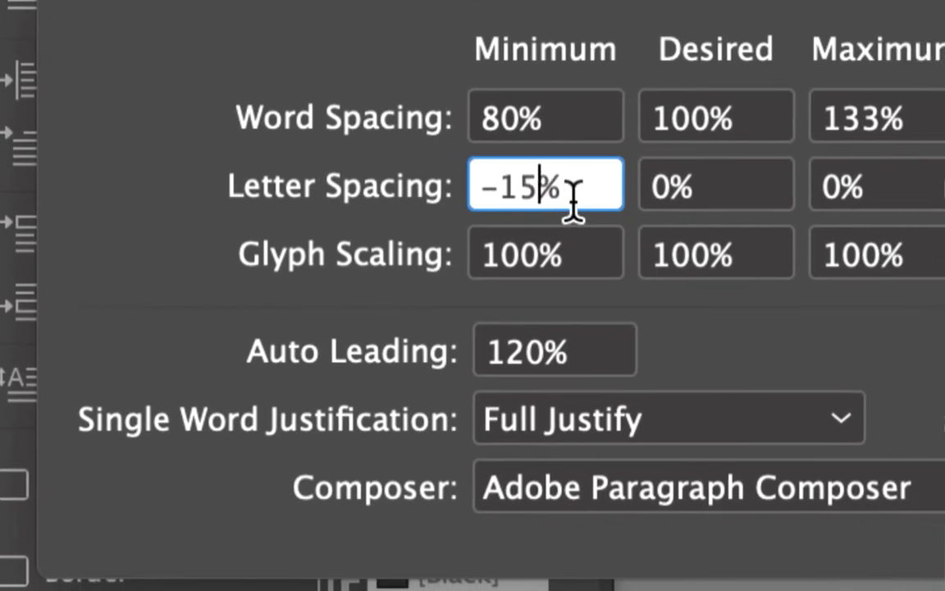
double_click(828, 196)
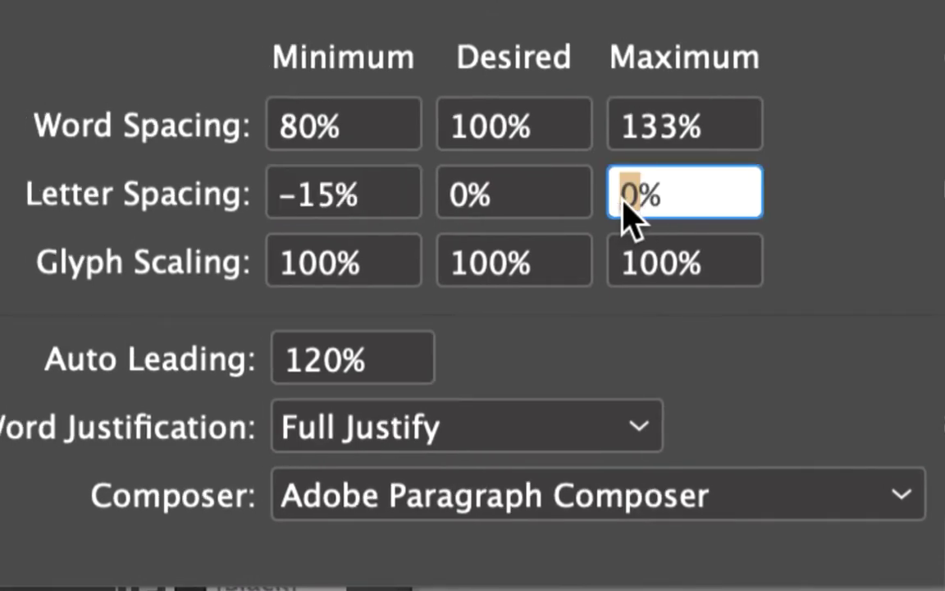
type("15")
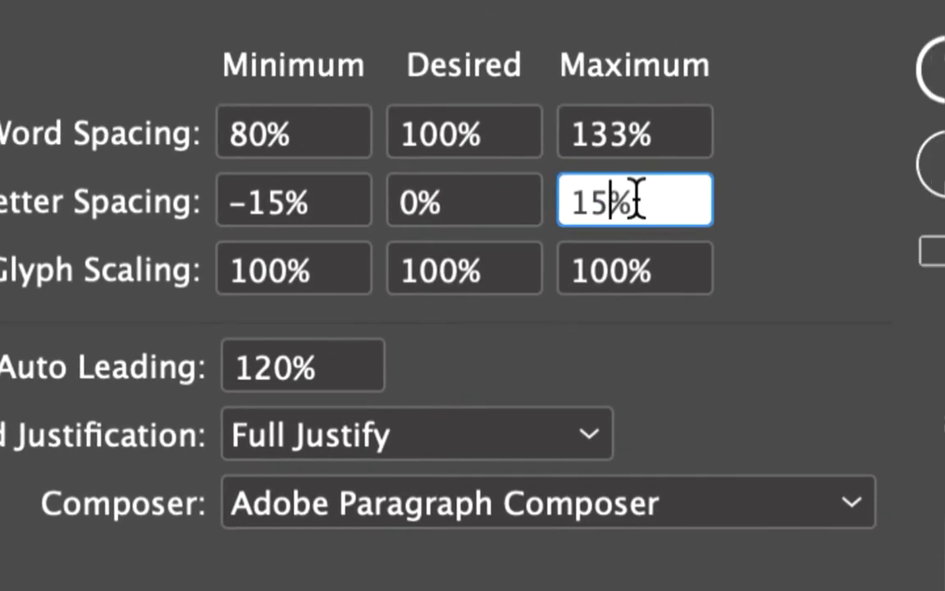
left_click(650, 199)
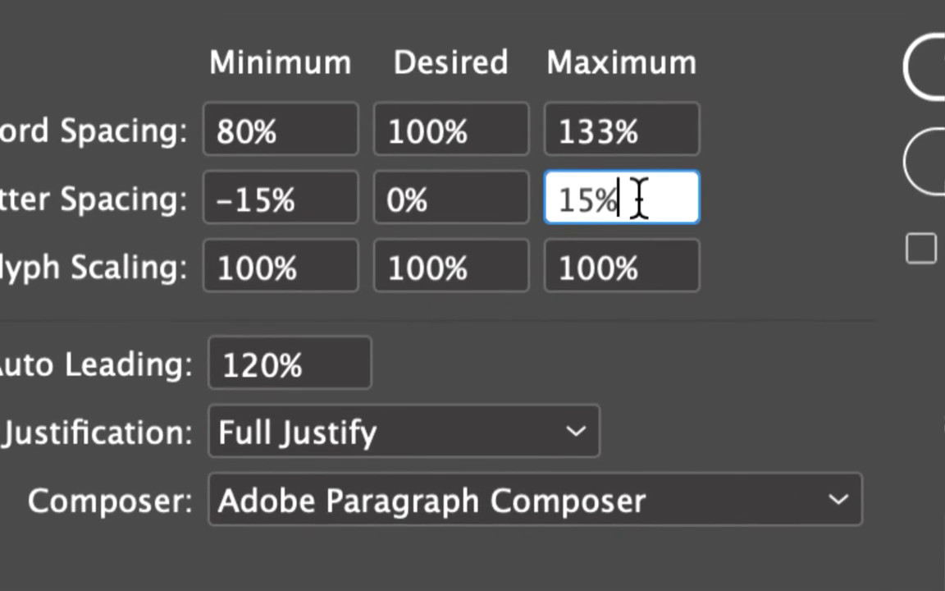
key("Tab")
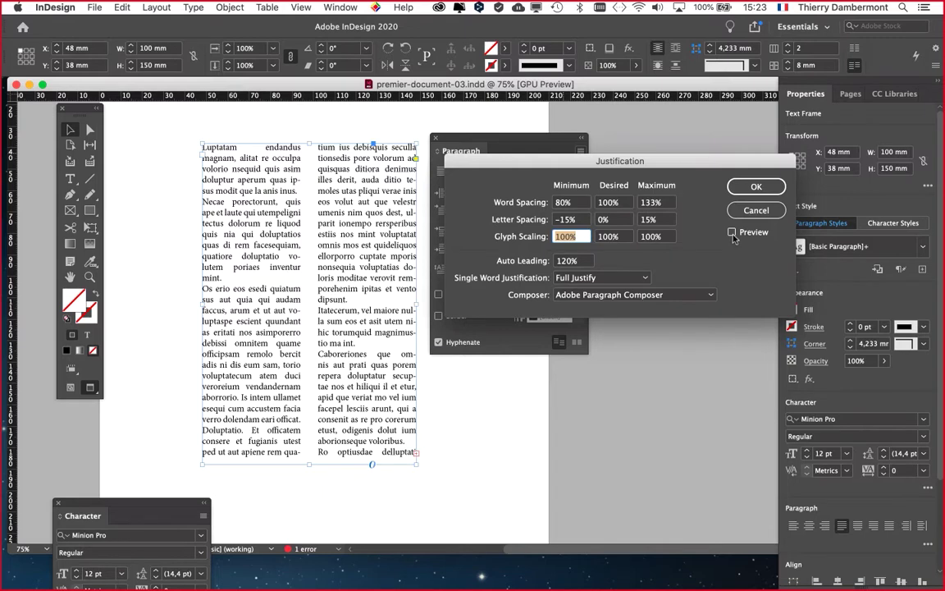
Toggle Preview to compare the −15/0/15% letter spacing with the old spacing, leaving Preview on.
left_click(732, 233)
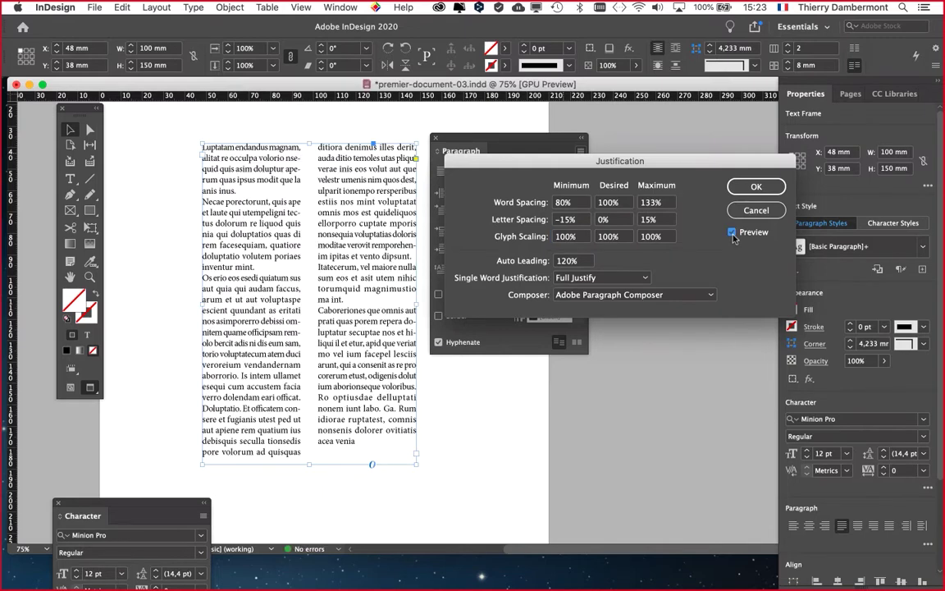
left_click(731, 233)
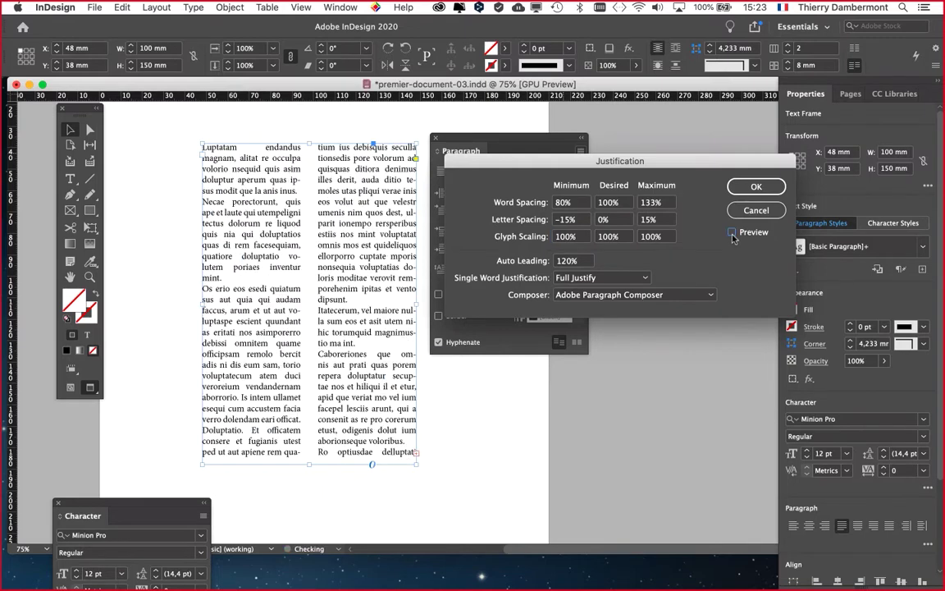
left_click(732, 233)
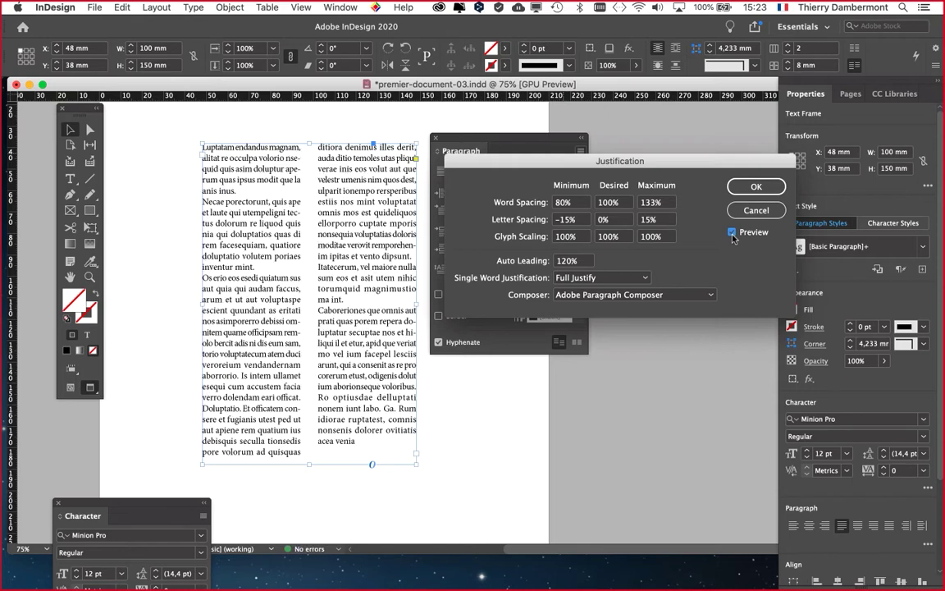
left_click_drag(715, 163, 244, 144)
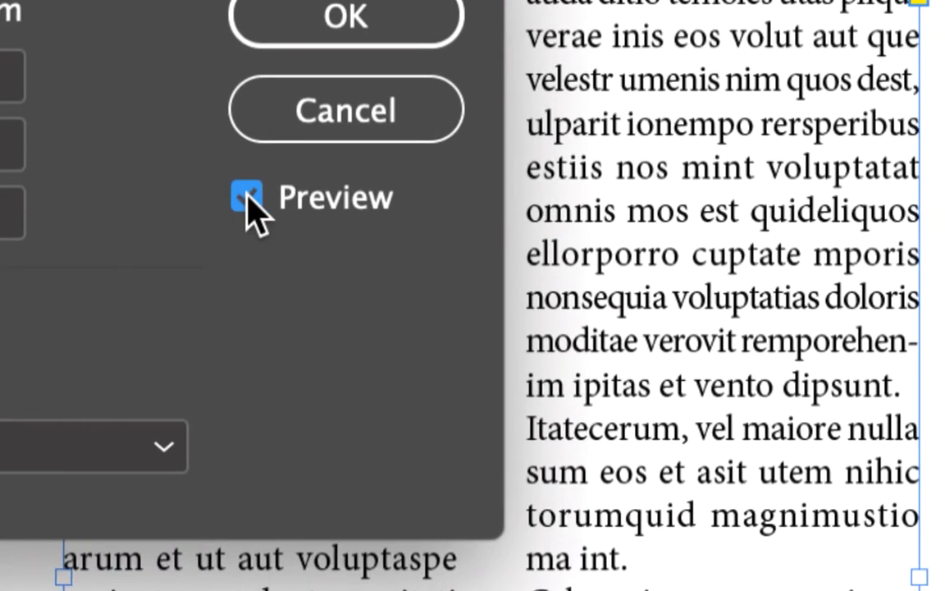
left_click(260, 416)
left_click(260, 415)
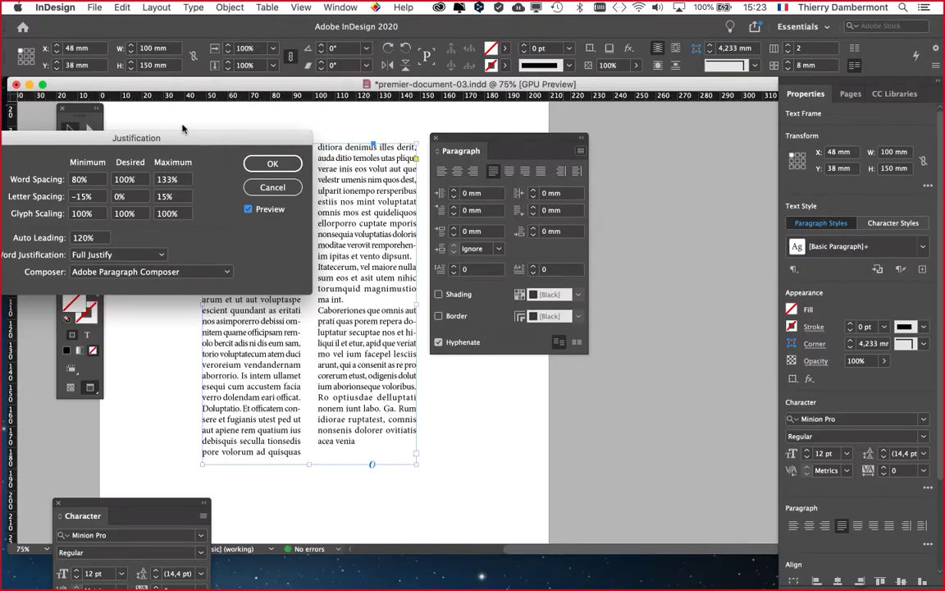
left_click_drag(157, 138, 625, 107)
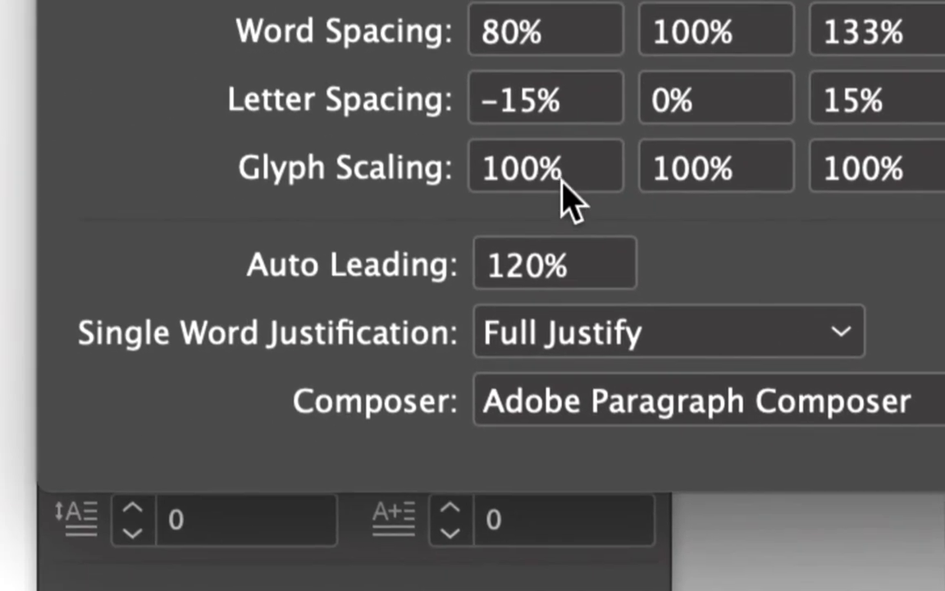
Verify glyph scaling stays 100% and letter spacing reads −15/0/15%, then confirm with OK.
left_click(562, 179)
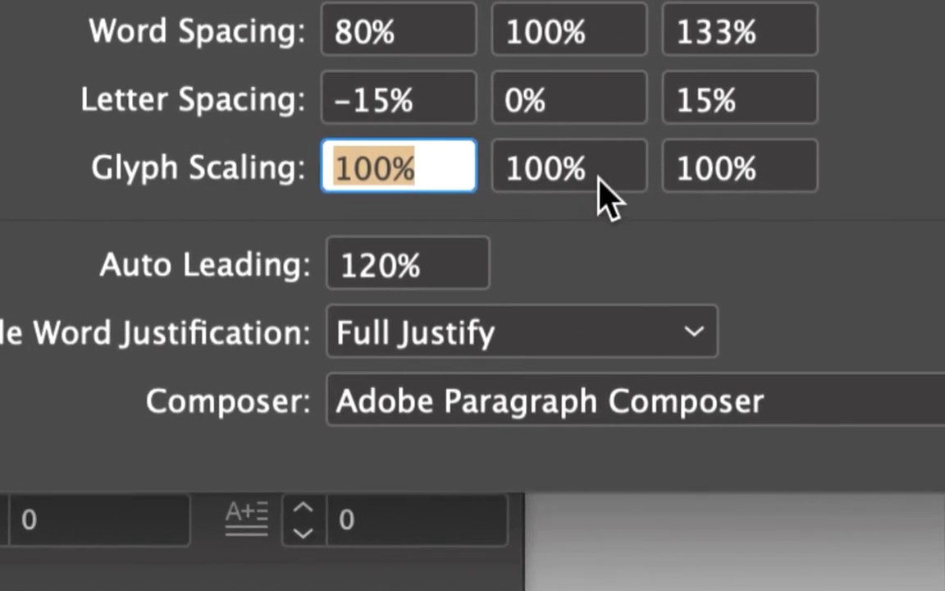
left_click(486, 180)
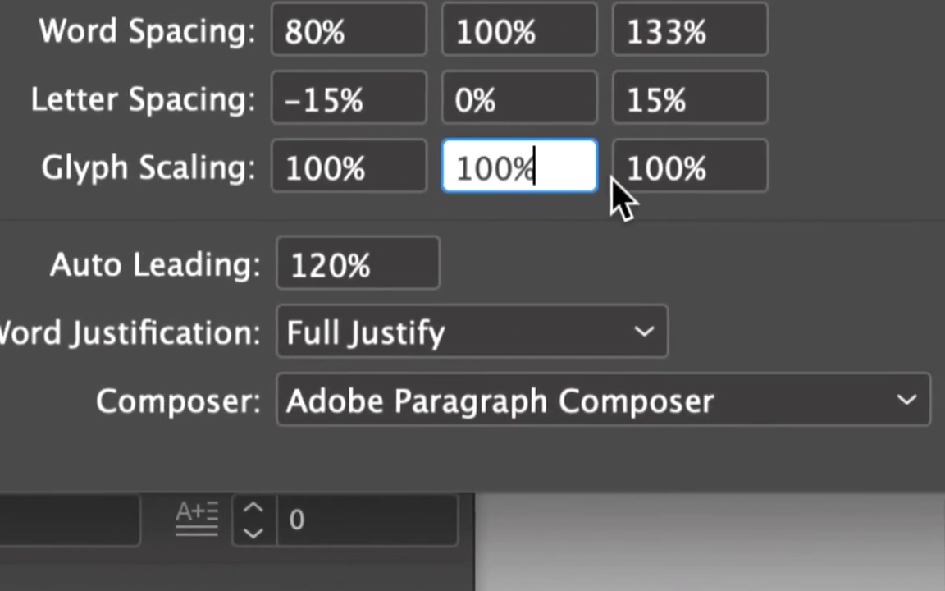
left_click(689, 174)
left_click_drag(365, 174, 343, 172)
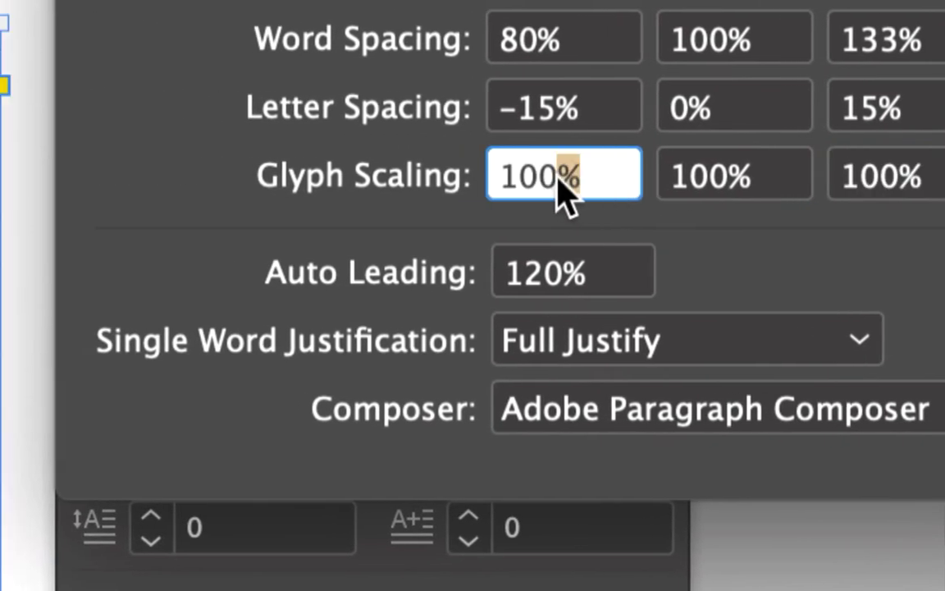
left_click_drag(558, 180, 478, 182)
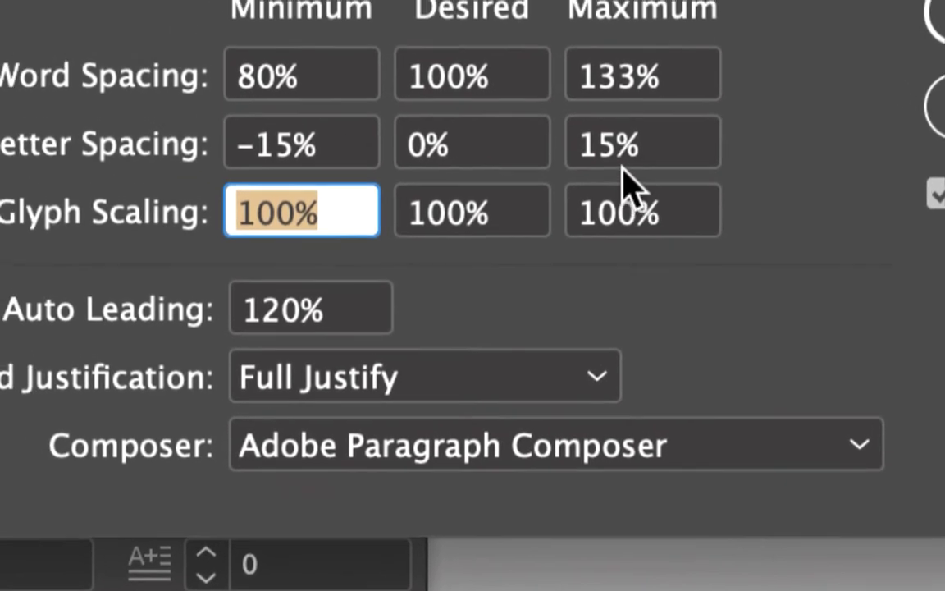
left_click(714, 106)
left_click(326, 164)
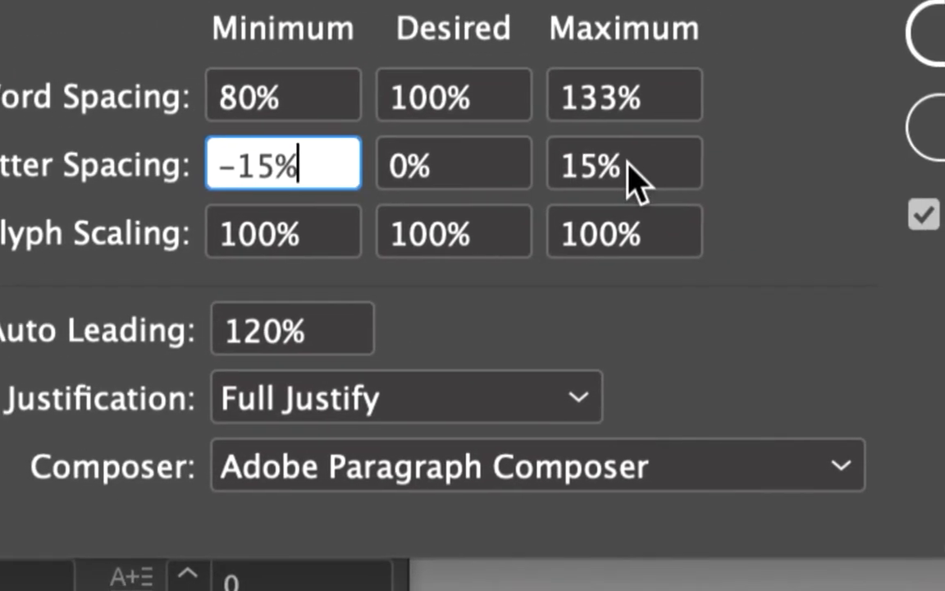
left_click(636, 176)
left_click(289, 167)
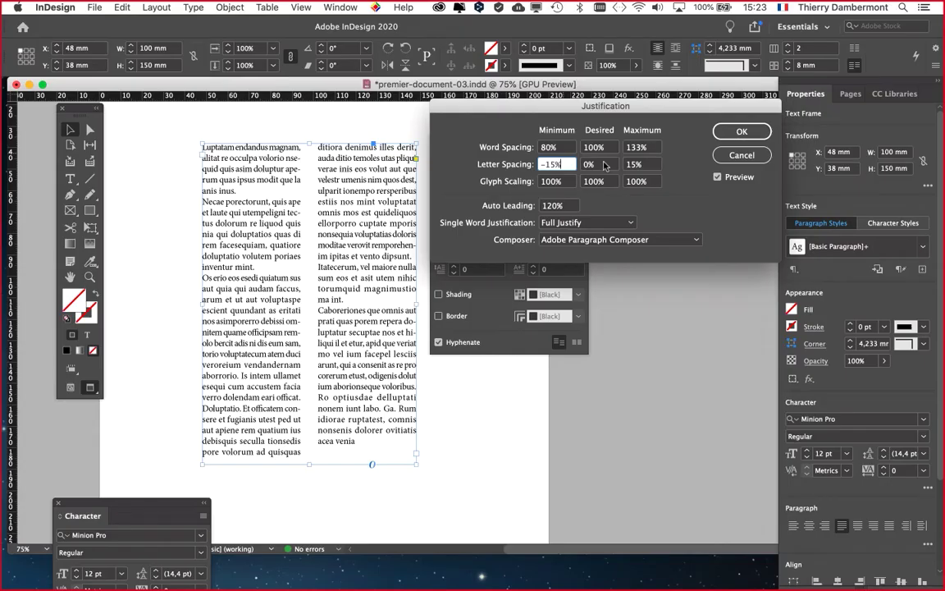
left_click(742, 132)
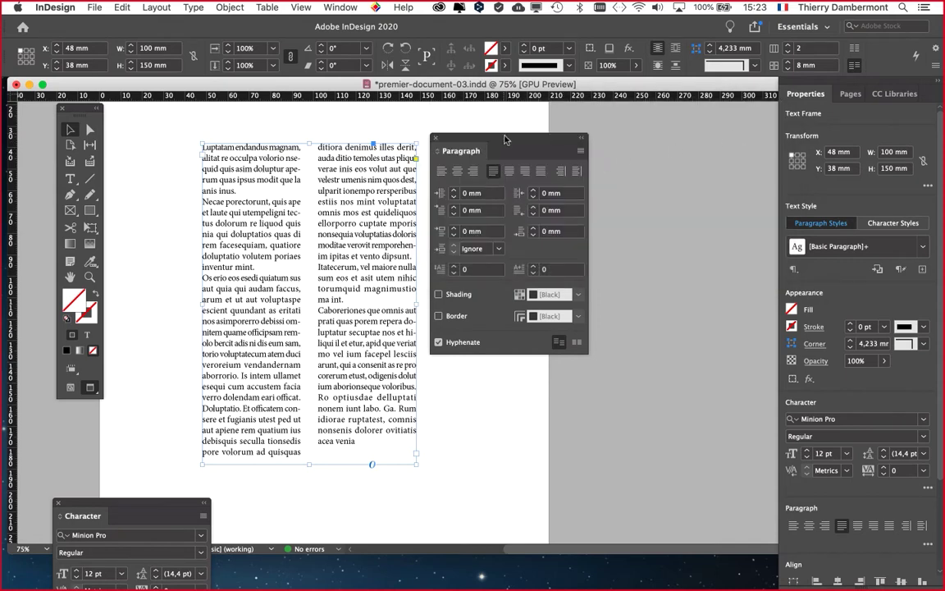
Reopen Justification from the Paragraph panel menu to confirm the −15/0/15% letter spacing.
left_click_drag(506, 139, 534, 127)
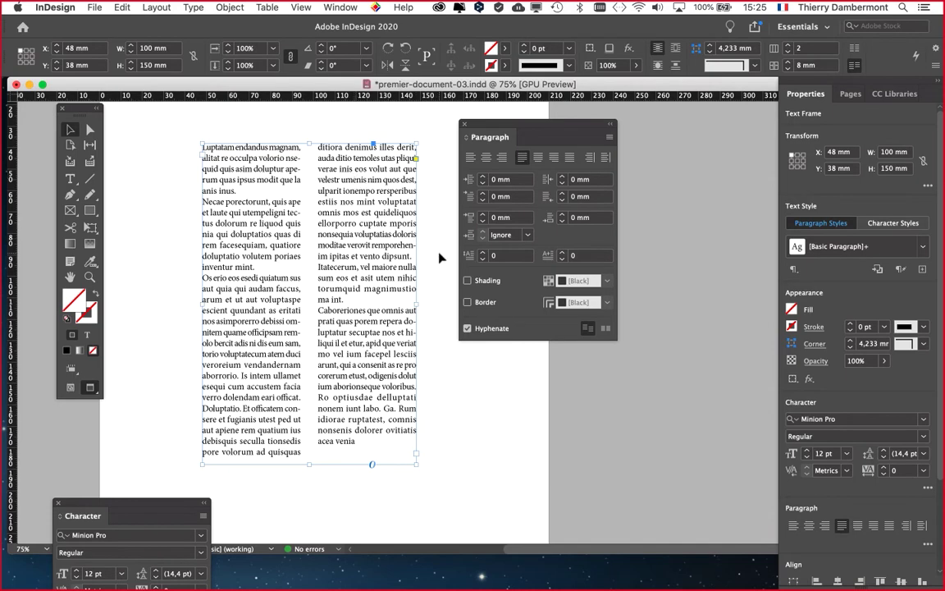
left_click(609, 137)
left_click(659, 268)
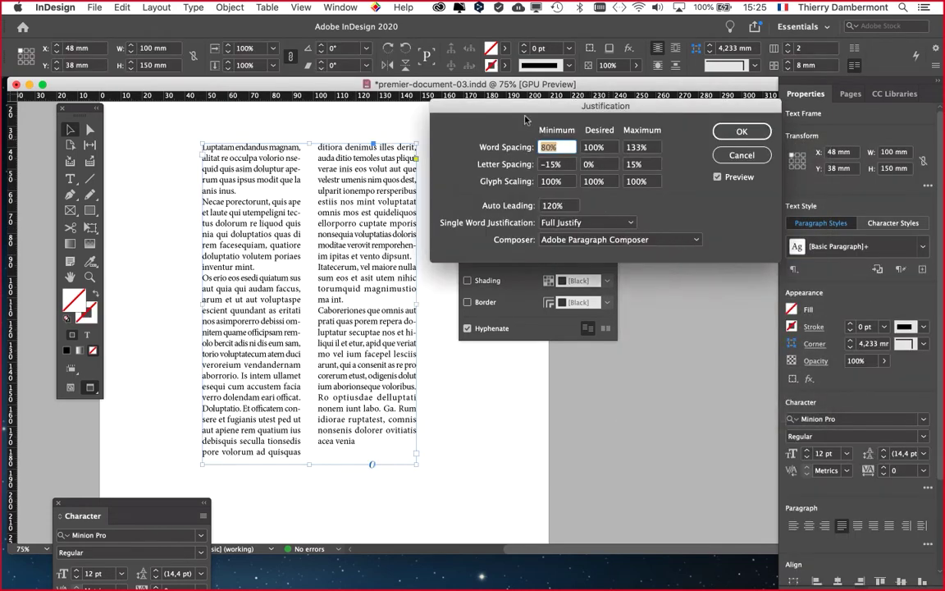
Review the Justification dialog and dismiss it with Enter, changing no spacing values.
left_click_drag(525, 143, 527, 69)
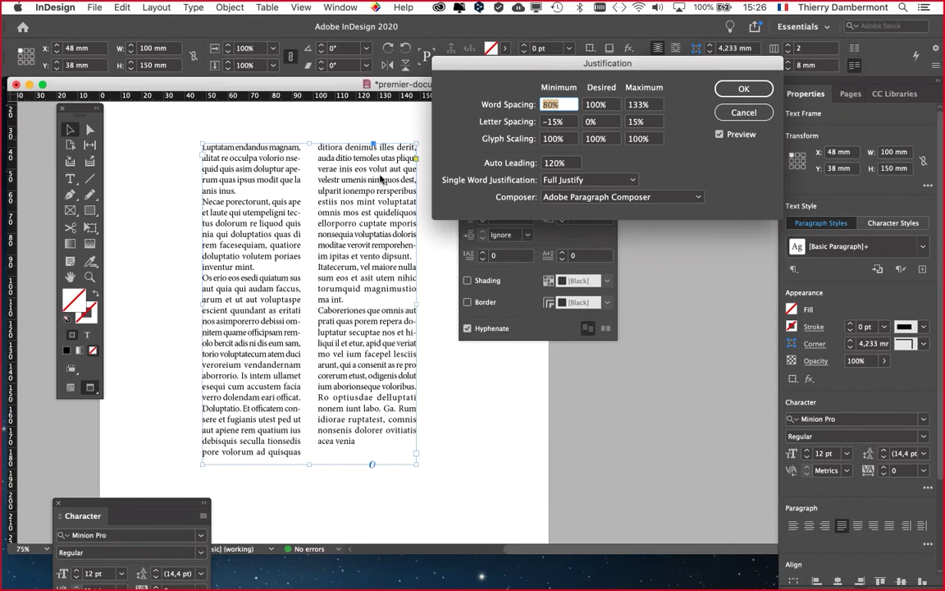
key("Return")
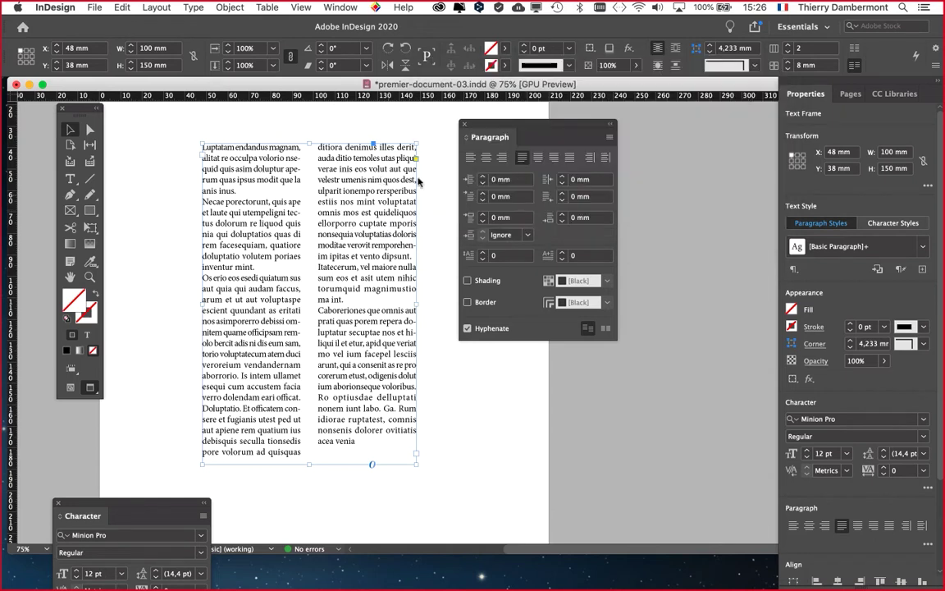
Park the Paragraph panel at the lower right and place the Character panel beside the text frame.
left_click_drag(471, 123, 501, 115)
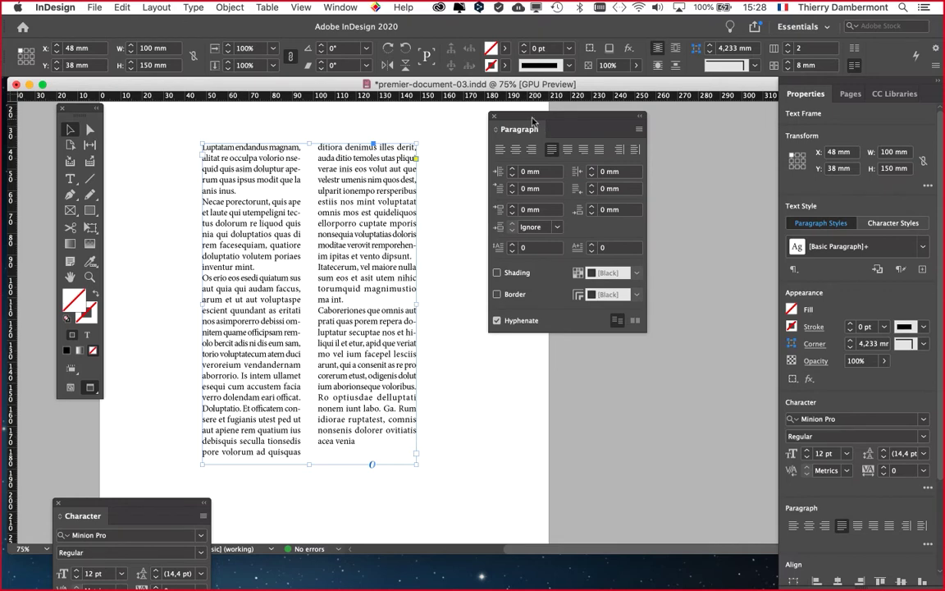
left_click_drag(532, 122, 518, 116)
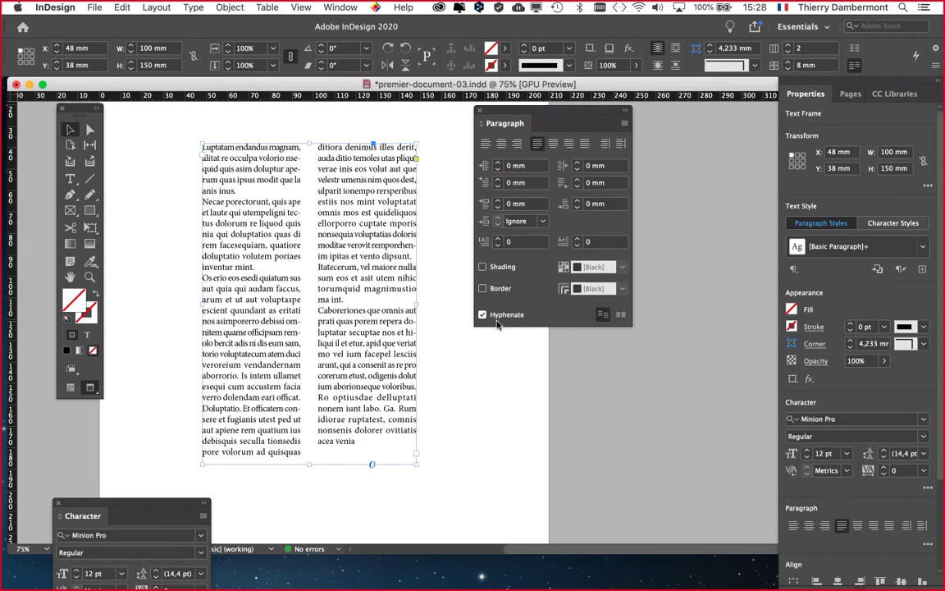
left_click_drag(499, 113, 618, 476)
left_click_drag(89, 502, 493, 143)
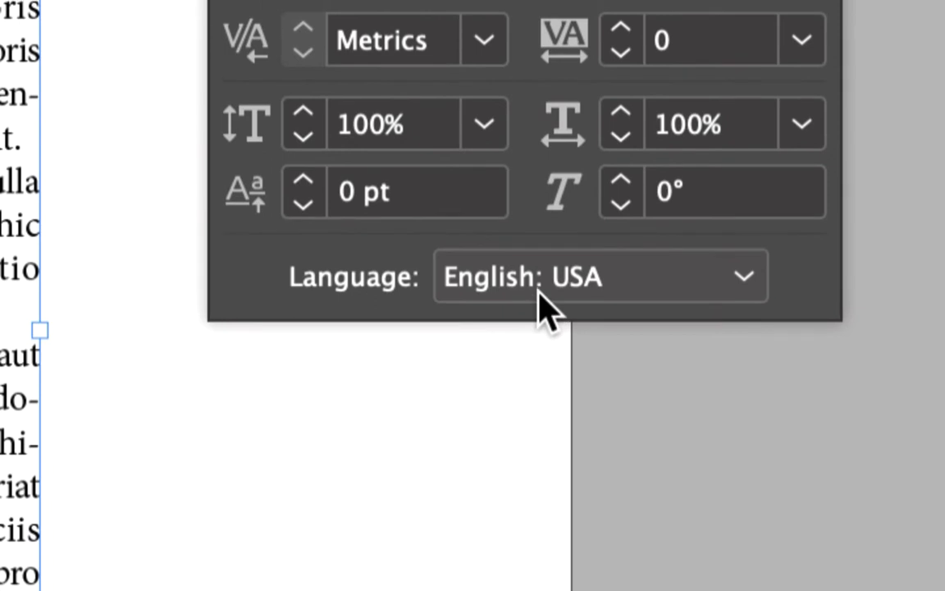
Change the body text language from English: USA to [No Language] in the Character panel.
left_click(543, 307)
scroll(543, 316, "up", 5)
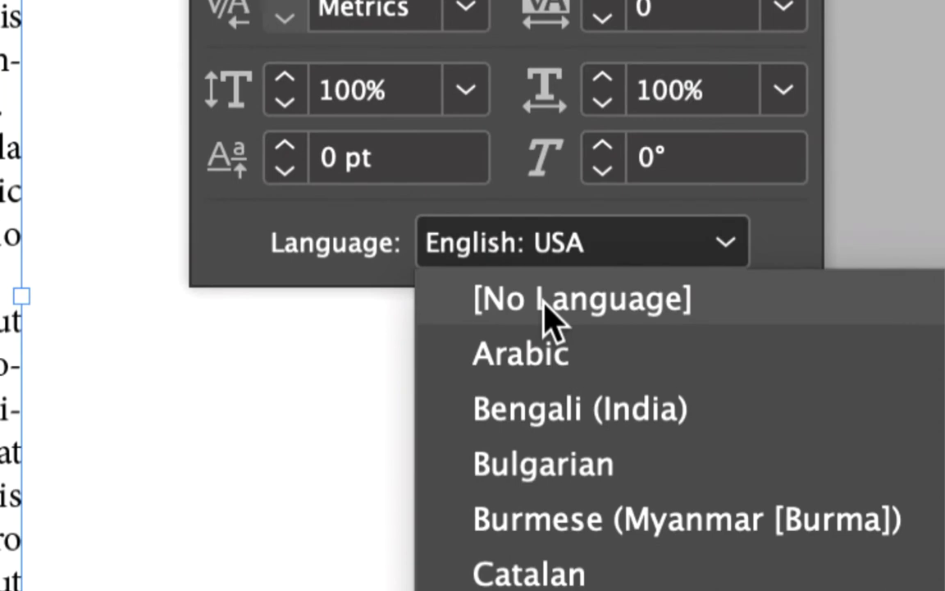
left_click(548, 316)
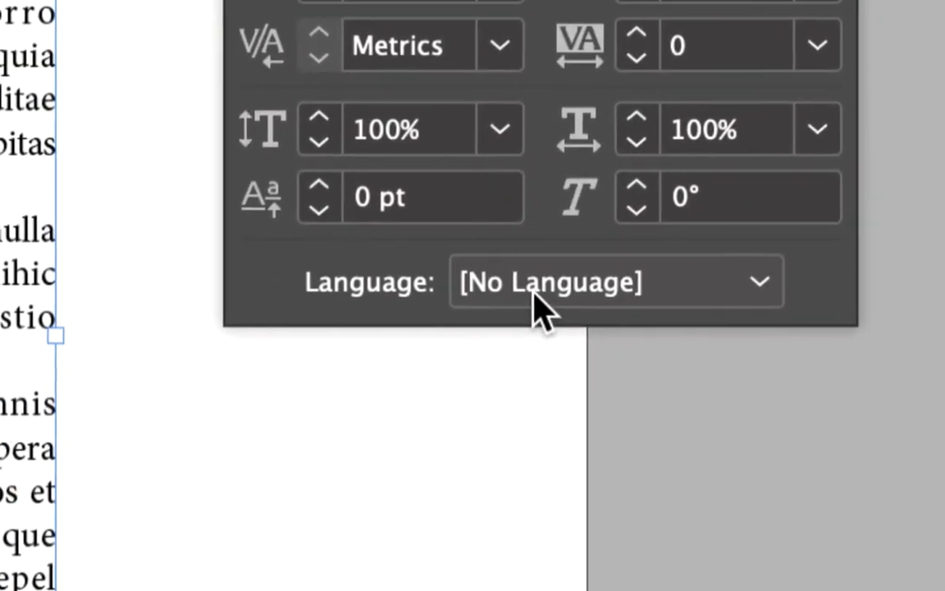
left_click(534, 293)
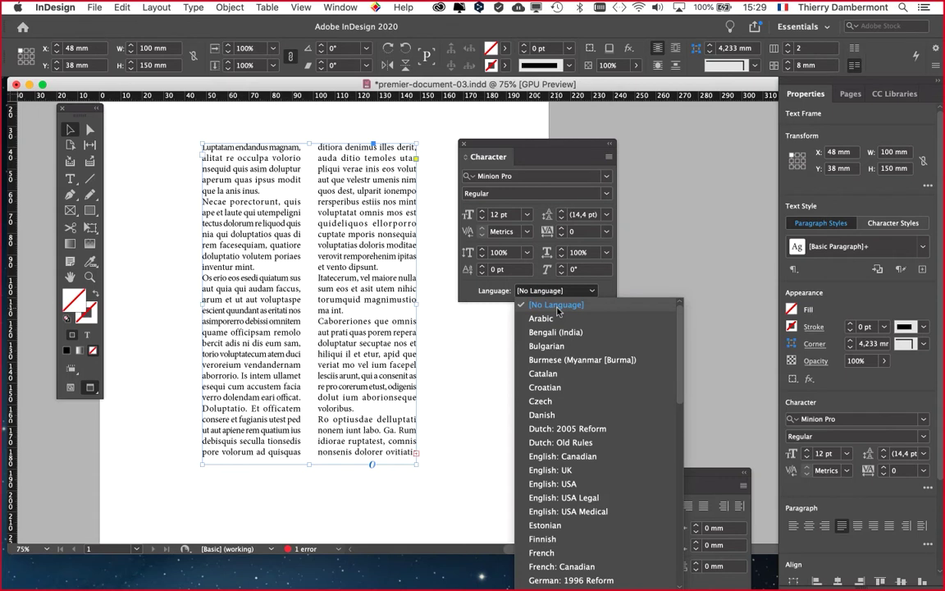
left_click(557, 307)
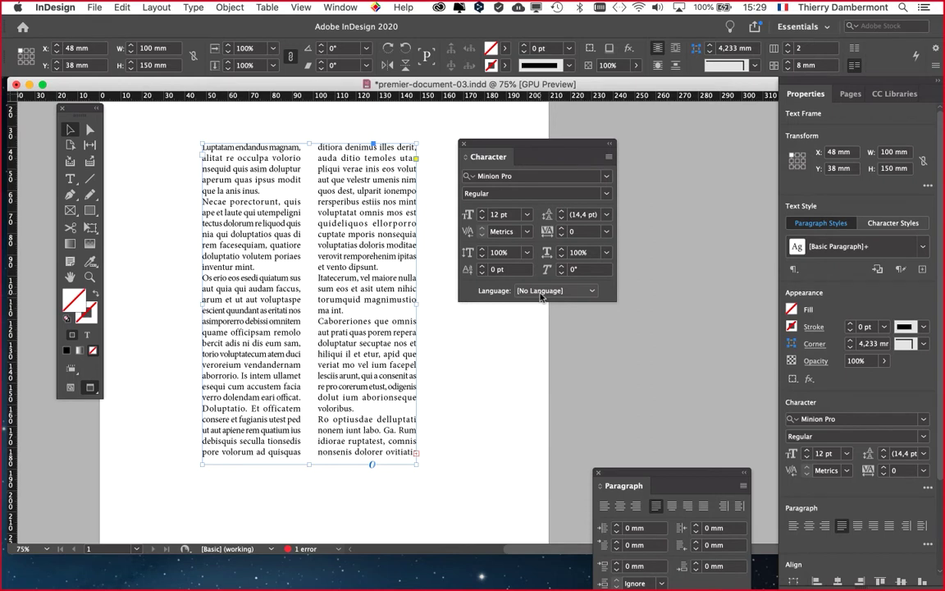
In a new Firefox tab, Google 'antidote corecteur' and open the antidote.info result.
mouse_move(12, 447)
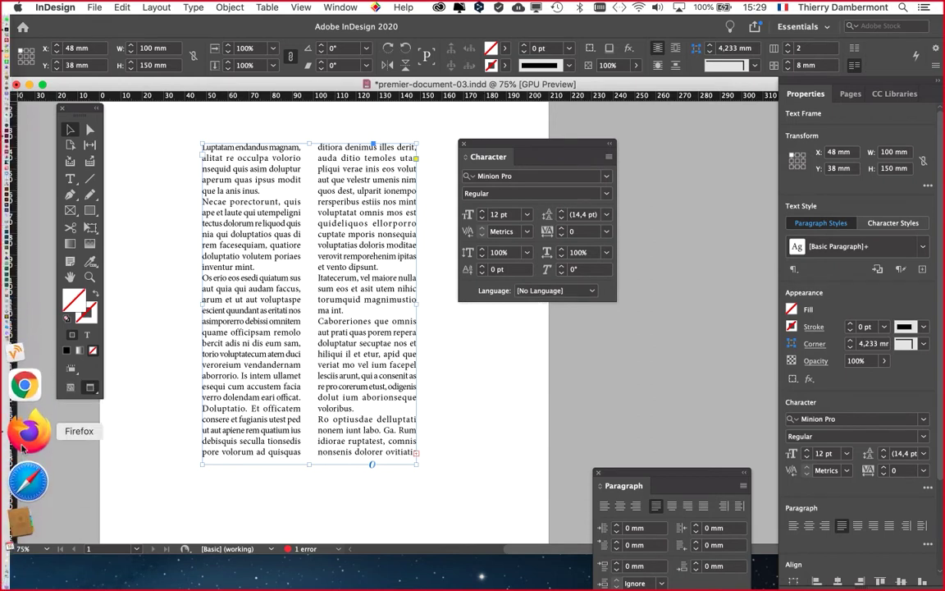
left_click(24, 443)
key("super+t")
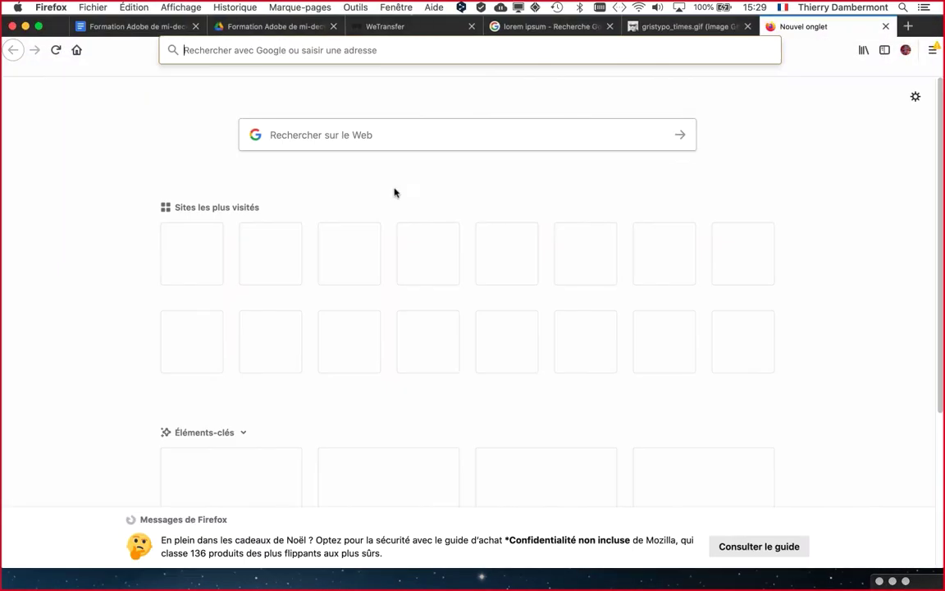
left_click(335, 139)
type("ant")
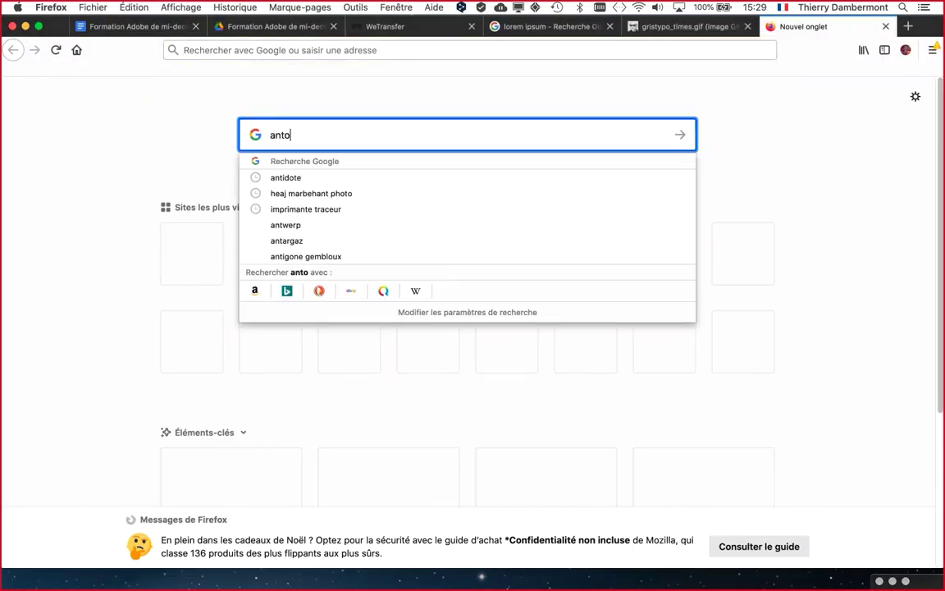
type("idote")
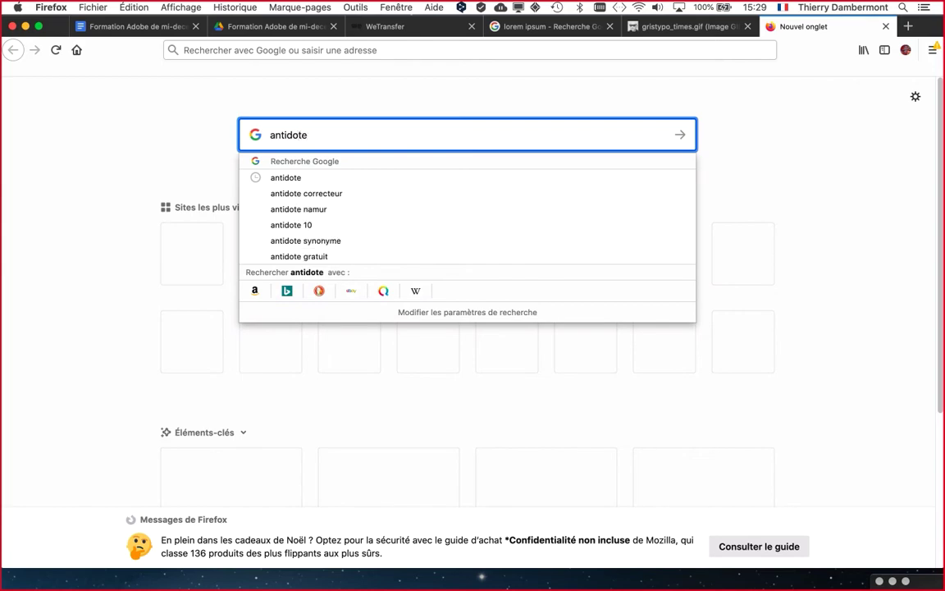
type(" corecteur")
key("Return")
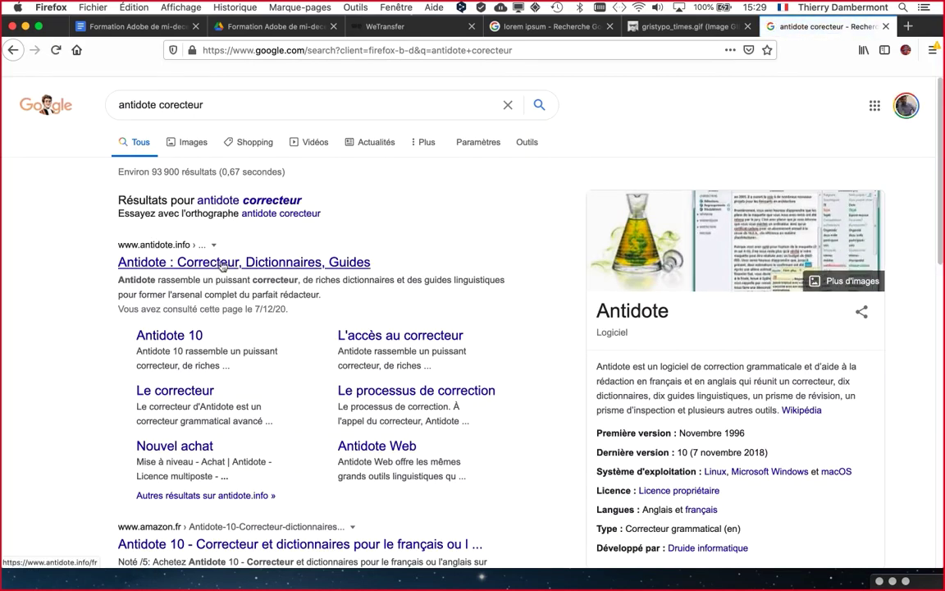
left_click(222, 264)
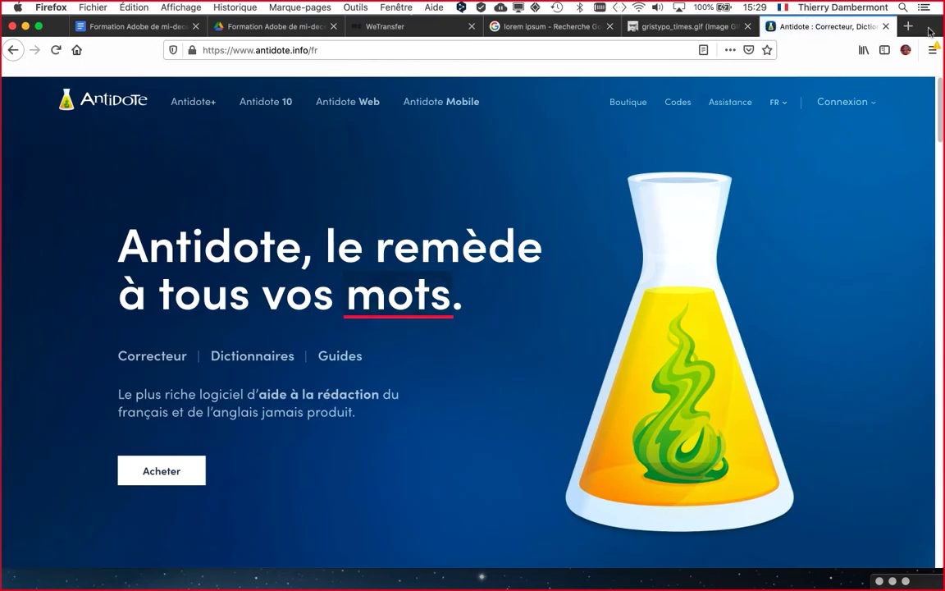
Search 'prolexis' in a new tab and open the ProLexis website.
left_click(908, 27)
left_click(323, 136)
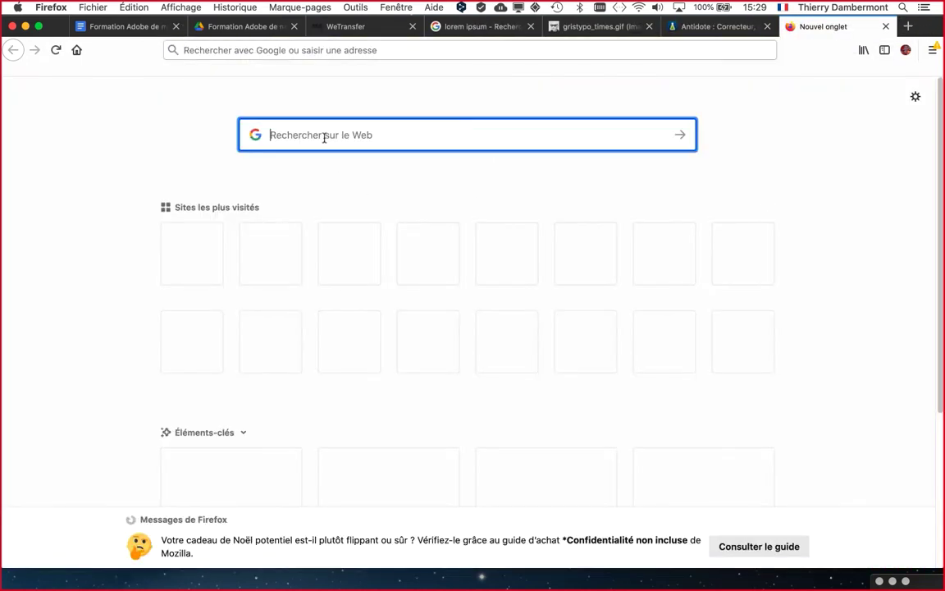
type("prolexis")
key("Return")
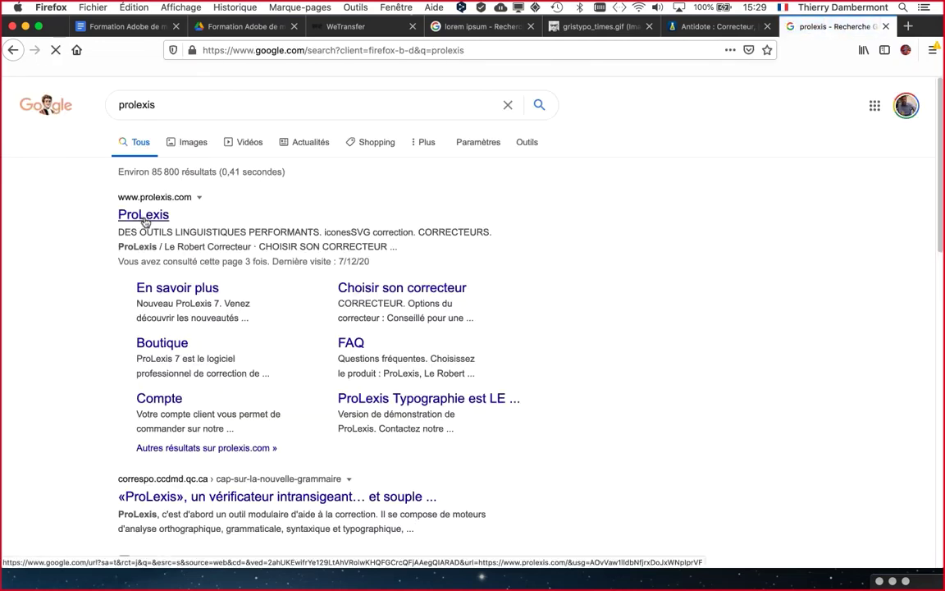
left_click(144, 214)
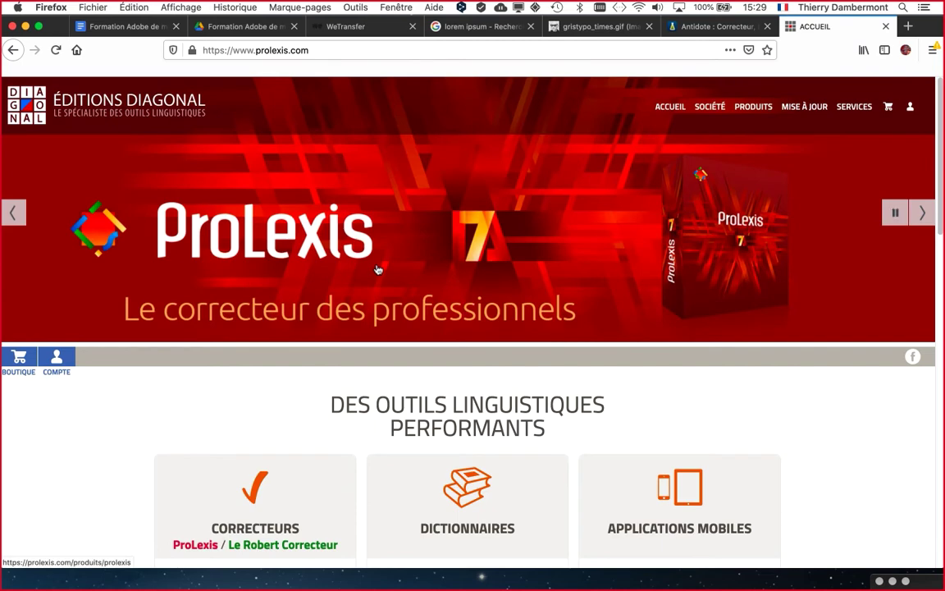
Compare the Antidote and ProLexis tabs, then minimize Firefox and return to InDesign.
left_click(697, 29)
left_click(818, 28)
left_click(712, 28)
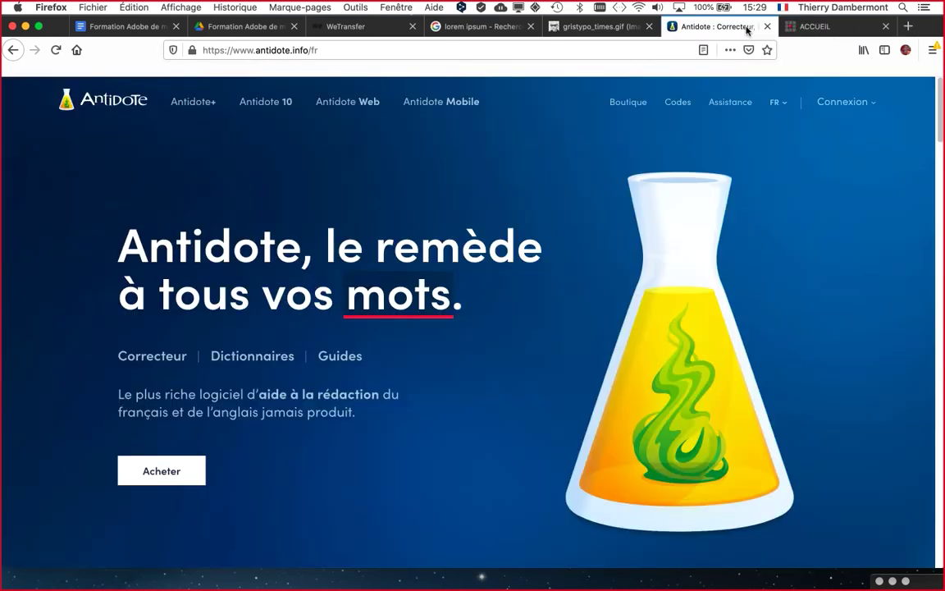
left_click(818, 28)
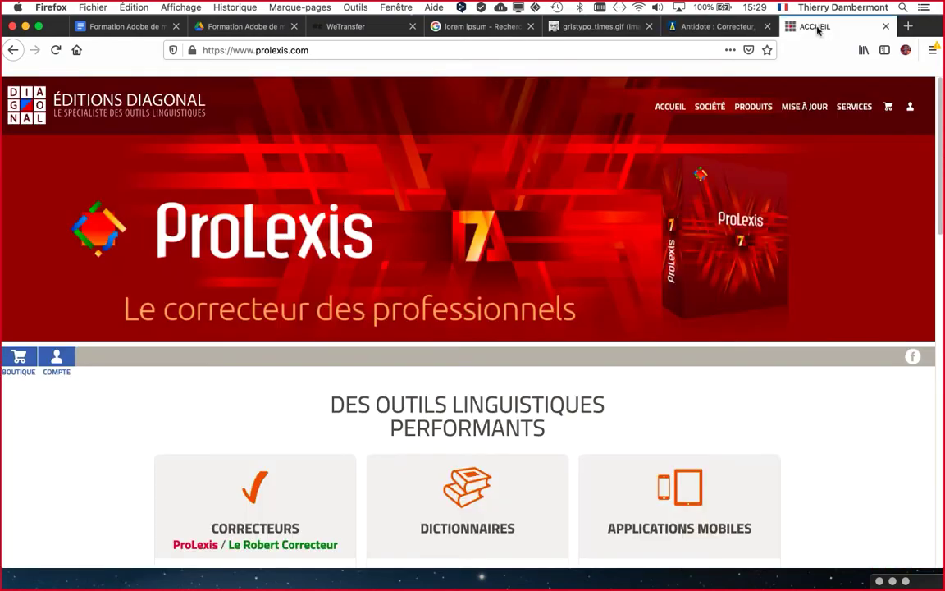
left_click(25, 27)
left_click(185, 86)
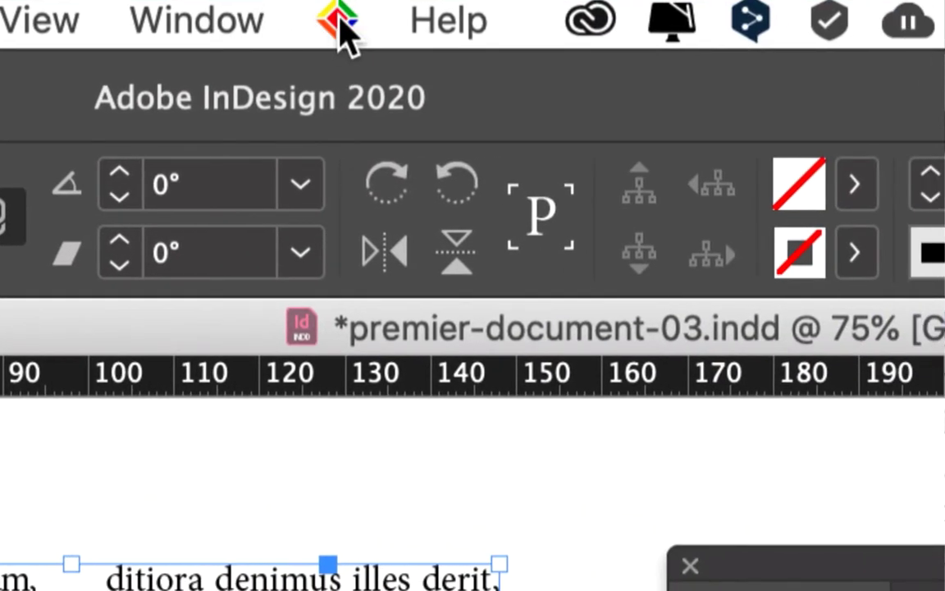
left_click(341, 25)
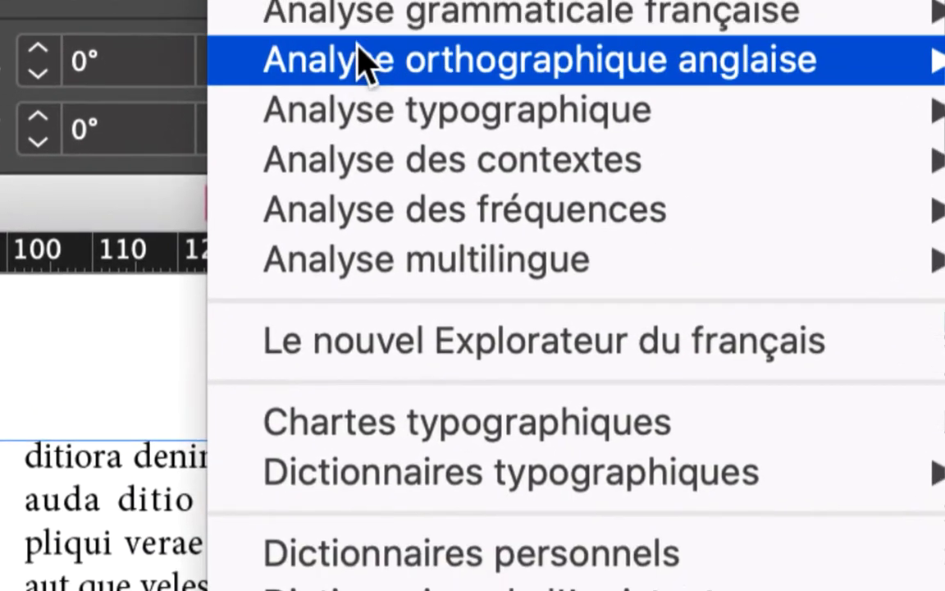
mouse_move(525, 60)
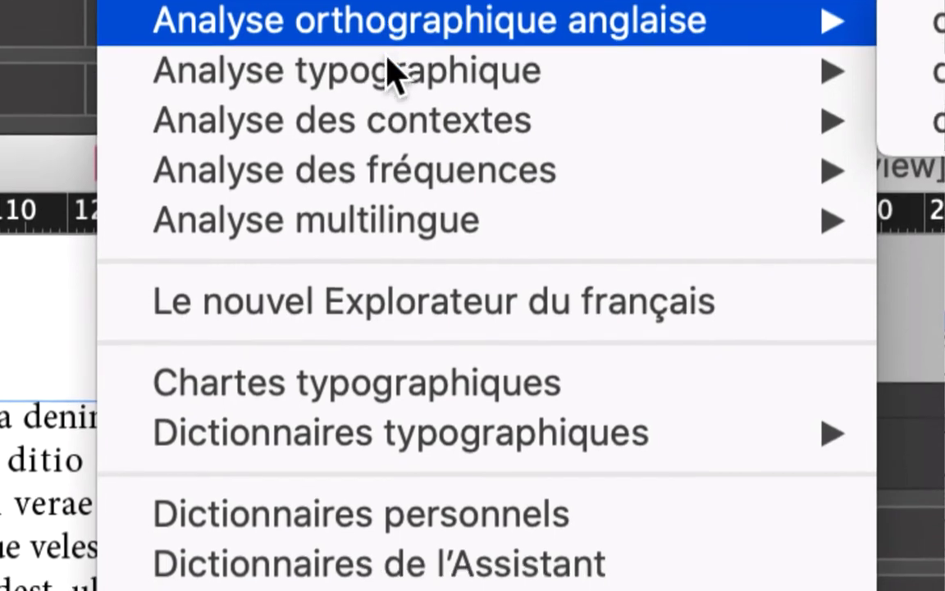
mouse_move(382, 111)
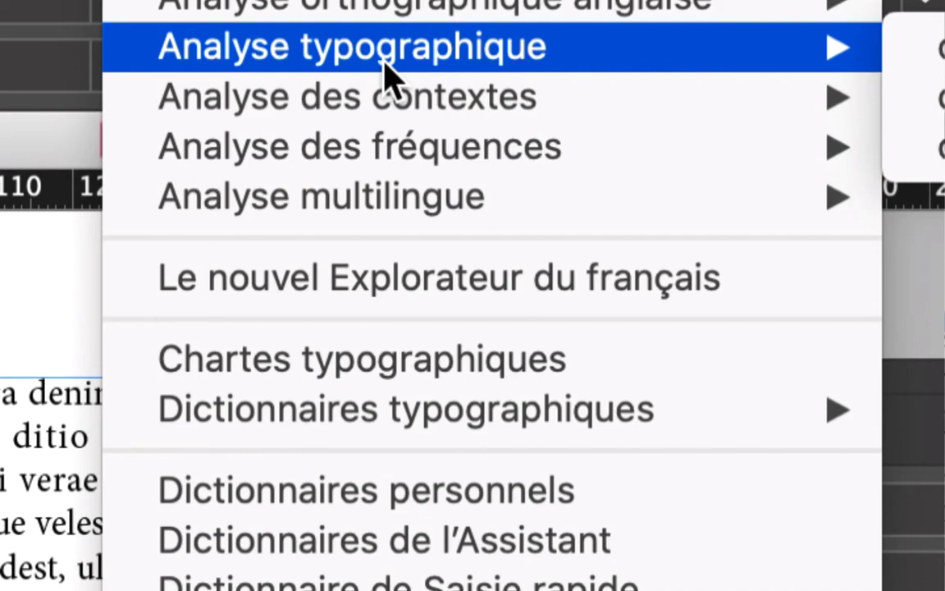
mouse_move(412, 100)
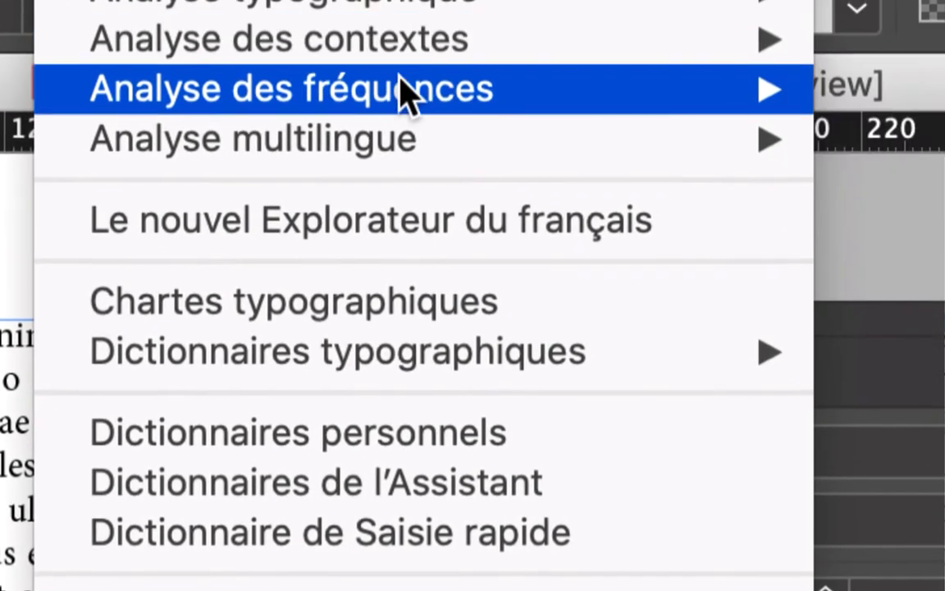
mouse_move(404, 90)
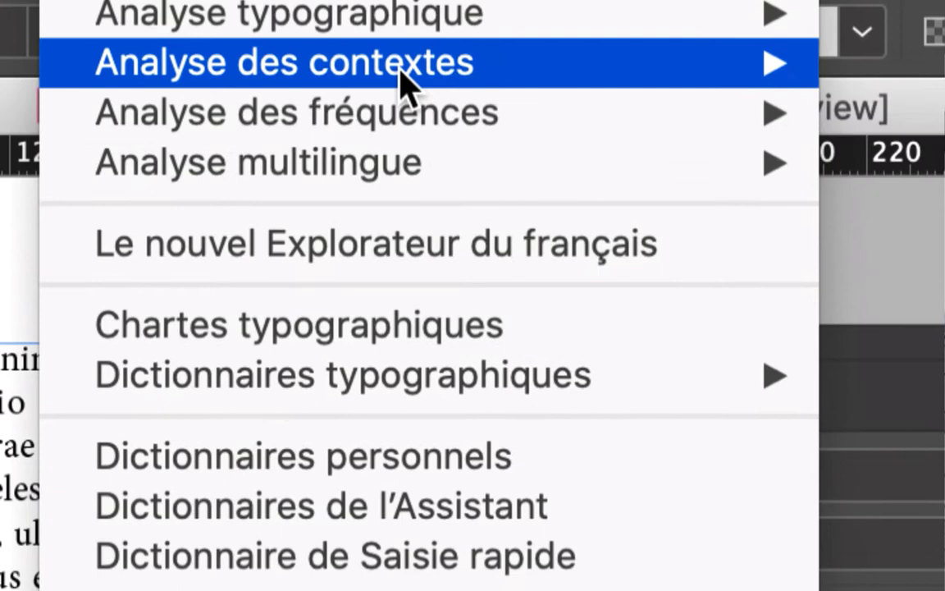
mouse_move(395, 45)
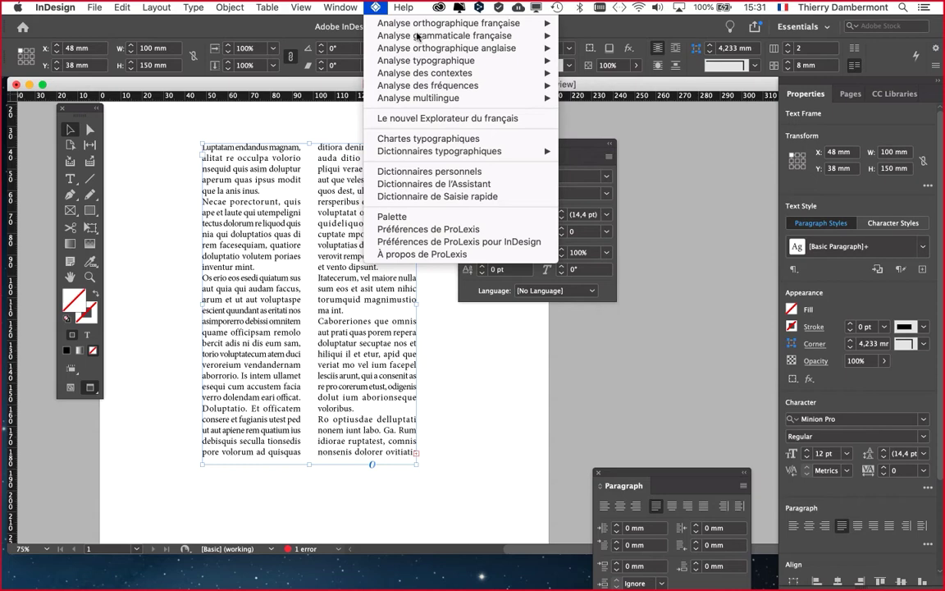
Dismiss Help, park the Character panel bottom-left and Paragraph beside the frame, then open the Paragraph menu.
mouse_move(403, 8)
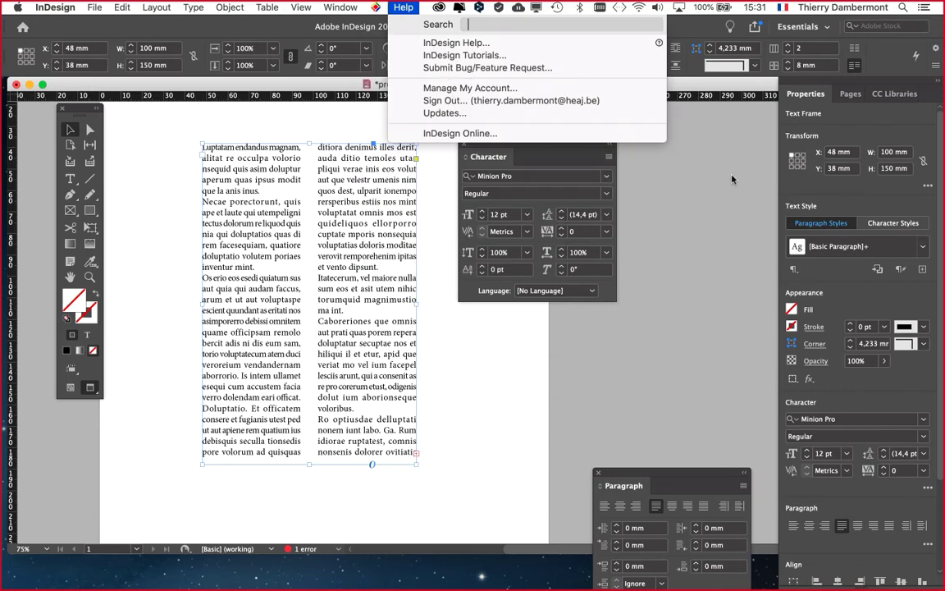
left_click(733, 179)
left_click_drag(521, 146, 578, 129)
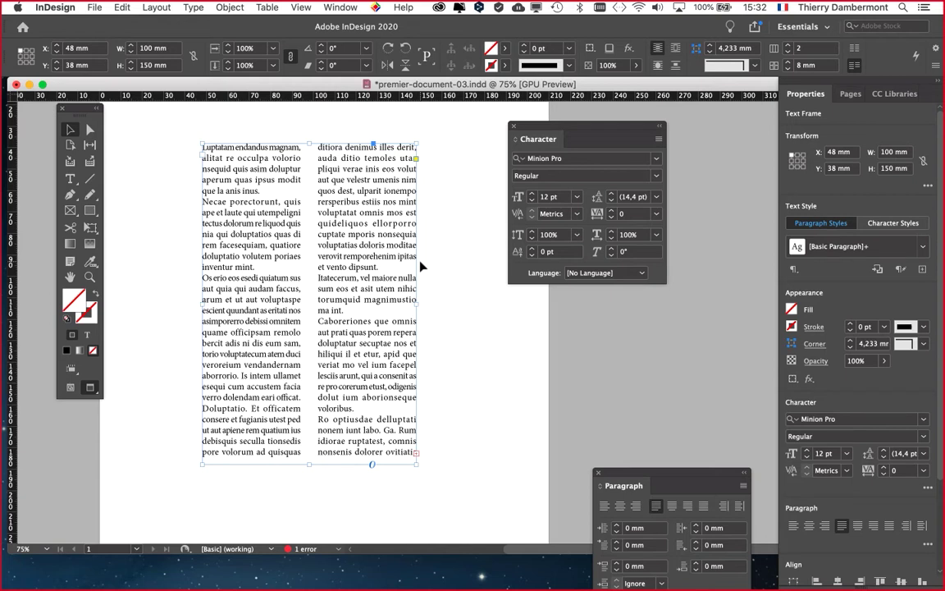
left_click_drag(537, 129, 61, 502)
left_click_drag(613, 477, 468, 123)
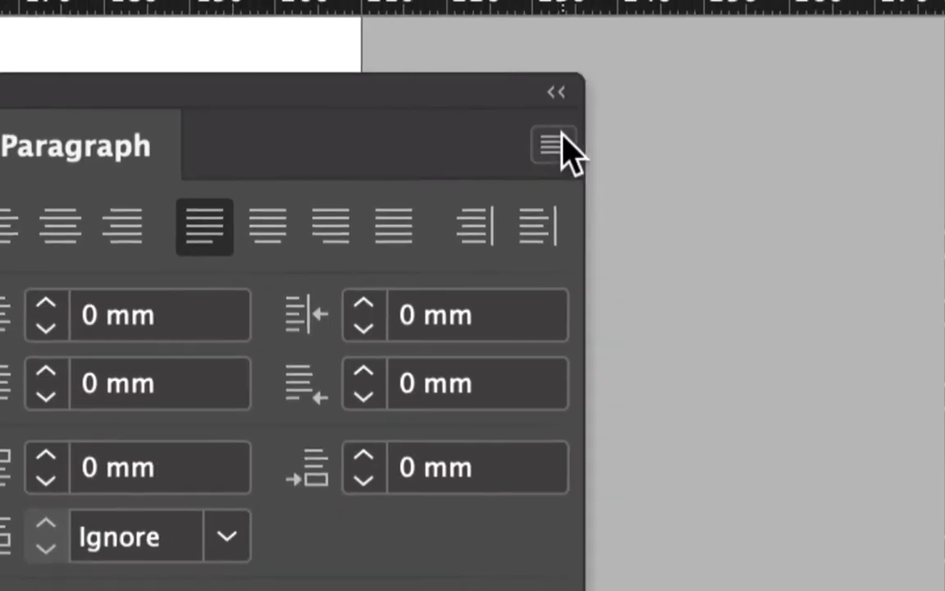
left_click(558, 144)
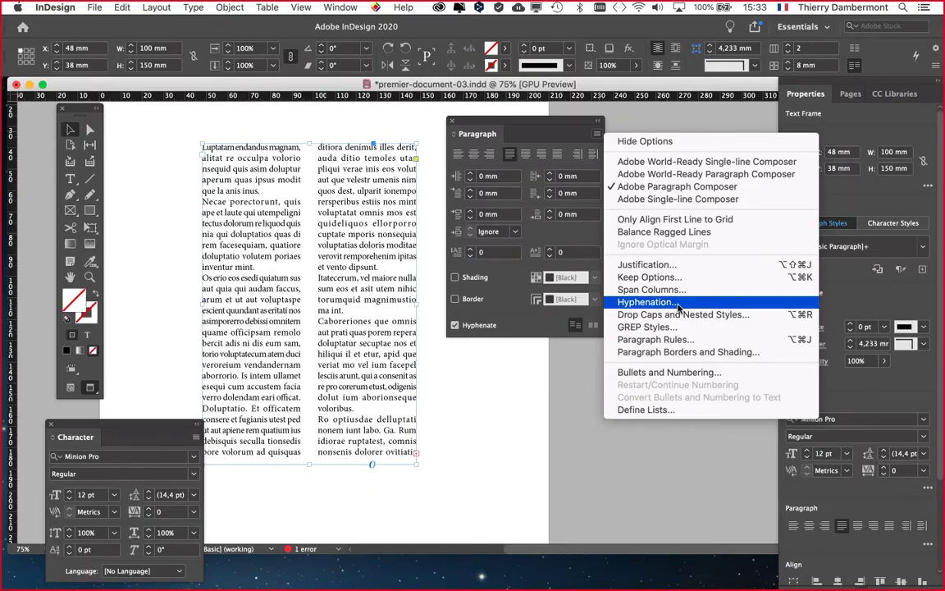
Open Hyphenation settings and set the Hyphen Limit to 1.
left_click(679, 304)
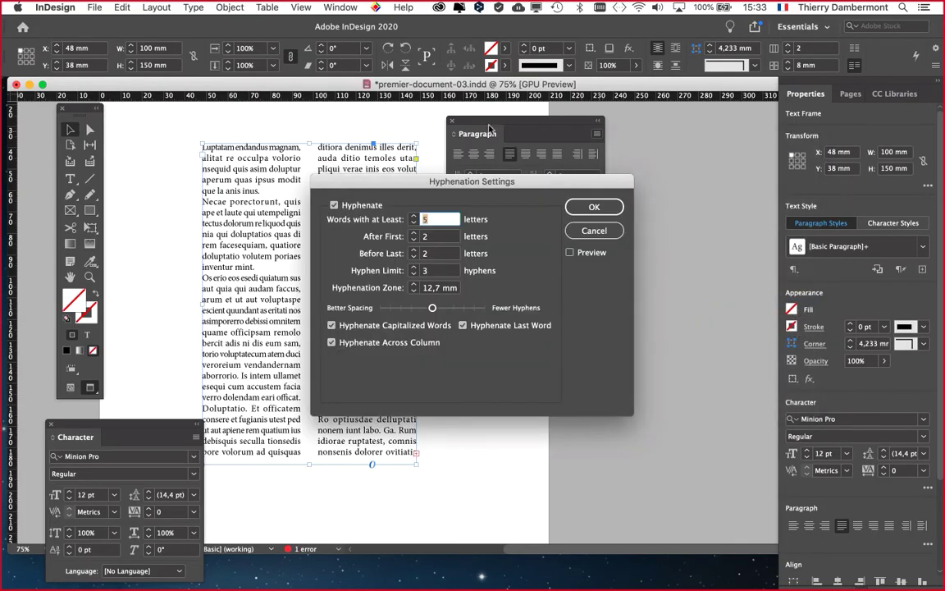
left_click_drag(493, 182, 611, 181)
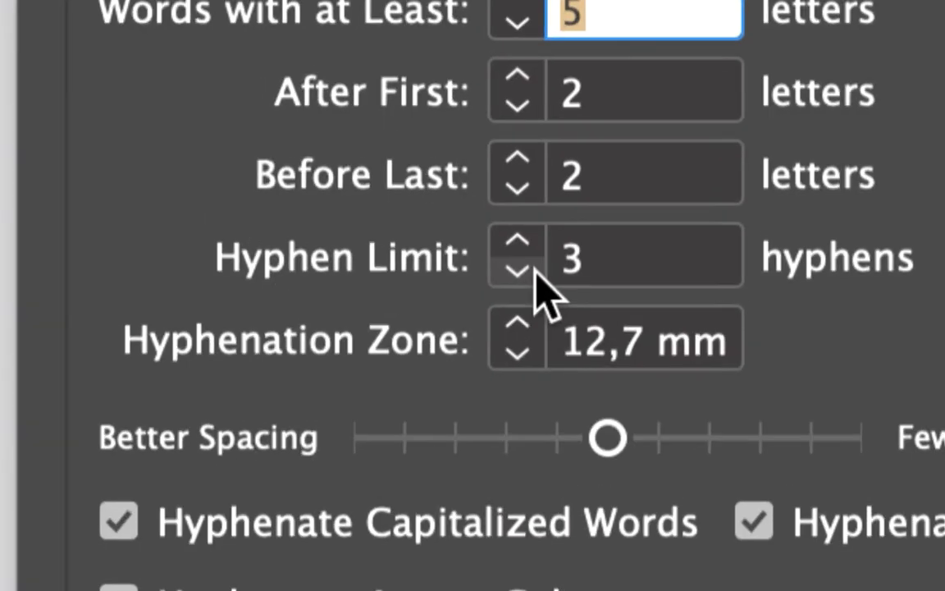
left_click(533, 273)
left_click(522, 269)
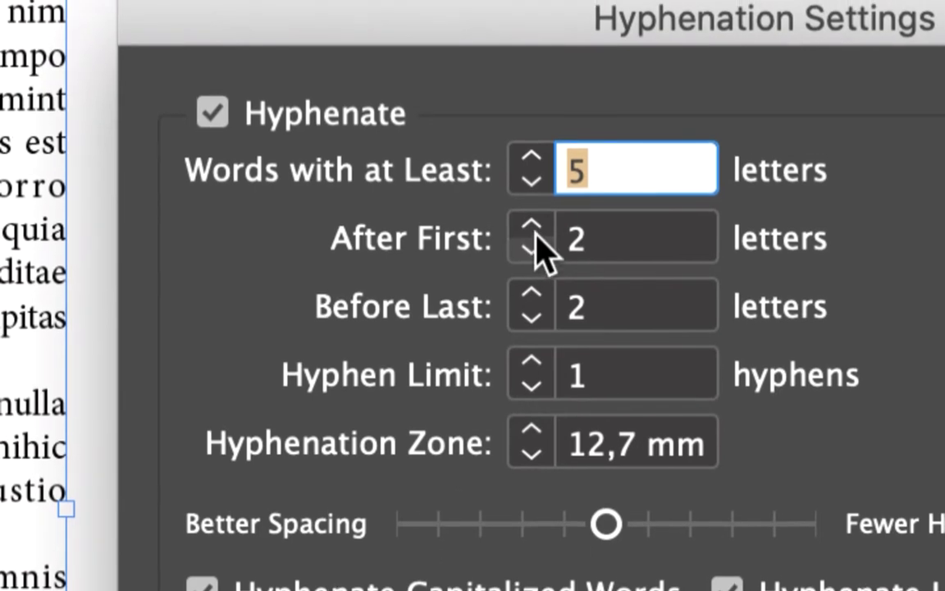
Set After First and Before Last to 3 letters and Words with at Least to 7.
left_click(504, 217)
left_click(504, 216)
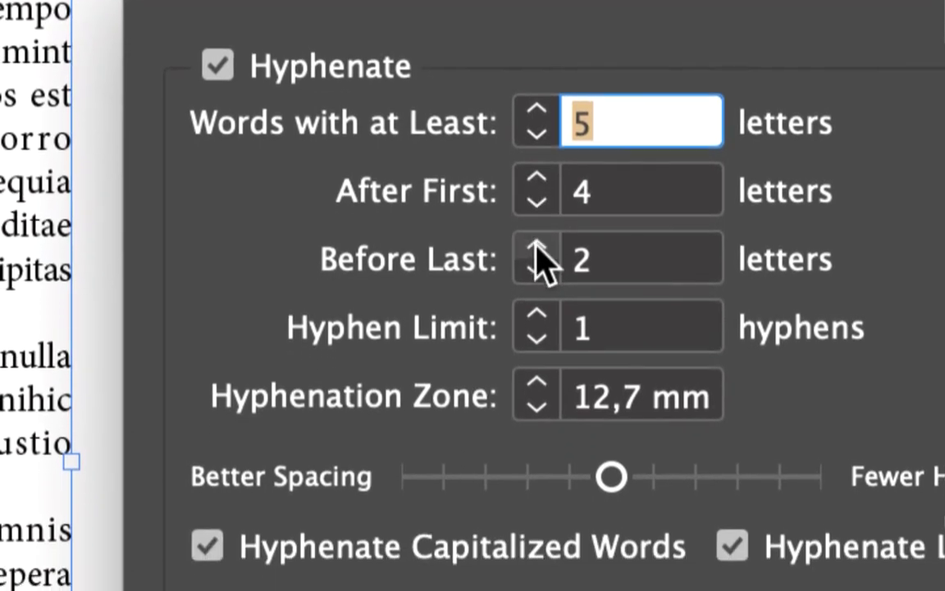
left_click(532, 301)
left_click(532, 302)
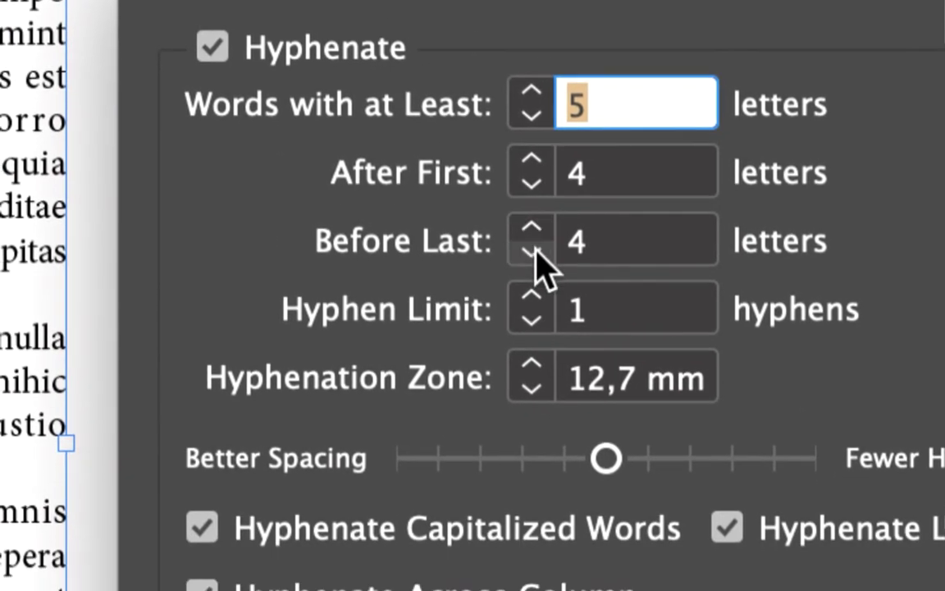
left_click(535, 253)
left_click(533, 186)
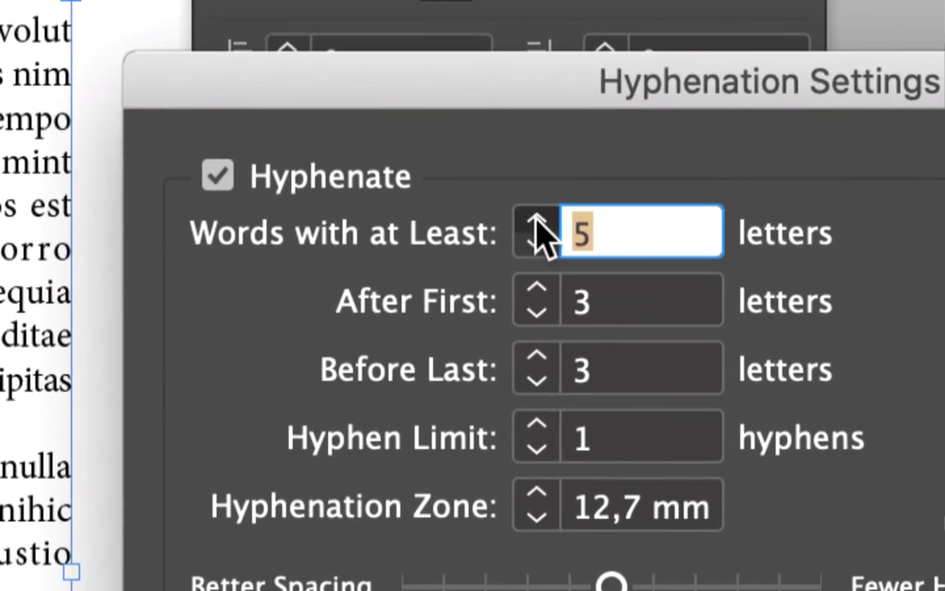
left_click(476, 146)
left_click(476, 146)
left_click(475, 146)
key("Down")
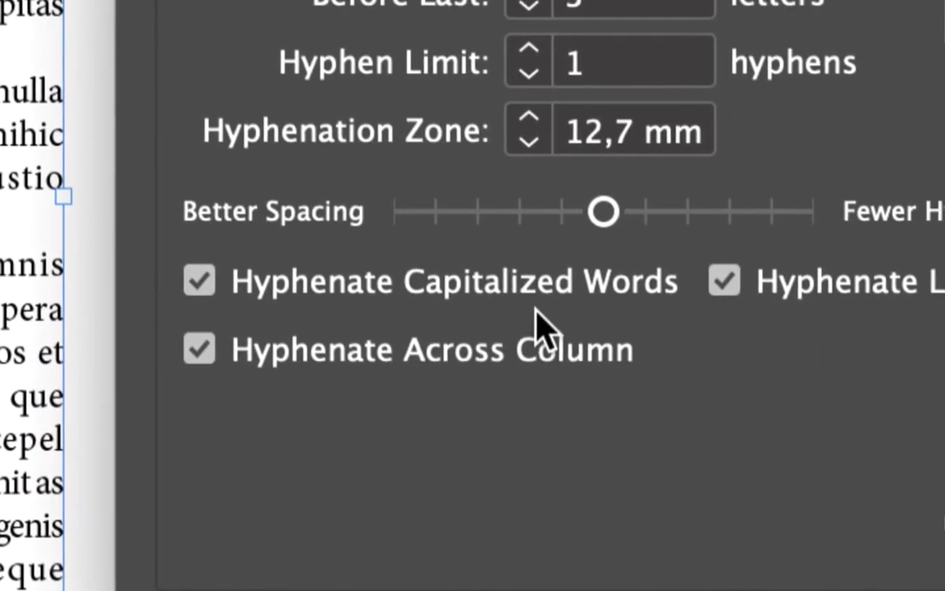
Turn off Hyphenate Capitalized Words, Last Word and Across Column, then apply with OK.
left_click(536, 306)
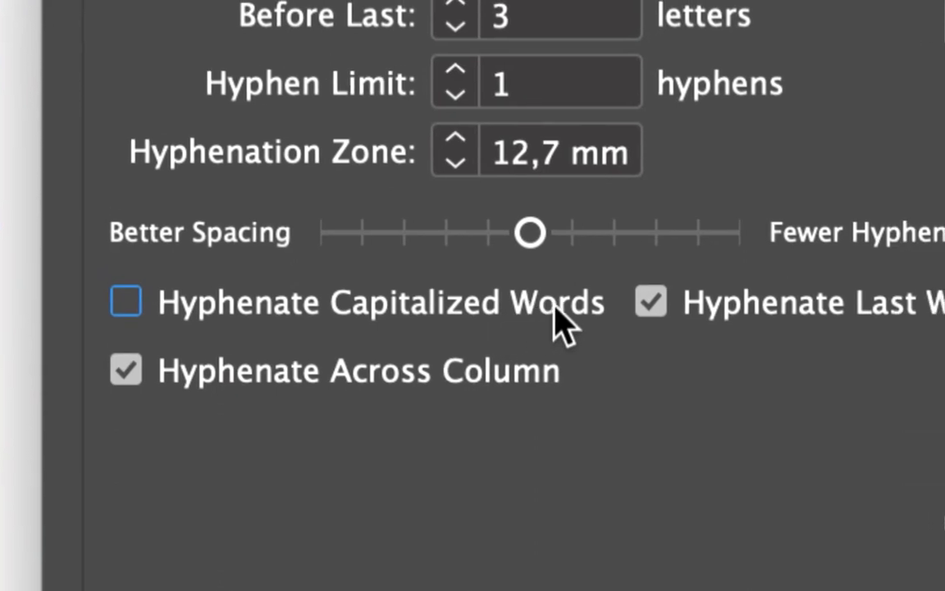
left_click(801, 318)
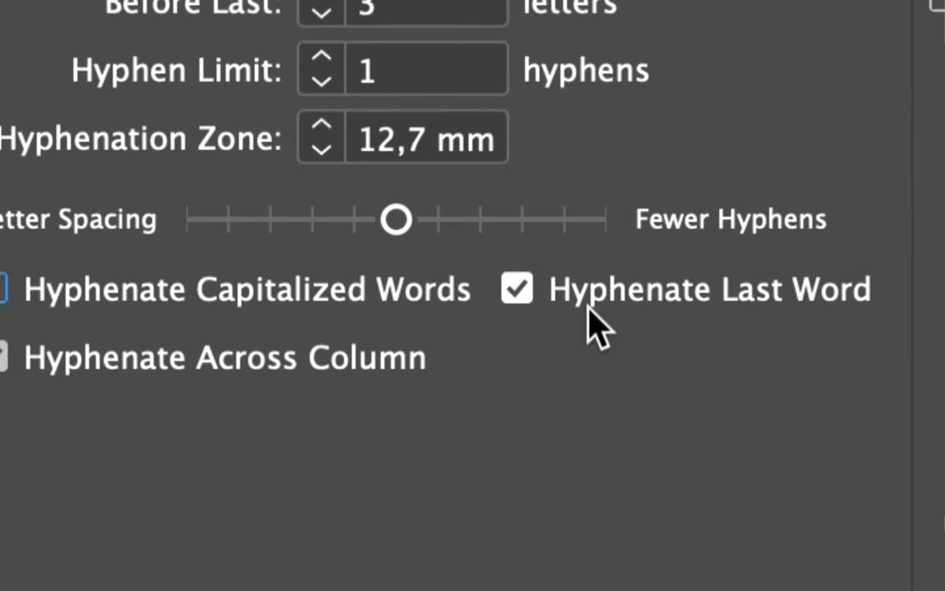
left_click(587, 307)
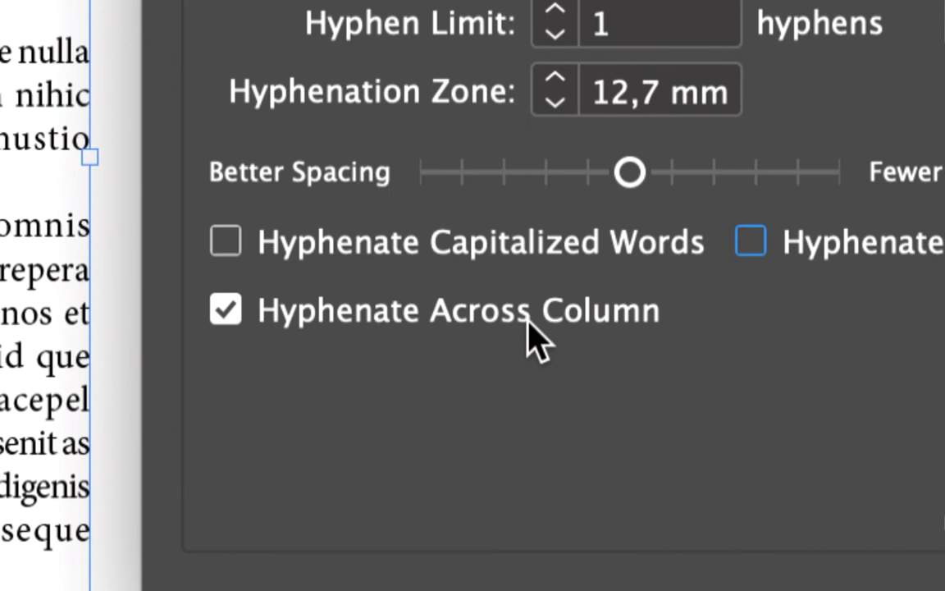
left_click(528, 322)
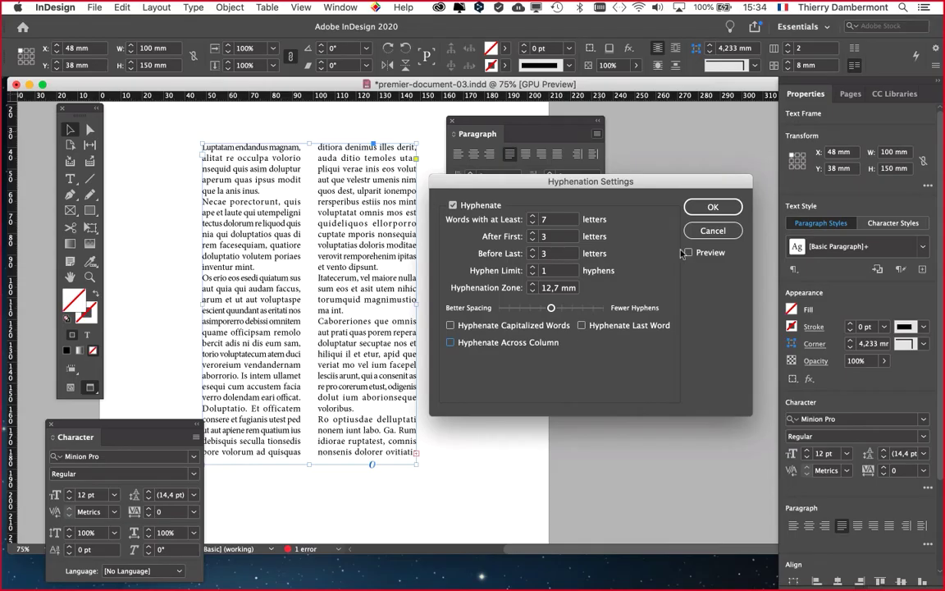
left_click(708, 210)
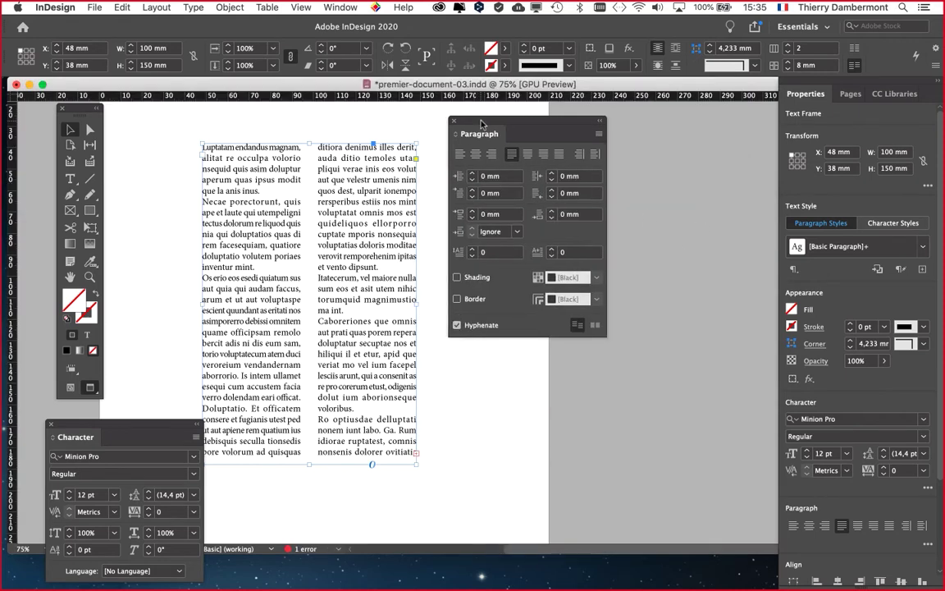
Draw a thin 80 mm wide rectangle just above the two-column body text frame.
left_click_drag(481, 123, 646, 150)
scroll(459, 276, "up", 3)
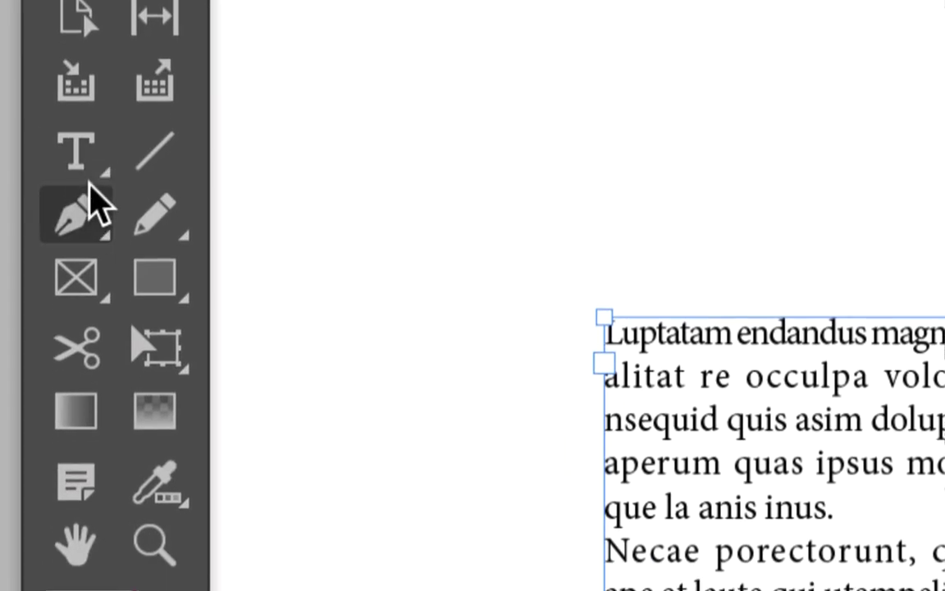
left_click(74, 183)
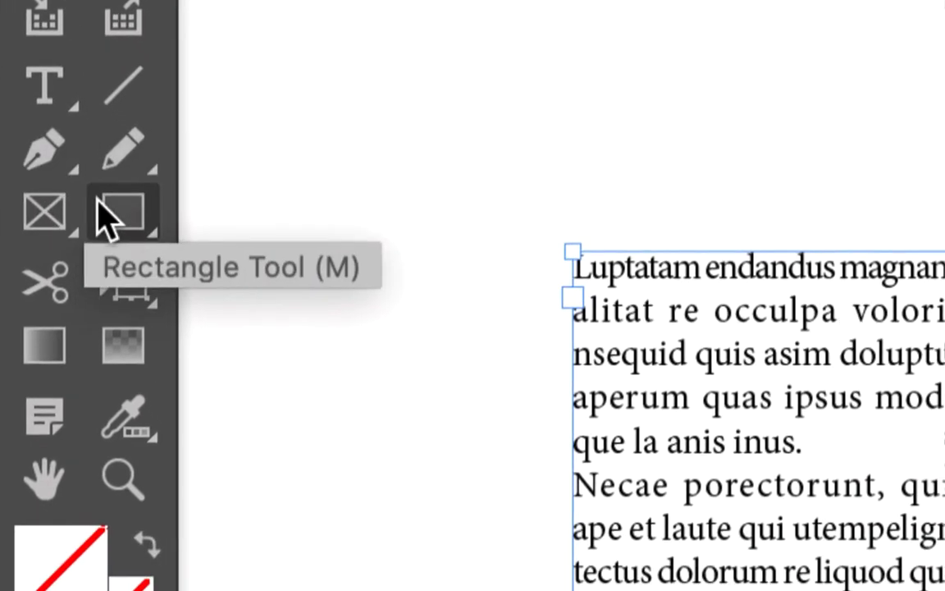
left_click(156, 302)
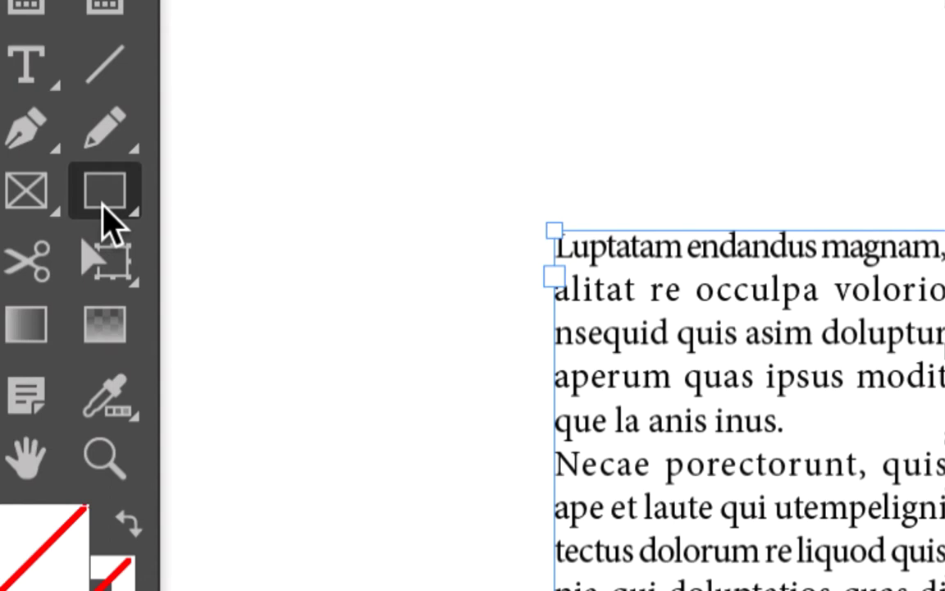
left_click(105, 197)
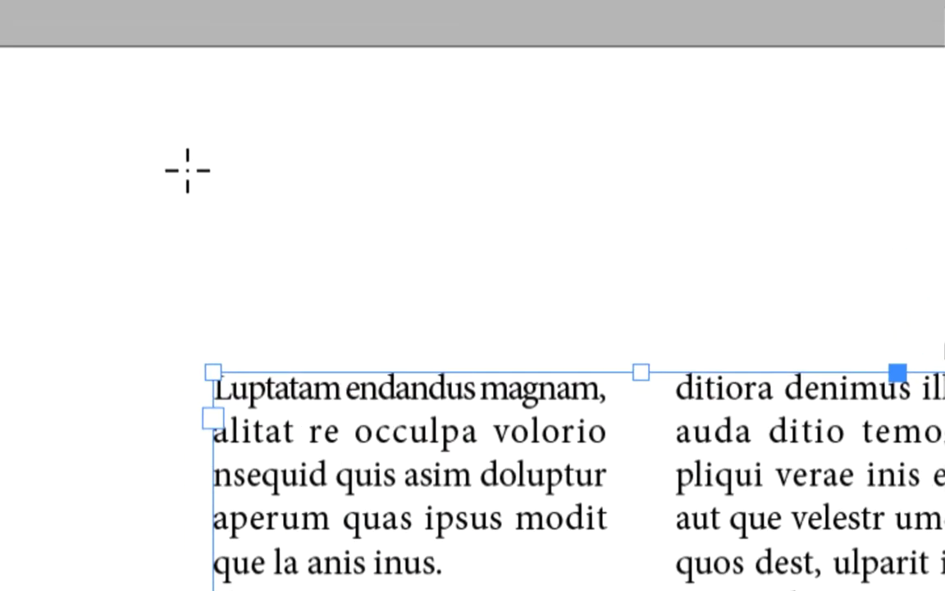
mouse_move(123, 169)
left_mouse_down()
mouse_move(331, 225)
mouse_move(790, 271)
left_mouse_up()
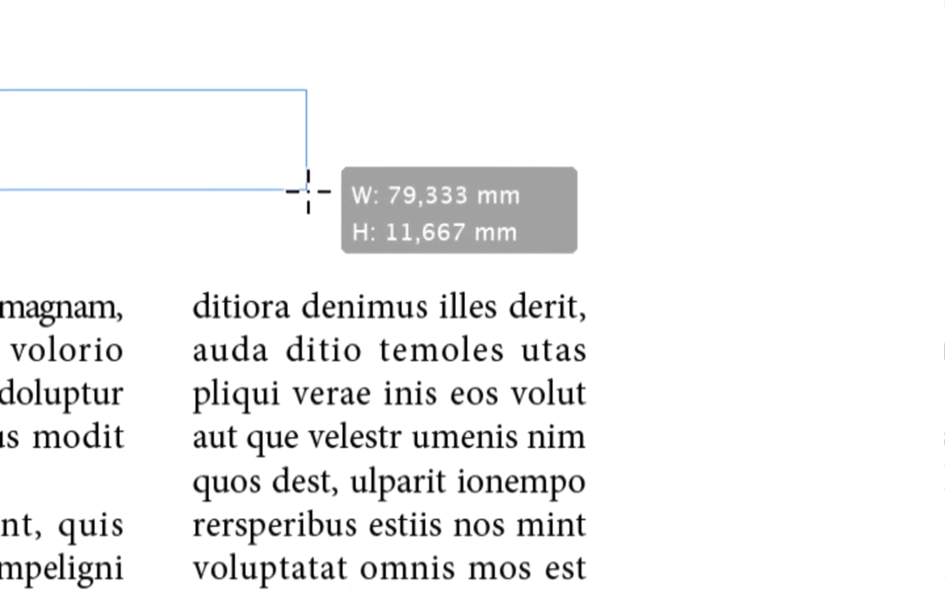
left_click_drag(307, 191, 309, 191)
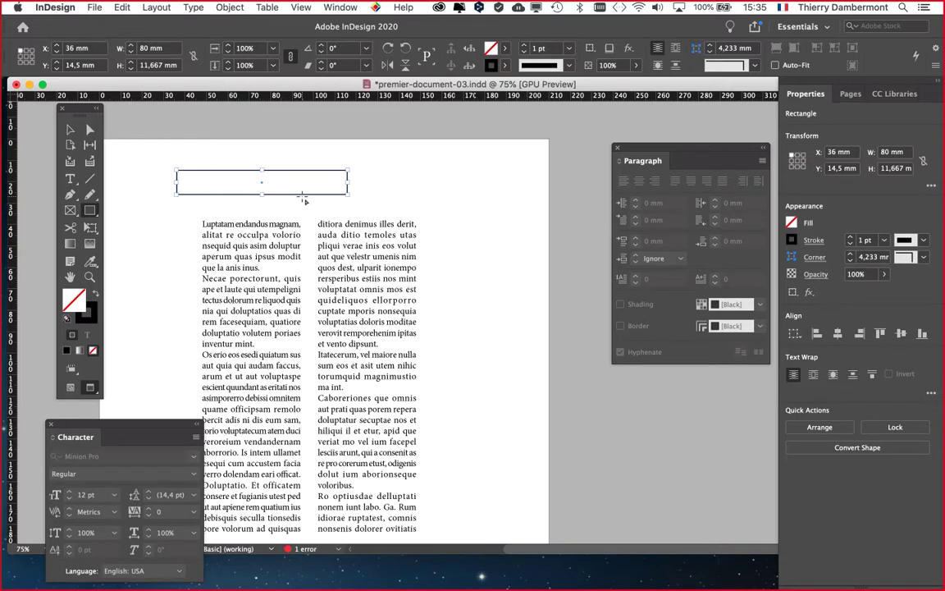
left_click_drag(85, 104, 86, 96)
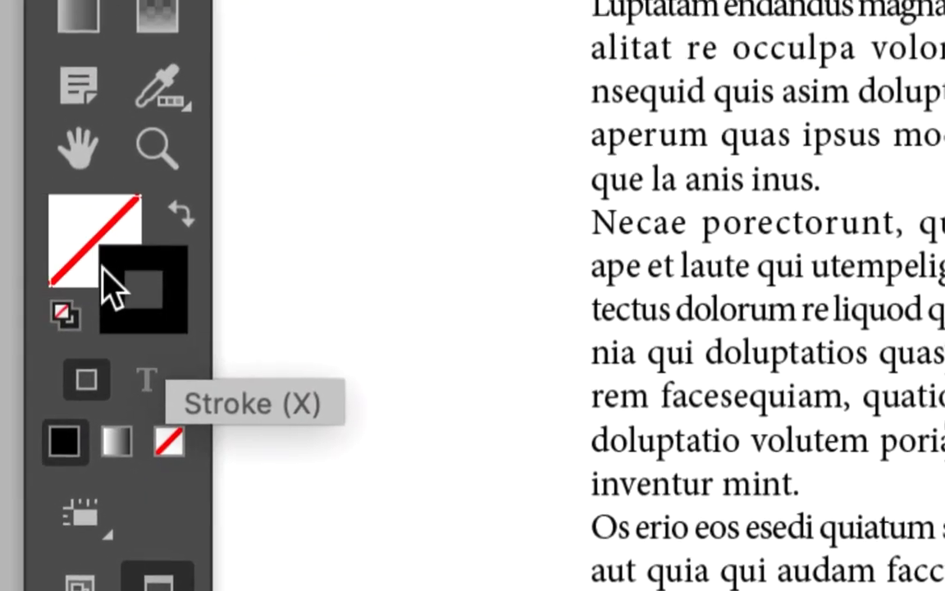
left_click(43, 207)
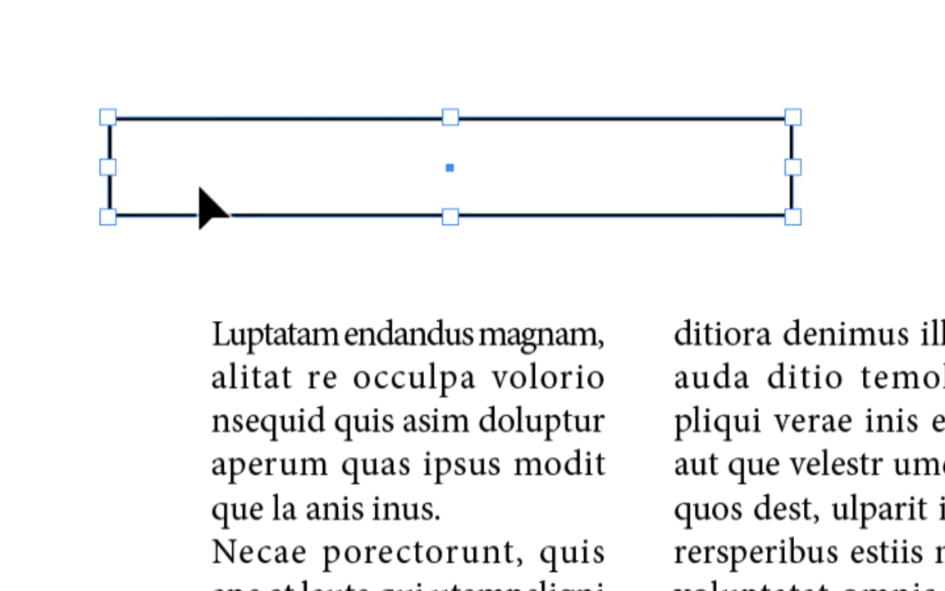
key("m")
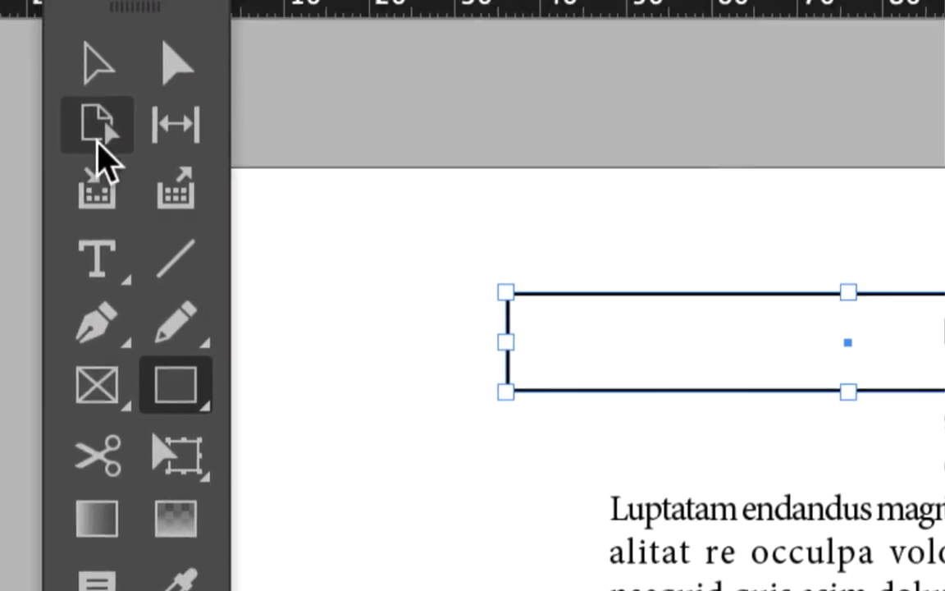
Resize the empty top frame to about 91 mm wide with the Selection tool.
left_click(101, 69)
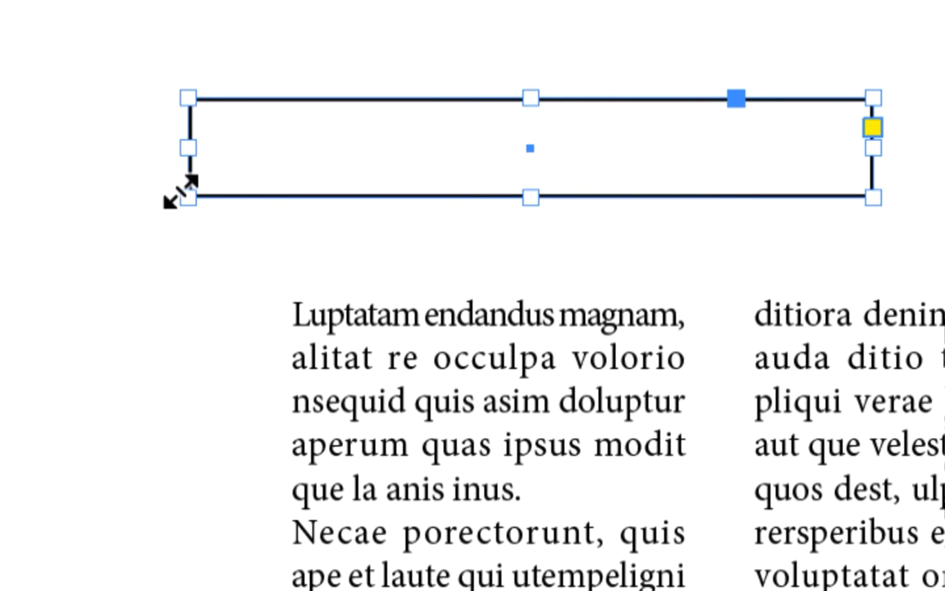
left_click_drag(183, 192, 363, 246)
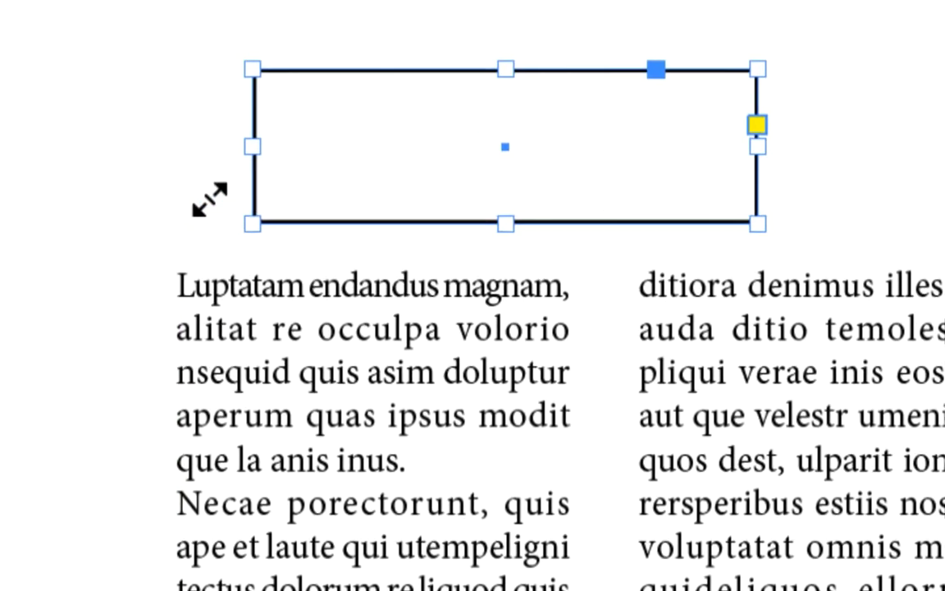
left_click_drag(209, 199, 0, 210)
left_click_drag(138, 161, 429, 170)
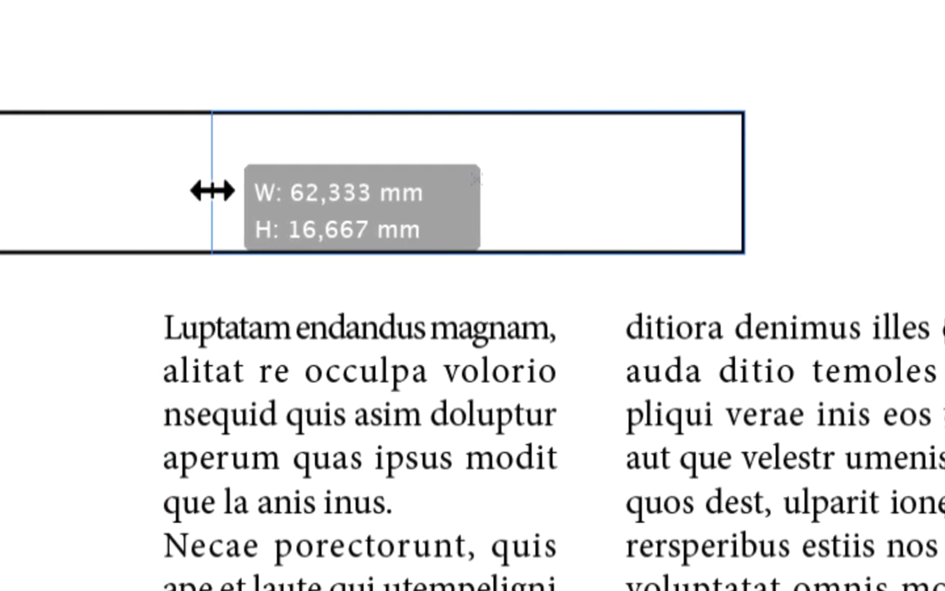
left_click_drag(211, 190, 0, 190)
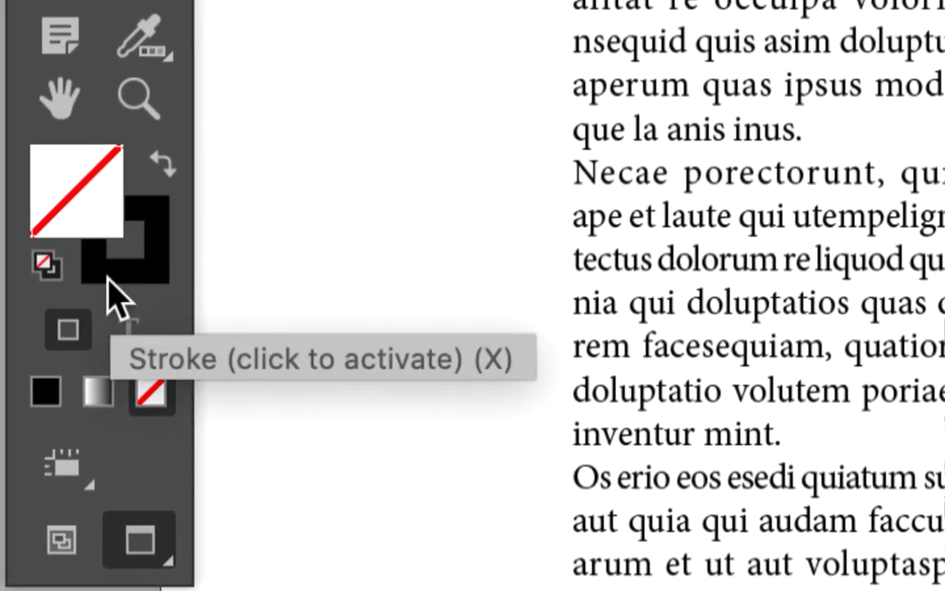
Set the top frame's stroke to None, preview without guides, and reselect the frame.
left_click(109, 280)
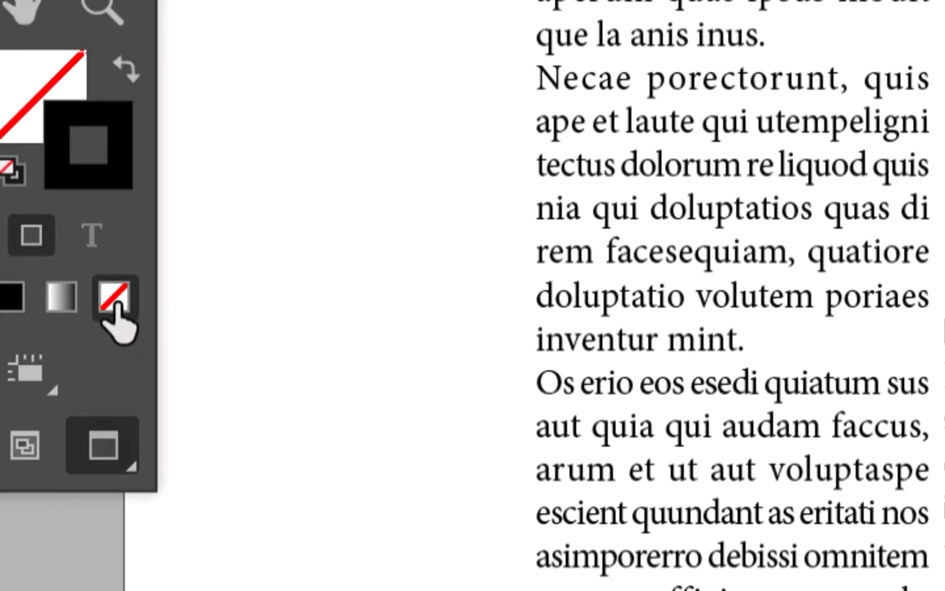
left_click(115, 297)
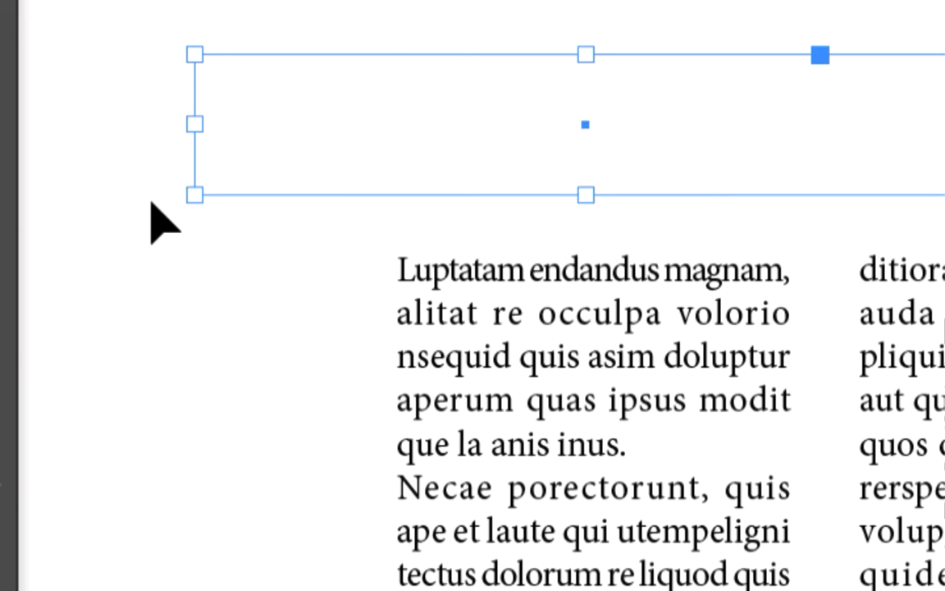
left_click(149, 202)
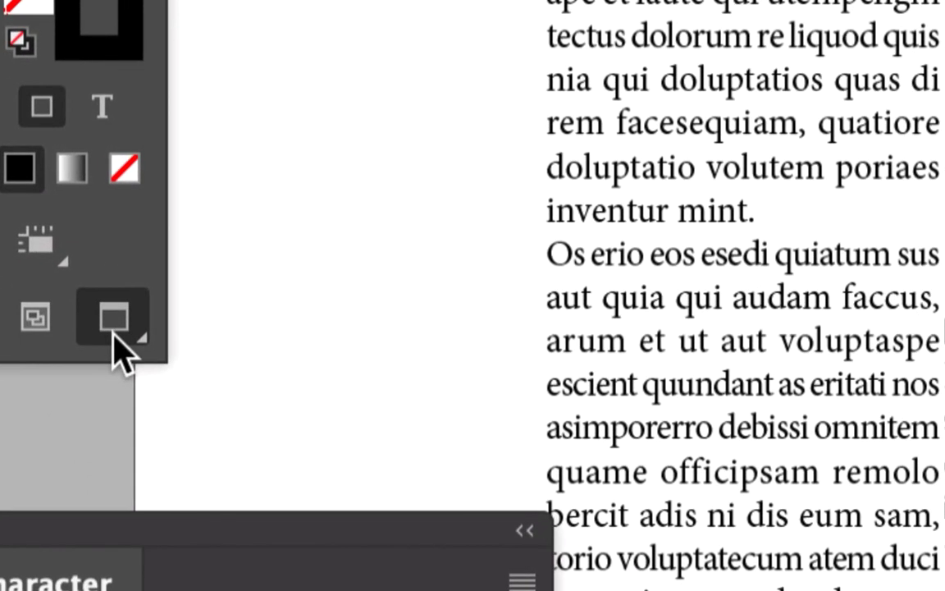
left_click(113, 328)
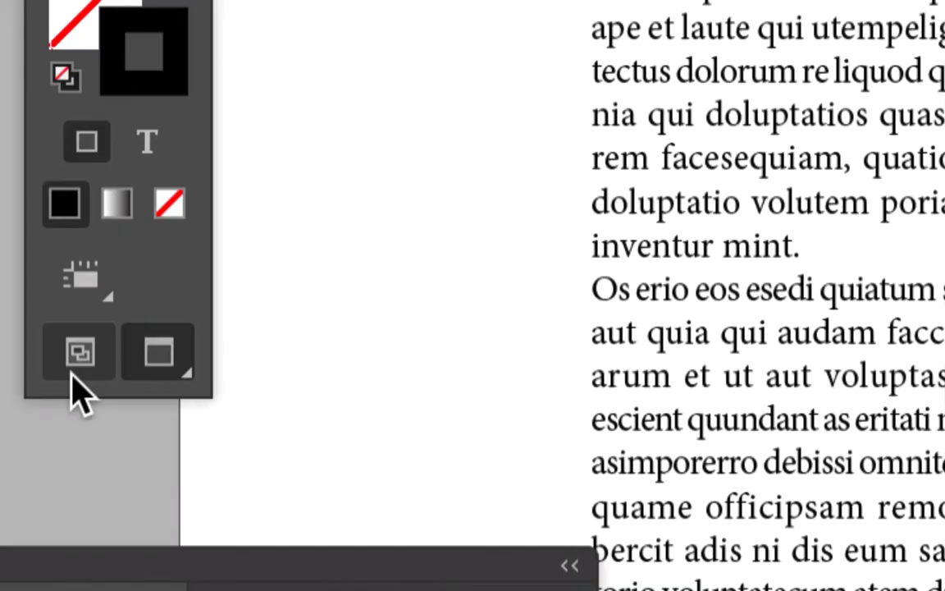
left_click(79, 352)
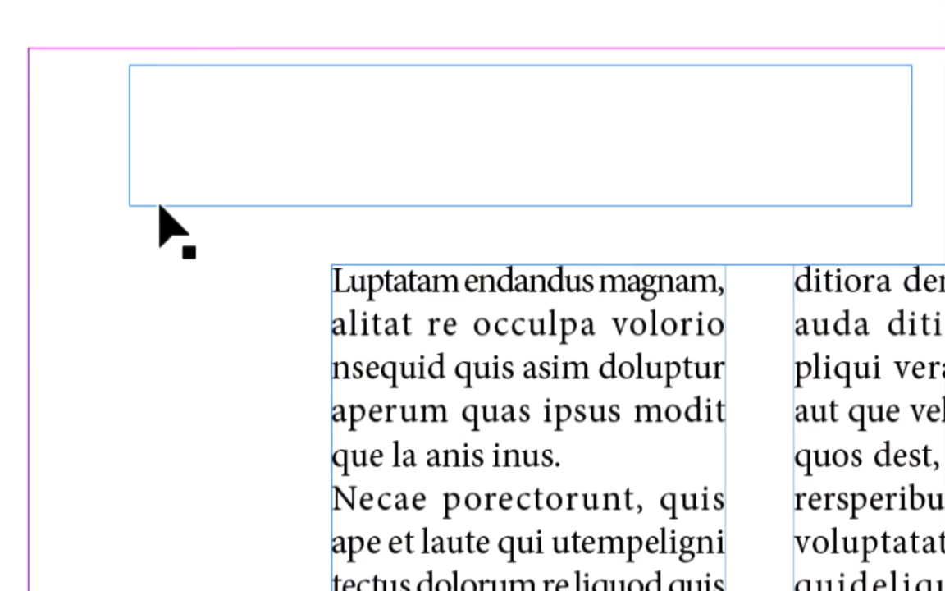
left_click(161, 206)
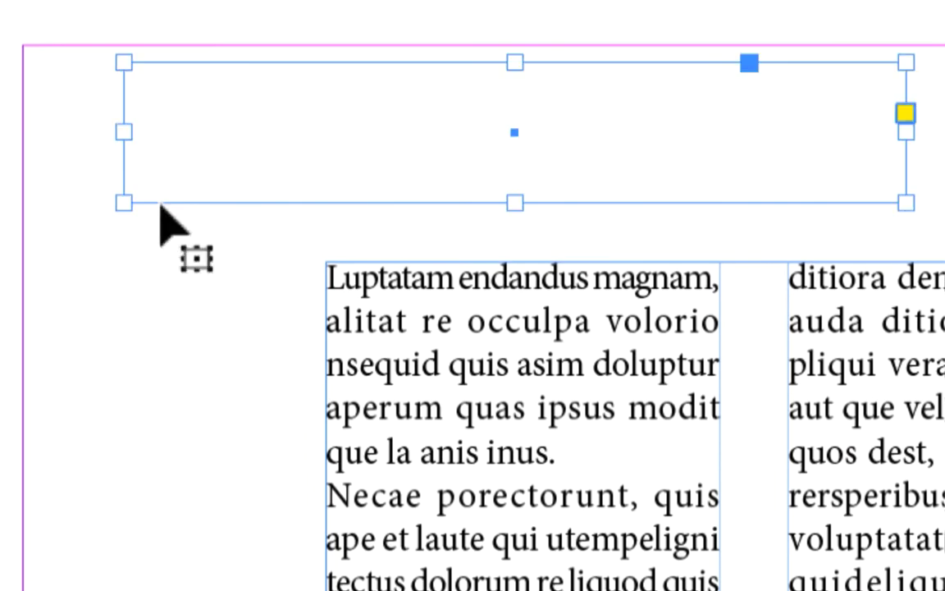
left_click(156, 244)
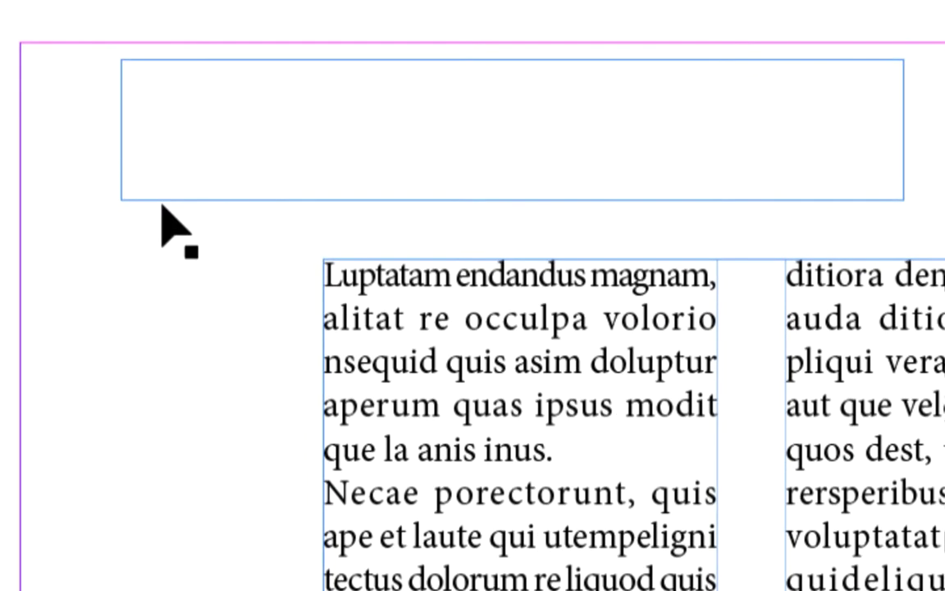
left_click(160, 206)
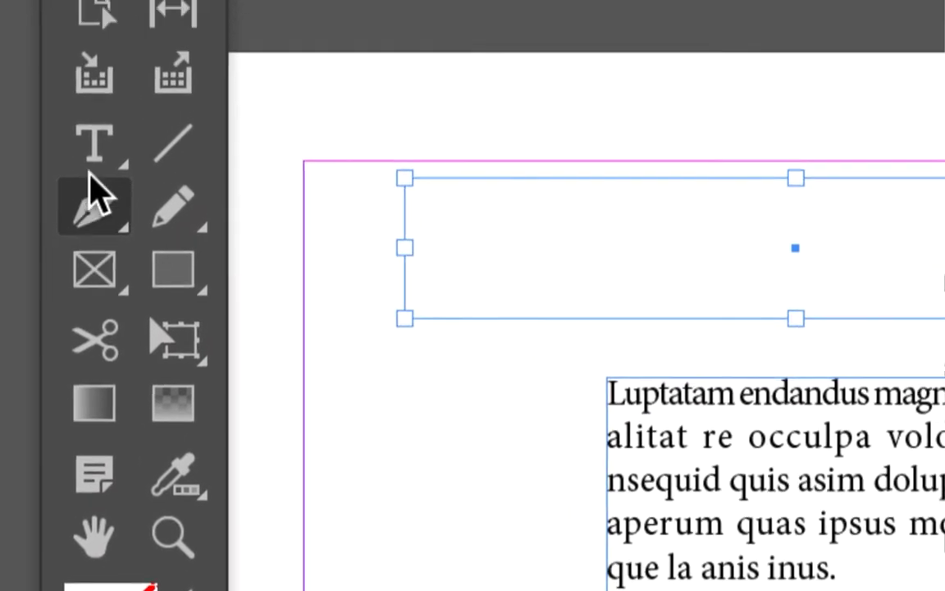
Click inside the empty top frame with the Type tool to make it a text frame.
left_click(91, 164)
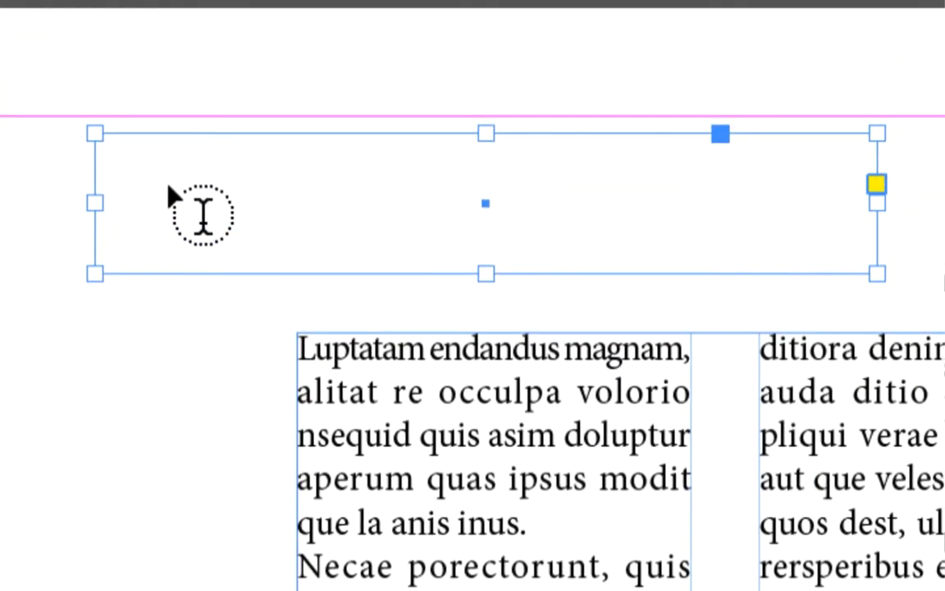
left_click(169, 182)
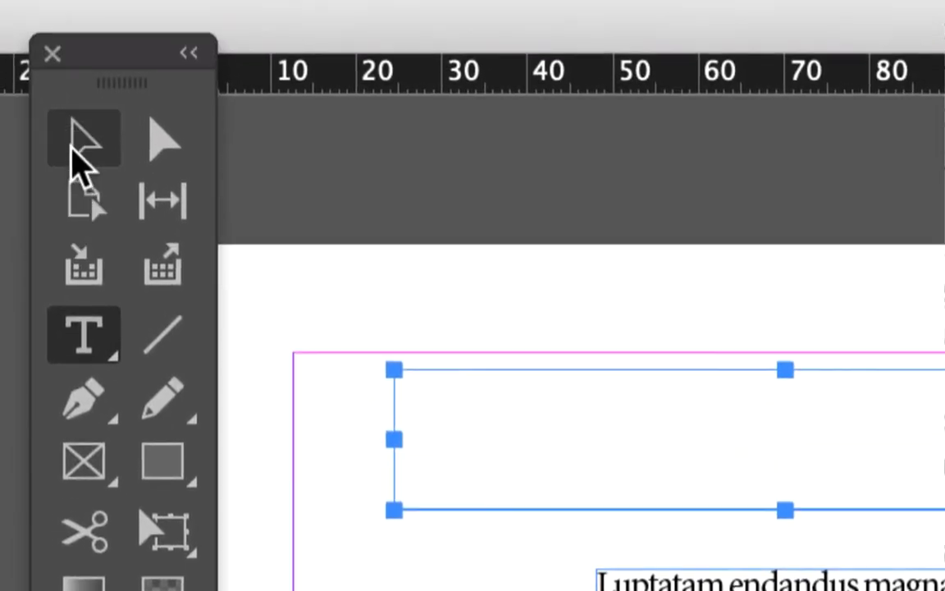
left_click(54, 36)
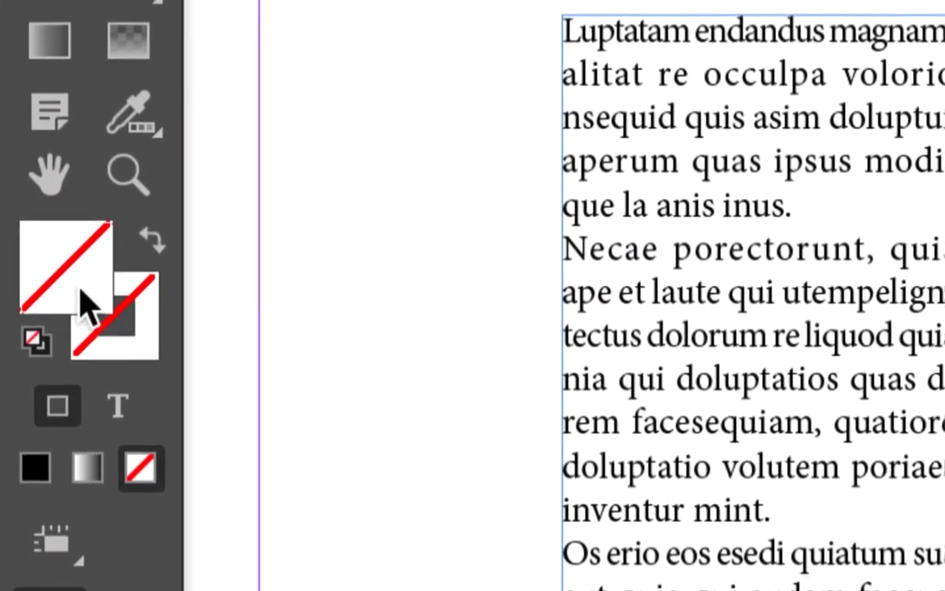
left_click(164, 335)
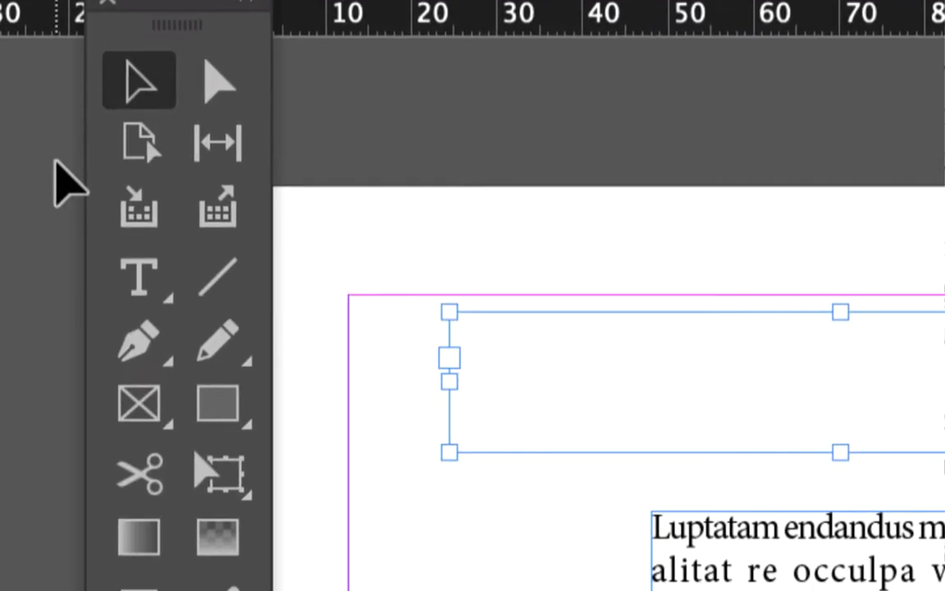
left_click(139, 279)
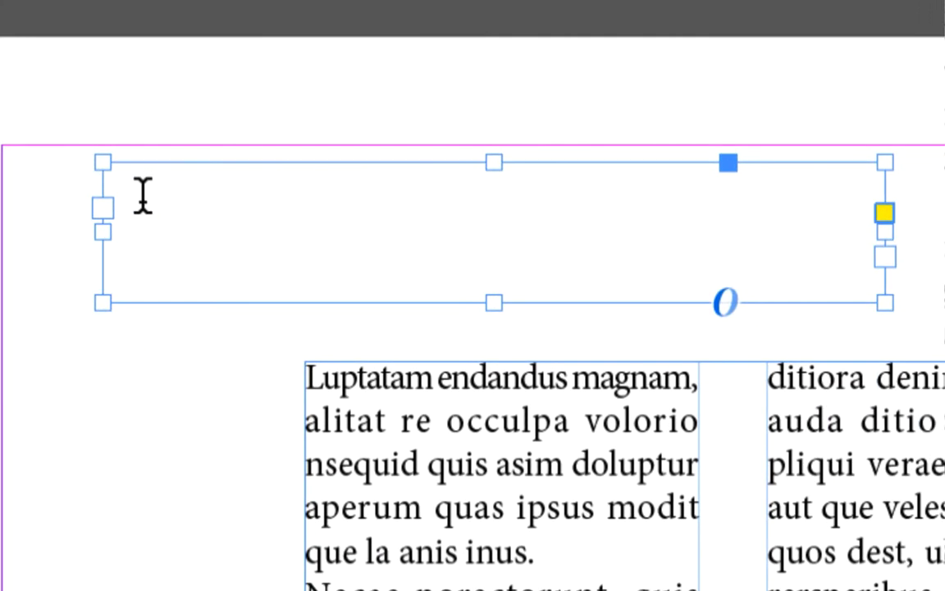
left_click(400, 244)
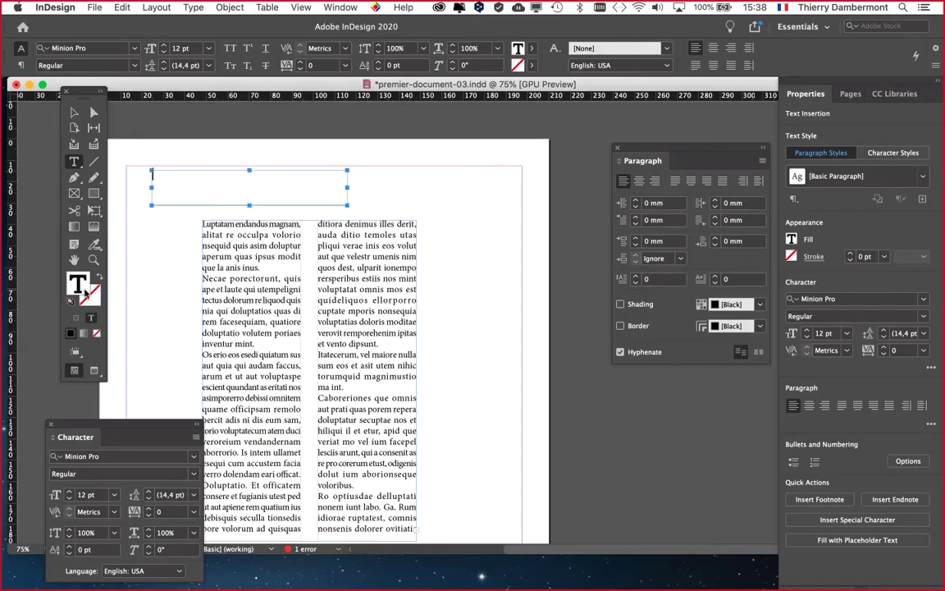
Drag the Character panel to the right and the Paragraph panel down, clear of the page top.
left_click_drag(114, 387, 512, 170)
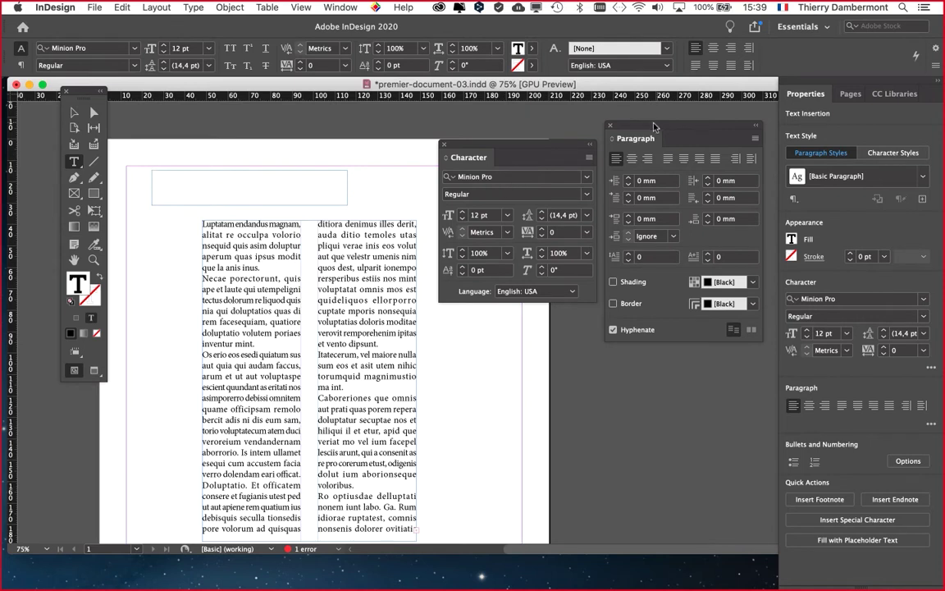
left_click_drag(654, 127, 628, 379)
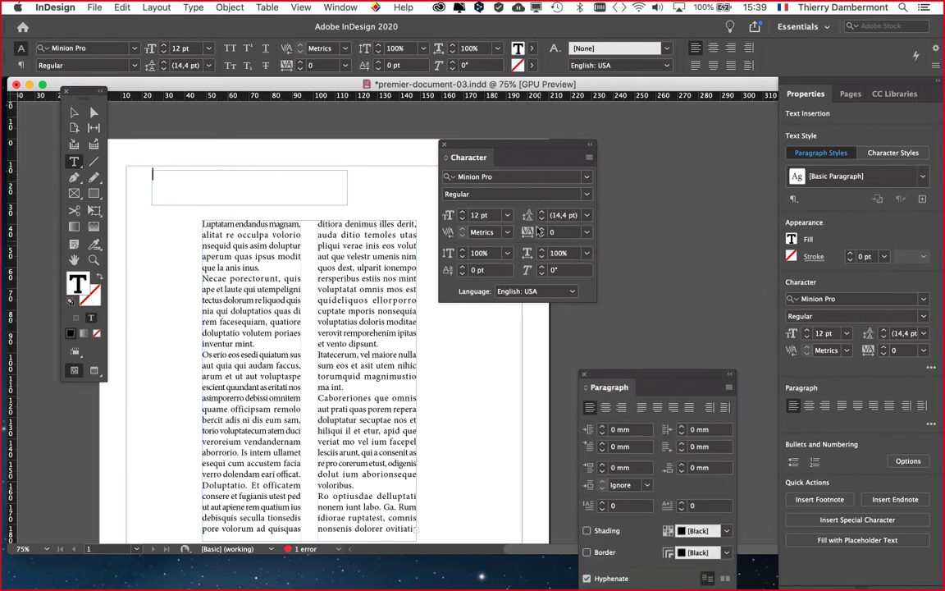
left_click_drag(512, 150, 681, 196)
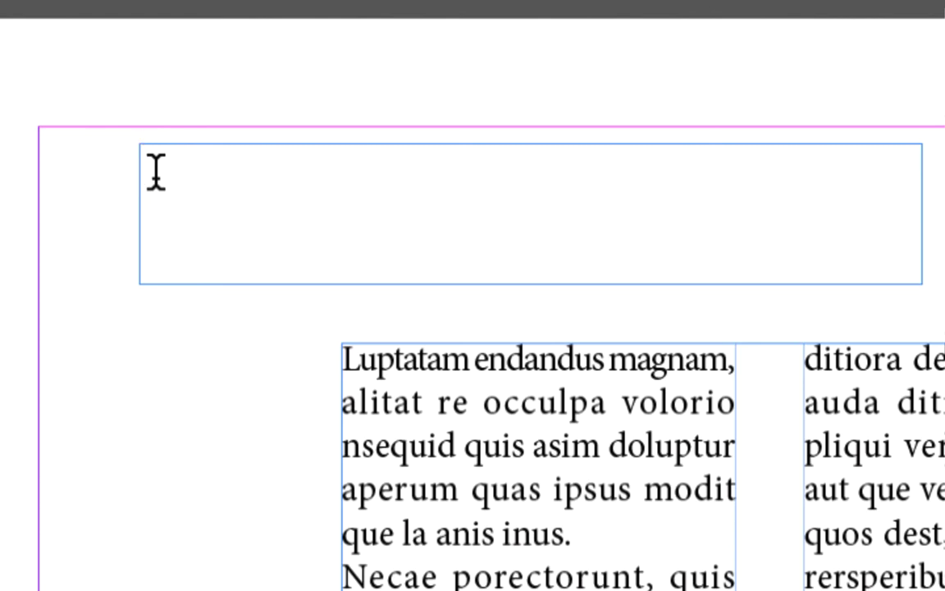
Type 'Les loups blancs du Nord' in the top frame and select the whole headline.
type("Les loups ")
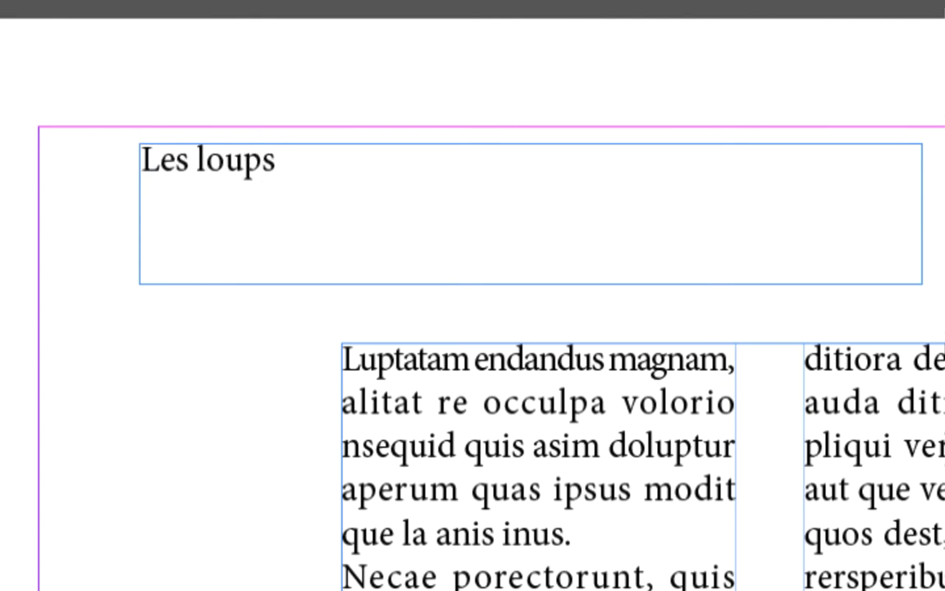
type("blancs du Nord")
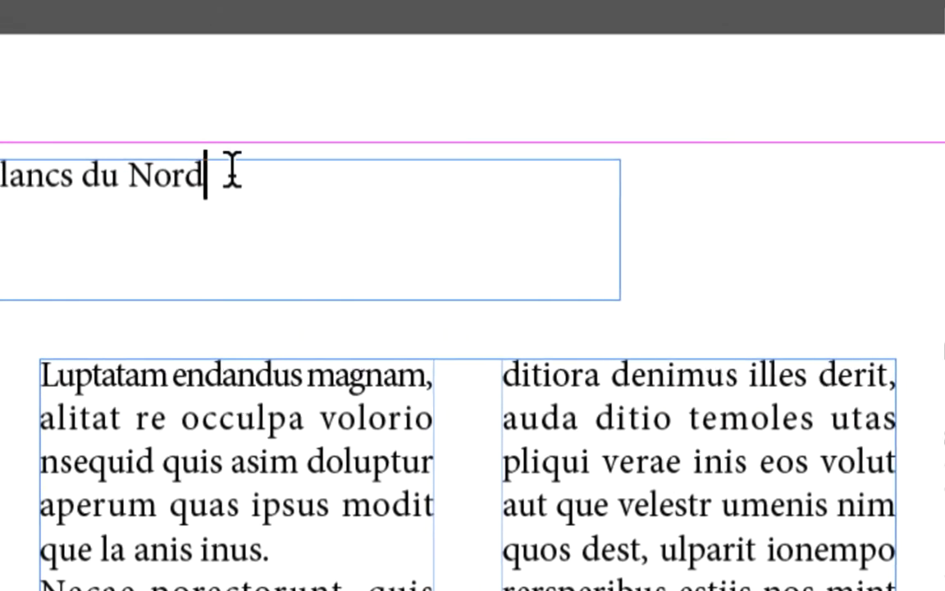
left_click_drag(531, 144, 233, 156)
left_click_drag(172, 172, 54, 169)
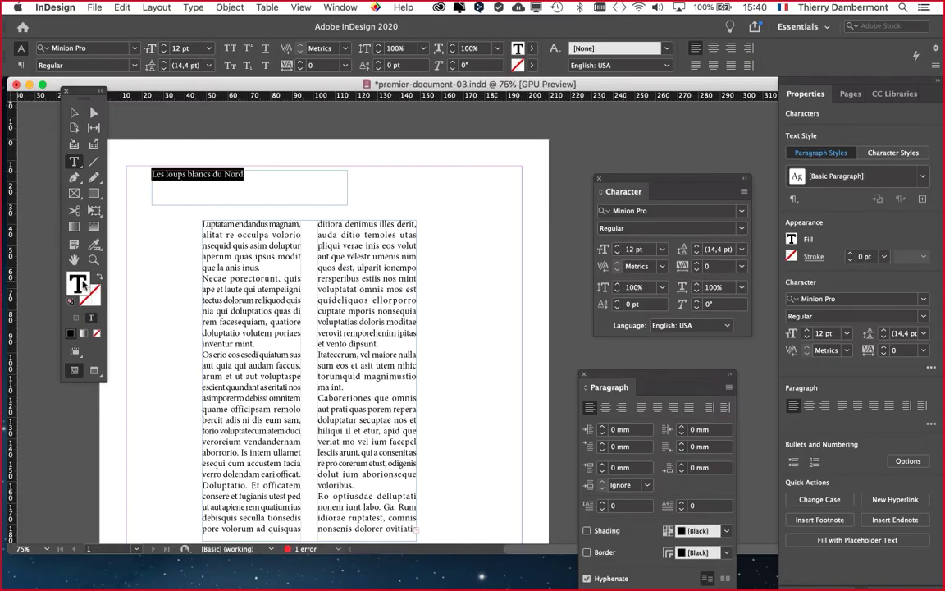
left_click_drag(95, 90, 64, 101)
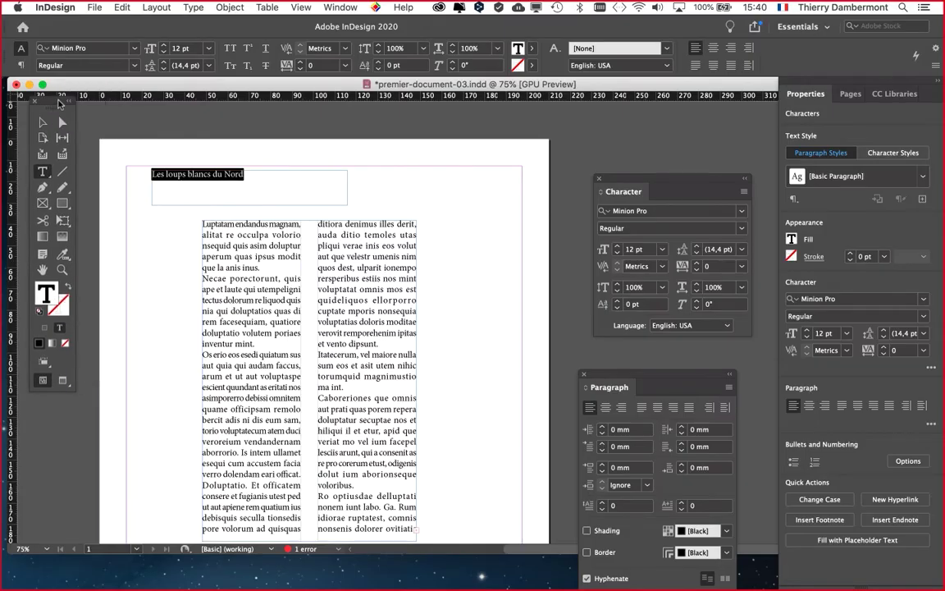
Open the Swatches panel from Window > Color > Swatches.
left_click(340, 7)
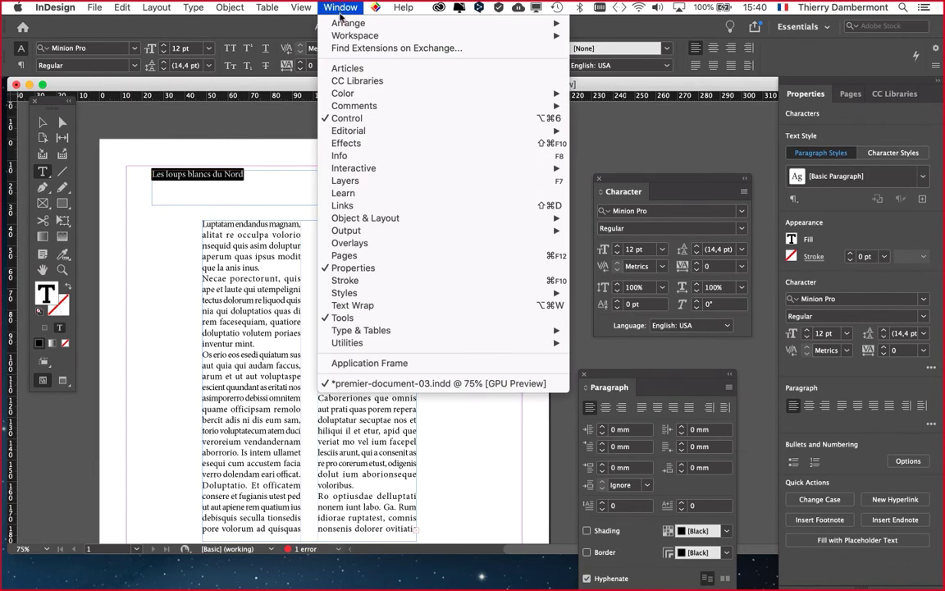
mouse_move(358, 136)
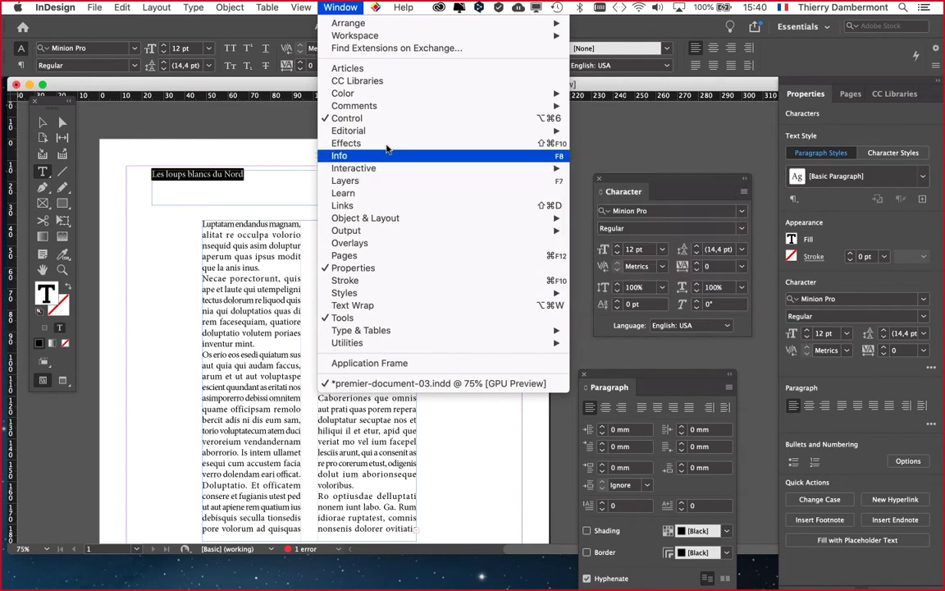
mouse_move(434, 99)
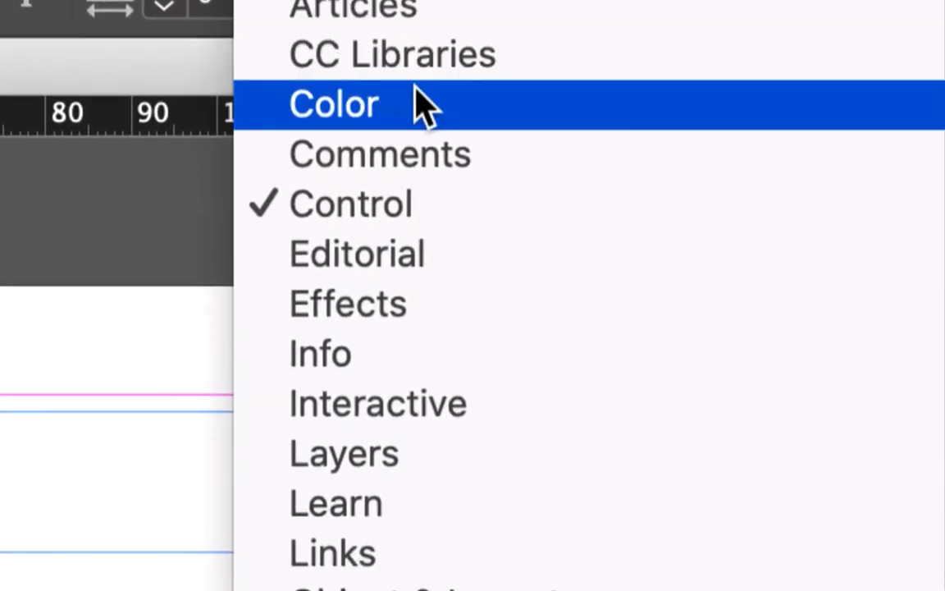
mouse_move(331, 311)
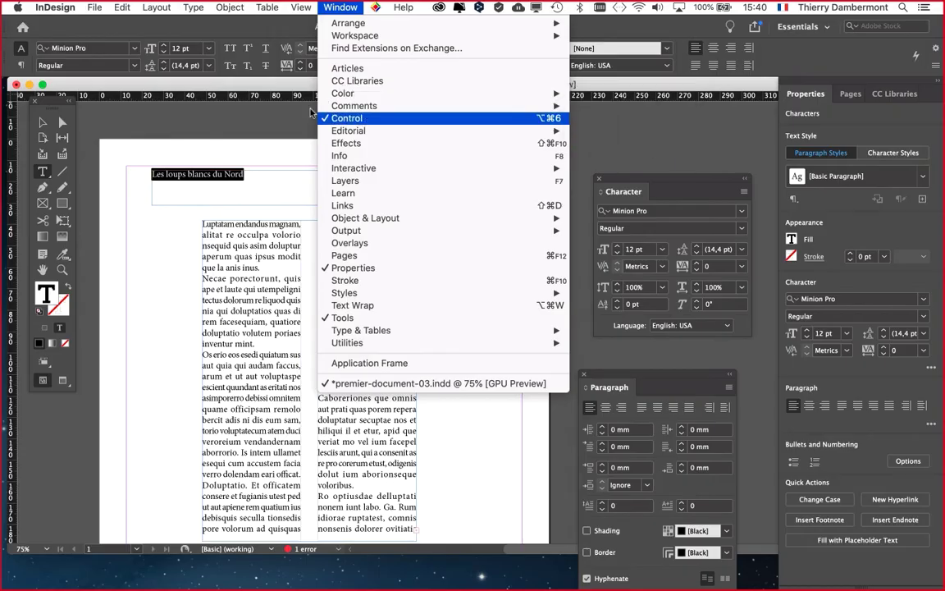
left_click(288, 86)
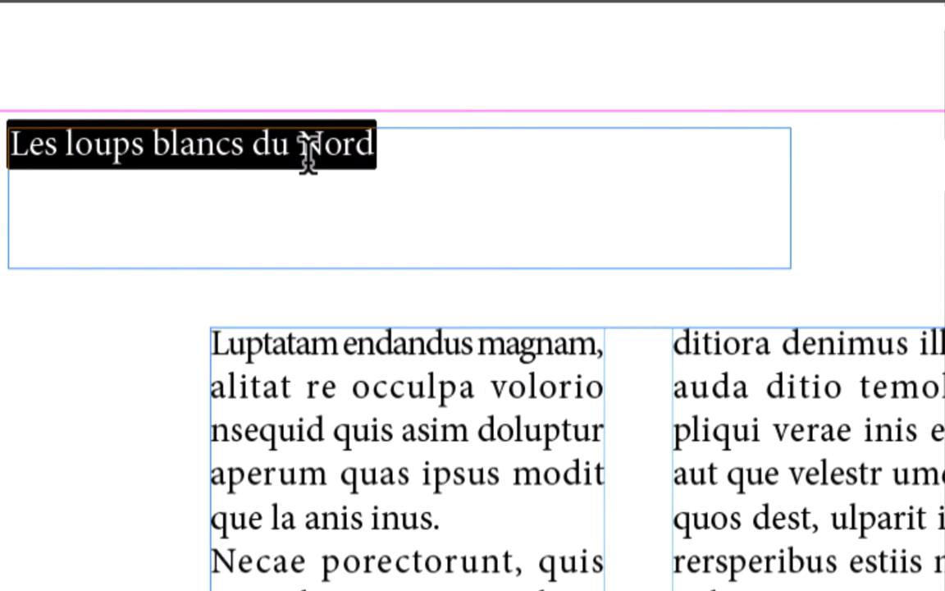
Select the headline frame and switch on Formatting affects text so colour applies to its text.
left_click(308, 150)
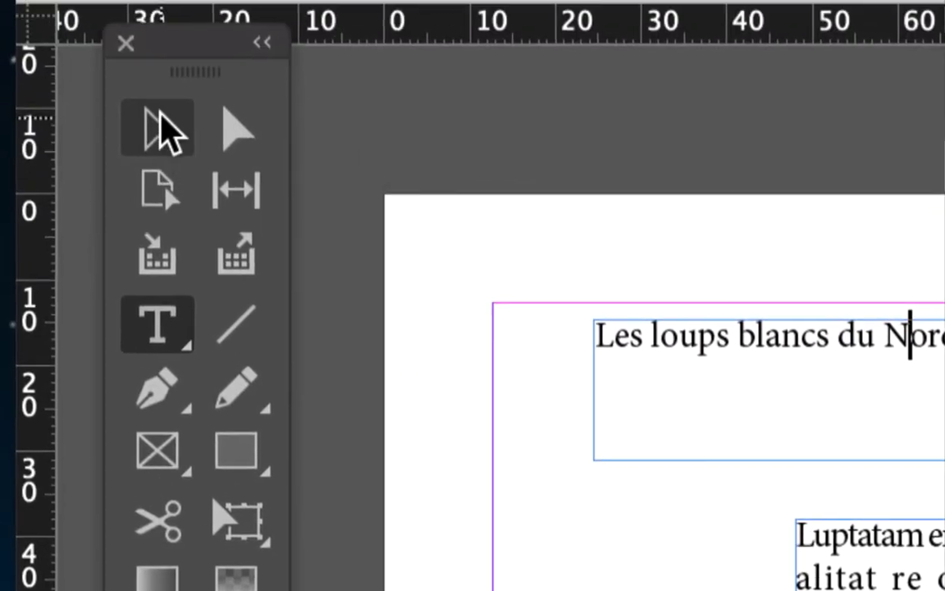
left_click(100, 2)
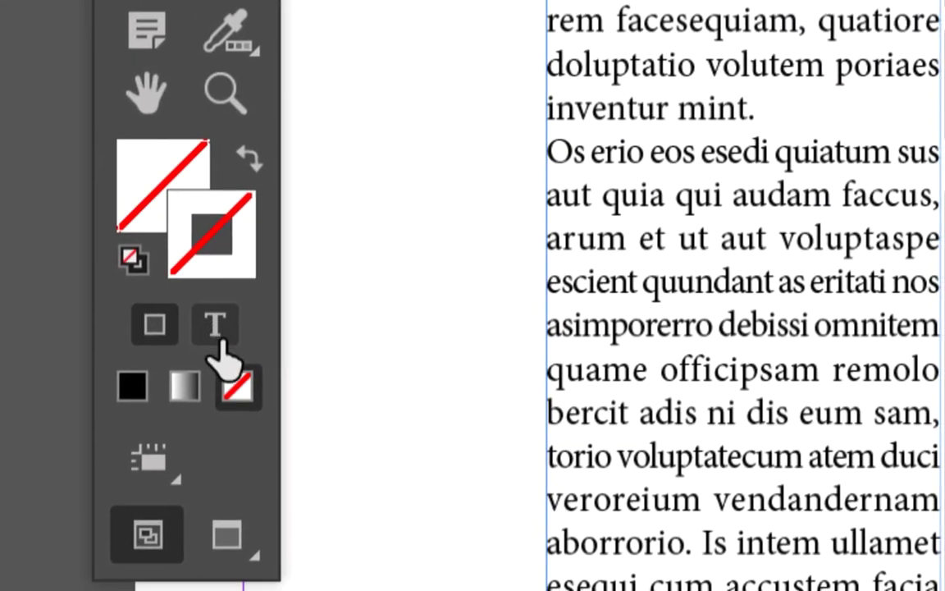
left_click(217, 344)
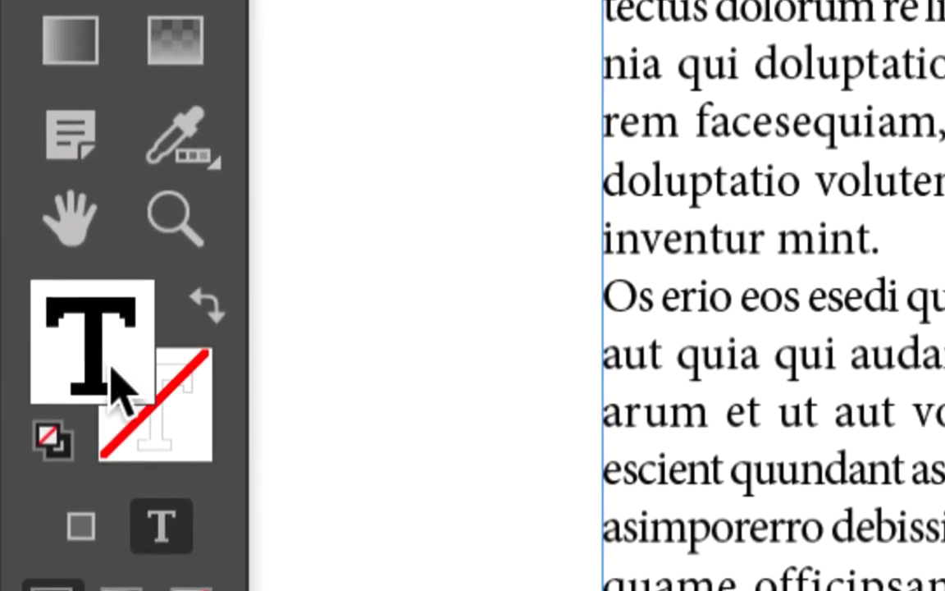
key("F5")
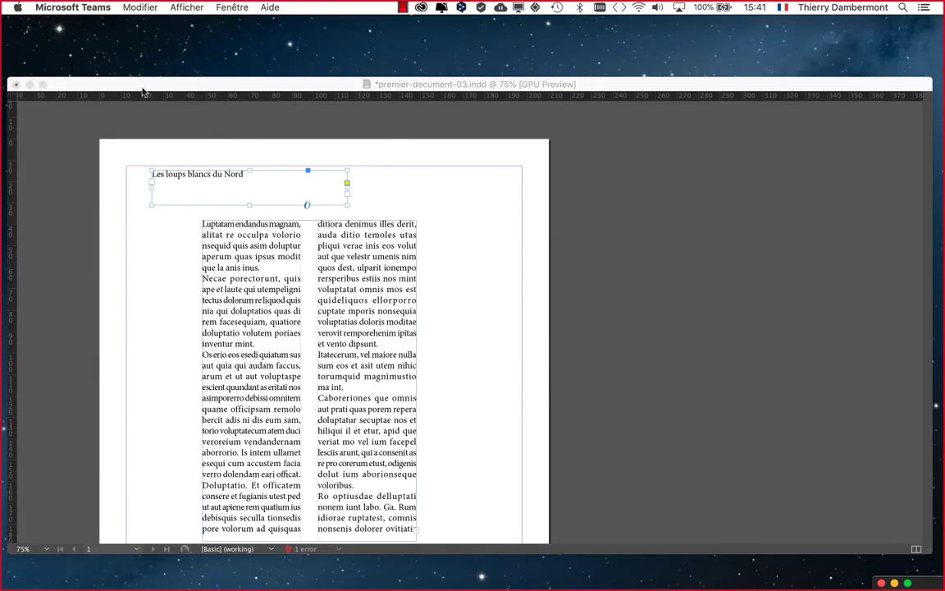
left_click(142, 92)
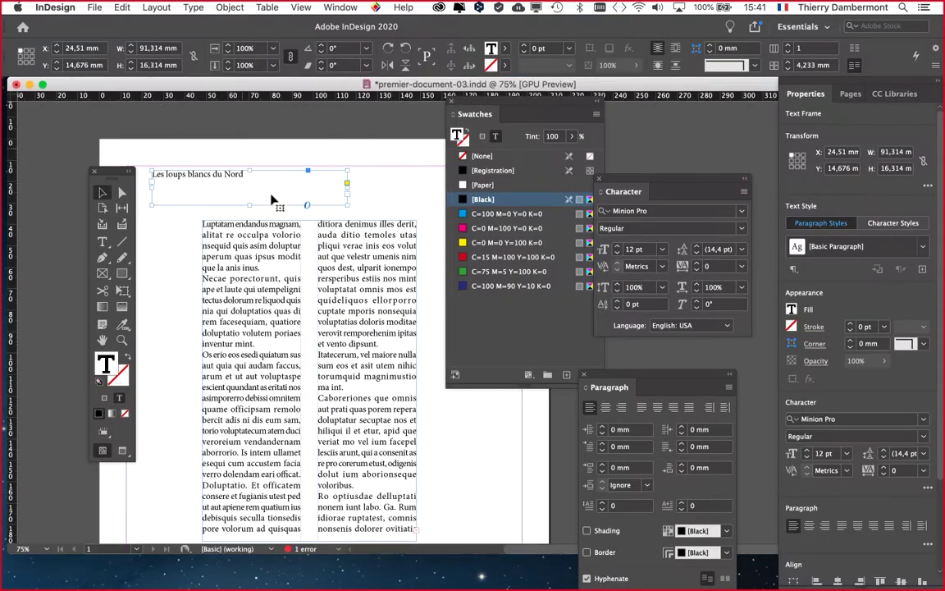
left_click_drag(111, 175, 89, 130)
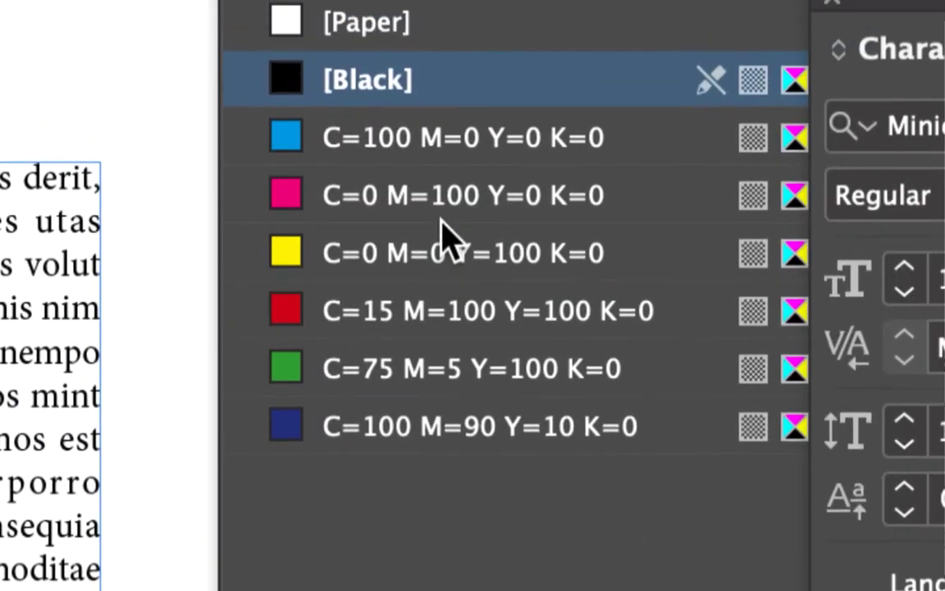
Select the headline text and try magenta, dark blue and red as its colour.
left_click(443, 215)
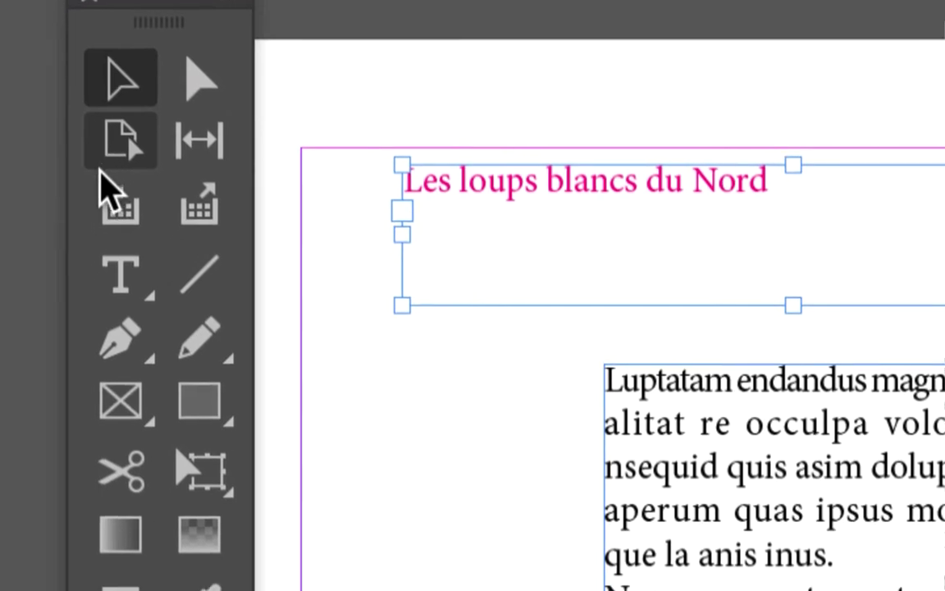
left_click(123, 283)
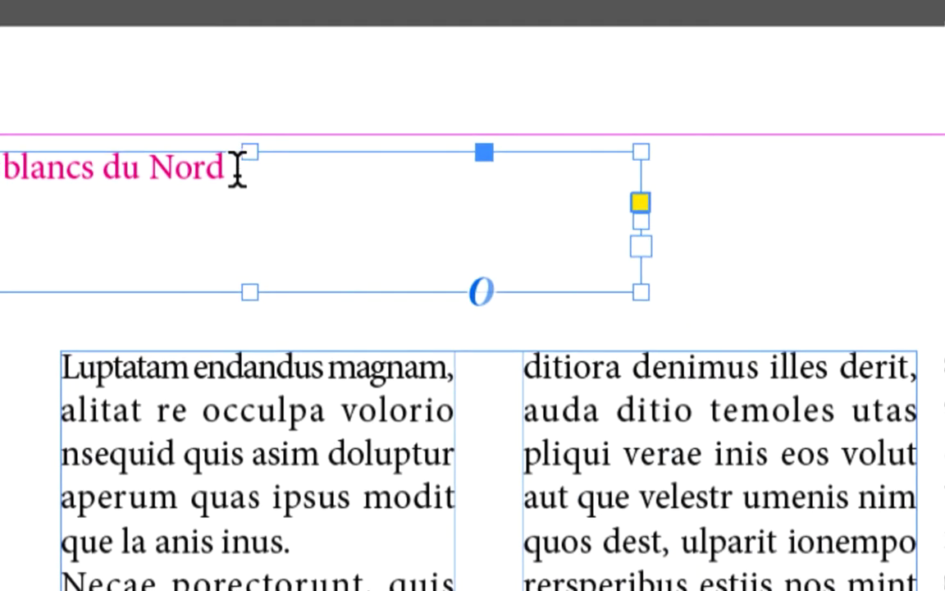
left_click_drag(236, 170, 0, 166)
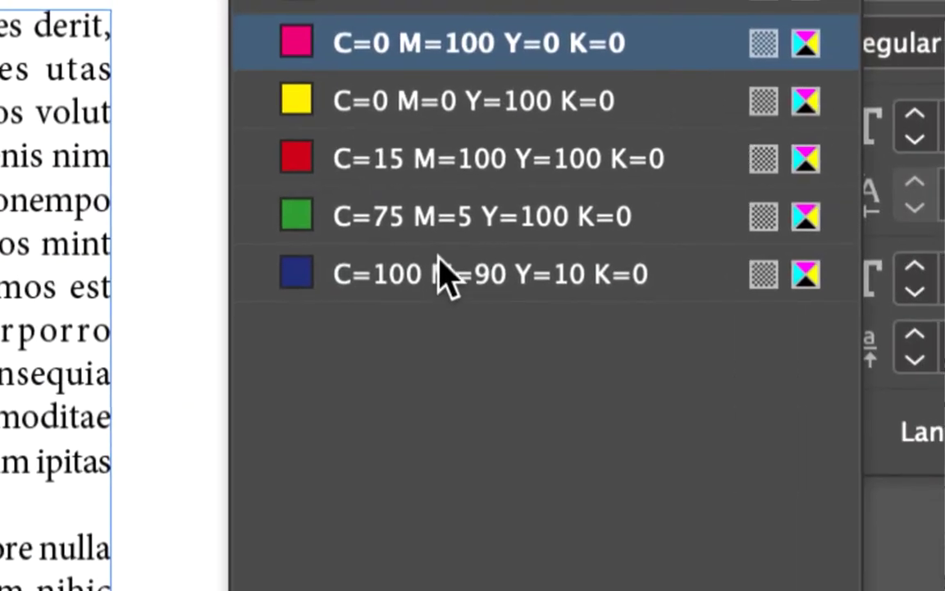
left_click(447, 275)
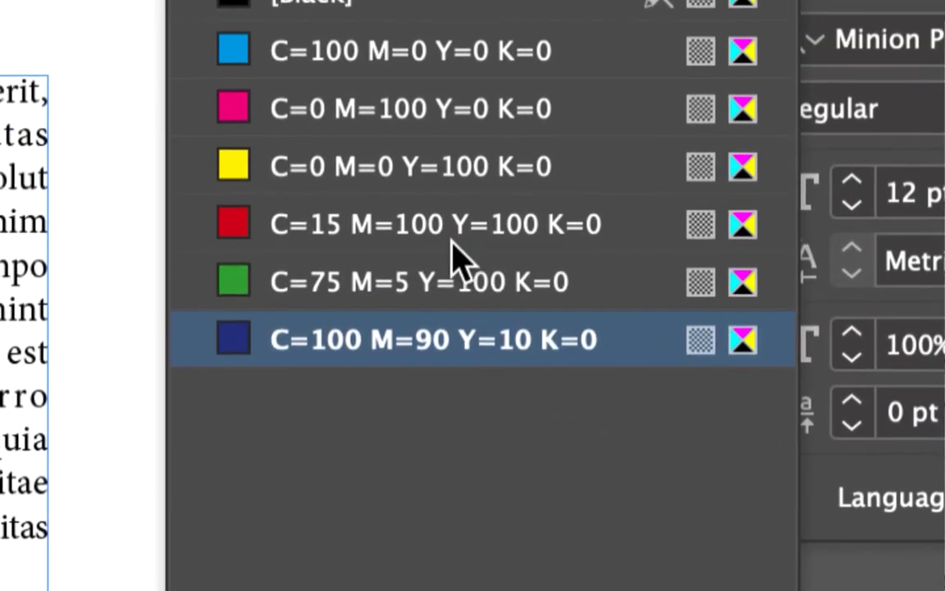
left_click(453, 238)
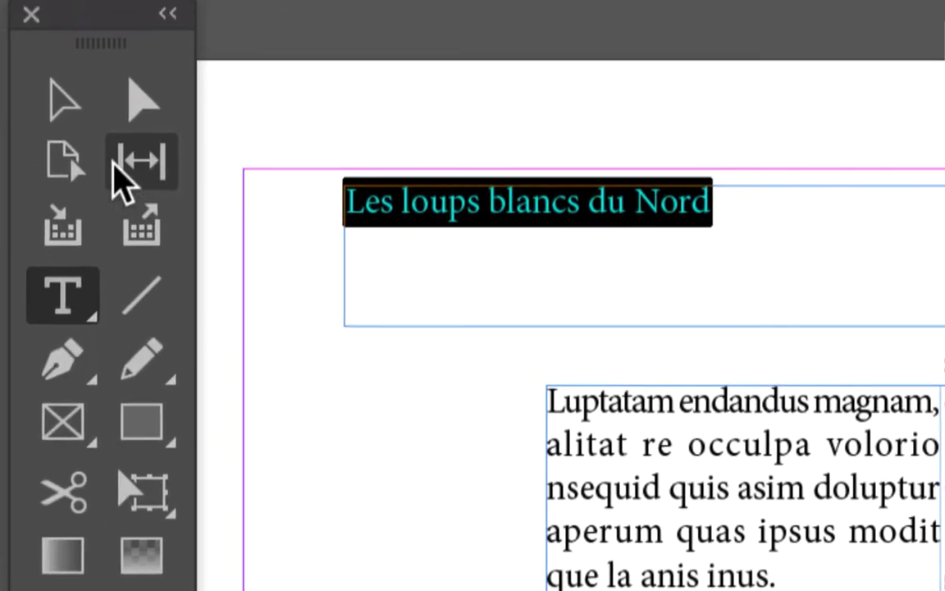
Select the headline frame with Formatting affects text on and apply the C=100 M=0 Y=0 K=0 swatch.
left_click(106, 158)
left_click(74, 86)
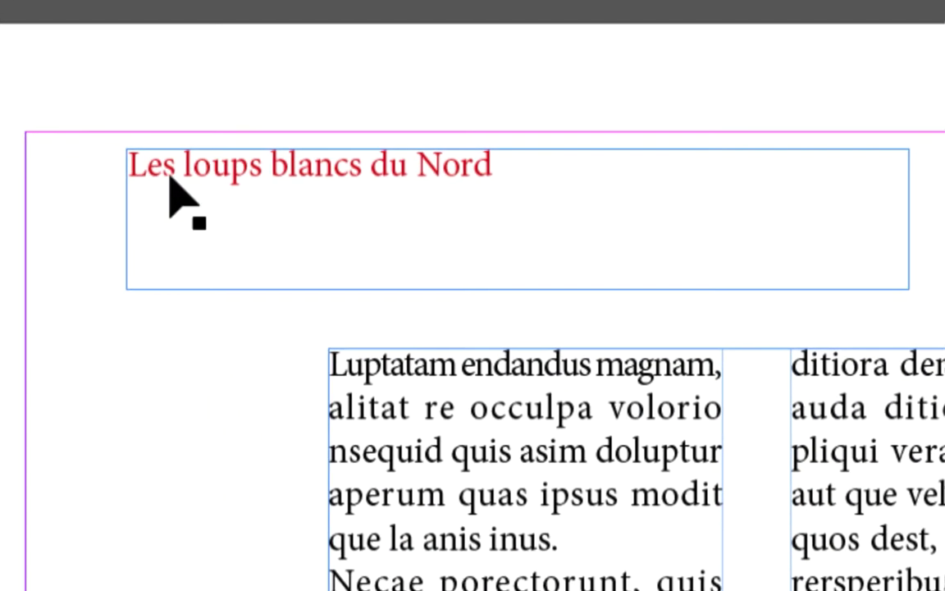
left_click(255, 336)
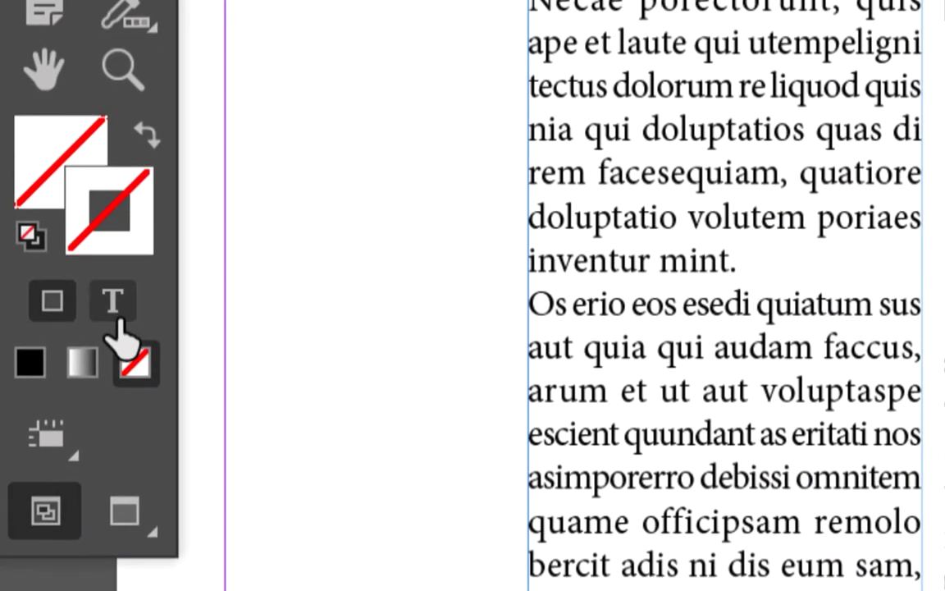
left_click(148, 241)
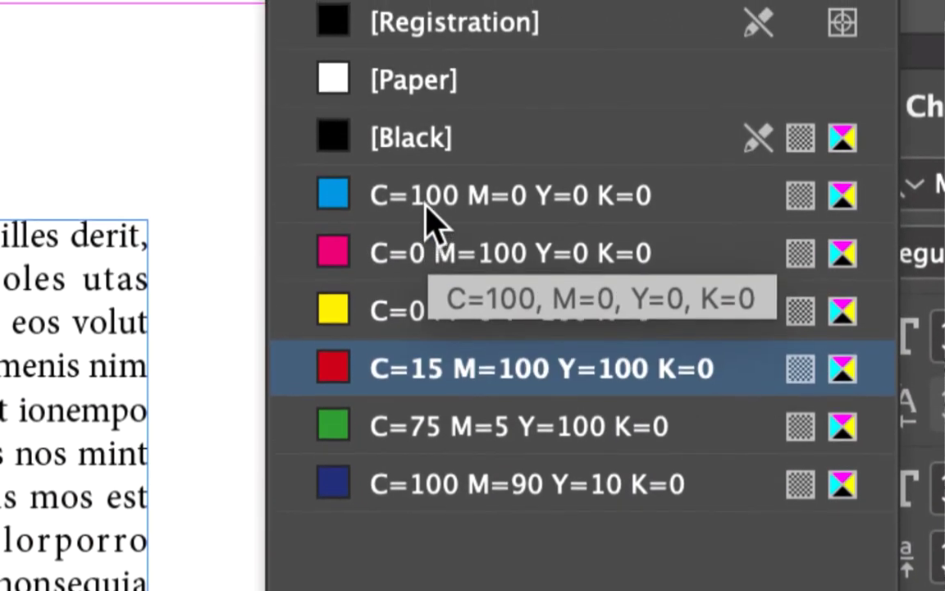
left_click(407, 74)
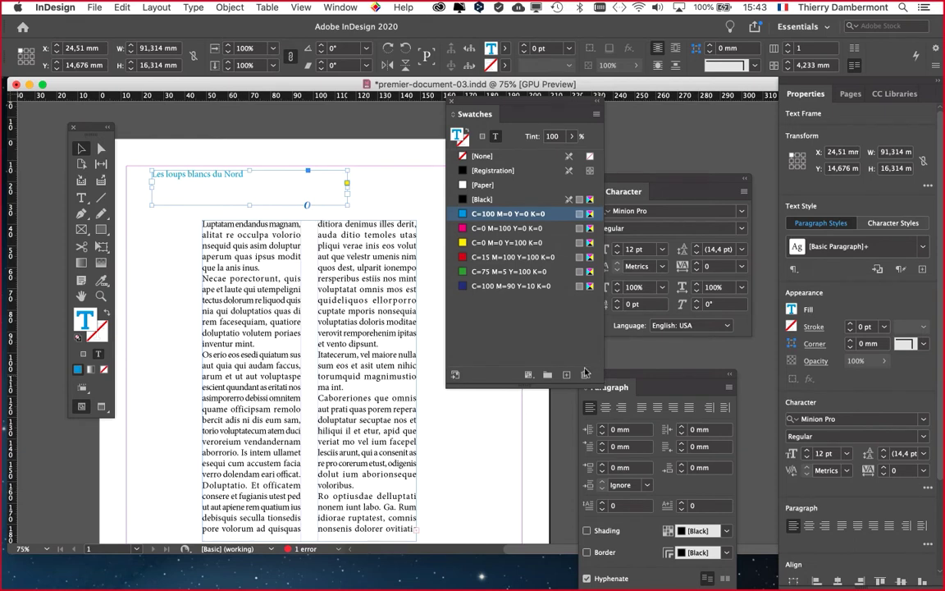
Shorten the Swatches panel and nudge it and the Tools panel into place.
left_click_drag(597, 375, 597, 325)
left_click_drag(496, 100, 500, 122)
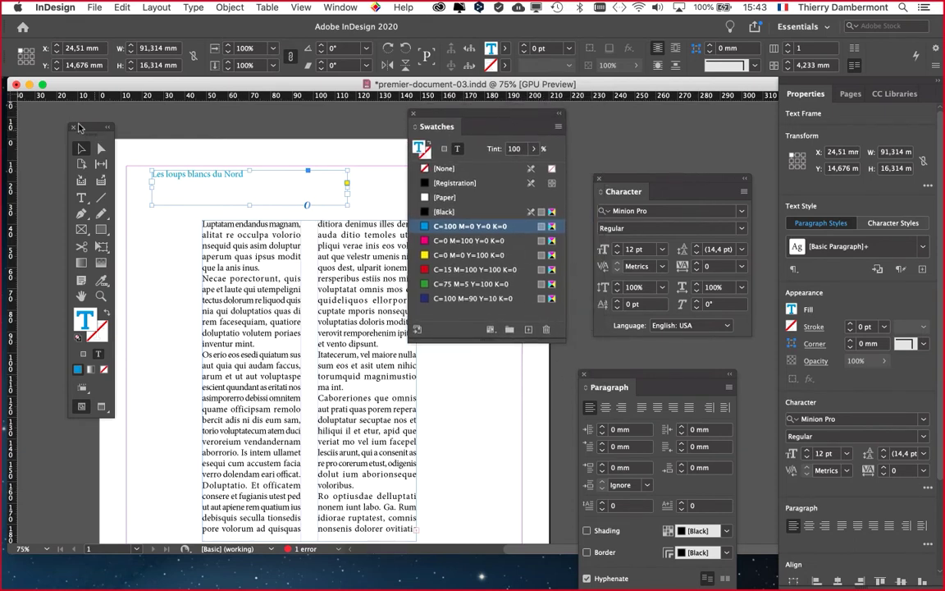
left_click_drag(77, 123, 56, 112)
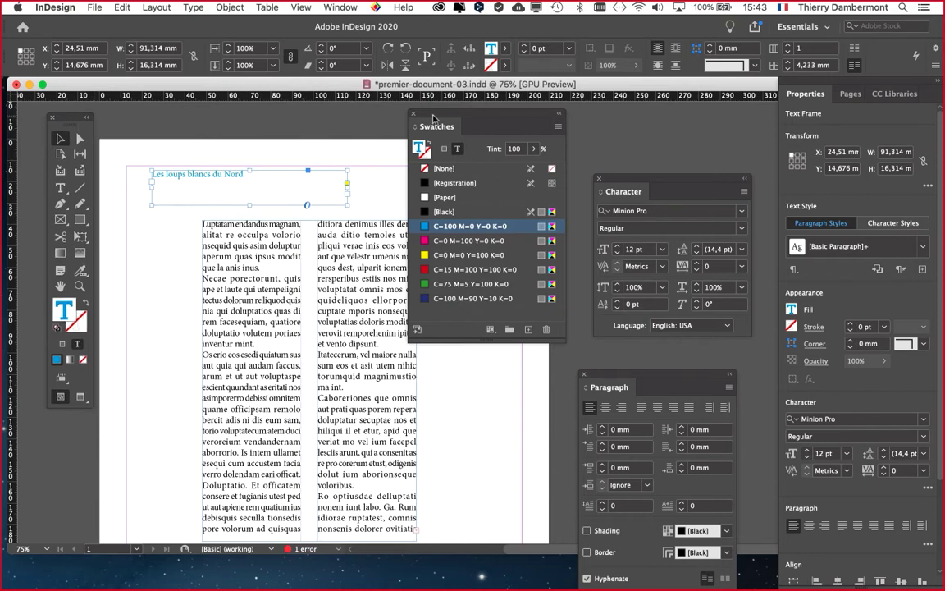
left_click_drag(434, 118, 440, 116)
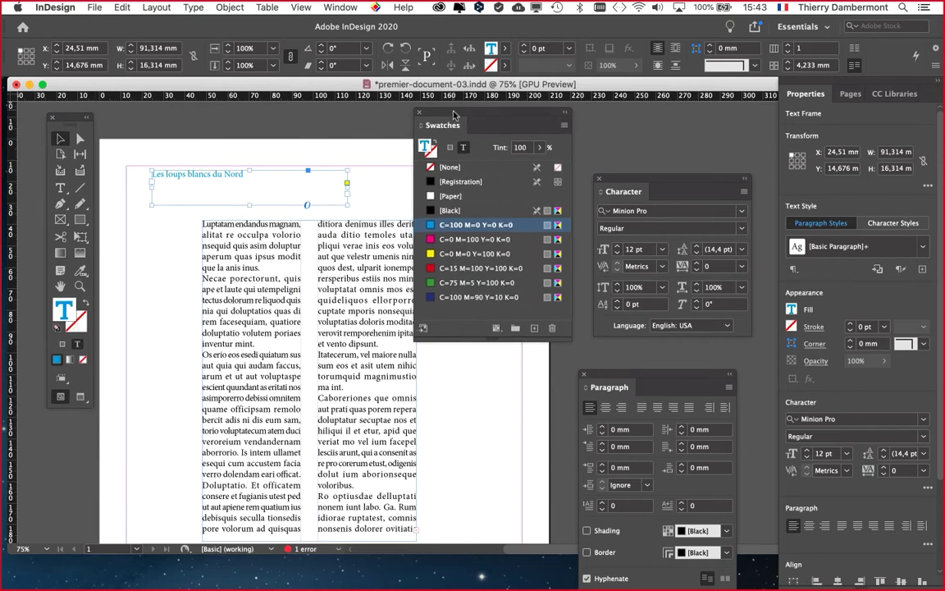
left_click_drag(410, 107, 421, 107)
left_click_drag(68, 114, 68, 108)
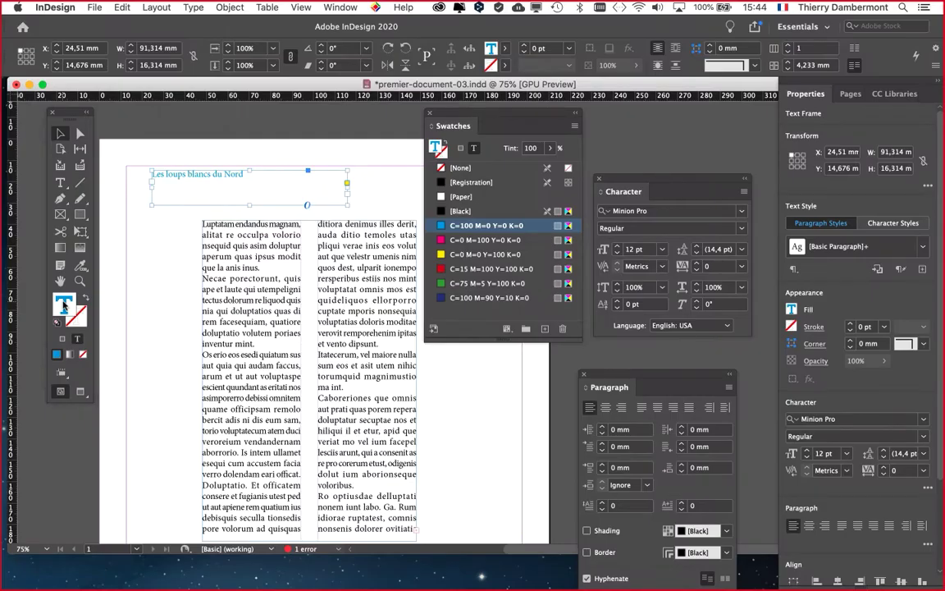
Check the text fill's cyan (R 0, G 159, B 227) in the Color Picker, then cancel it unchanged.
double_click(64, 306)
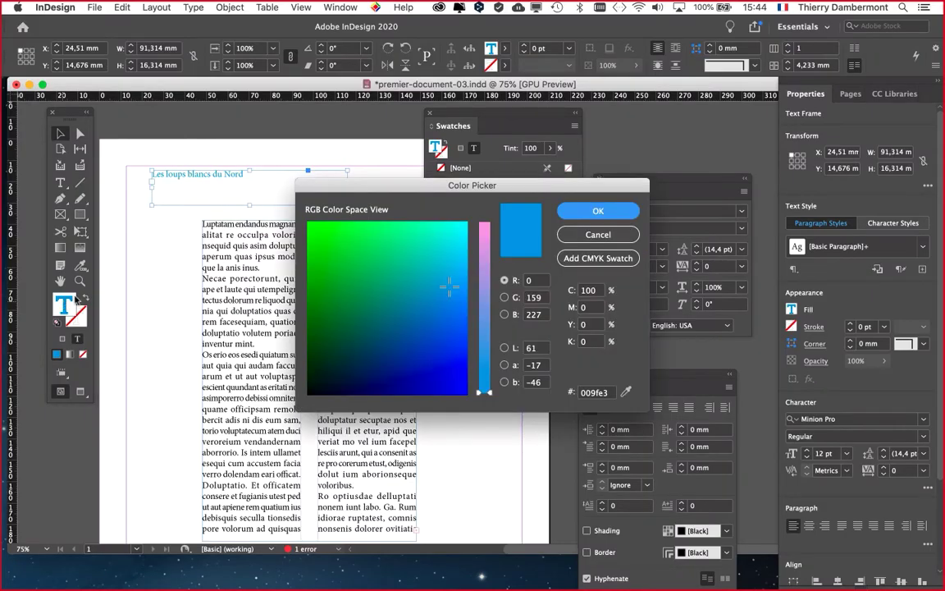
left_click_drag(486, 191, 319, 213)
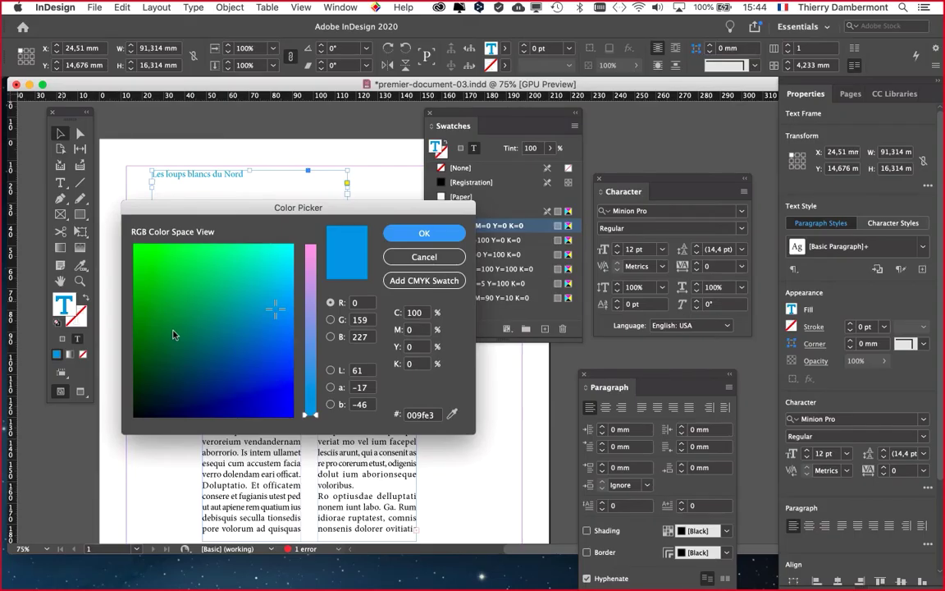
left_click(421, 257)
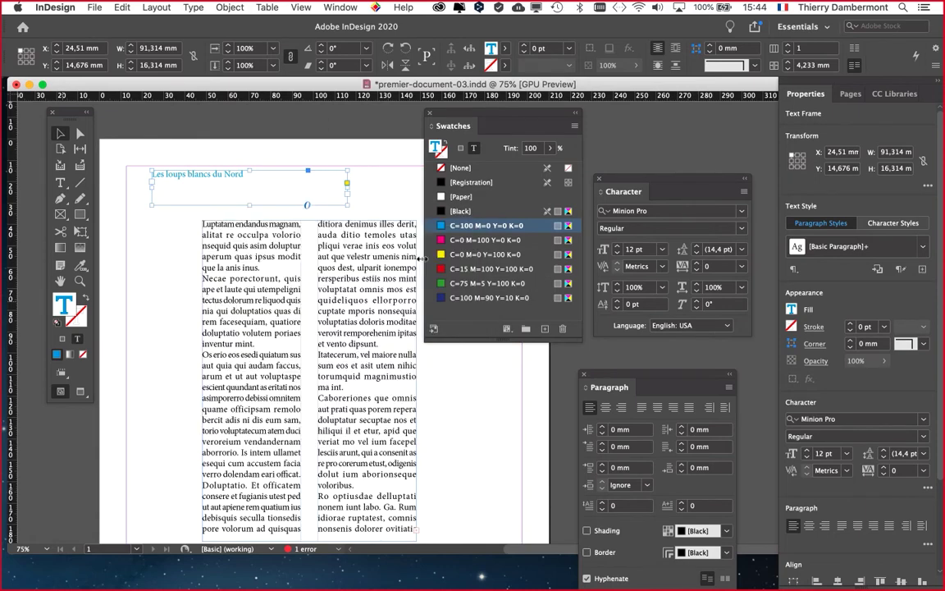
left_click_drag(453, 134, 411, 135)
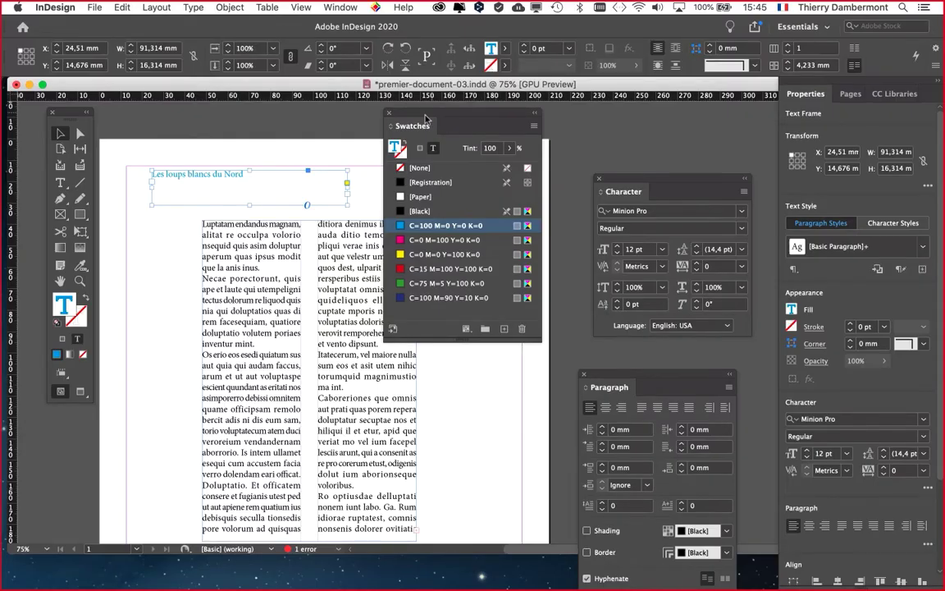
Reposition the Swatches panel over the page with the Character panel below it.
mouse_move(426, 119)
left_mouse_down()
mouse_move(413, 140)
mouse_move(410, 127)
left_mouse_up()
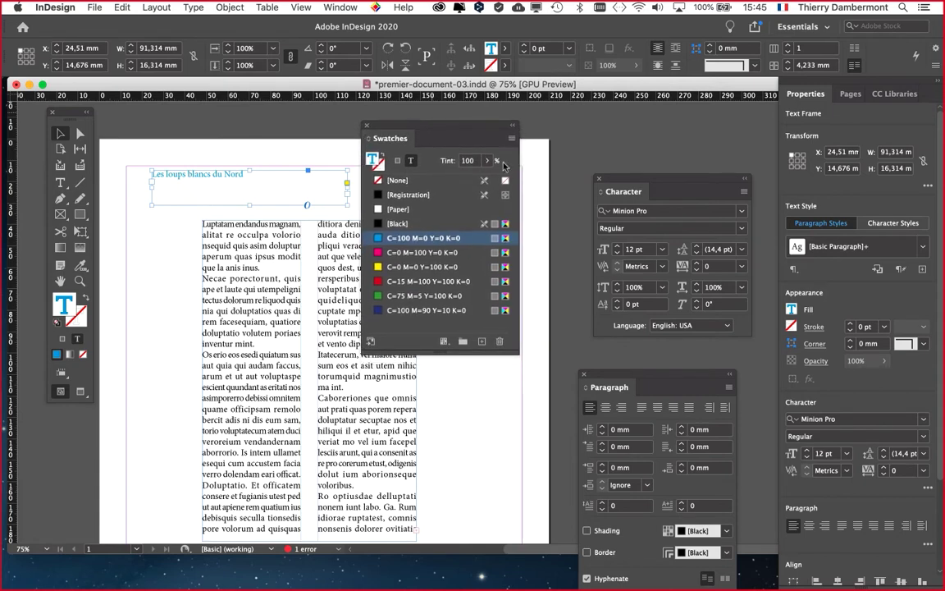
left_click_drag(615, 178, 385, 431)
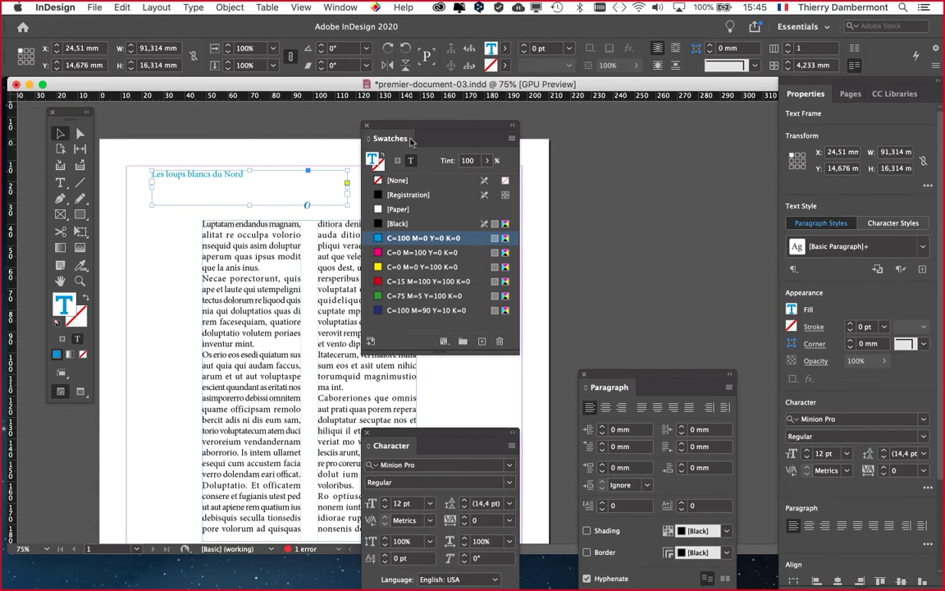
left_click_drag(373, 123, 444, 114)
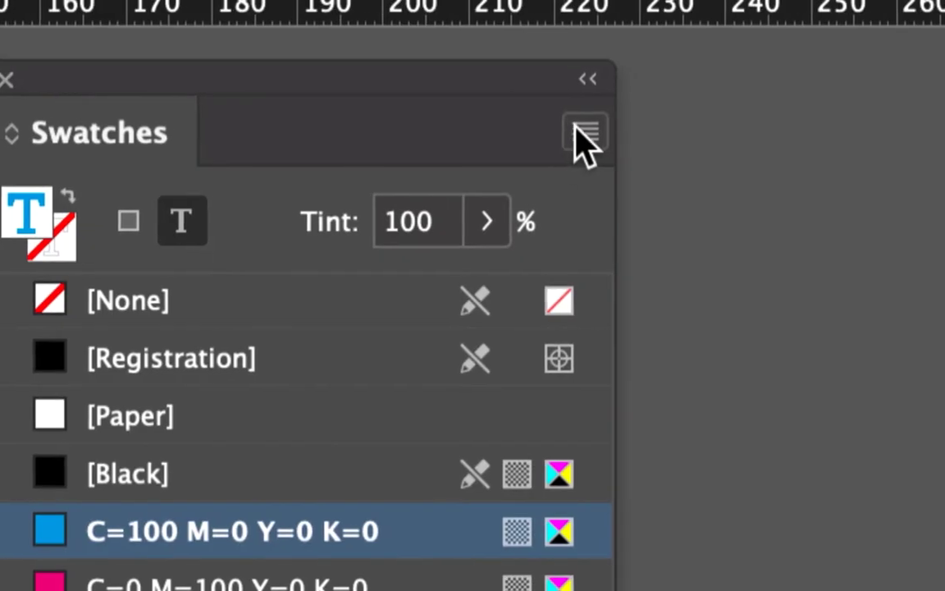
left_click(584, 121)
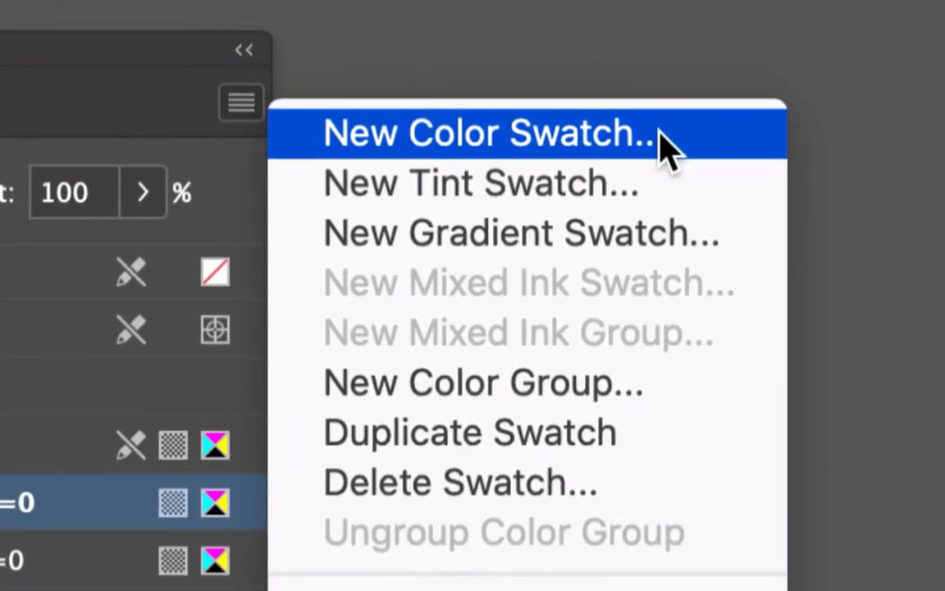
Start a New Color Swatch and select its Cyan 100 value before changing colour mode.
left_click(662, 146)
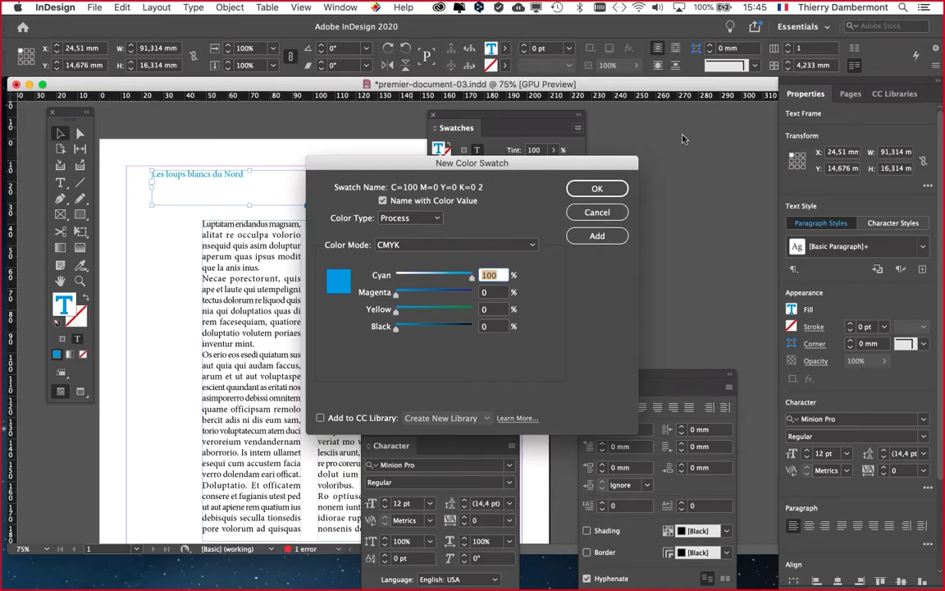
left_click_drag(506, 168, 573, 199)
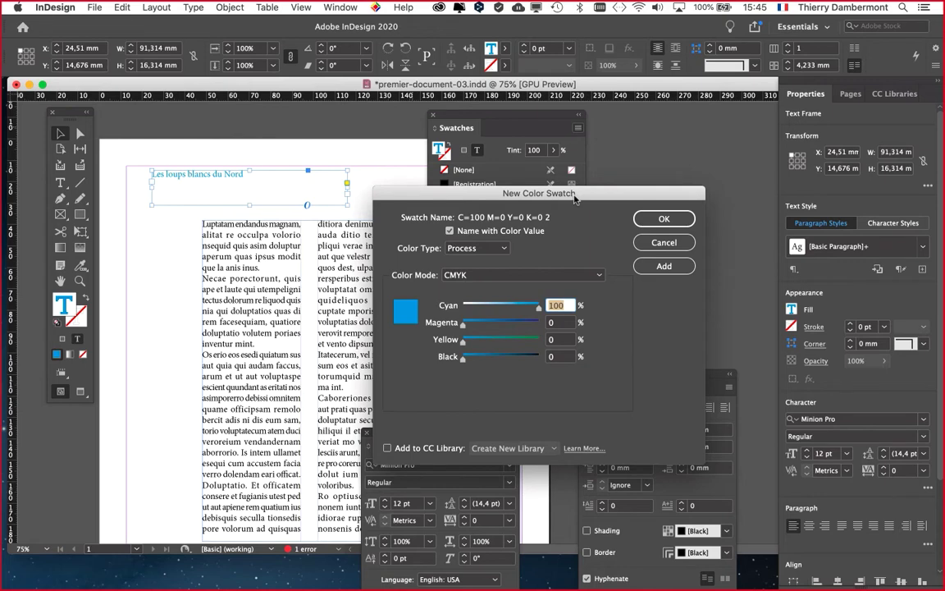
left_click_drag(574, 198, 603, 65)
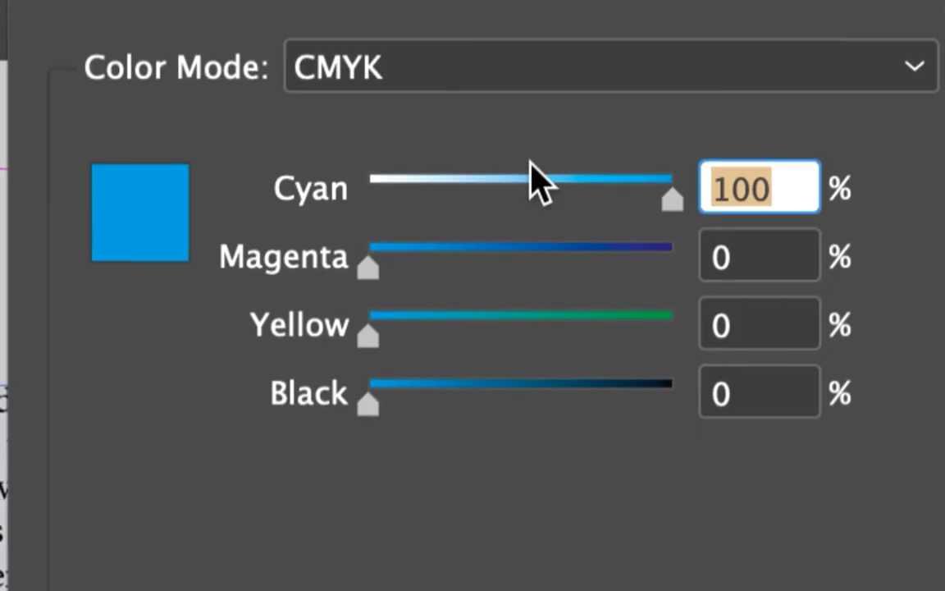
left_click(577, 164)
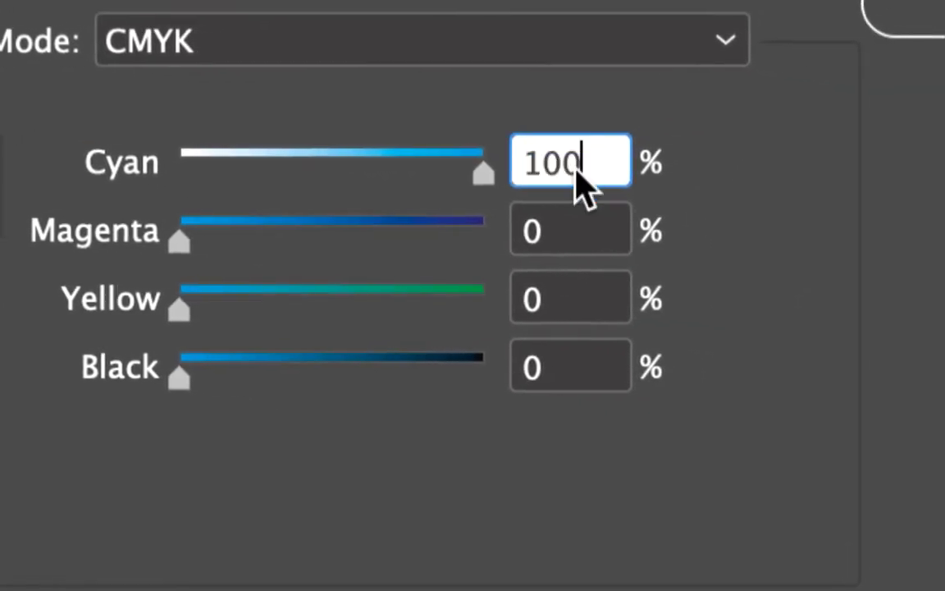
left_click_drag(584, 163, 530, 183)
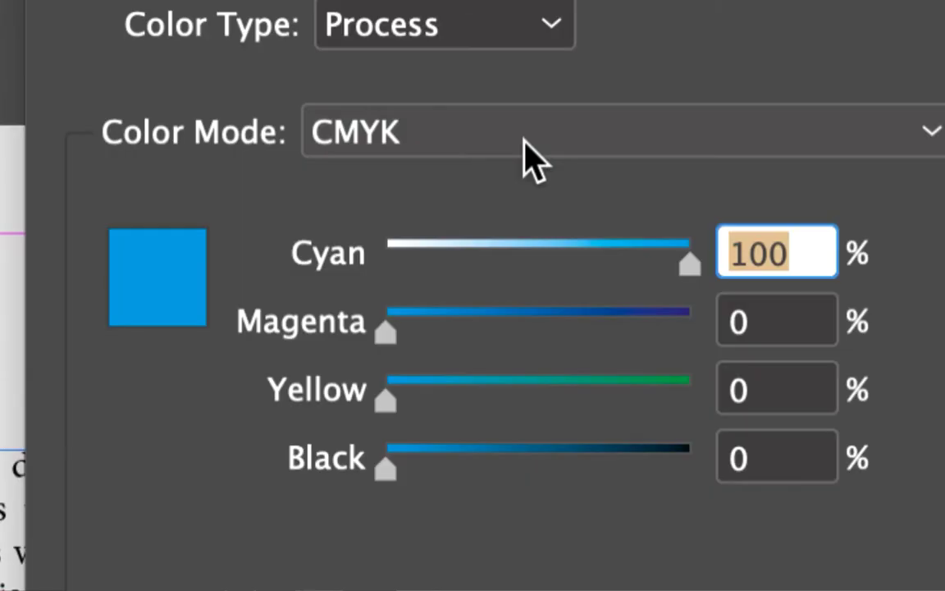
left_click(524, 139)
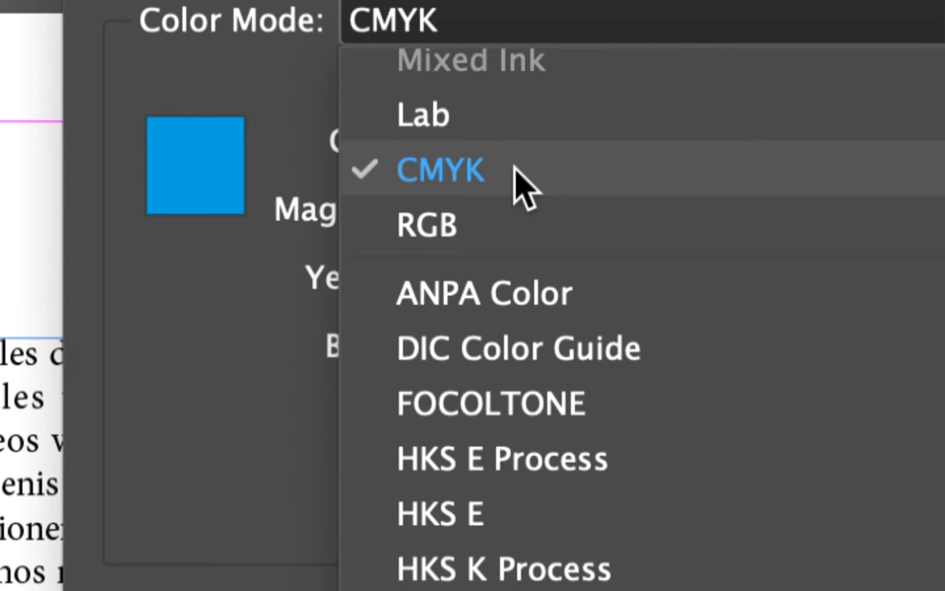
Toggle the new swatch between RGB (0/159/227) and CMYK to compare its cyan values.
left_click(498, 230)
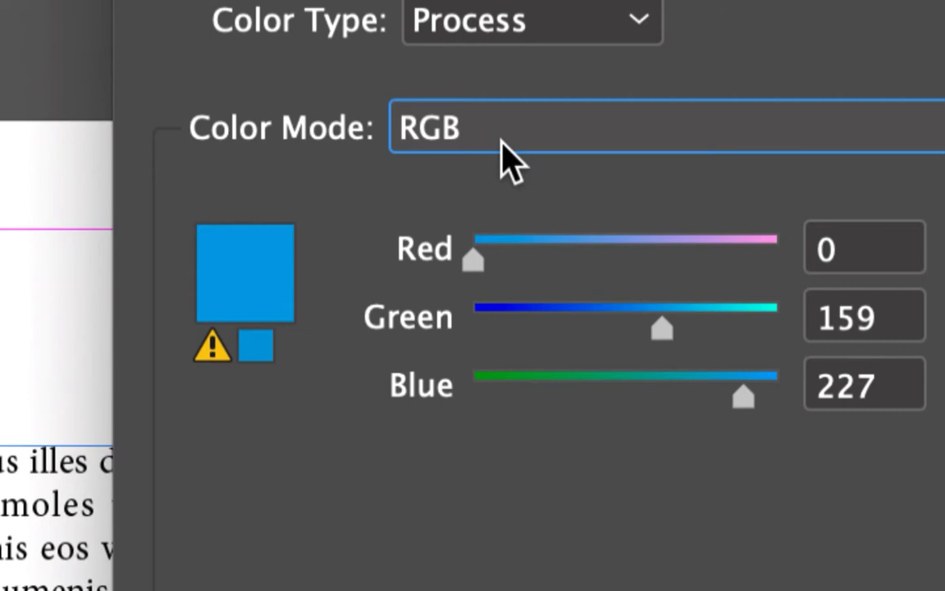
left_click(501, 141)
left_click(519, 279)
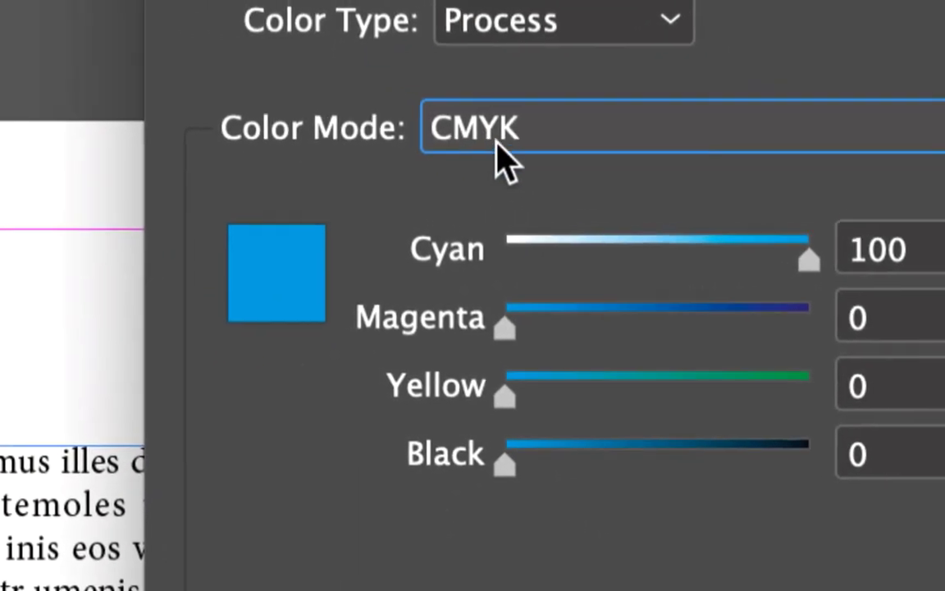
left_click(496, 144)
left_click(521, 197)
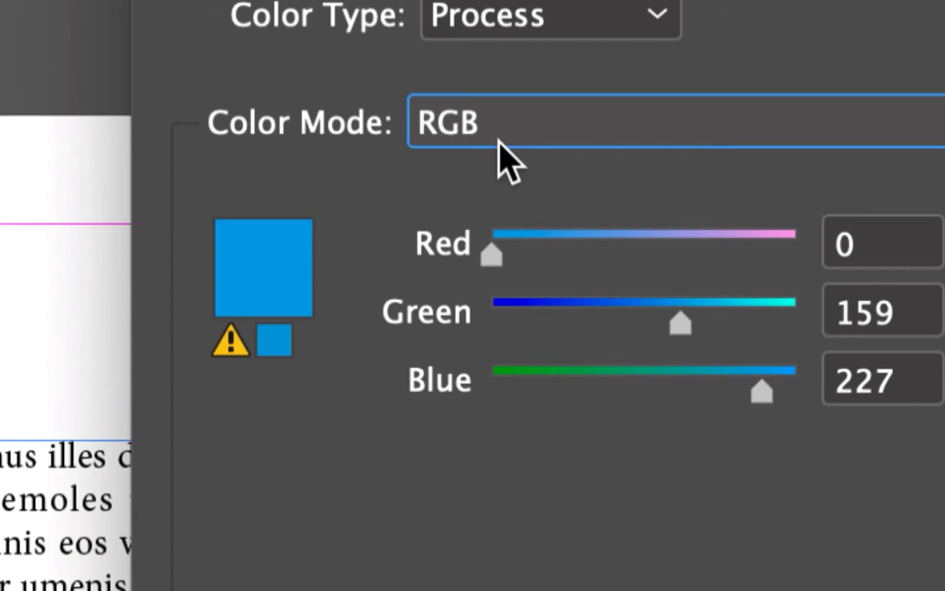
left_click(548, 143)
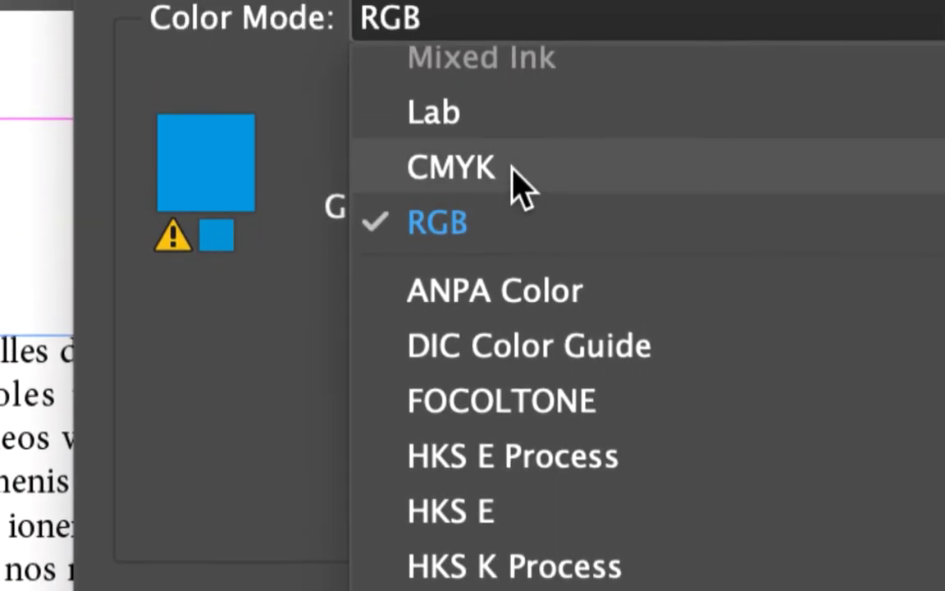
left_click(521, 134)
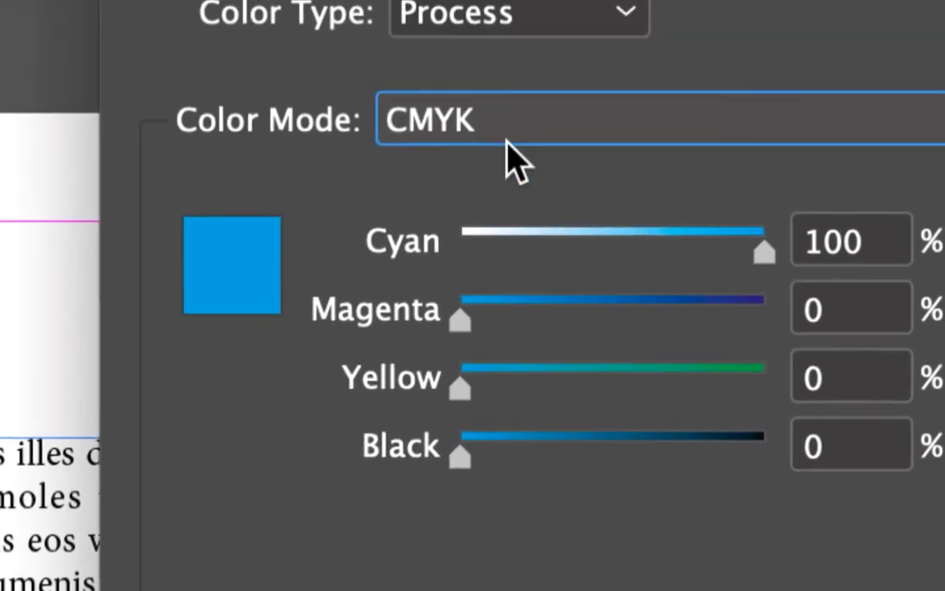
left_click(513, 160)
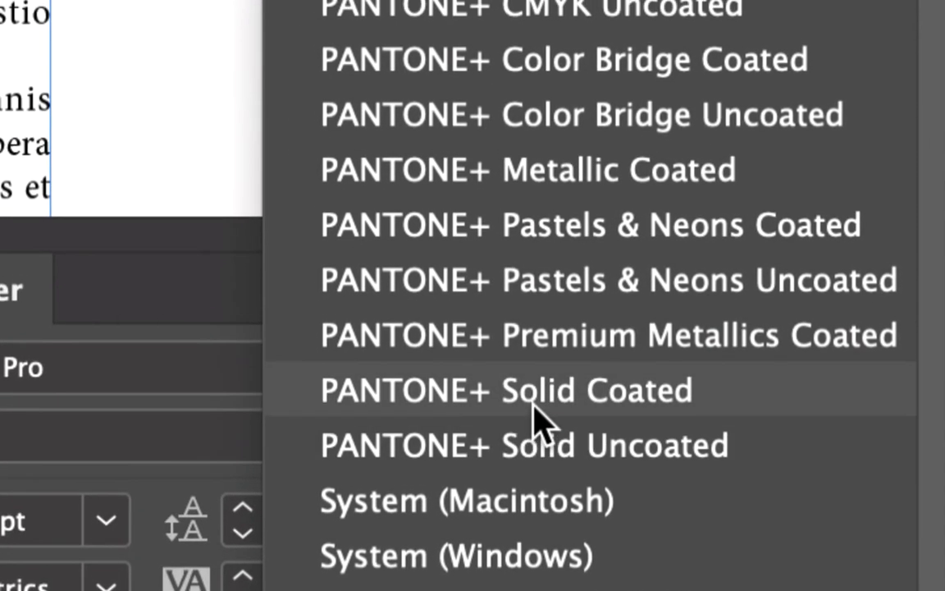
Add a PANTONE 325 C spot swatch from the PANTONE+ Solid Coated library.
left_click(534, 393)
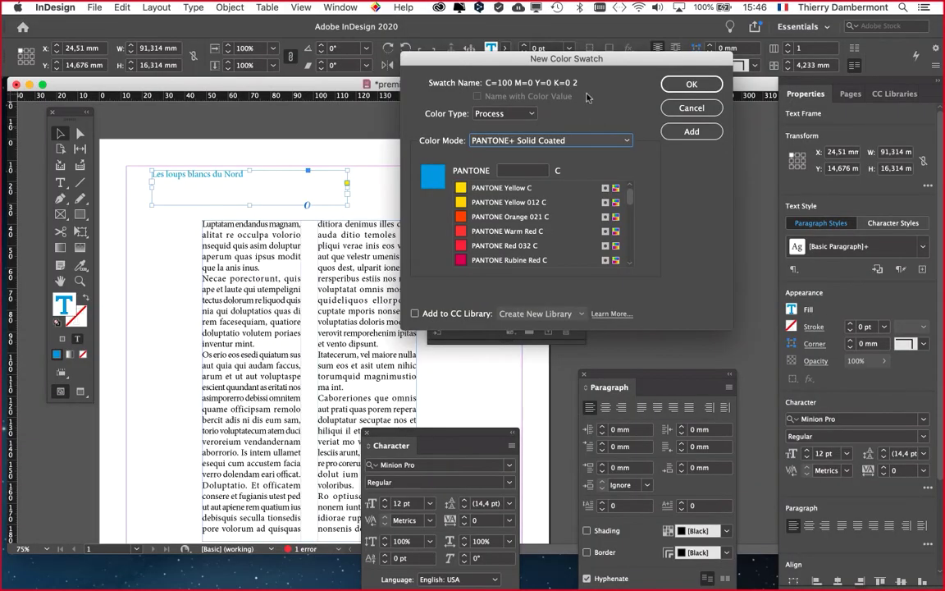
left_click_drag(563, 67, 253, 94)
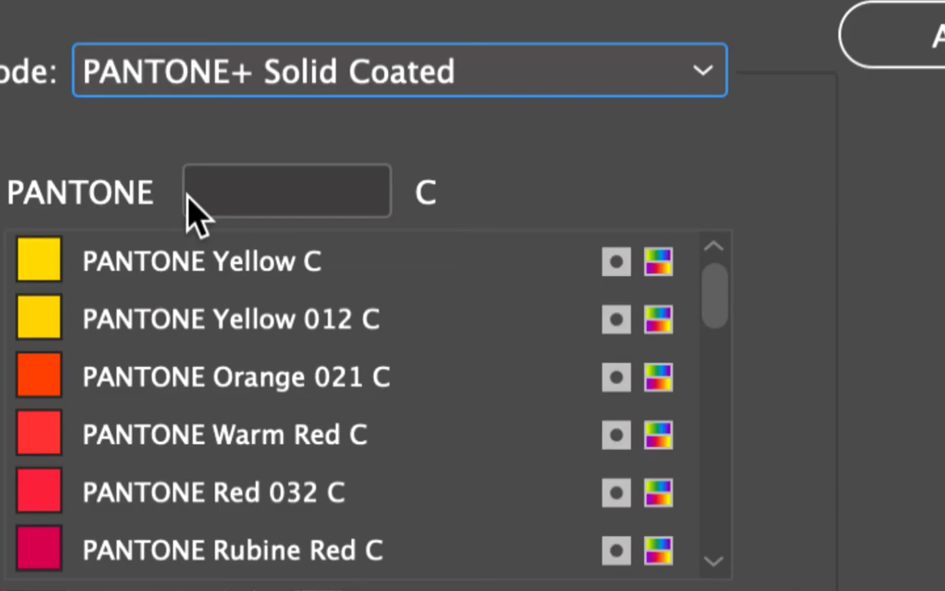
left_click(189, 198)
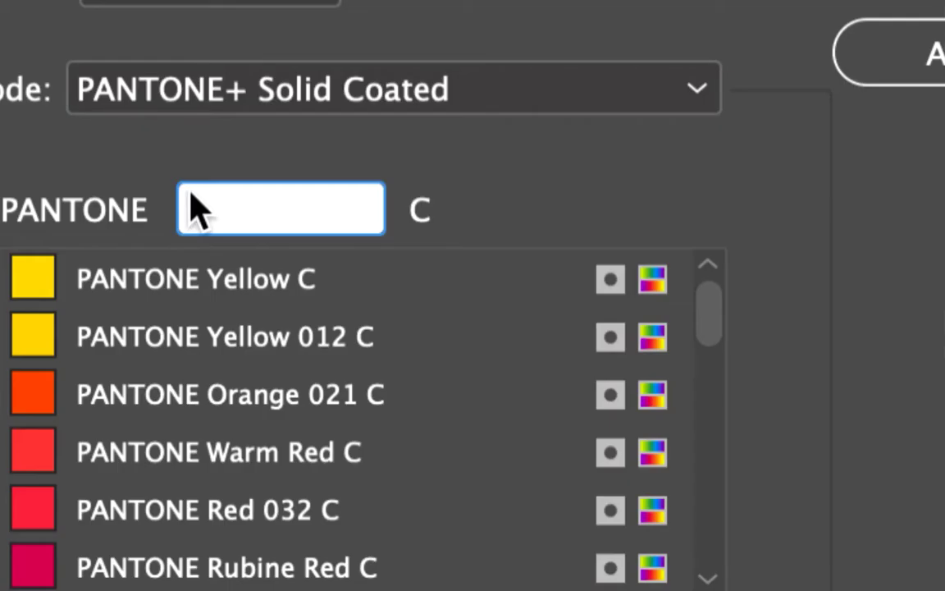
type("325")
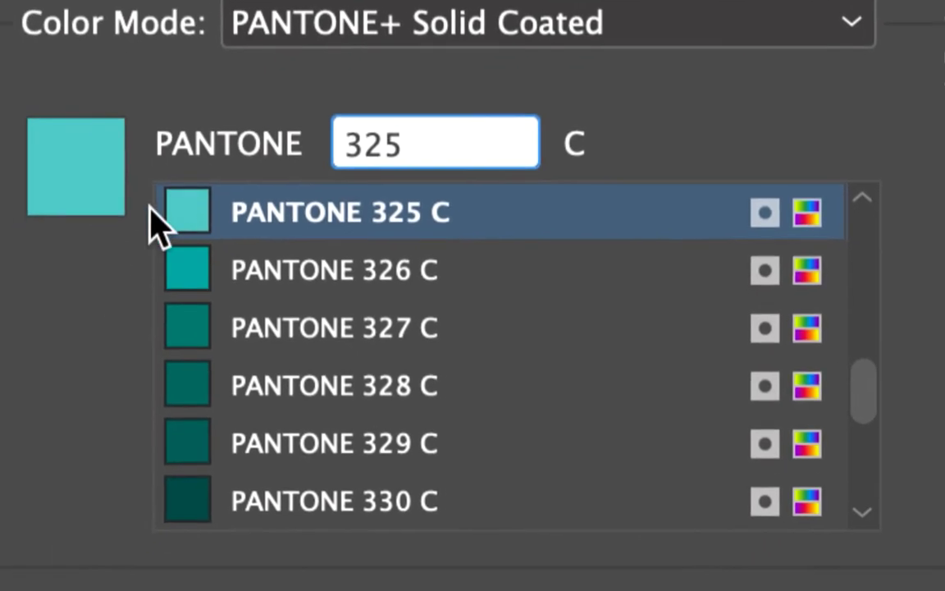
mouse_move(35, 289)
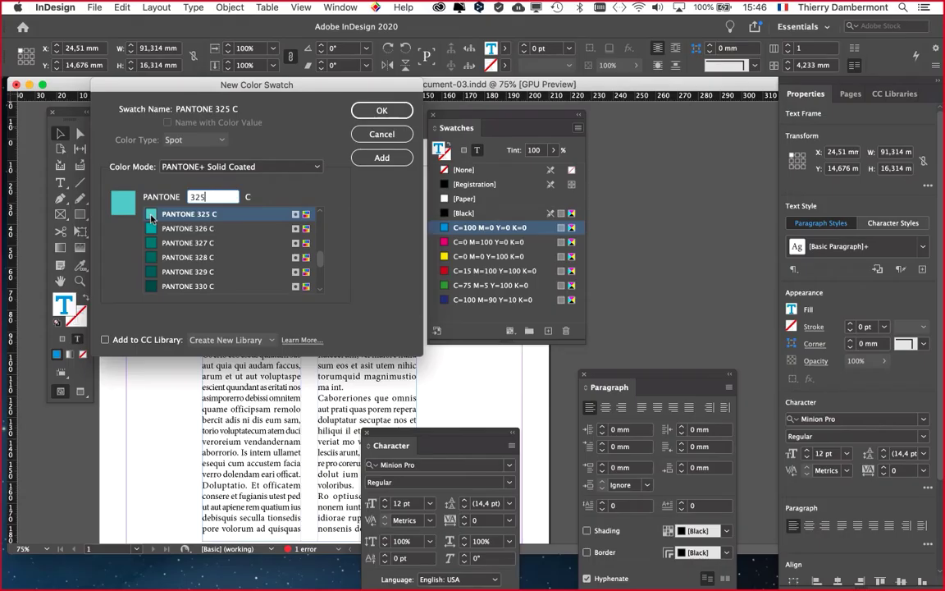
left_click(379, 112)
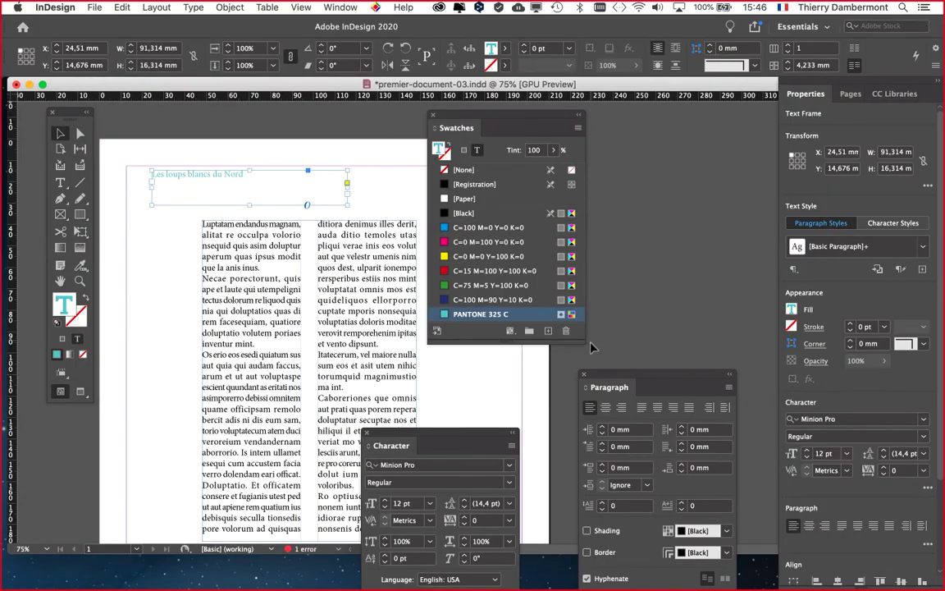
Make the Swatches panel taller and shift it slightly left.
left_click_drag(580, 338, 580, 379)
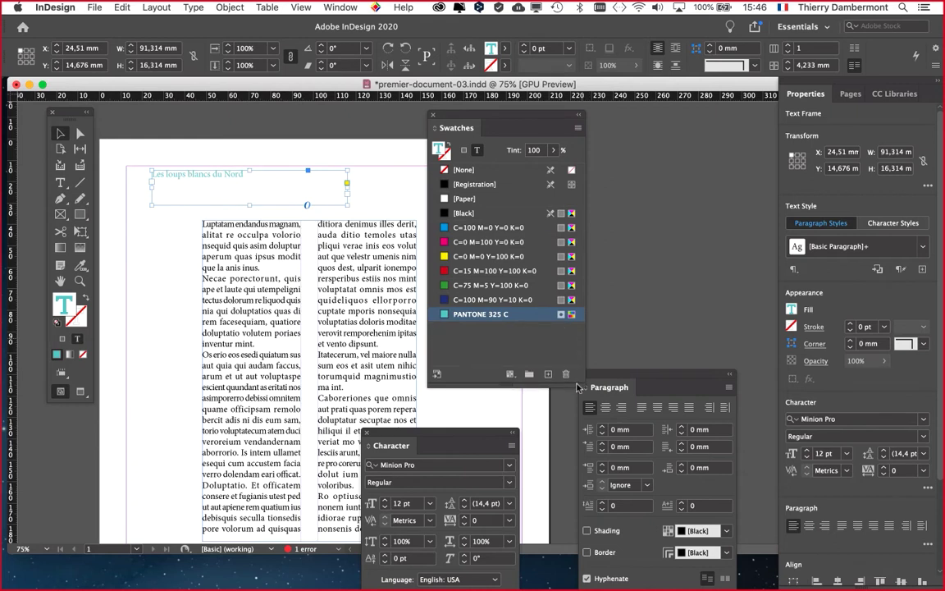
left_click_drag(514, 125, 471, 123)
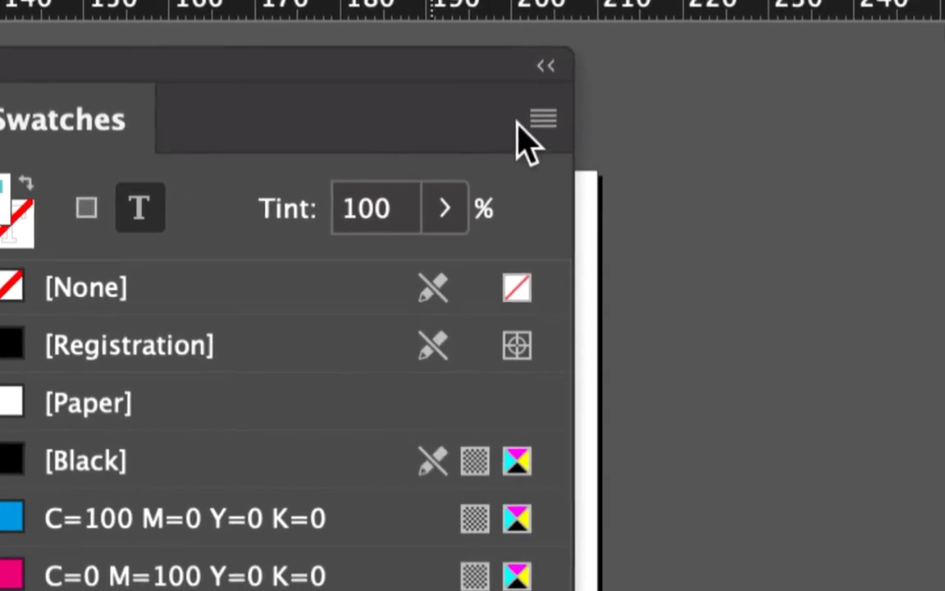
left_click(540, 120)
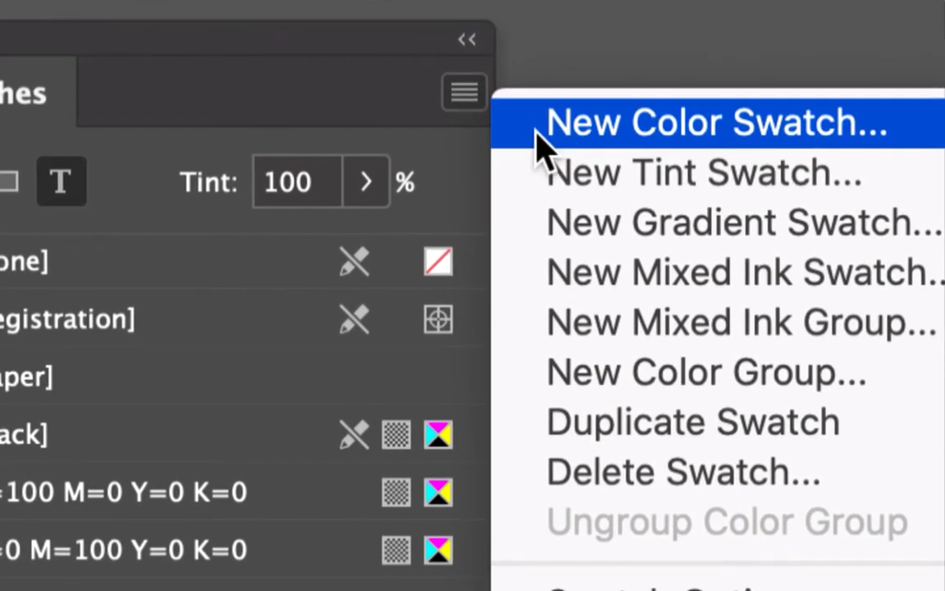
Create a new CMYK swatch with Cyan 55, Magenta 0, Yellow 25, Black 0.
left_click(539, 131)
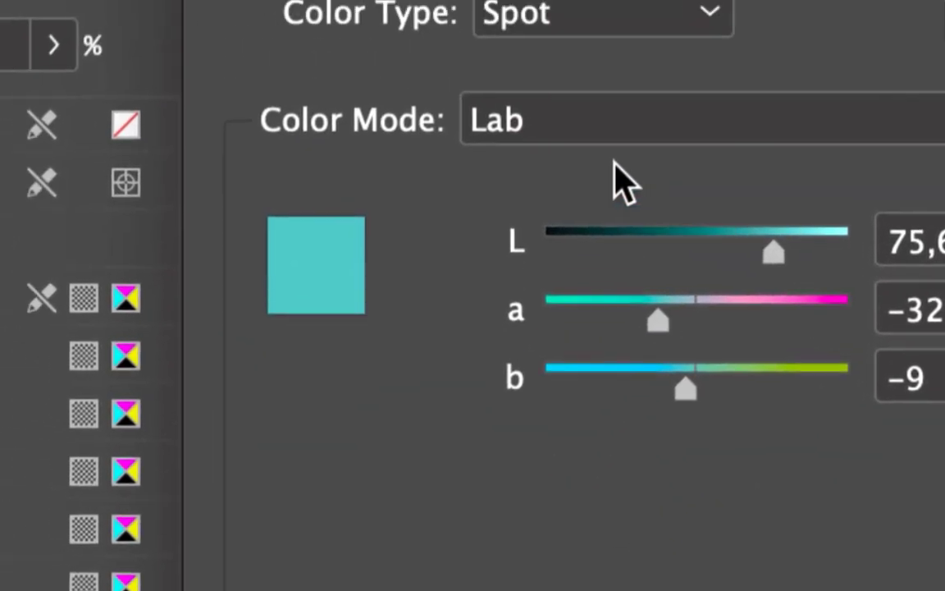
left_click(565, 6)
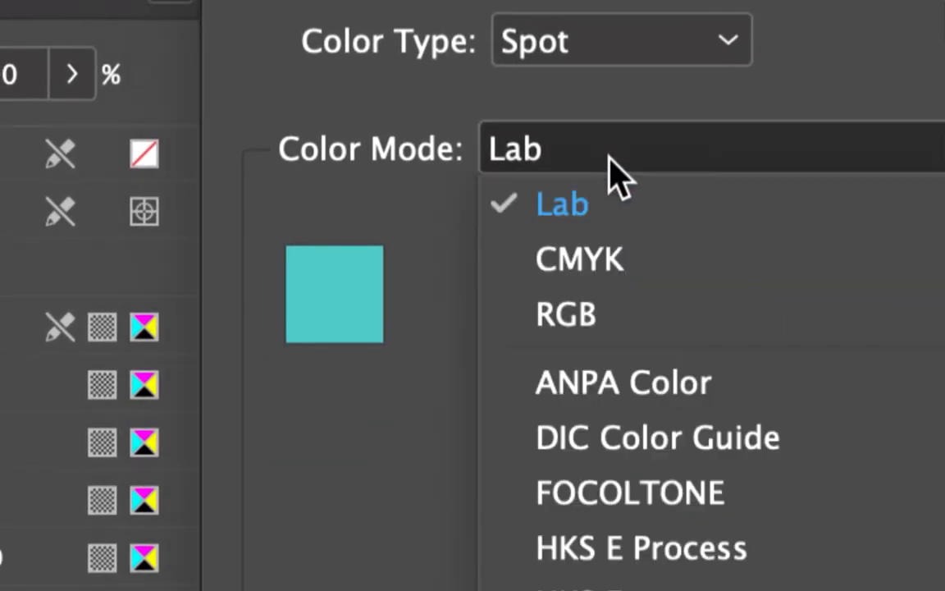
left_click(590, 105)
double_click(926, 197)
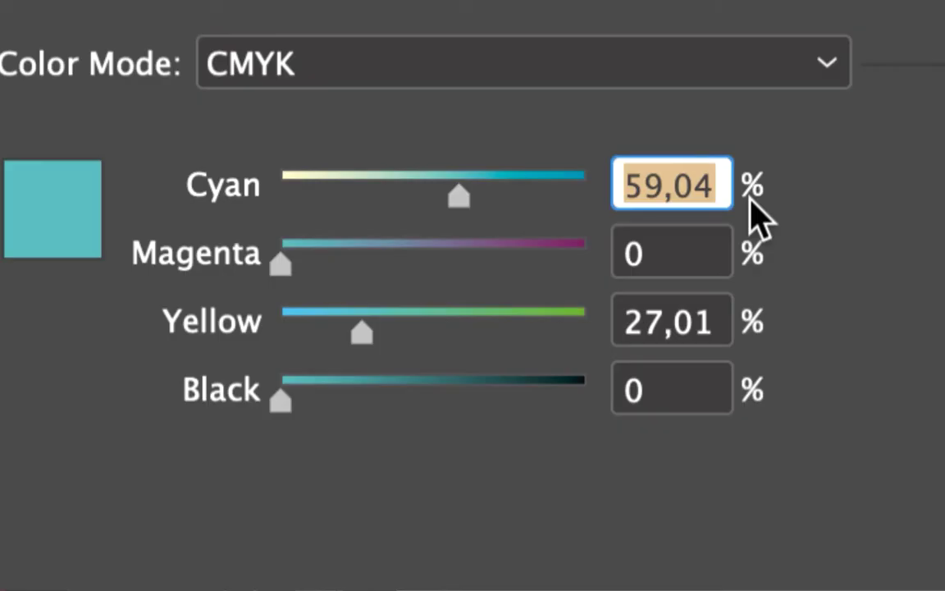
type("55")
key("Tab")
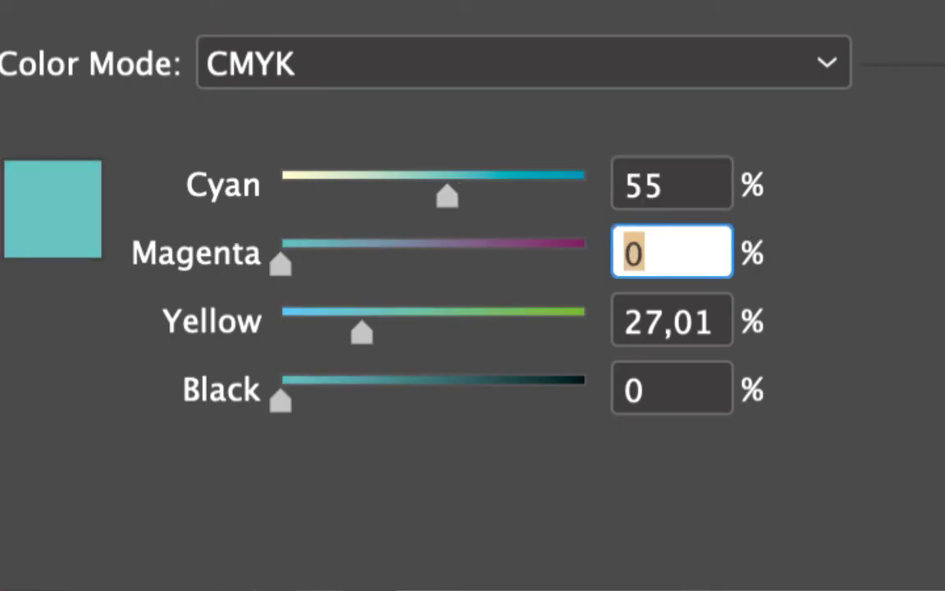
key("Tab")
type("25")
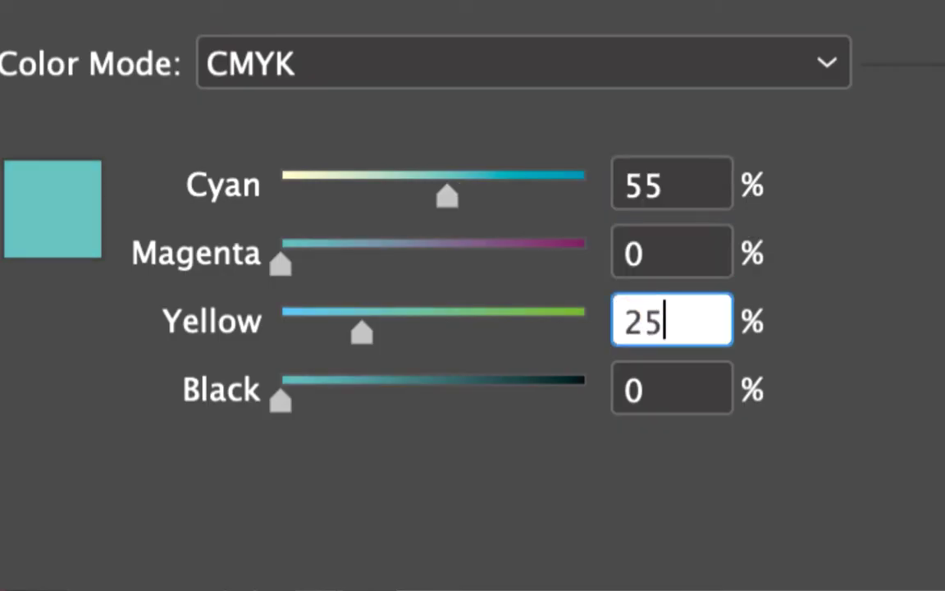
key("Tab")
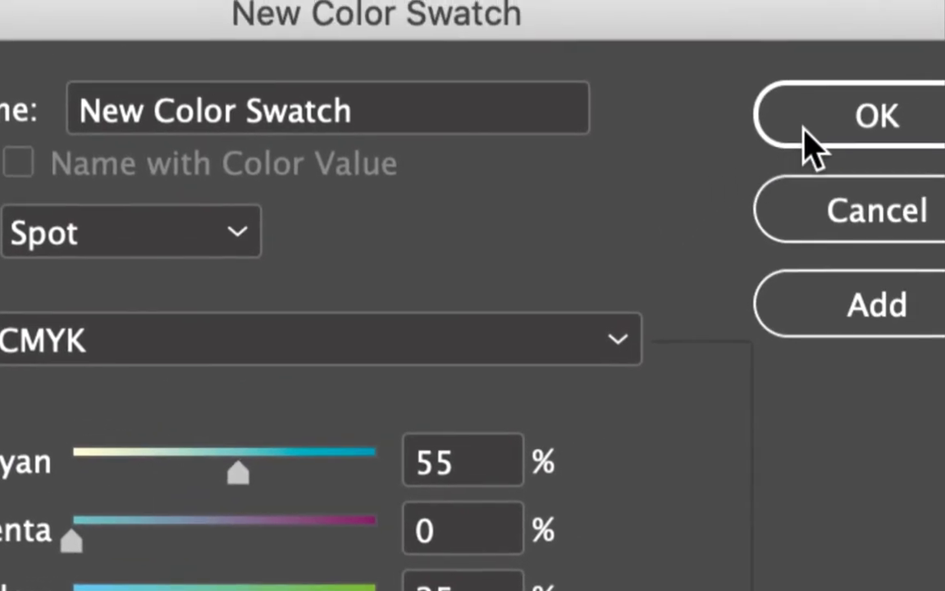
left_click(875, 52)
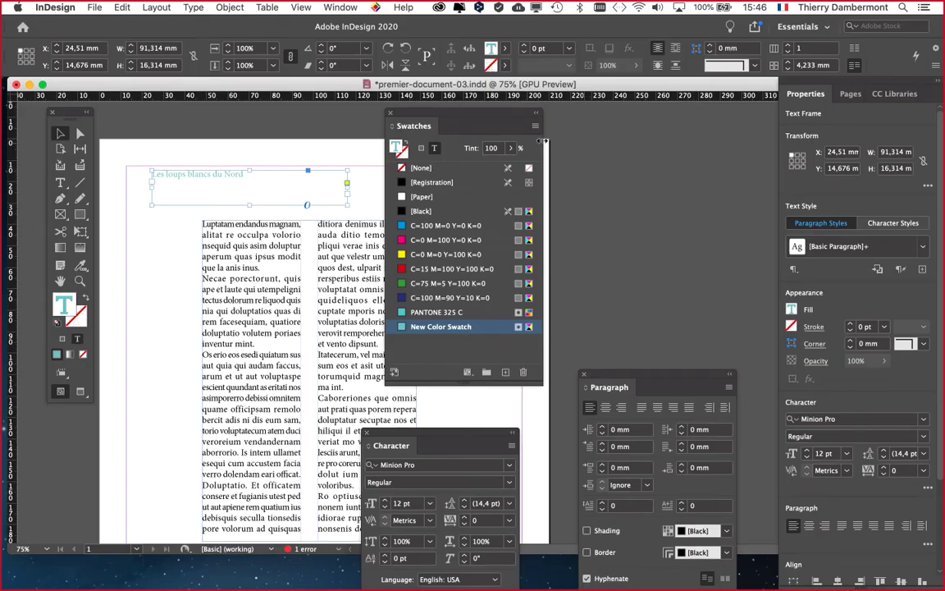
Create New Color Swatch 2 in RGB mode with Red 106, Green 201, Blue 200.
left_click(535, 126)
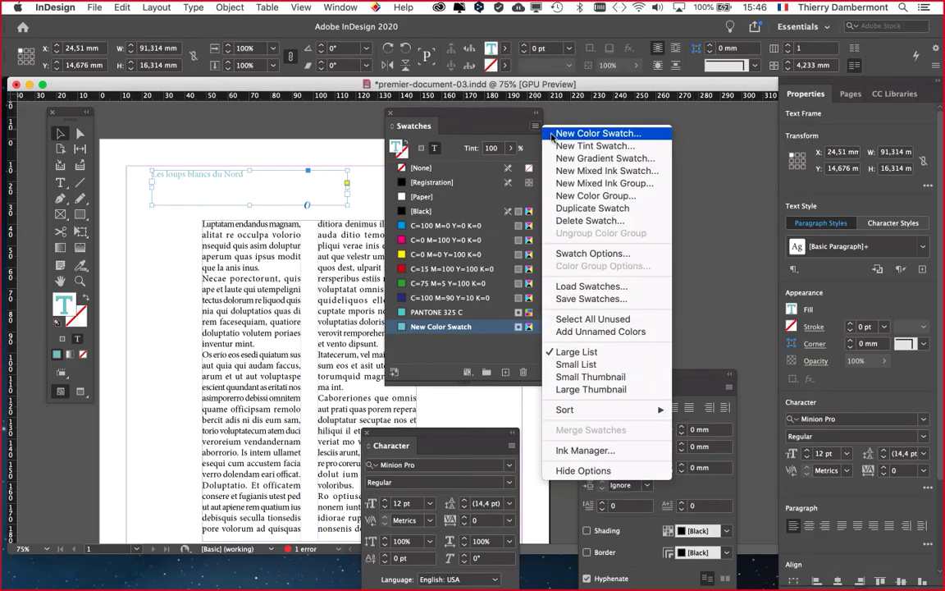
left_click(607, 131)
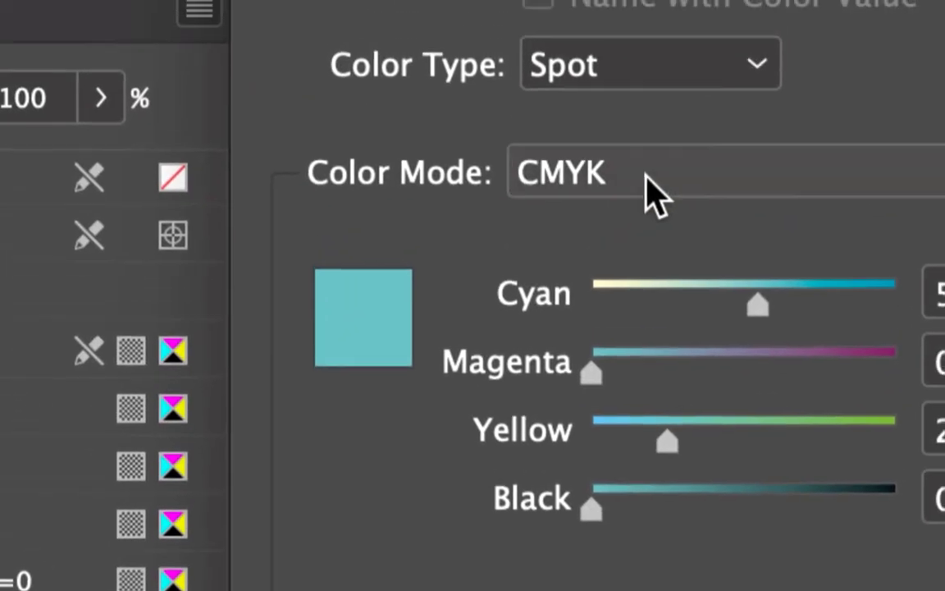
left_click(647, 175)
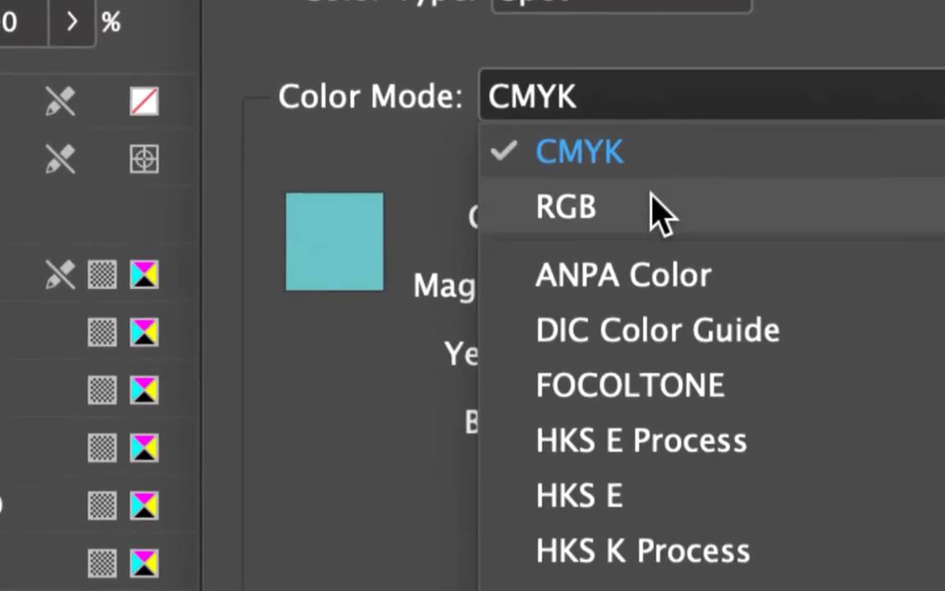
left_click(679, 279)
double_click(707, 202)
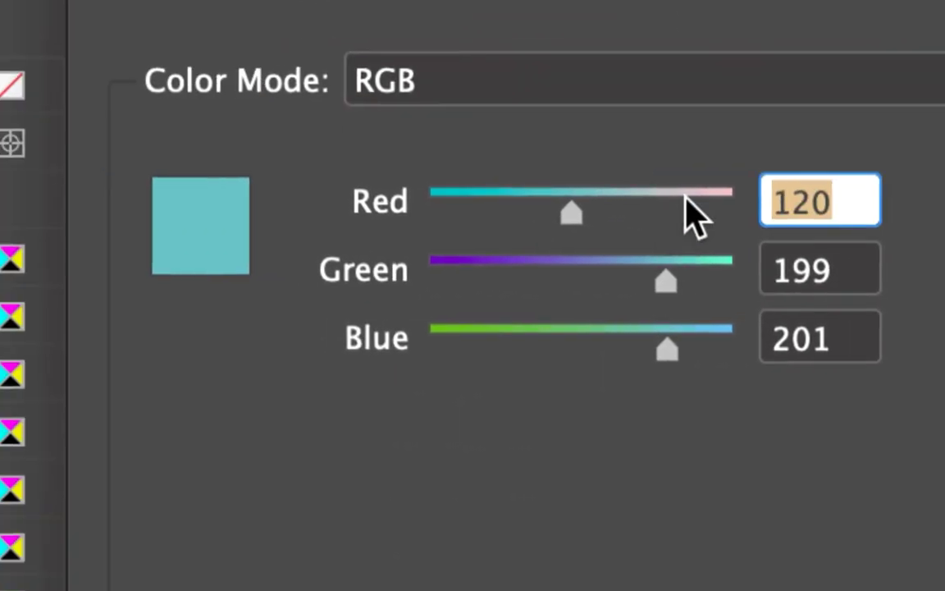
type("106")
key("Tab")
type("201")
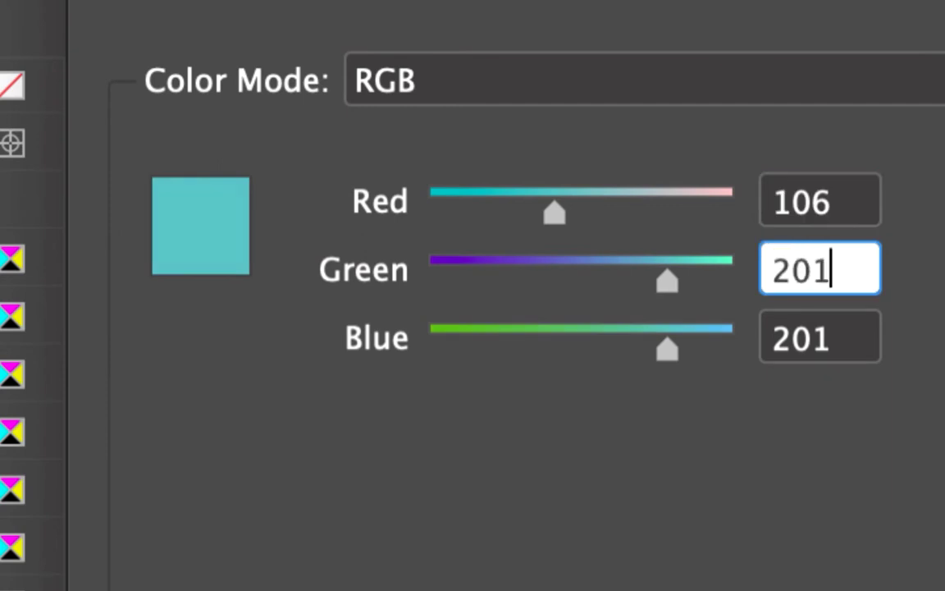
key("Tab")
type("200")
key("Tab")
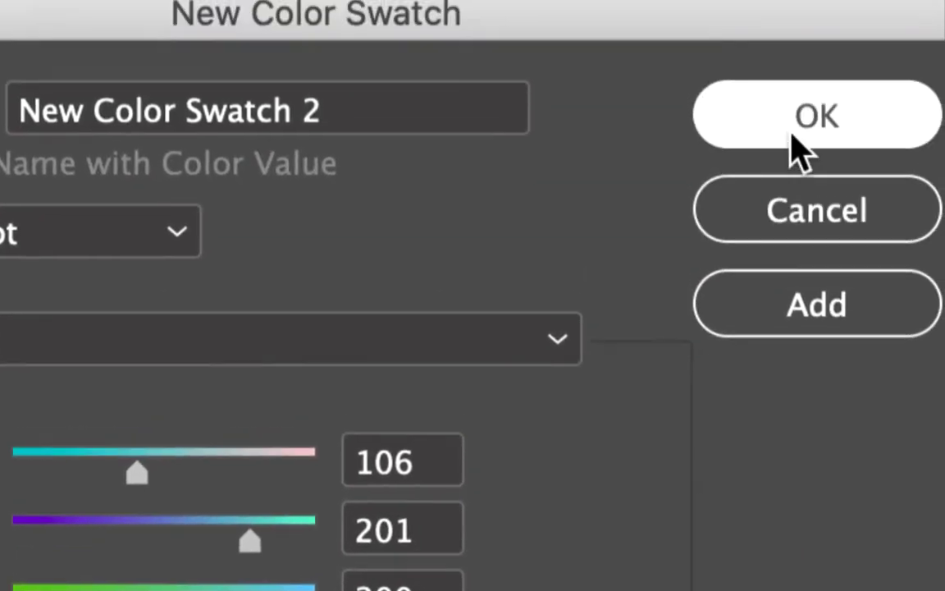
left_click(878, 4)
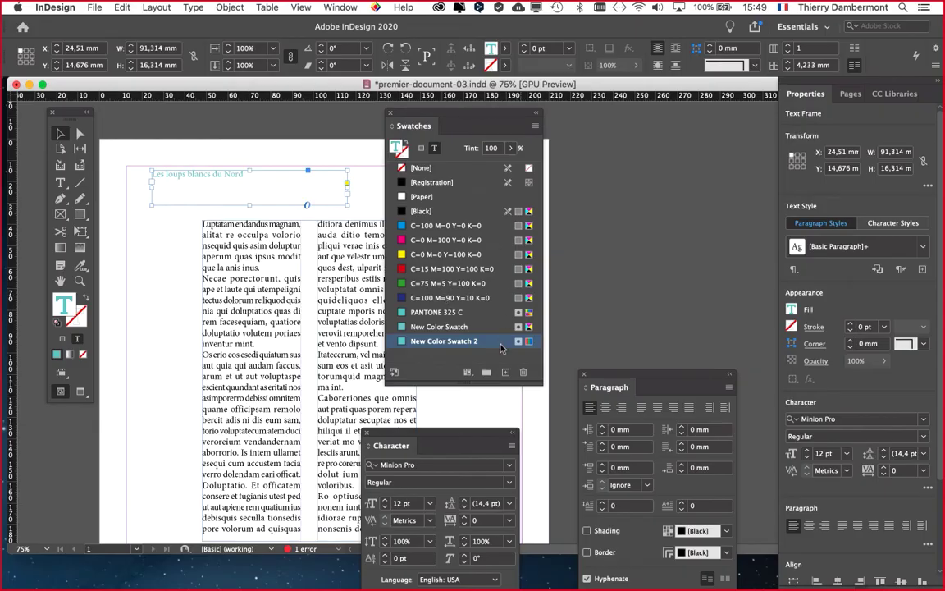
Shorten the swatch list and try New Color Swatch and PANTONE 325 C on the title, ending on C=100 M=90 Y=10 K=0.
mouse_move(473, 381)
left_mouse_down()
mouse_move(470, 280)
mouse_move(466, 381)
mouse_move(472, 374)
left_mouse_up()
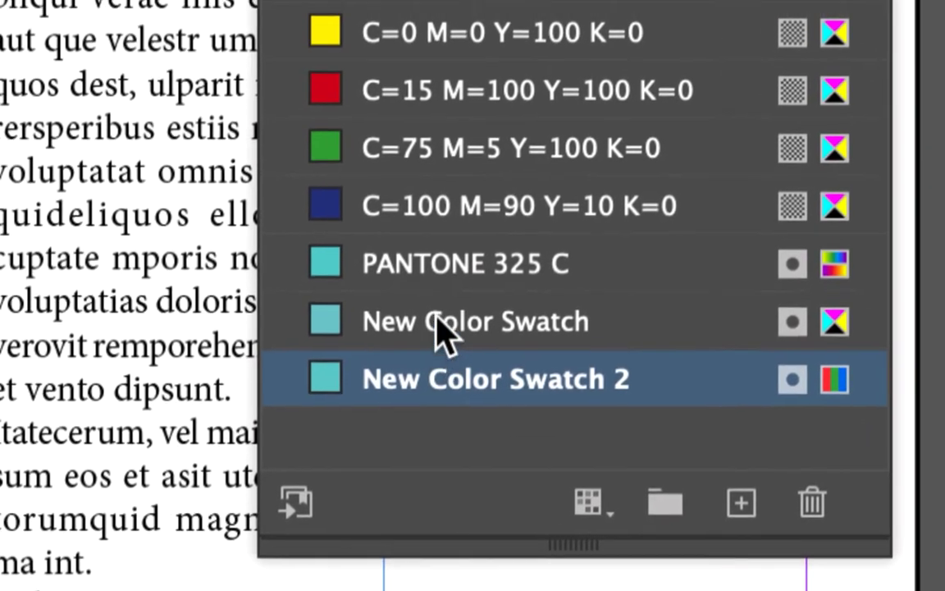
left_click(377, 233)
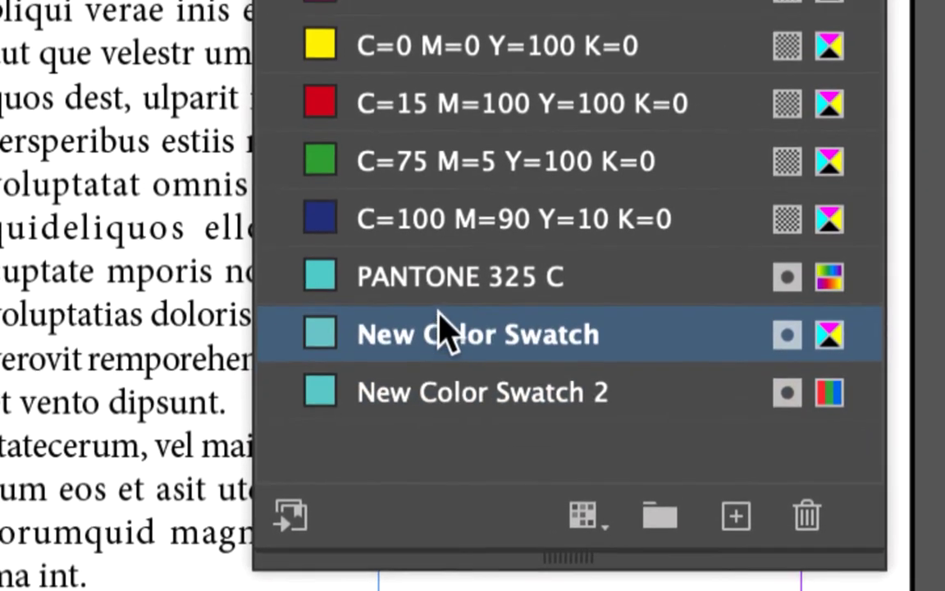
left_click(443, 312)
left_click(444, 260)
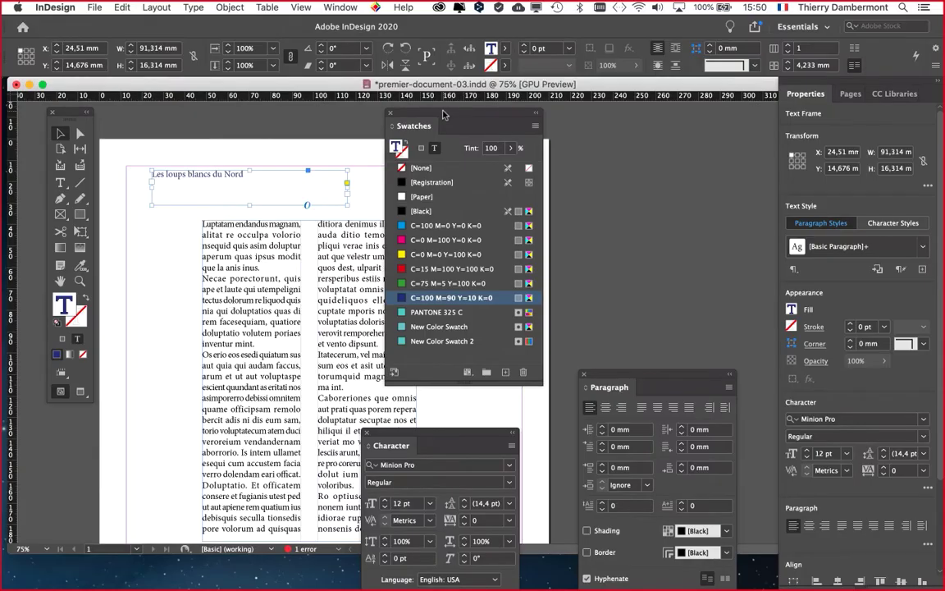
Park the Swatches panel at upper right and cycle the teal swatches, ending on PANTONE 325 C.
left_click_drag(446, 124, 514, 126)
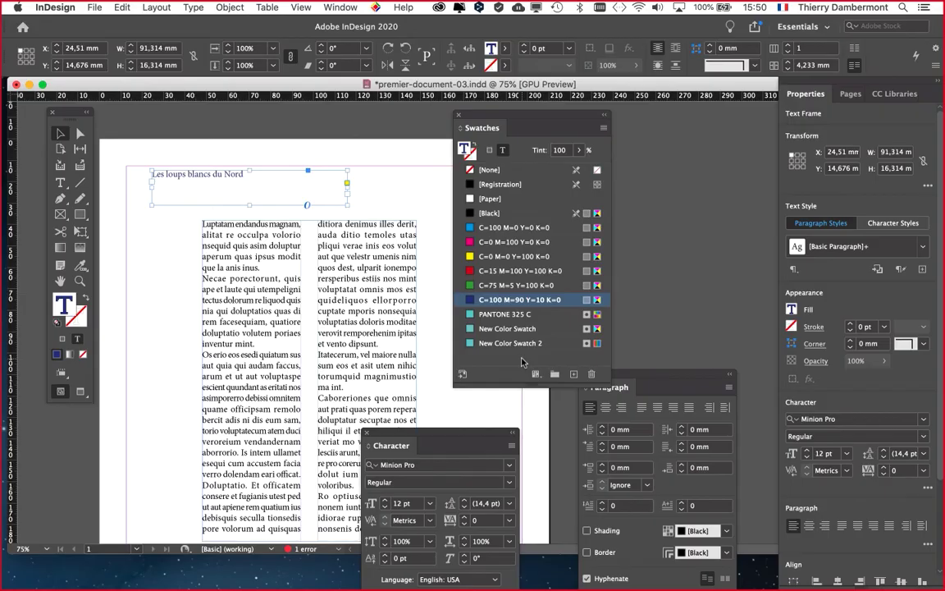
left_click_drag(517, 119, 658, 96)
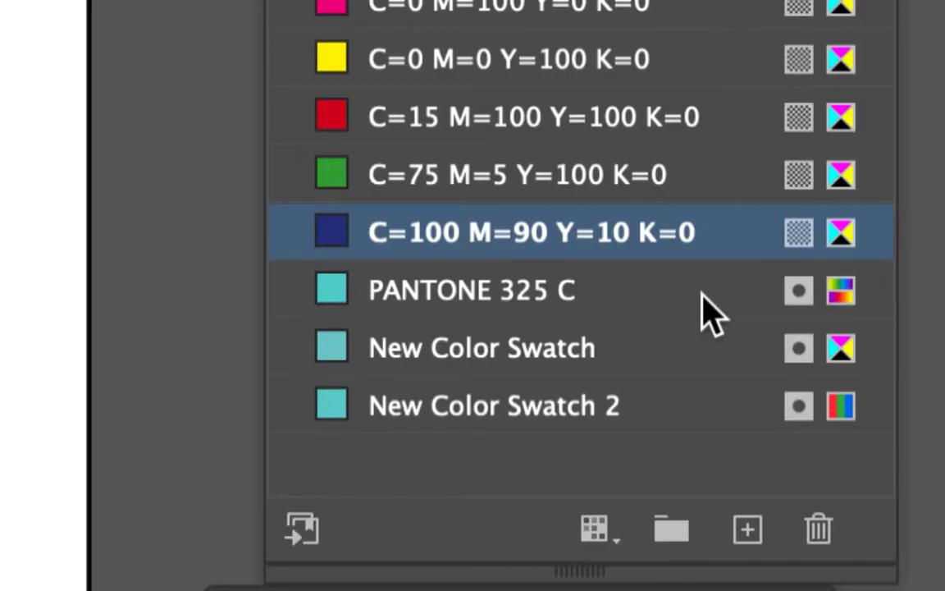
left_click(703, 297)
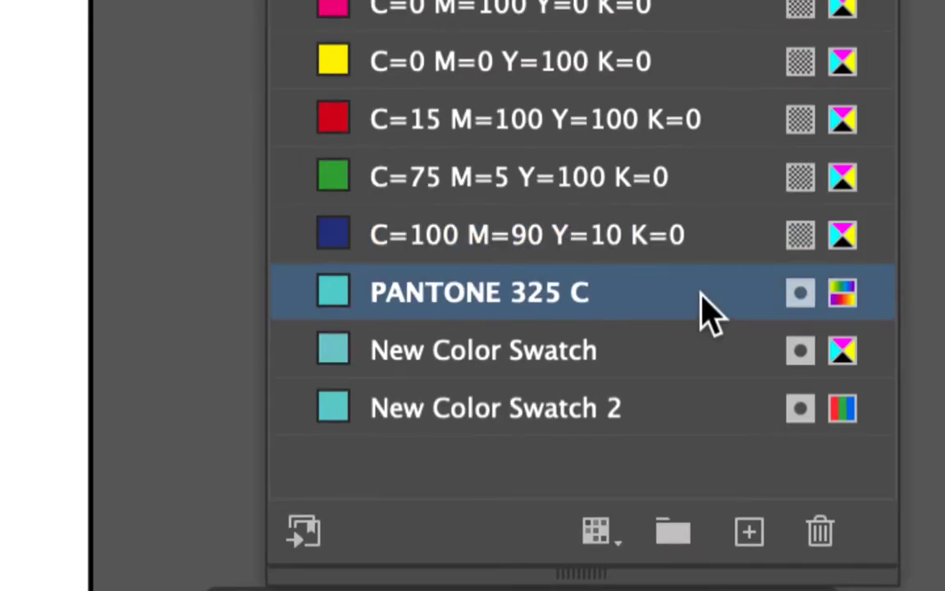
left_click(708, 361)
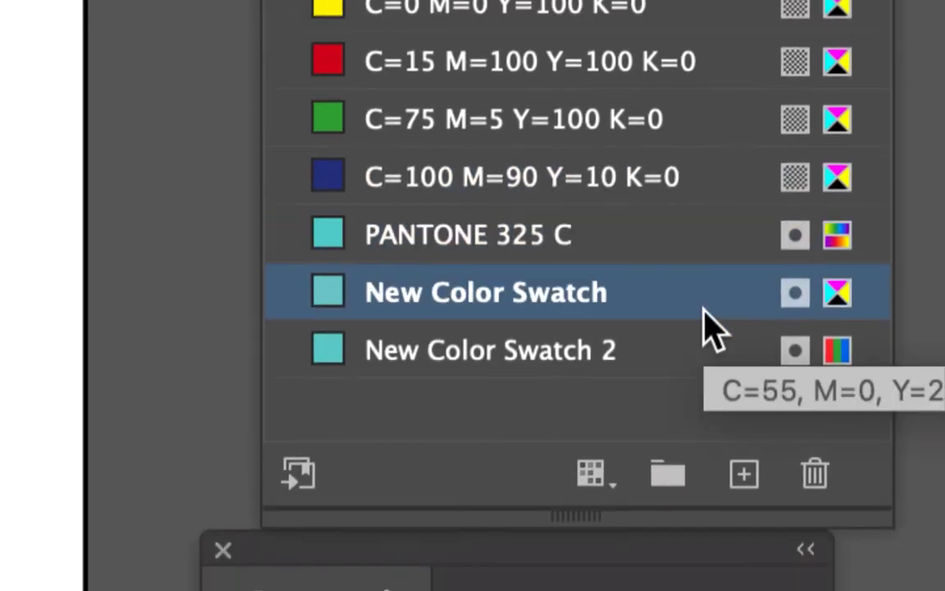
left_click(703, 343)
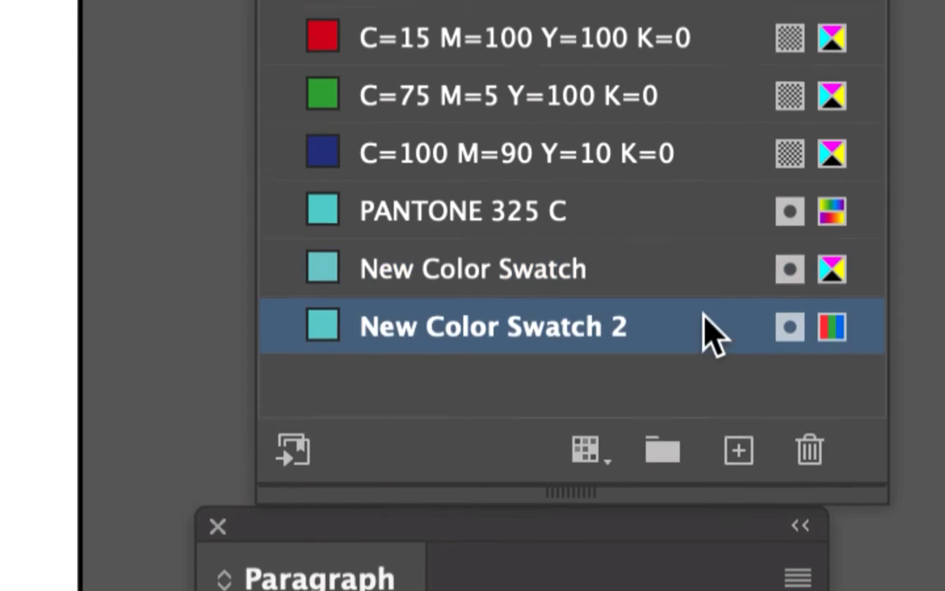
left_click(703, 239)
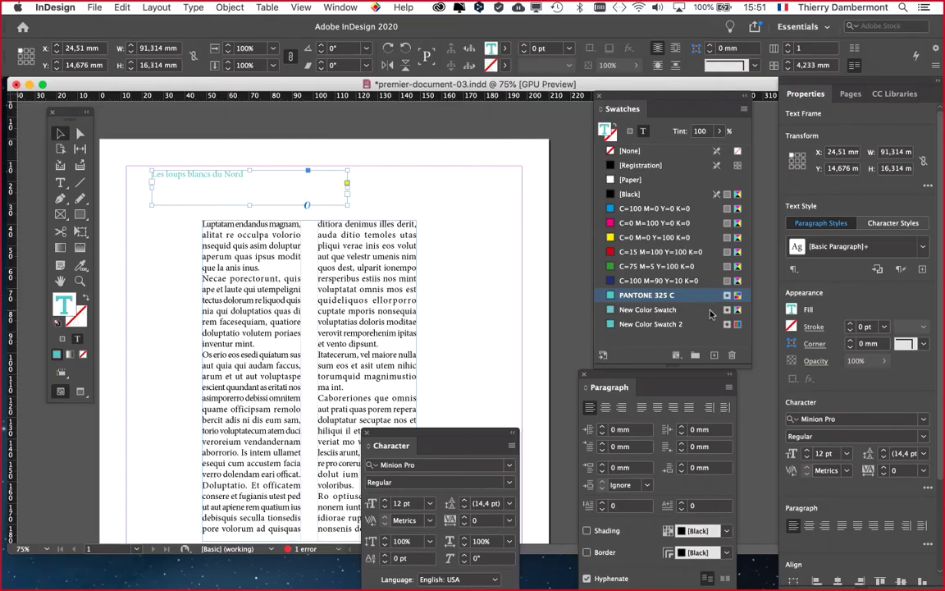
Review the settings of New Color Swatch and New Color Swatch 2 without changing them.
double_click(710, 310)
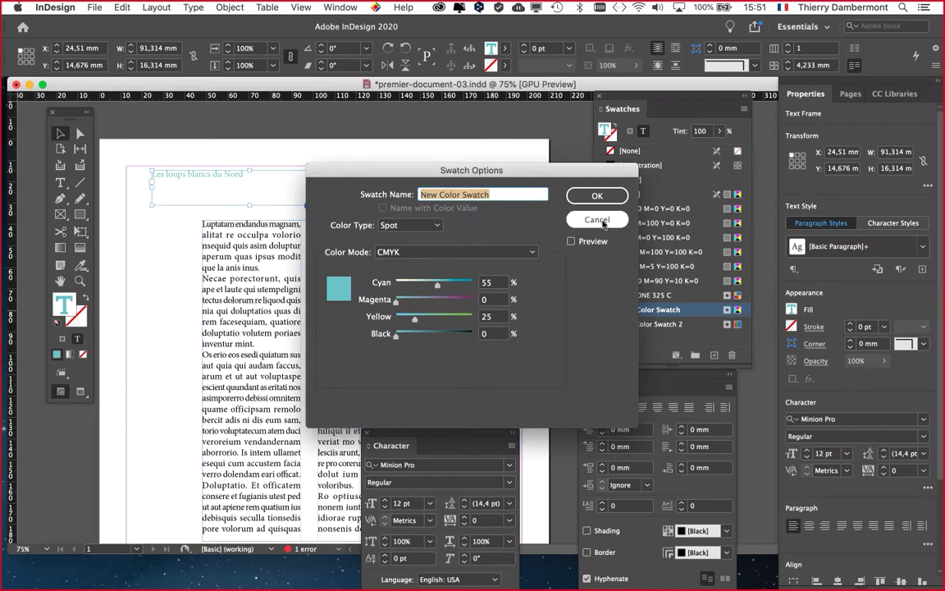
left_click(600, 220)
double_click(704, 325)
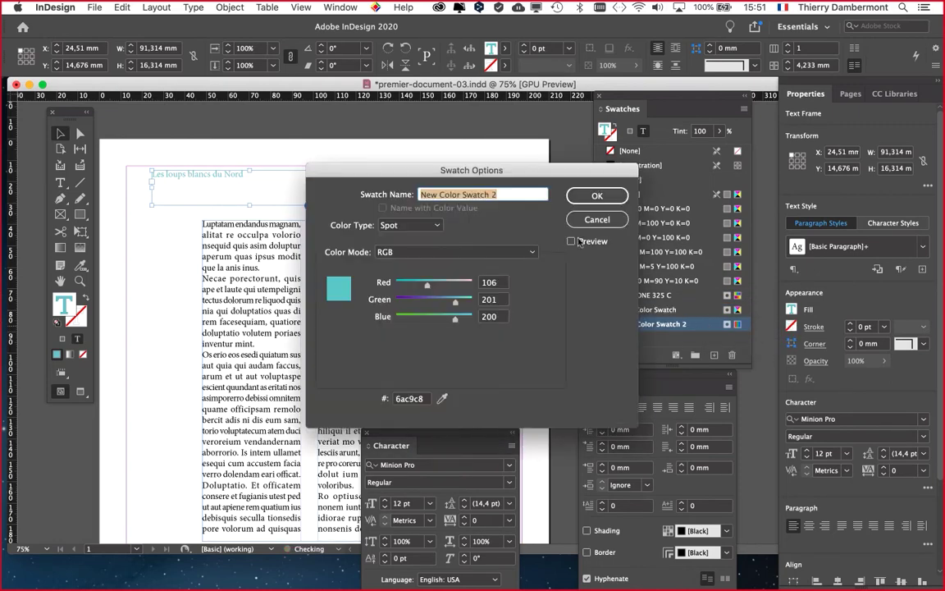
left_click(597, 219)
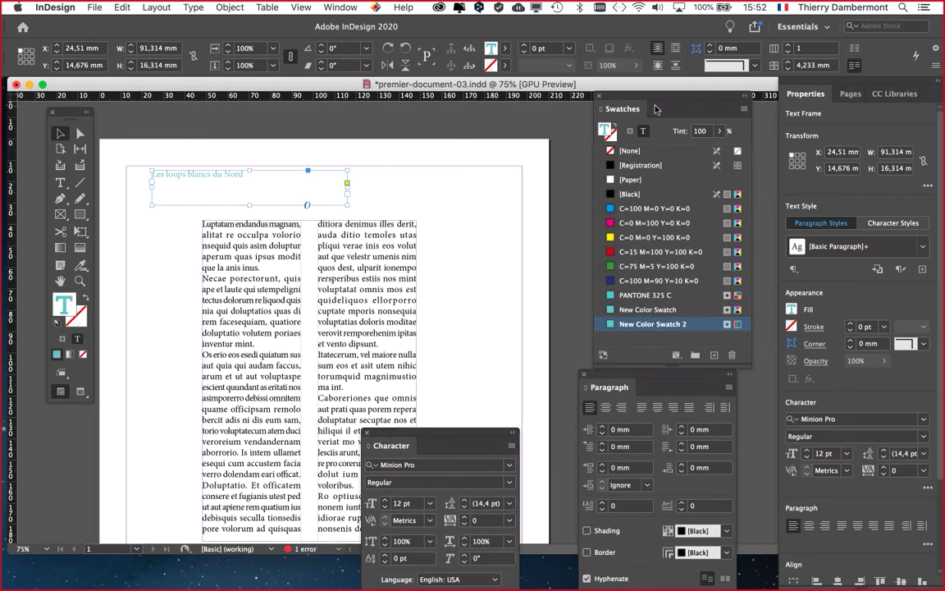
Reselect PANTONE 325 C and move the Swatches and Character panels near the title.
left_click_drag(599, 96, 550, 66)
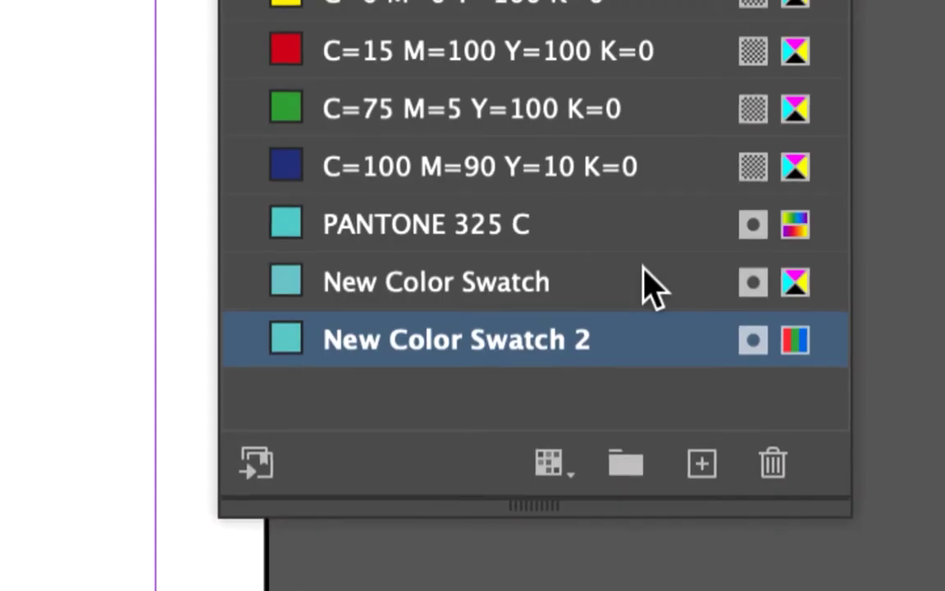
left_click(644, 277)
left_click(653, 250)
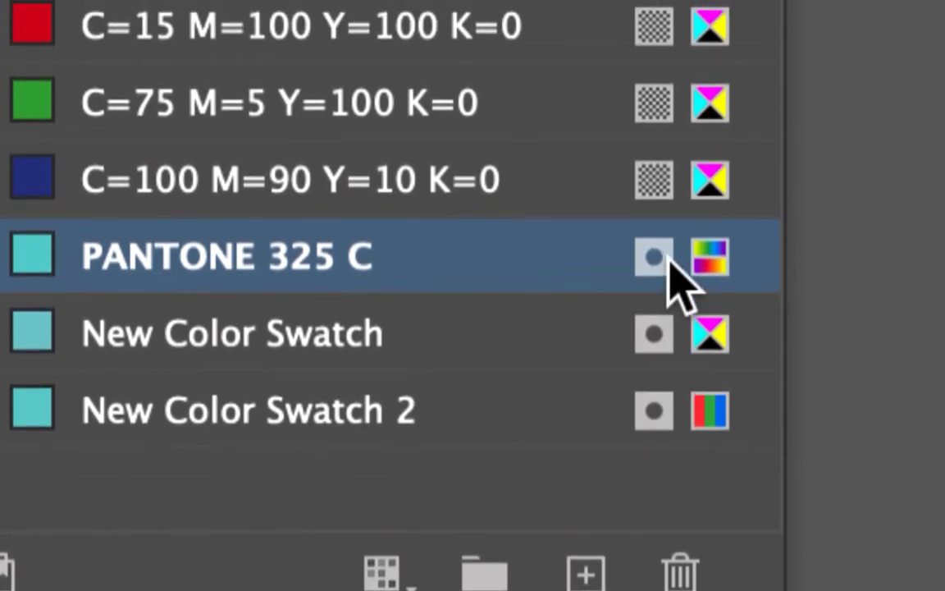
mouse_move(665, 257)
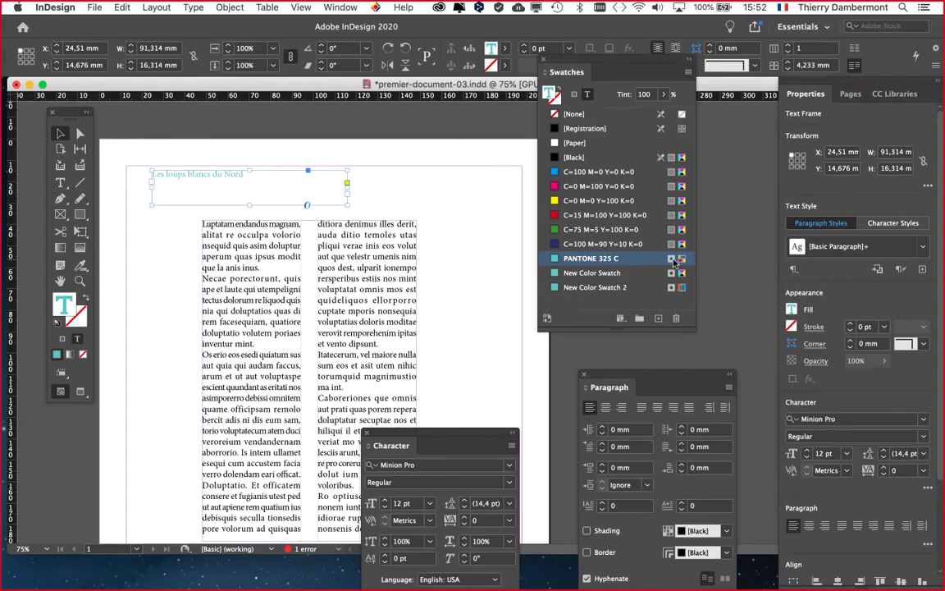
left_click_drag(565, 64, 626, 129)
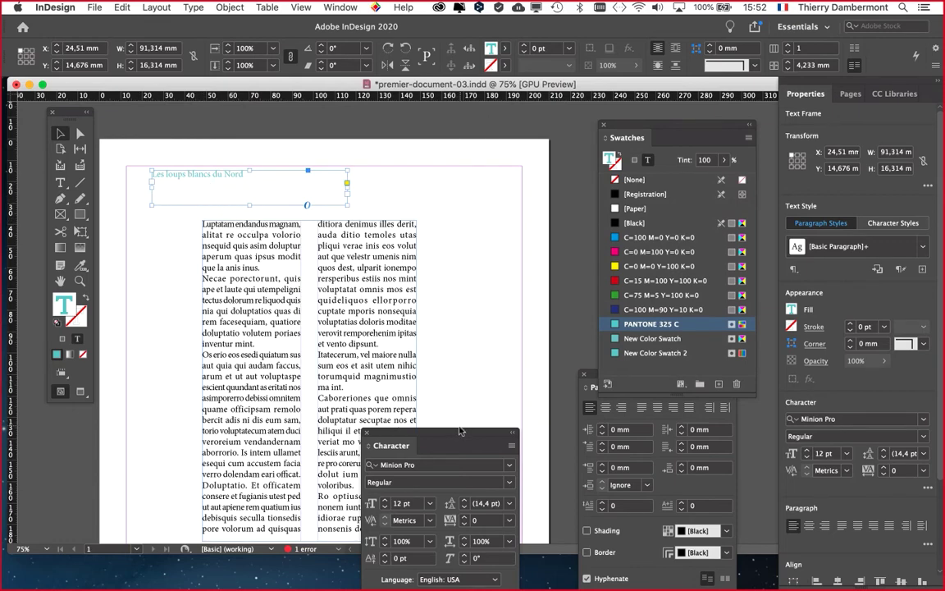
left_click_drag(459, 429, 464, 116)
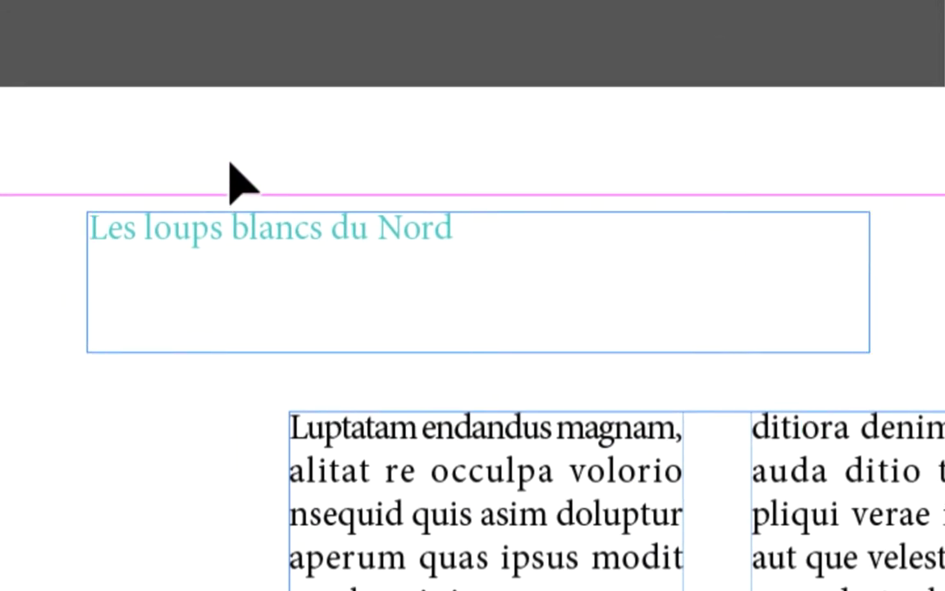
Select the teal title frame and raise its font size to 30 pt.
left_click(215, 245)
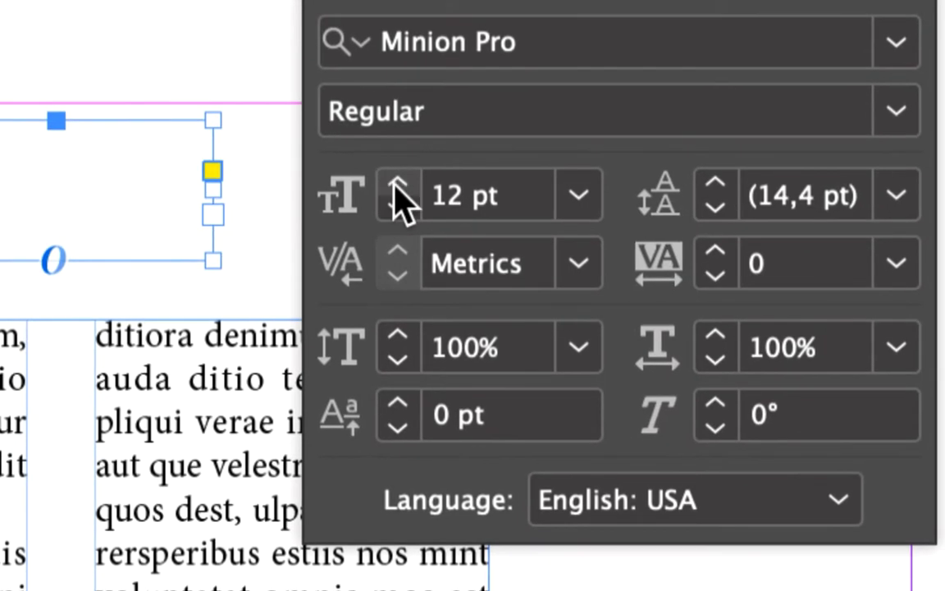
left_click(396, 186)
left_click(395, 186)
left_click(396, 186)
left_click(395, 185)
left_click(396, 185)
left_click(395, 185)
left_click(396, 185)
left_click(396, 185)
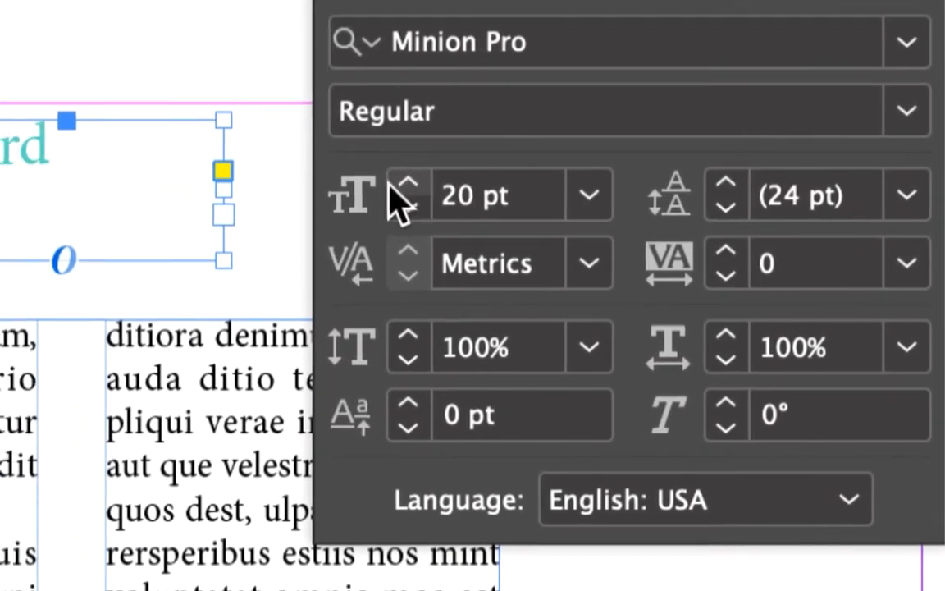
left_click(394, 187)
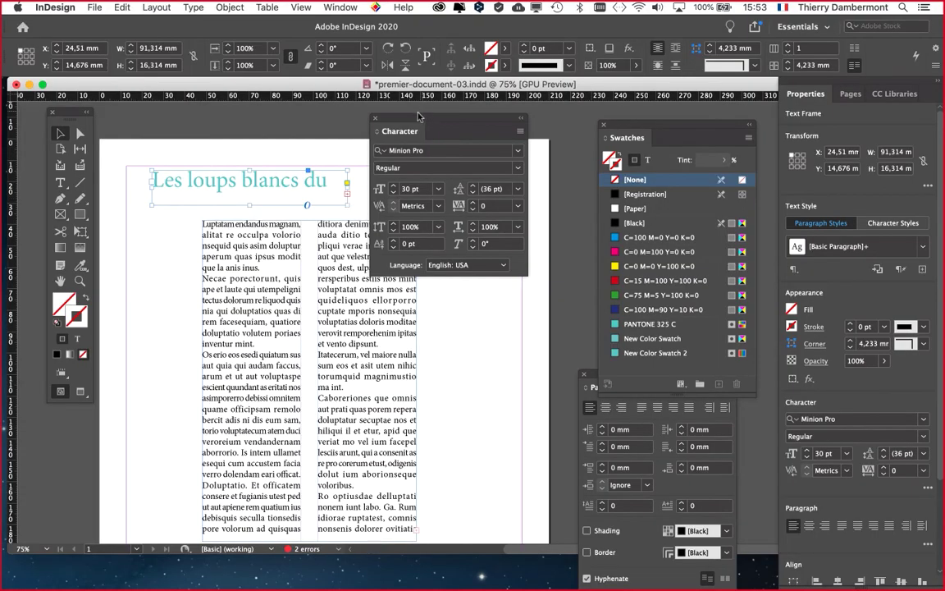
Widen the title frame to the column edge, about 123,49 mm wide.
left_click_drag(417, 116, 196, 286)
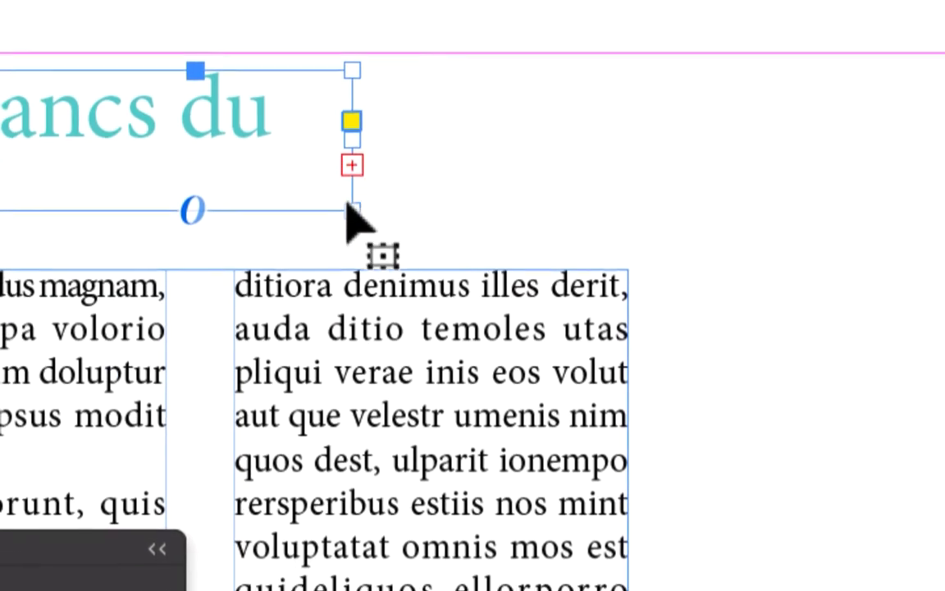
left_click_drag(351, 205, 441, 206)
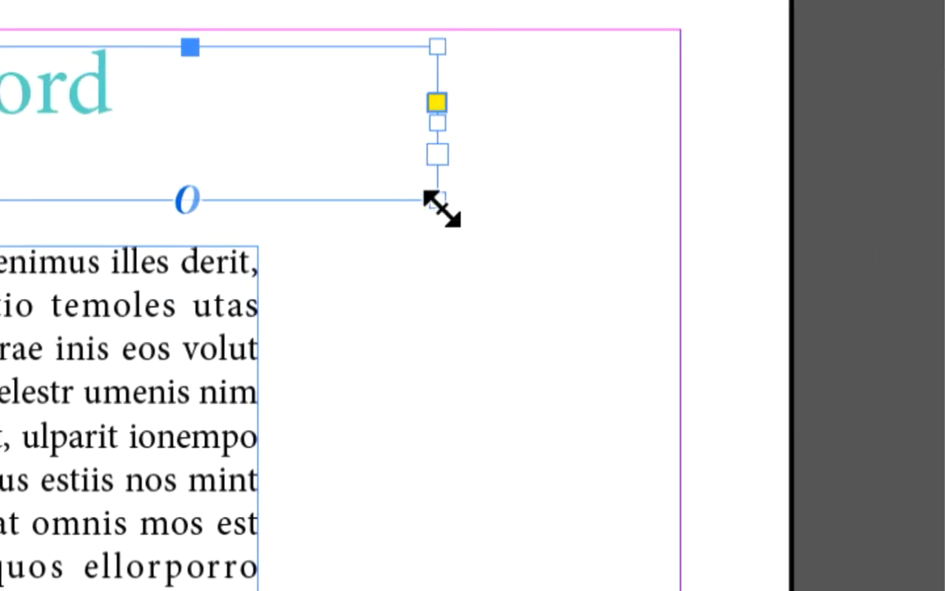
left_click_drag(424, 205, 325, 186)
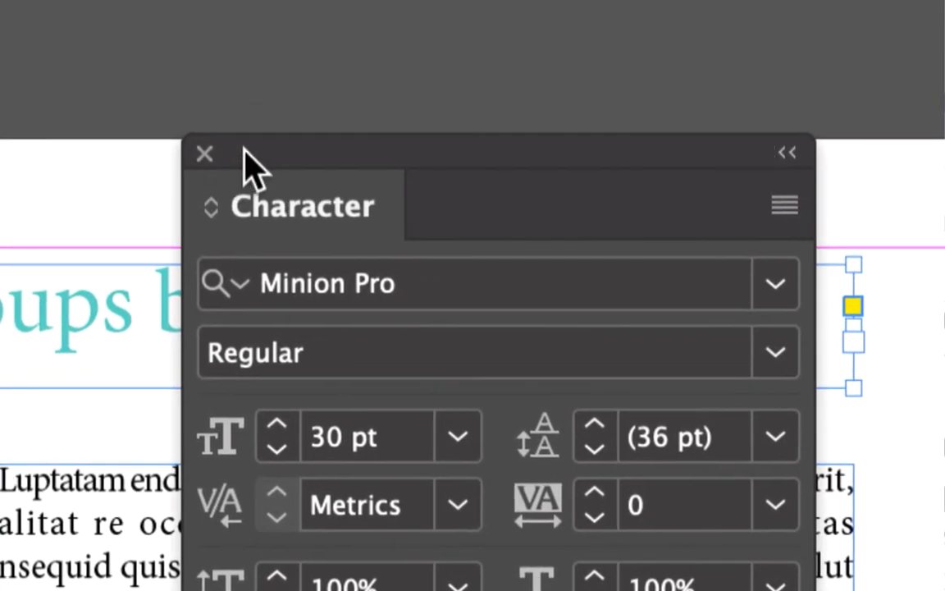
left_click_drag(390, 108, 161, 439)
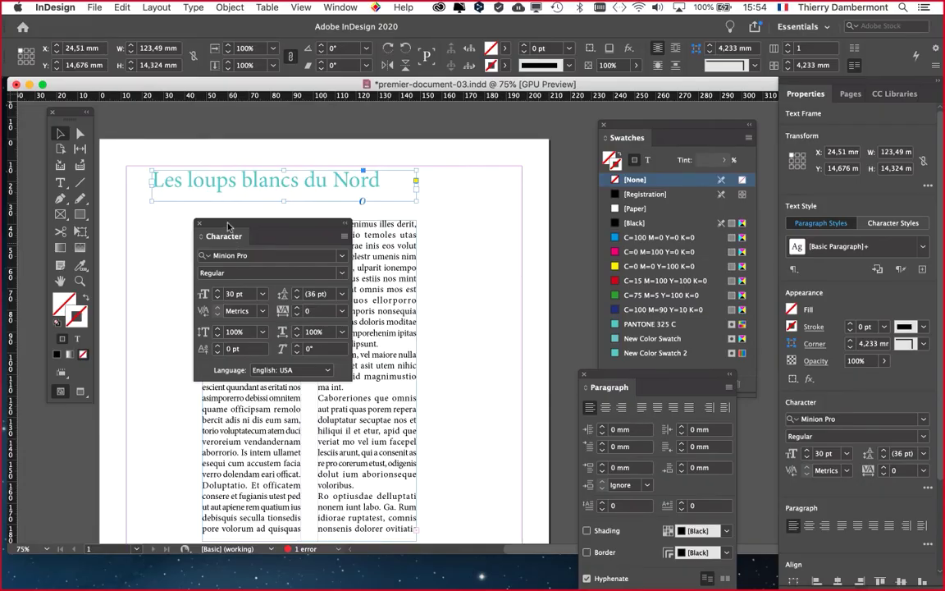
Set the title's kerning to Optical after comparing it with Metrics.
left_click_drag(228, 226, 484, 135)
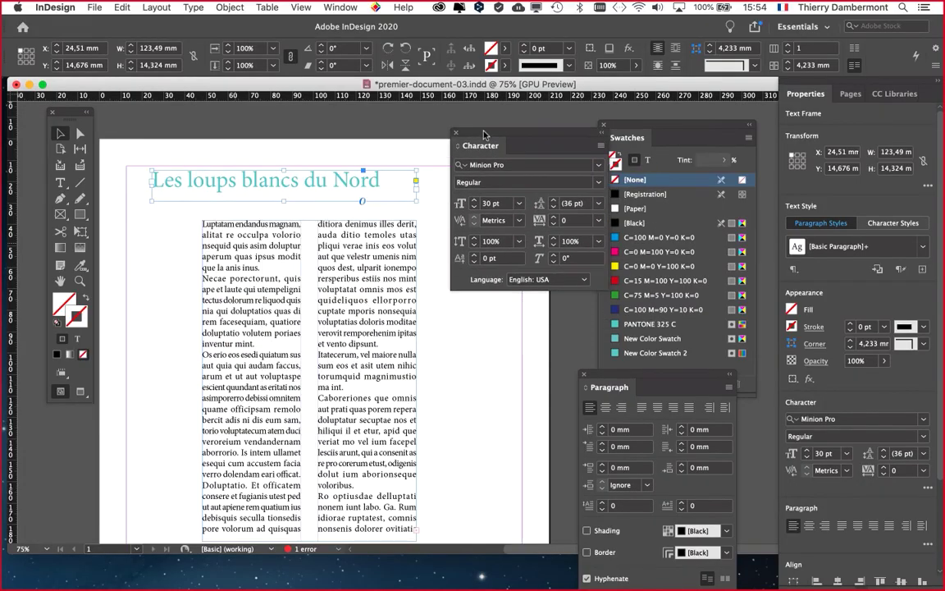
left_click(280, 156)
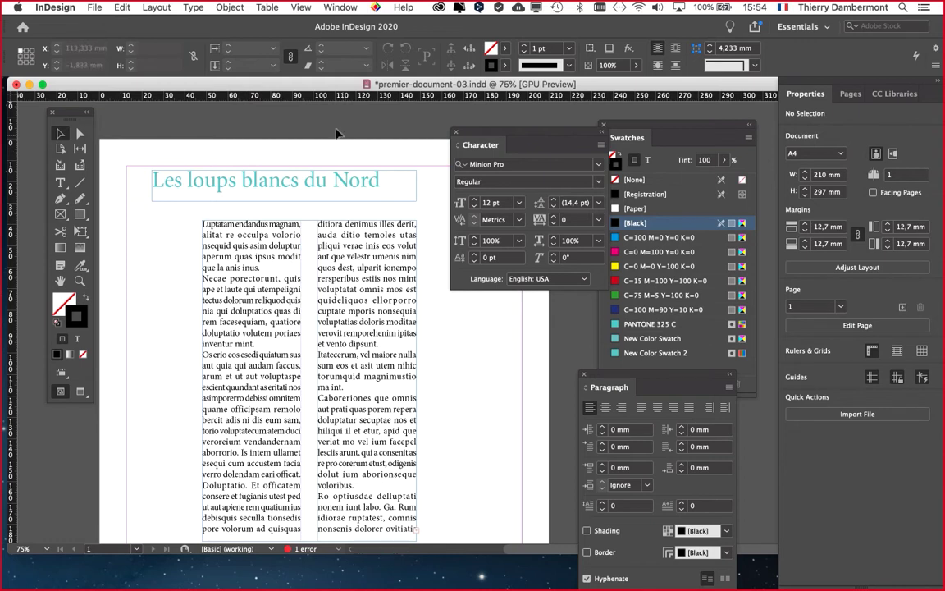
left_click_drag(493, 133, 471, 124)
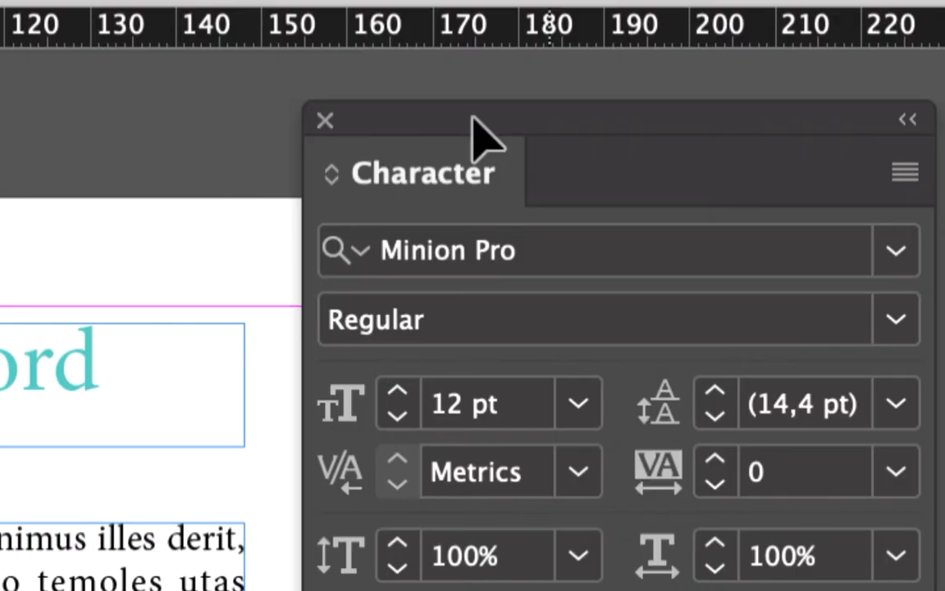
left_click_drag(472, 116, 461, 117)
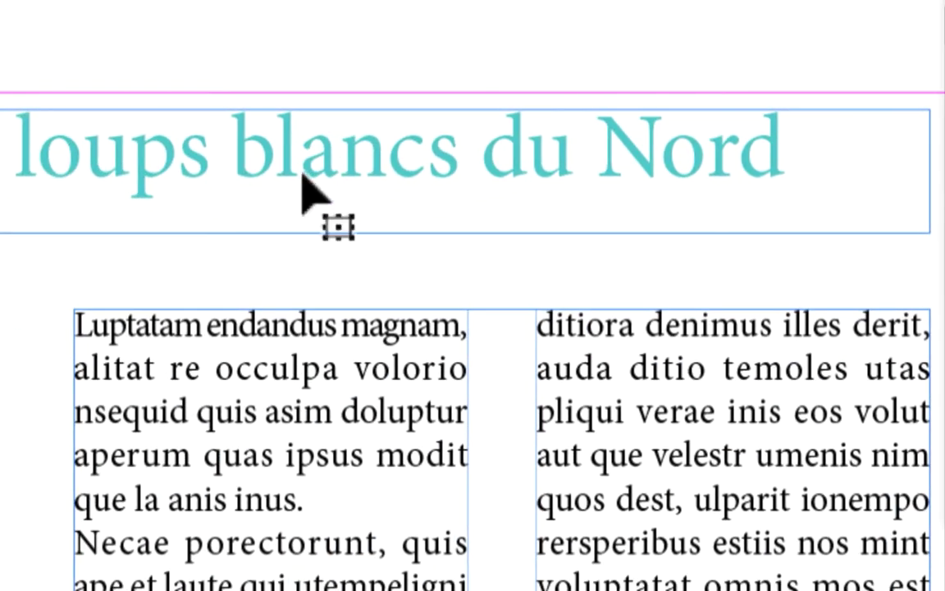
left_click(302, 174)
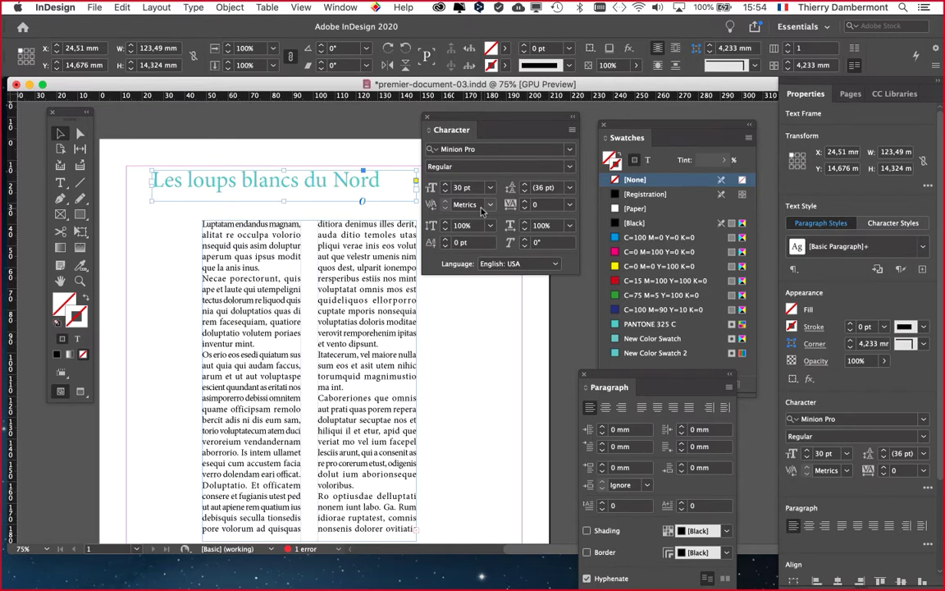
left_click_drag(447, 119, 424, 117)
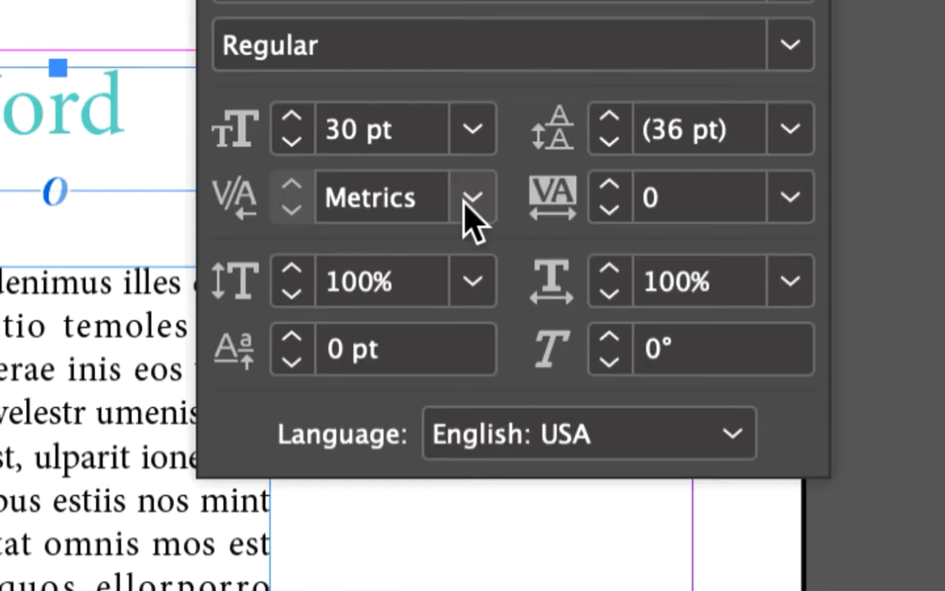
left_click(471, 200)
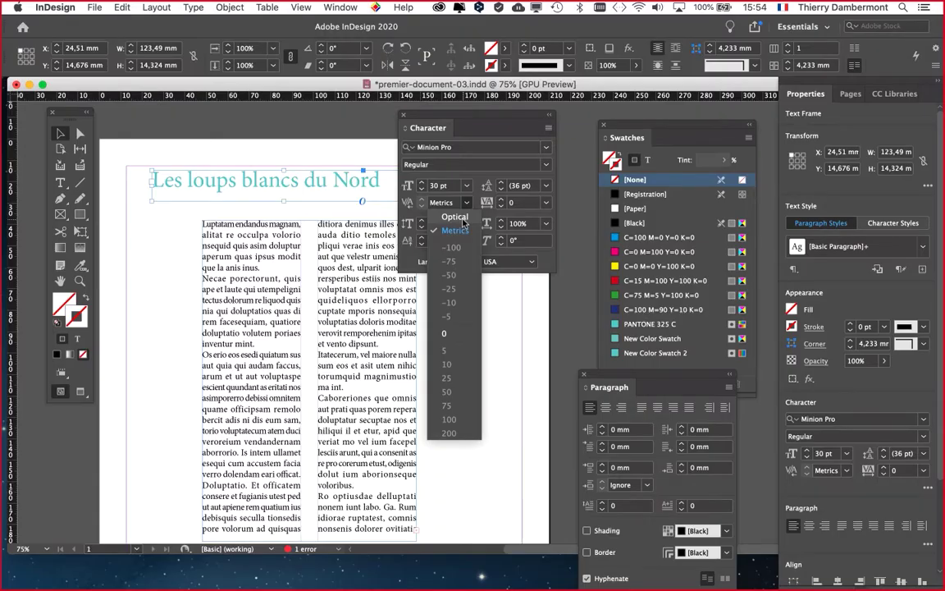
left_click(456, 216)
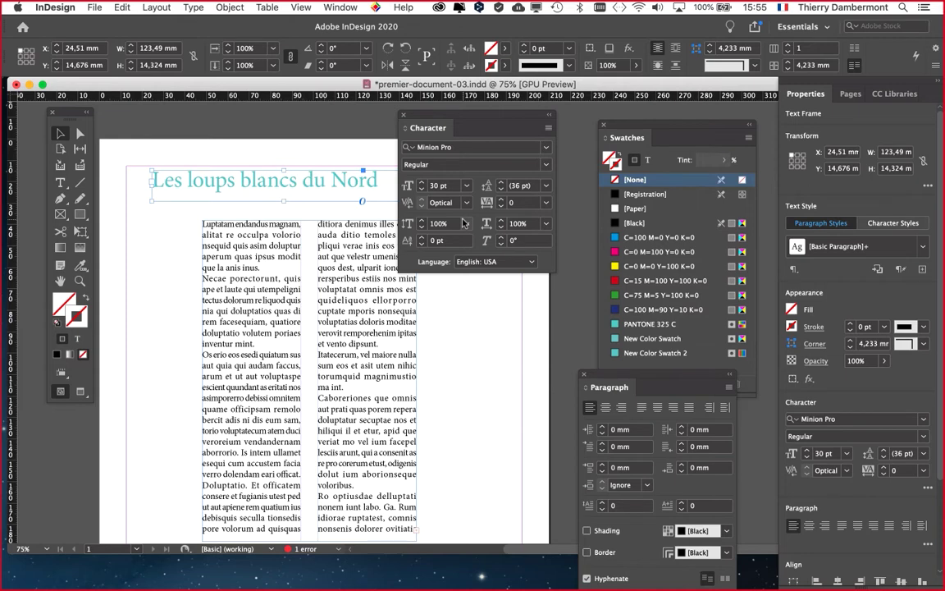
left_click(466, 203)
left_click(451, 210)
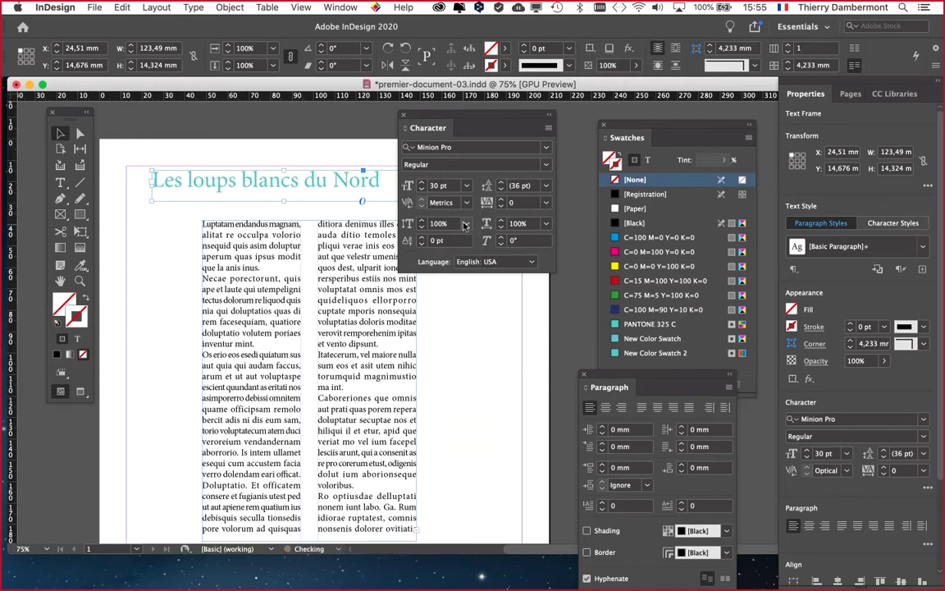
left_click(466, 202)
left_click(454, 216)
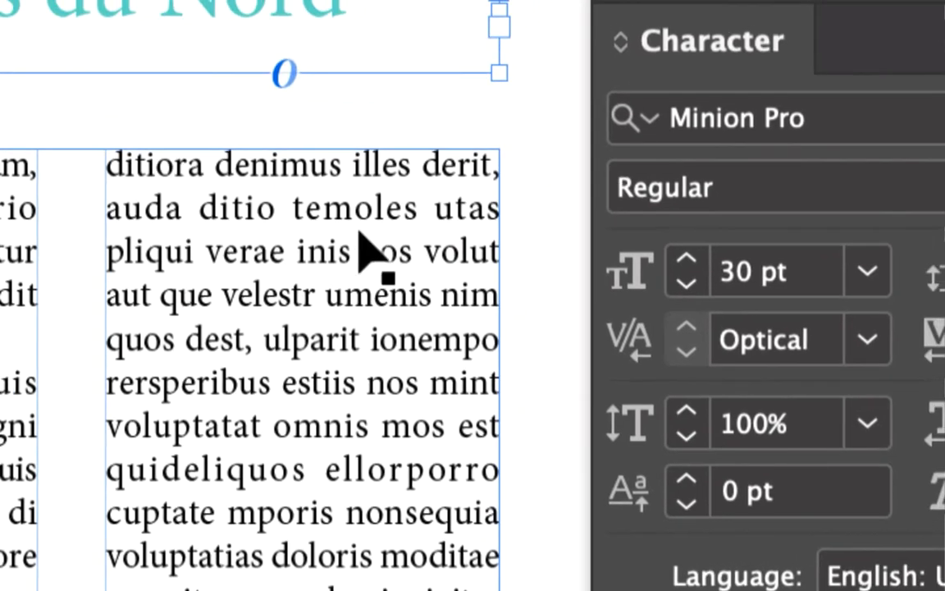
Set the two-column body text's kerning to Optical as well.
left_click(360, 233)
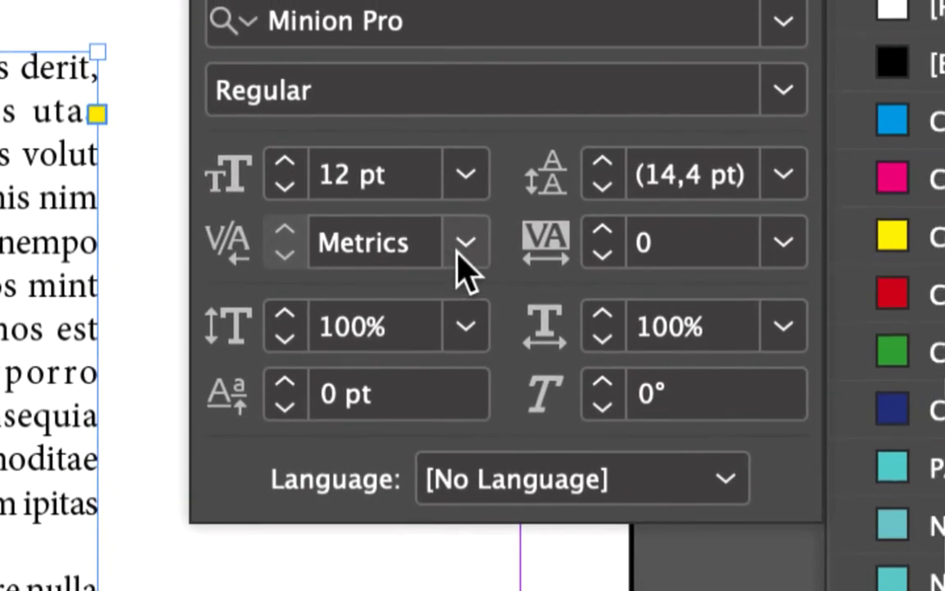
left_click(462, 250)
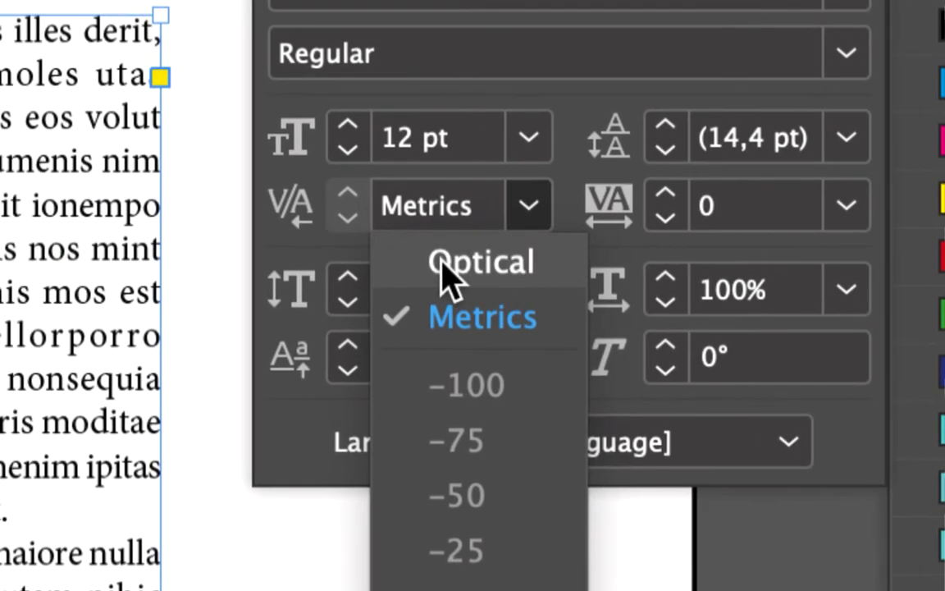
left_click(443, 264)
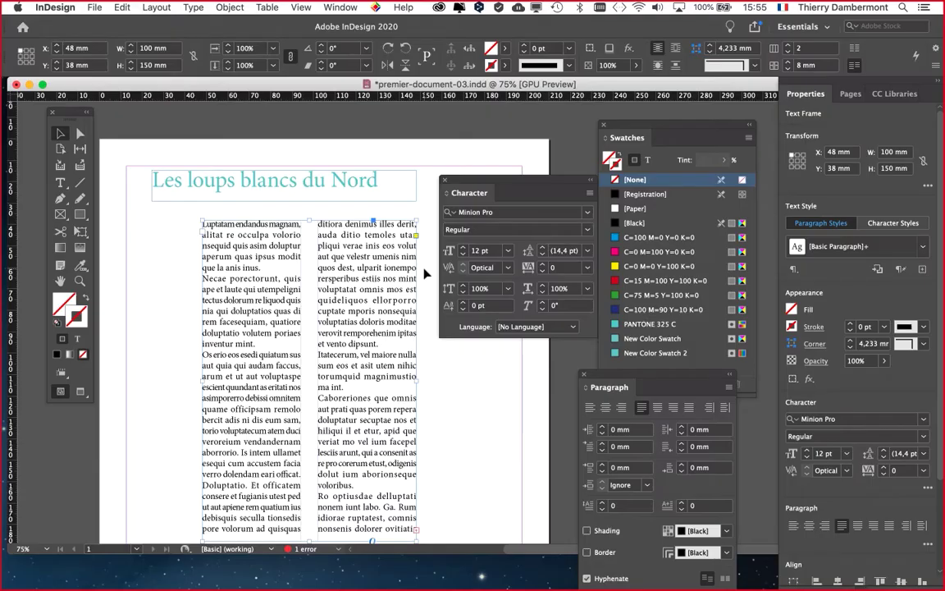
Move the heading frame so it aligns with the left column edge.
left_click_drag(478, 184, 512, 233)
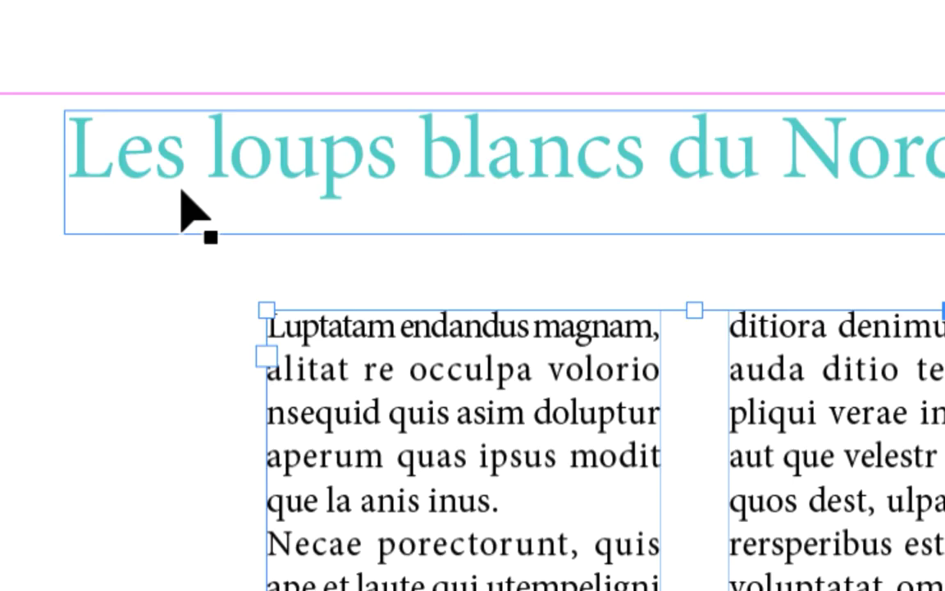
left_click_drag(182, 190, 150, 187)
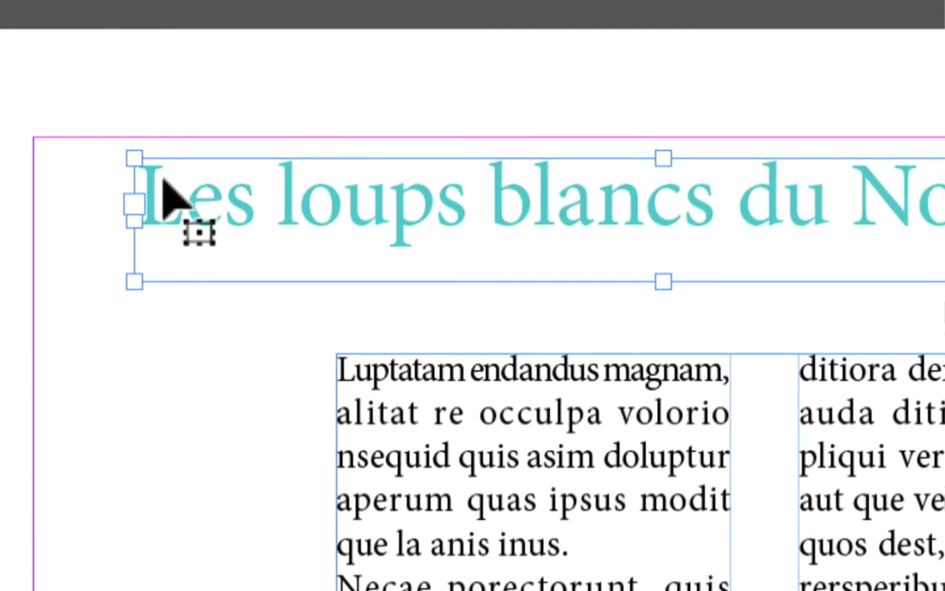
left_click_drag(125, 152, 148, 159)
left_click_drag(175, 197, 199, 187)
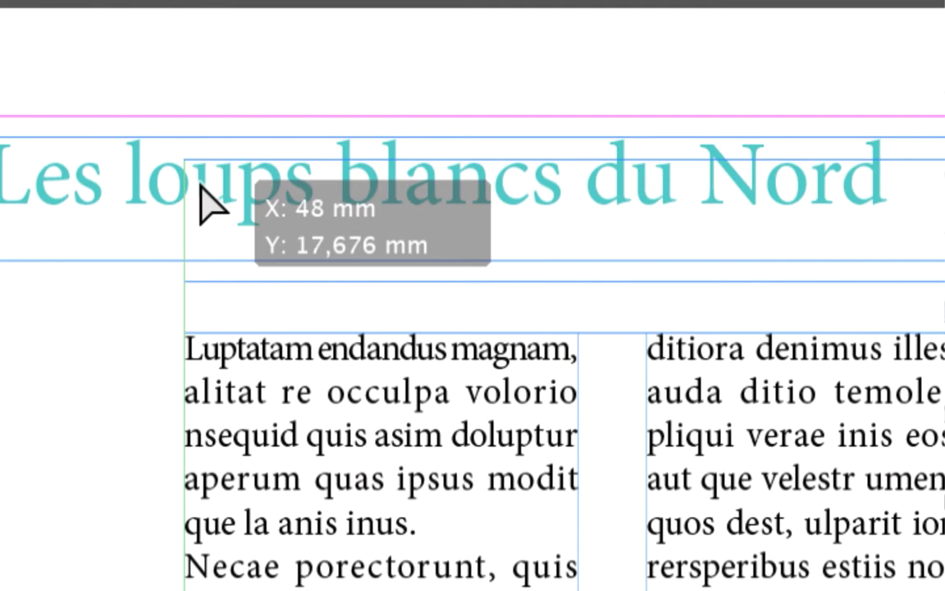
left_click_drag(201, 187, 198, 189)
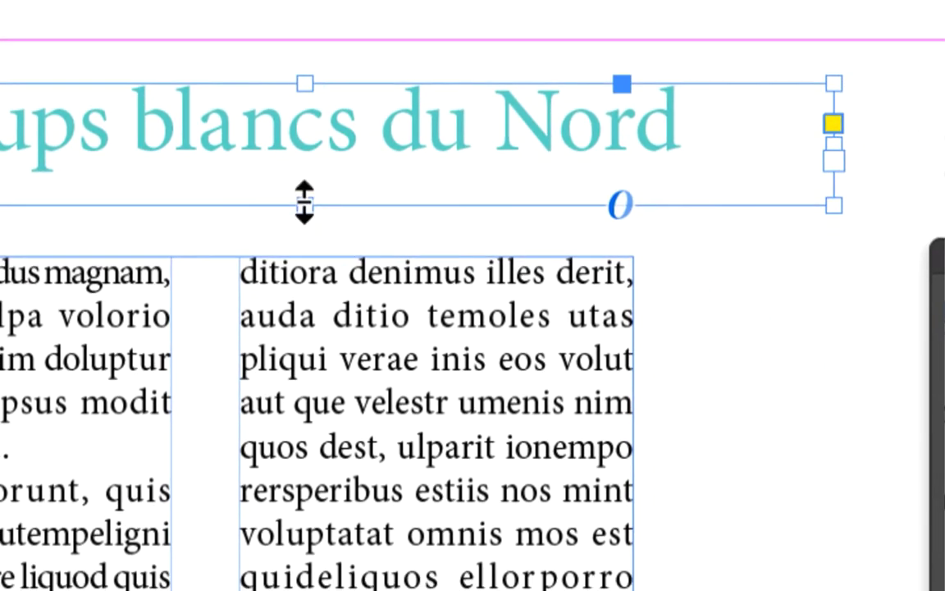
Shorten the title frame to 11,49 mm and sit it just above the columns.
left_click_drag(303, 201, 304, 180)
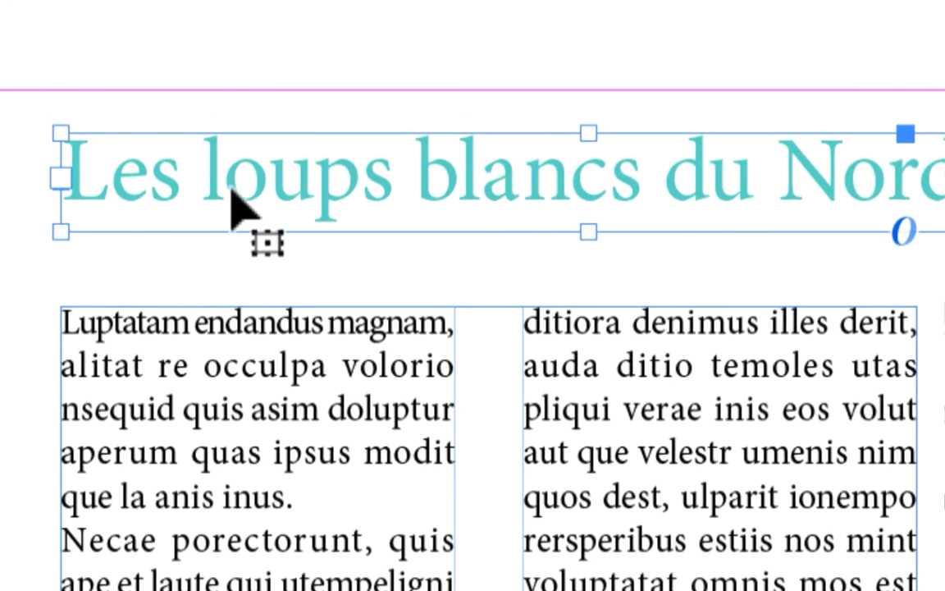
left_click_drag(216, 77, 250, 118)
left_click_drag(239, 200, 205, 200)
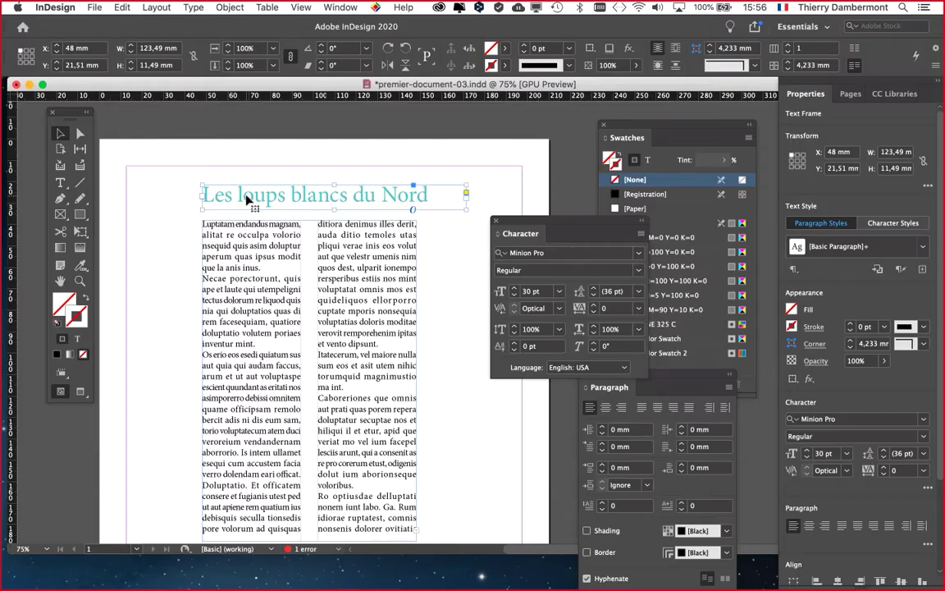
Save As a new version, changing the name from 03 to premier-document-04.indd.
left_click(94, 6)
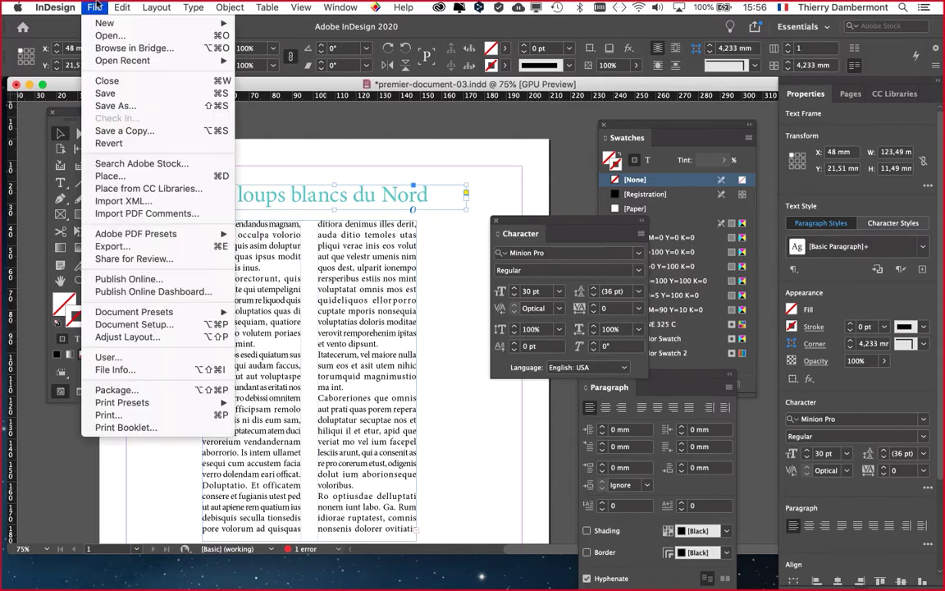
left_click(146, 107)
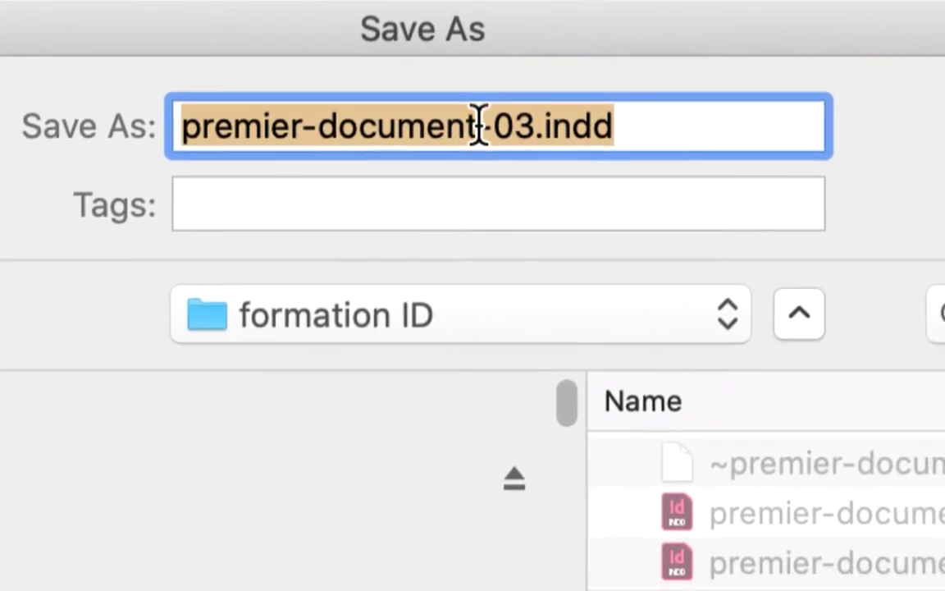
left_click(614, 131)
key("shift+Right")
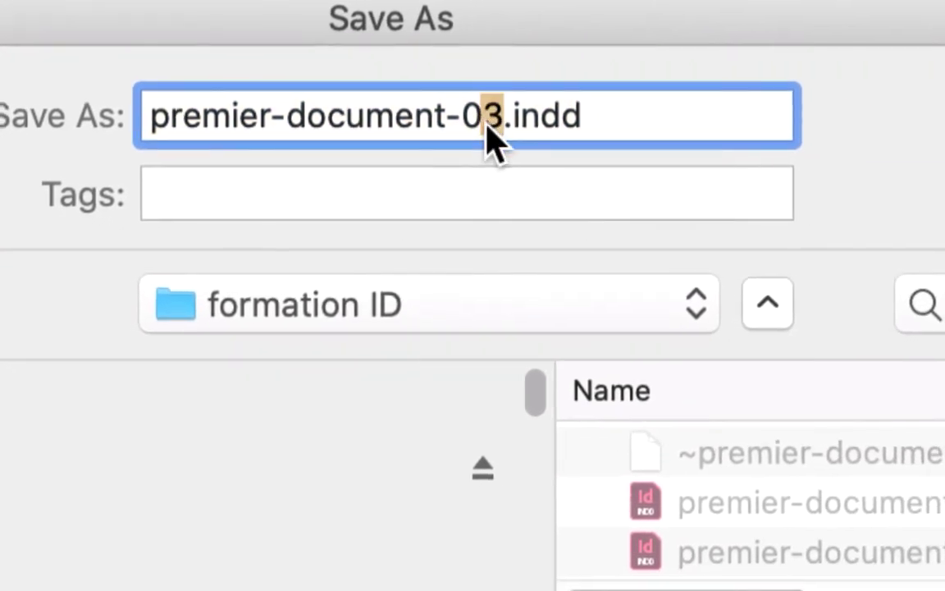
type("4")
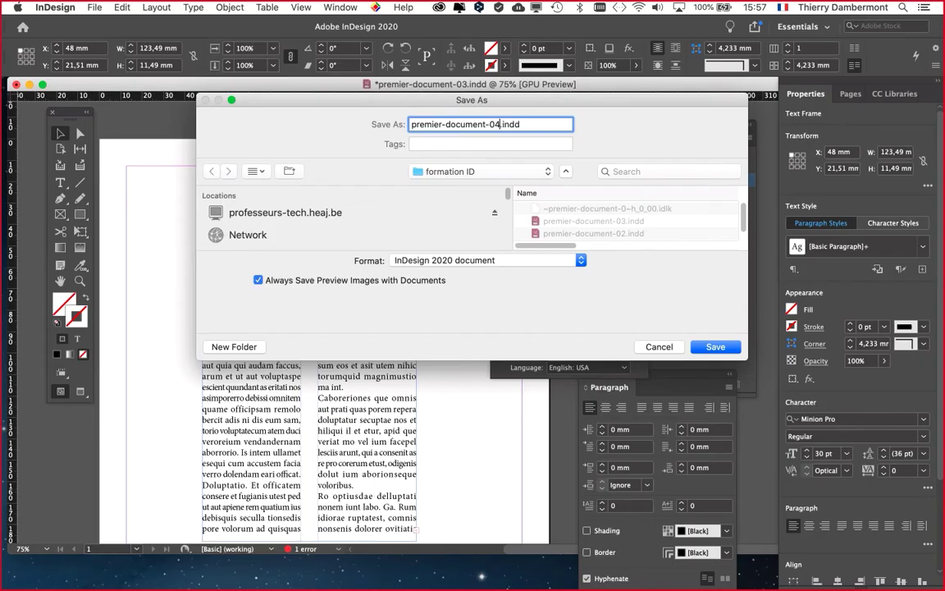
key("Return")
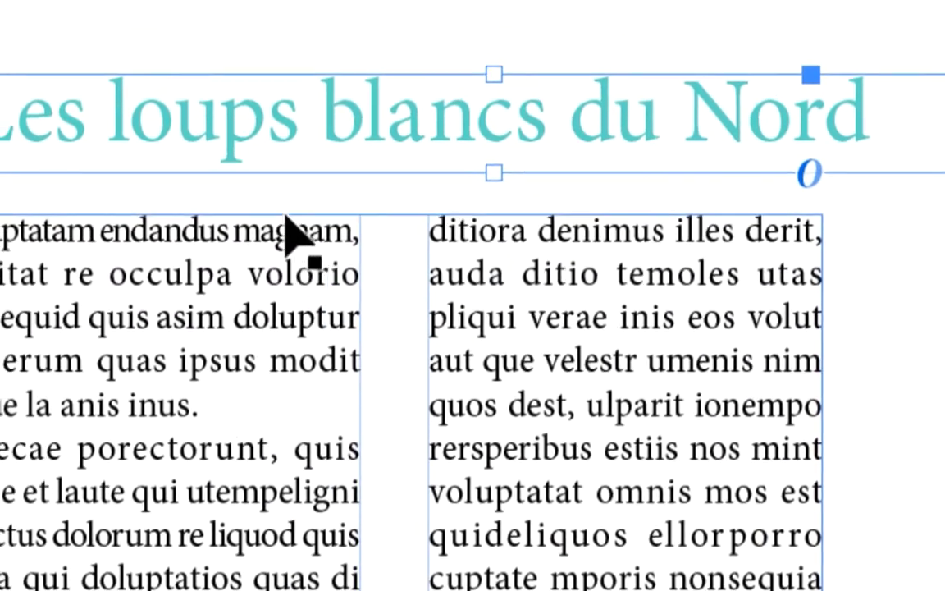
Move the title frame to X 55 mm, Y 43,51 mm over the columns' first lines.
left_click_drag(108, 123, 121, 135)
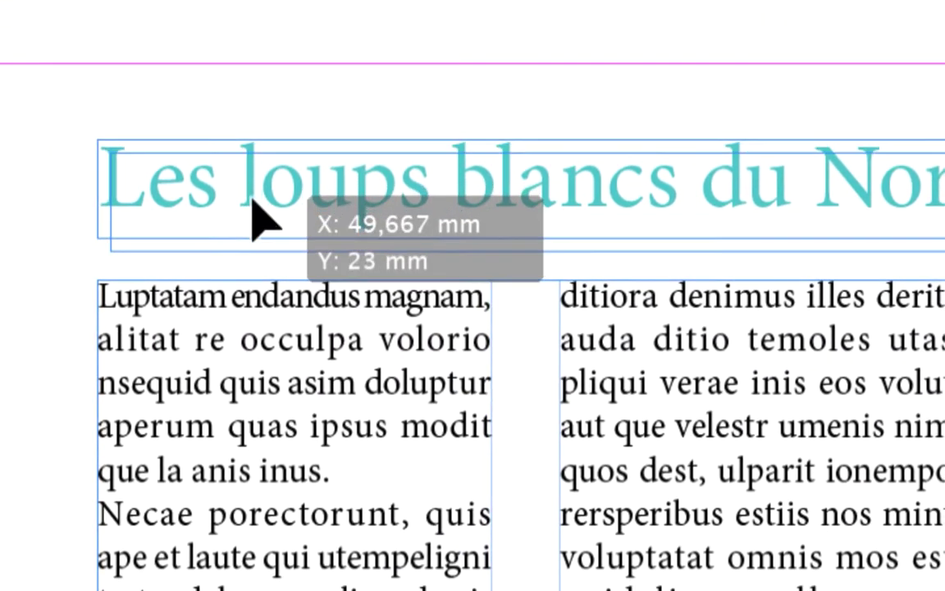
left_click_drag(260, 220, 264, 251)
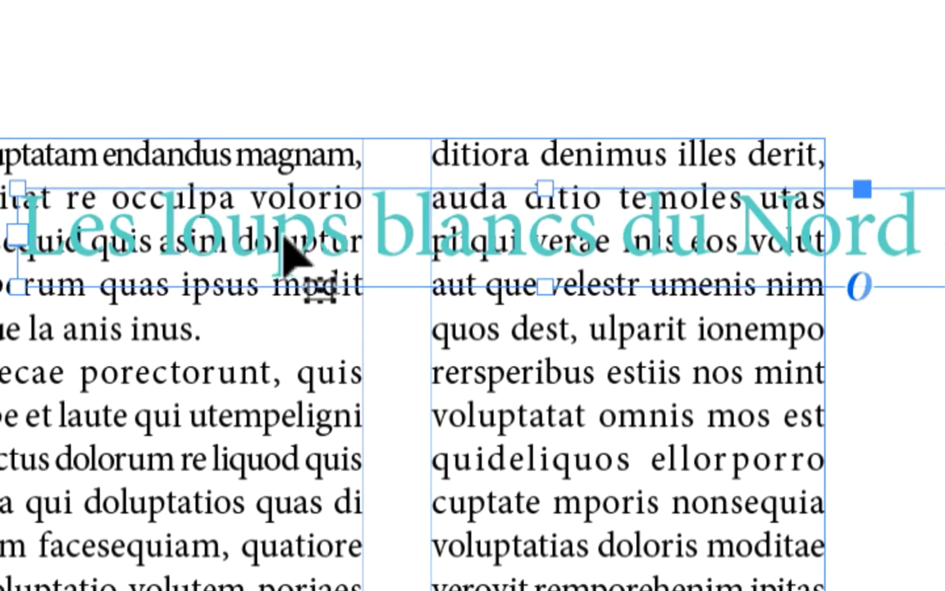
left_click_drag(283, 238, 291, 134)
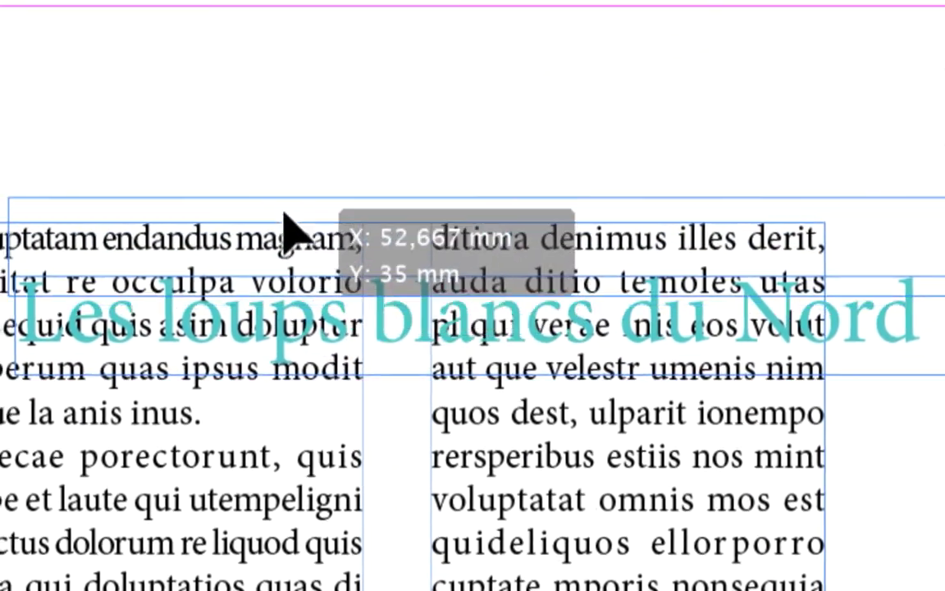
left_click_drag(285, 215, 290, 238)
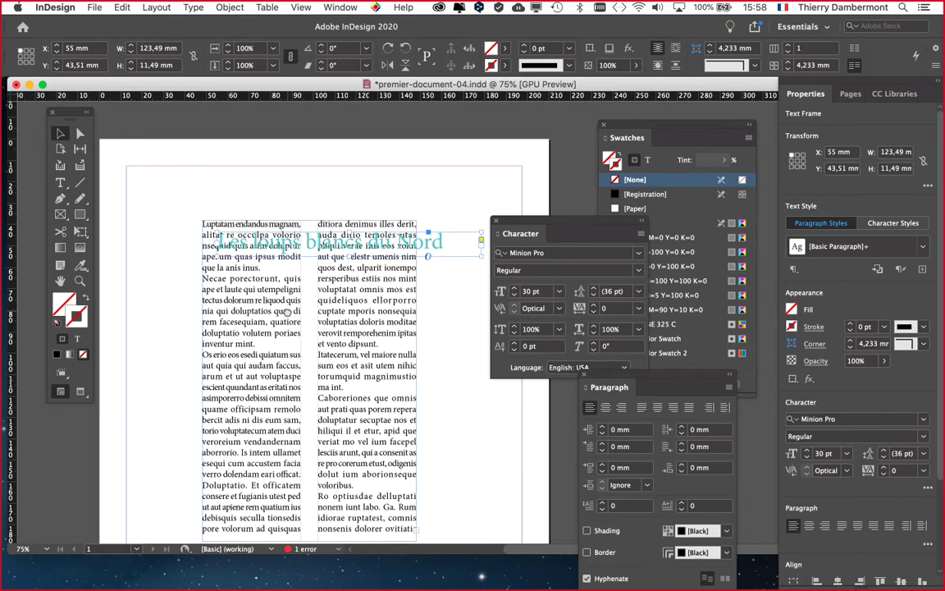
scroll(259, 271, "down", 3)
scroll(260, 271, "right", 2)
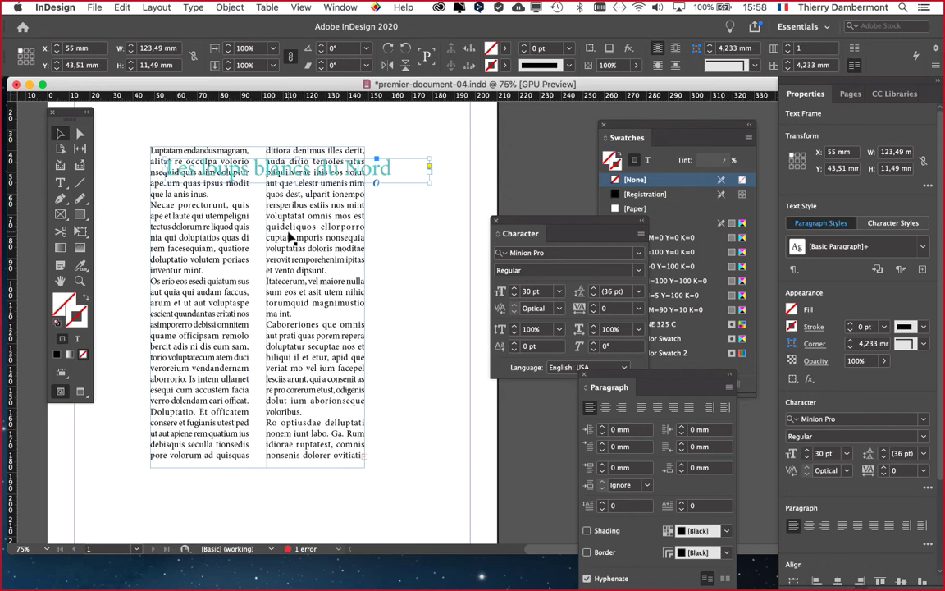
left_click_drag(519, 224, 438, 247)
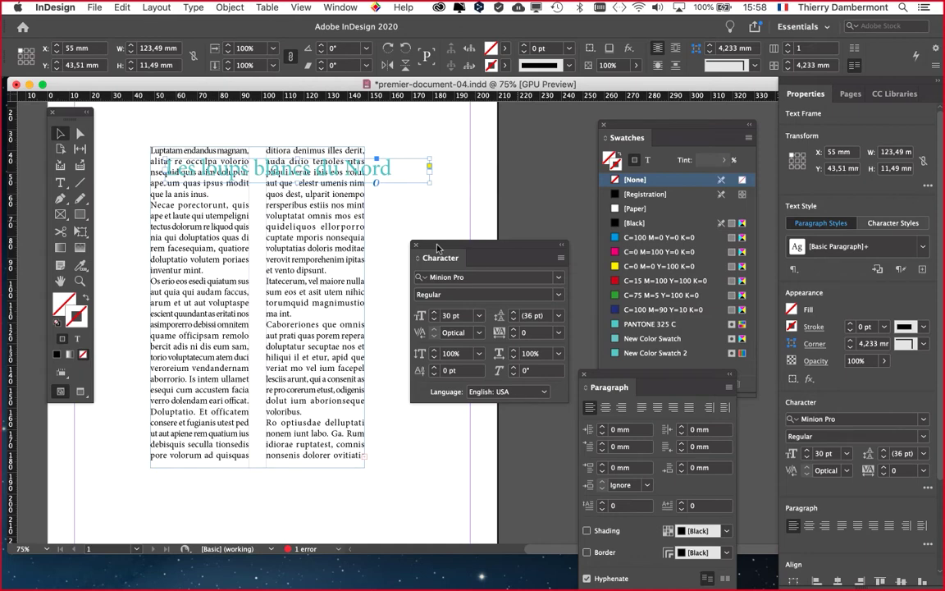
left_click_drag(437, 249, 72, 480)
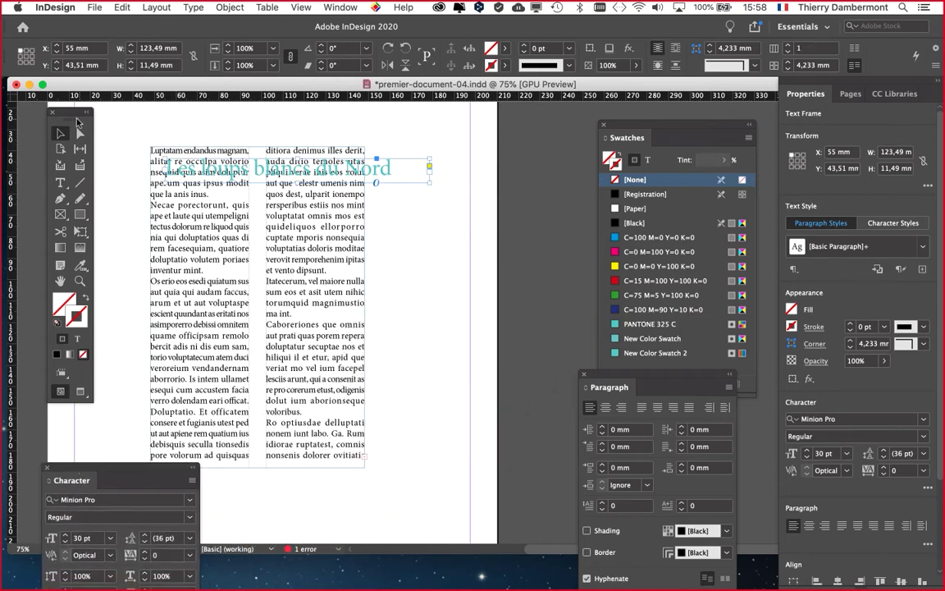
Rearrange the Tools and Swatches panels and drag the title frame right over the second column.
left_click_drag(75, 118, 473, 125)
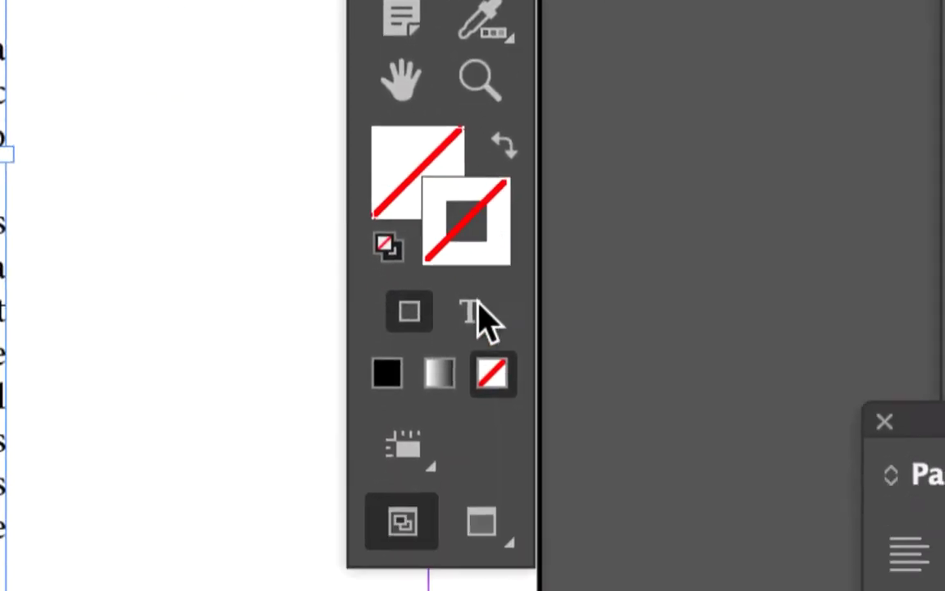
left_click(474, 304)
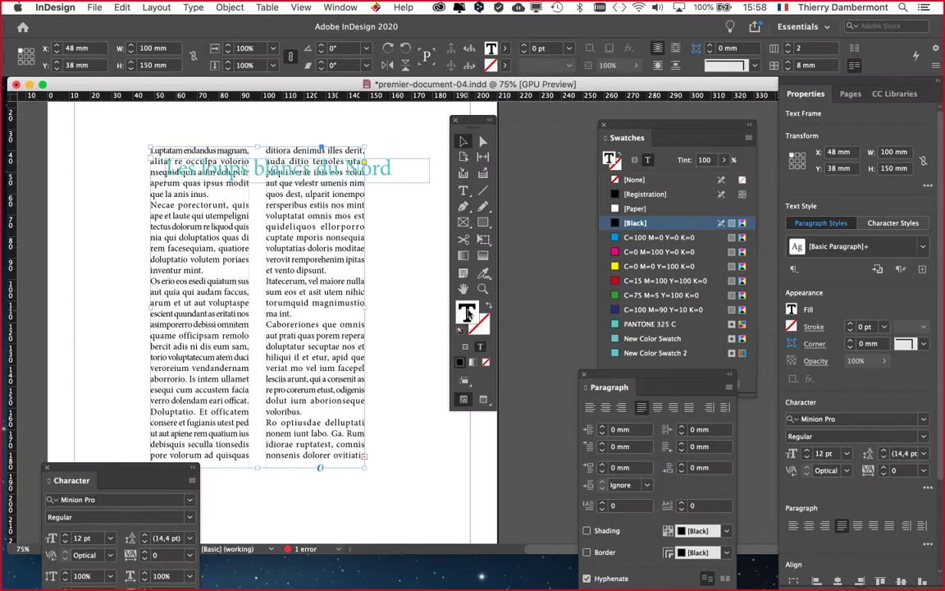
left_click_drag(639, 132, 574, 121)
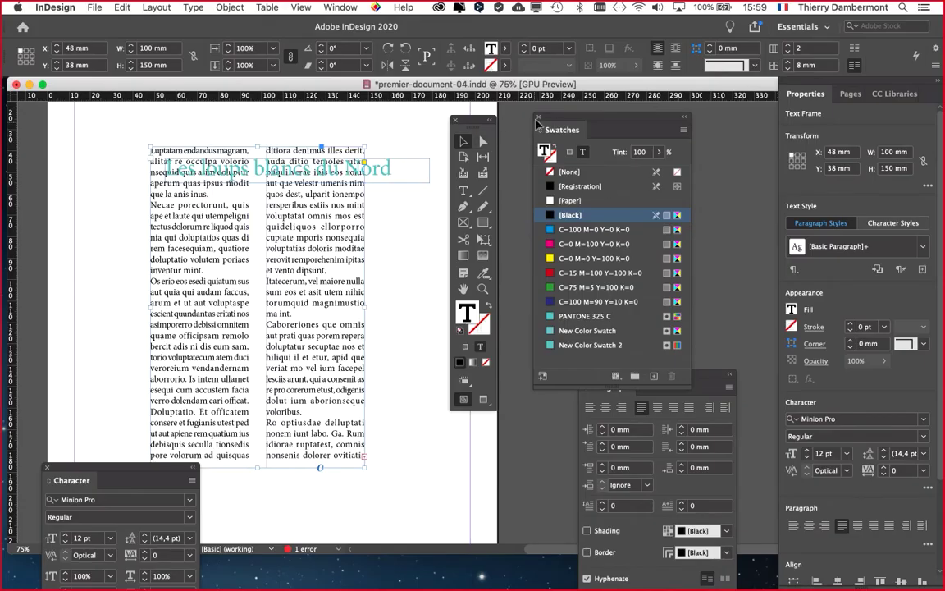
left_click_drag(473, 120, 56, 141)
left_click_drag(270, 175, 375, 107)
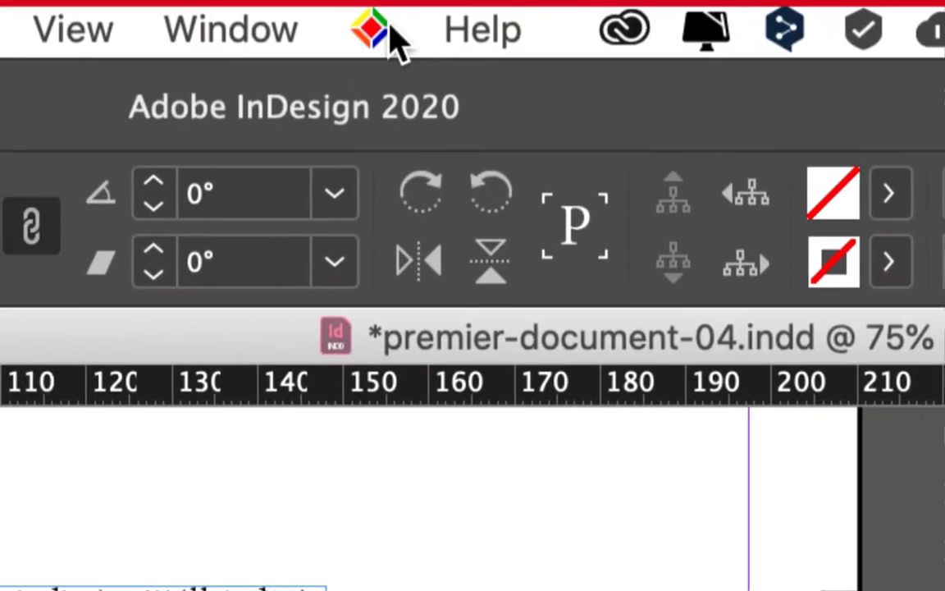
Apply Wrap Around Bounding Box to the title frame from the Text Wrap panel, 0 mm offsets.
left_click(371, 34)
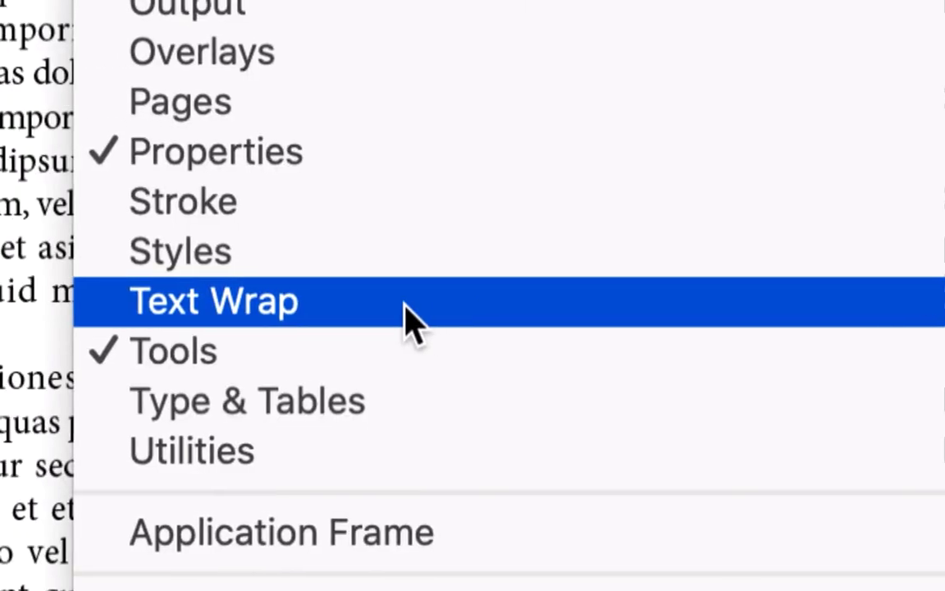
left_click(408, 316)
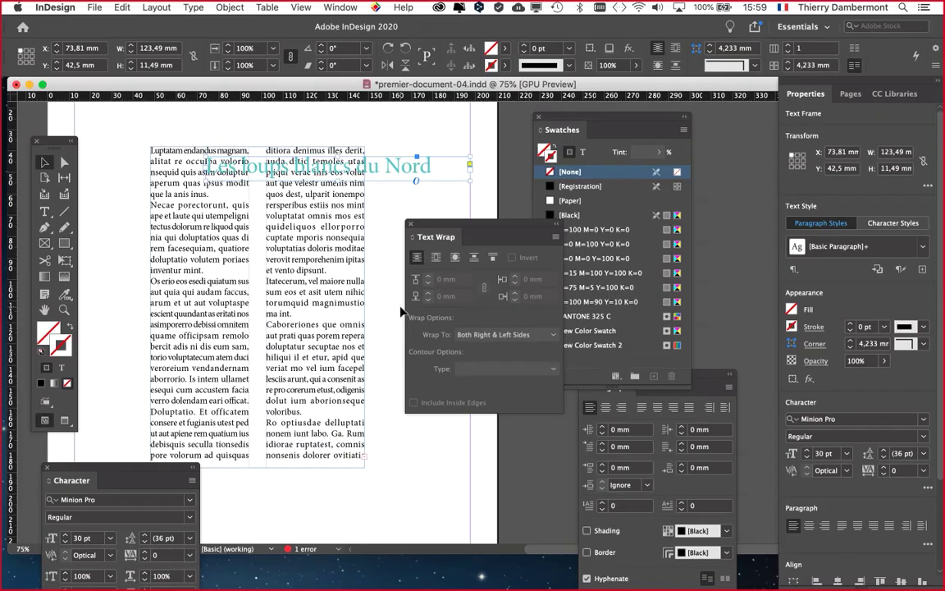
left_click_drag(431, 225, 420, 101)
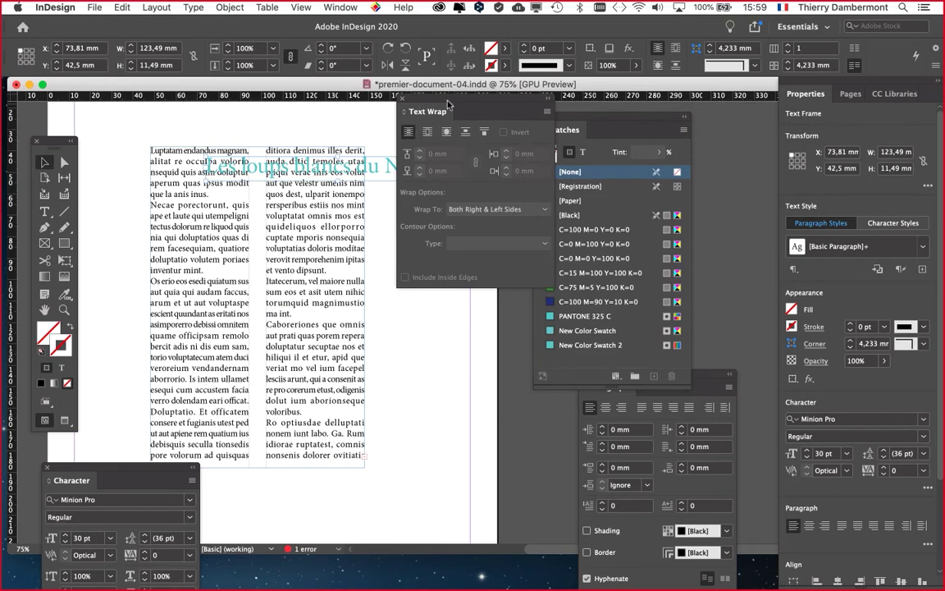
left_click_drag(466, 114, 395, 213)
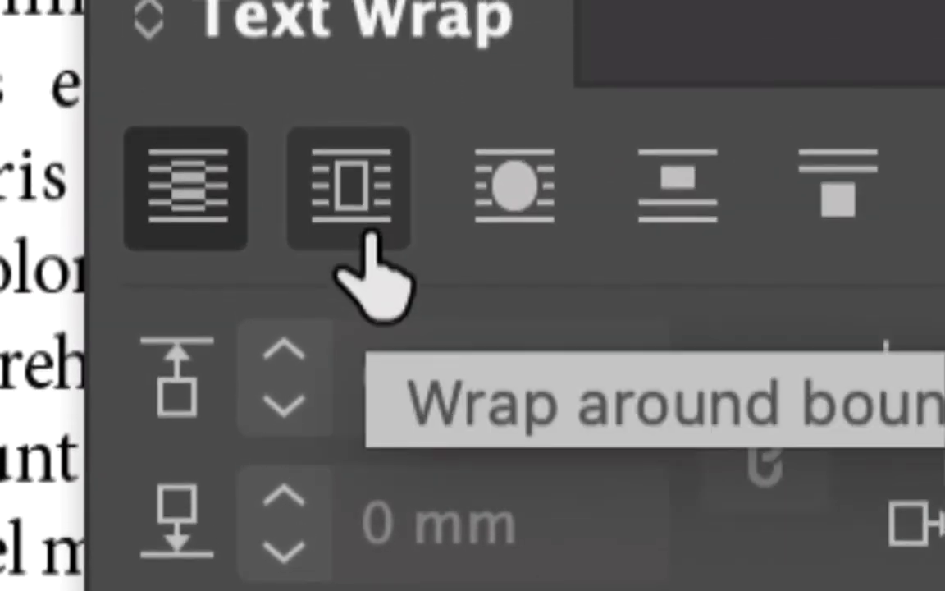
left_click(371, 239)
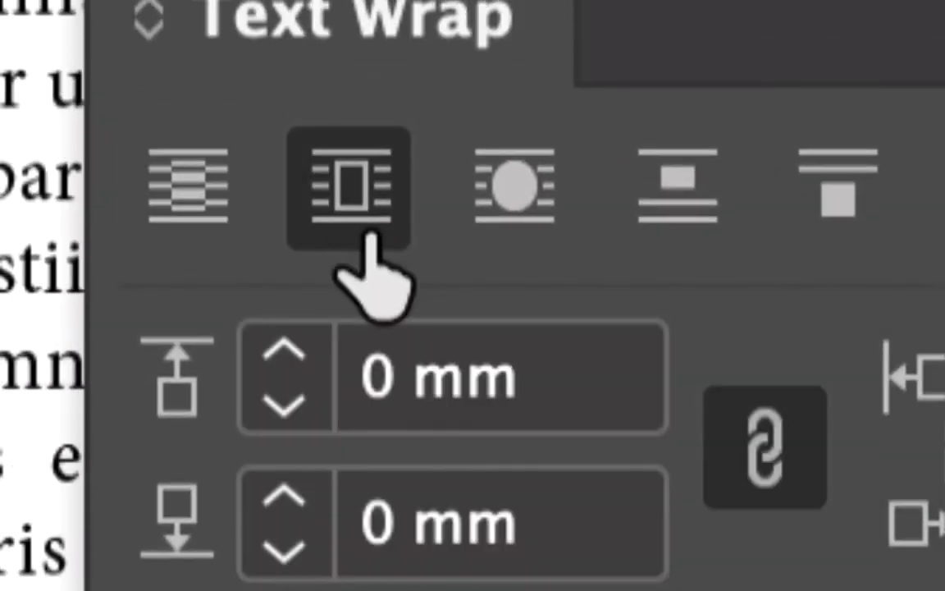
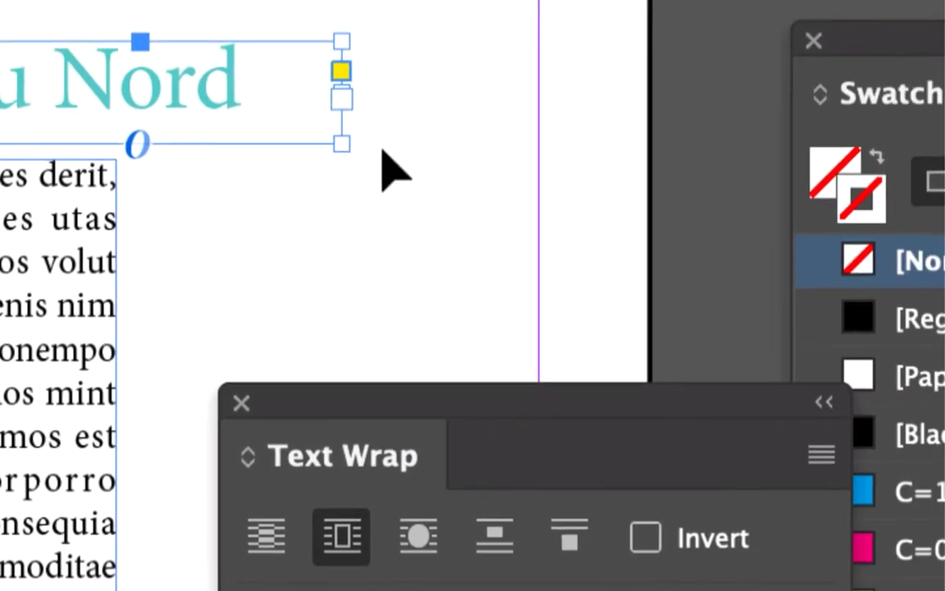
Resize the teal title frame and move it to the top of the left column.
left_click_drag(669, 130, 232, 290)
left_click_drag(287, 182, 248, 200)
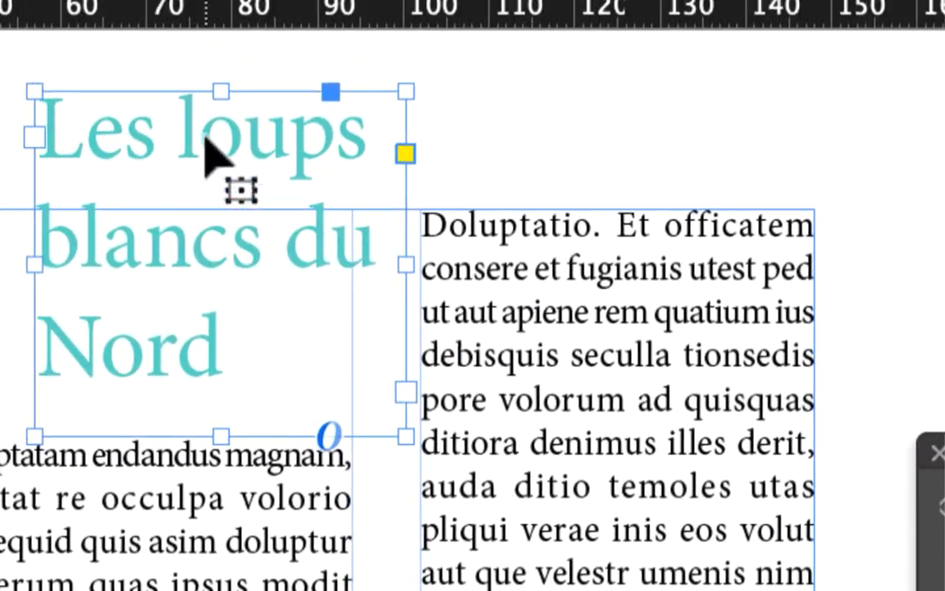
left_click_drag(125, 40, 61, 166)
left_click_drag(190, 169, 189, 169)
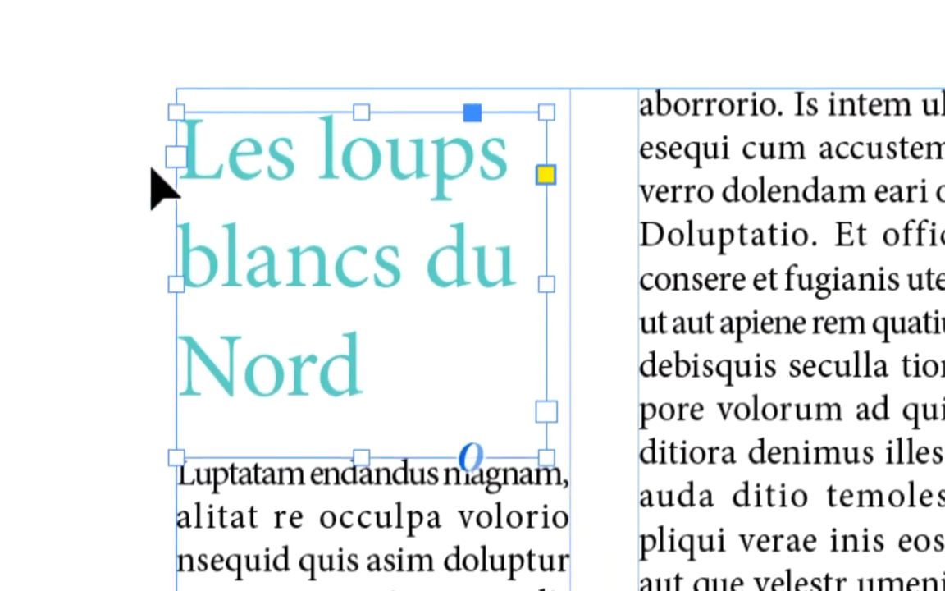
left_click(144, 189)
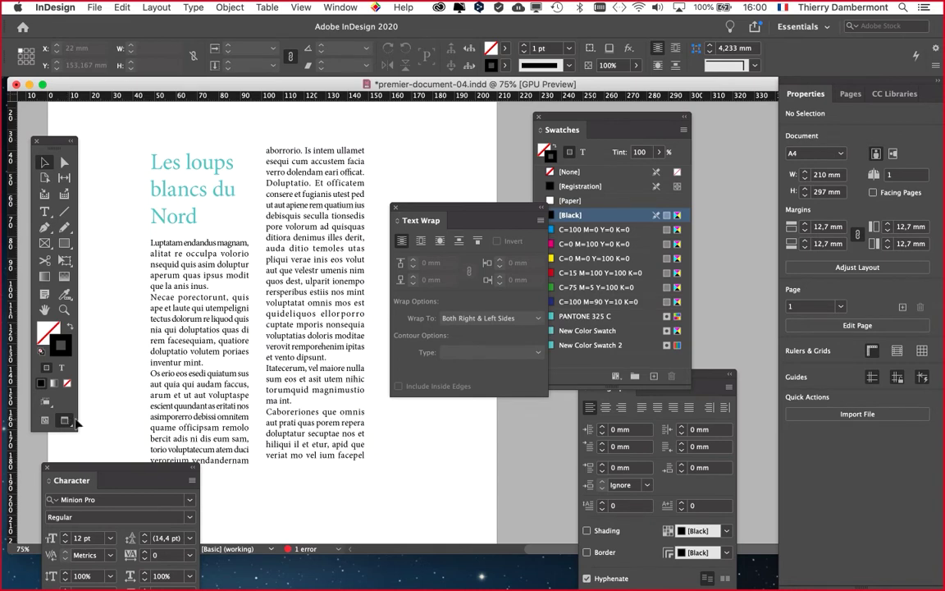
Nudge the title frame into place above the body text and reselect it.
left_click_drag(427, 210, 456, 340)
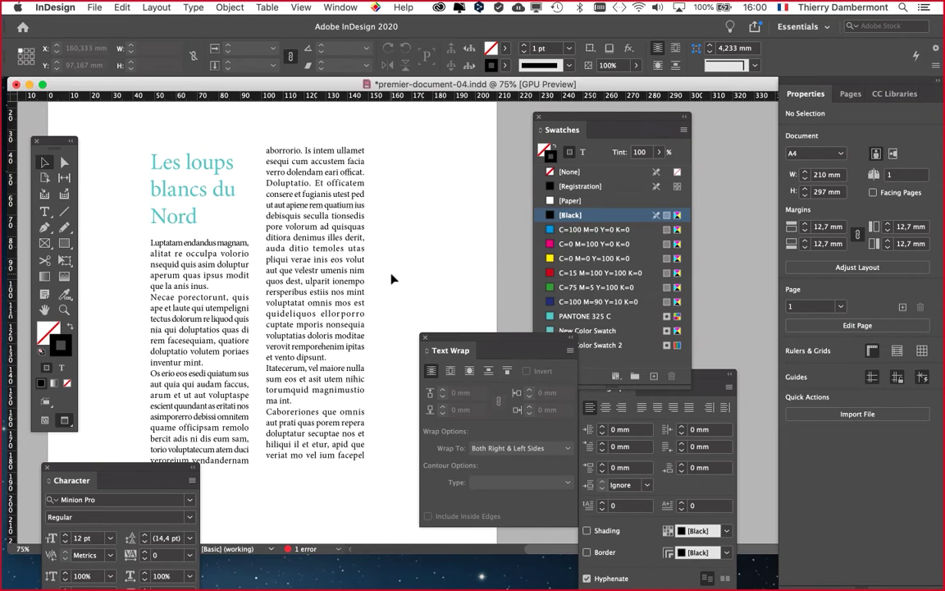
left_click_drag(200, 175, 234, 191)
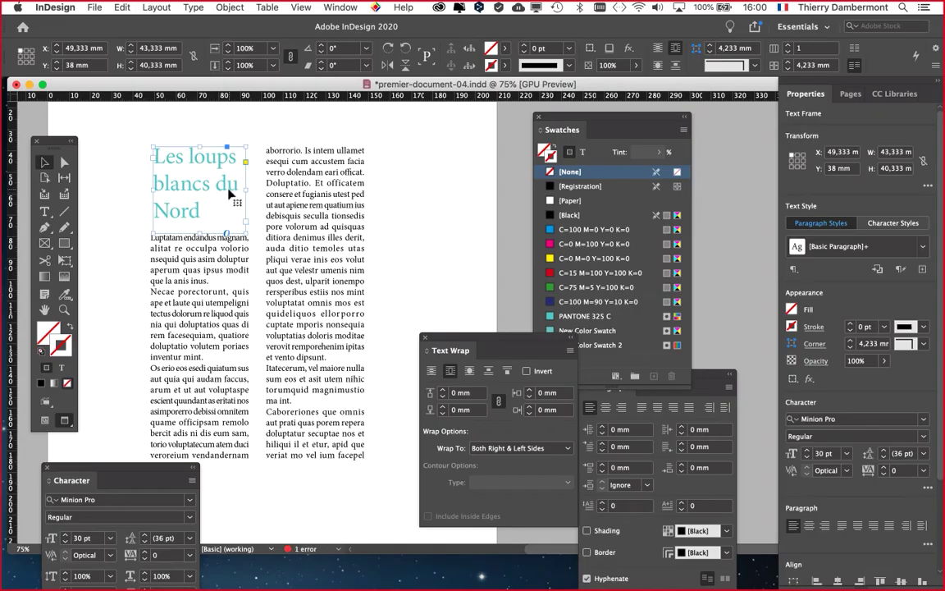
left_click(102, 185)
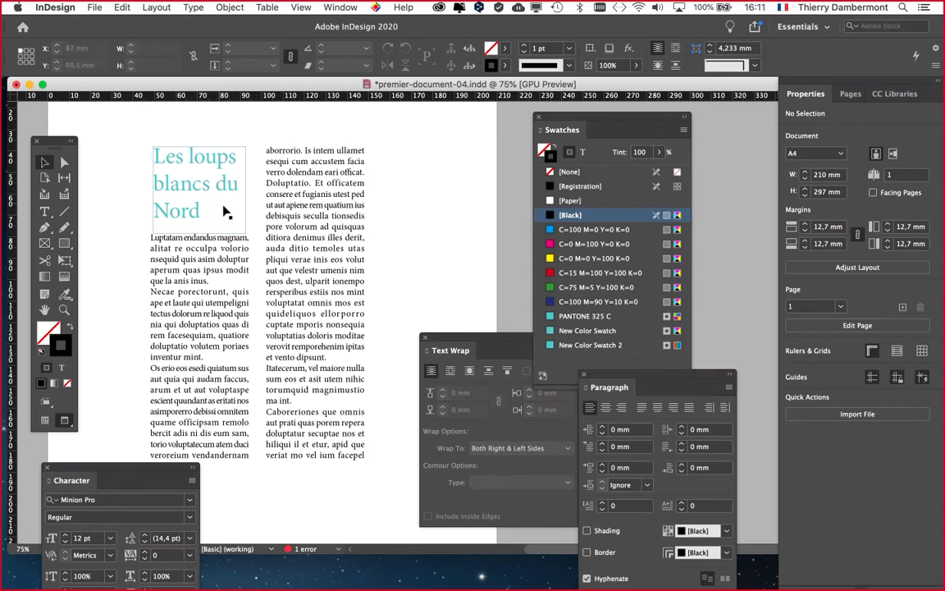
left_click(189, 197)
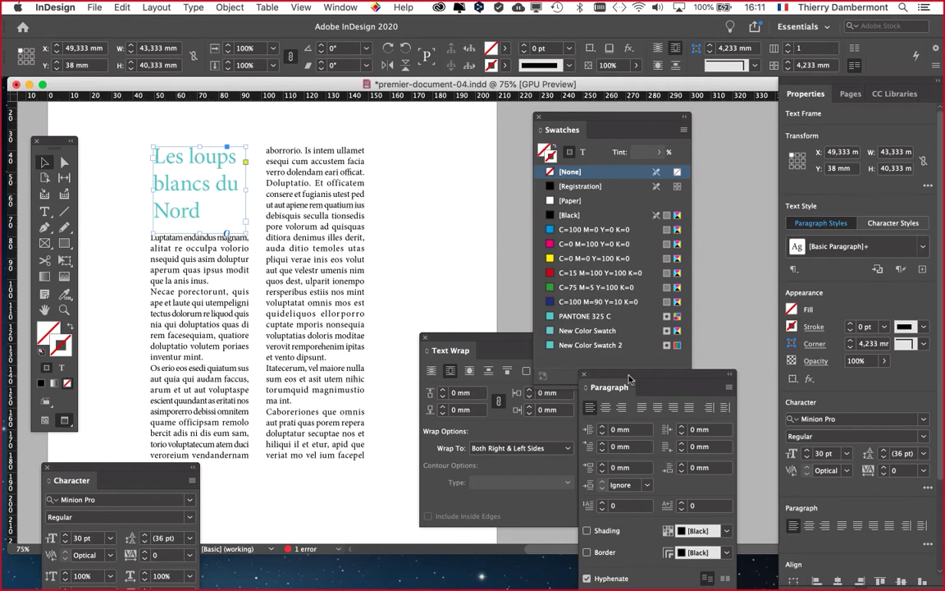
left_click_drag(628, 379, 333, 128)
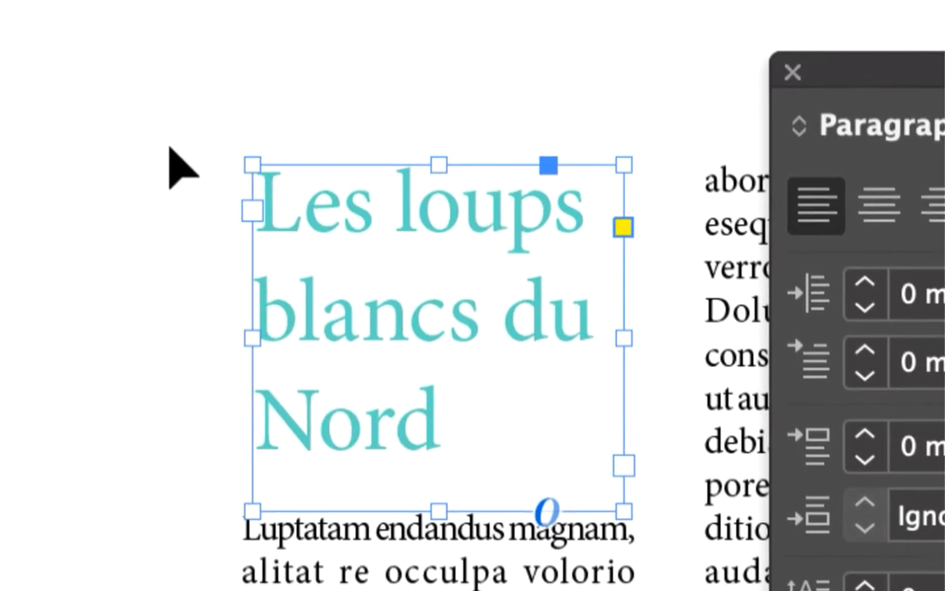
Align the title paragraph right and leave Hyphenate unchecked for it.
left_click(185, 164)
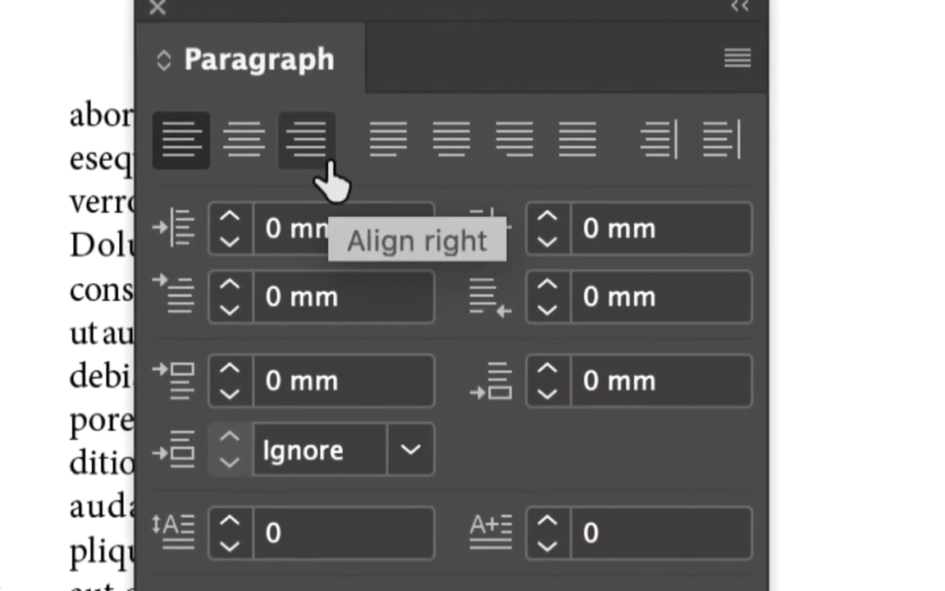
left_click(331, 176)
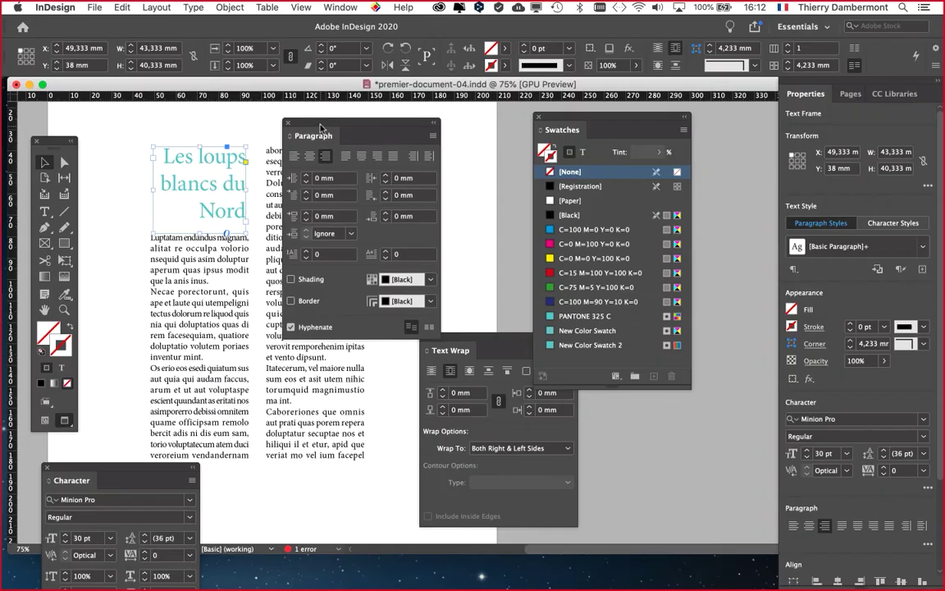
left_click_drag(329, 150, 314, 85)
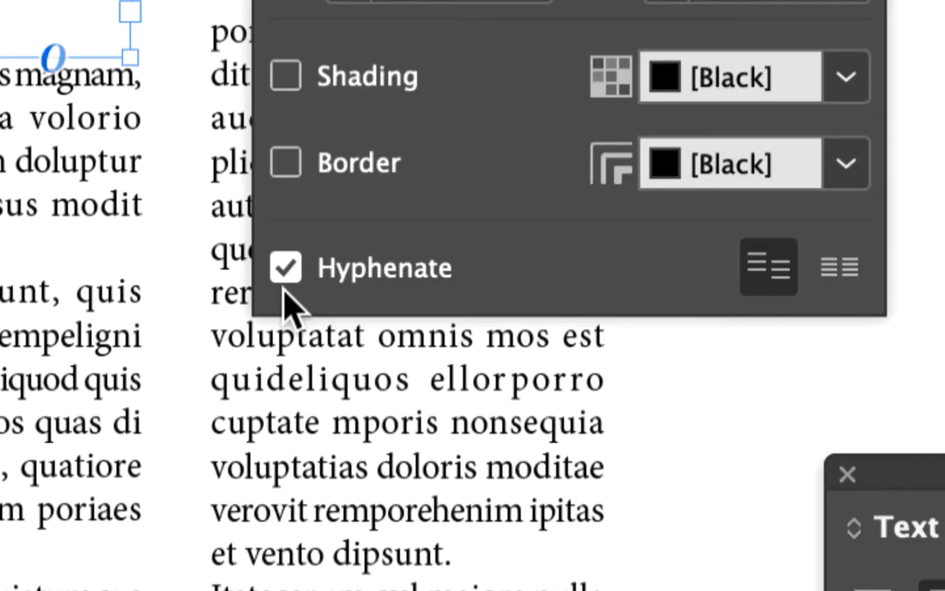
left_click(284, 278)
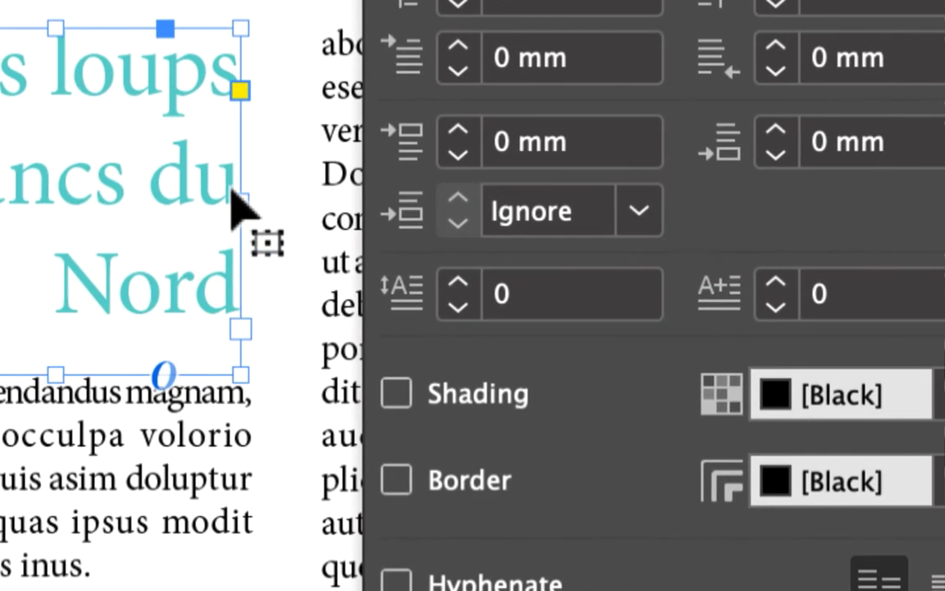
left_click(397, 581)
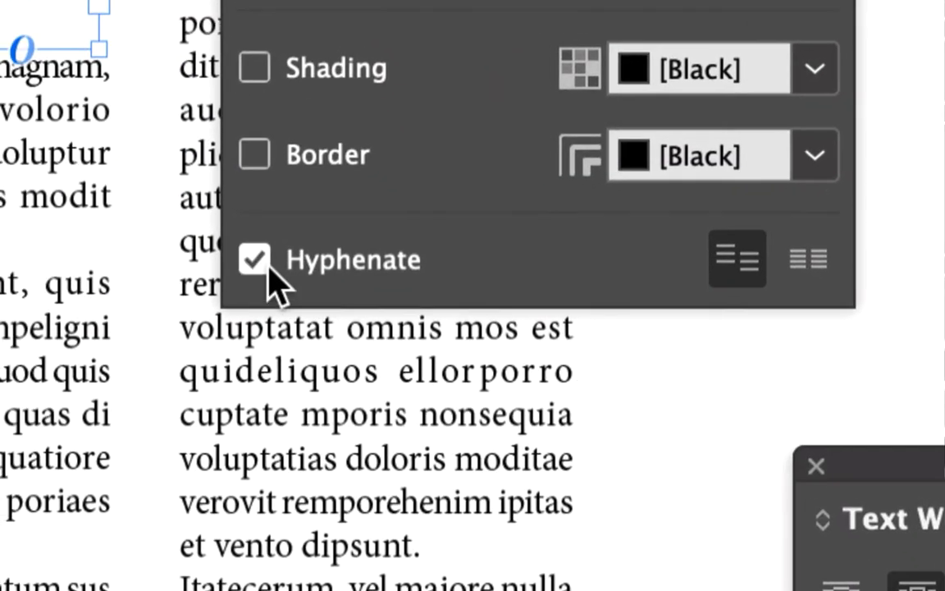
left_click(211, 233)
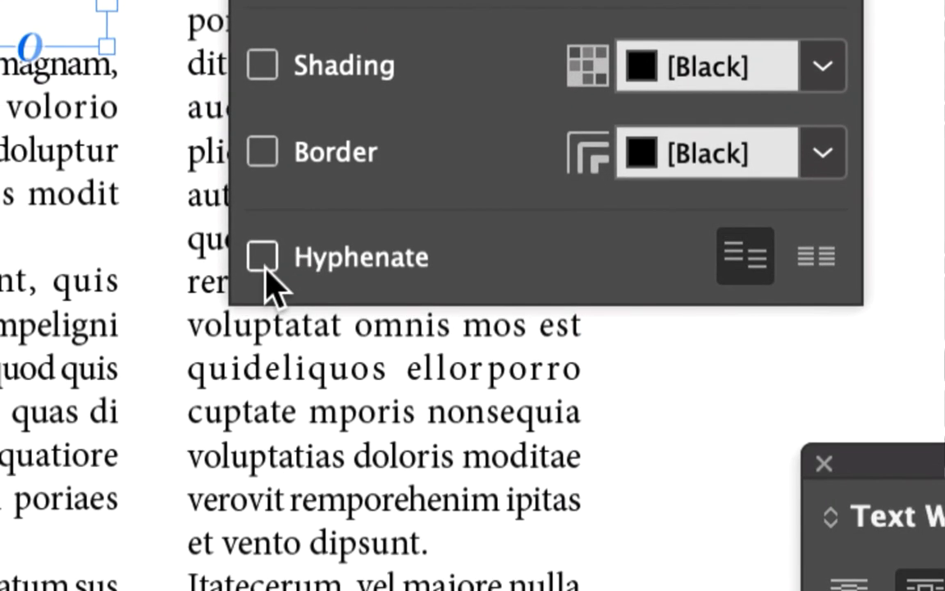
left_click(263, 259)
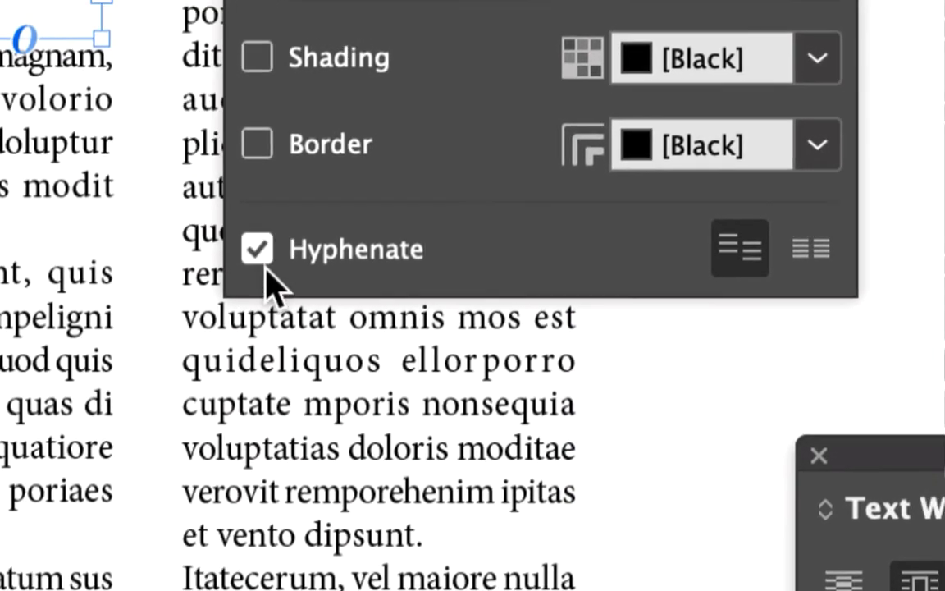
left_click(261, 261)
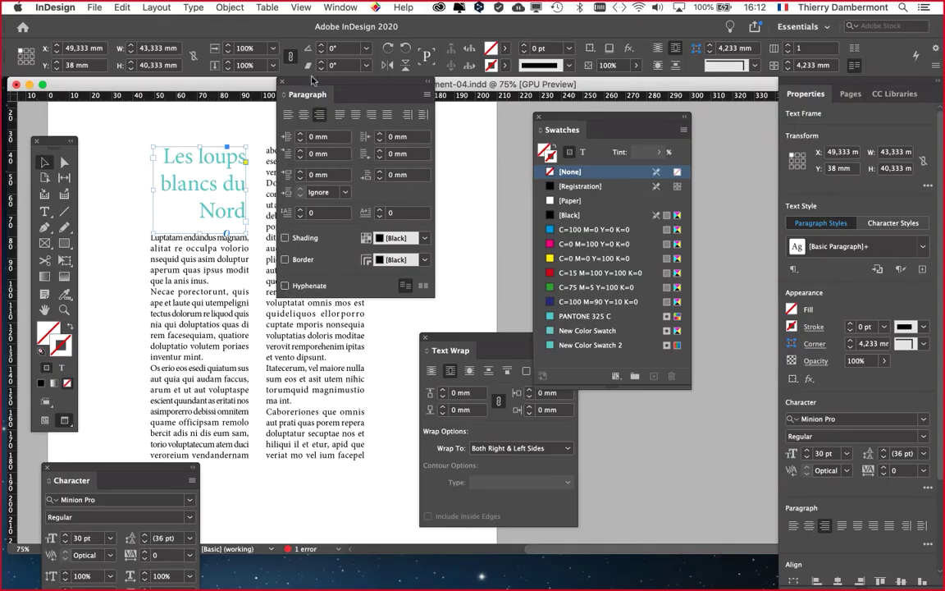
Move the Paragraph panel right, bring Swatches forward with F5, and place Character at top centre.
left_click_drag(337, 92, 472, 114)
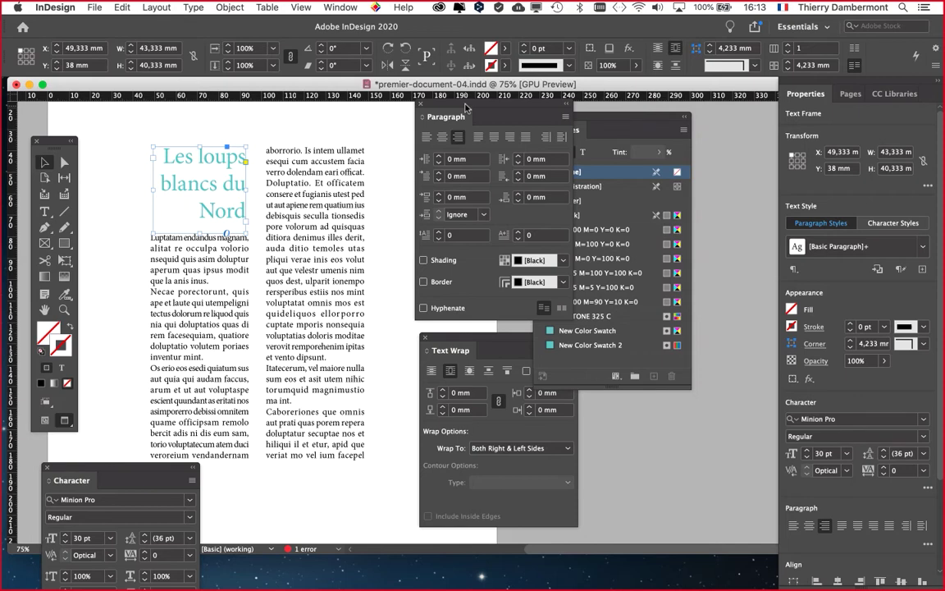
key("F5")
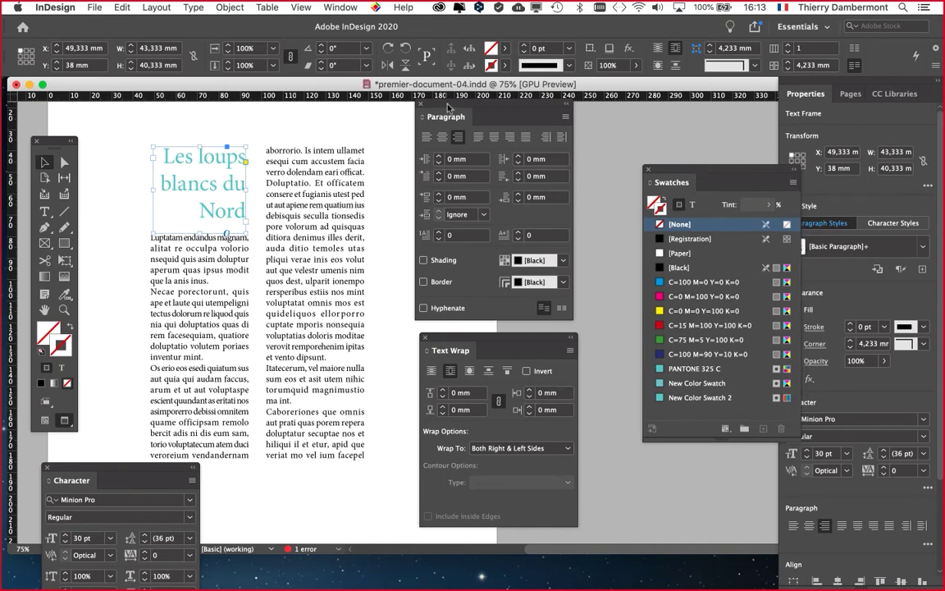
left_click_drag(448, 108, 376, 51)
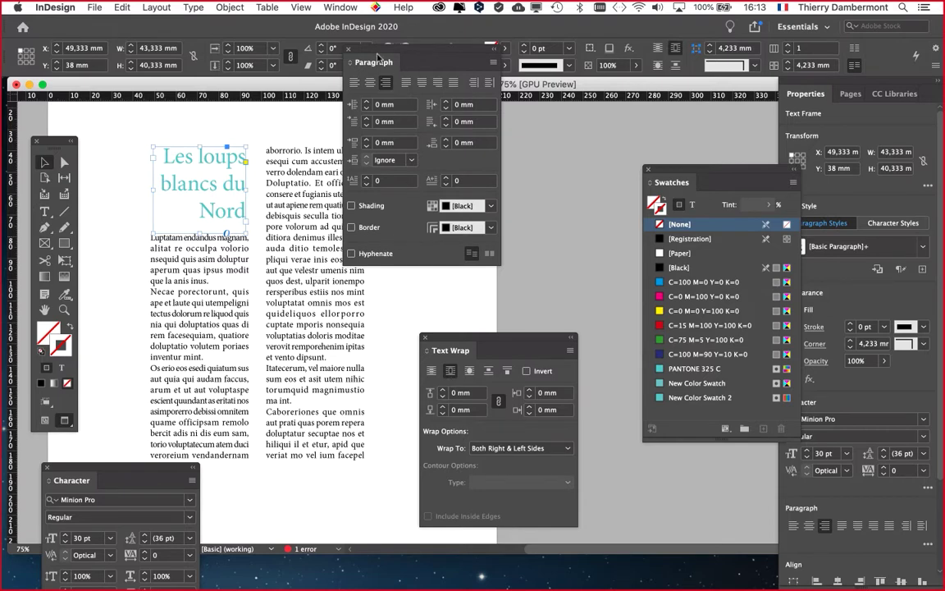
left_click_drag(420, 58, 593, 149)
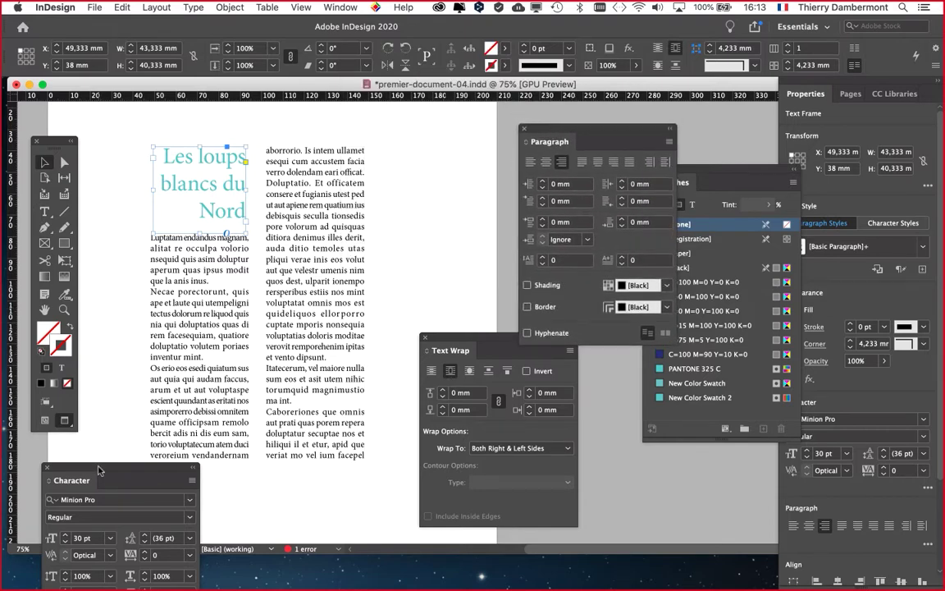
left_click_drag(102, 467, 326, 113)
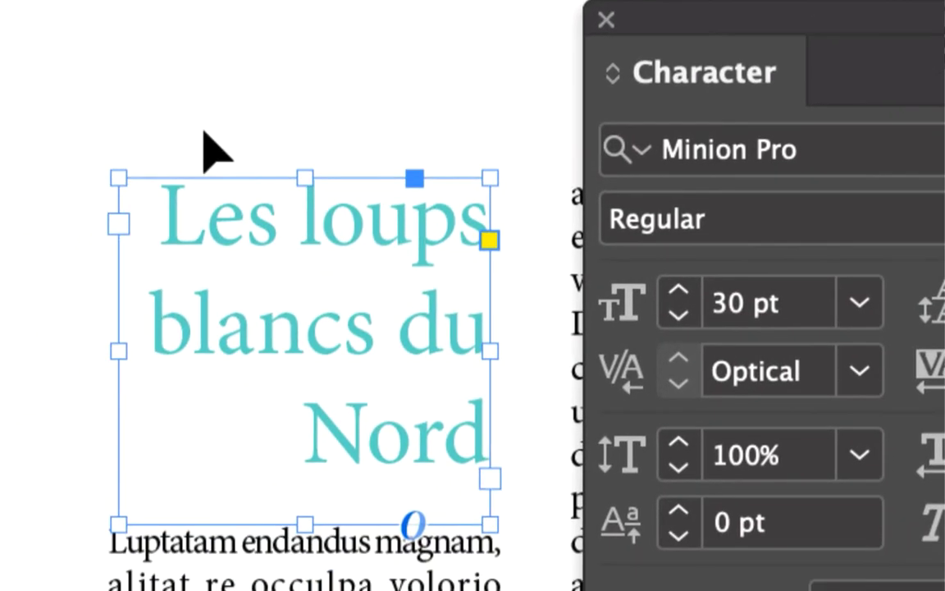
Select the title frame and step its leading down to 31 pt.
left_click(215, 150)
left_click(243, 218)
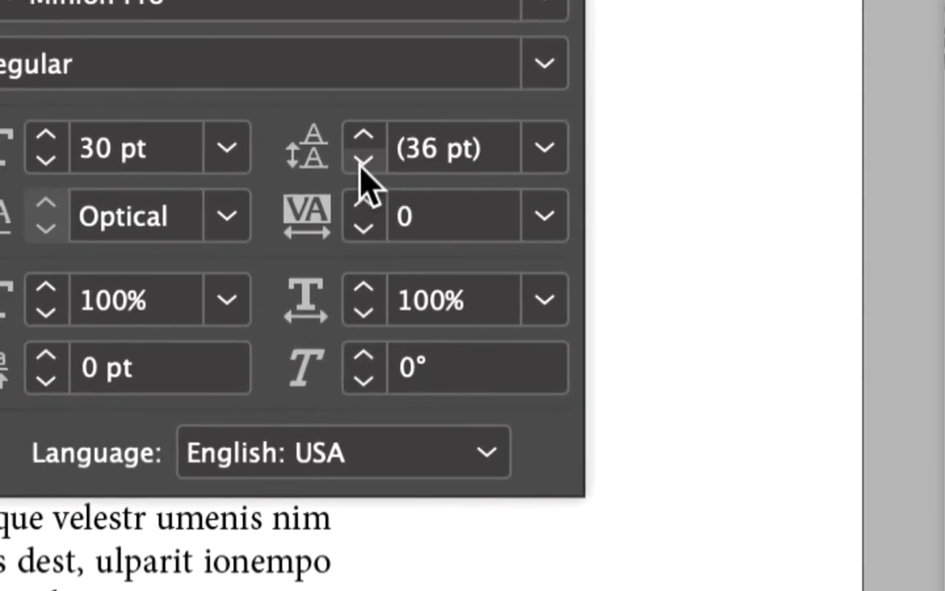
left_click(363, 161)
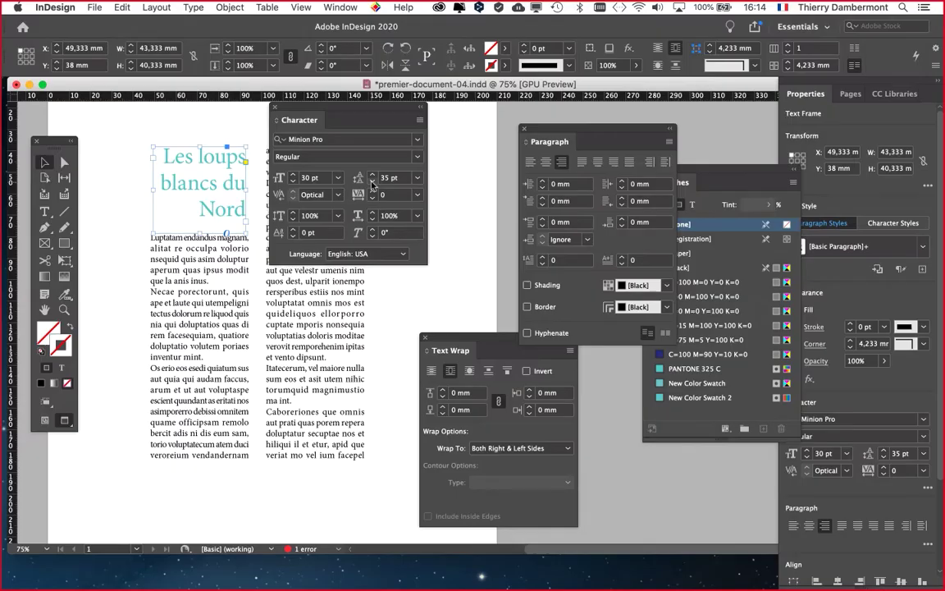
left_click(371, 183)
left_click(372, 183)
left_click(371, 183)
left_click(371, 183)
left_click(372, 183)
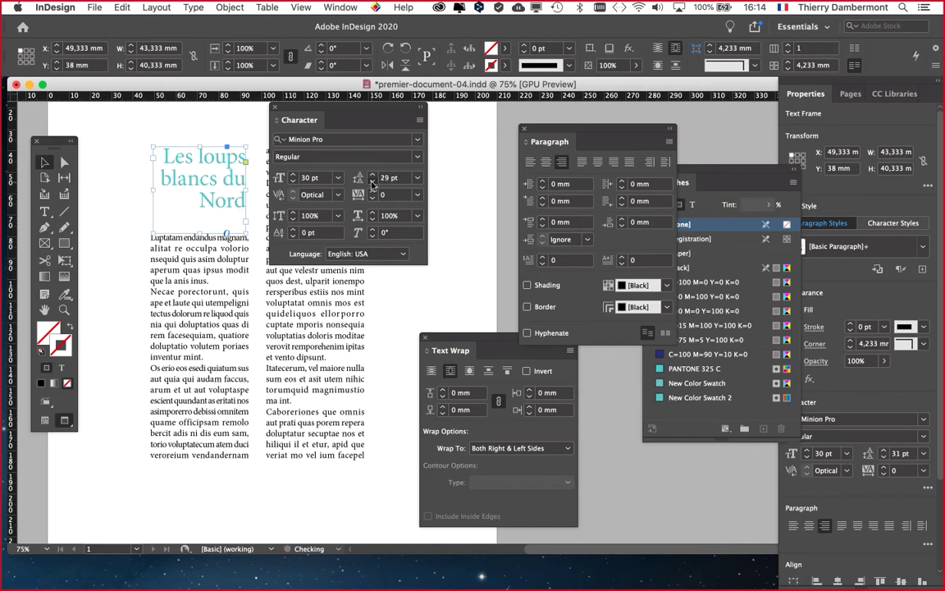
left_click(371, 183)
left_click(371, 183)
left_click(372, 175)
left_click(372, 175)
left_click(372, 175)
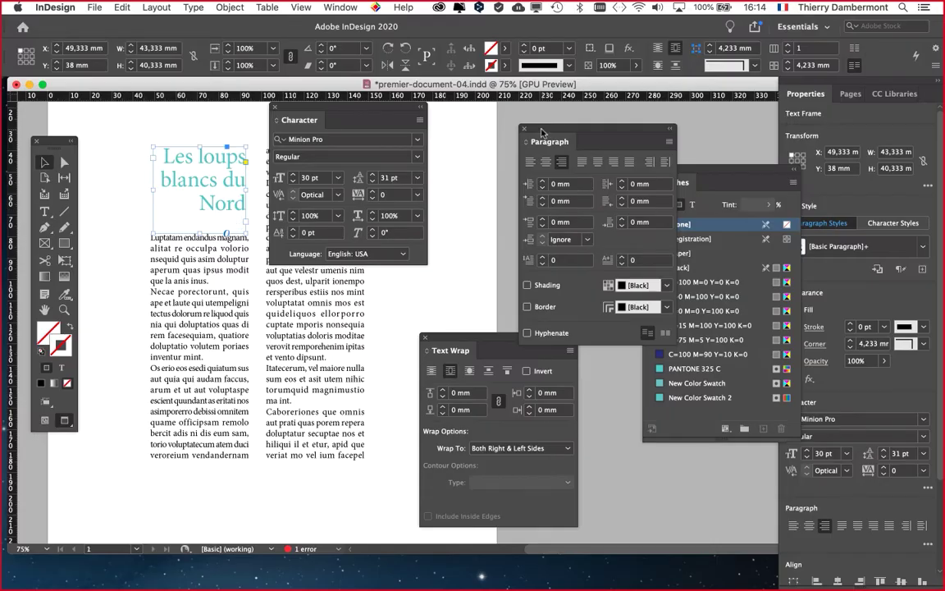
Arrange the Paragraph, Text Wrap and Character panels side by side on the right.
left_click_drag(549, 141, 682, 136)
left_click_drag(447, 337, 589, 395)
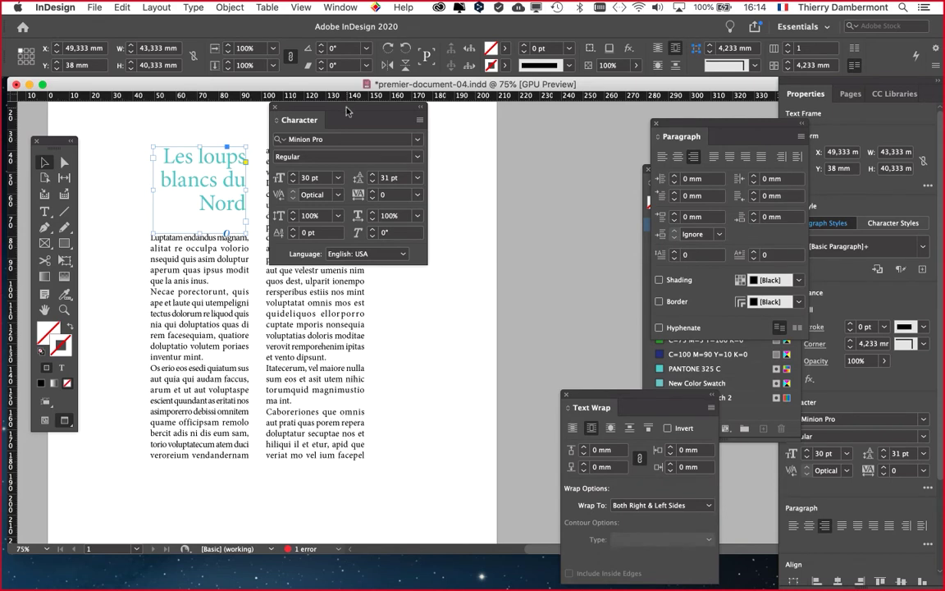
left_click_drag(346, 110, 500, 127)
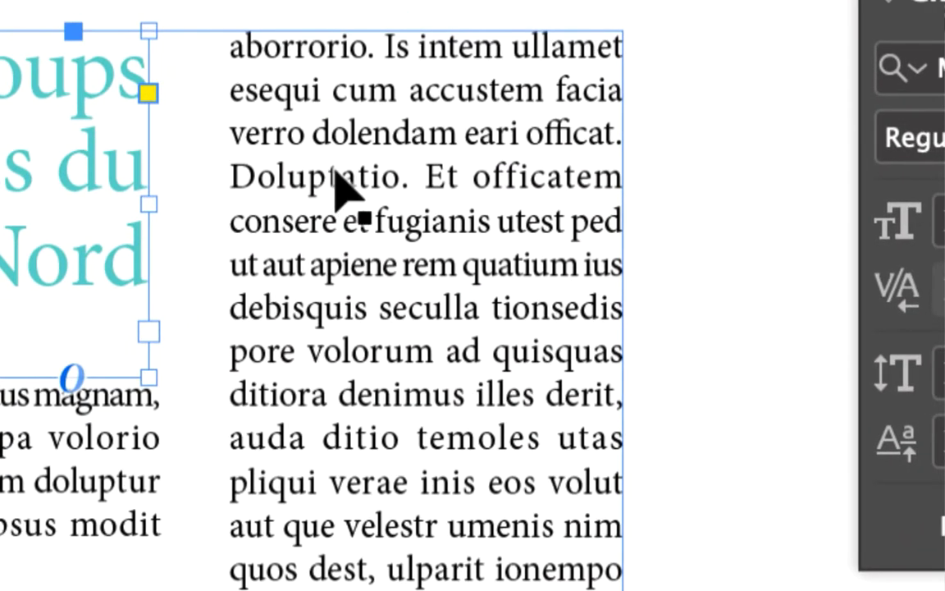
Select the right body text frame and set its type size to 11,5 pt.
left_click(334, 180)
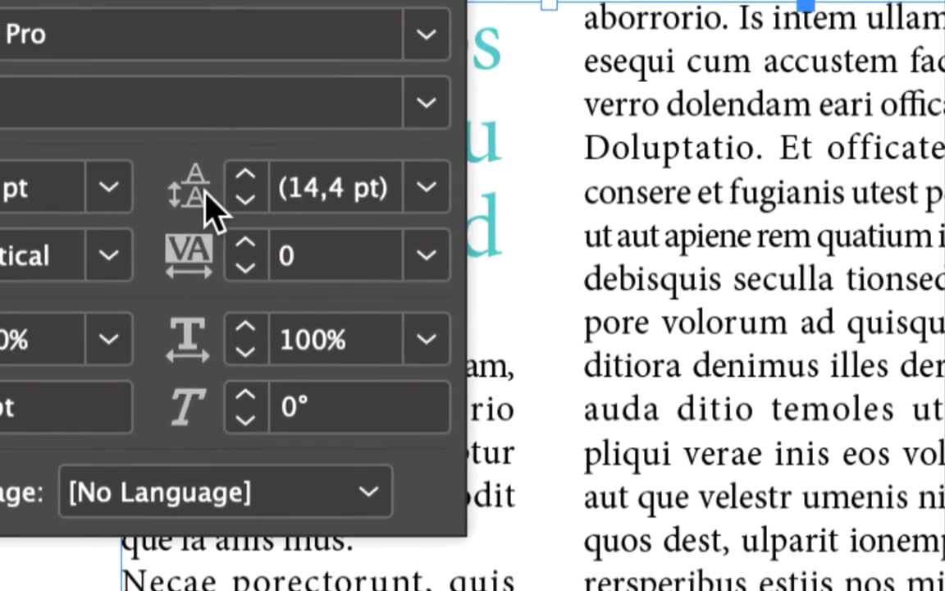
left_click(245, 175)
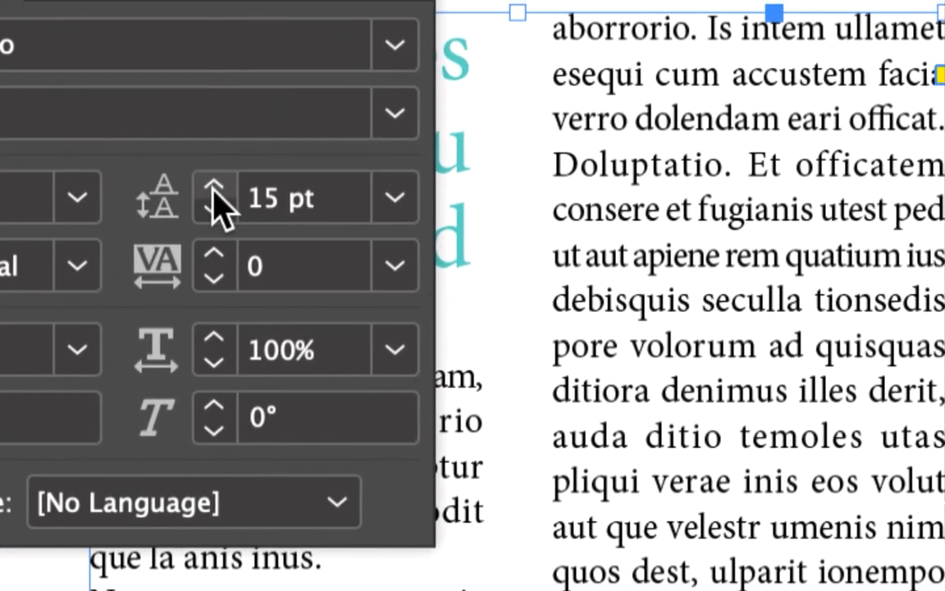
left_click(213, 187)
left_click(214, 189)
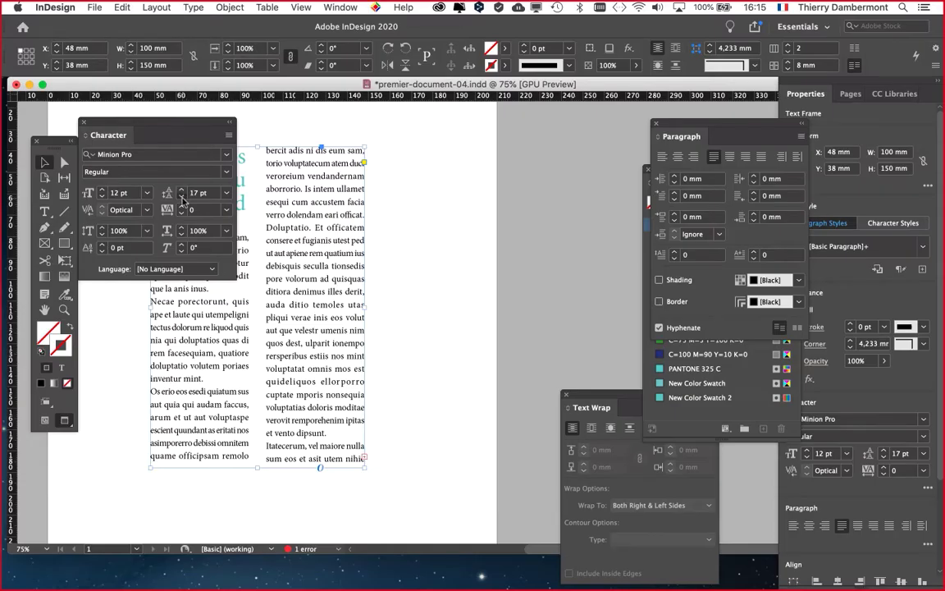
left_click(181, 198)
left_click(182, 190)
left_click_drag(150, 126, 430, 140)
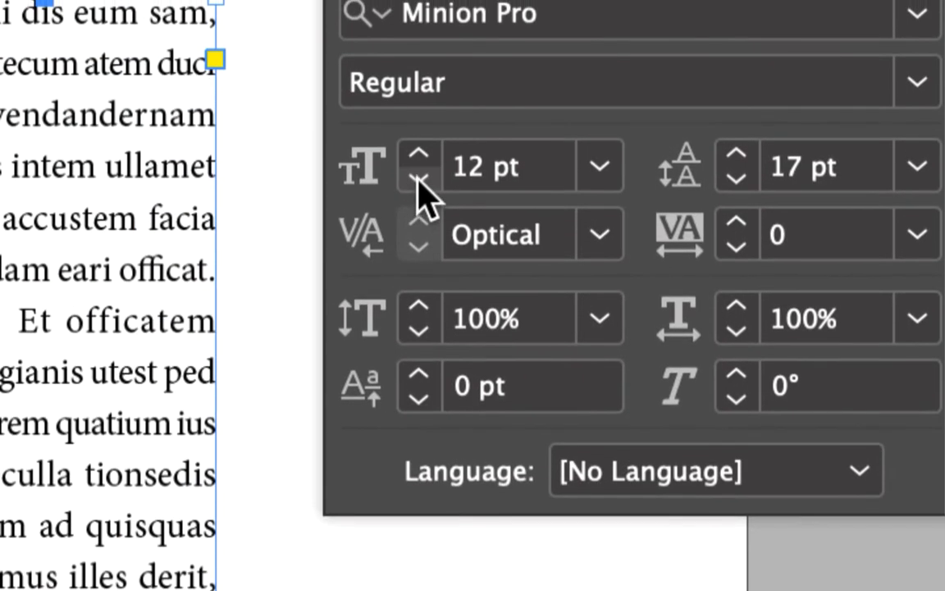
left_click(419, 179)
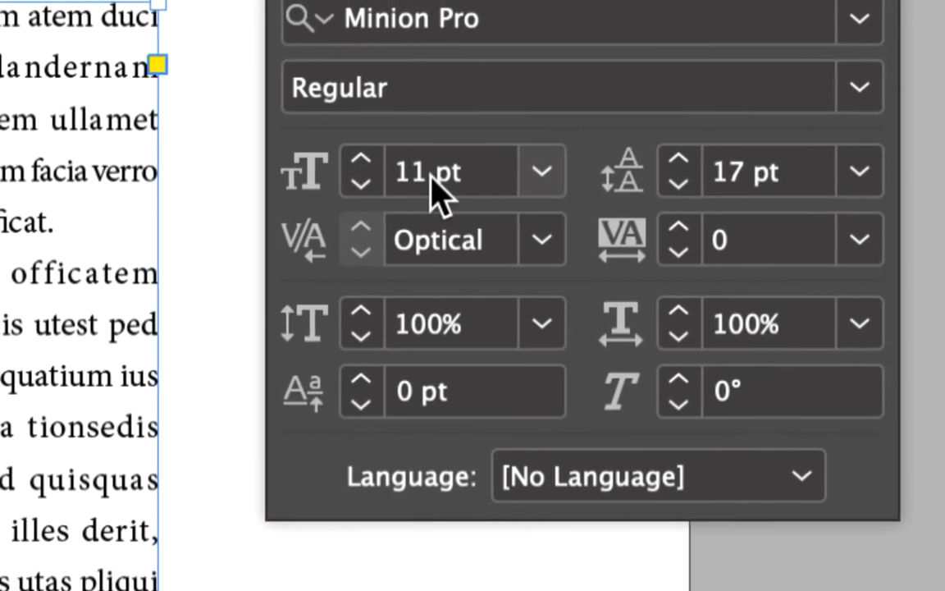
left_click(486, 185)
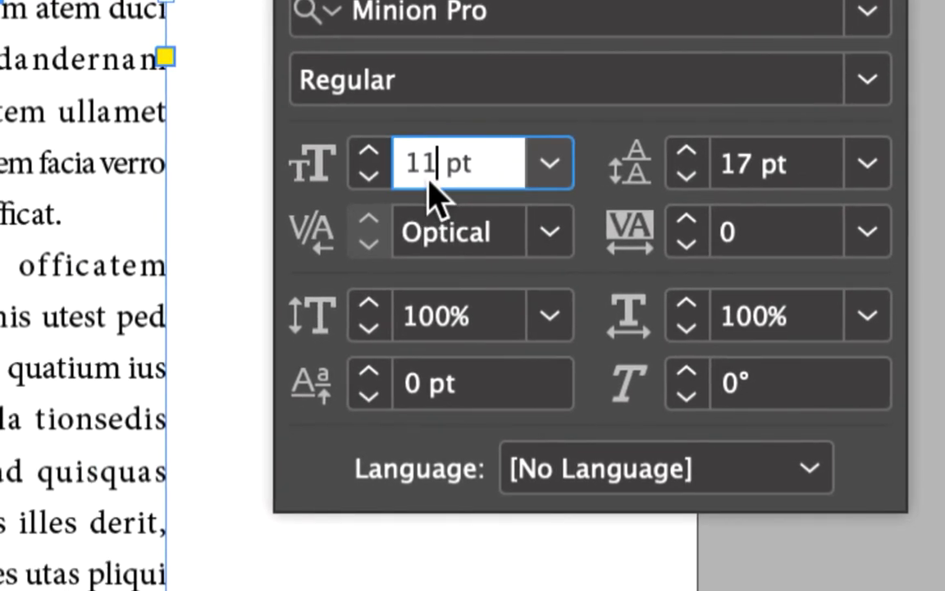
type(",")
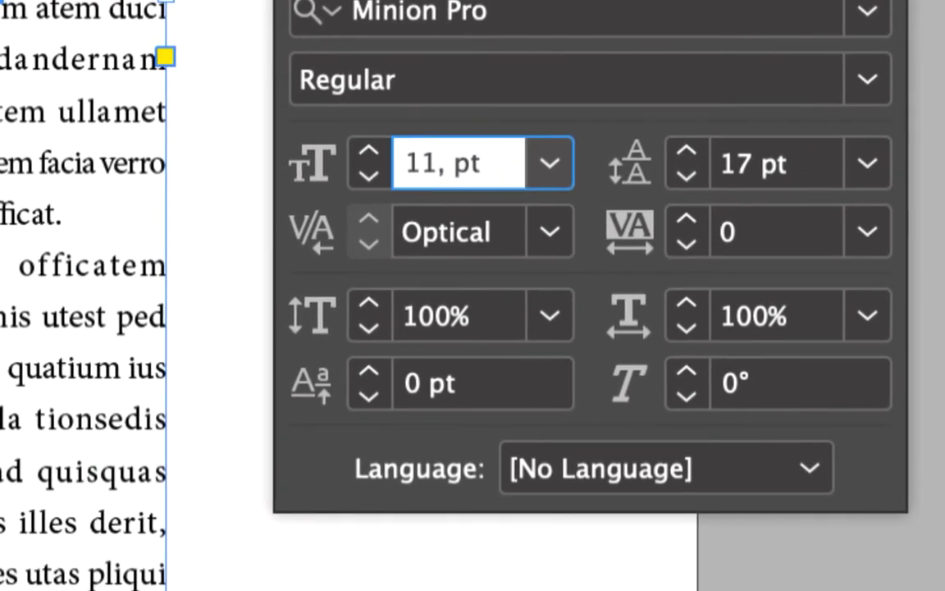
type("5")
key("Tab")
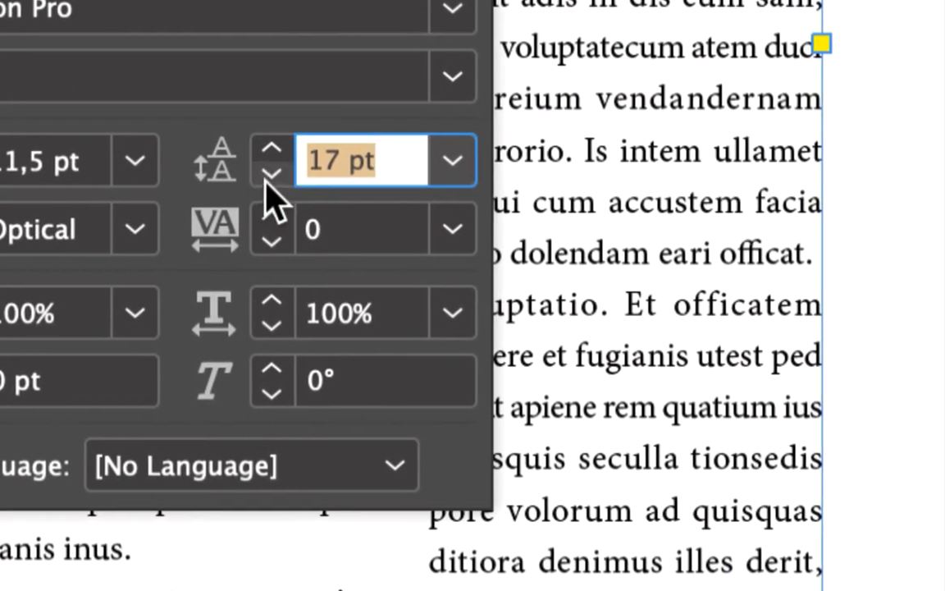
Set the body text leading to 14,5 pt.
left_click(267, 177)
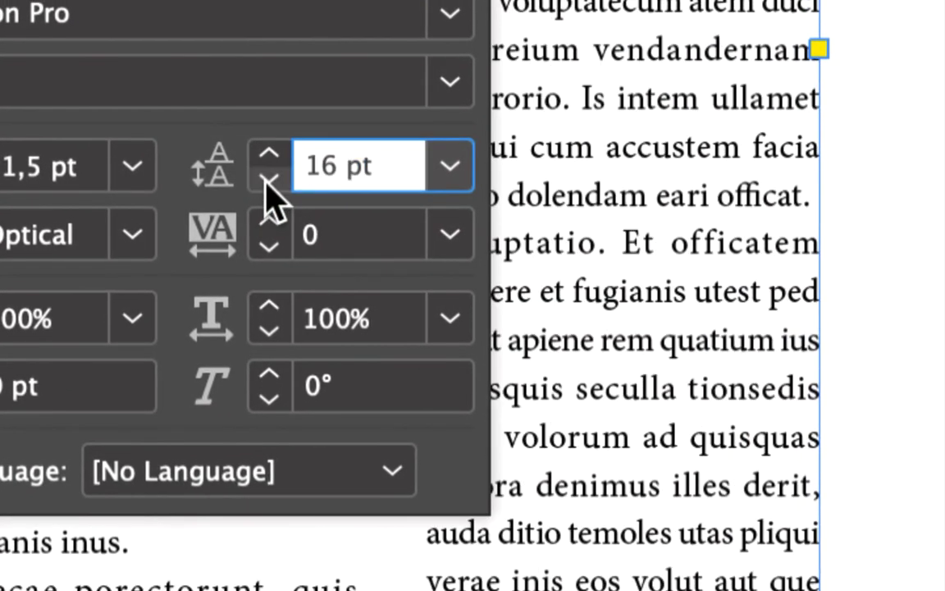
left_click(267, 177)
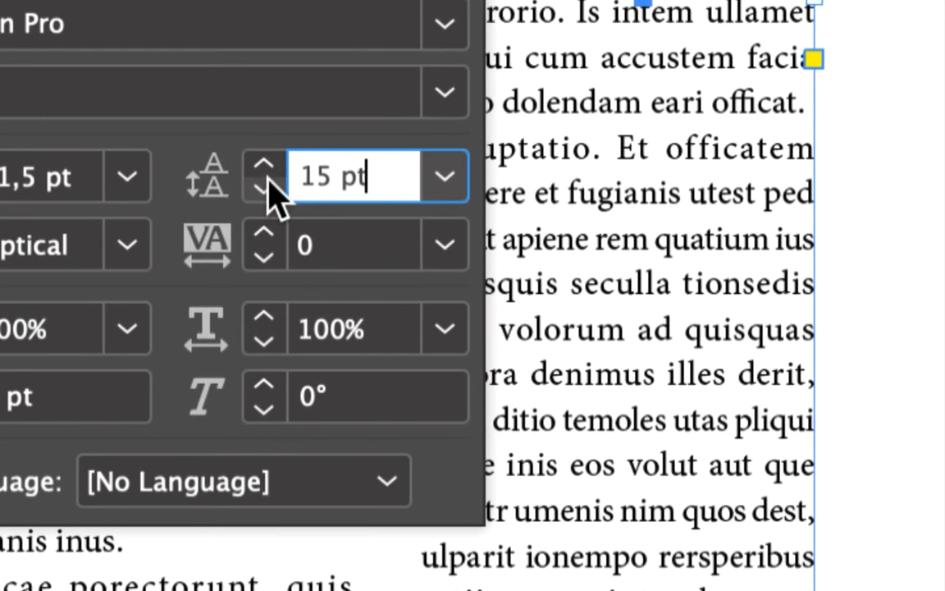
left_click(268, 177)
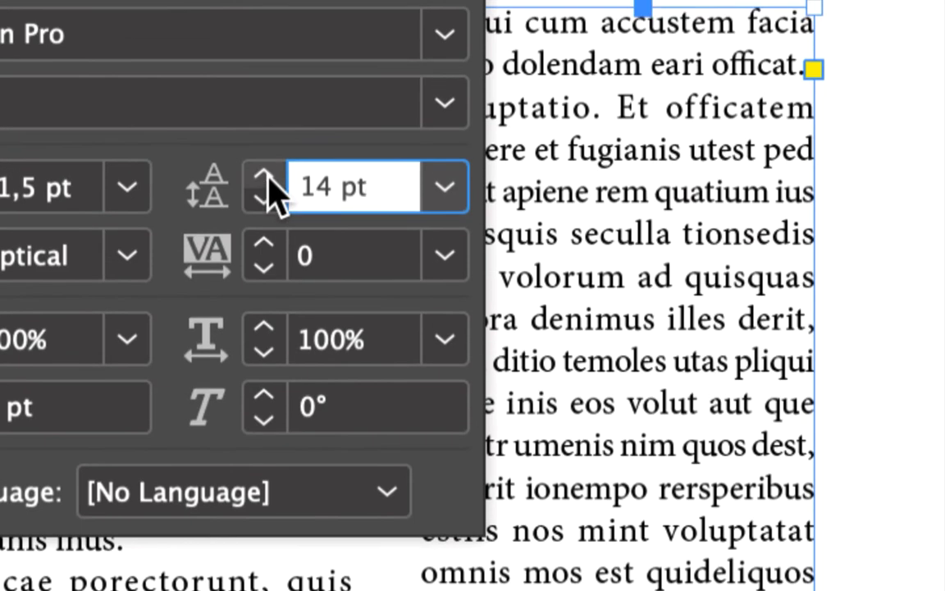
left_click(264, 175)
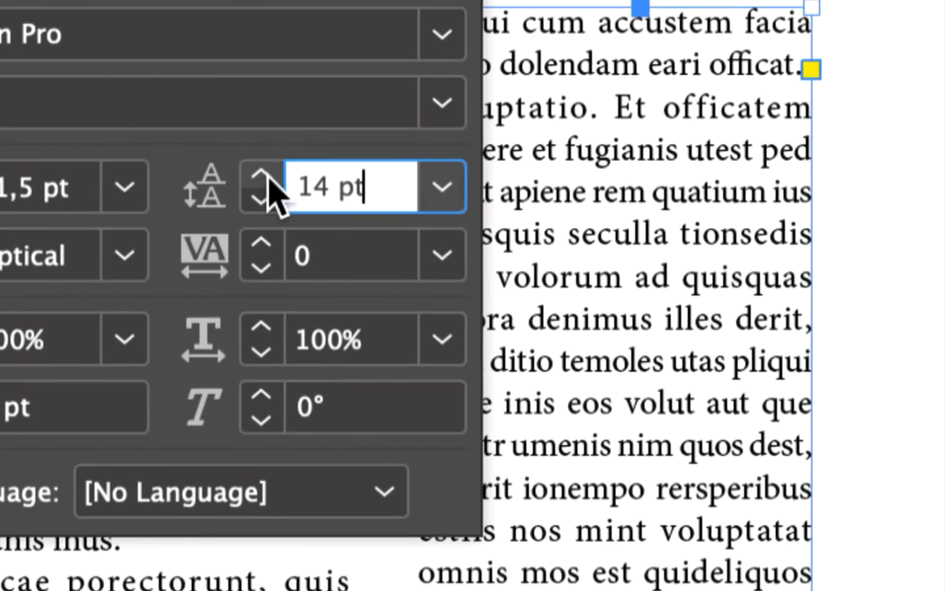
left_click(266, 177)
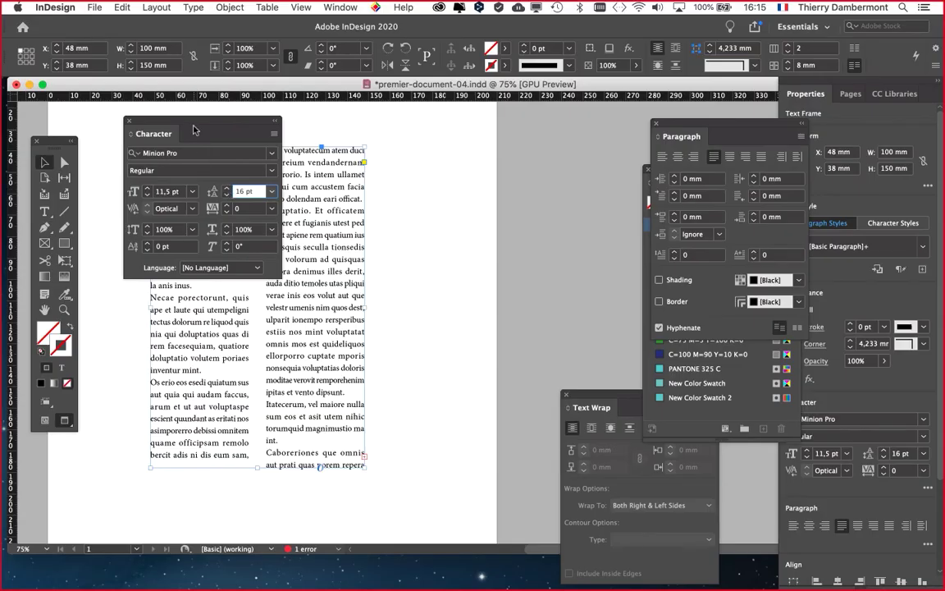
left_click_drag(246, 124, 570, 123)
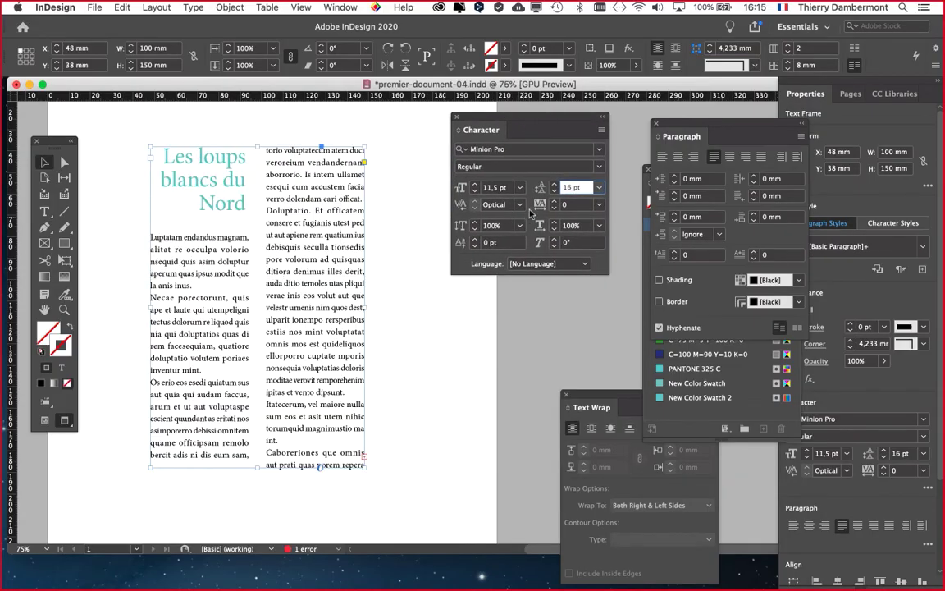
left_click(554, 192)
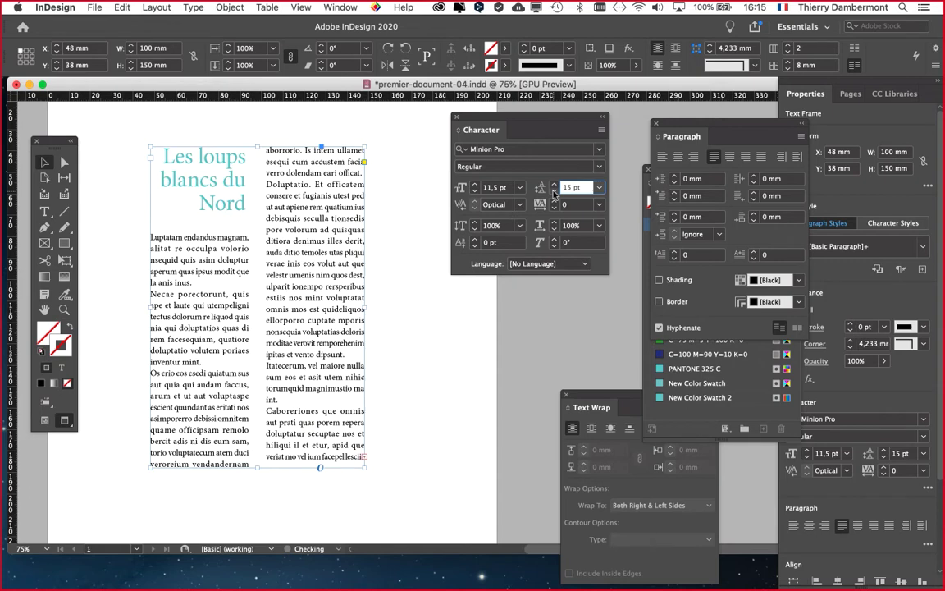
left_click(554, 192)
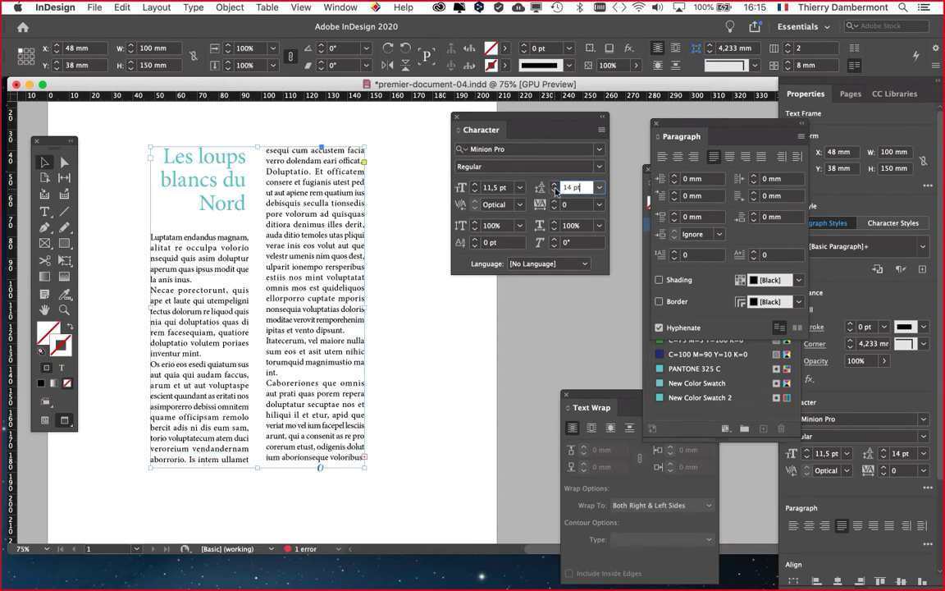
left_click(570, 187)
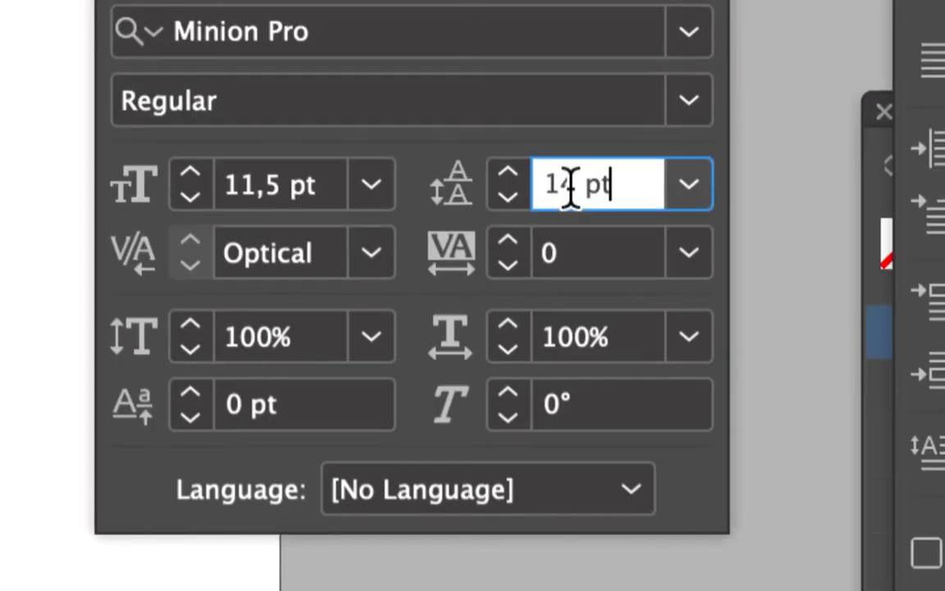
type(",5")
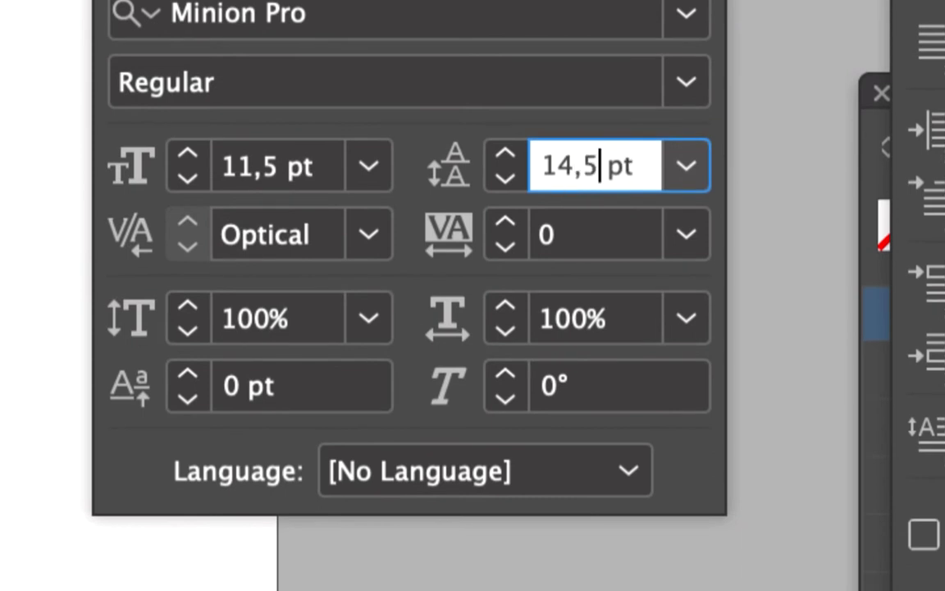
key("Tab")
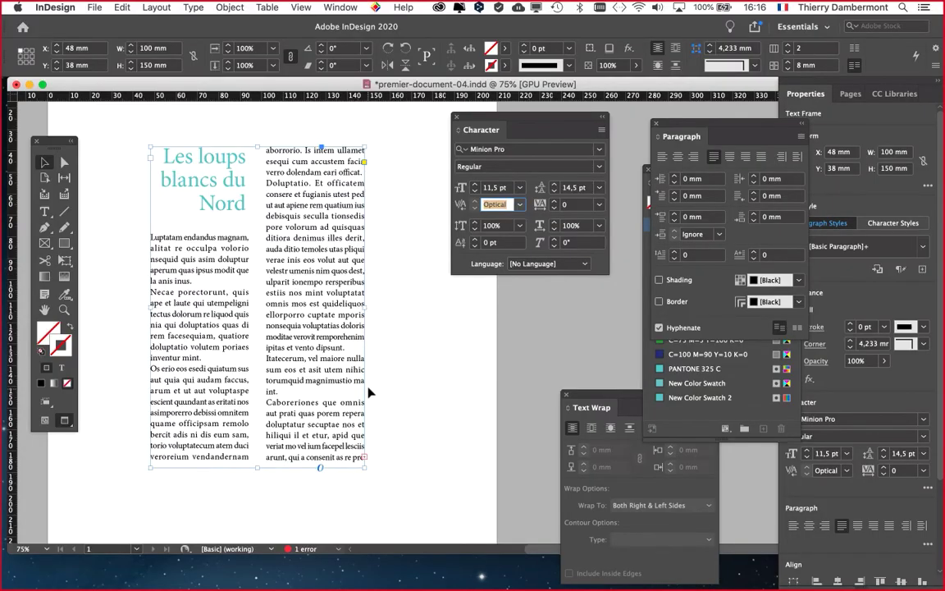
Move the Character panel beside the text and raise body tracking in steps to 30.
left_click_drag(487, 115, 500, 111)
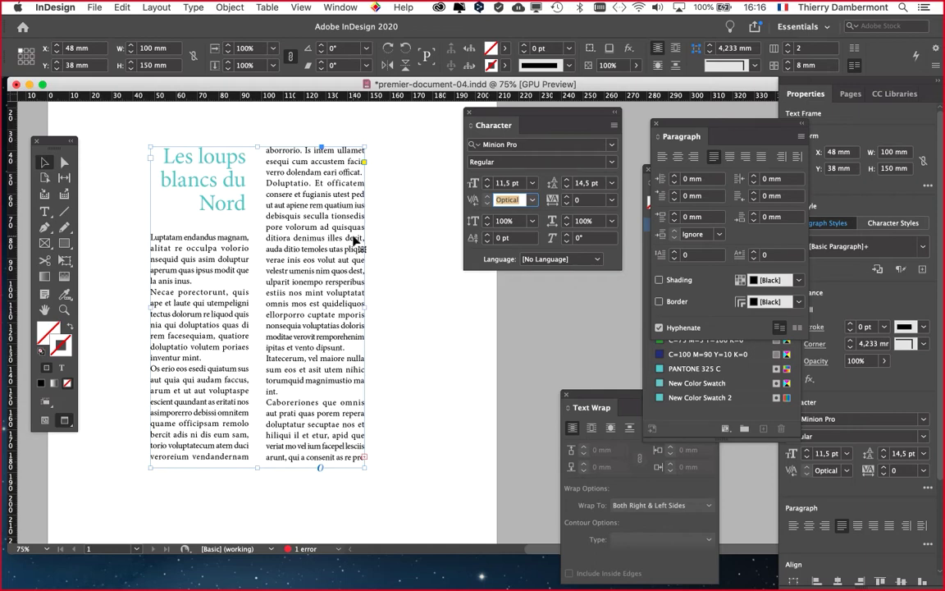
left_click_drag(539, 117, 196, 162)
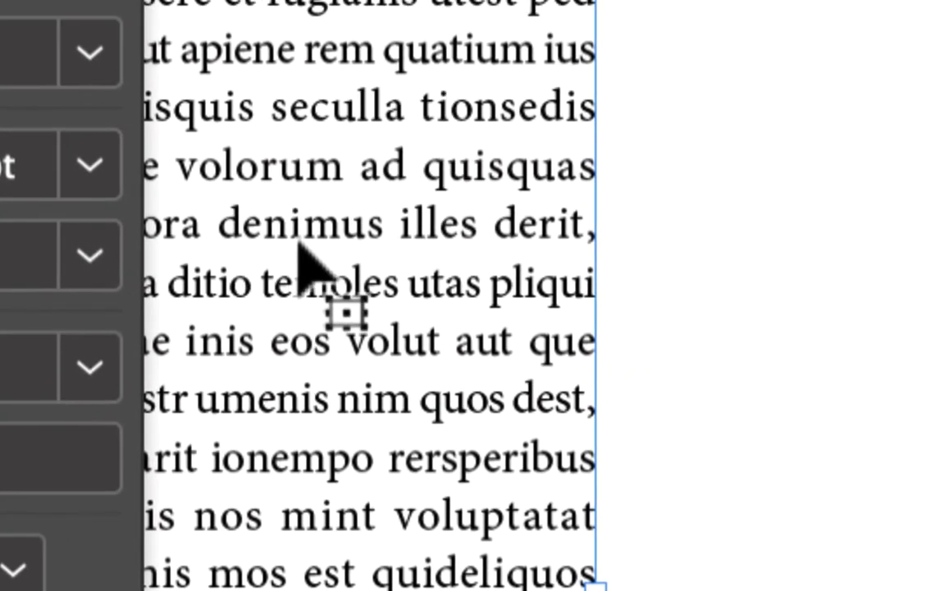
scroll(308, 258, "up", 2)
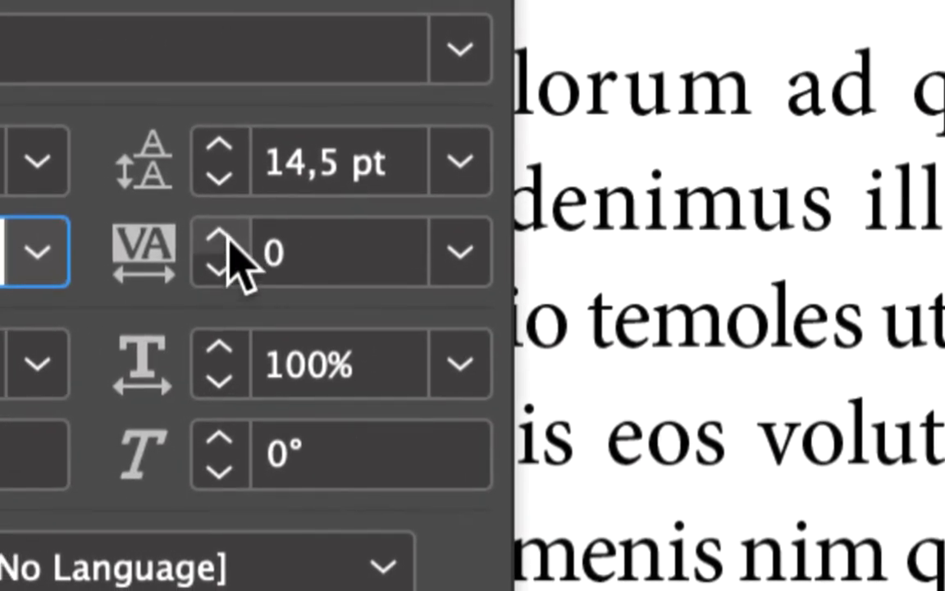
left_click(231, 238)
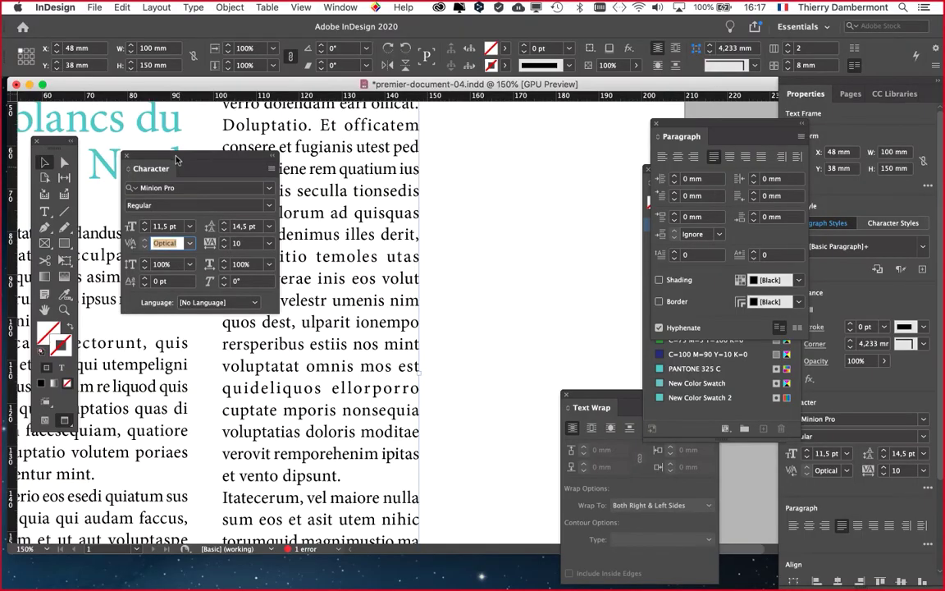
left_click_drag(162, 139, 552, 149)
left_click(596, 229)
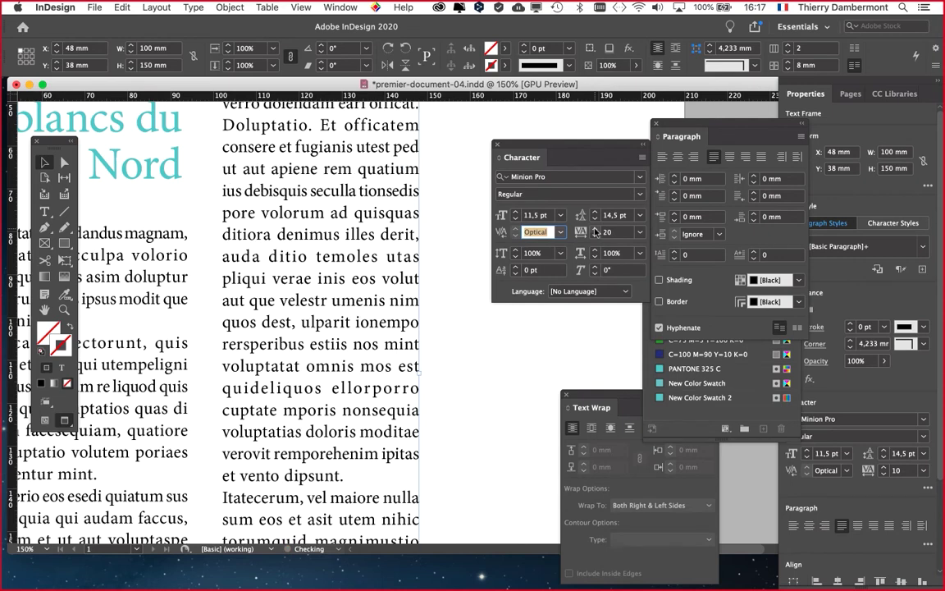
left_click(595, 230)
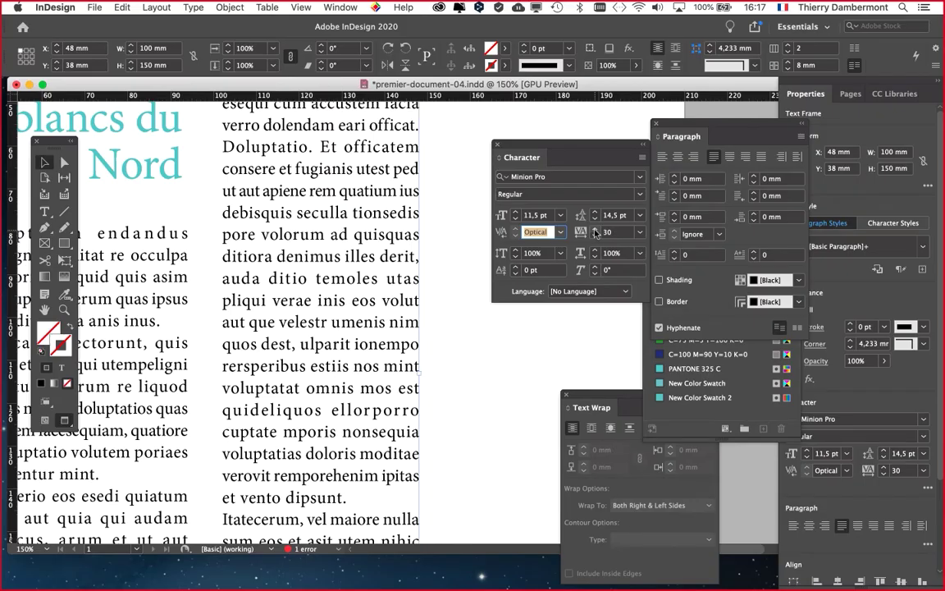
Compare tracking back at 0, then return it to 30.
left_click(596, 236)
left_click(596, 235)
left_click(597, 236)
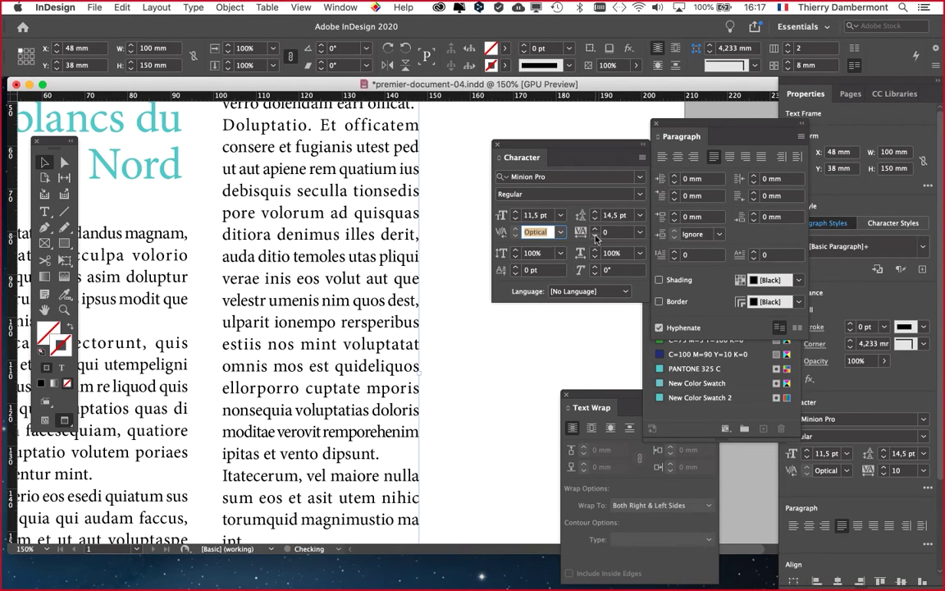
left_click(596, 232)
left_click(596, 232)
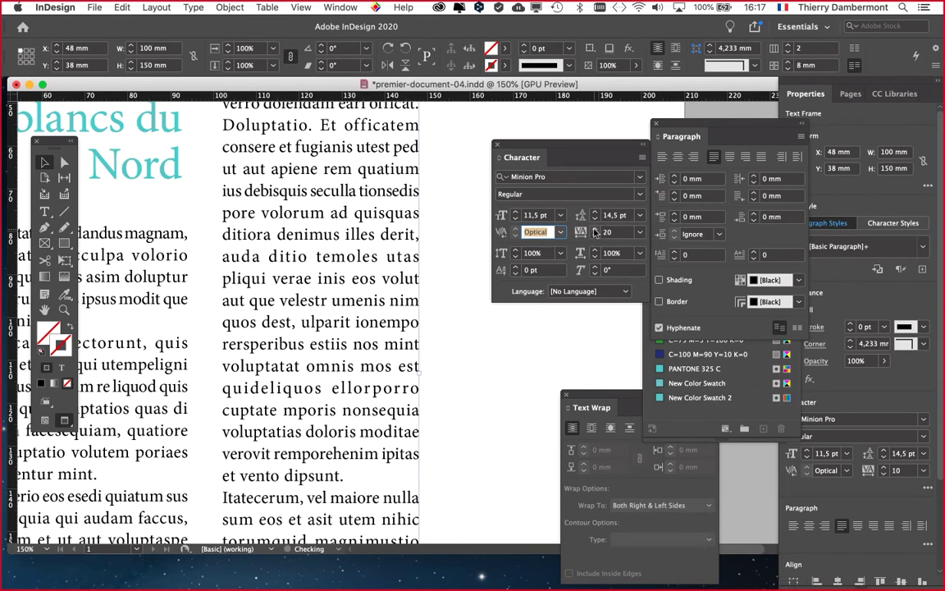
left_click(597, 232)
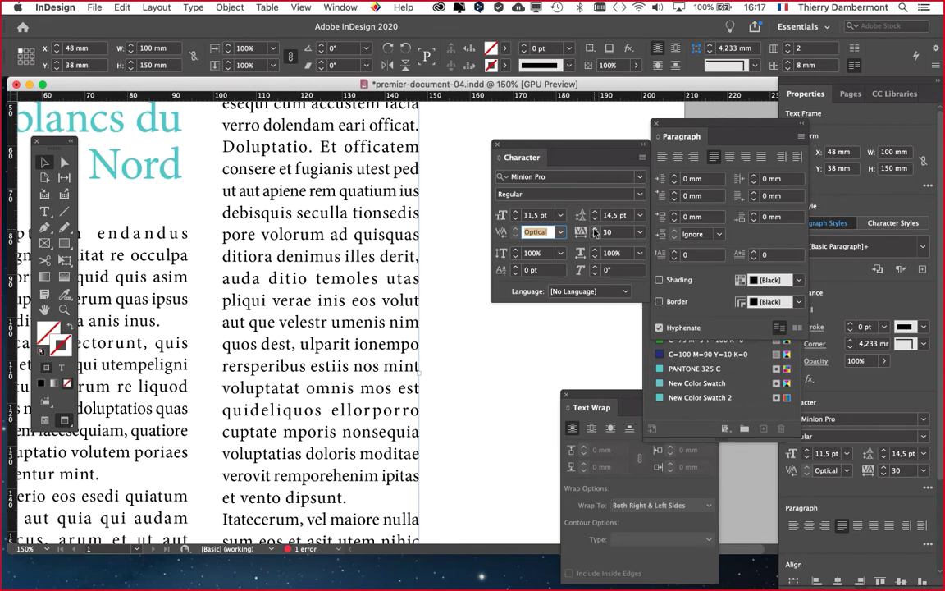
scroll(361, 344, "down", 2)
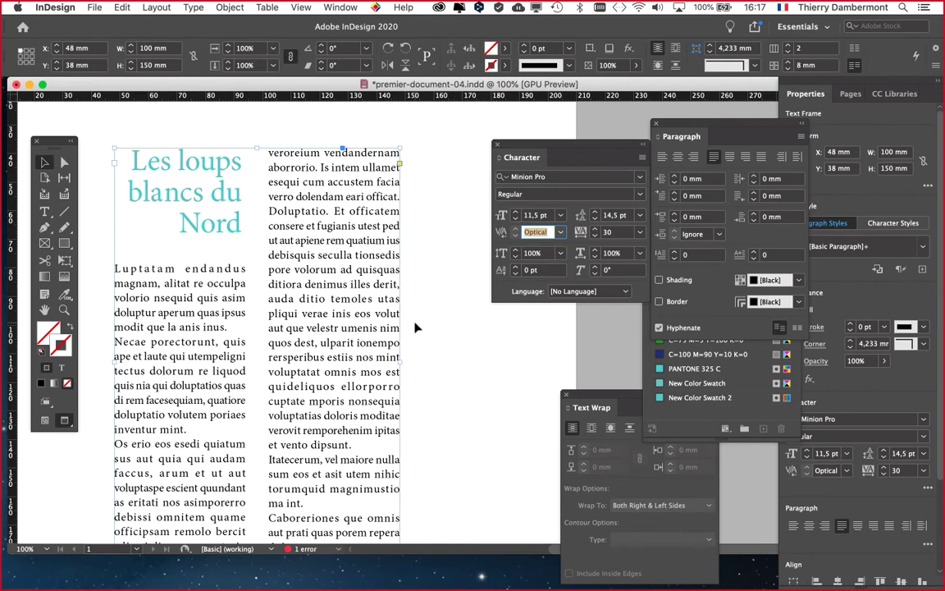
key("Escape")
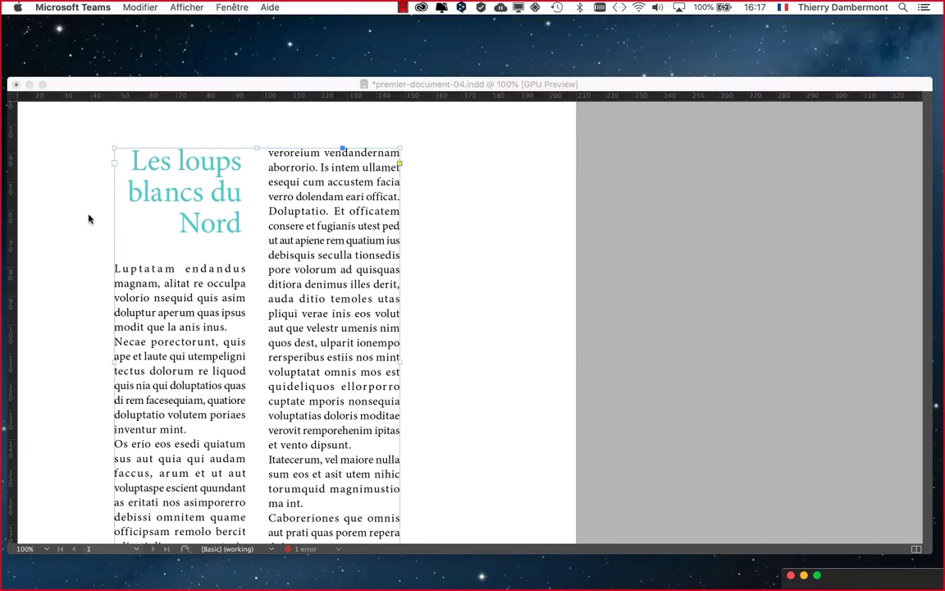
left_click(90, 218)
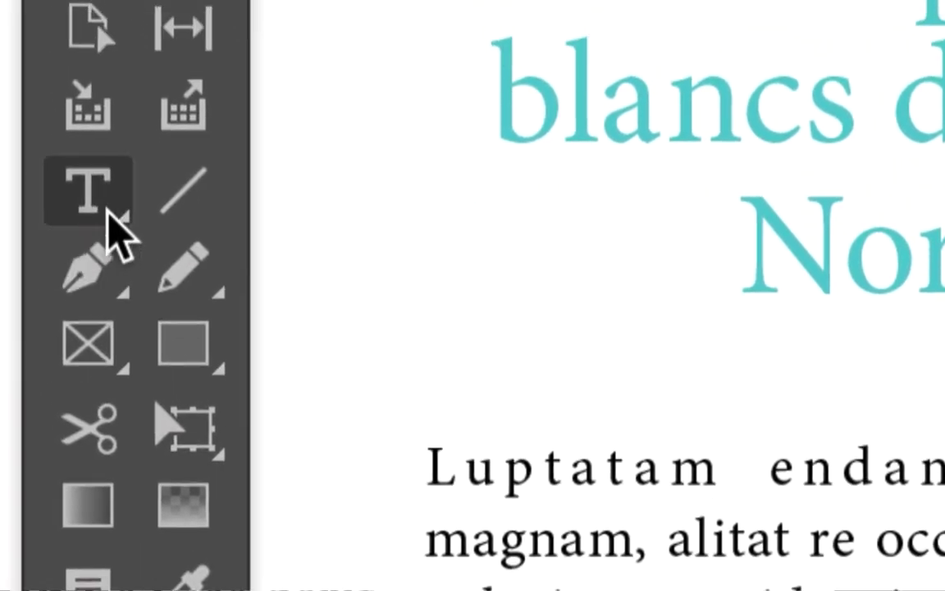
Hyphenate 'officatem' manually as 'offica-' with a forced line break before 'tem'.
left_click(107, 208)
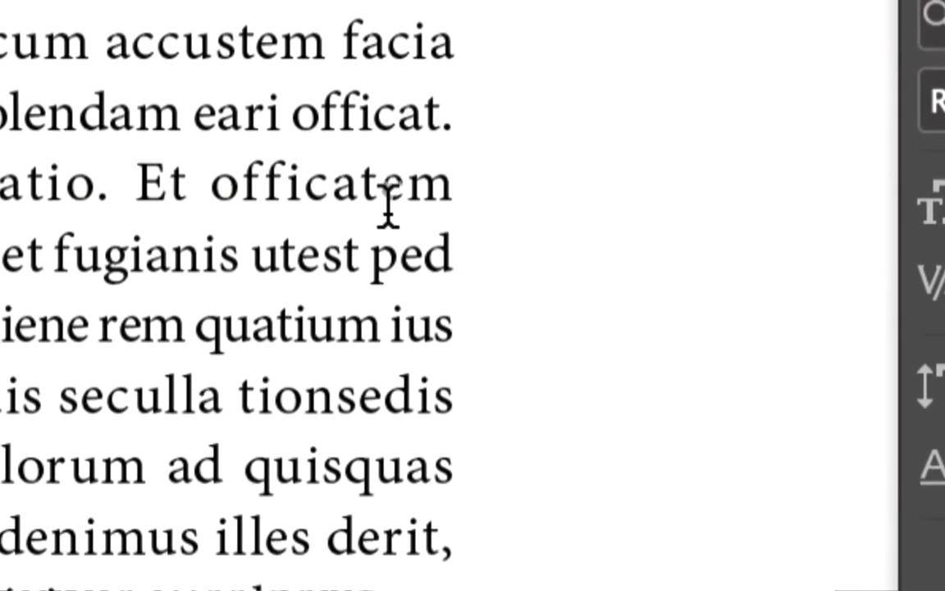
left_click(371, 187)
type("-")
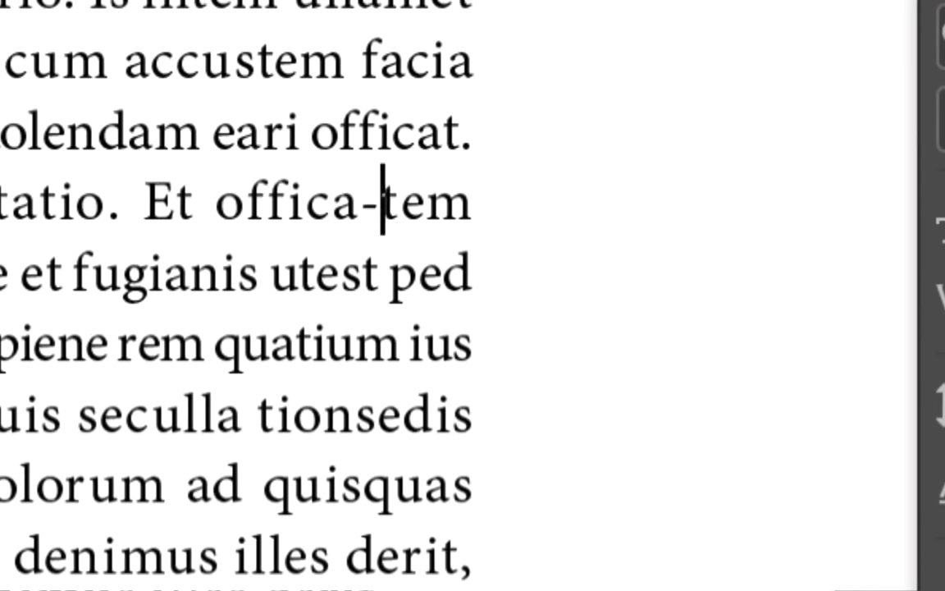
key("BackSpace")
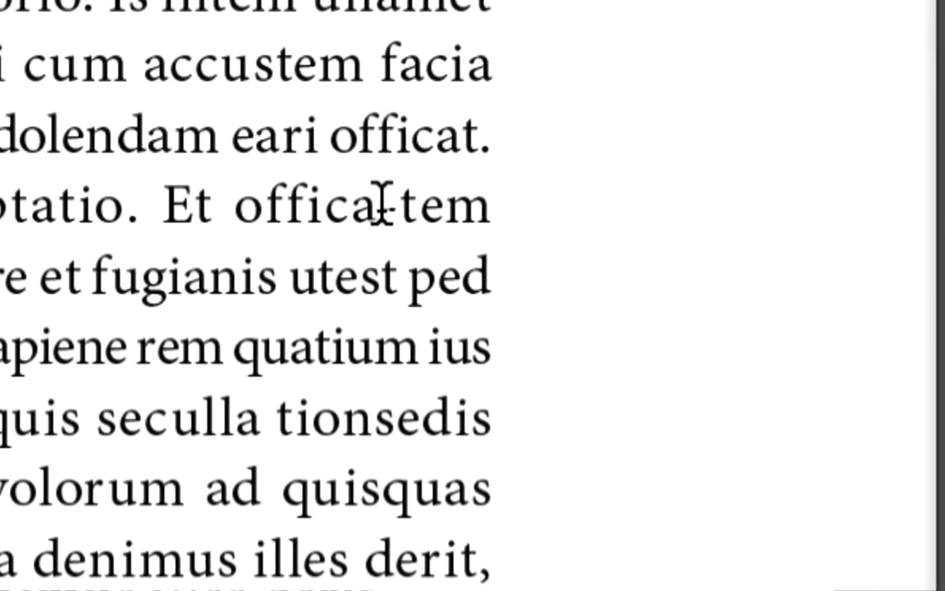
key("shift+Return")
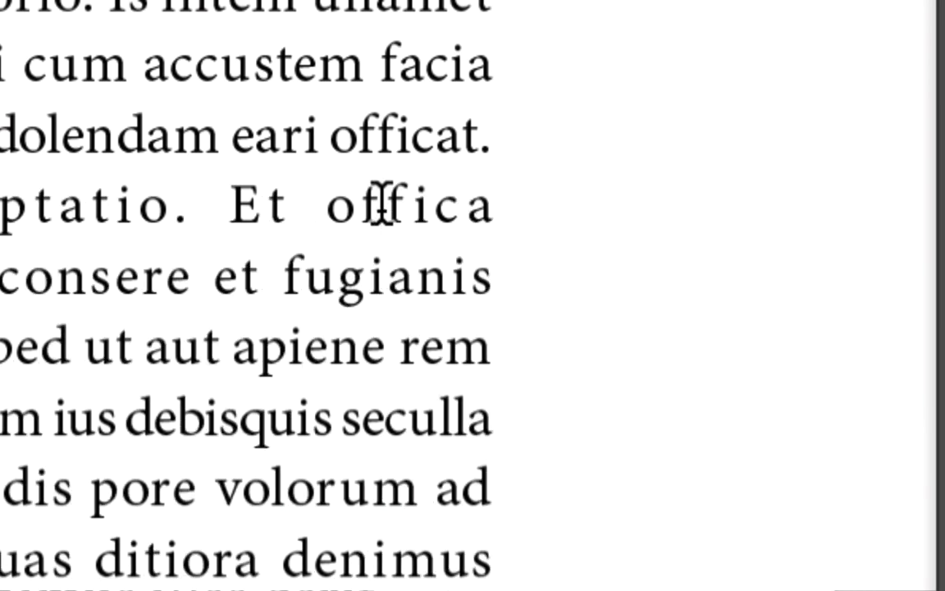
key("BackSpace")
type("-")
key("shift+Return")
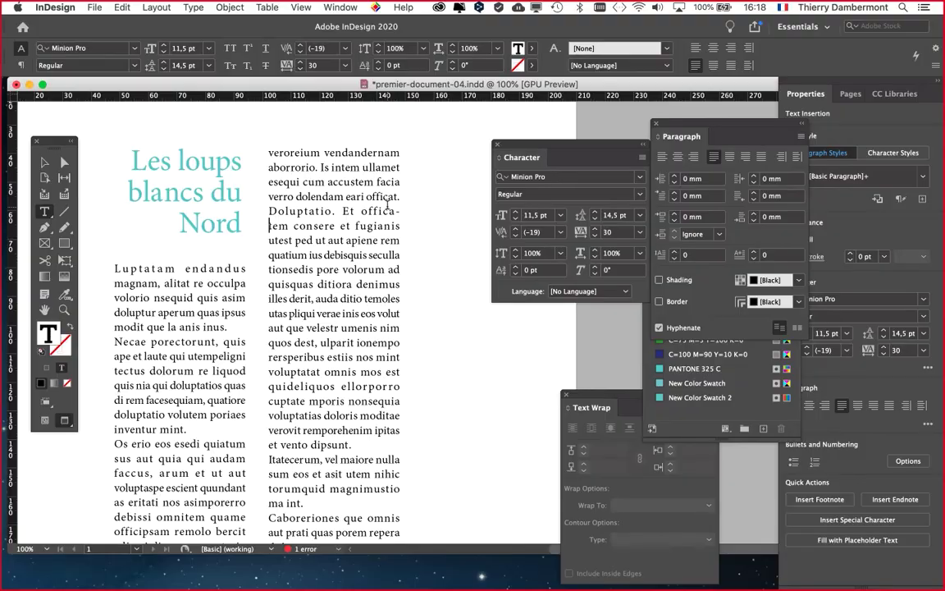
Return to the Selection tool and reselect the body text frame.
scroll(421, 344, "down", 5)
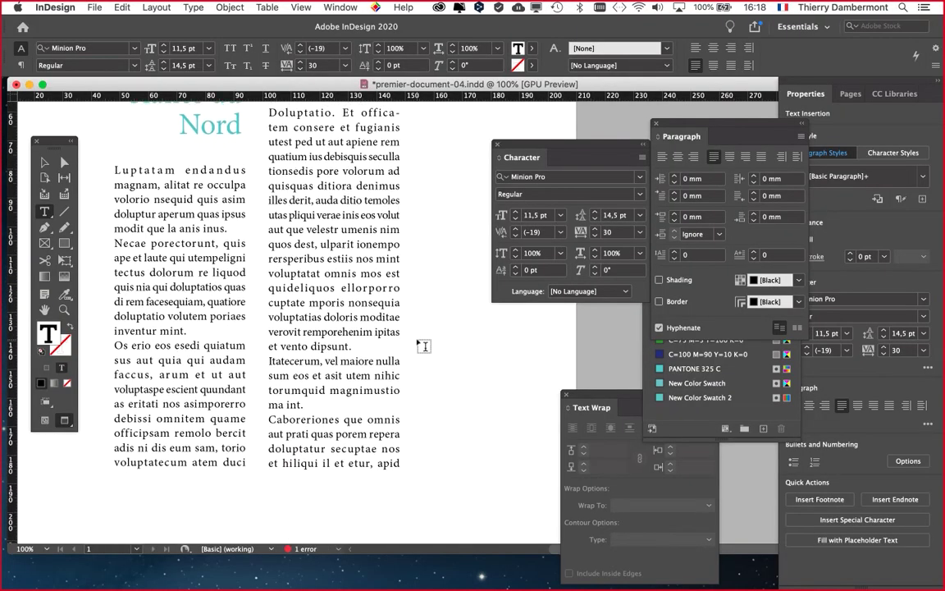
scroll(424, 344, "up", 4)
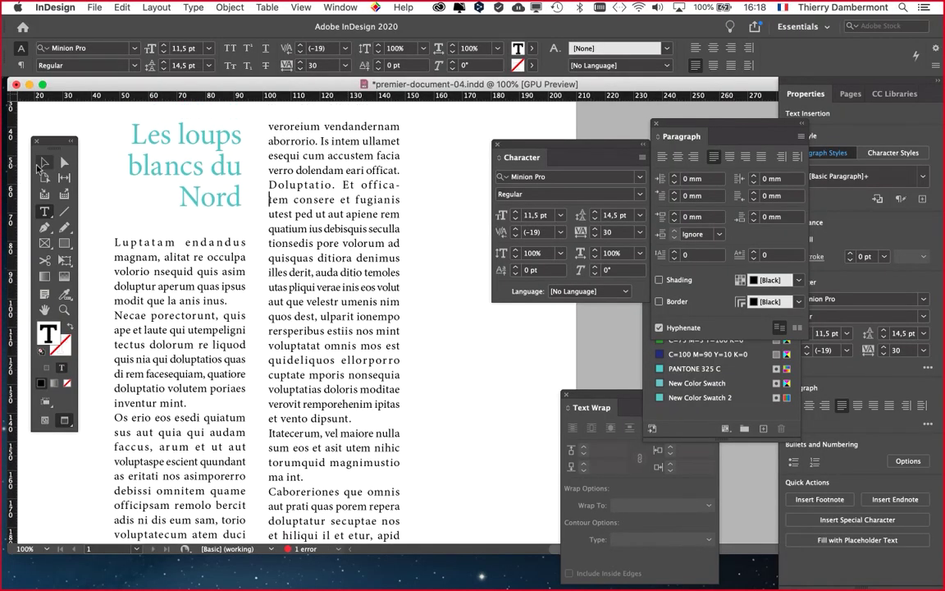
key("Escape")
left_click(418, 248)
left_click(373, 215)
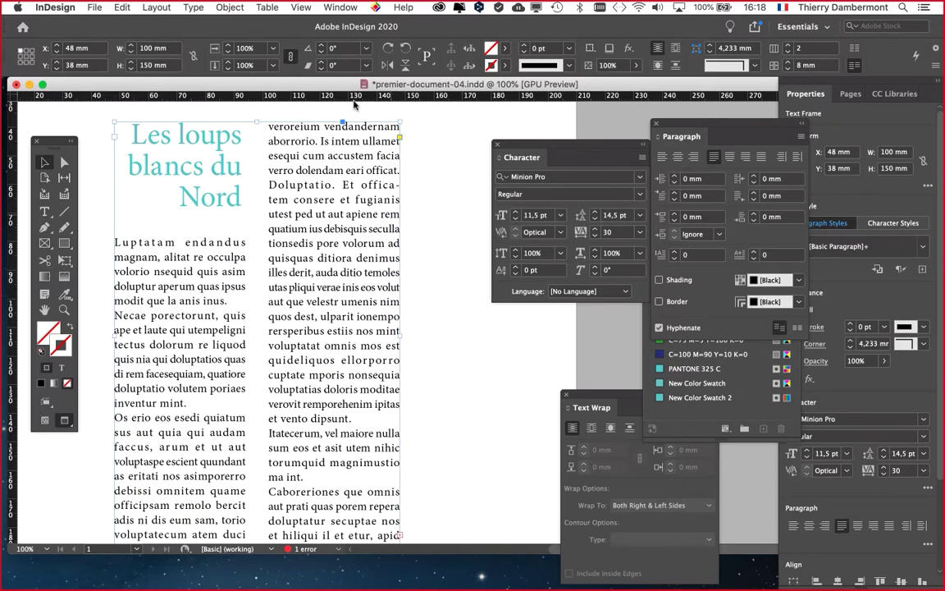
Open the Story panel and enable Optical Margin Alignment for the body story.
left_click(341, 7)
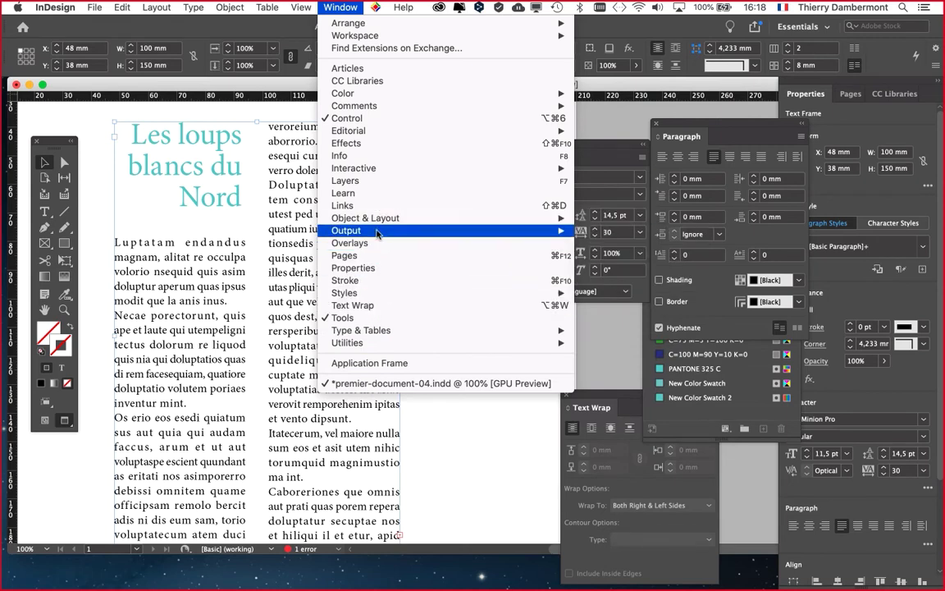
mouse_move(373, 293)
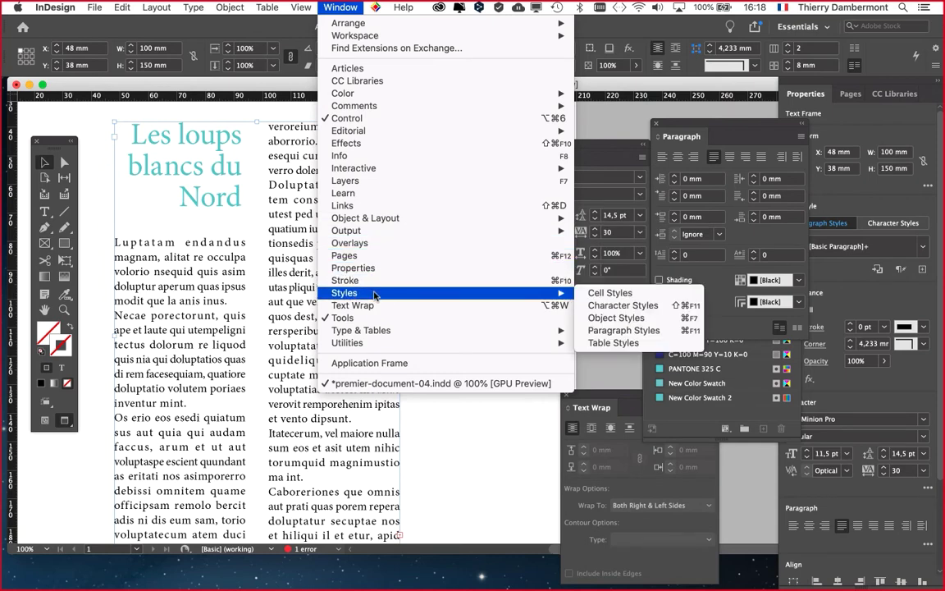
mouse_move(378, 331)
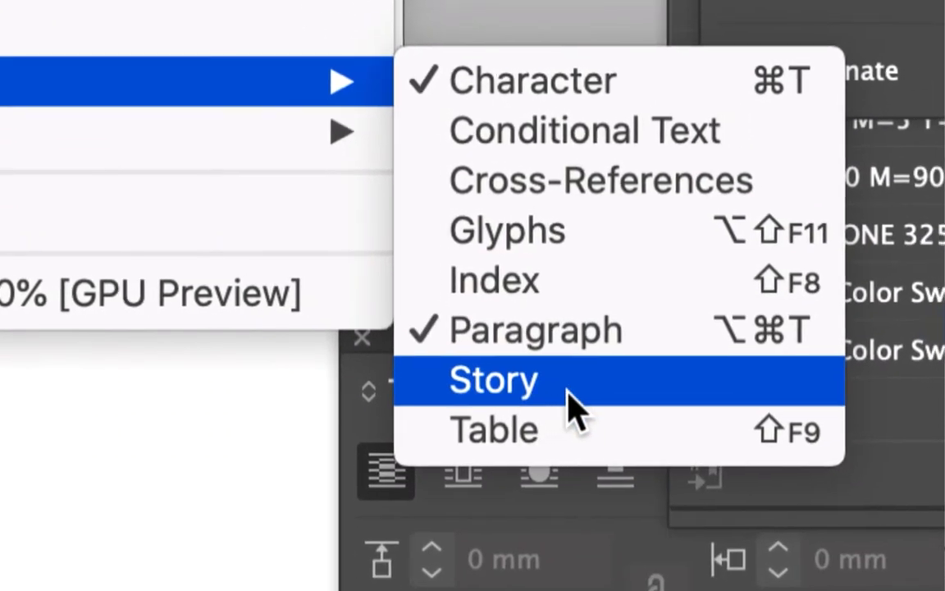
left_click(575, 402)
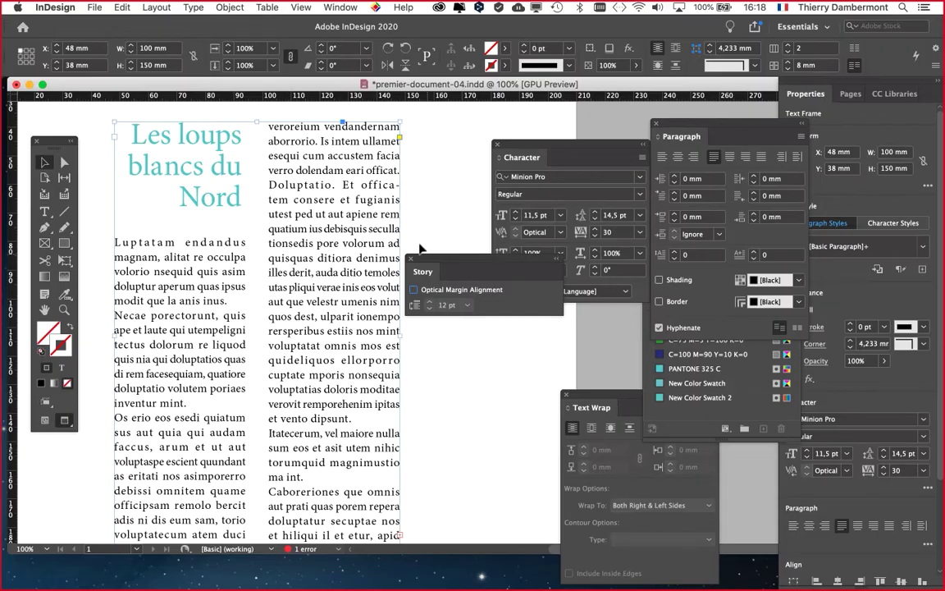
left_click(414, 290)
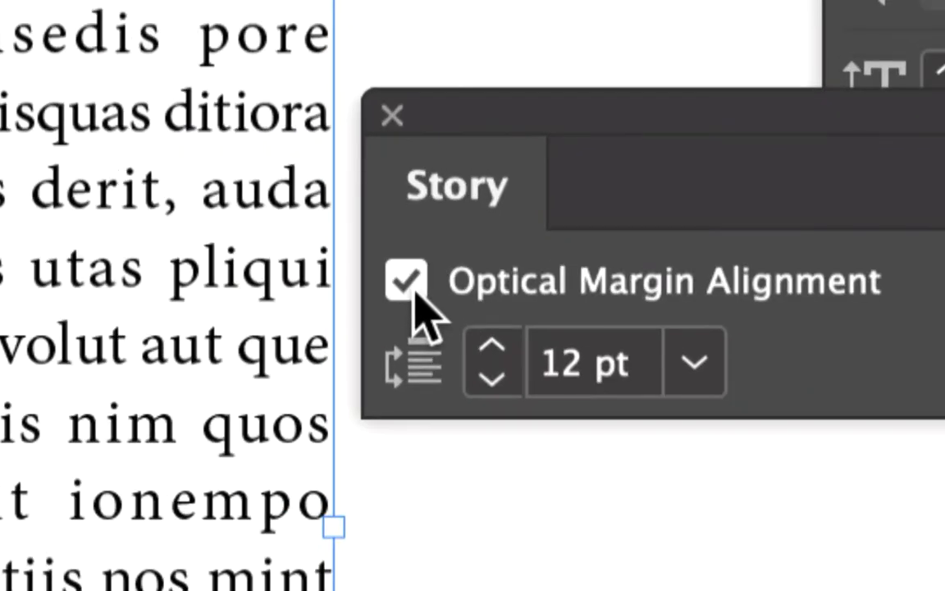
left_click(407, 281)
left_click(407, 281)
Reposition the Story panel, compare alignment off and on, then close the Character panel.
left_click_drag(435, 115, 404, 207)
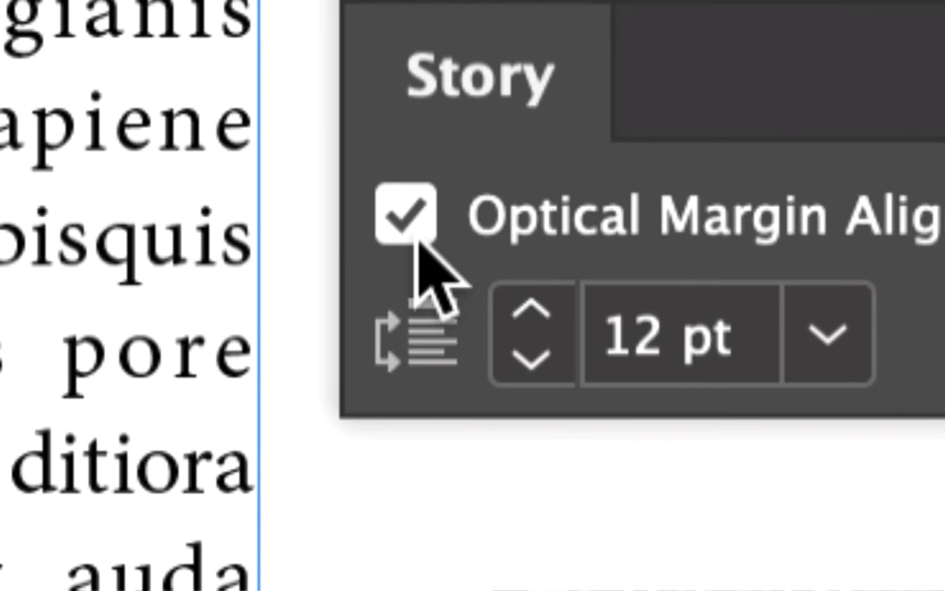
left_click(355, 218)
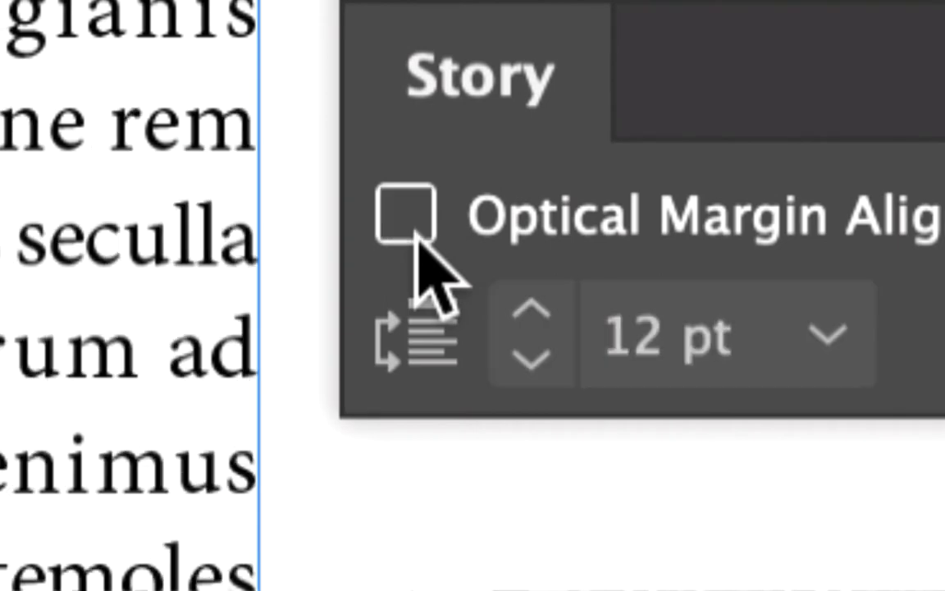
left_click(355, 218)
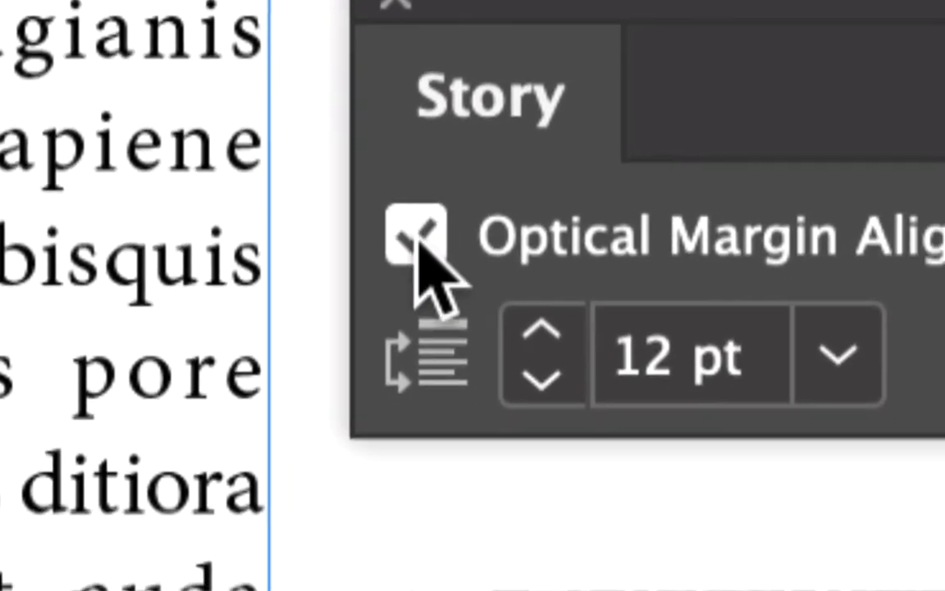
left_click(530, 509)
left_click(530, 509)
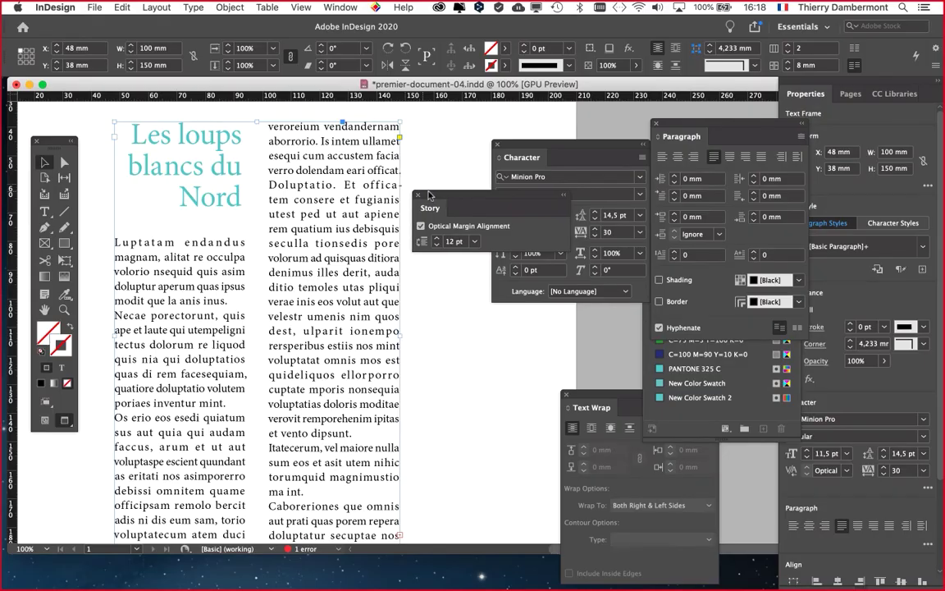
left_click_drag(428, 195, 437, 191)
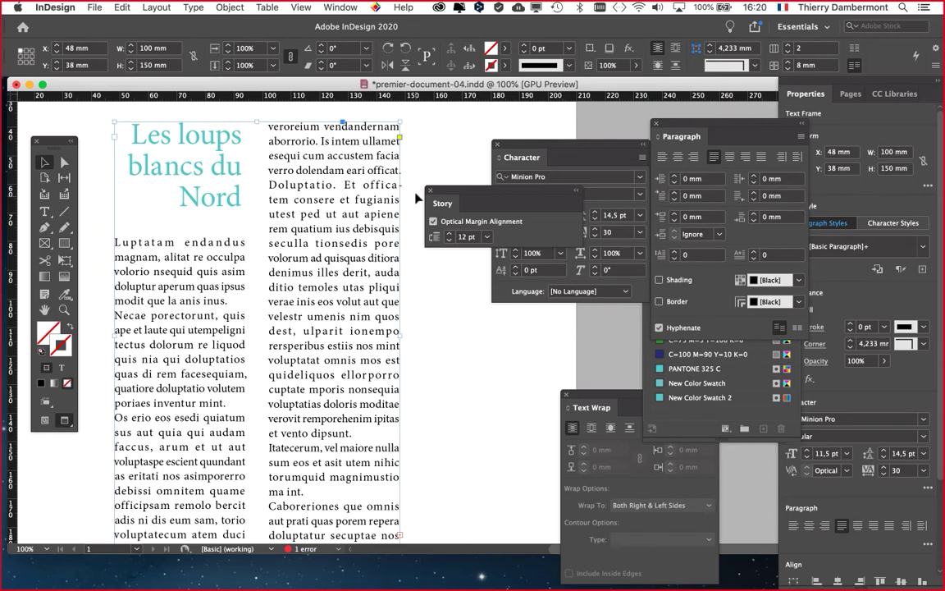
left_click_drag(445, 190, 465, 316)
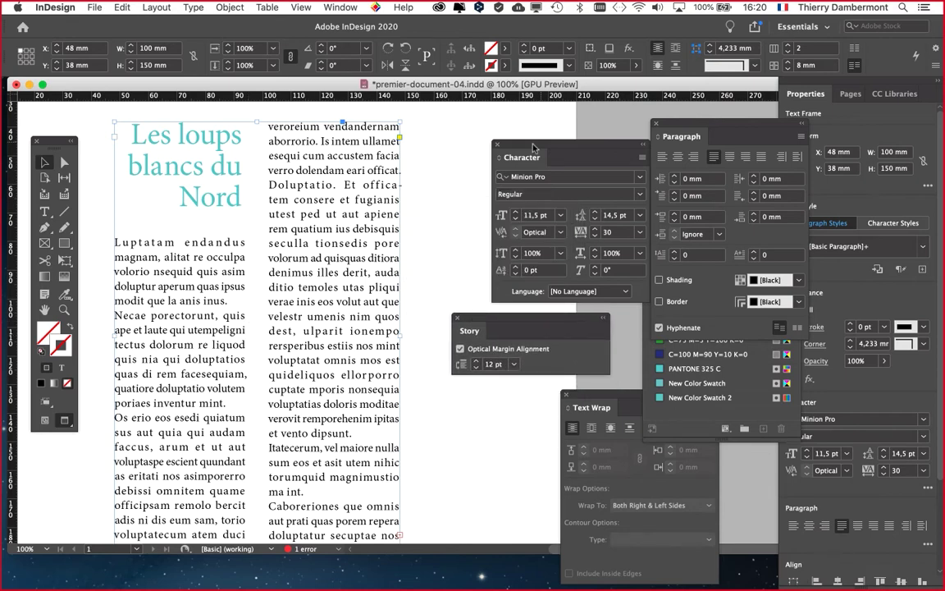
left_click(496, 145)
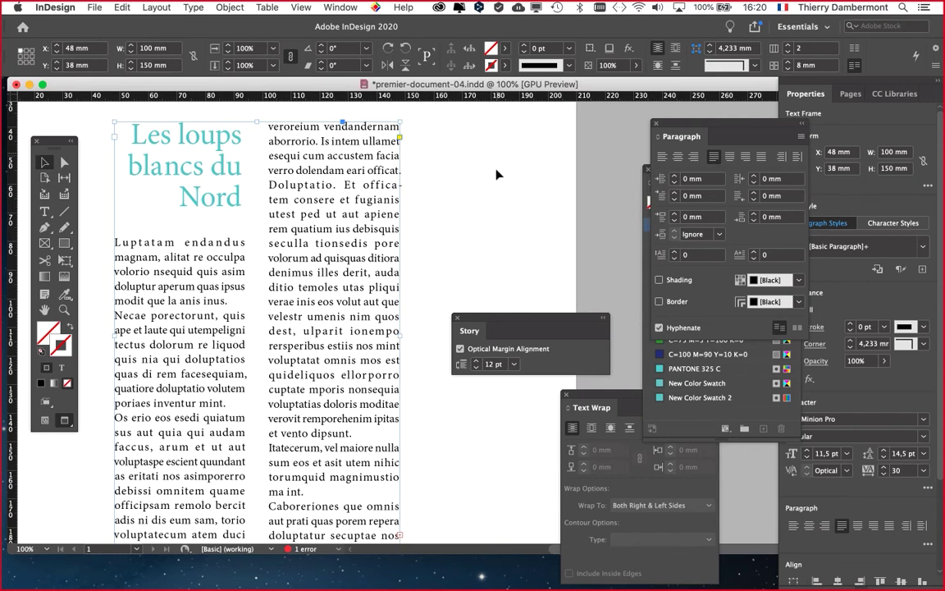
Close the Story panel, show hidden characters, and switch the screen mode to Normal.
left_click(457, 316)
left_click_drag(692, 125, 503, 124)
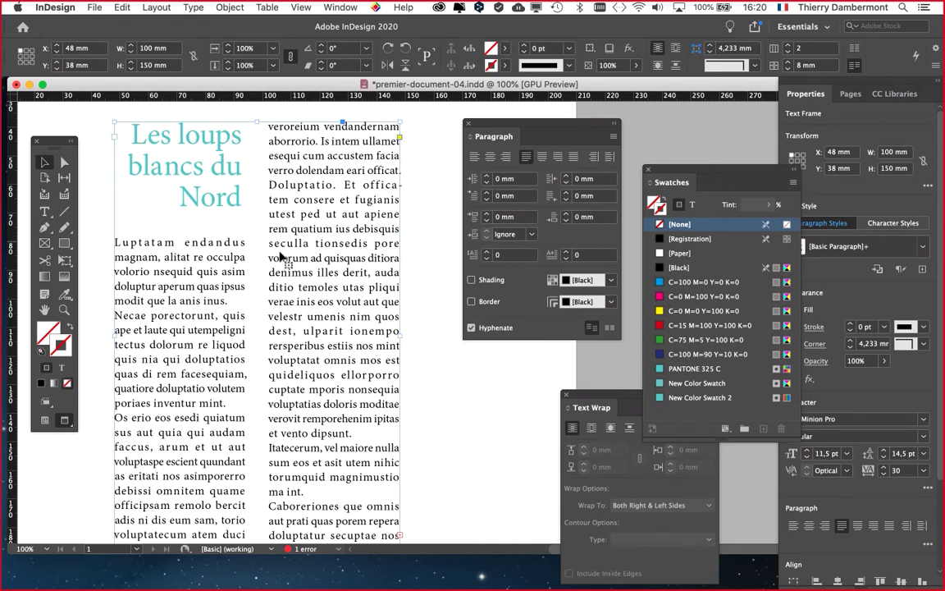
left_click(152, 8)
mouse_move(185, 10)
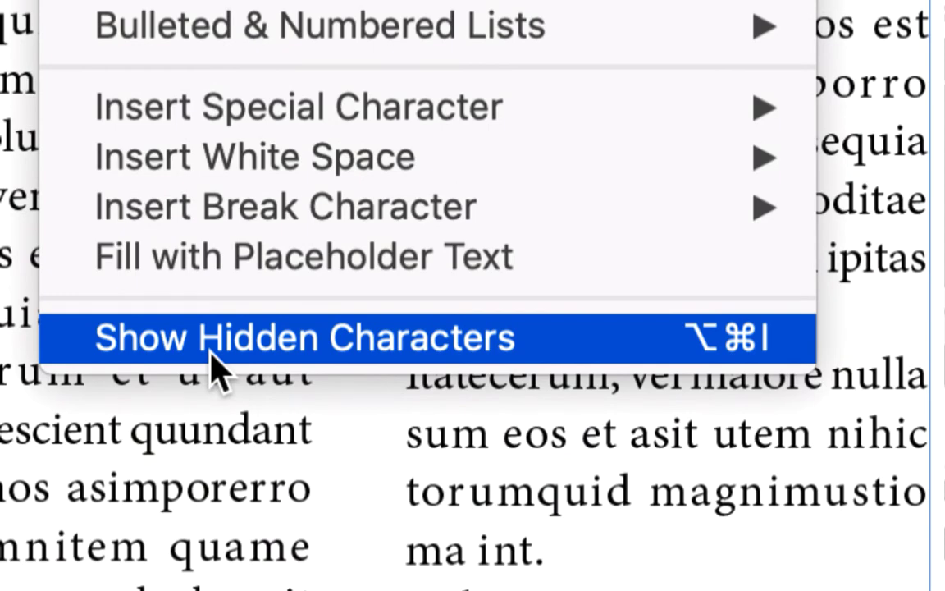
left_click(212, 337)
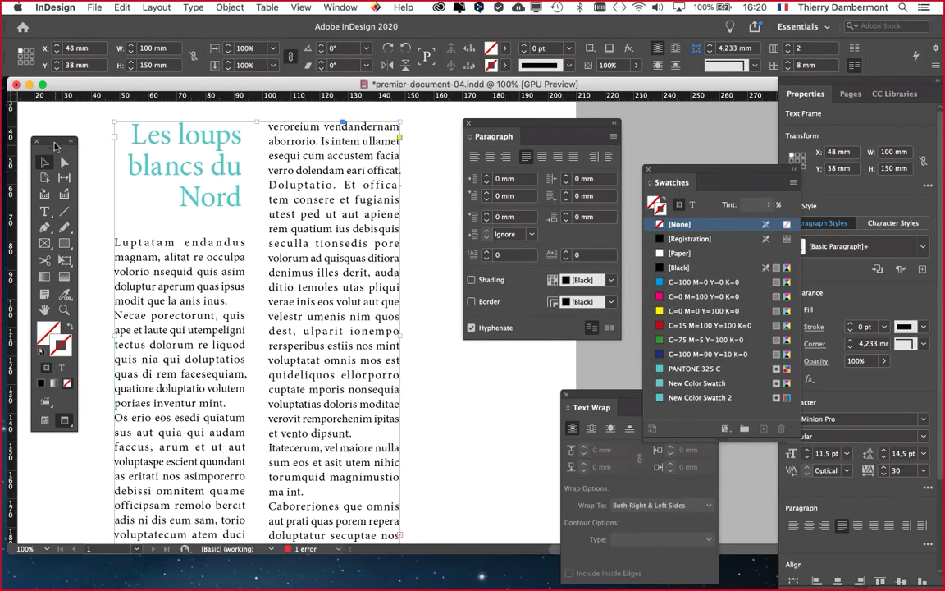
left_click_drag(49, 139, 66, 116)
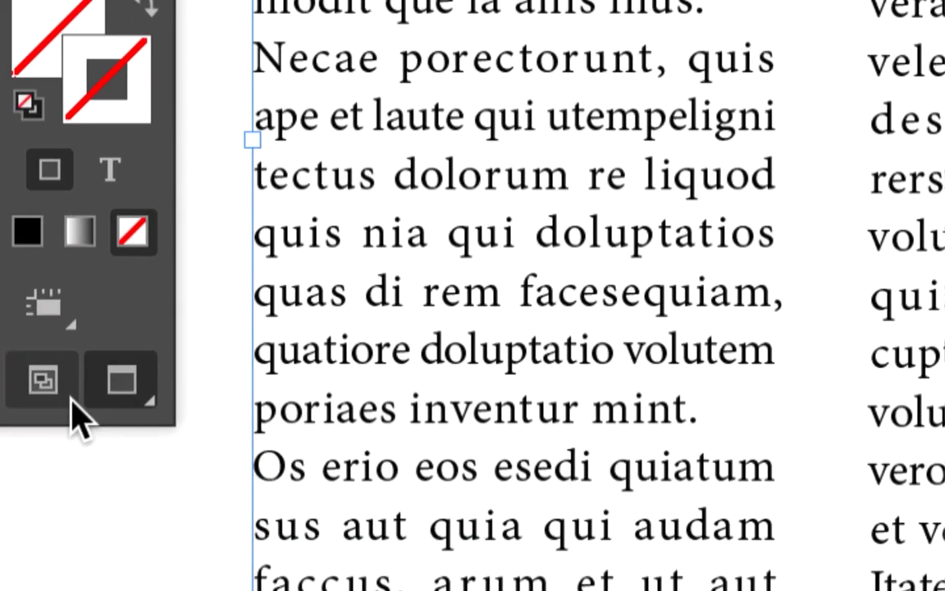
left_click(33, 398)
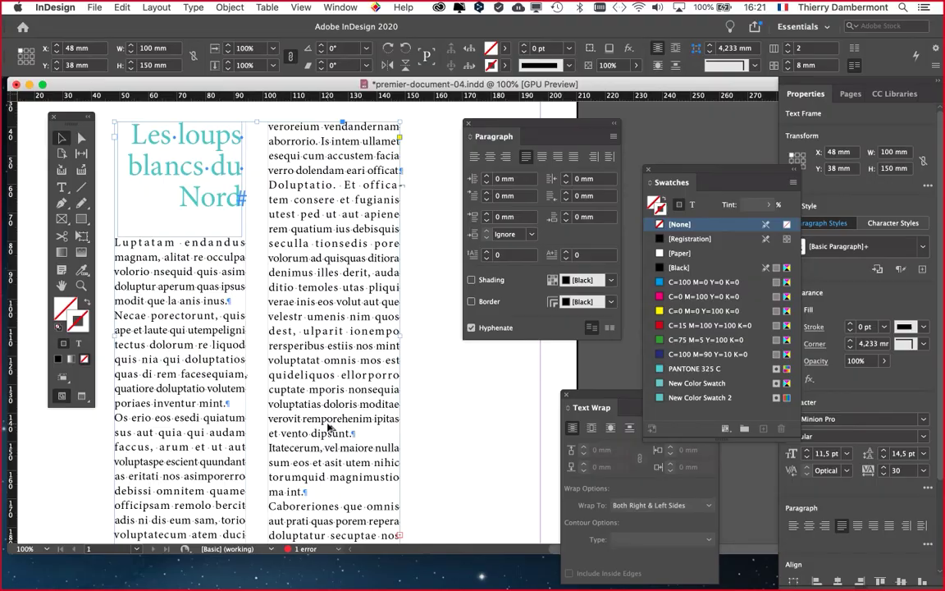
Move the Tools panel back and reselect the second-column text frame.
left_click_drag(72, 115, 55, 113)
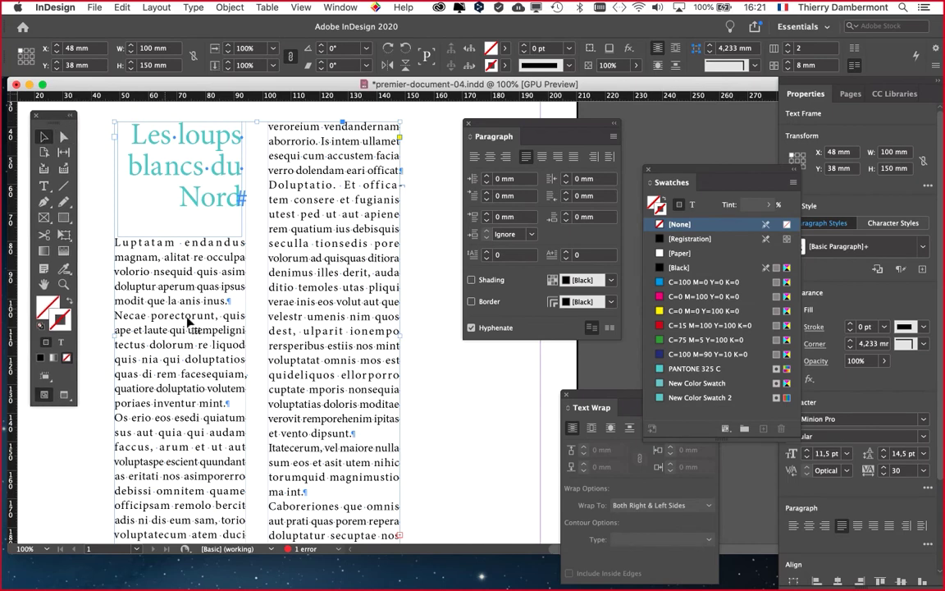
left_click(432, 204)
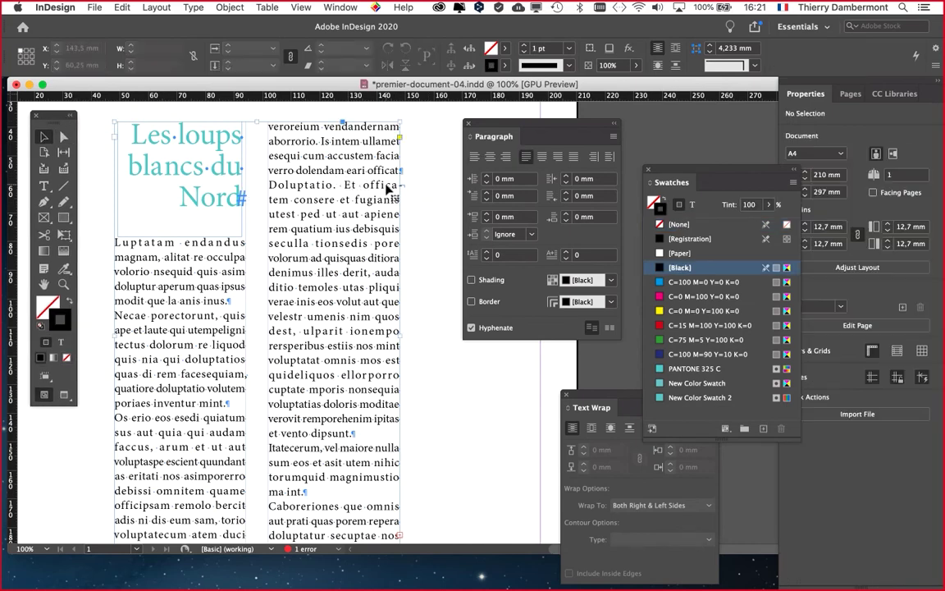
left_click(389, 193)
left_click_drag(558, 136, 514, 150)
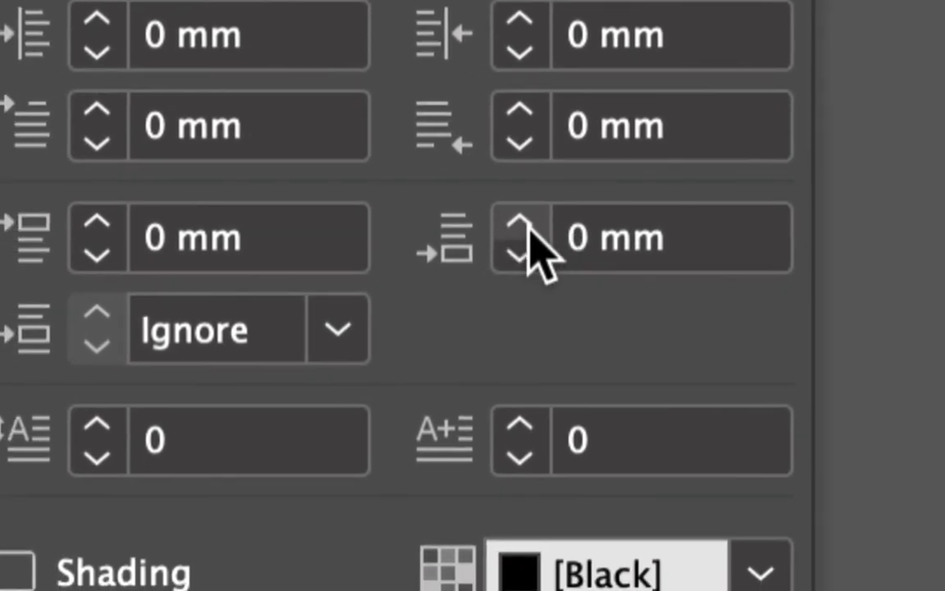
Step the paragraph Space After up and down, settling at 3 mm.
left_click(518, 223)
left_click(519, 223)
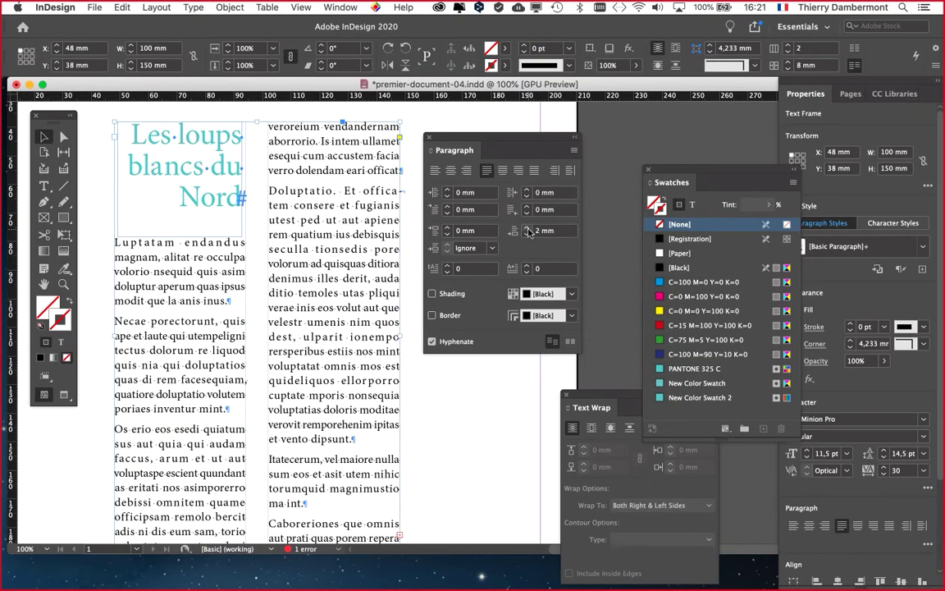
left_click(527, 229)
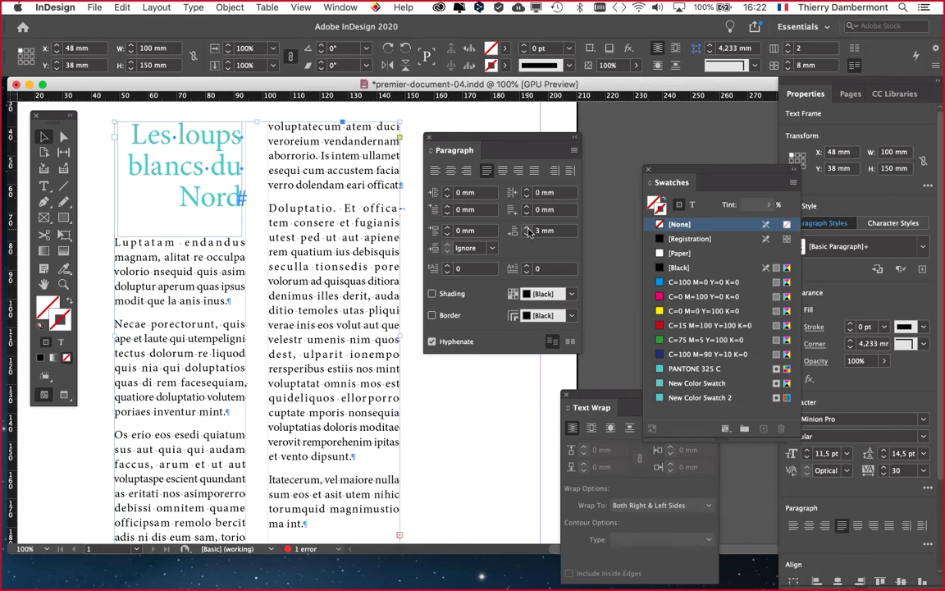
left_click(528, 229)
left_click(527, 228)
left_click(527, 229)
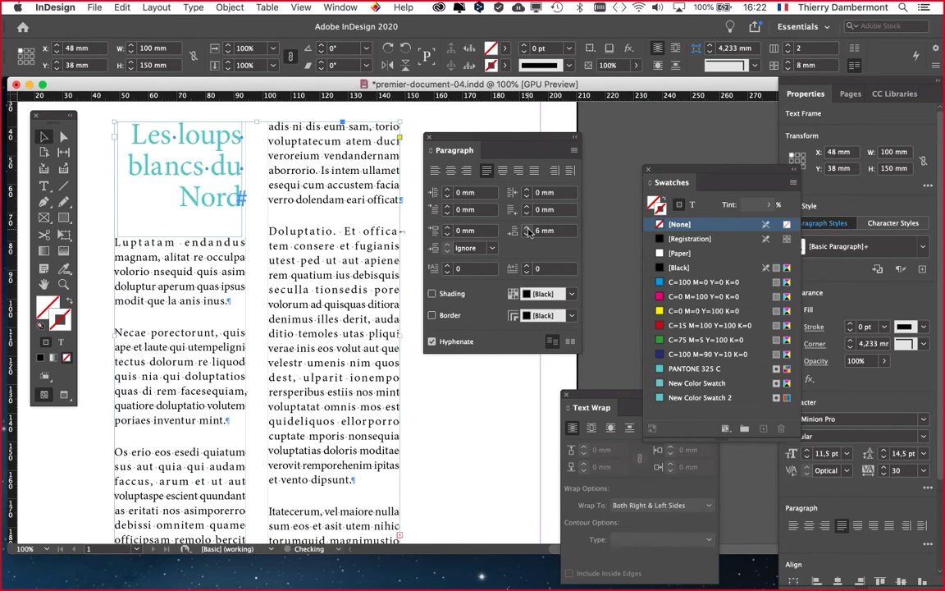
left_click(527, 229)
left_click(528, 229)
left_click(528, 229)
left_click(528, 235)
left_click(528, 234)
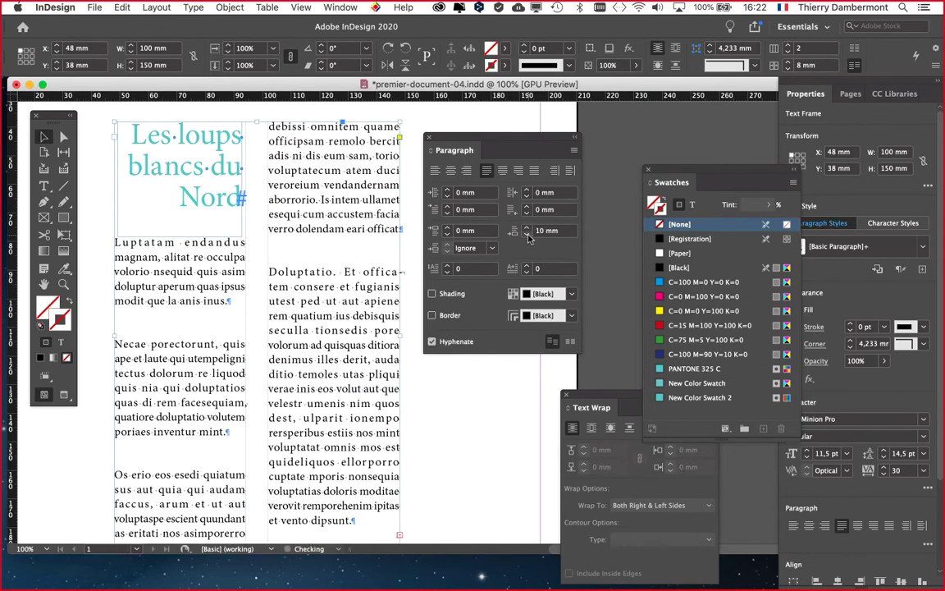
left_click(528, 234)
left_click(528, 234)
left_click(528, 235)
left_click(528, 235)
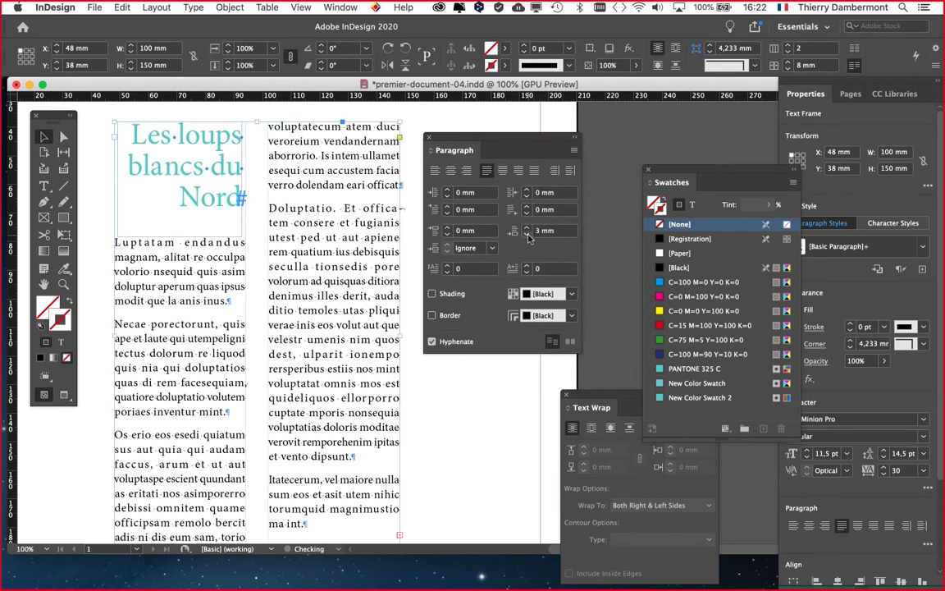
left_click(528, 235)
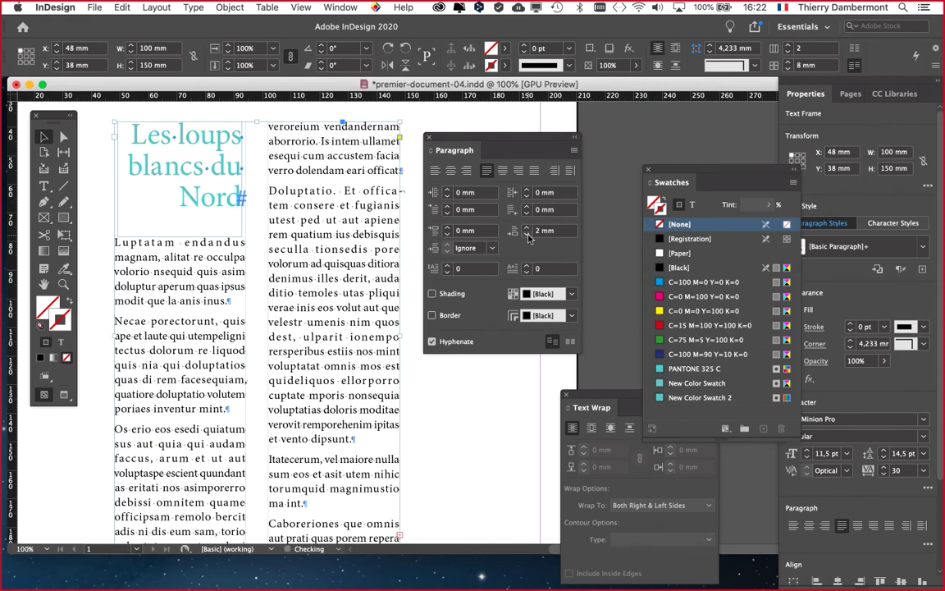
left_click(529, 229)
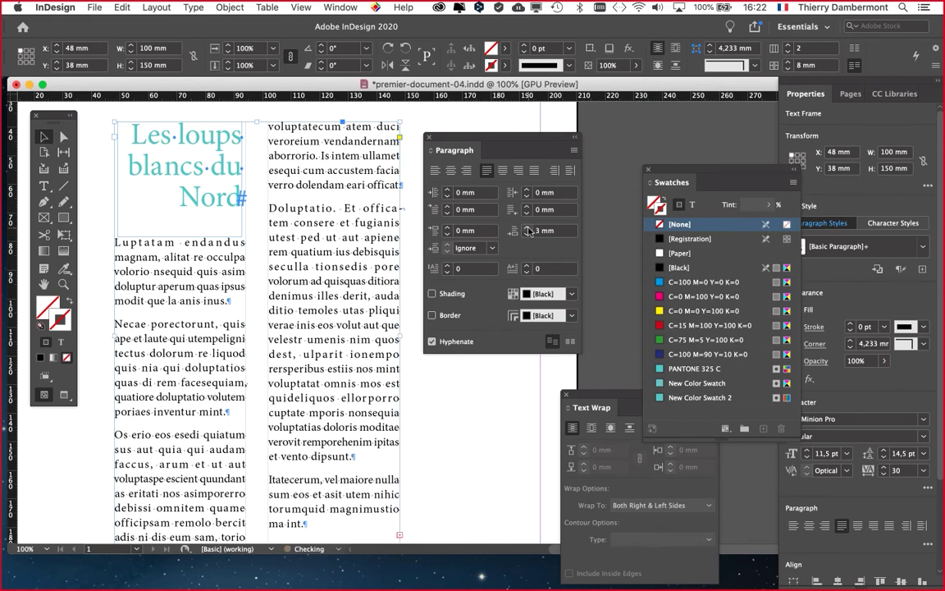
Zoom out on the spread and confirm Space After stays at 3 mm.
left_click_drag(456, 138, 530, 120)
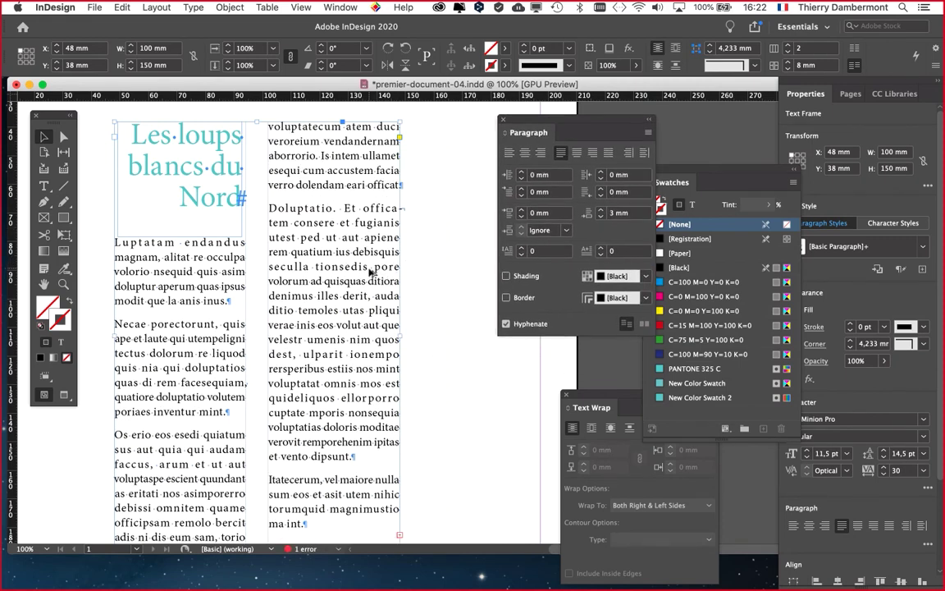
key("super+minus")
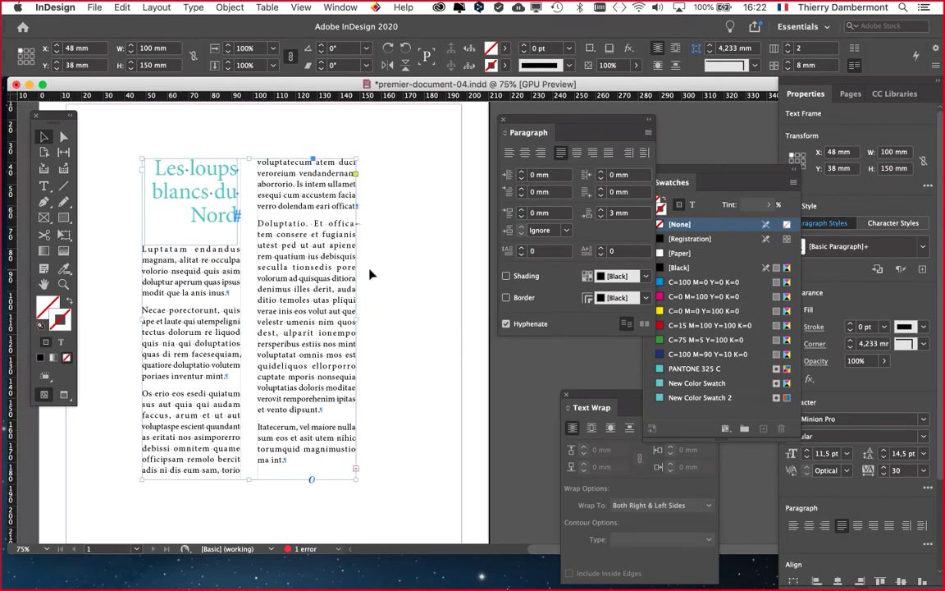
left_click(600, 217)
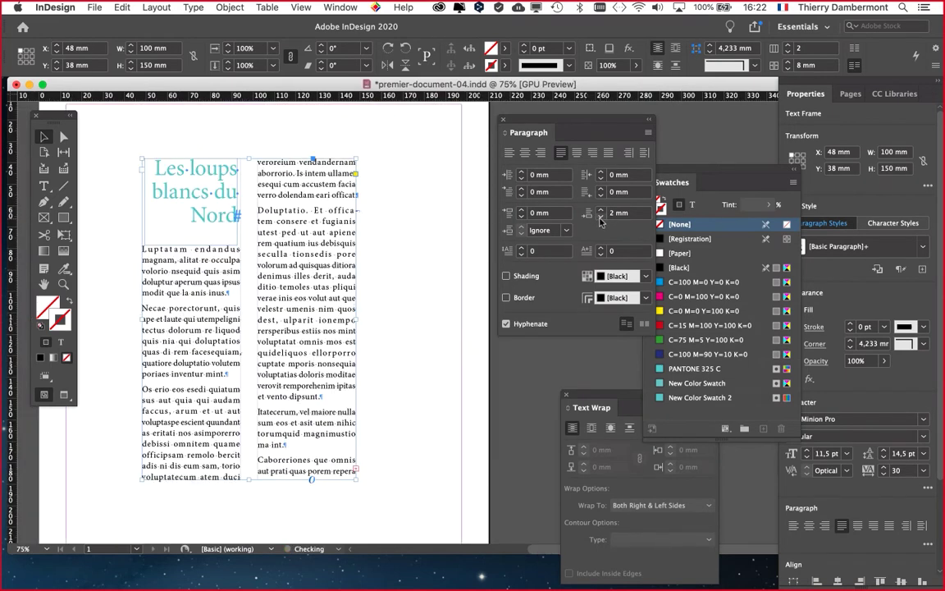
left_click(600, 211)
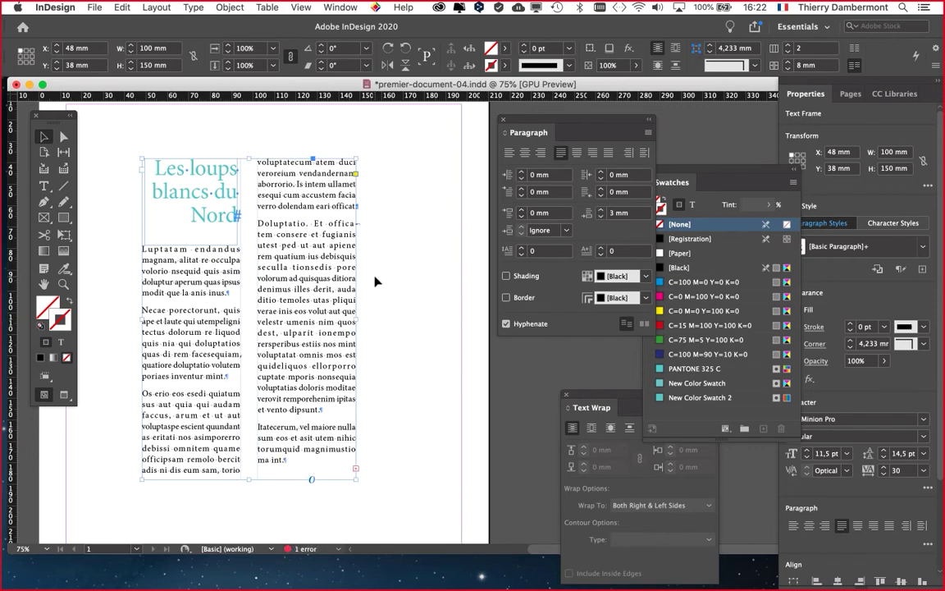
Save a copy of the layout as premier-document-05.indd, then deselect everything.
left_click(95, 7)
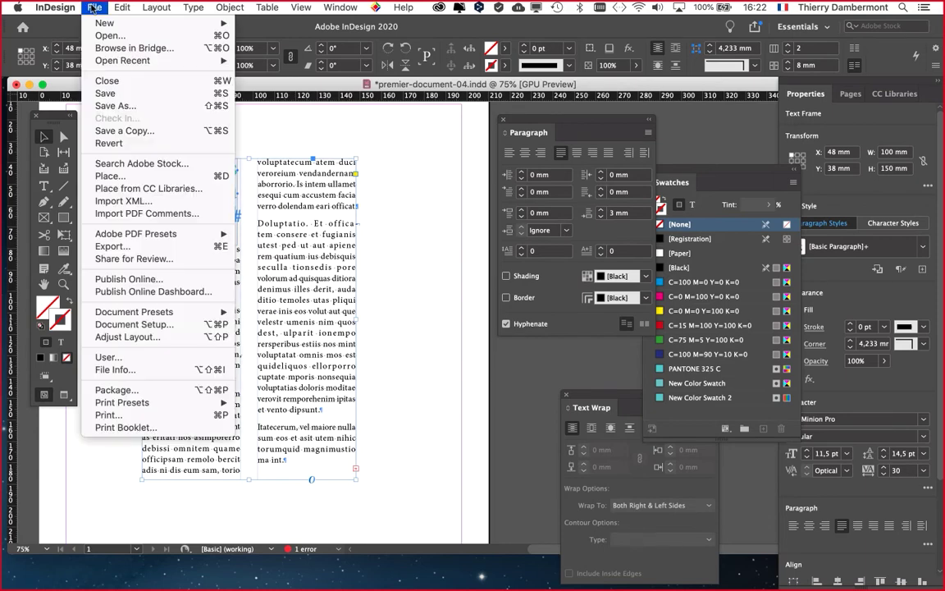
key("Escape")
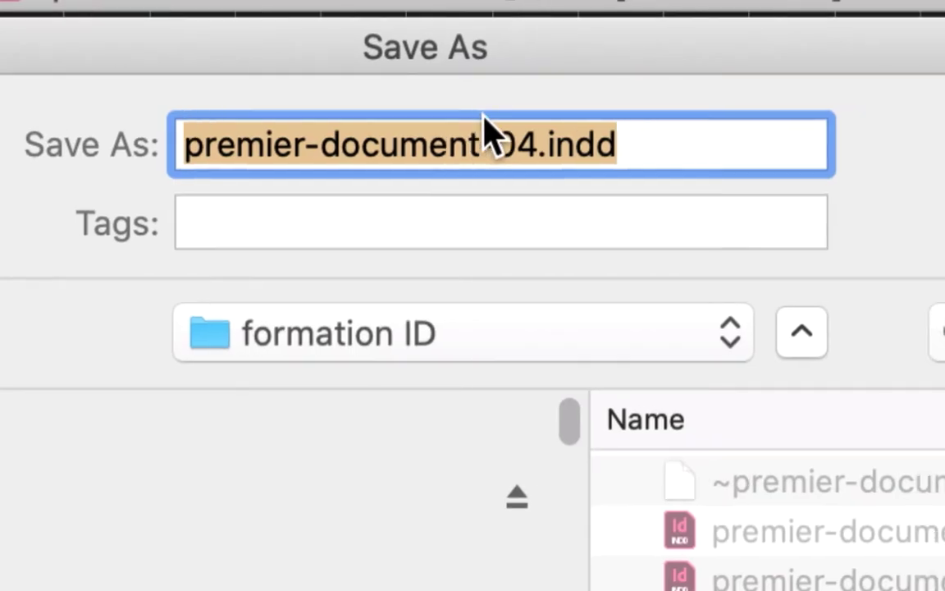
left_click(510, 139)
key("shift+Right")
type("5")
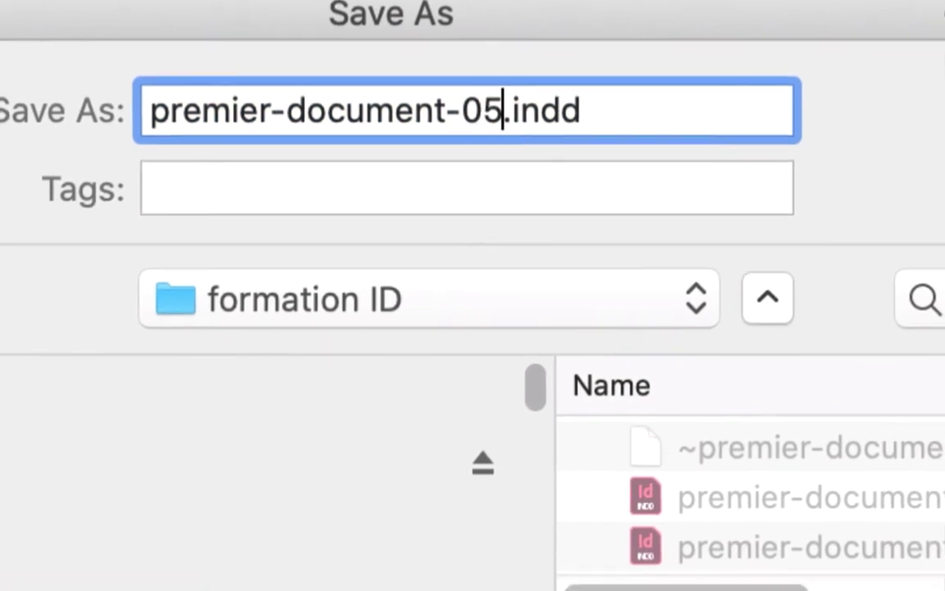
key("Return")
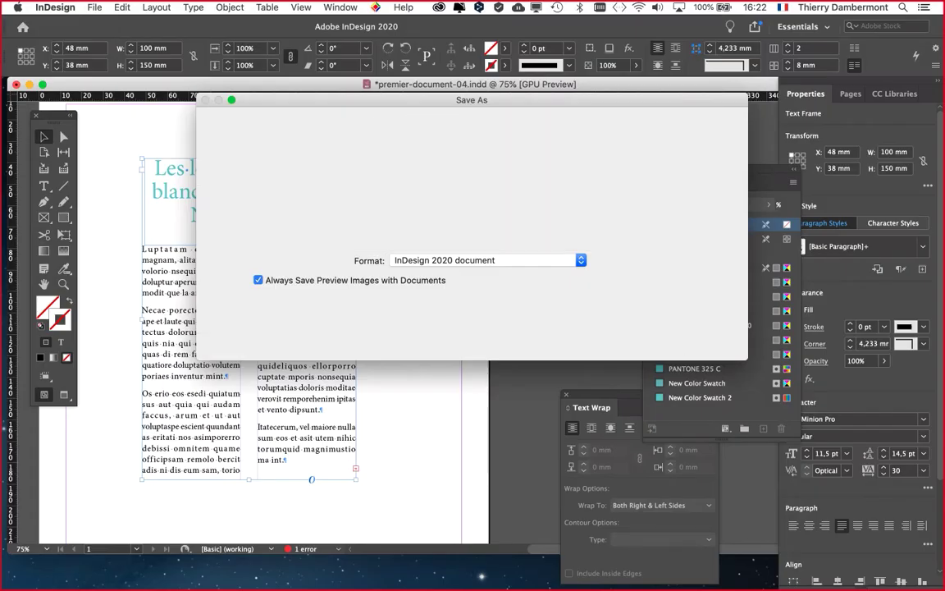
key("super+shift+a")
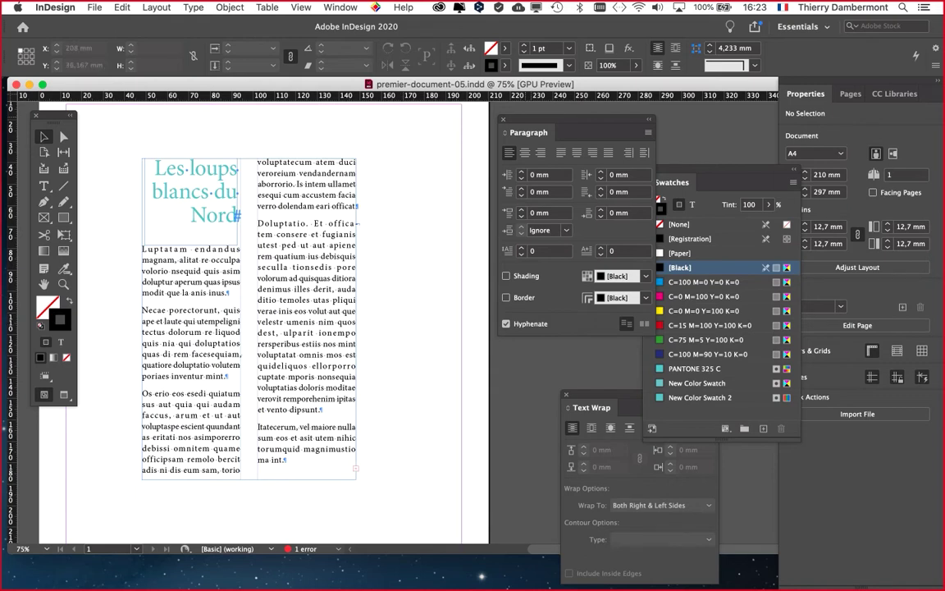
Move the Paragraph panel aside and float the Layers panel over the page.
left_click_drag(528, 132, 725, 124)
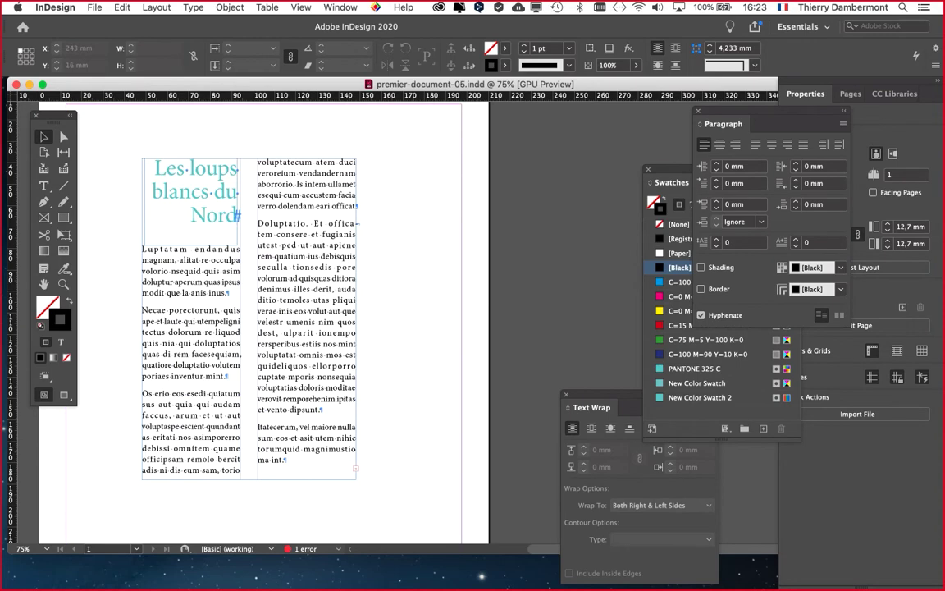
left_click(337, 7)
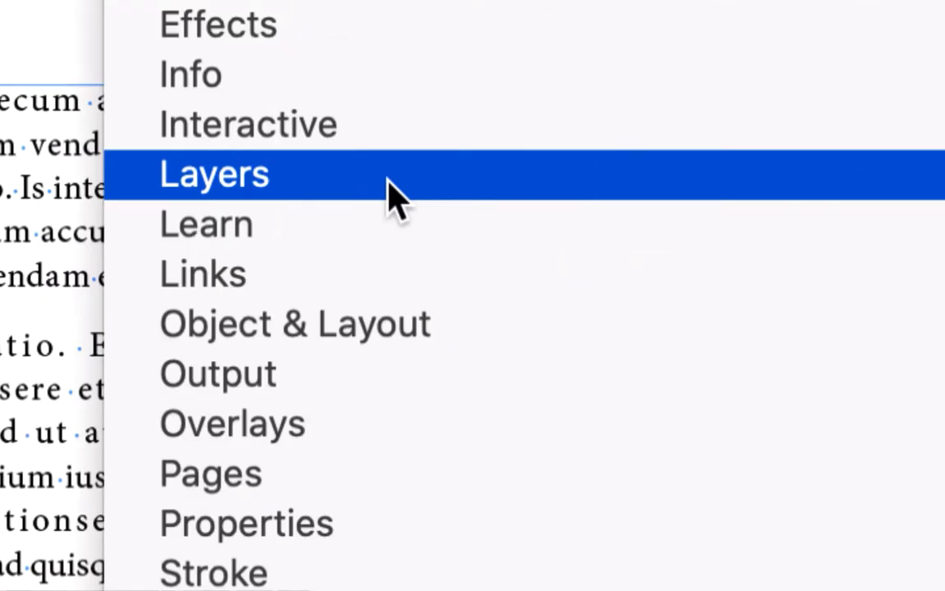
left_click(394, 197)
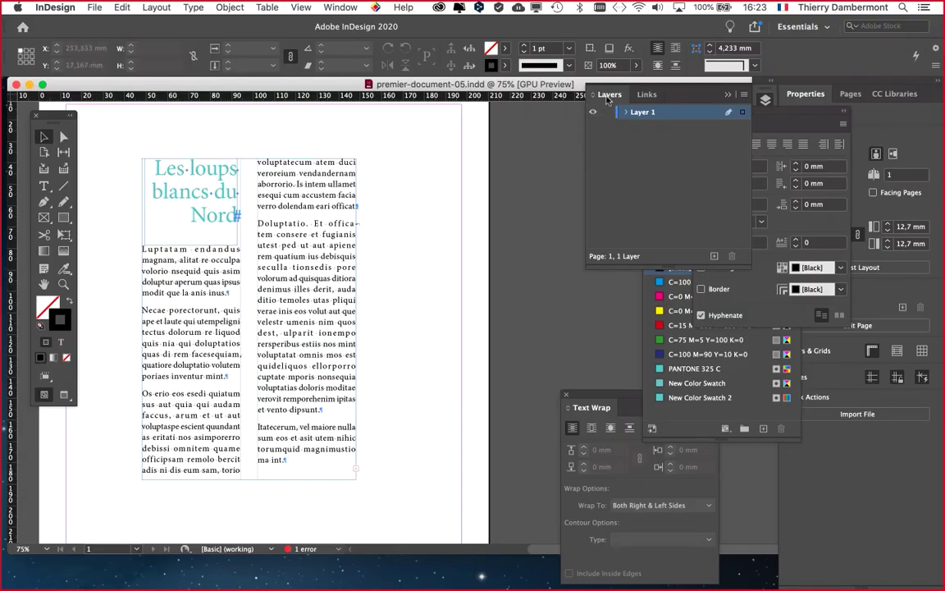
left_click_drag(607, 100, 397, 145)
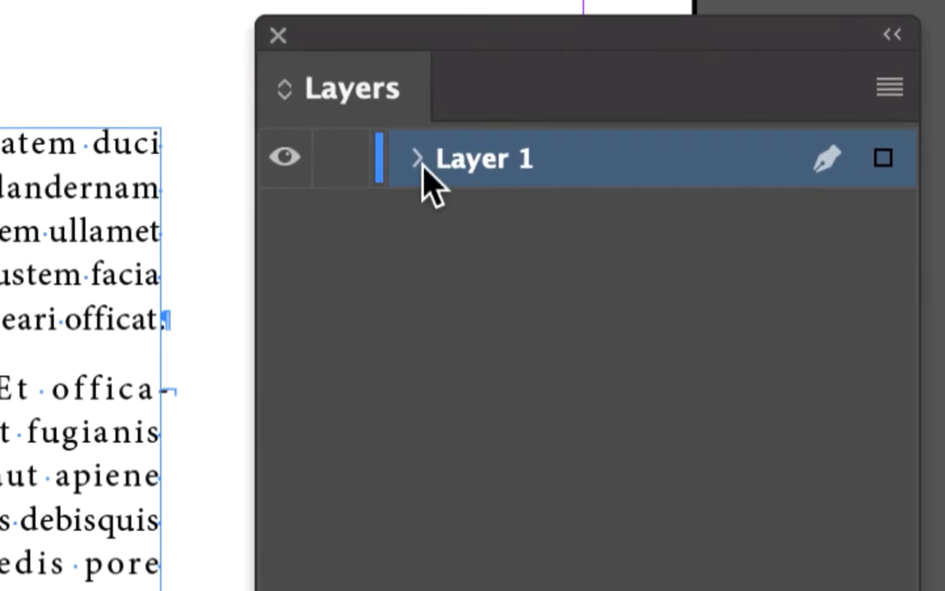
Expand Layer 1 and select the title and body text frame entries in the Layers panel.
left_click(418, 159)
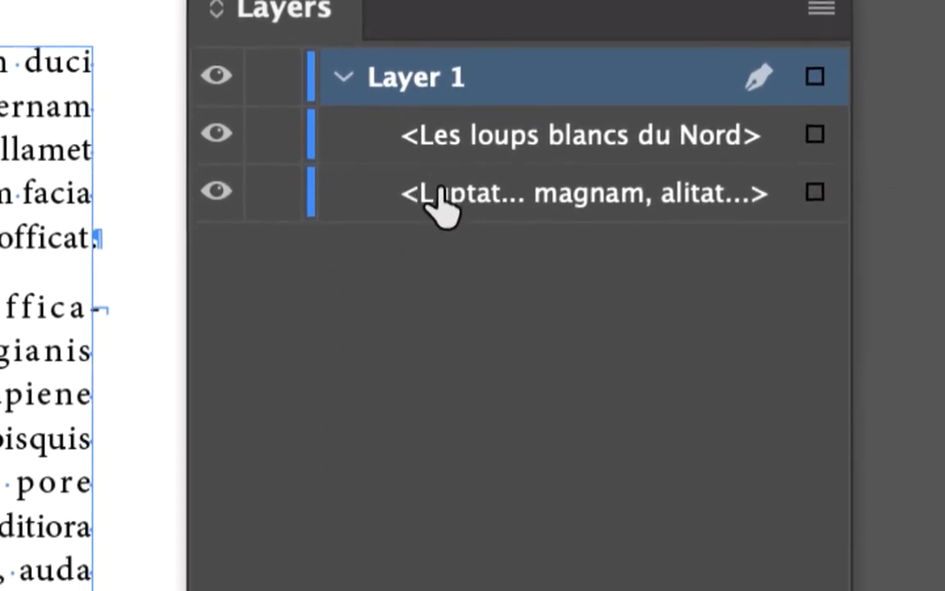
left_click(443, 205)
left_click(443, 193)
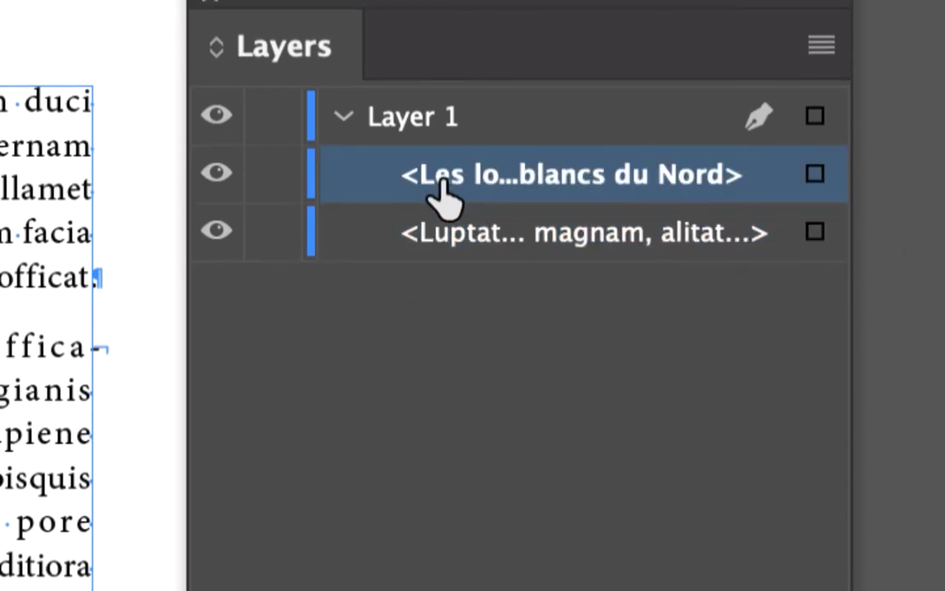
left_click(443, 232)
left_click(443, 193)
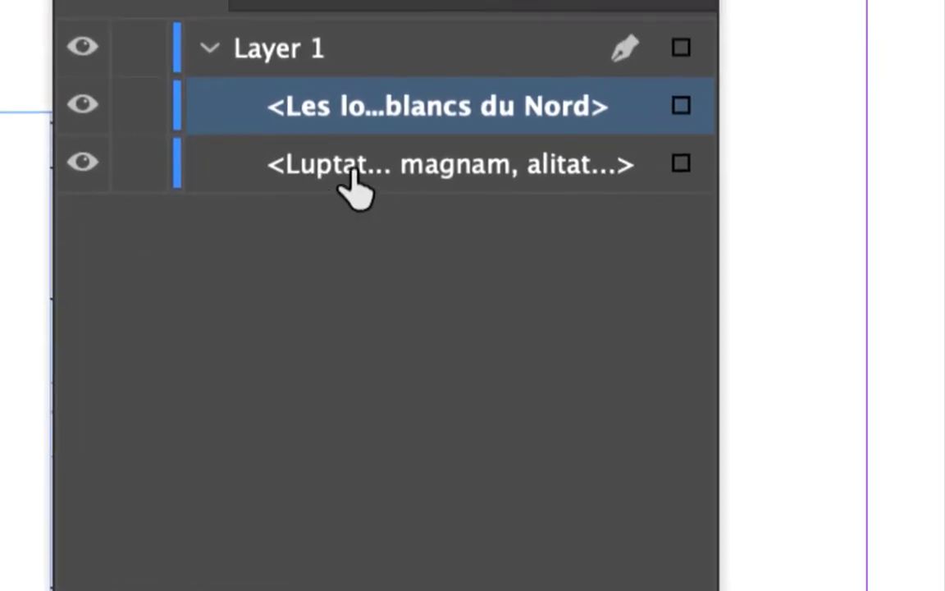
left_click(346, 166)
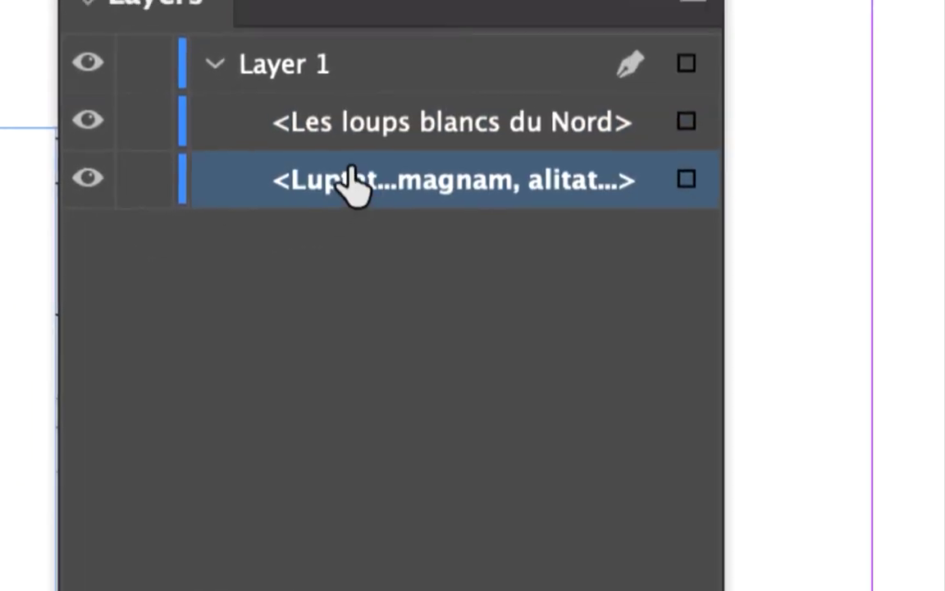
left_click(337, 115)
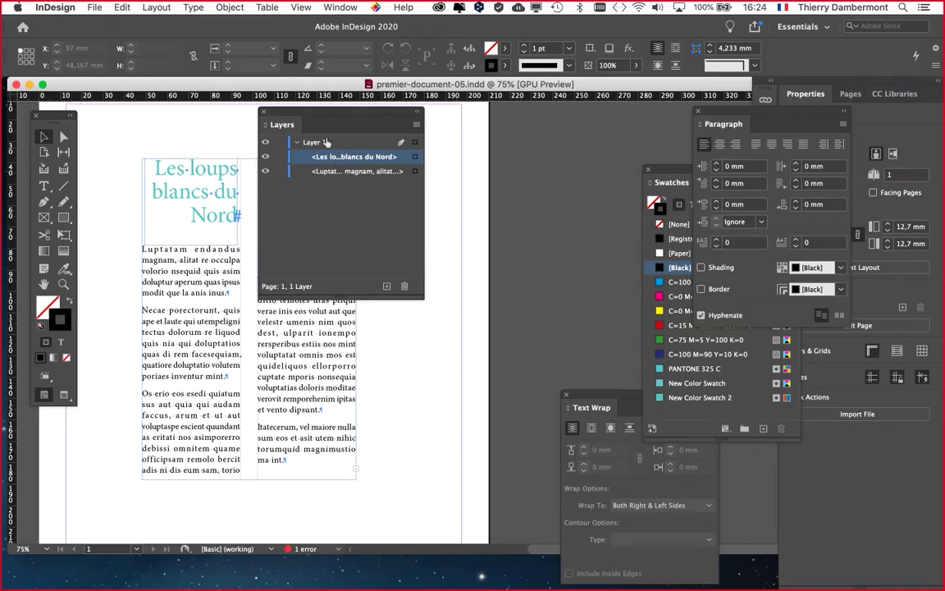
left_click_drag(295, 112, 452, 132)
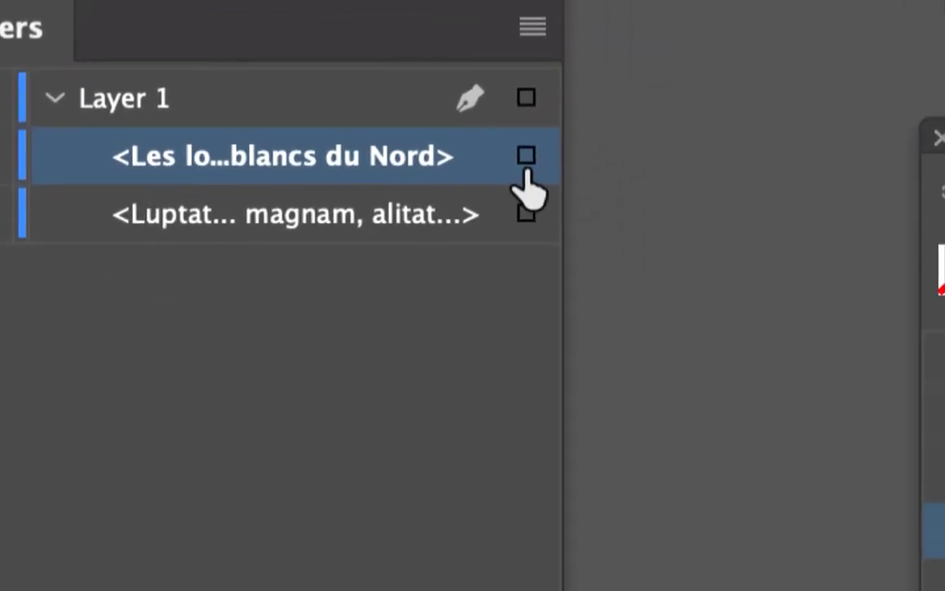
Select the title frame and the body text frame in turn on the page.
left_click(523, 164)
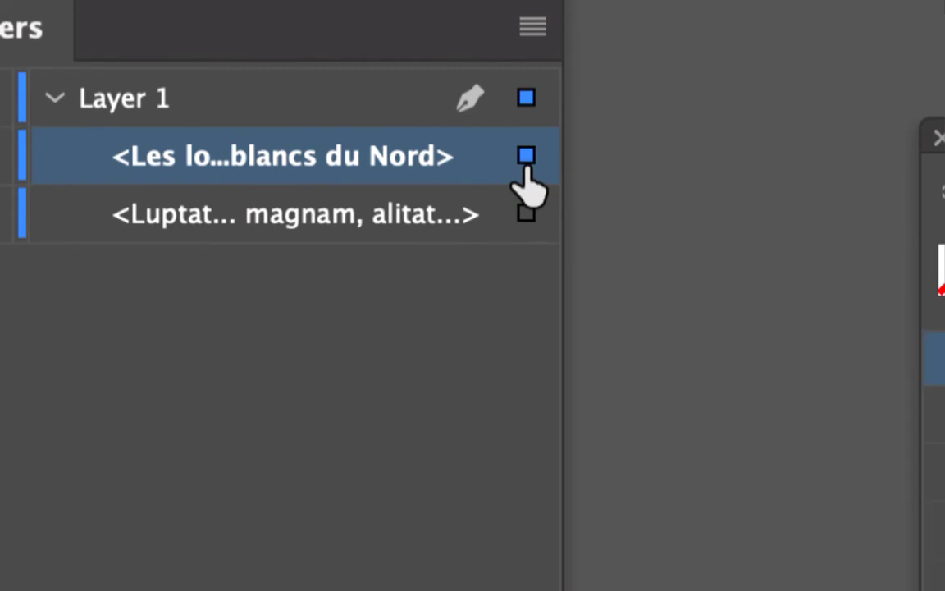
left_click(526, 213)
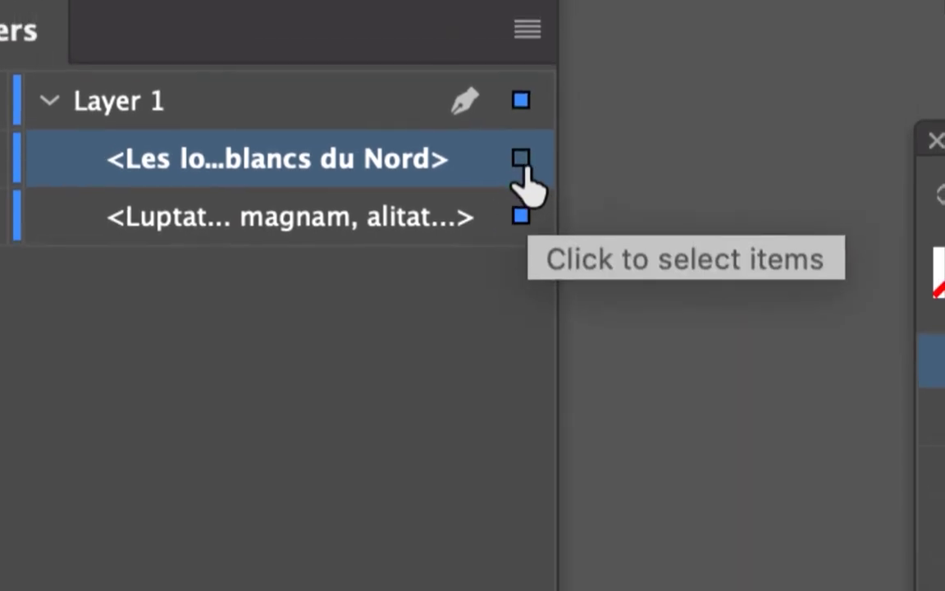
left_click(522, 159)
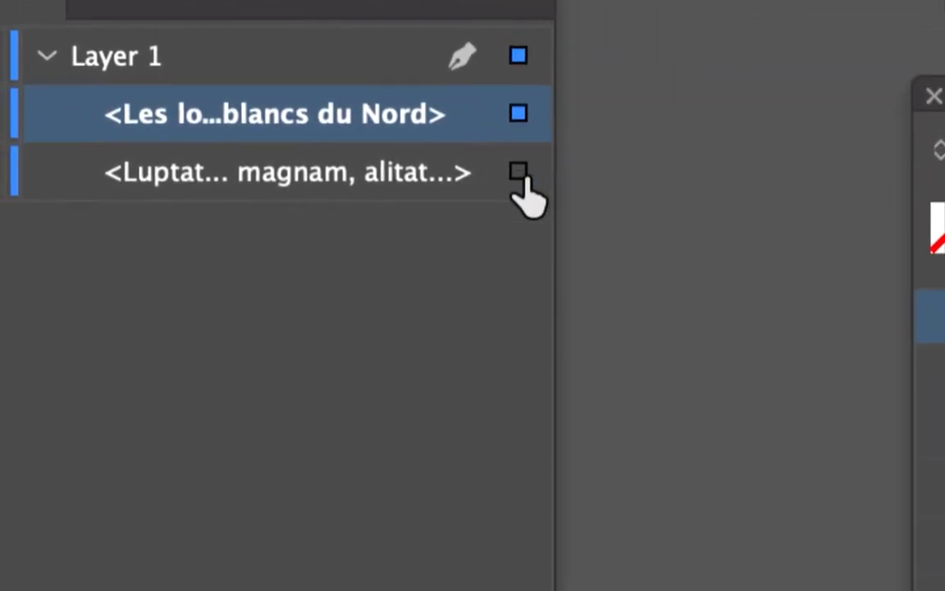
left_click(519, 172)
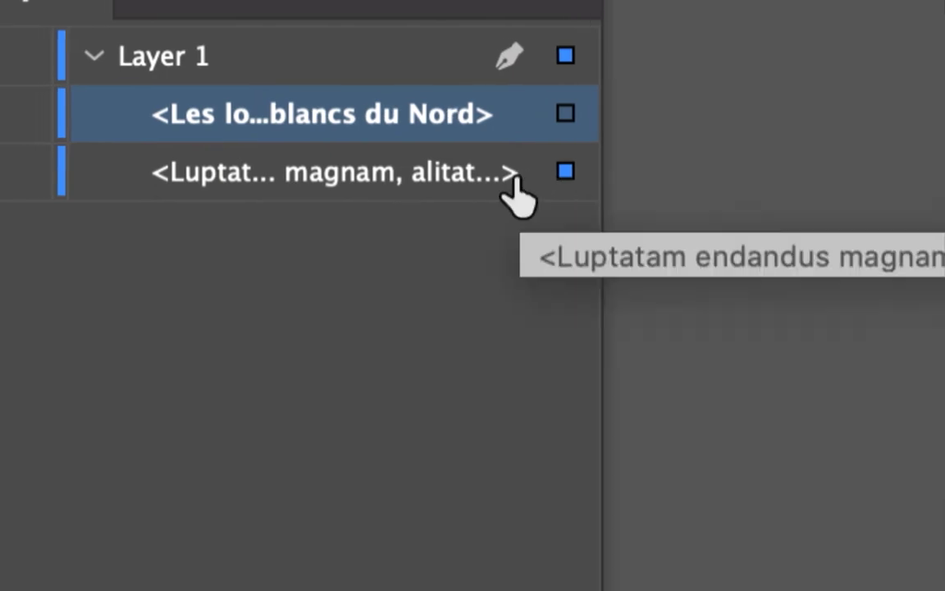
left_click(566, 114)
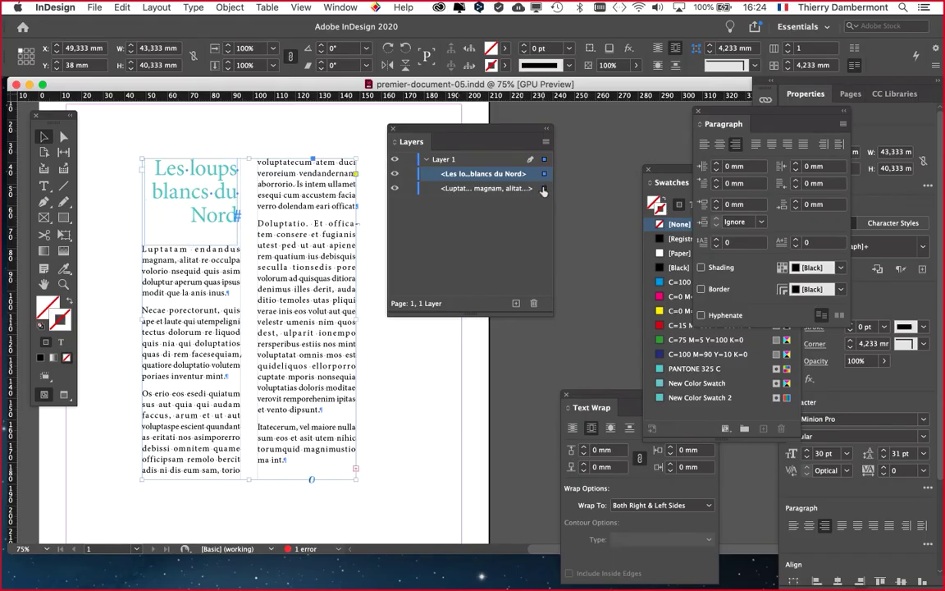
left_click(544, 189)
left_click(544, 189)
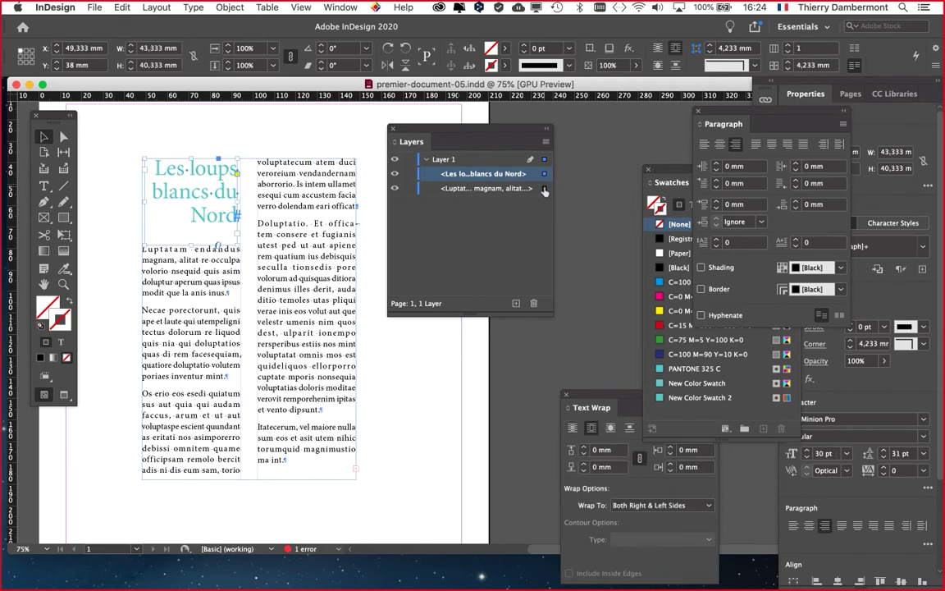
left_click(544, 177)
left_click(544, 177)
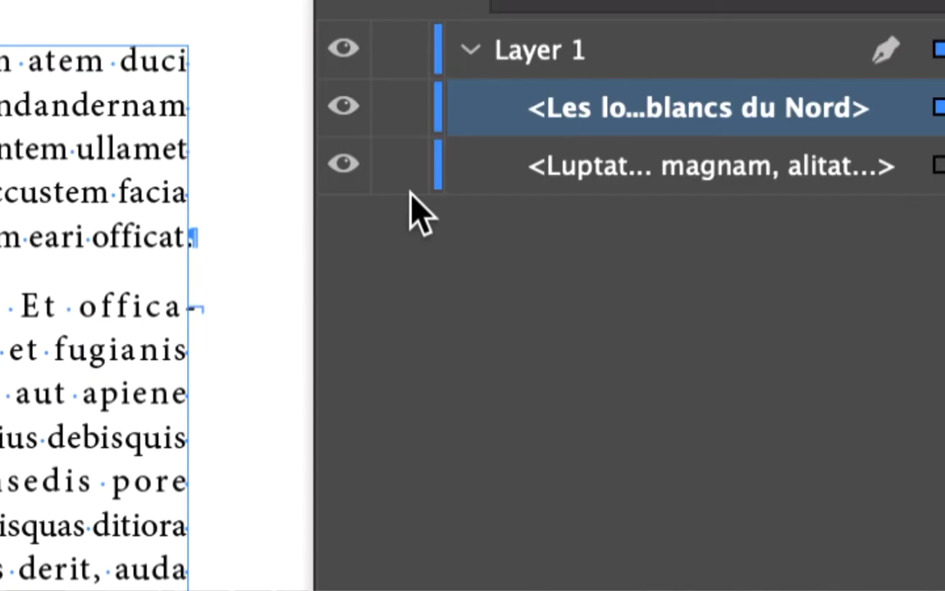
Lock the body text frame in Layer 1, leaving the title frame unlocked.
left_click(403, 182)
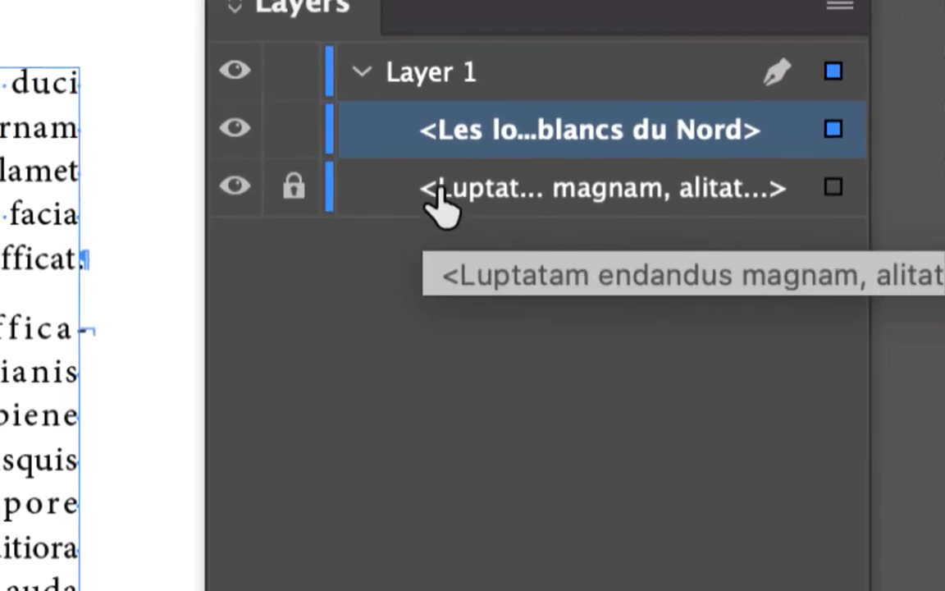
left_click(443, 205)
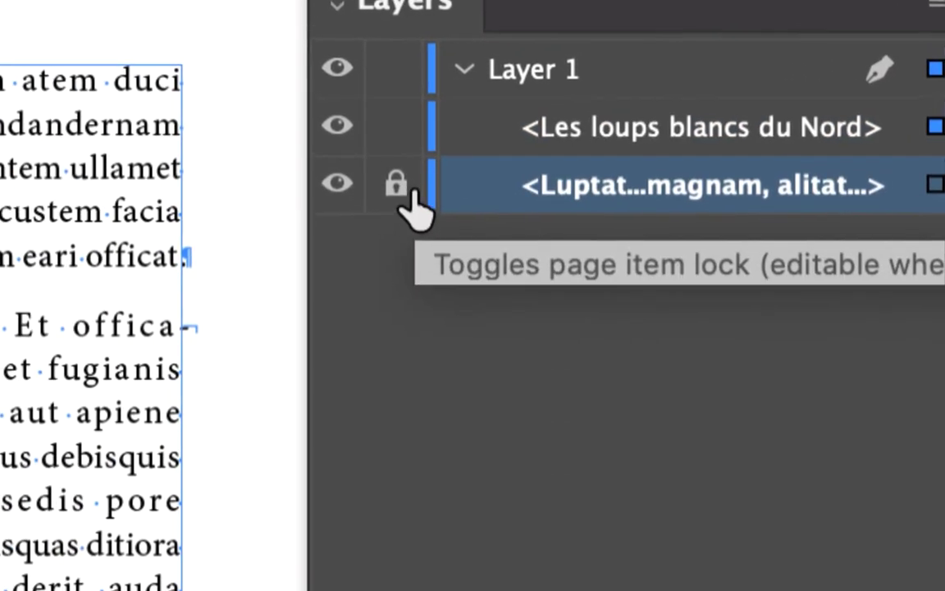
left_click(394, 187)
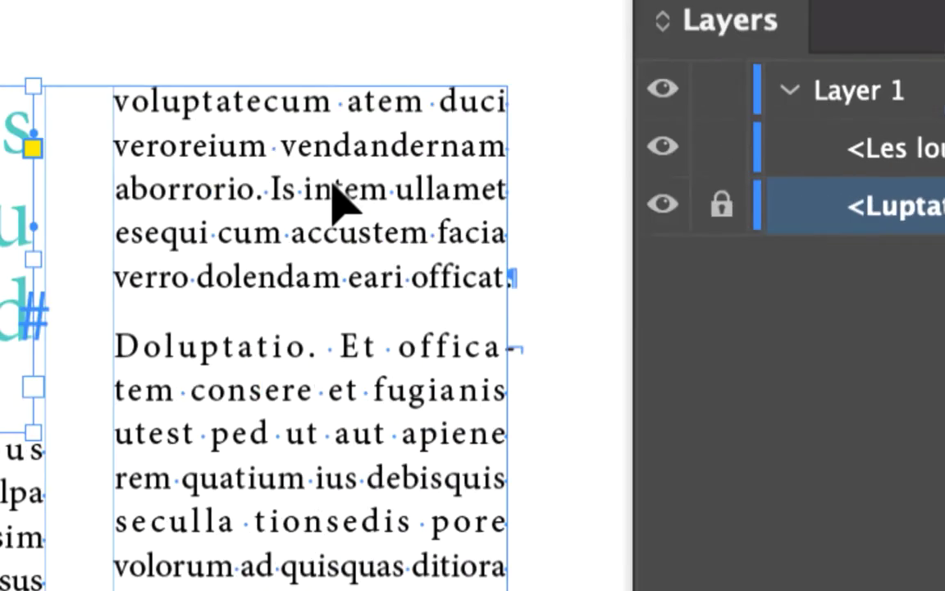
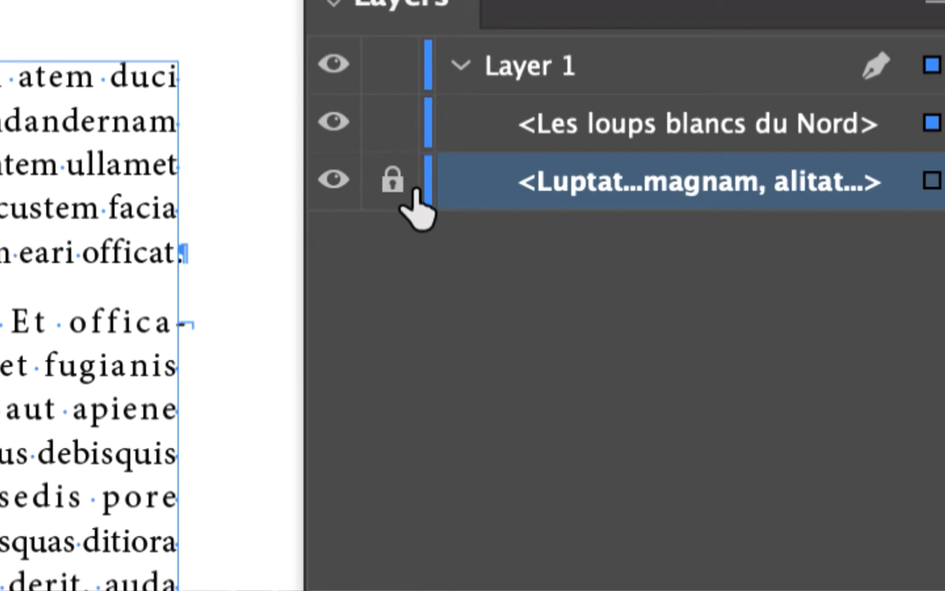
Unlock the body text frame, then collapse and lock Layer 1.
left_click(395, 190)
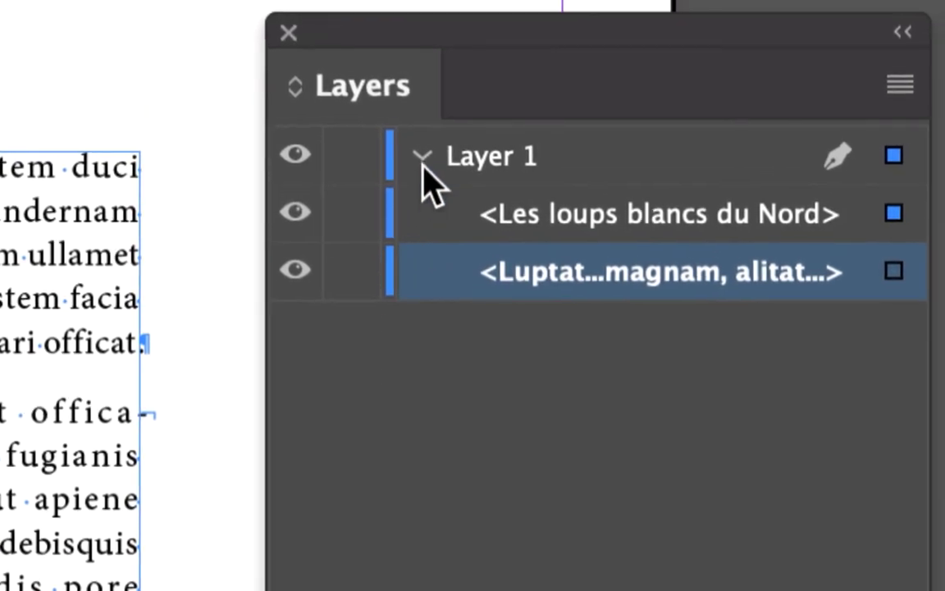
left_click(426, 158)
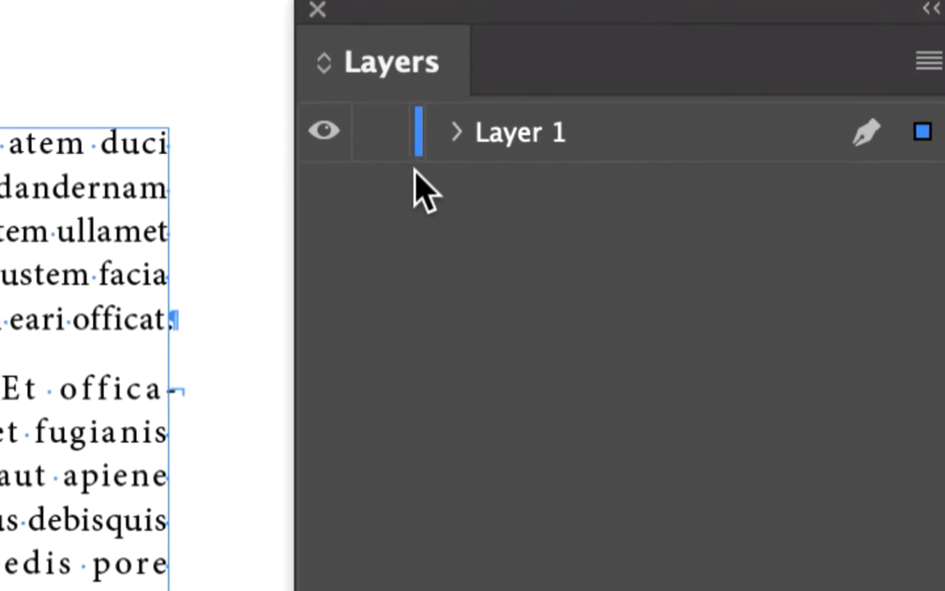
left_click(409, 147)
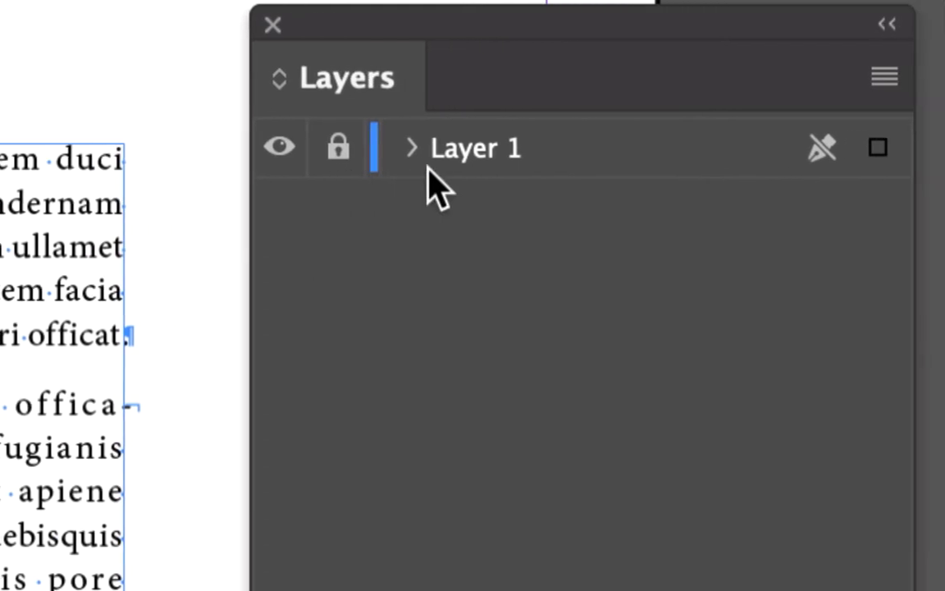
Rename Layer 1 to 'textes'.
double_click(435, 164)
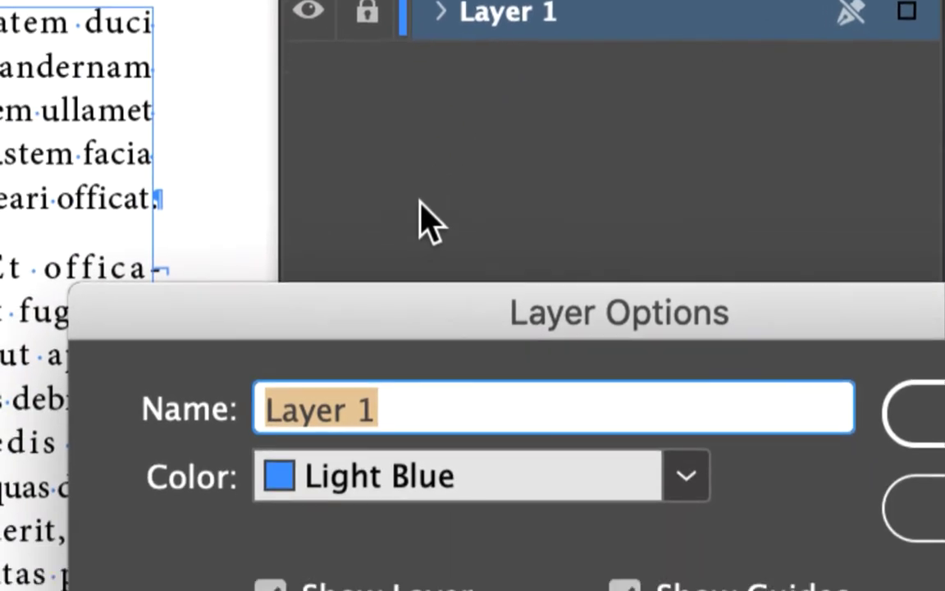
type("textes")
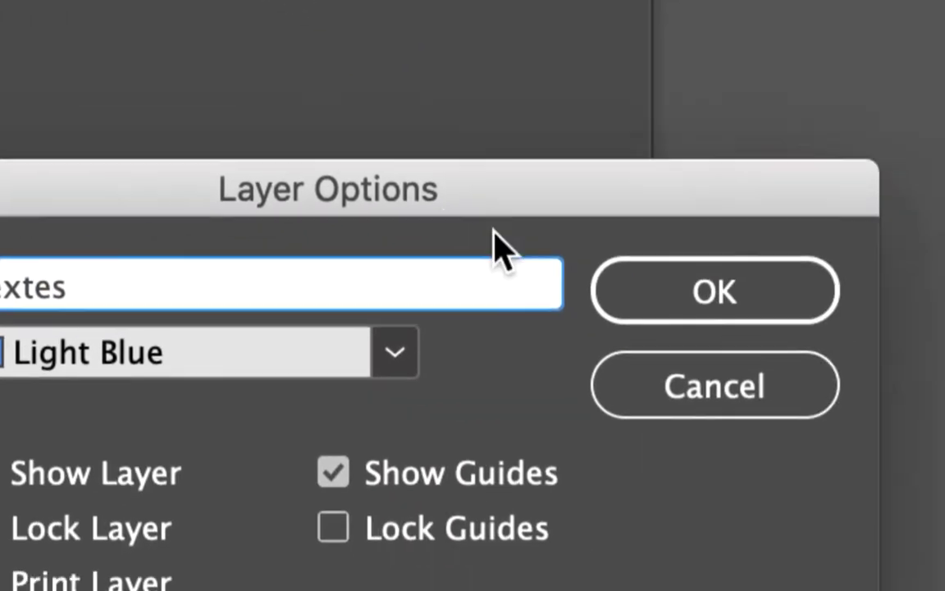
left_click(940, 413)
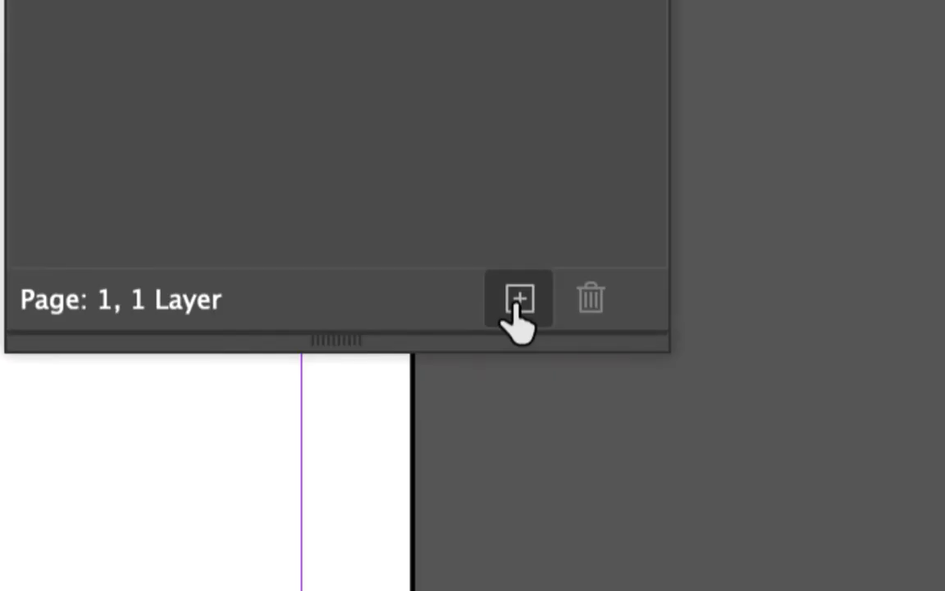
Create Layer 2 above 'textes' and rename it 'images'.
left_click_drag(656, 350, 521, 218)
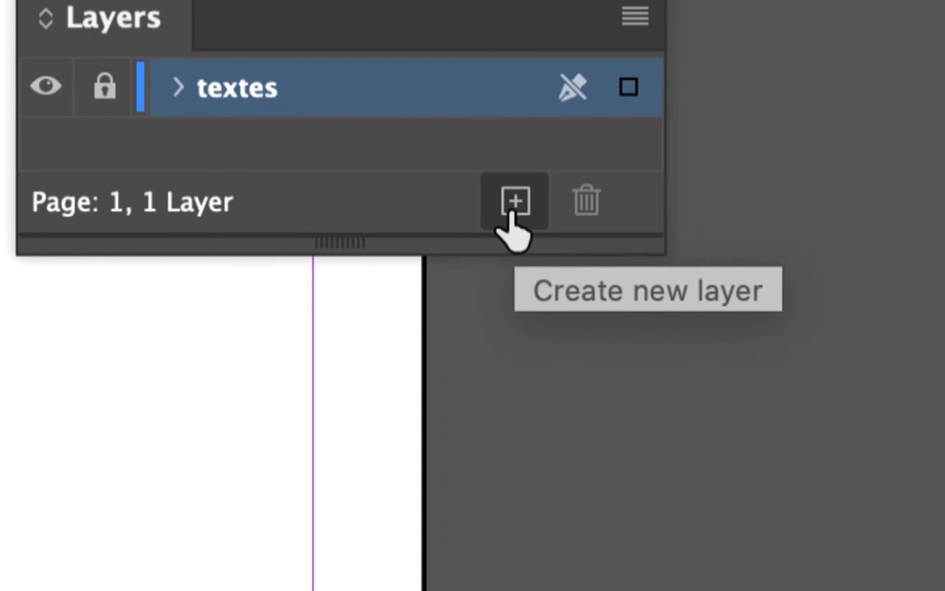
left_click(512, 205)
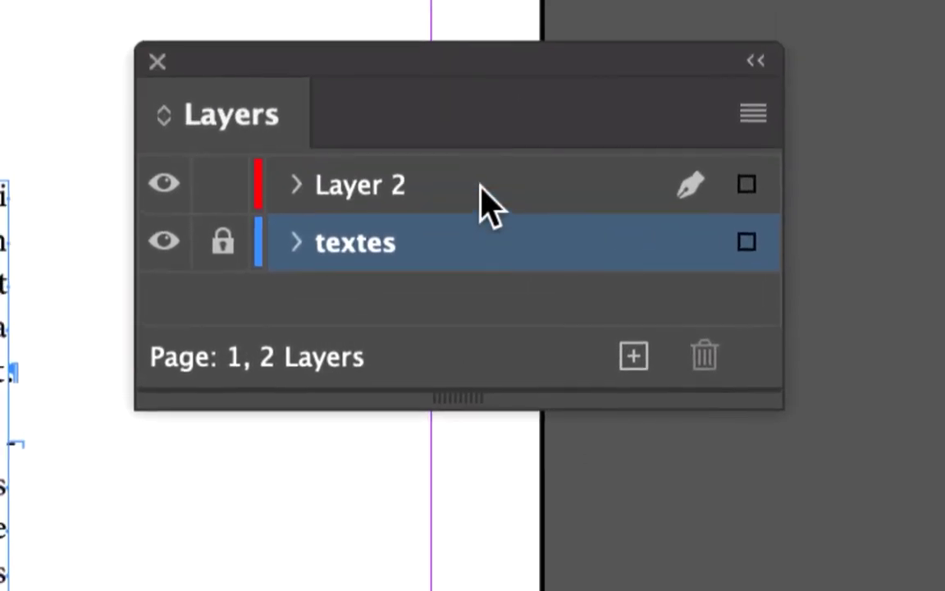
left_click(374, 64)
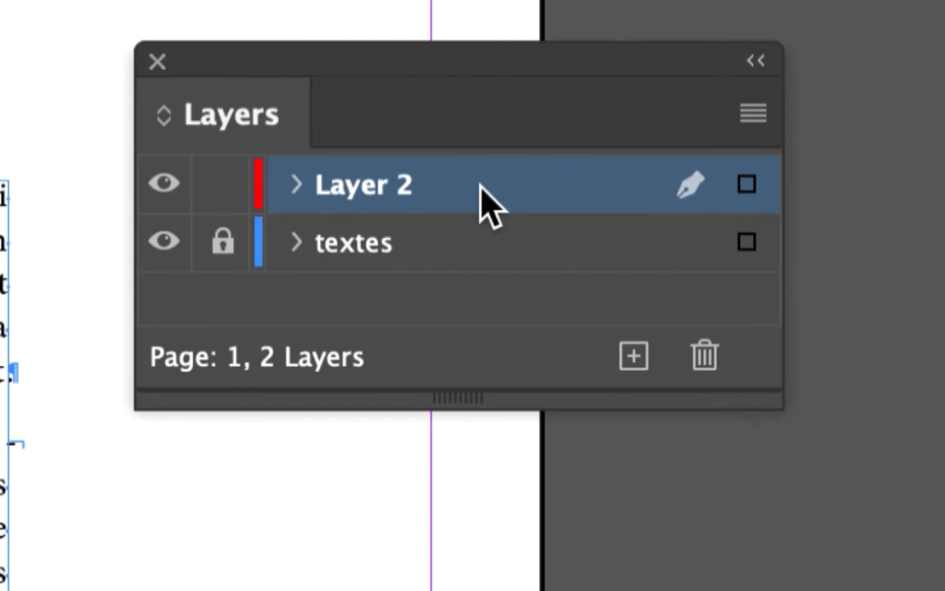
double_click(398, 189)
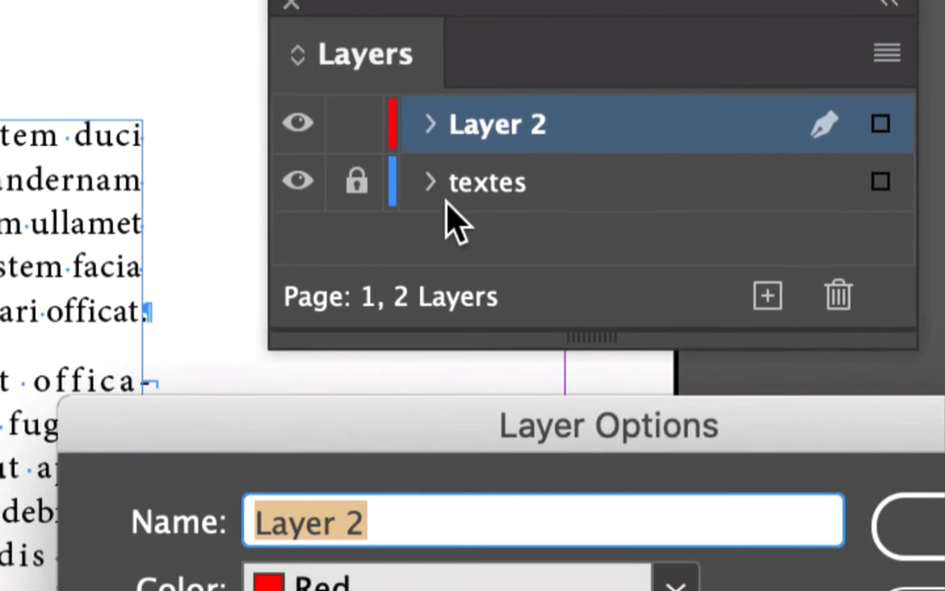
type("images")
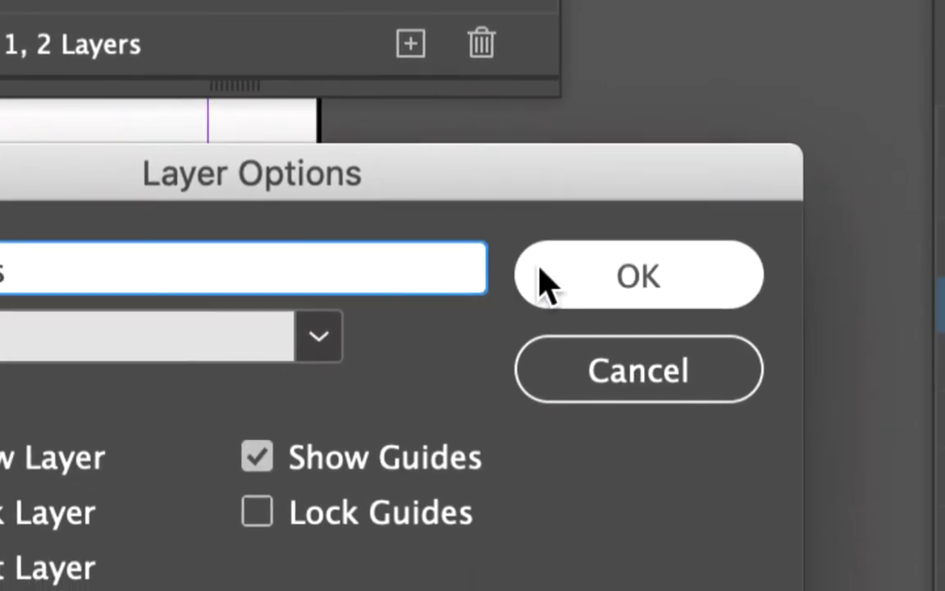
left_click(923, 505)
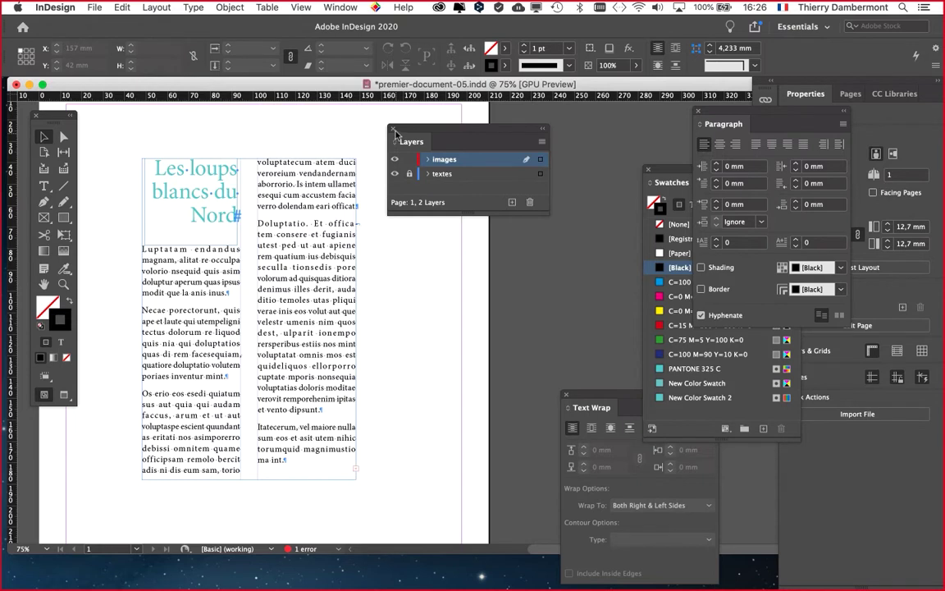
Close the Layers panel, reopen it via Window > Layers, and move it aside.
left_click(378, 117)
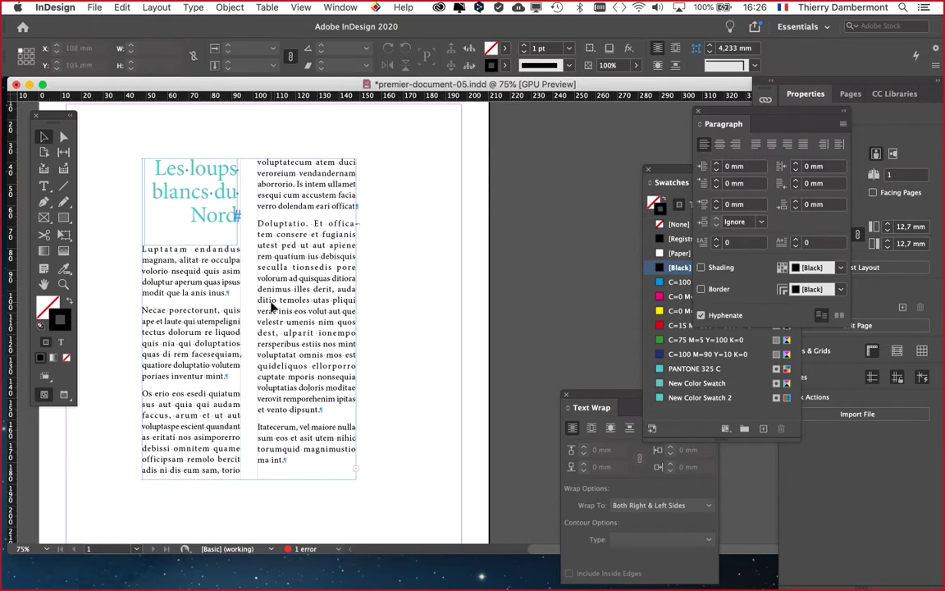
left_click(339, 8)
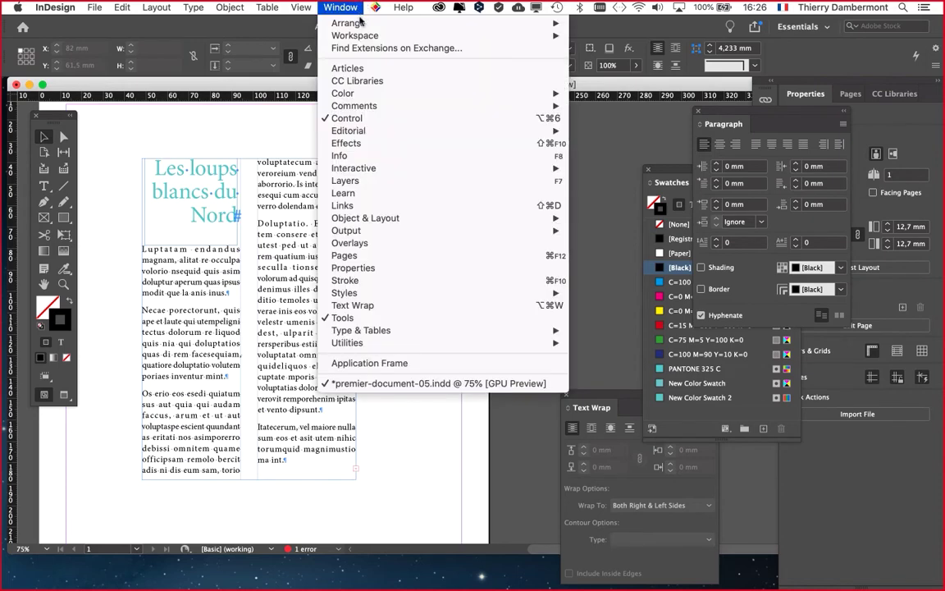
left_click(376, 180)
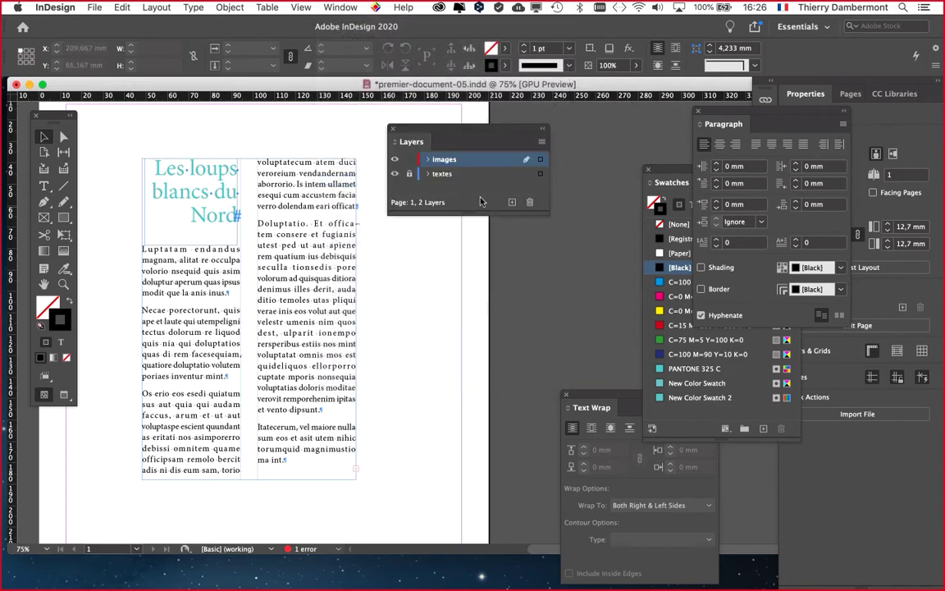
left_click_drag(439, 133, 469, 130)
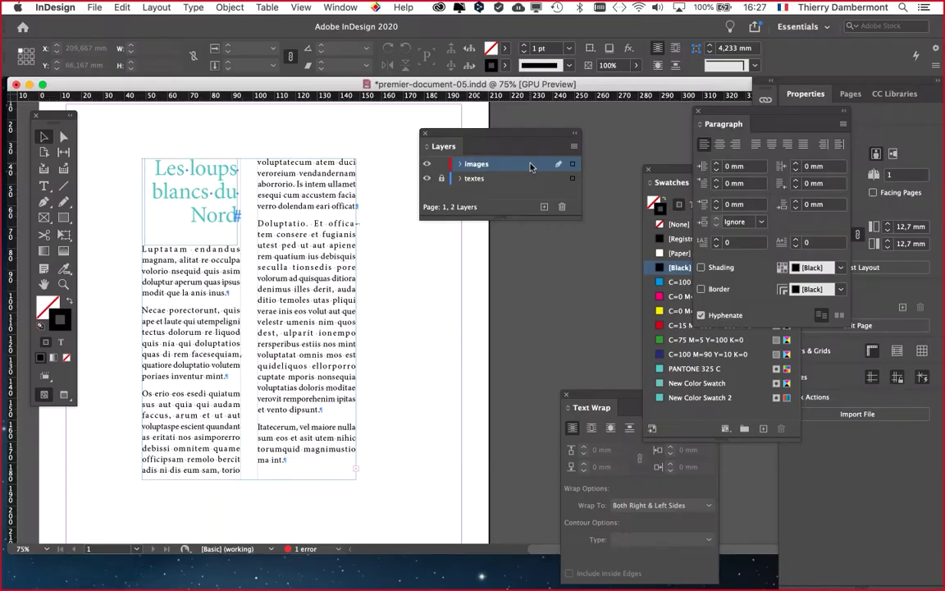
left_click_drag(410, 130, 484, 146)
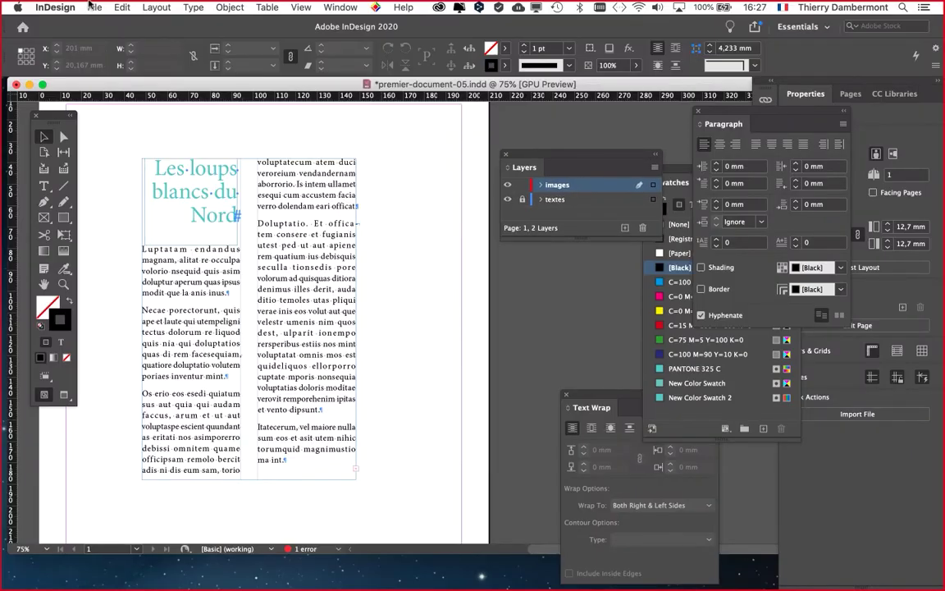
left_click(88, 7)
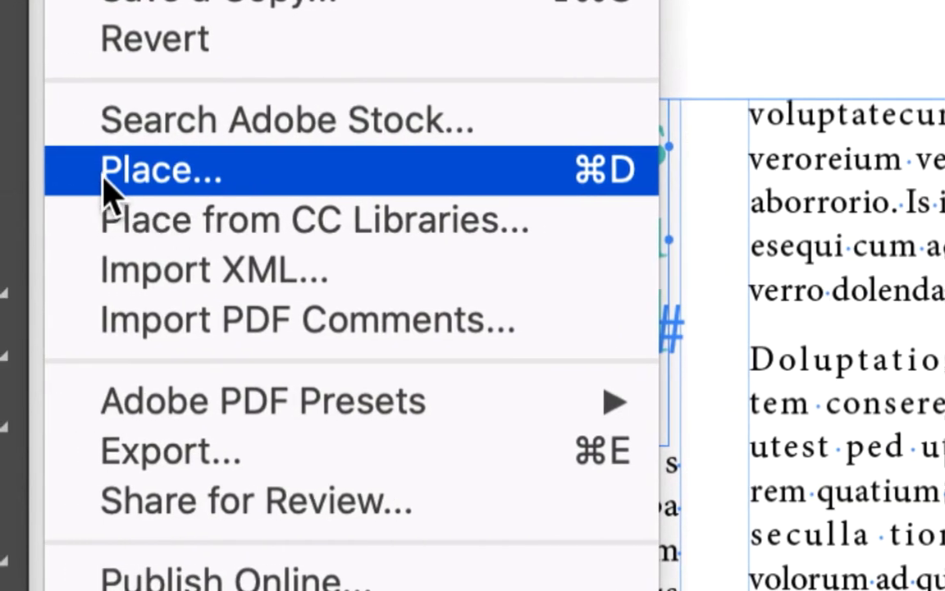
In the Place dialog, browse to the training folder's Images folder and enlarge the dialog.
left_click(123, 171)
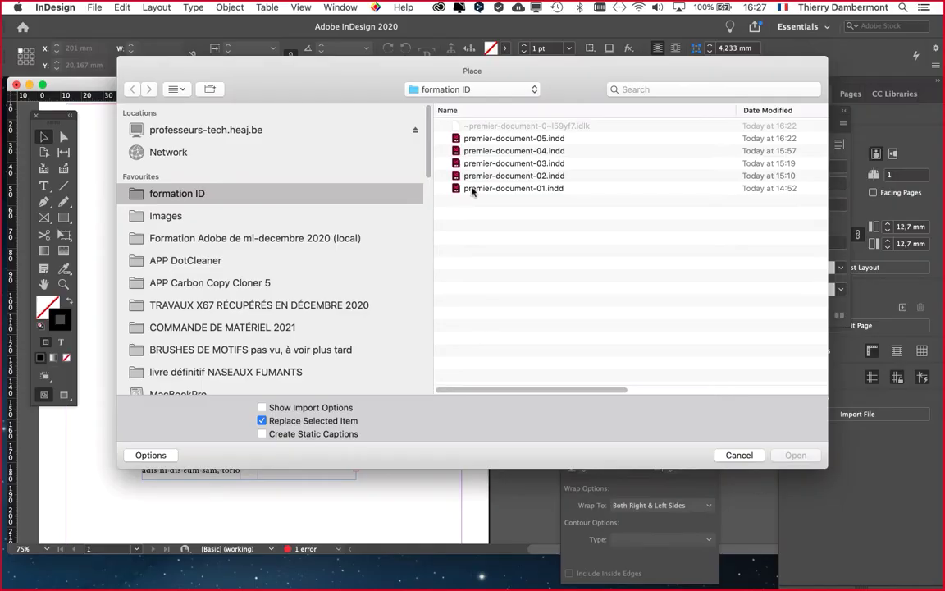
left_click(288, 238)
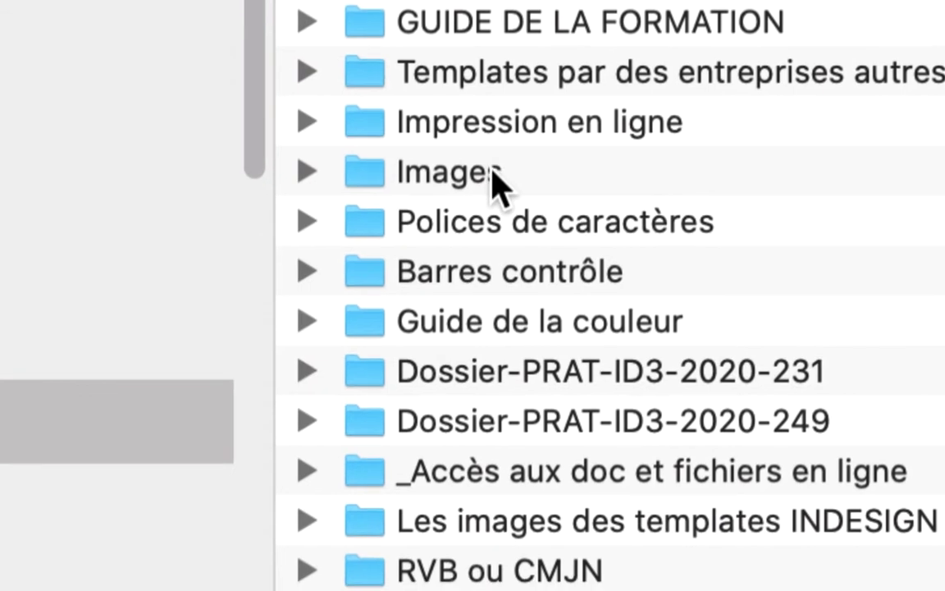
left_click(426, 246)
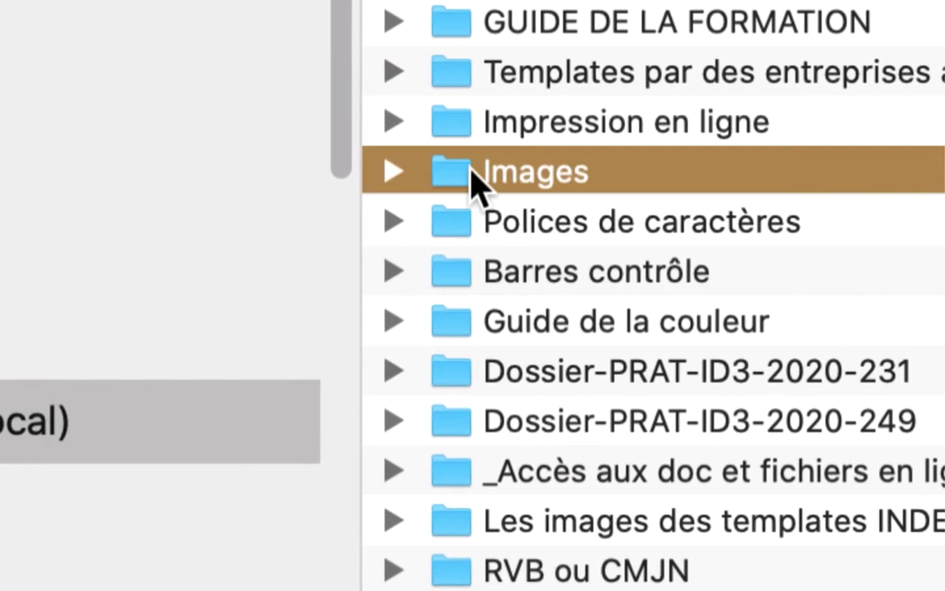
double_click(472, 179)
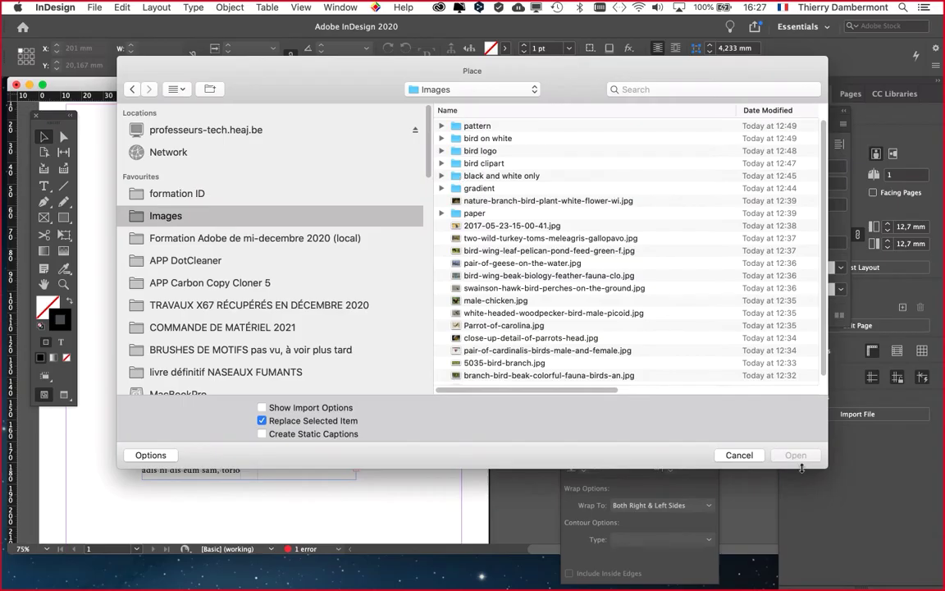
left_click_drag(820, 462, 875, 516)
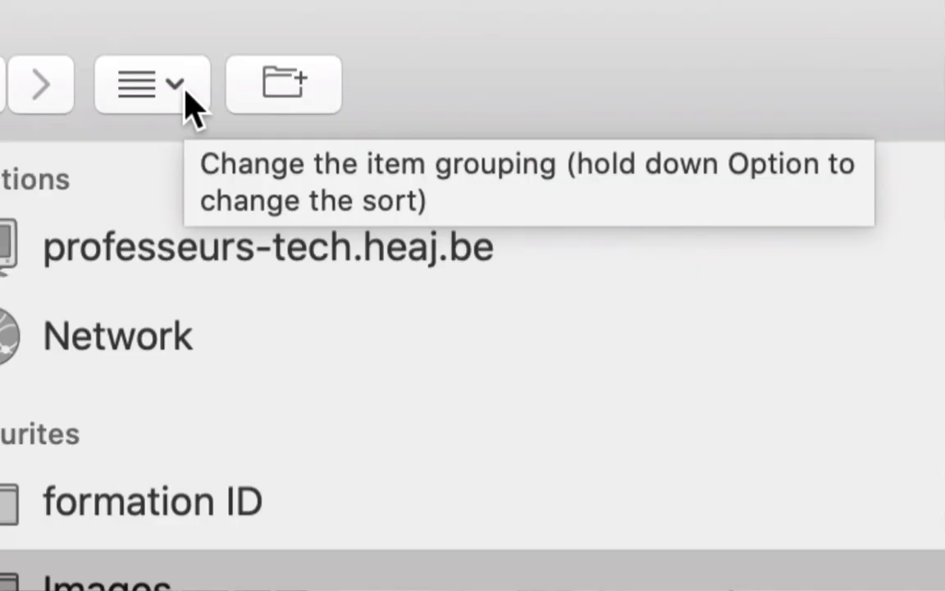
Show the Images folder as thumbnails and load pair-of-geese-on-the-water.jpg.
left_click(190, 105)
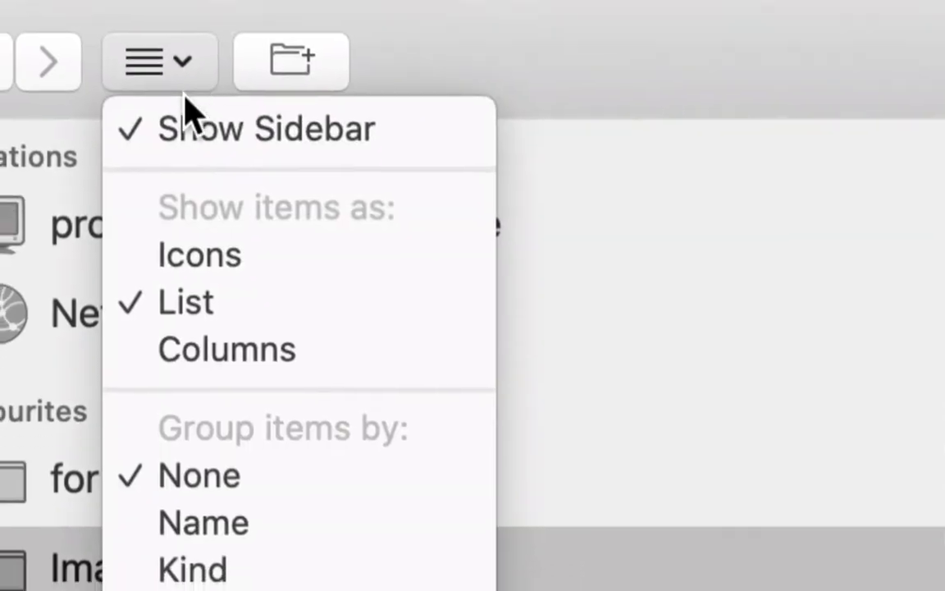
left_click(187, 277)
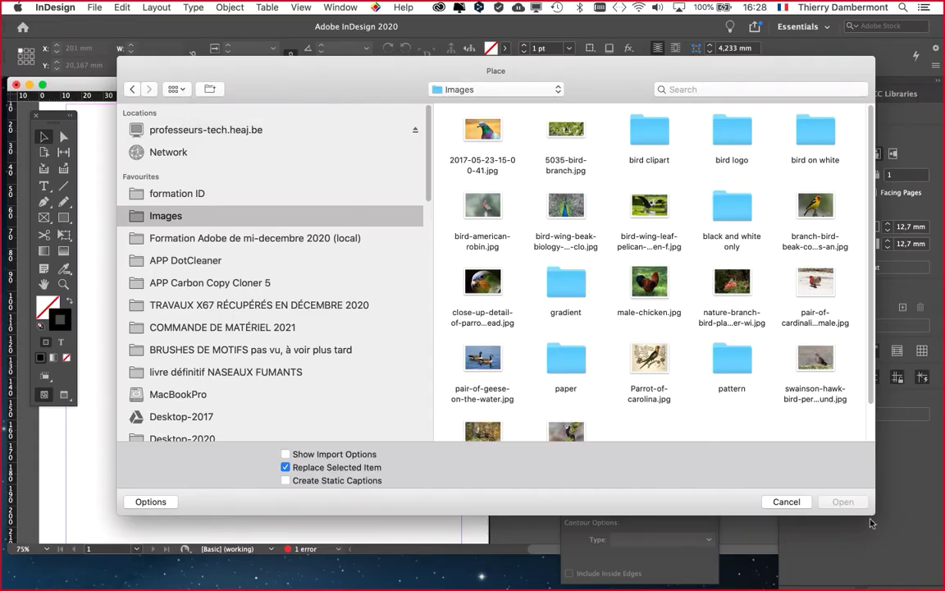
left_click_drag(873, 514, 932, 571)
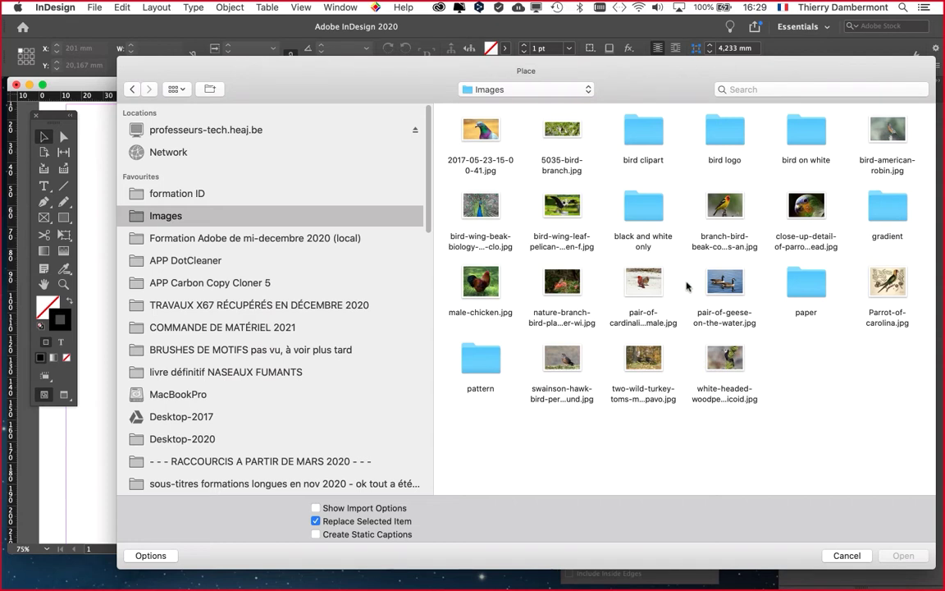
left_click(722, 283)
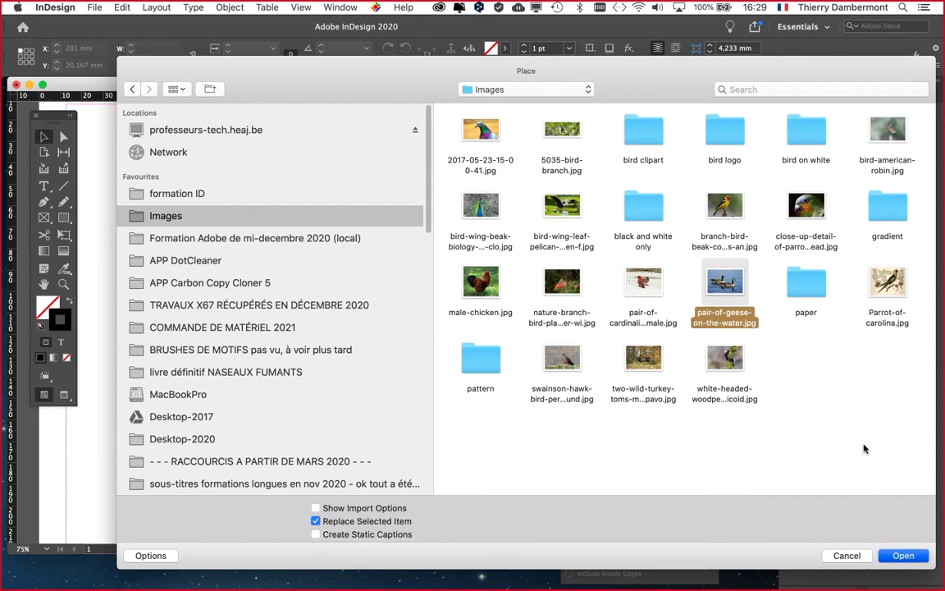
key("Return")
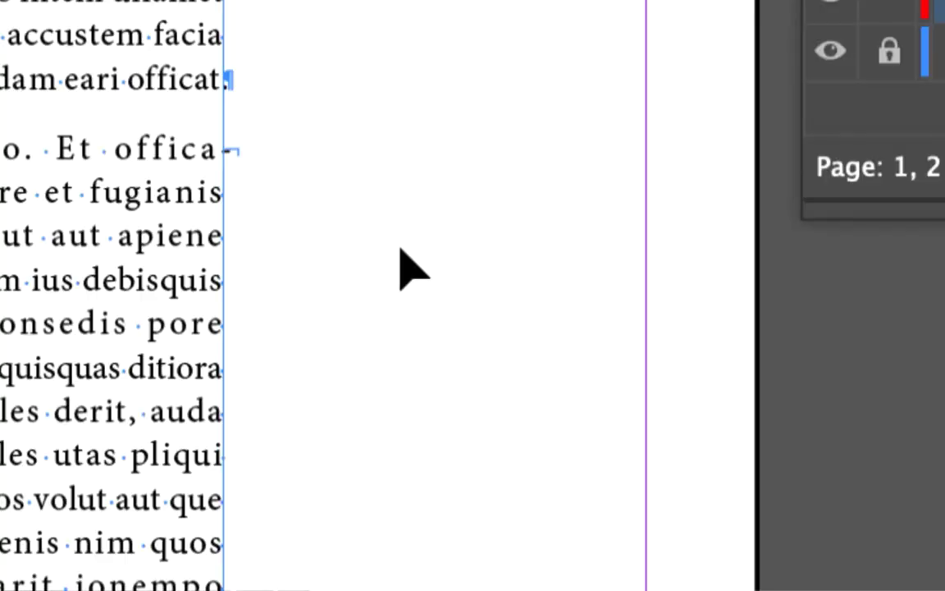
Place the geese photo at full size from the page's top-left, then zoom out to 12.5%.
left_click(401, 250)
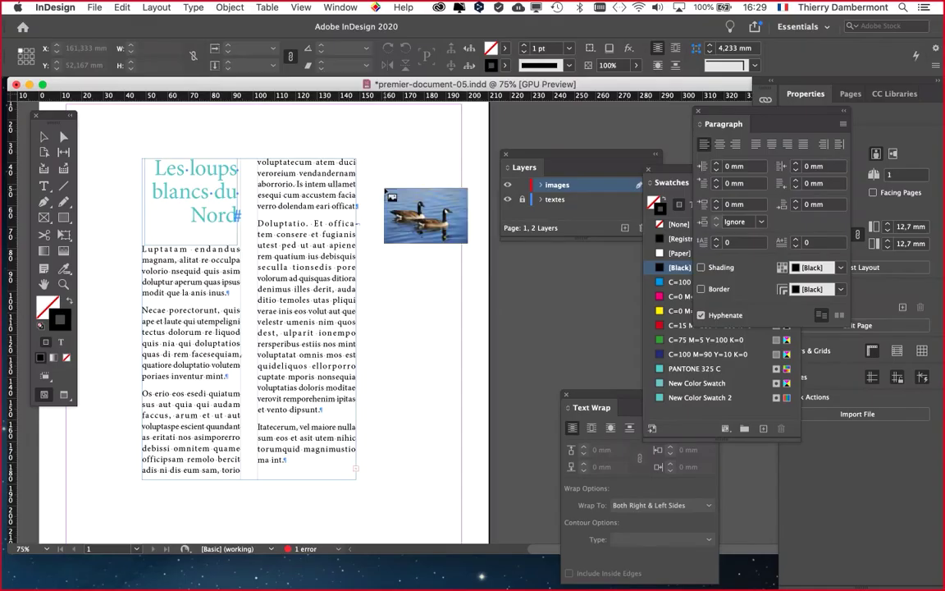
left_click_drag(426, 215, 399, 273)
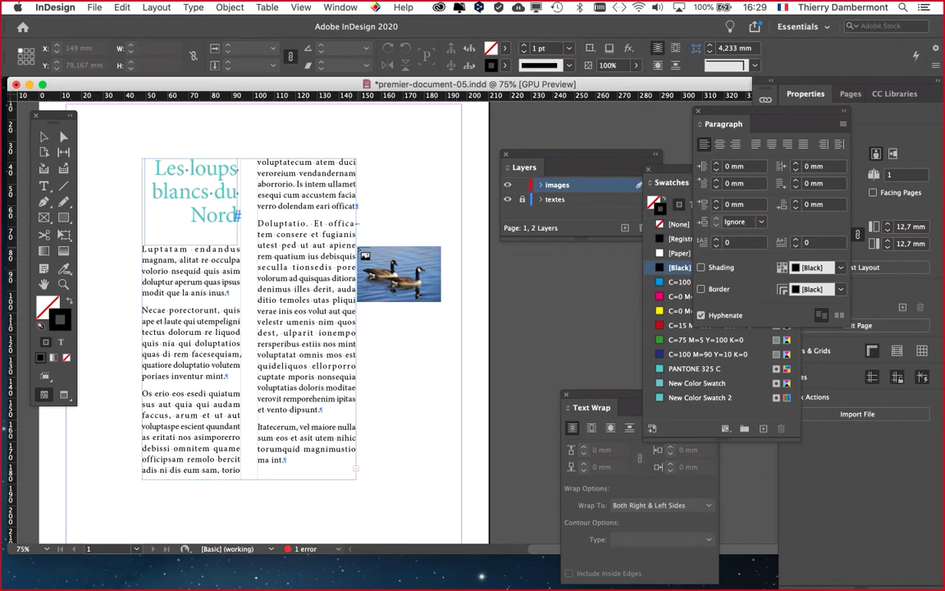
left_click(154, 130)
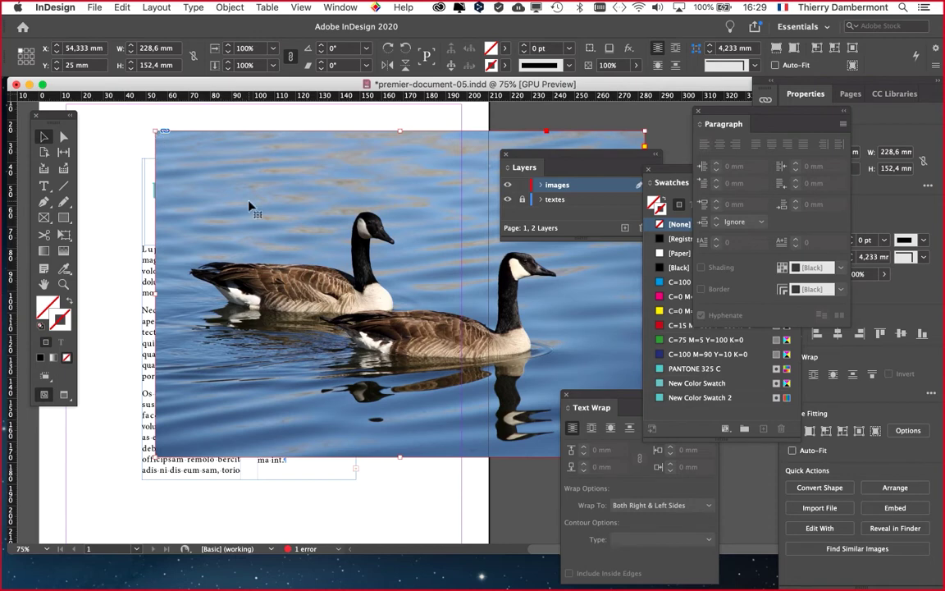
left_click(400, 289, "alt+super")
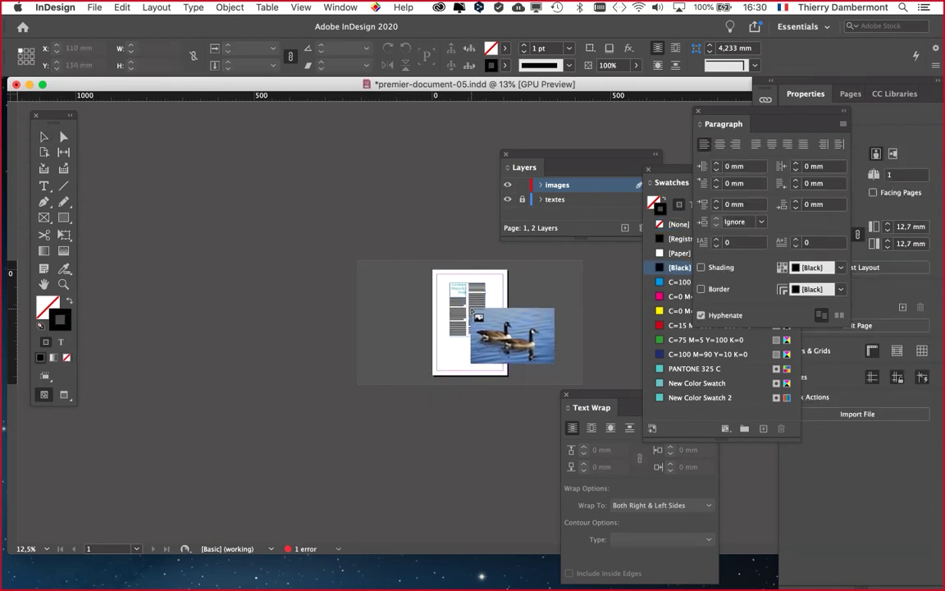
Undo the oversized placement and draw the geese photo in a smaller 86.868 × 57.912 mm frame.
key("super+z")
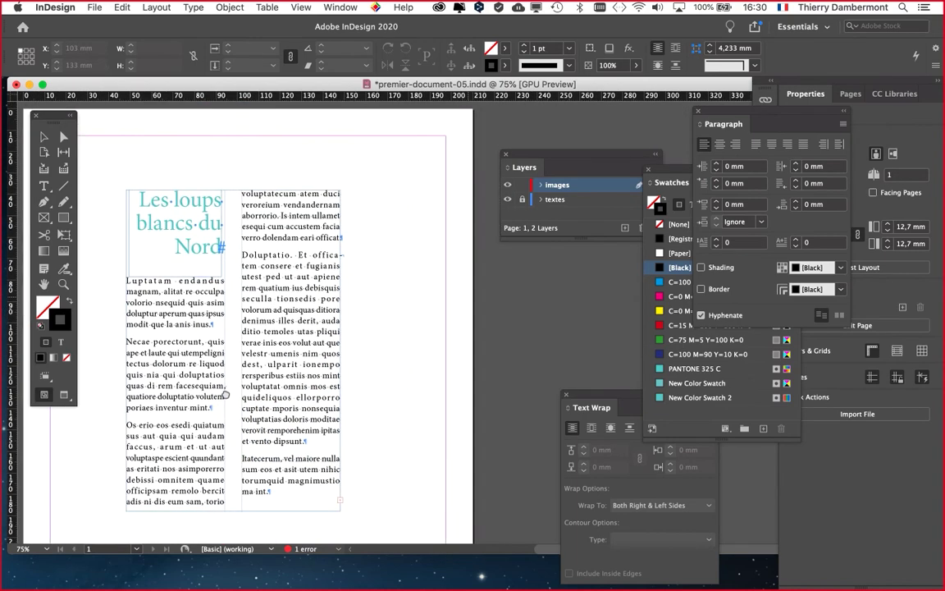
left_click_drag(380, 249, 373, 247)
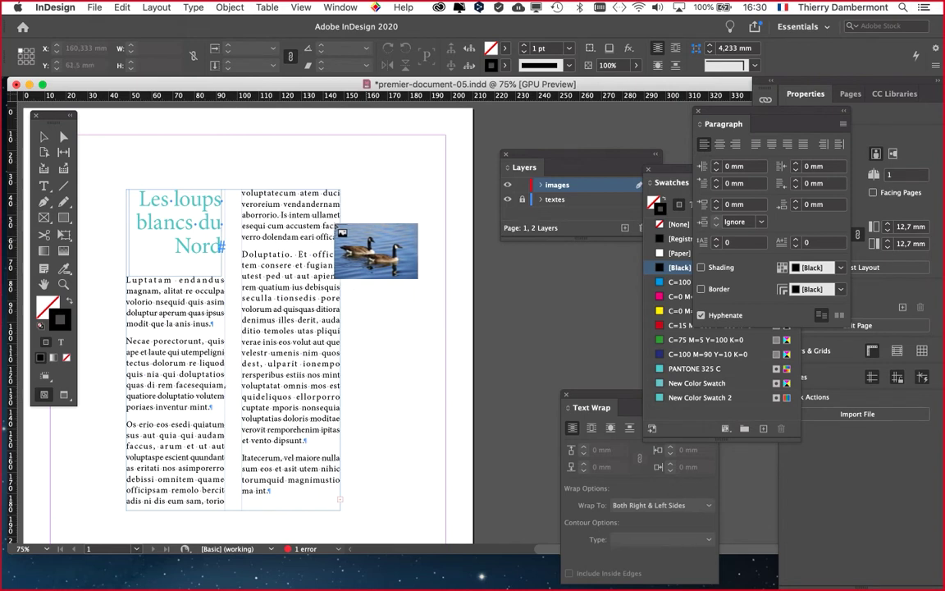
left_click_drag(249, 157, 434, 283)
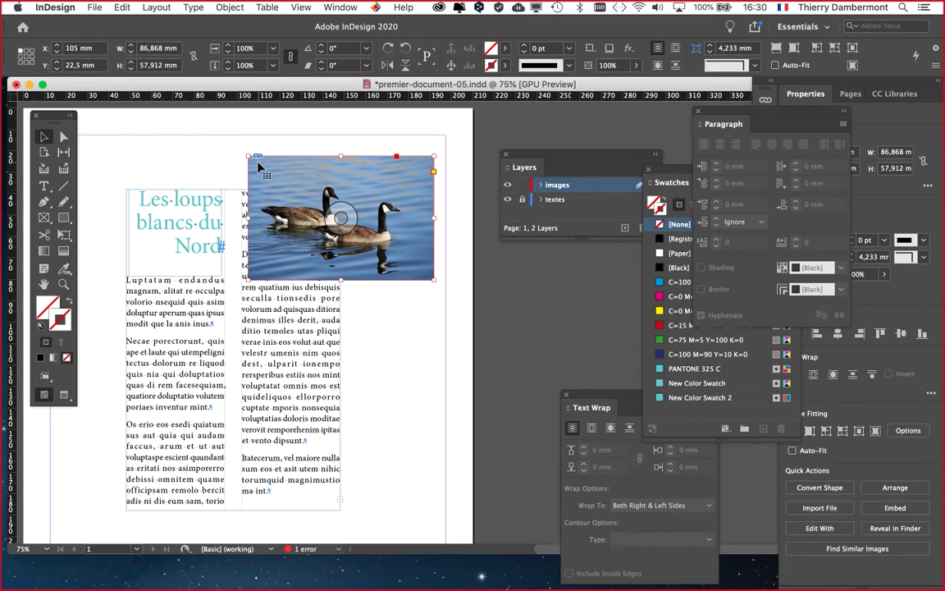
Move the geese photo down-left over the text columns and choose Save As.
left_click_drag(300, 184, 291, 215)
scroll(246, 328, "left", 3)
left_click_drag(345, 146, 270, 223)
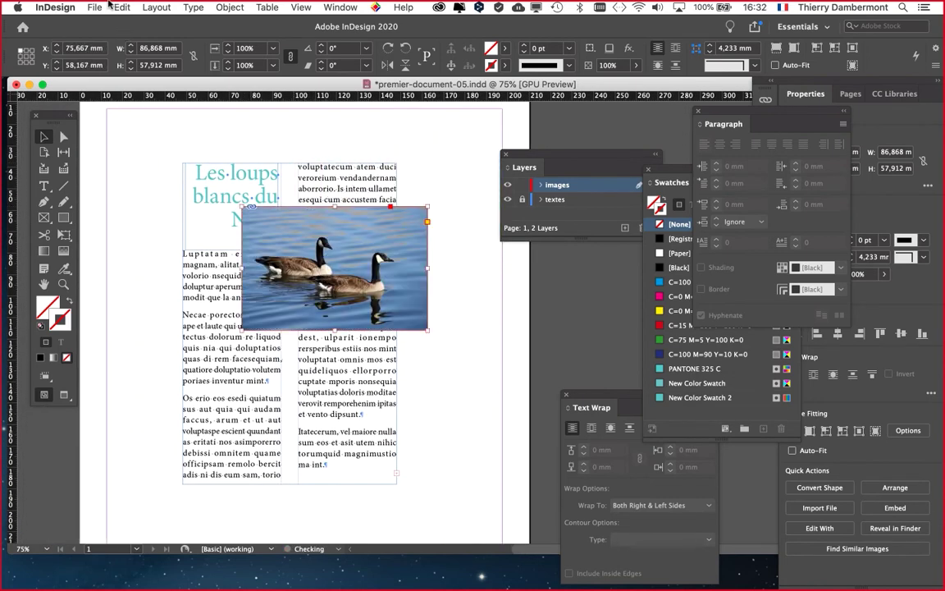
left_click(94, 7)
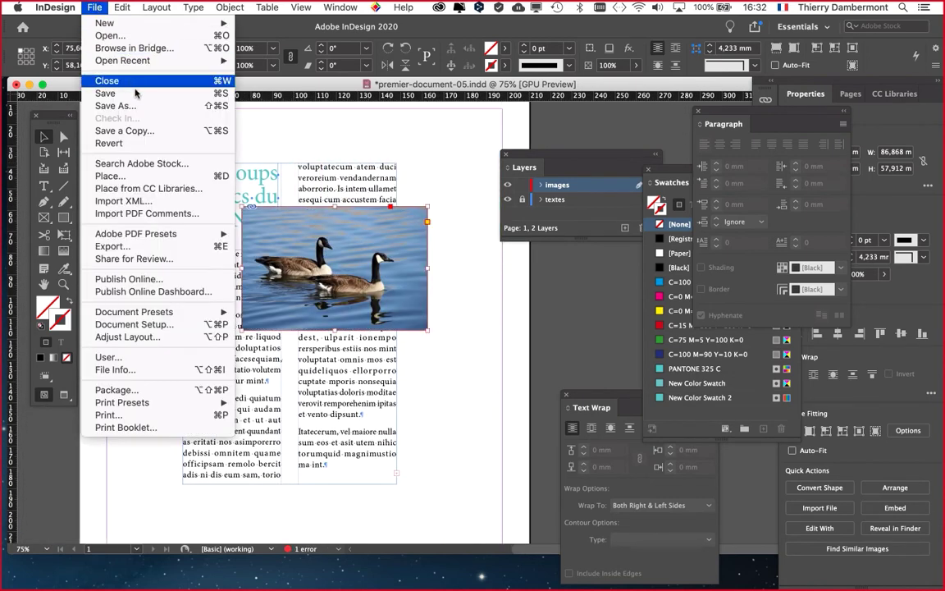
left_click(115, 106)
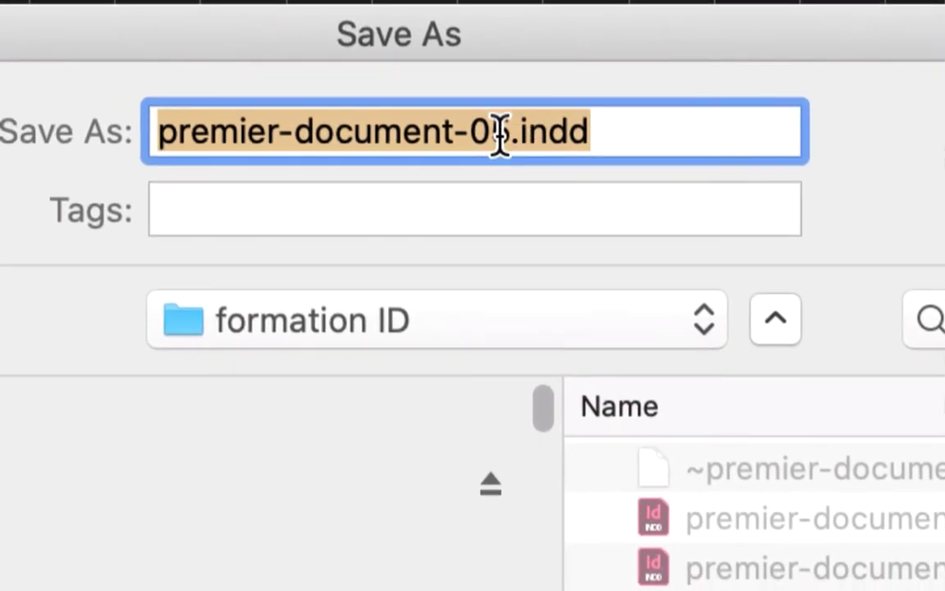
Save the document as premier-document-06.indd.
left_click(500, 138)
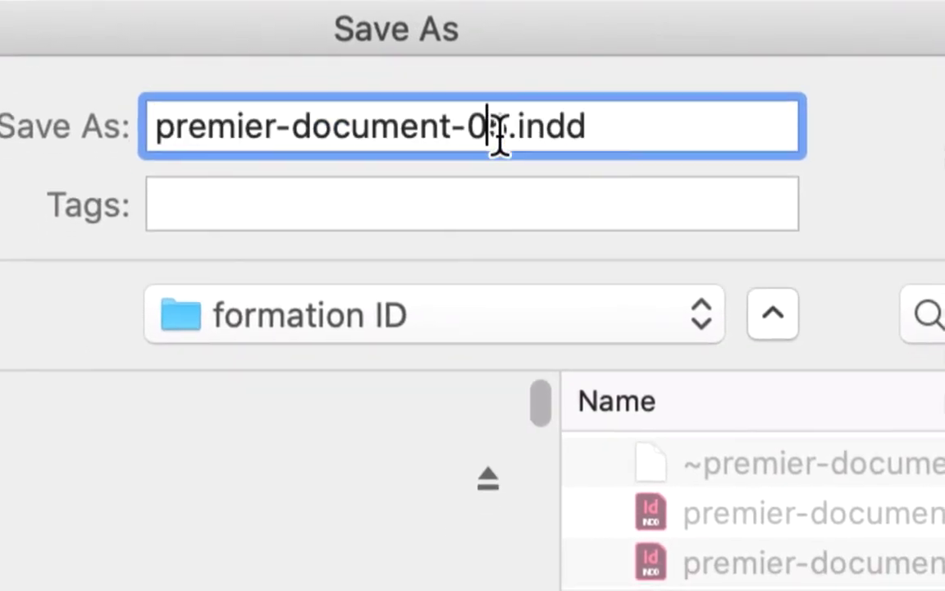
left_click_drag(509, 138, 498, 143)
type("6")
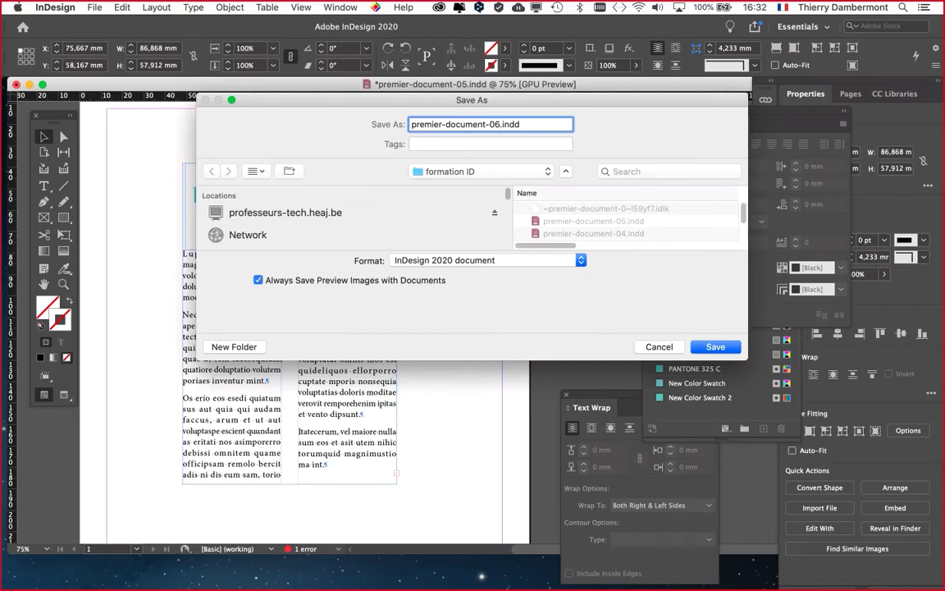
key("Return")
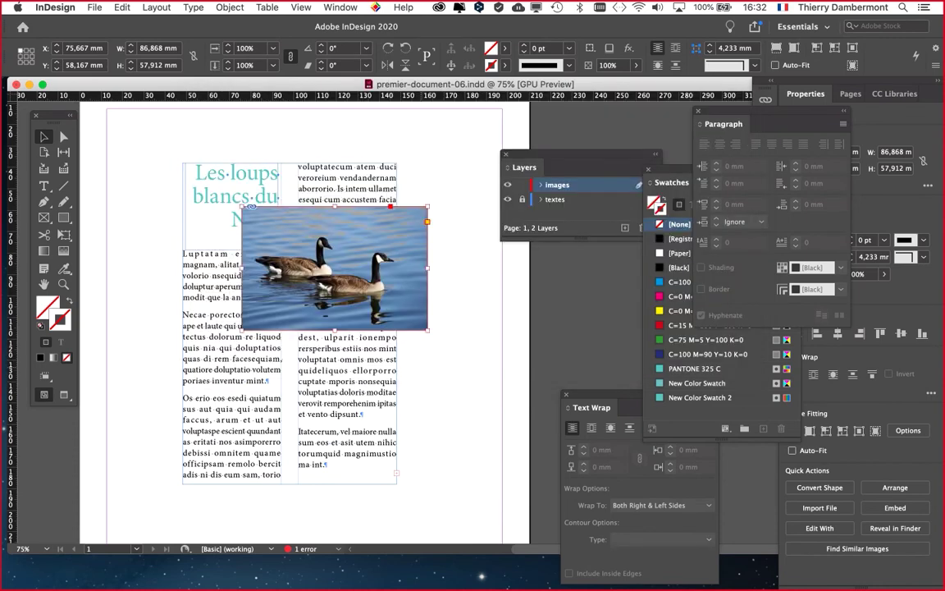
left_click(94, 7)
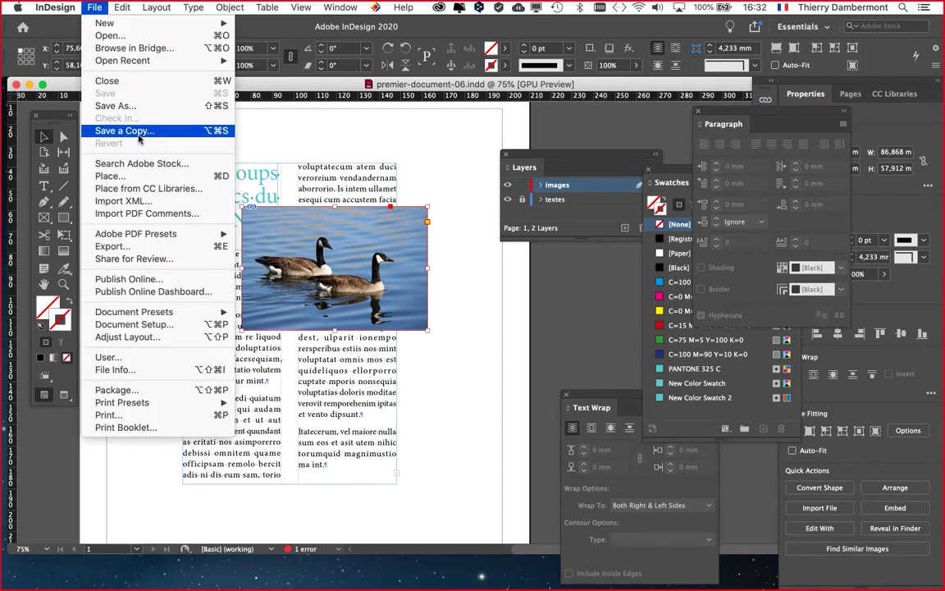
Move the geese photo to X 85 mm, Y 81.088 mm, straddling the column gutter, without reverting.
left_click(300, 238)
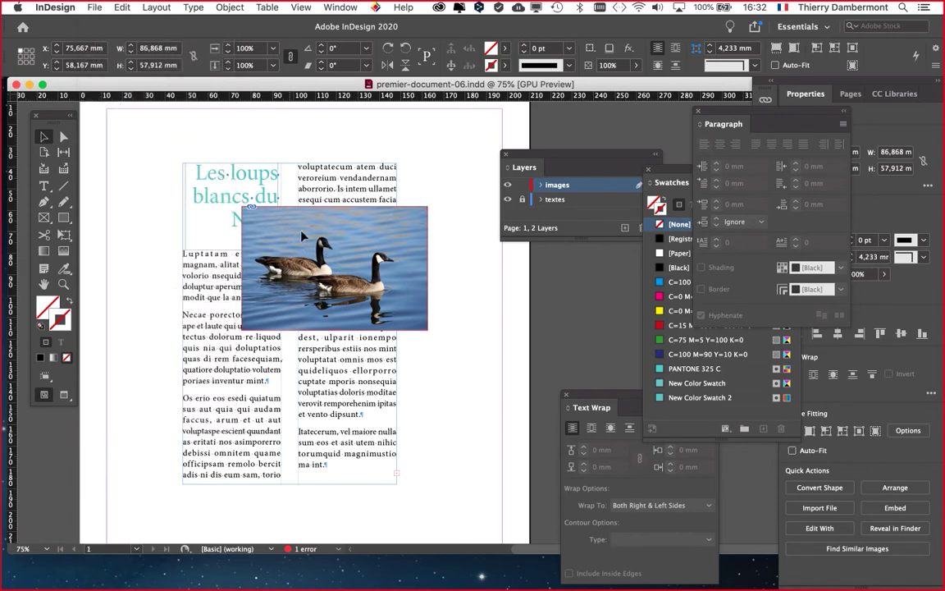
left_click_drag(300, 237, 374, 258)
left_click(94, 7)
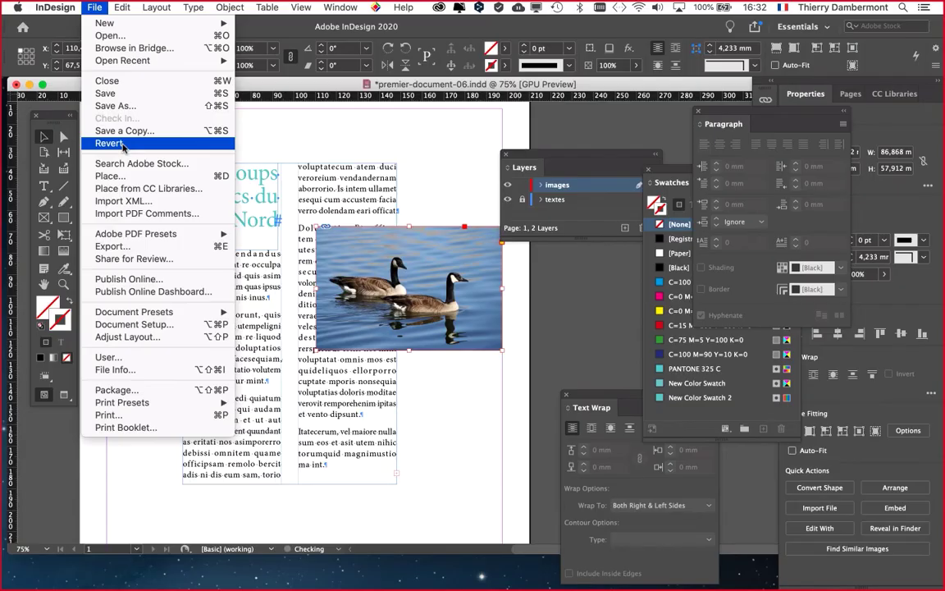
left_click(408, 255)
left_click_drag(408, 254, 356, 282)
Settle the geese photo over the upper right text column, moving the Layers and Text Wrap panels nearer.
left_click_drag(530, 156, 544, 113)
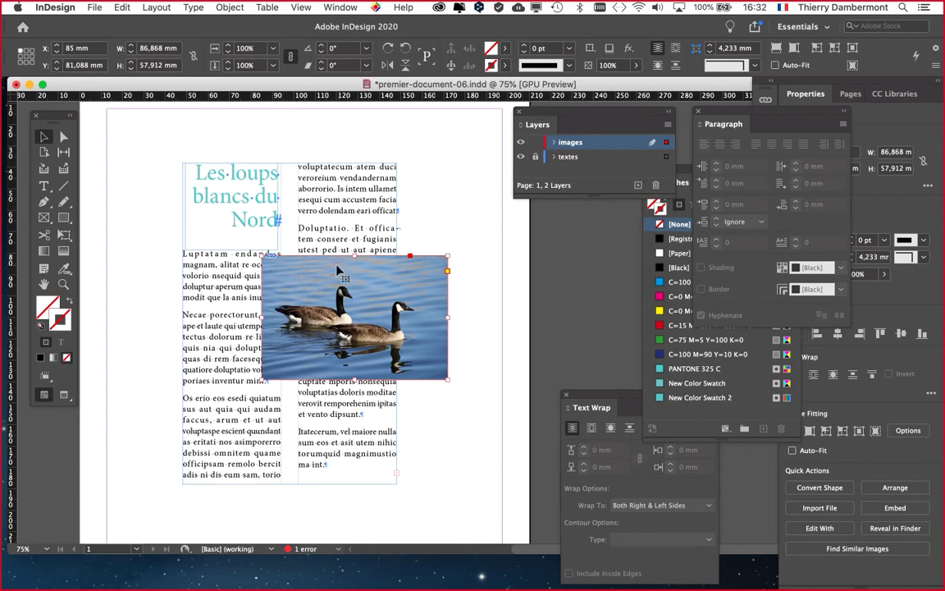
left_click_drag(332, 285, 382, 201)
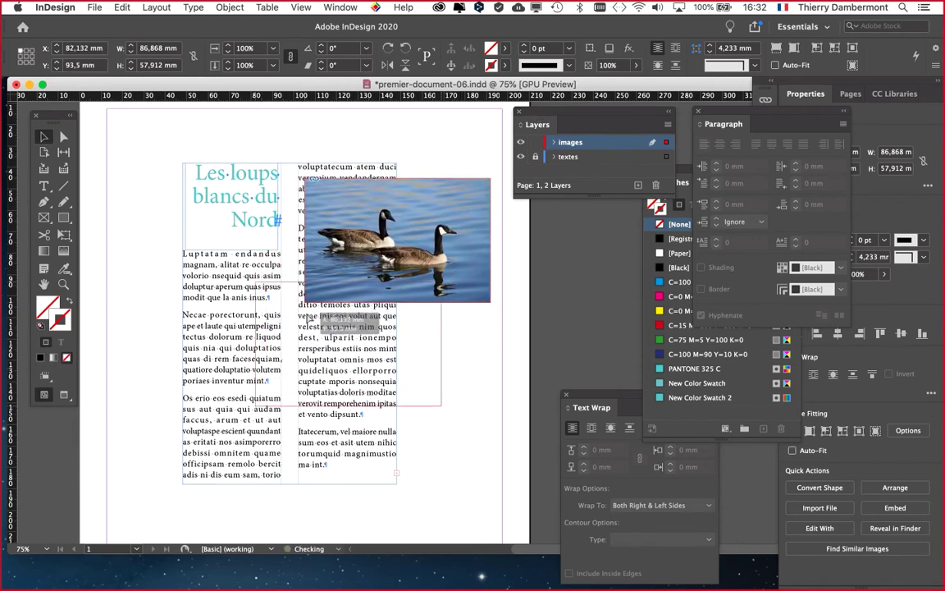
left_click_drag(355, 233, 299, 322)
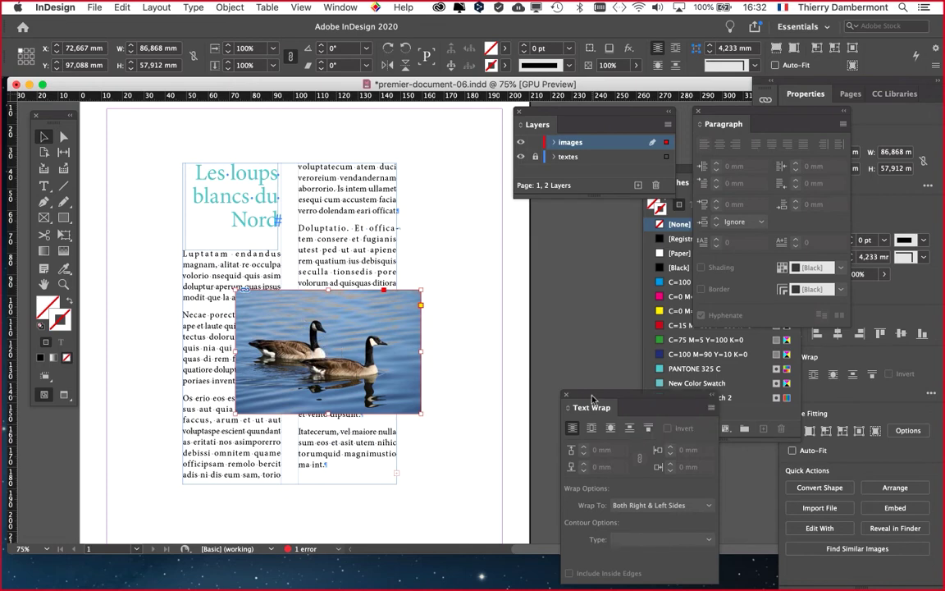
left_click_drag(294, 311, 380, 241)
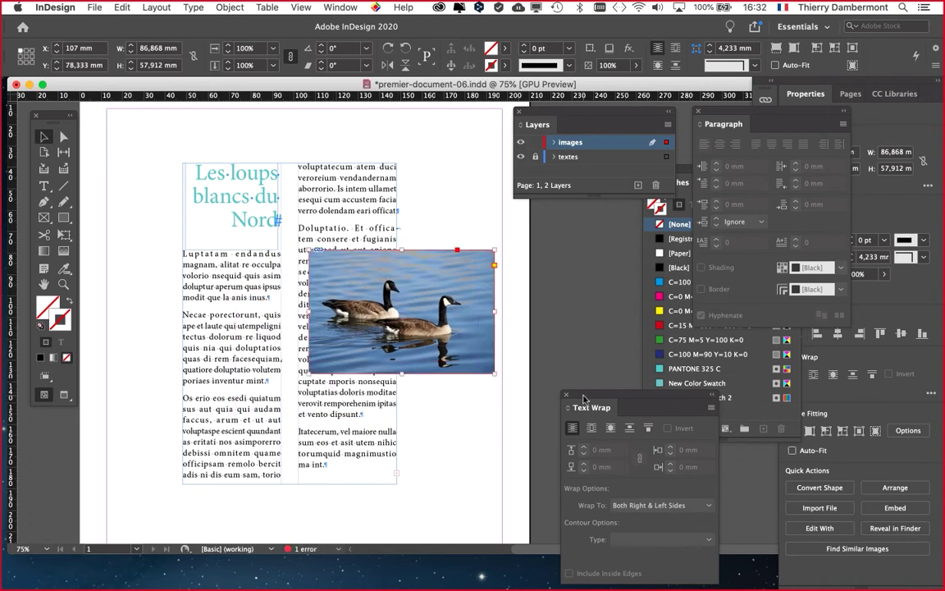
left_click_drag(593, 411, 550, 243)
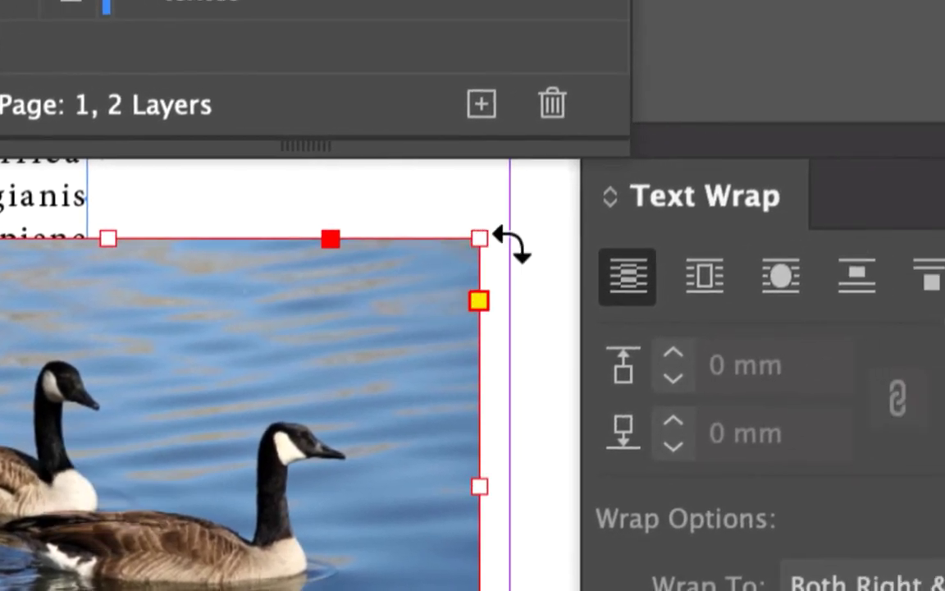
left_click(835, 219)
left_click(419, 255)
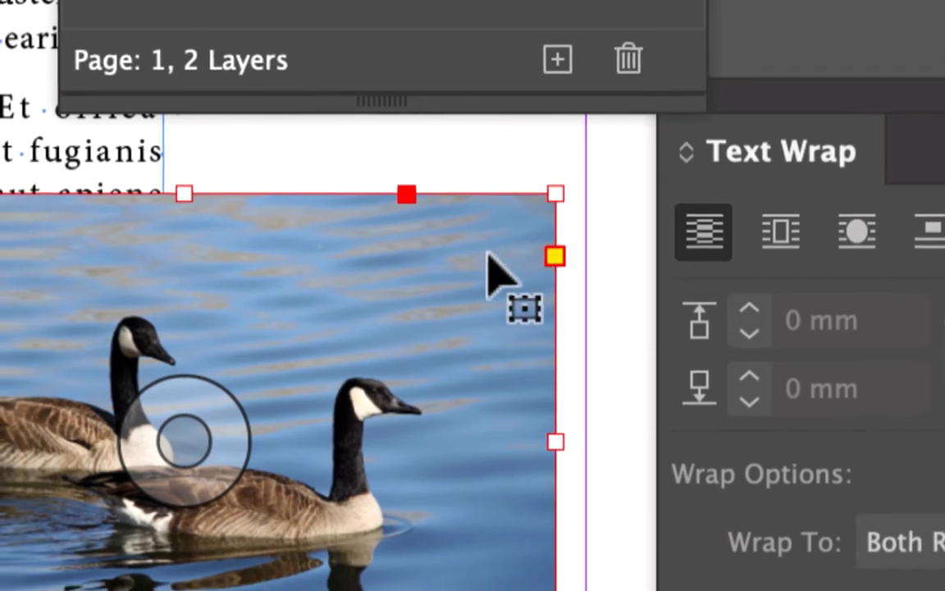
key("a")
left_click(454, 256)
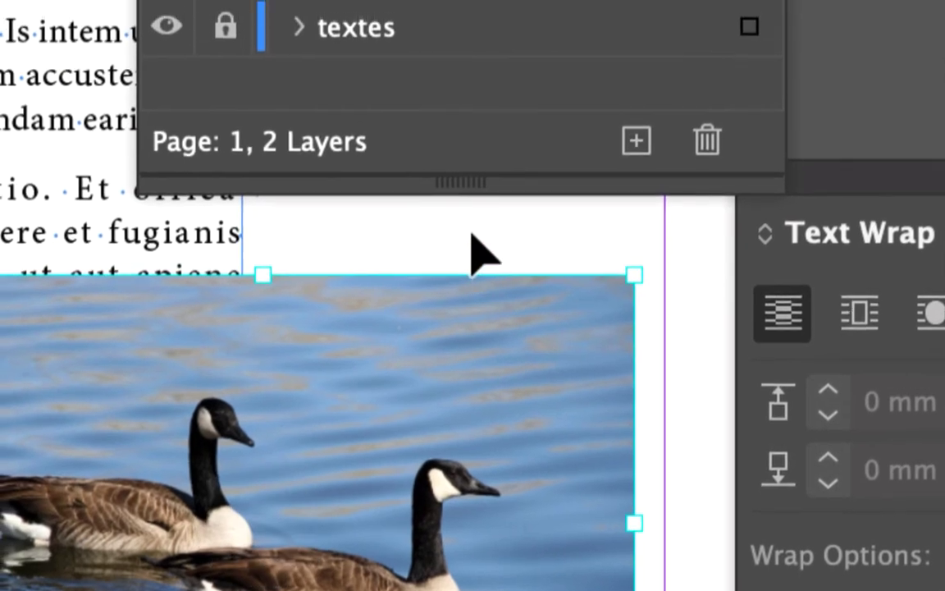
left_click(393, 151)
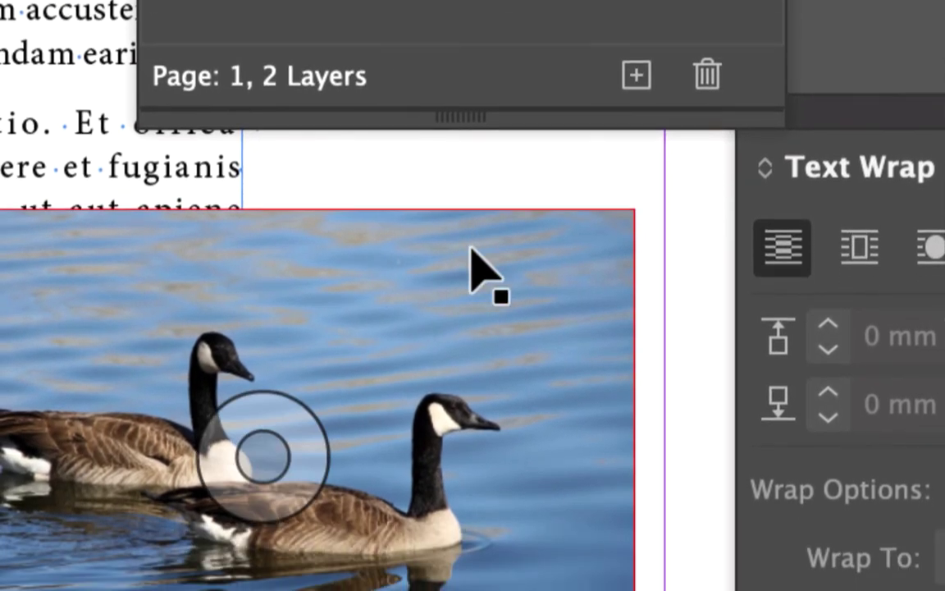
left_click(470, 316)
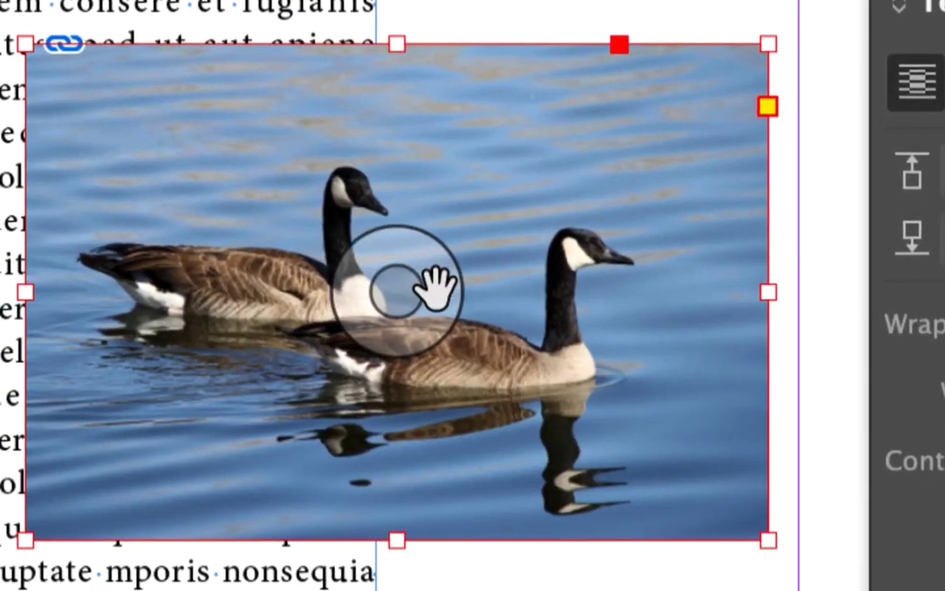
Try sliding the geese picture left inside its frame, then undo and zoom back in.
left_click(435, 283)
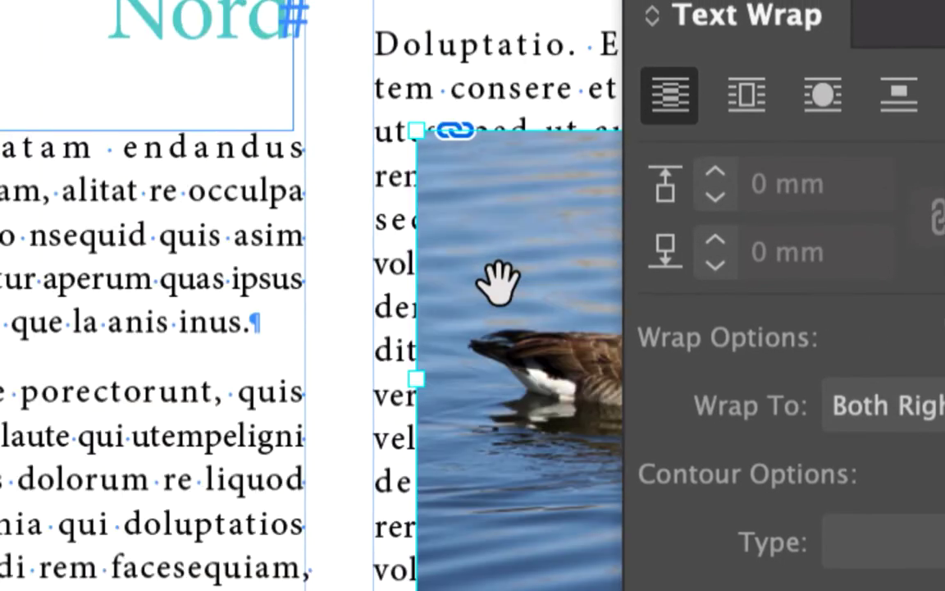
left_click_drag(498, 283, 76, 296)
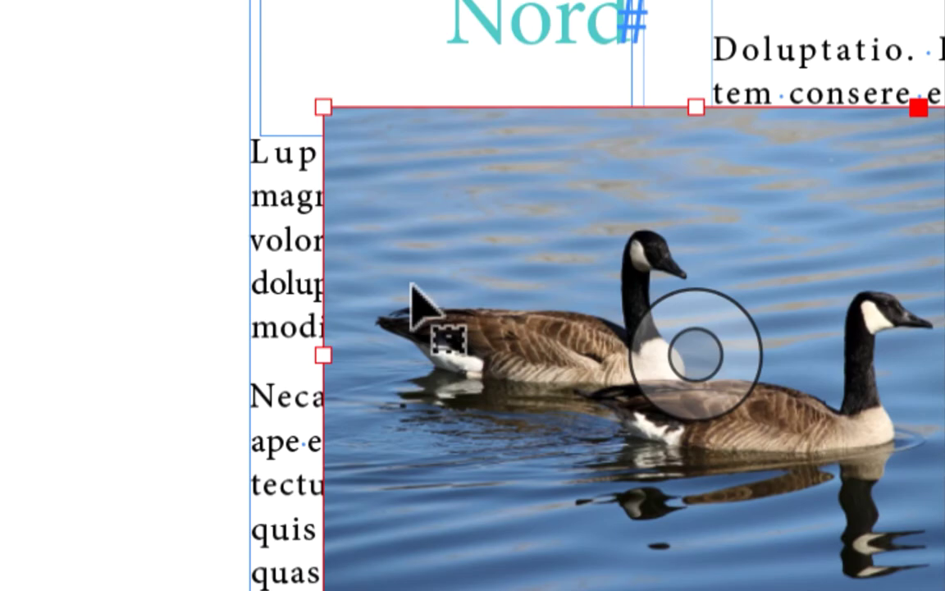
key("ctrl+z")
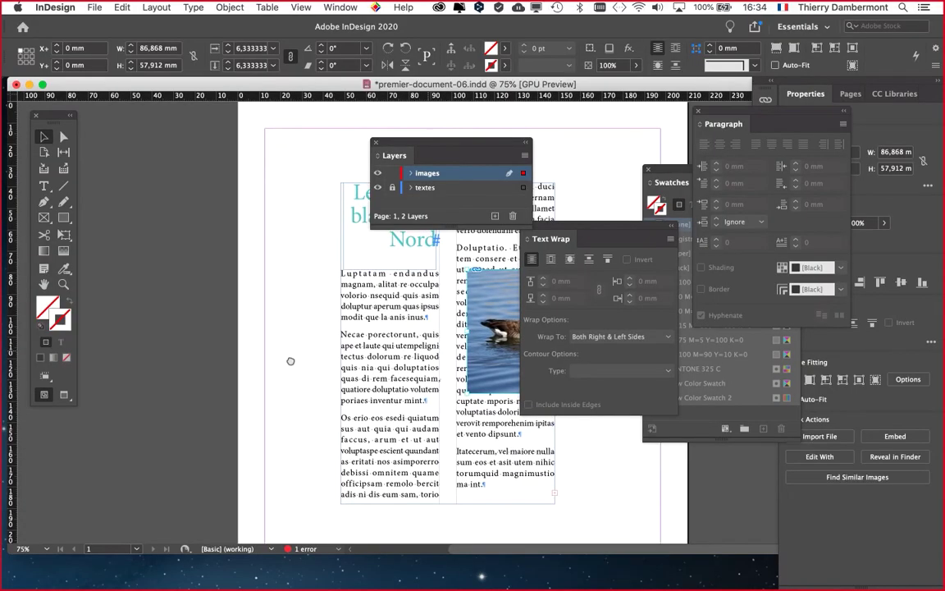
key("ctrl+equal")
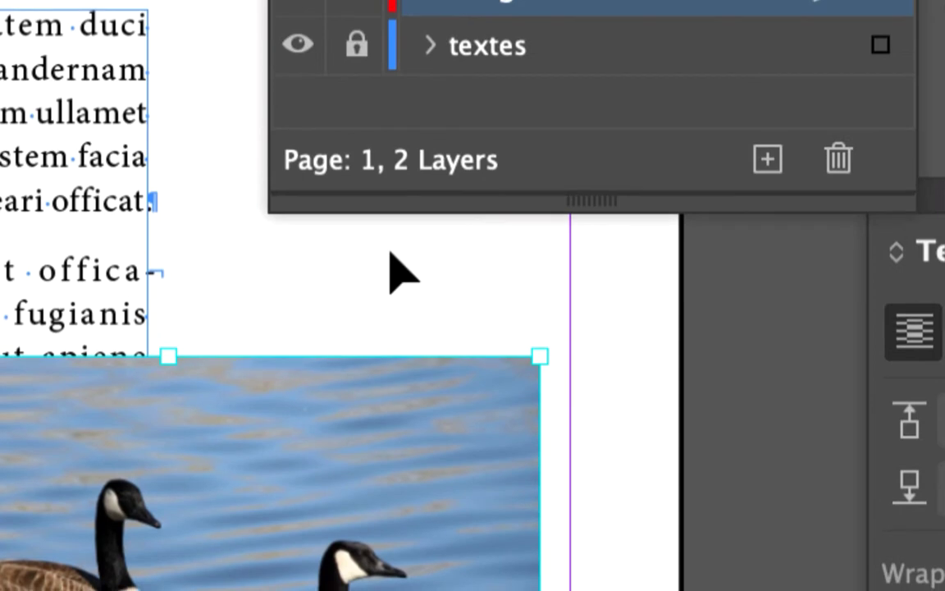
Reselect the geese photo frame and then the picture inside it.
left_click(391, 253)
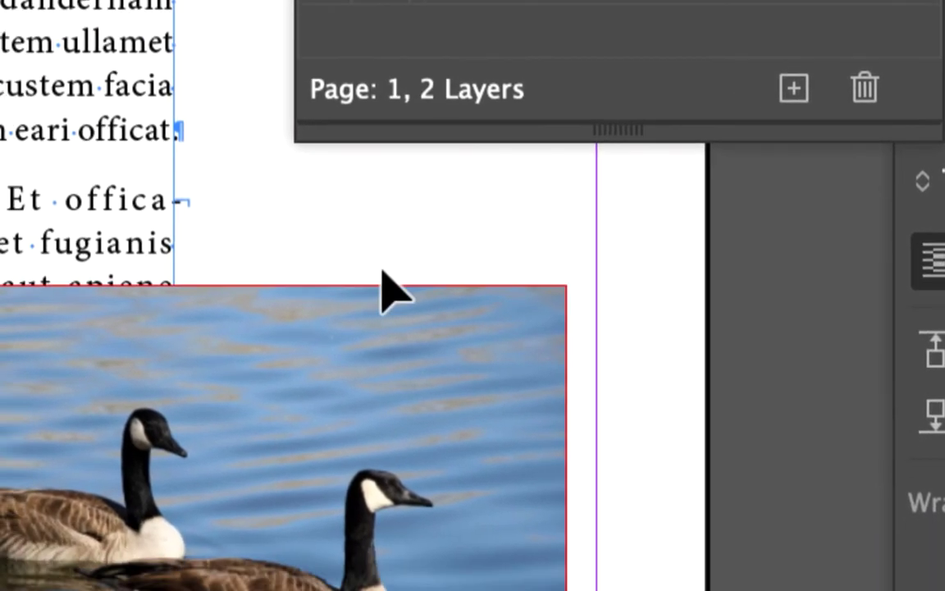
left_click(341, 359)
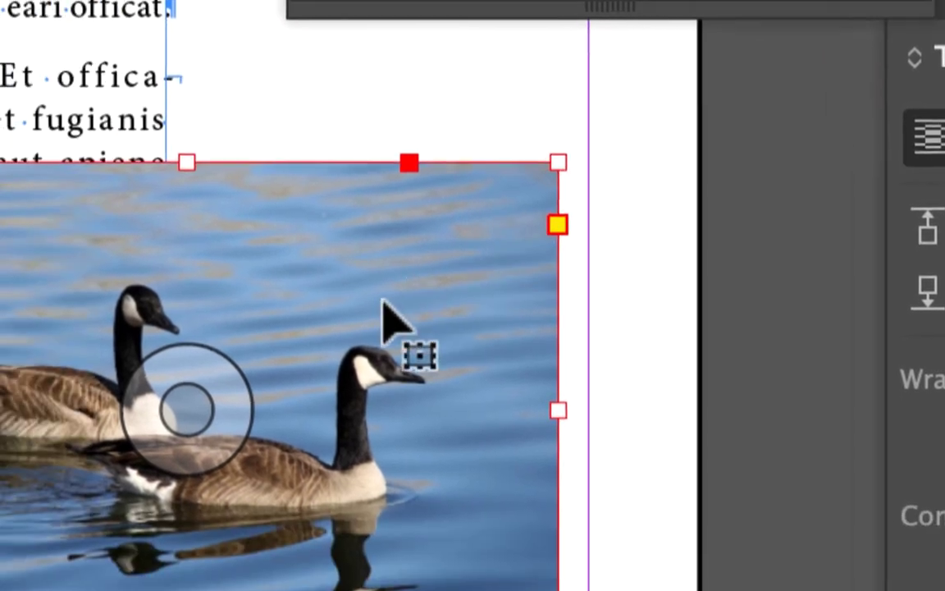
key("space")
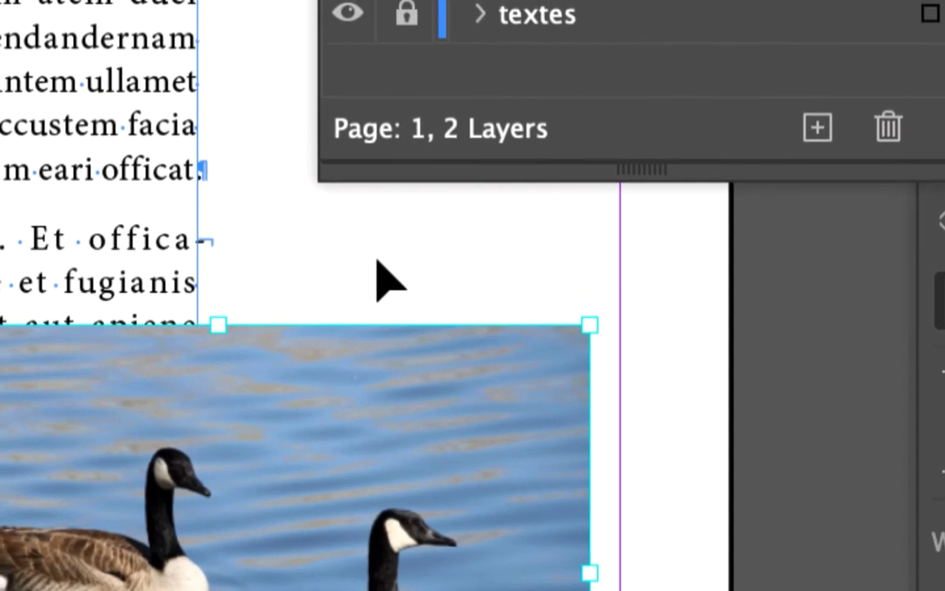
left_click(321, 115)
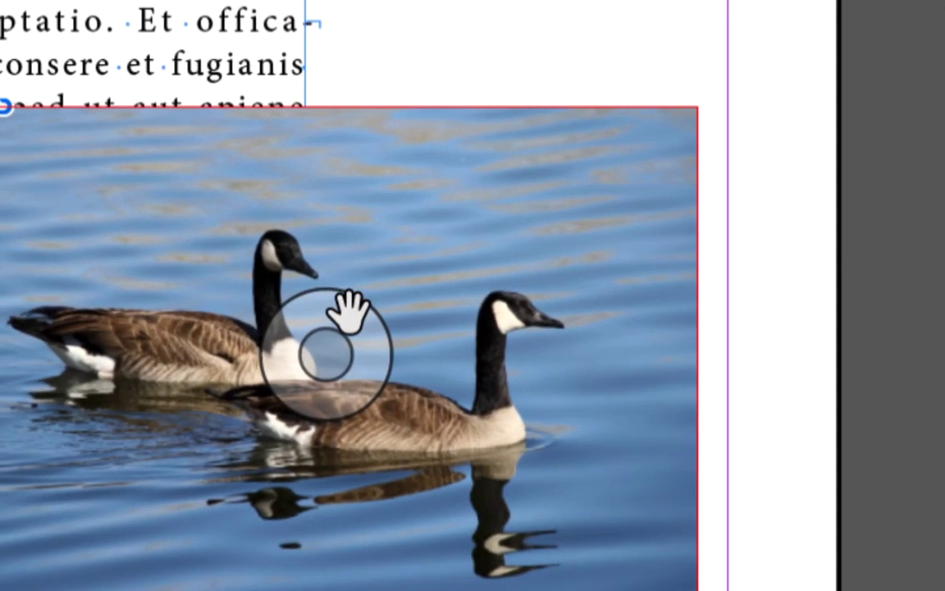
left_click(241, 529)
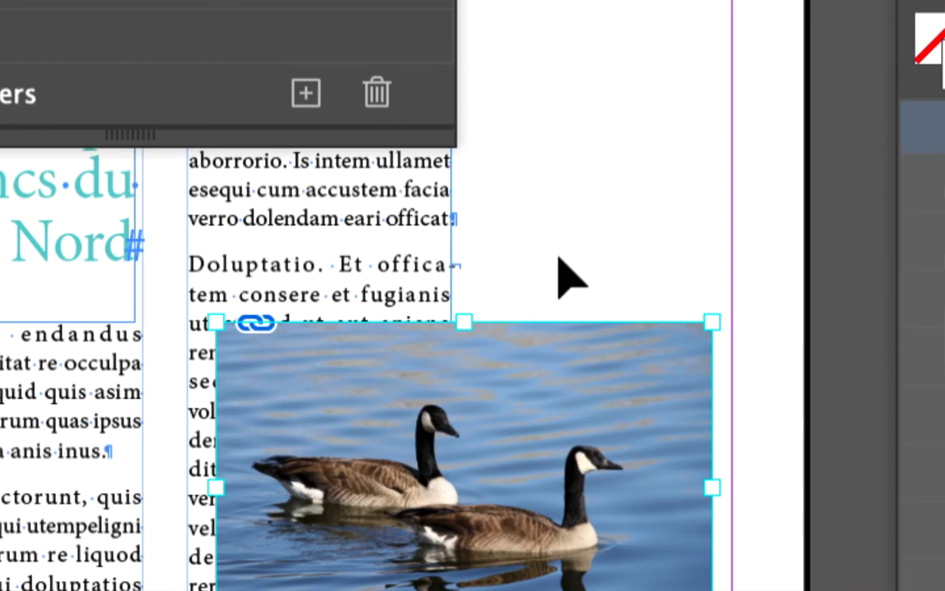
Wrap the column text around the goose photo's bounding box with a 3 mm offset.
left_click(558, 262)
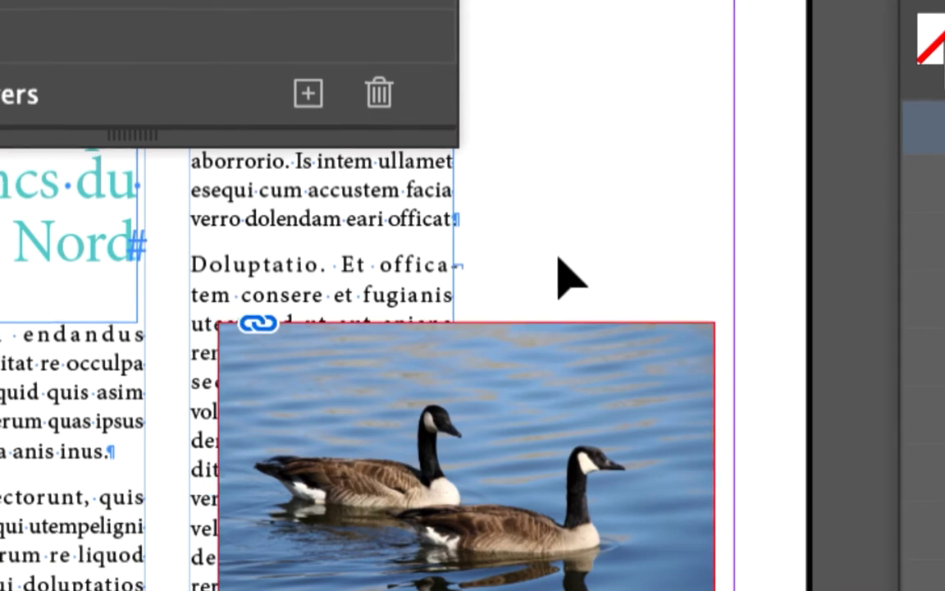
left_click(566, 287)
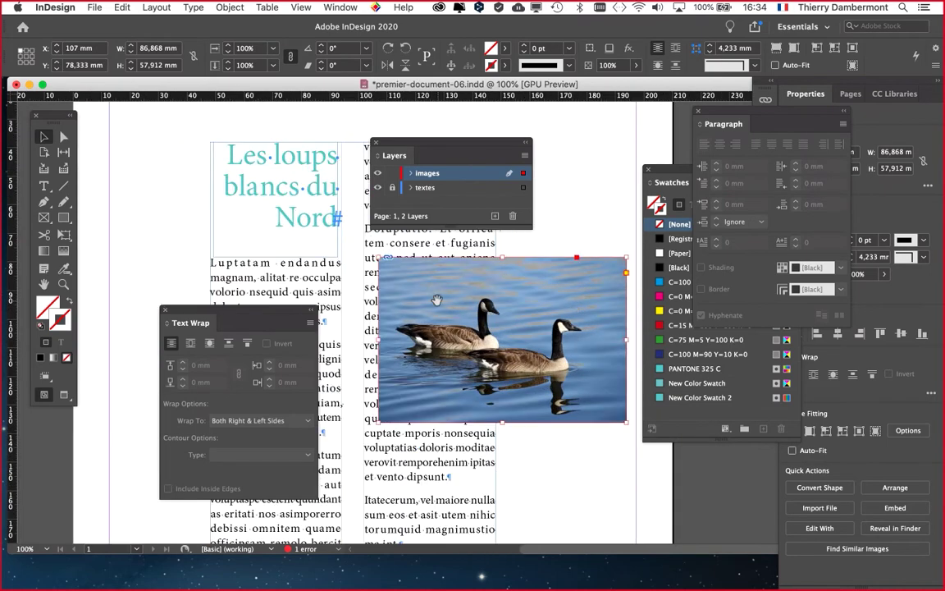
scroll(534, 310, "right", 10)
scroll(534, 310, "down", 5)
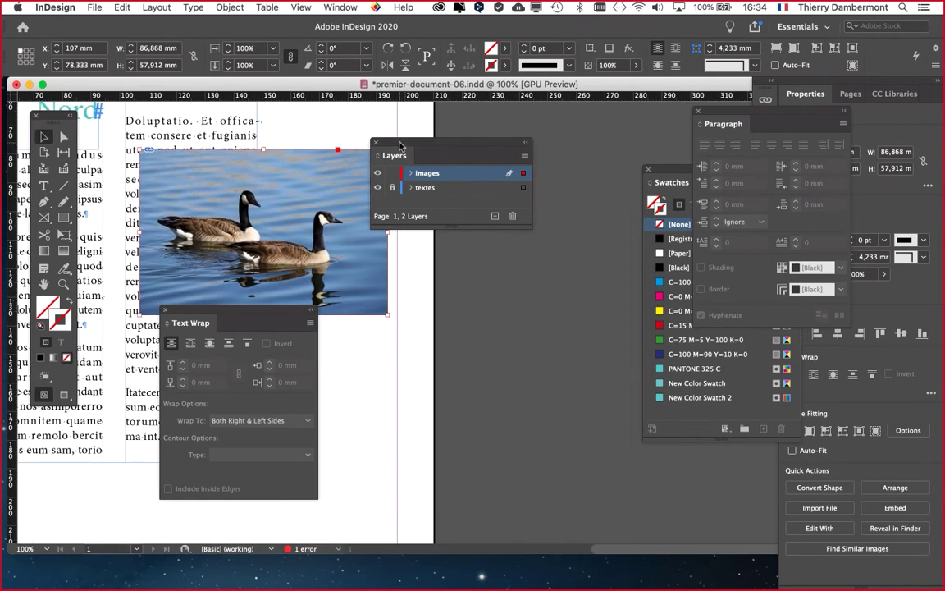
left_click_drag(400, 146, 466, 440)
left_click_drag(213, 316, 467, 168)
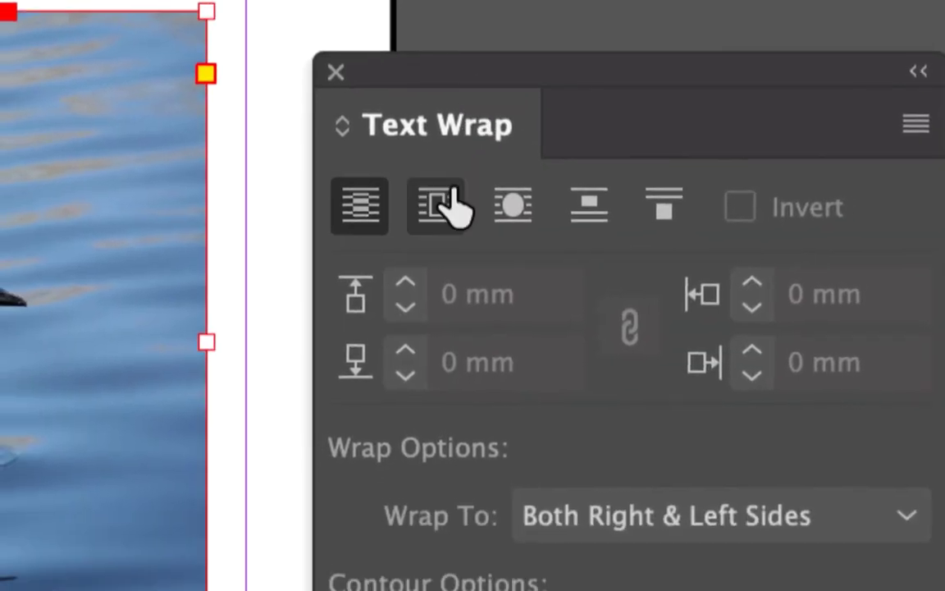
left_click(447, 201)
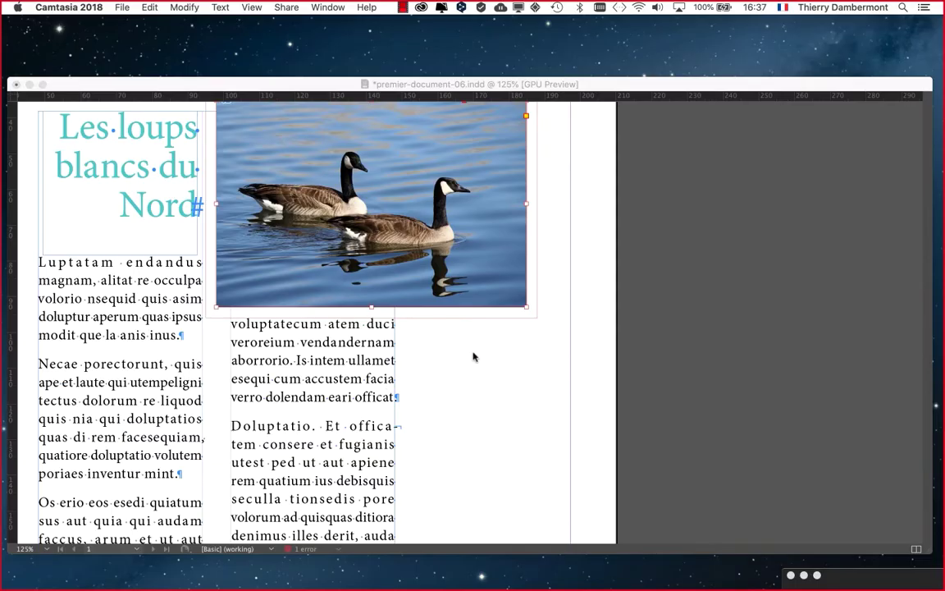
scroll(473, 357, "up", 2)
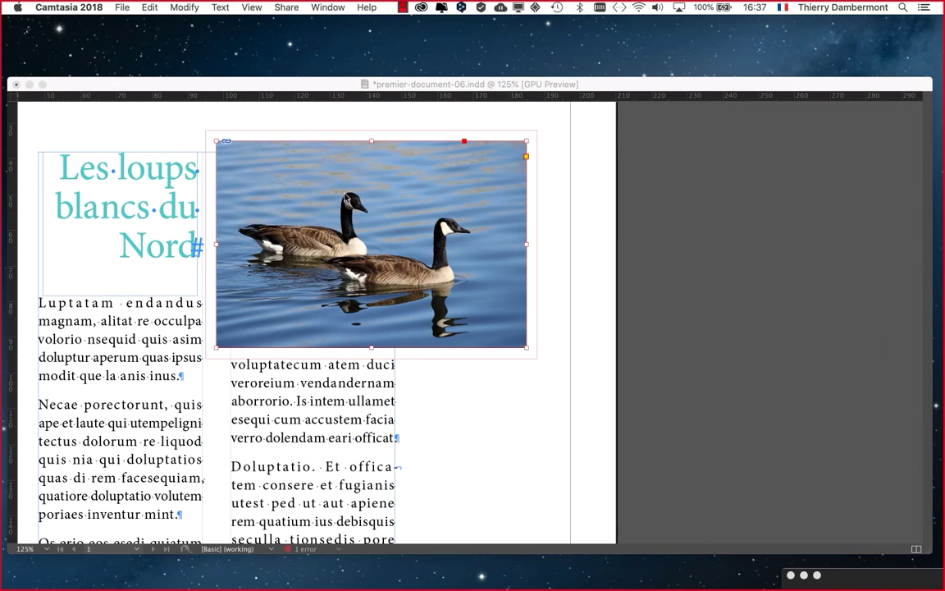
Crop the goose photo's top, right and bottom edges to 79.4 × 41.7 mm.
left_click(124, 83)
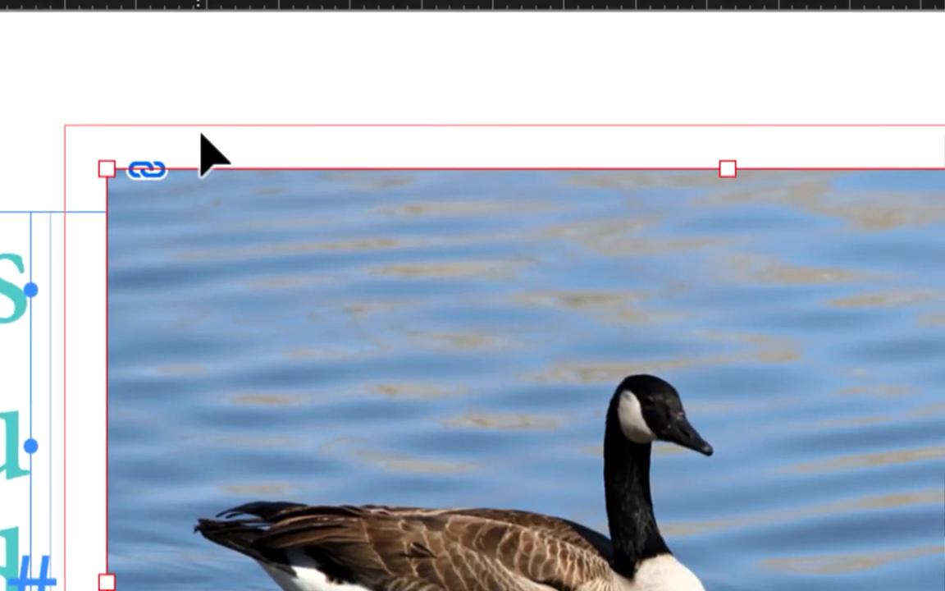
left_click(215, 113)
left_click(216, 199)
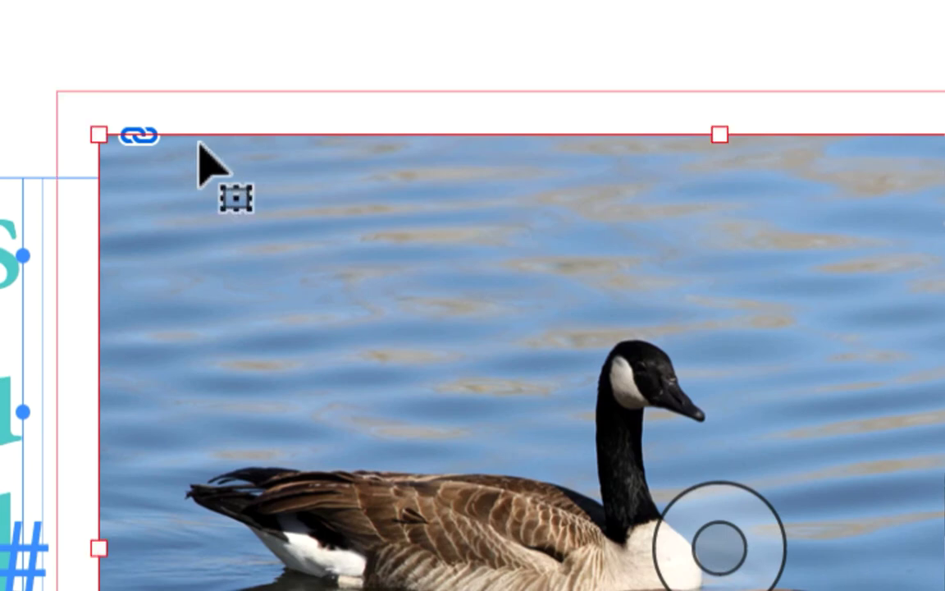
left_click_drag(101, 137, 111, 245)
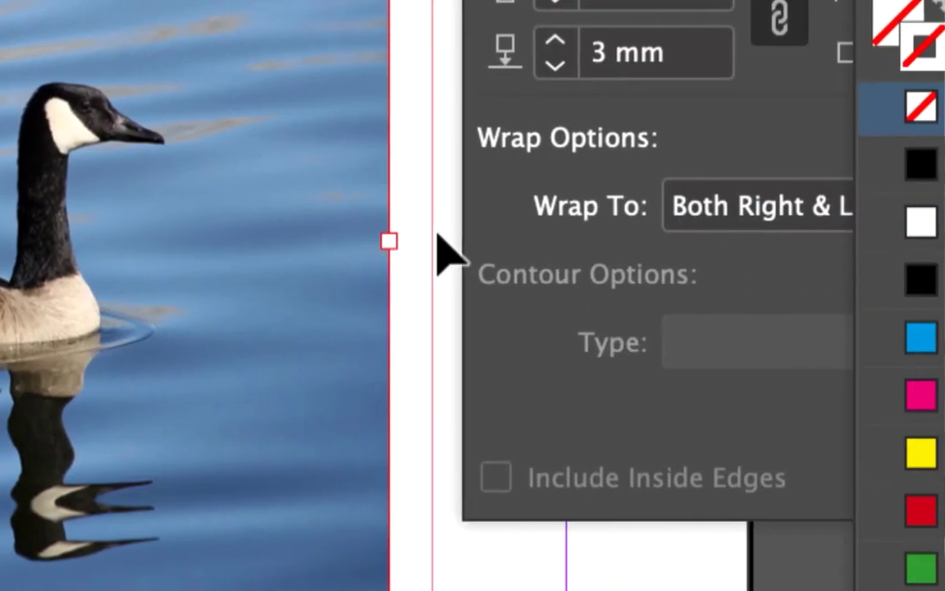
left_click_drag(389, 240, 284, 248)
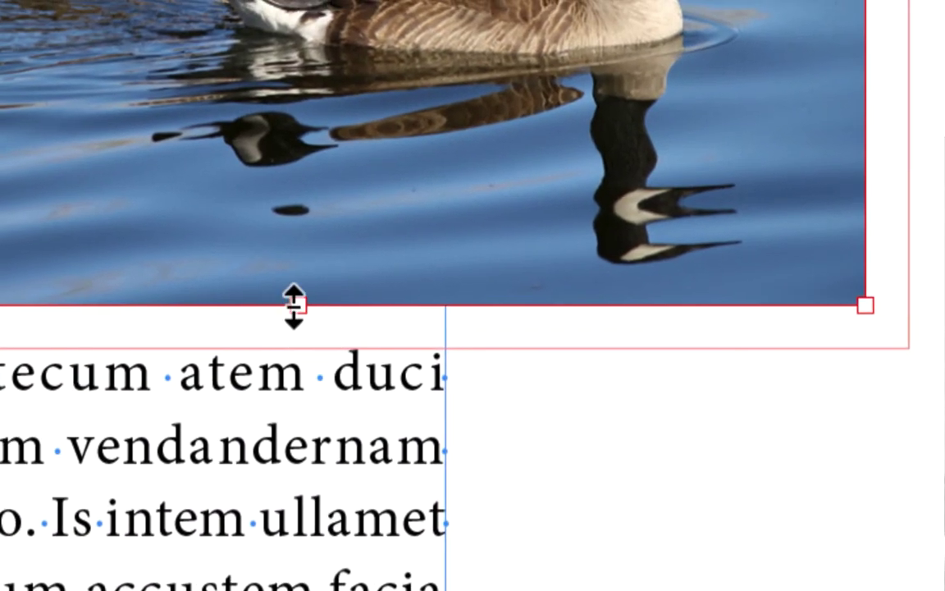
left_click_drag(293, 307, 293, 214)
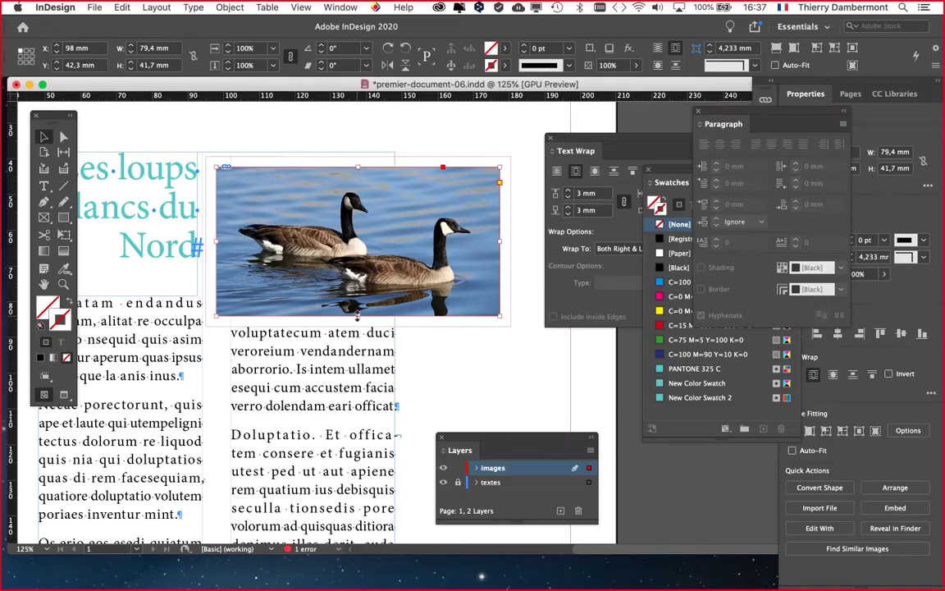
Crop the goose photo from the left to about 58.4 mm wide.
left_click(358, 173)
left_click_drag(215, 245, 234, 245)
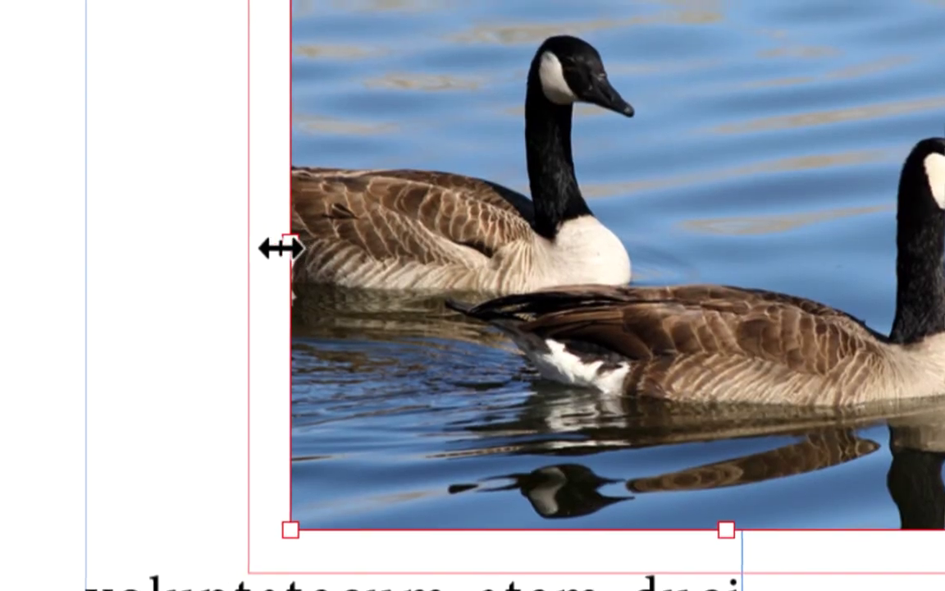
left_click_drag(279, 240, 210, 244)
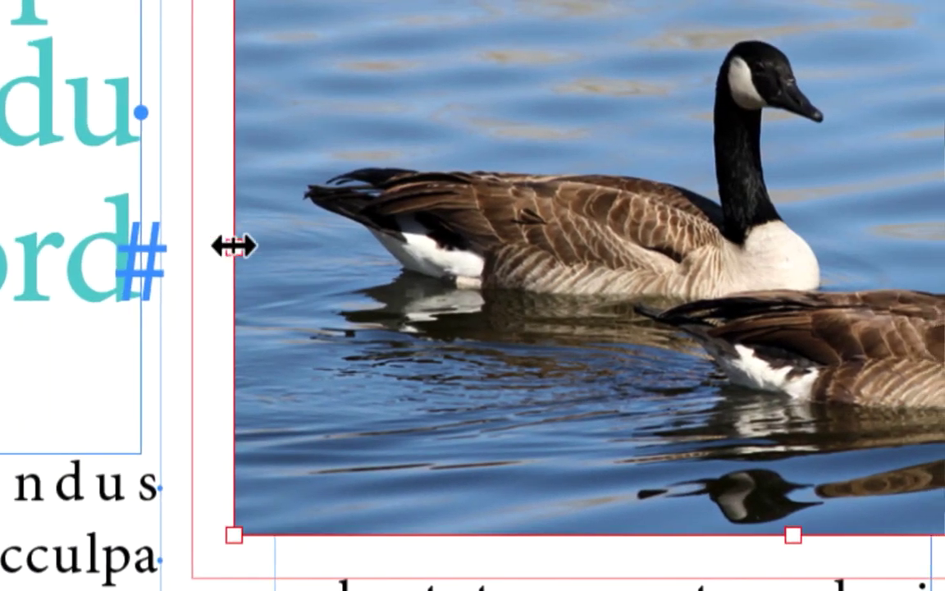
left_click_drag(234, 245, 488, 247)
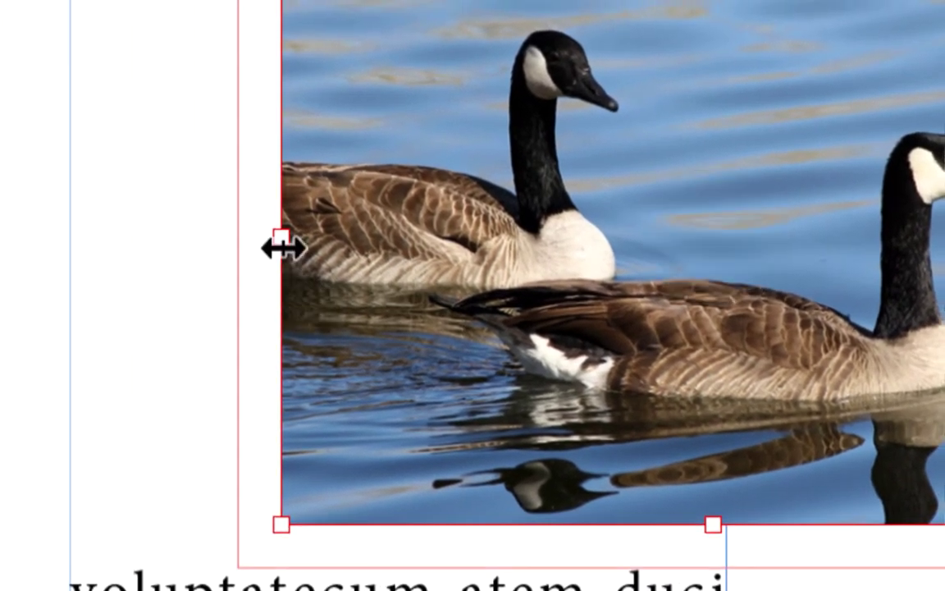
left_click_drag(177, 223, 4, 246)
left_click_drag(244, 251, 203, 251)
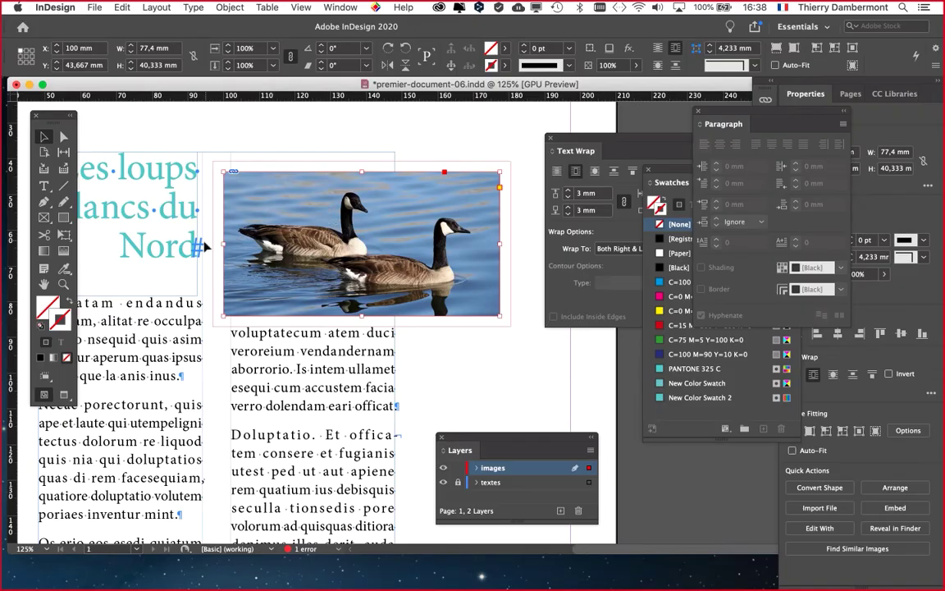
left_click_drag(224, 244, 310, 248)
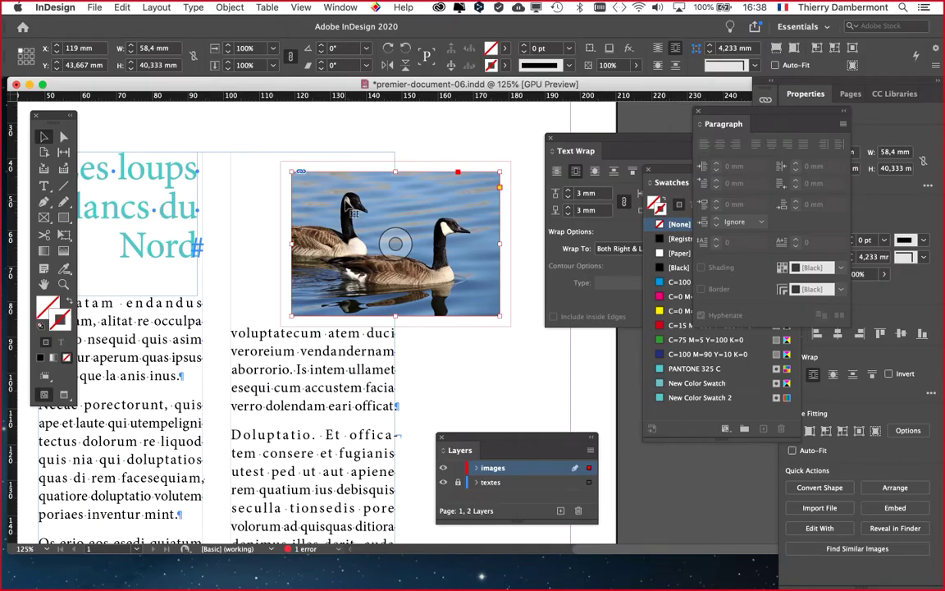
Move the photo frame up and left to X 102, Y 38 mm so text reflows below.
left_click_drag(290, 202, 256, 186)
left_click_drag(304, 231, 305, 203)
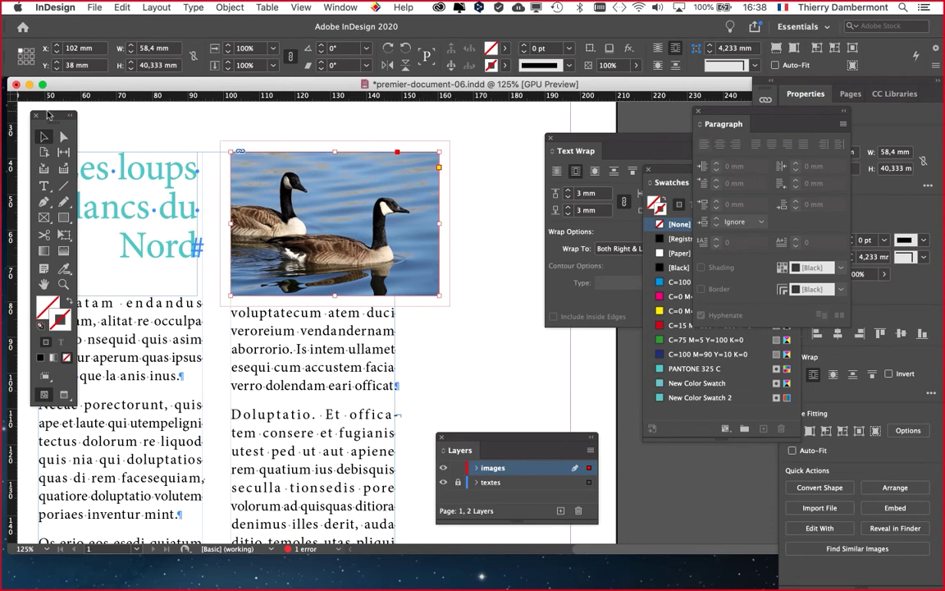
left_click_drag(48, 115, 57, 108)
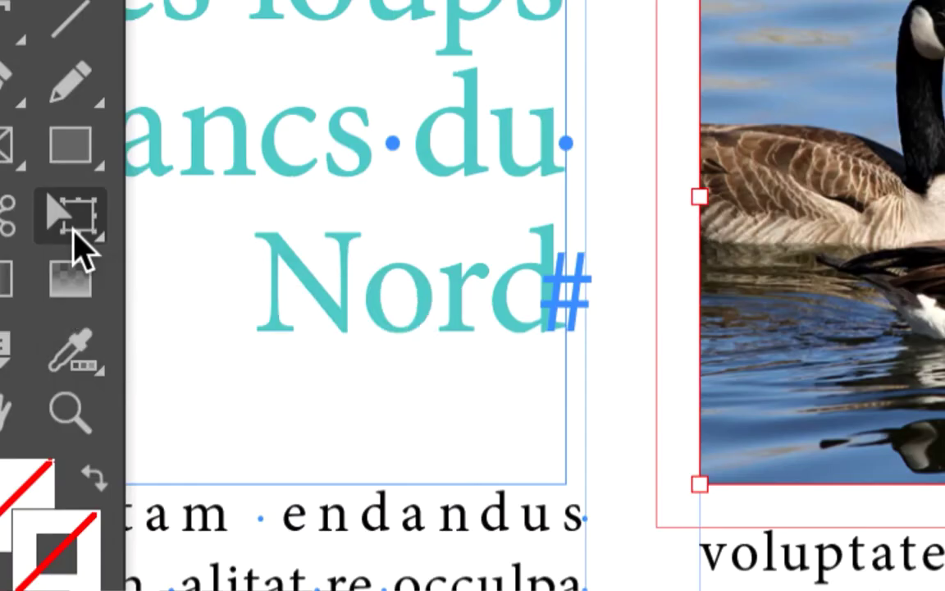
Try reshaping the photo with Free Transform, then undo the distorting resize.
left_click(72, 215)
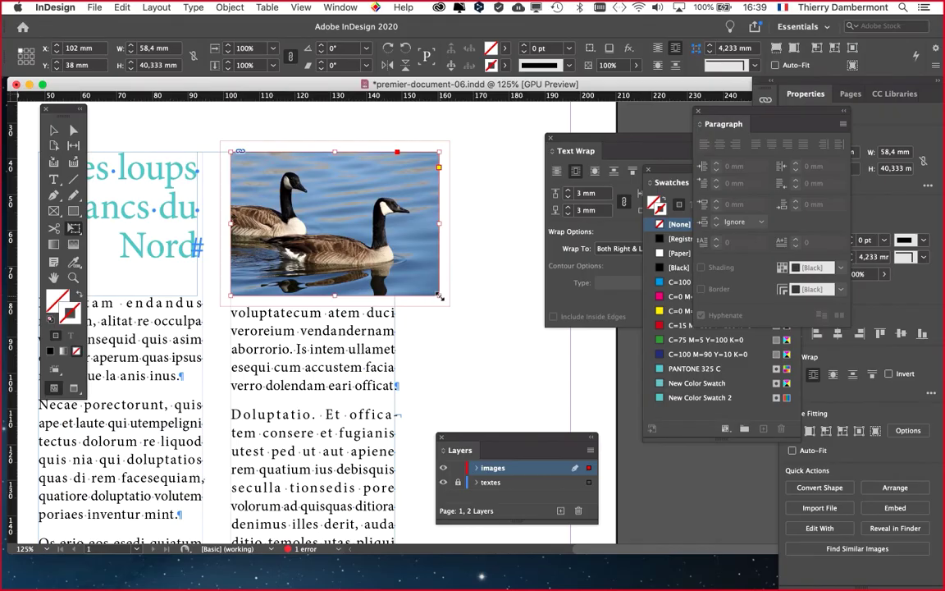
left_click_drag(440, 297, 308, 437)
left_click_drag(395, 375, 408, 398)
mouse_move(399, 414)
left_mouse_down()
mouse_move(495, 343)
mouse_move(506, 323)
mouse_move(450, 334)
mouse_move(469, 332)
mouse_move(389, 404)
left_mouse_up()
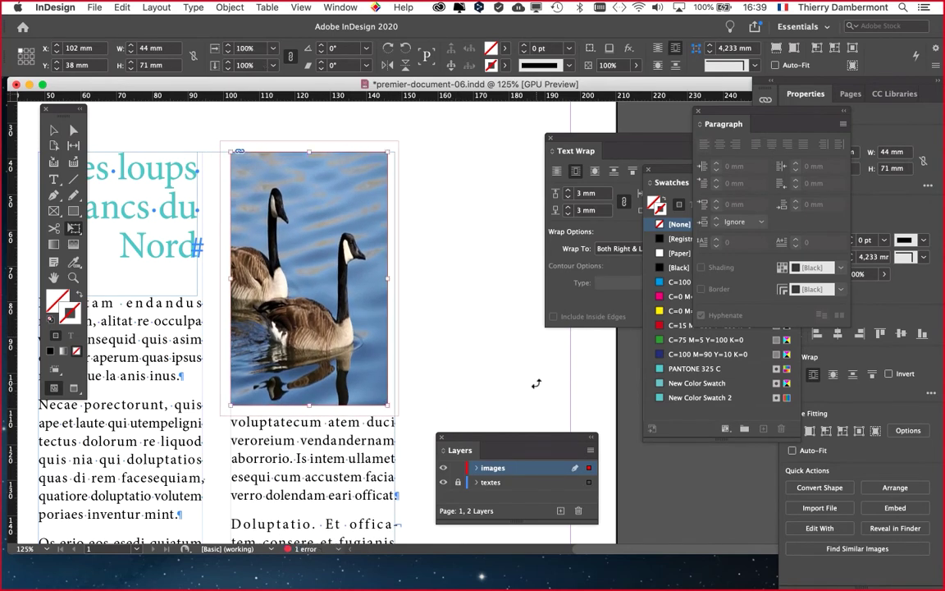
key("super+alt+c")
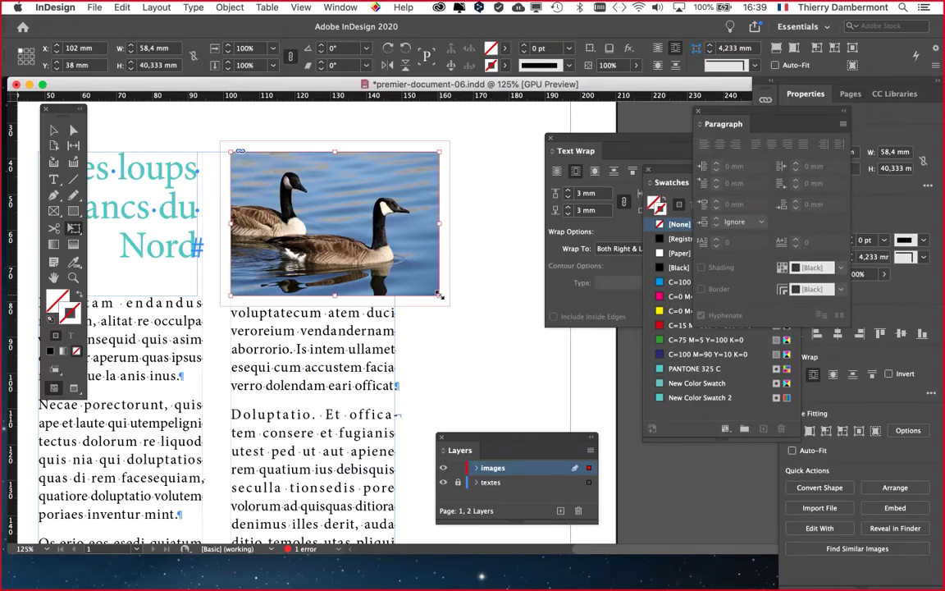
Scale the photo and frame proportionally to 68.19 × 47.094 mm.
left_click_drag(440, 295, 518, 348)
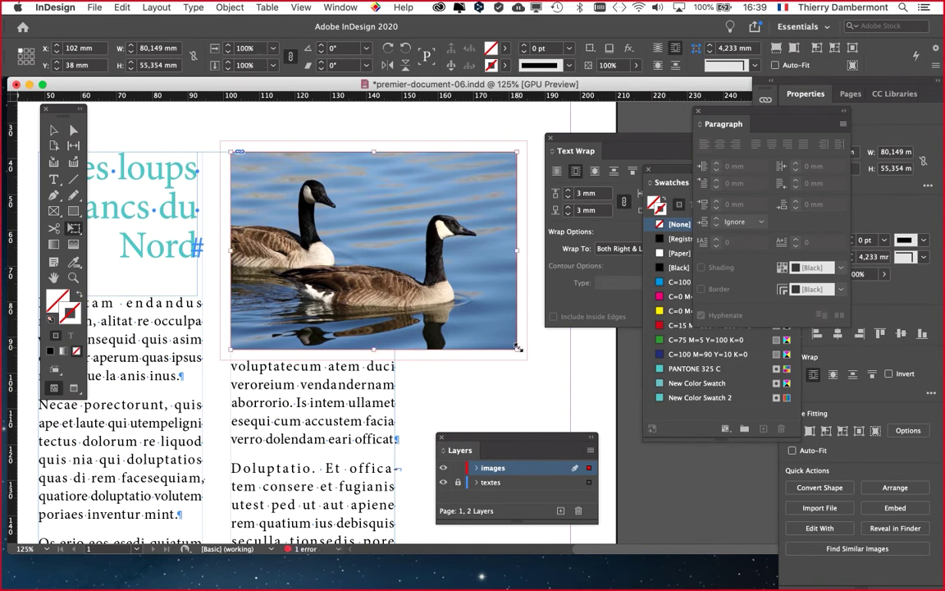
left_click_drag(518, 348, 489, 337)
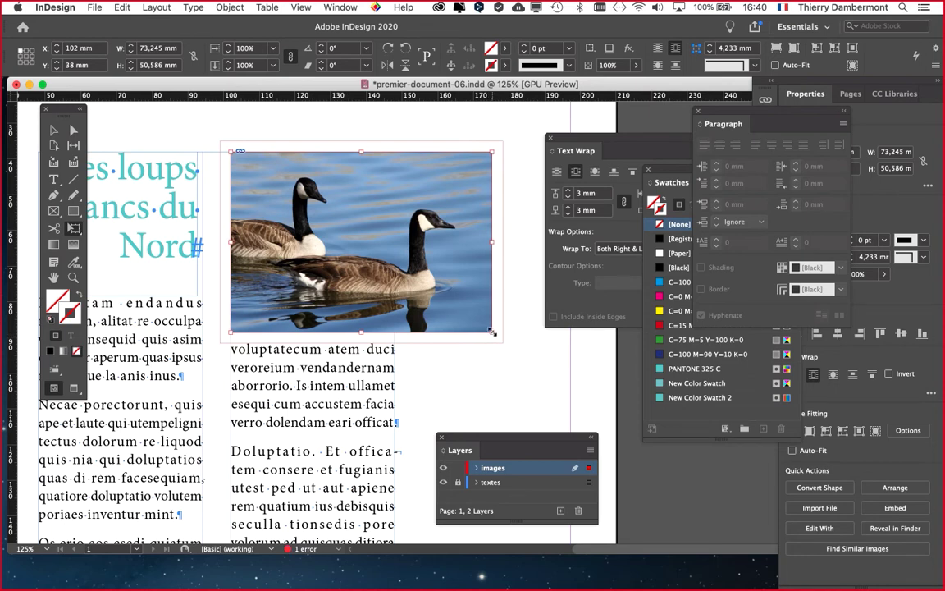
mouse_move(491, 331)
left_mouse_down()
mouse_move(468, 262)
mouse_move(435, 291)
mouse_move(545, 371)
mouse_move(476, 319)
left_mouse_up()
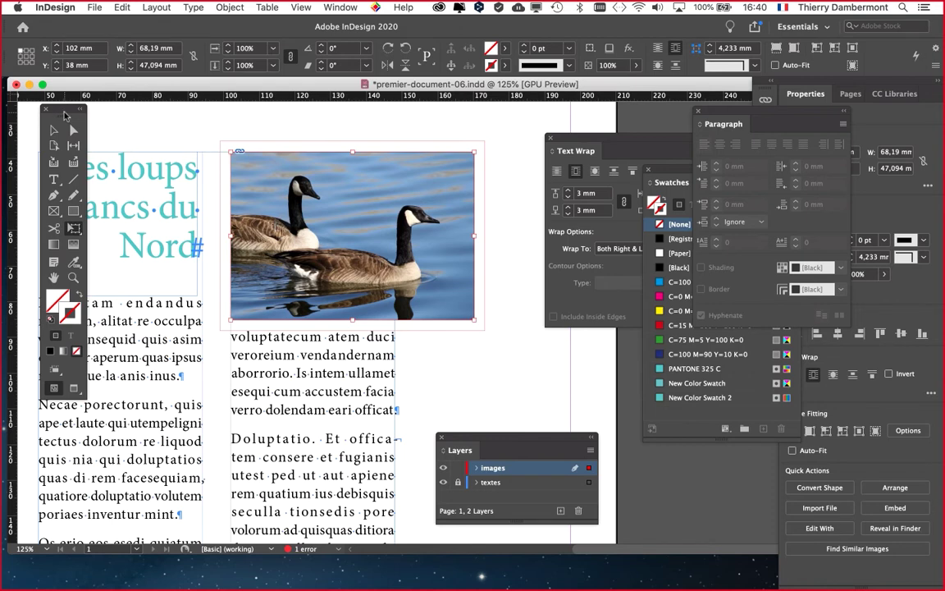
left_click_drag(62, 107, 87, 123)
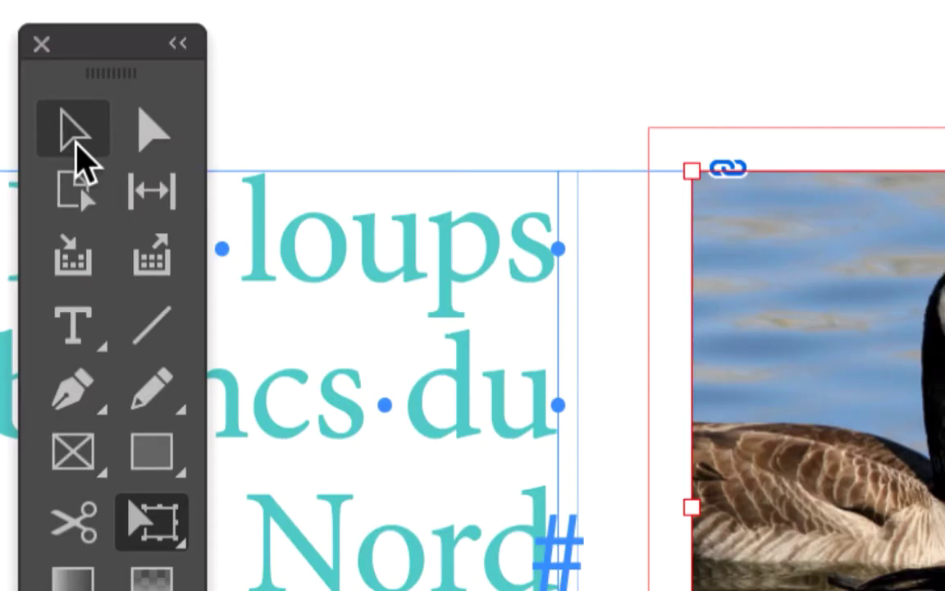
Return to the Selection tool after briefly trying the Gap tool.
left_click(77, 143)
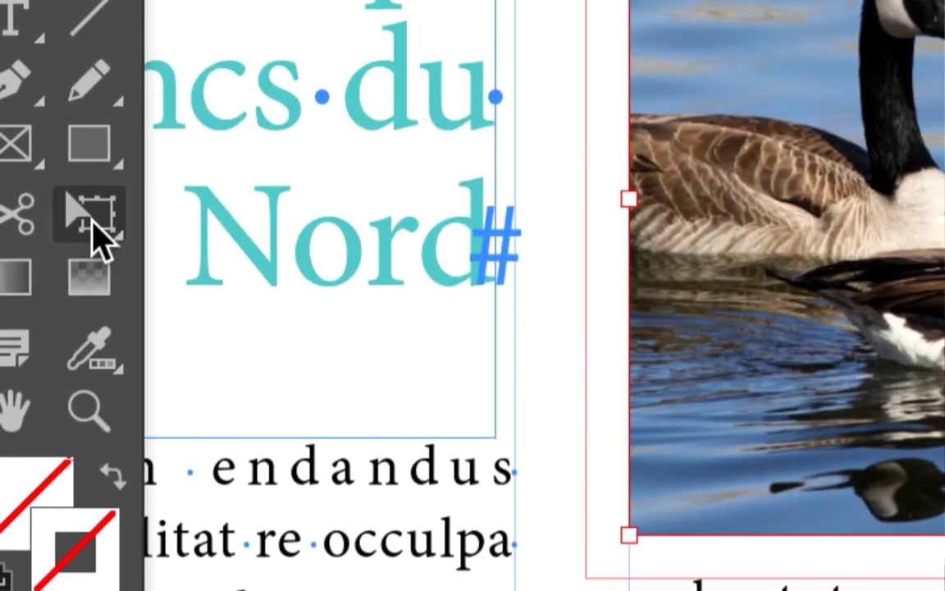
left_click(154, 522)
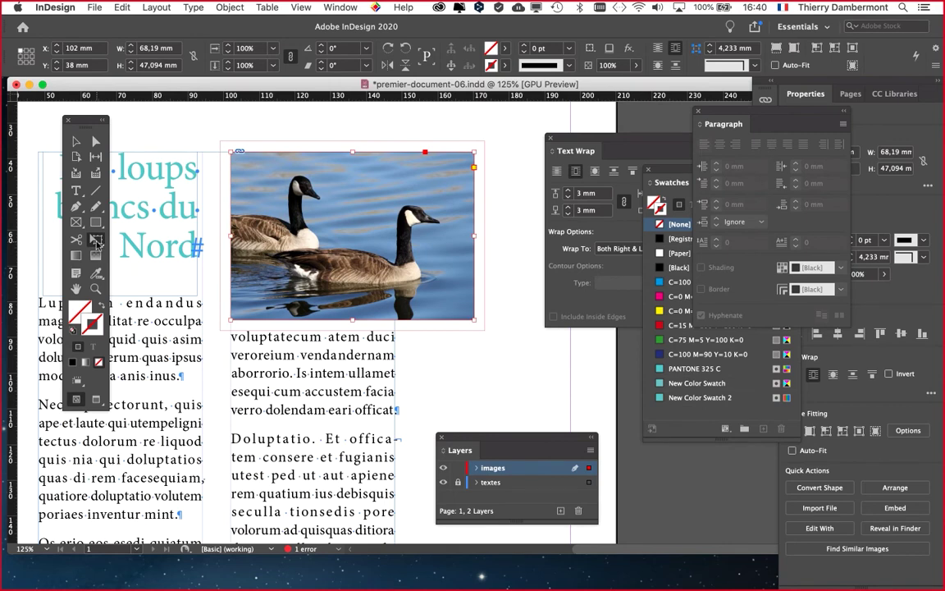
left_click(77, 142)
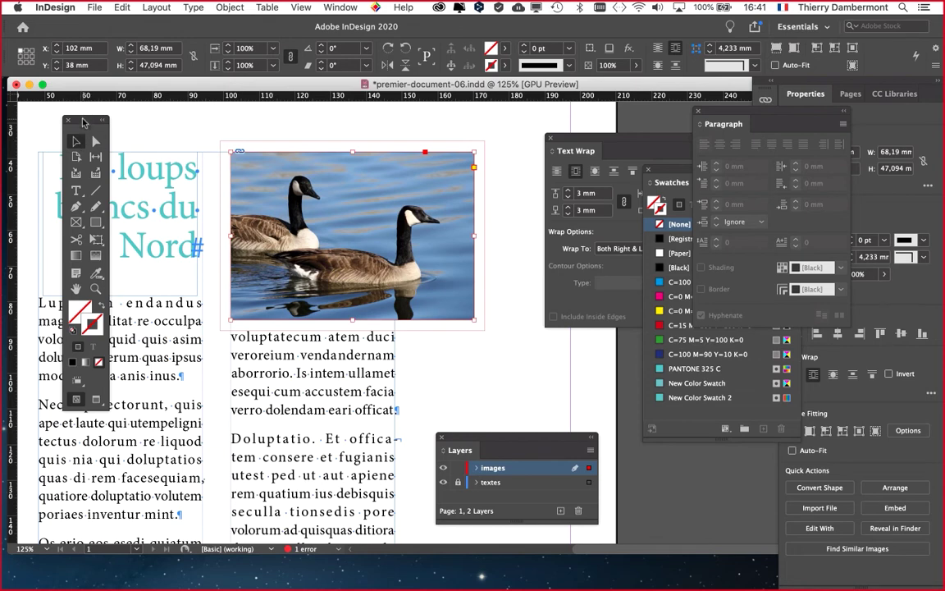
left_click_drag(84, 121, 159, 110)
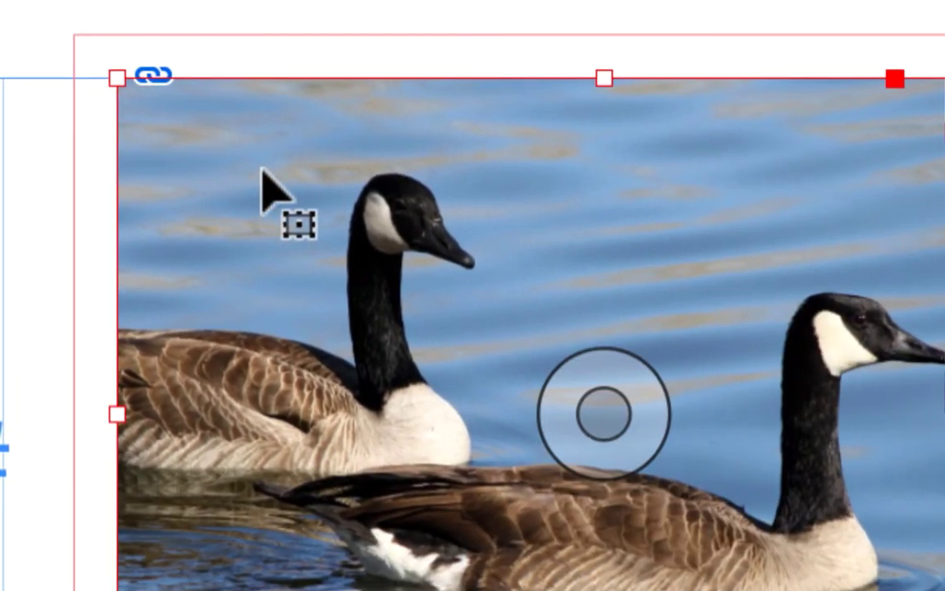
key("h")
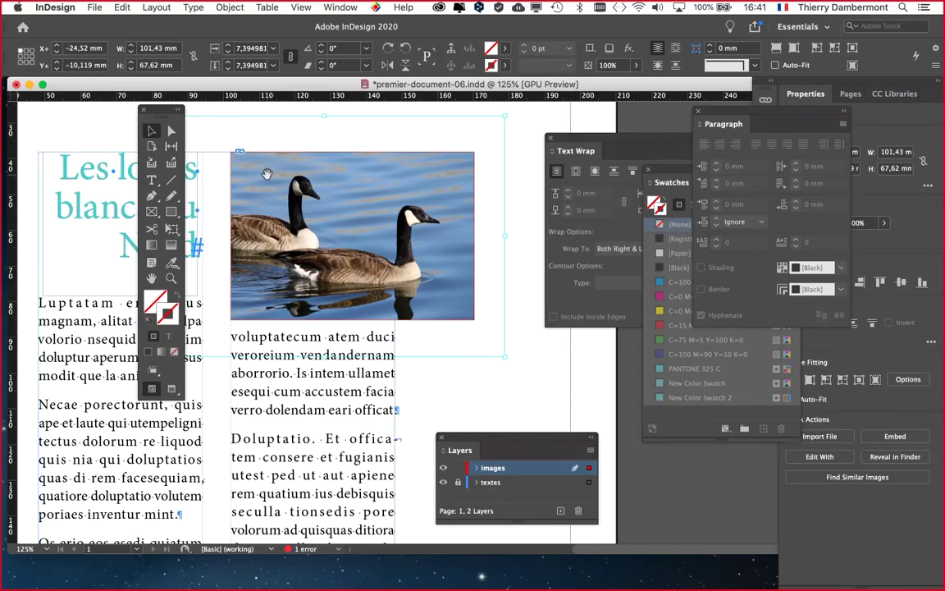
Select the goose picture content and nudge it slightly right within its frame.
scroll(266, 174, "down", 1)
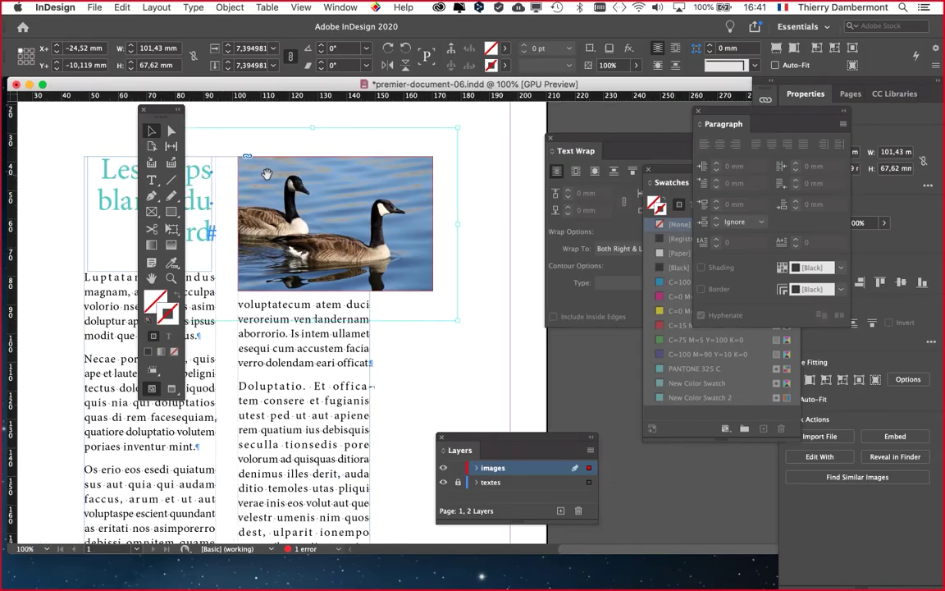
key("v")
left_click(272, 170)
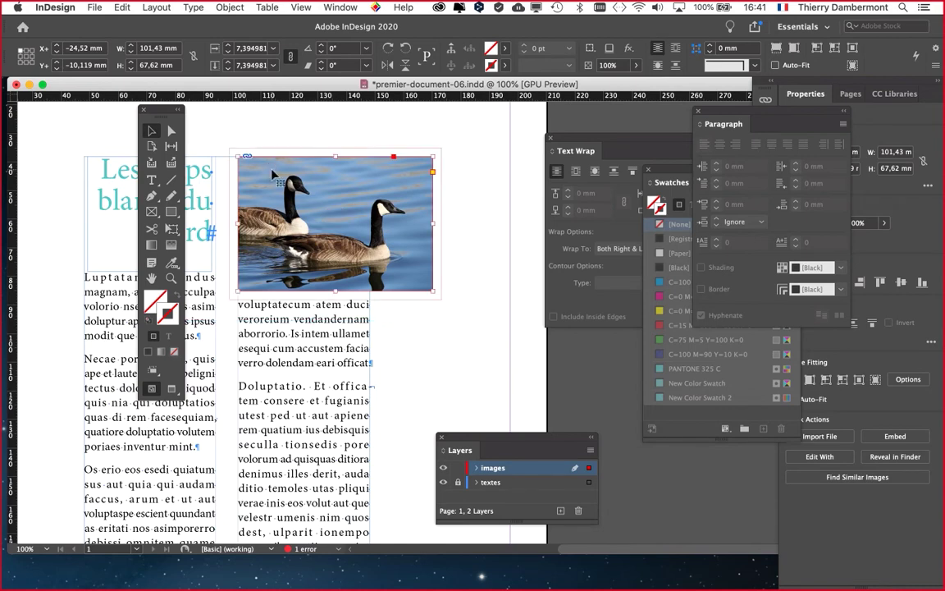
left_click(327, 219)
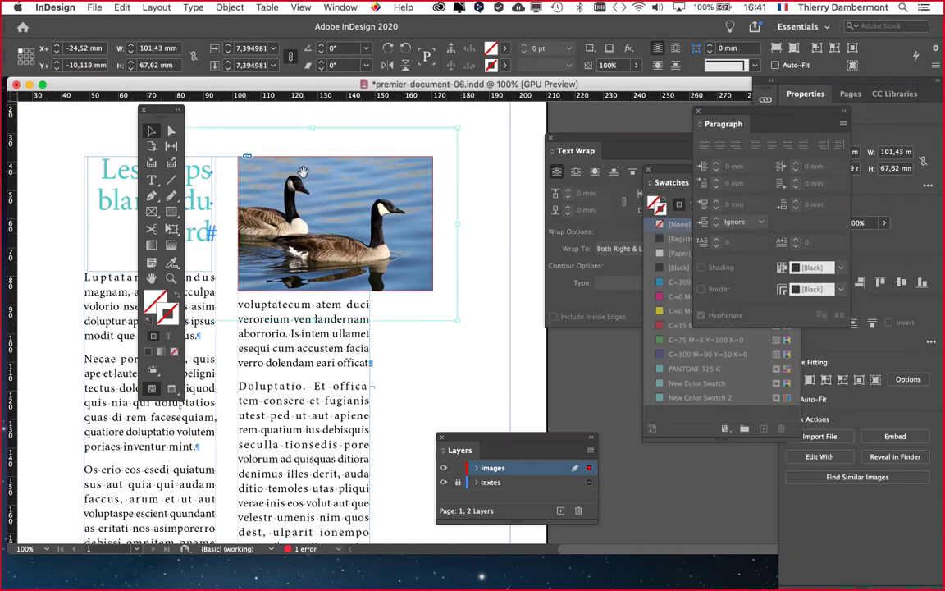
left_click_drag(164, 113, 53, 113)
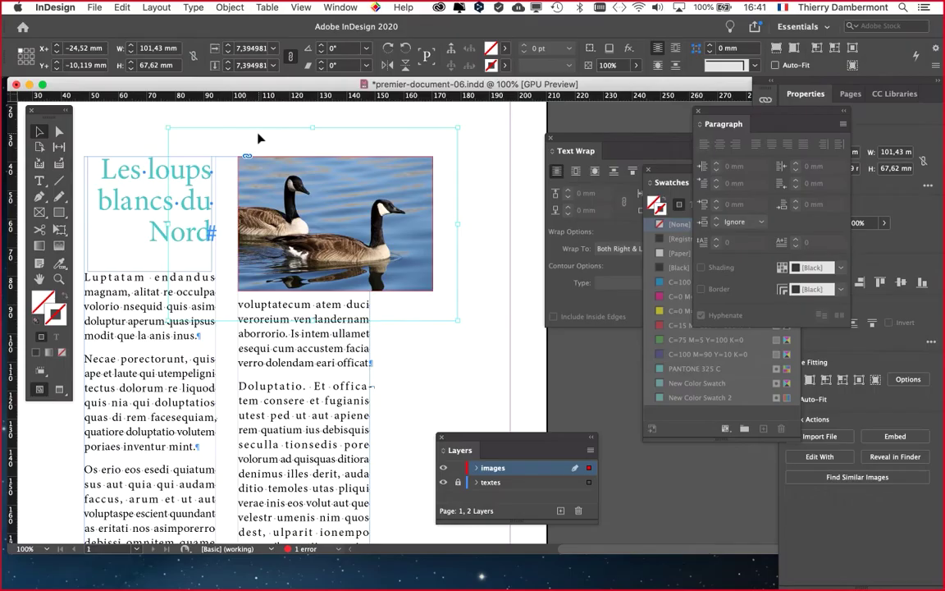
mouse_move(310, 211)
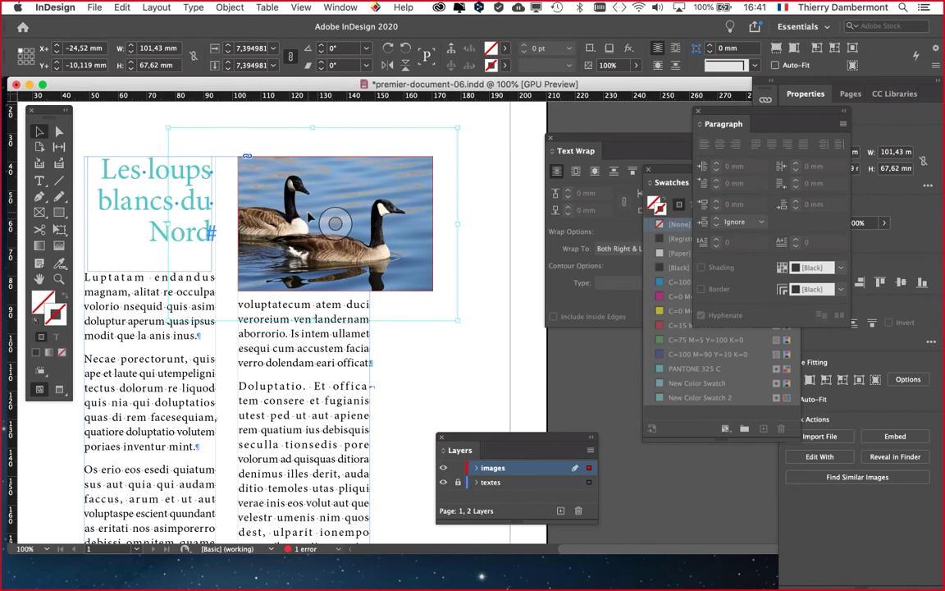
mouse_move(310, 215)
left_mouse_down()
mouse_move(374, 221)
mouse_move(185, 213)
mouse_move(90, 160)
mouse_move(302, 208)
left_mouse_up()
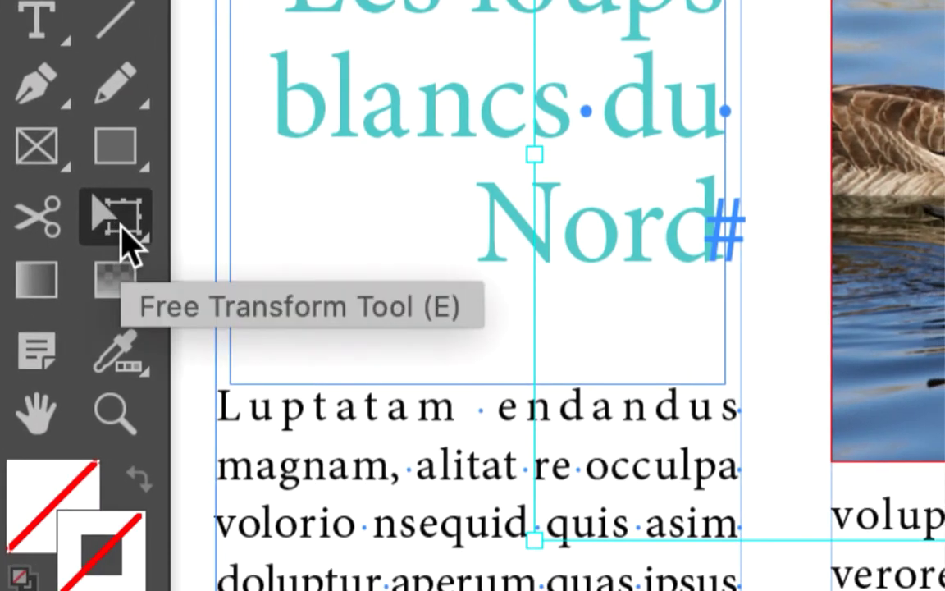
left_click(121, 230)
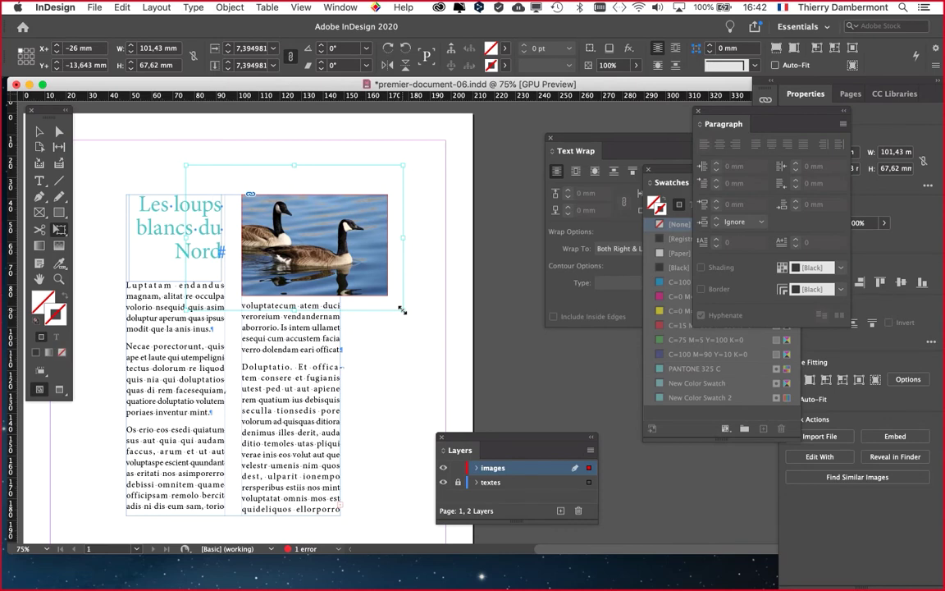
Enlarge the photo inside its frame and reposition it so a single goose fills it.
left_click_drag(401, 310, 518, 389)
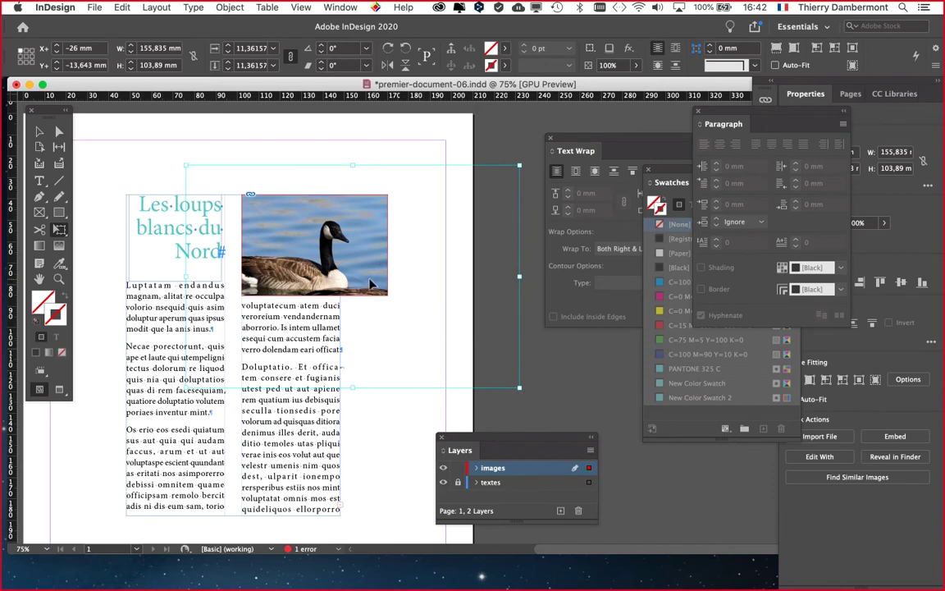
left_click_drag(370, 283, 264, 238)
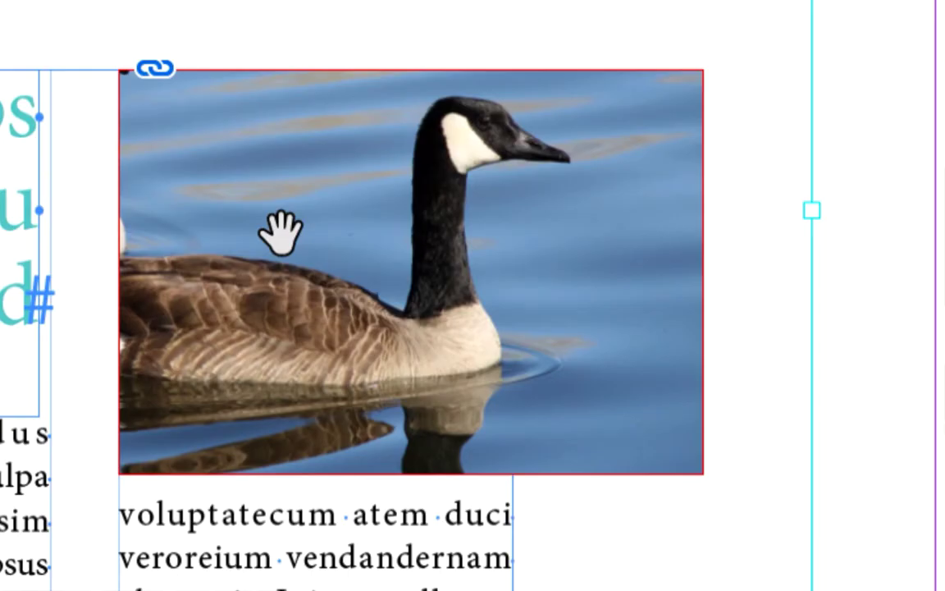
left_click_drag(279, 233, 278, 235)
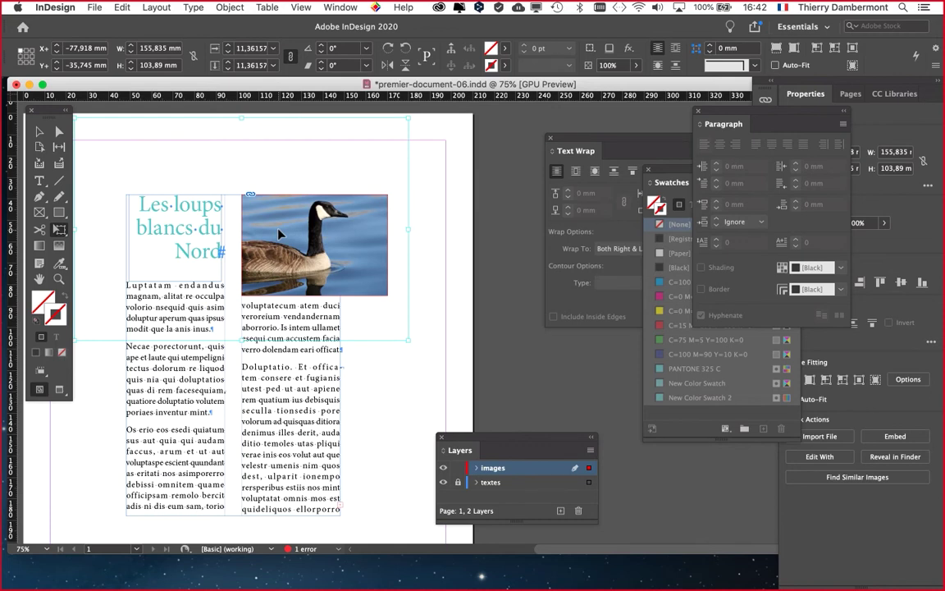
Move the goose frame into the right column at X 109.667, Y 45 mm.
left_click_drag(56, 110, 103, 123)
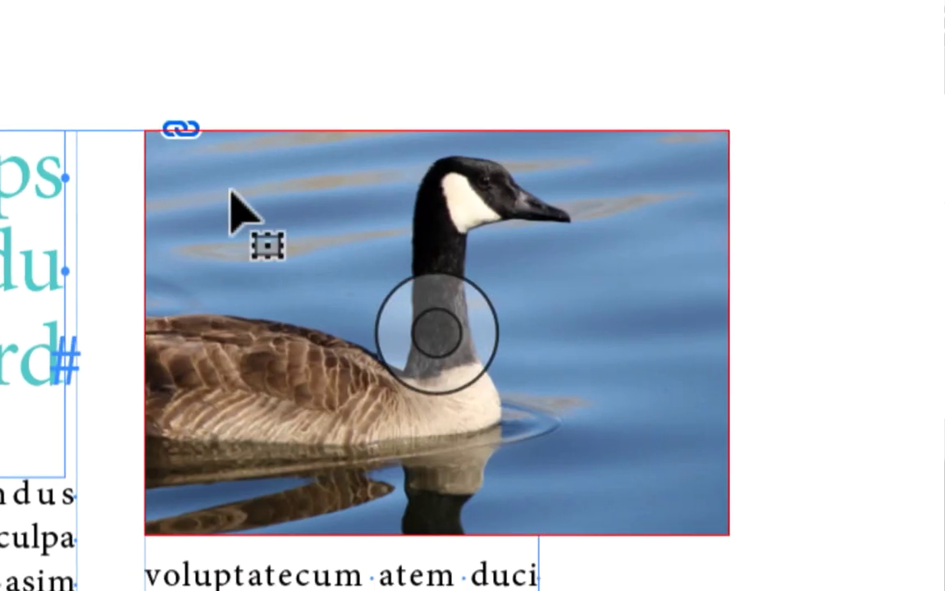
left_click_drag(299, 342, 259, 319)
left_click_drag(230, 210, 356, 296)
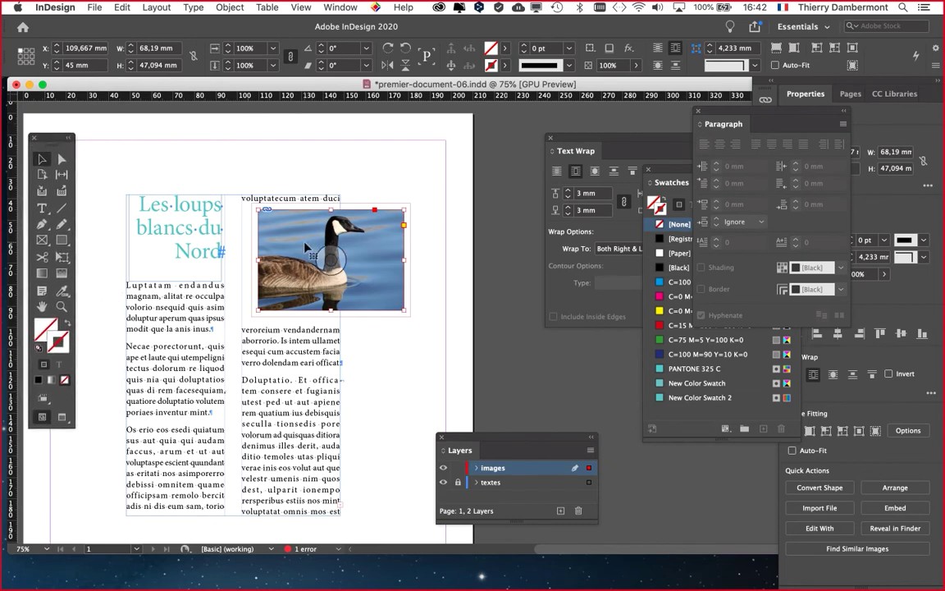
Place the goose frame in the left column between paragraphs and switch to Preview mode.
left_click_drag(273, 218, 169, 364)
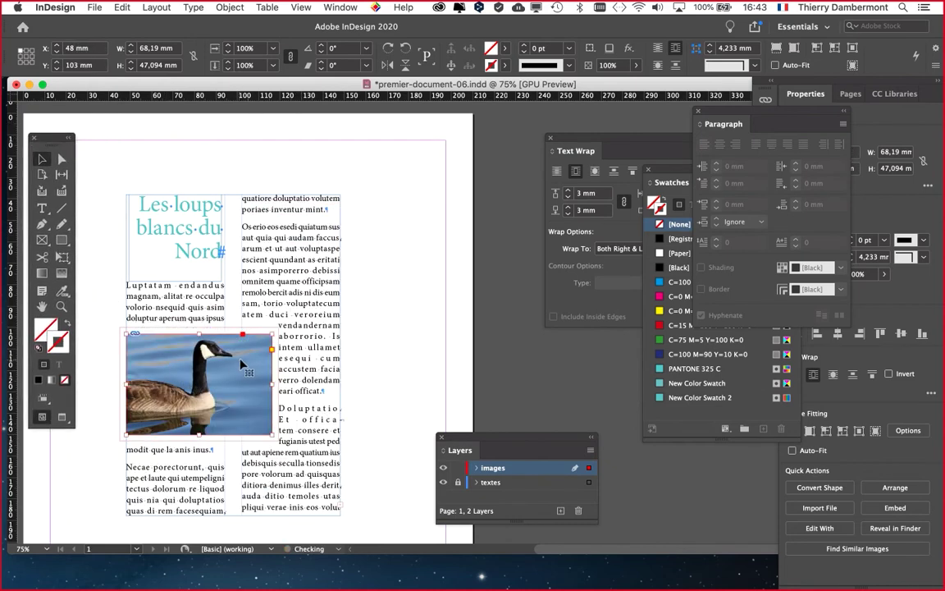
scroll(378, 306, "down", 3)
scroll(377, 305, "left", 5)
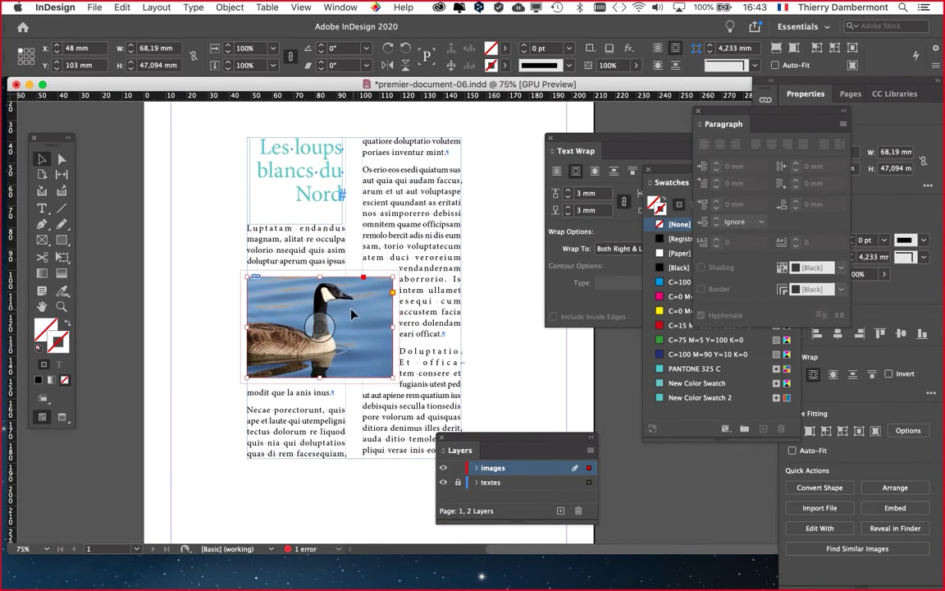
left_click_drag(315, 277, 264, 275)
left_click_drag(303, 320, 316, 357)
left_click(177, 235)
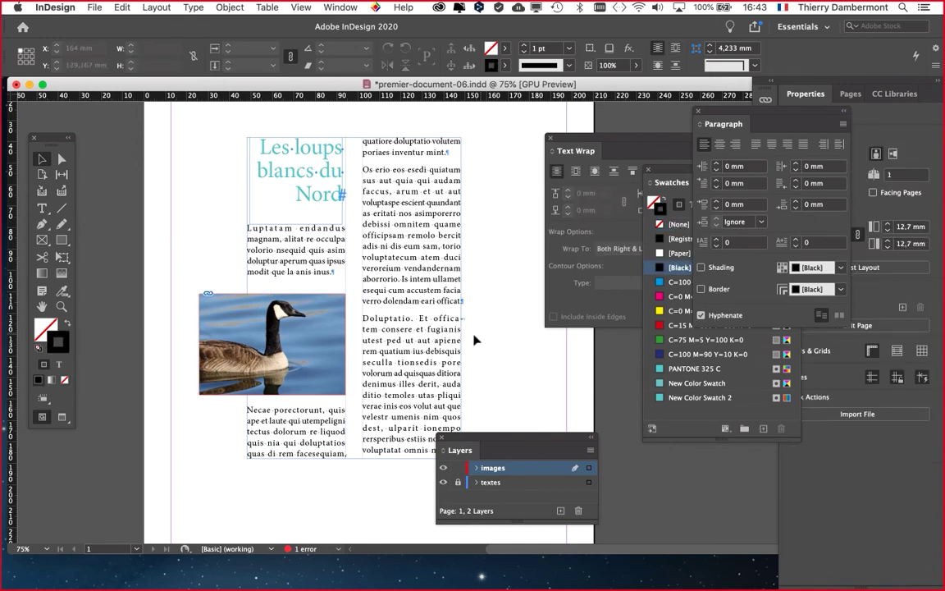
left_click(61, 417)
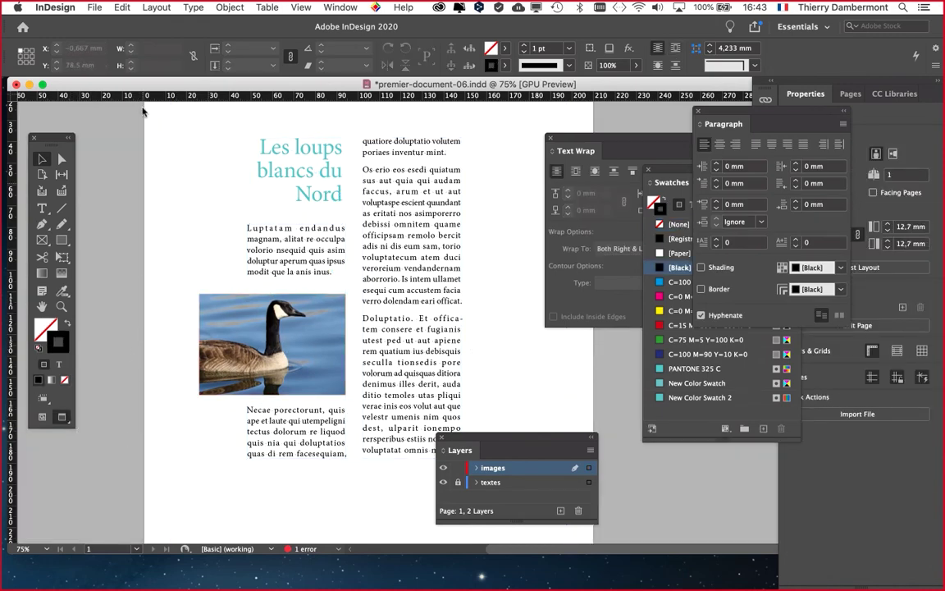
Save the layout as premier-document-07.indd via Save As.
left_click(98, 8)
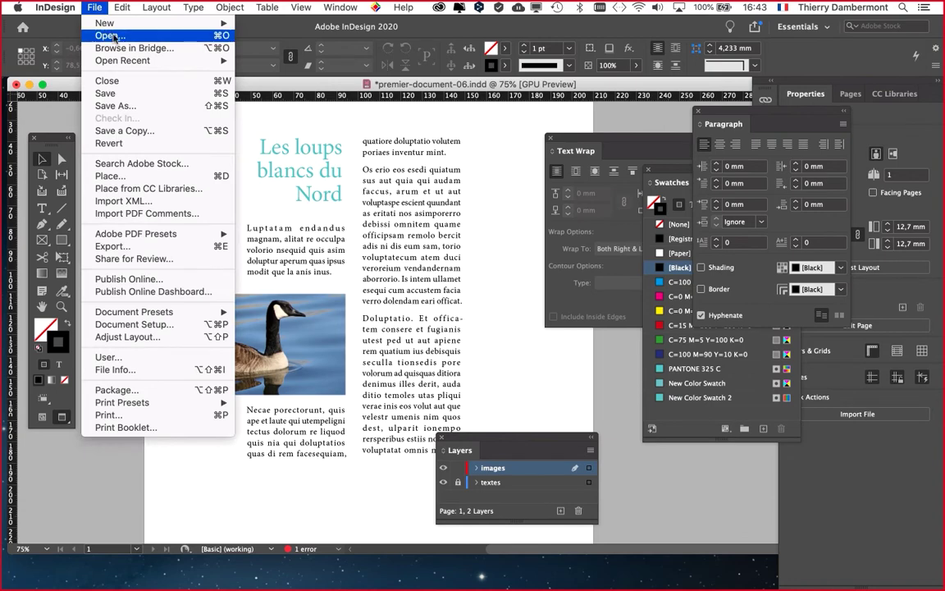
left_click(119, 96)
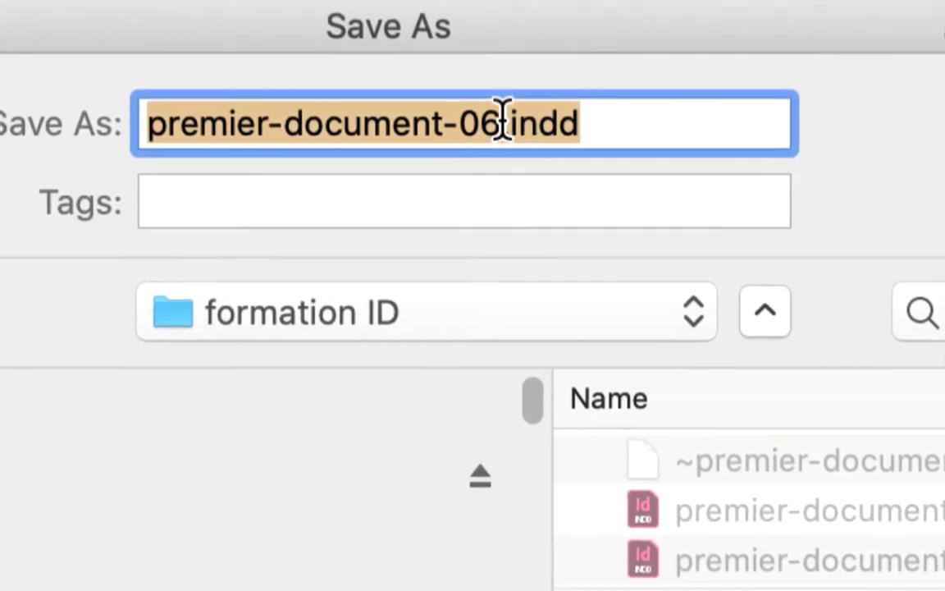
left_click_drag(463, 165, 453, 172)
type("7")
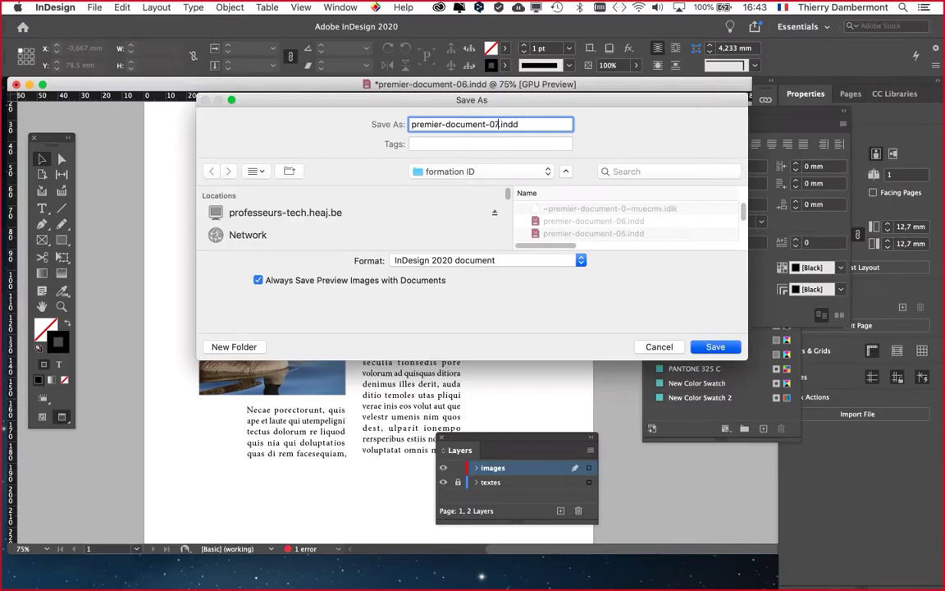
key("Return")
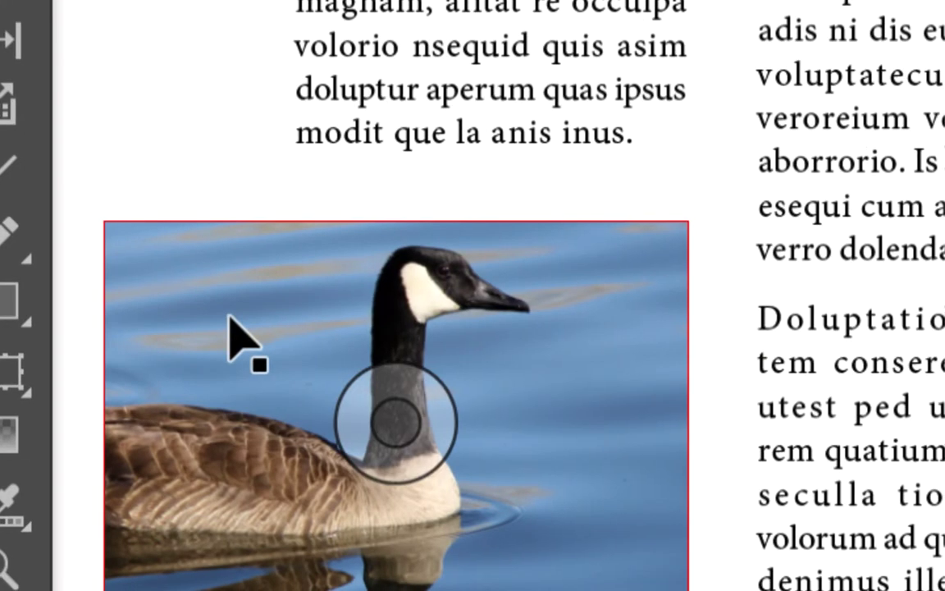
Reshape the goose picture frame taller and more square to show more water.
left_click(463, 558)
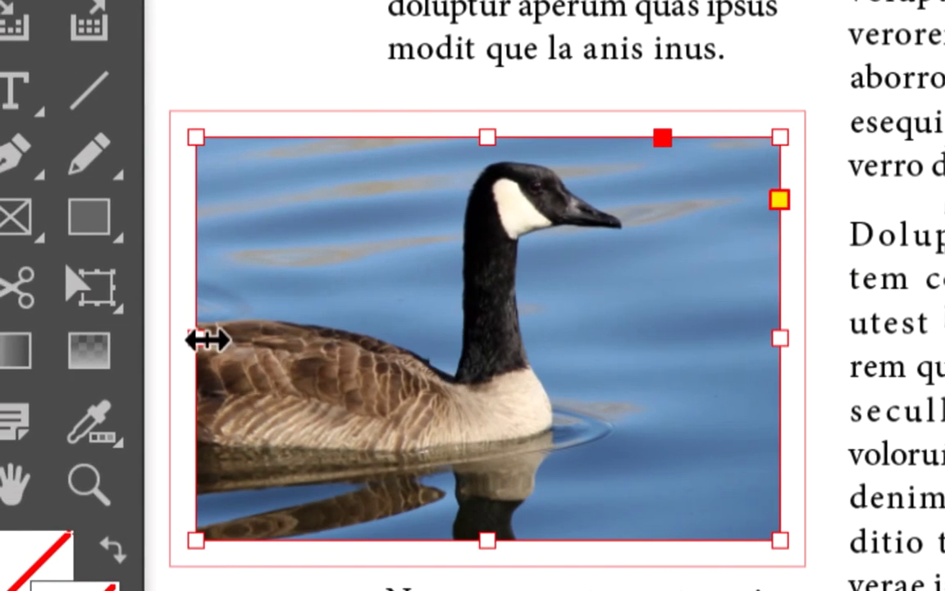
left_click_drag(207, 339, 354, 340)
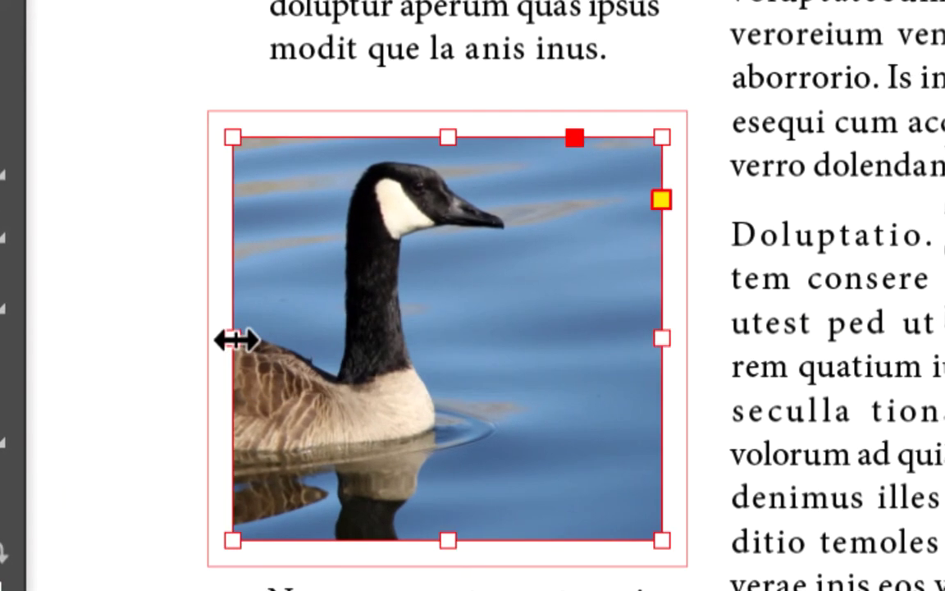
left_click_drag(236, 339, 111, 340)
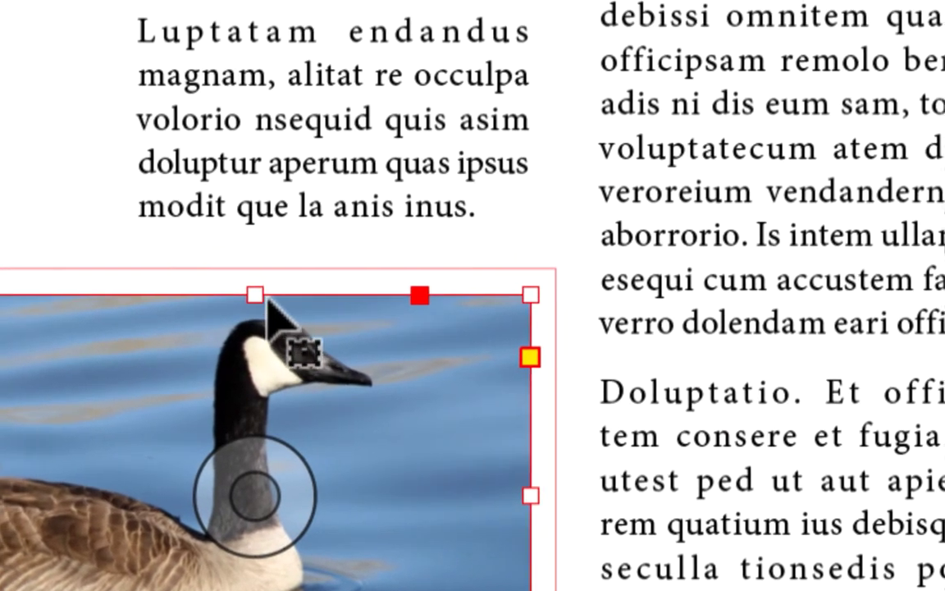
left_click_drag(255, 294, 255, 234)
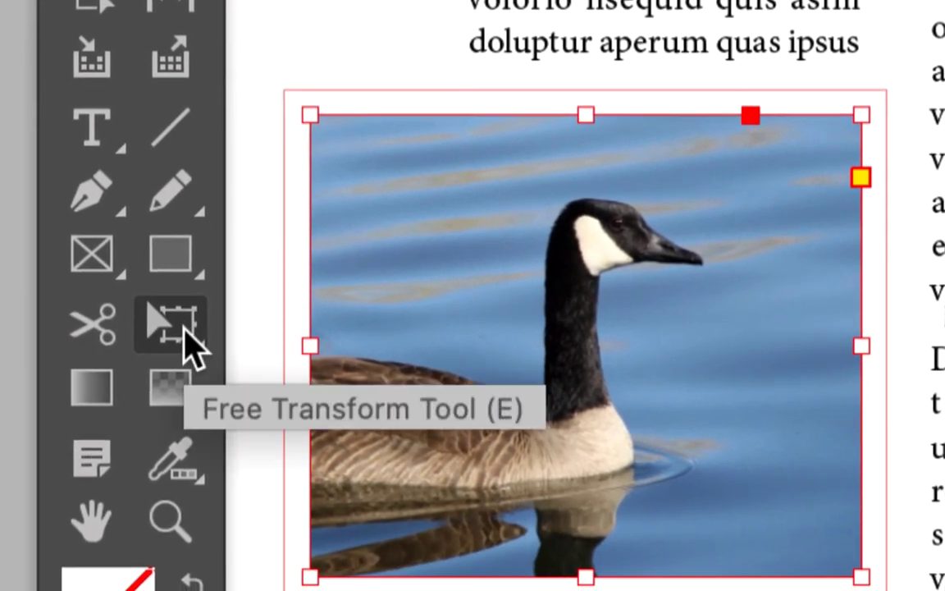
Scale the whole picture down from its corner to fit the left column's width.
left_click(184, 330)
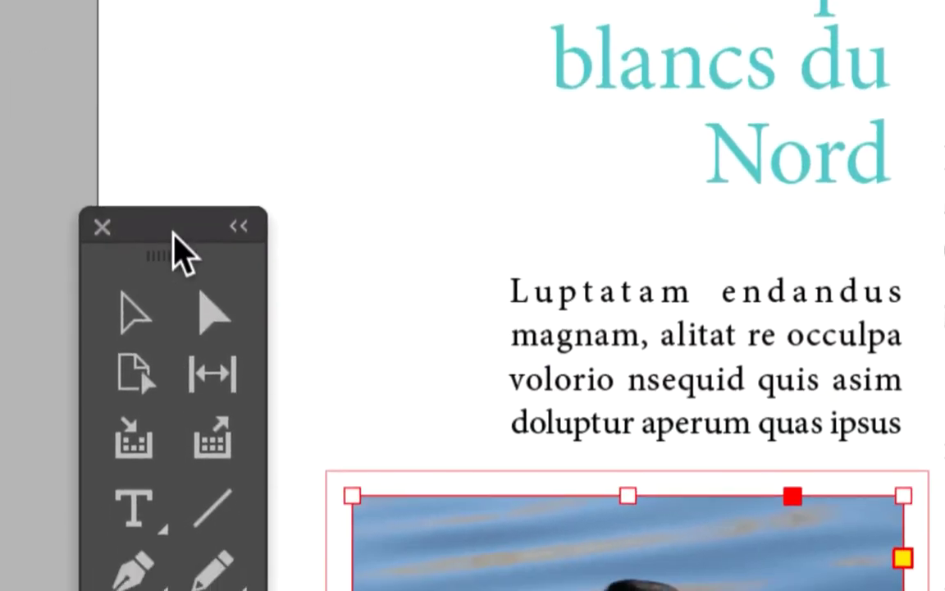
left_click_drag(173, 253, 148, 249)
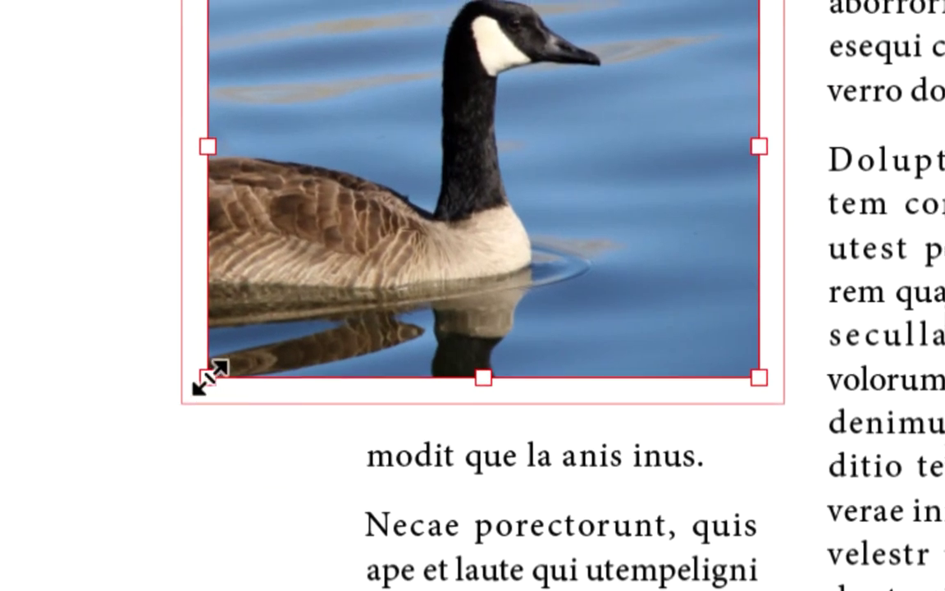
left_click_drag(205, 379, 357, 390)
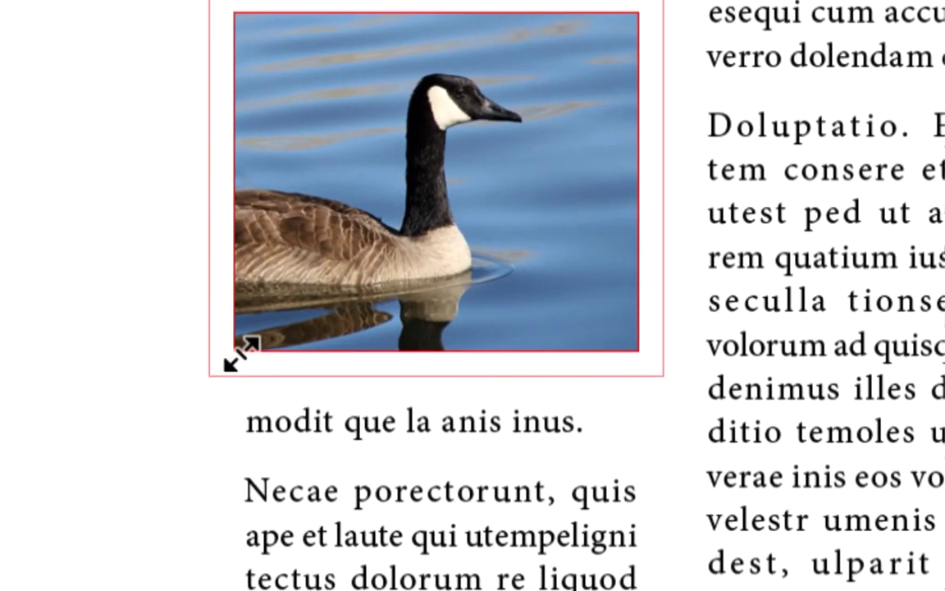
left_click_drag(240, 354, 241, 355)
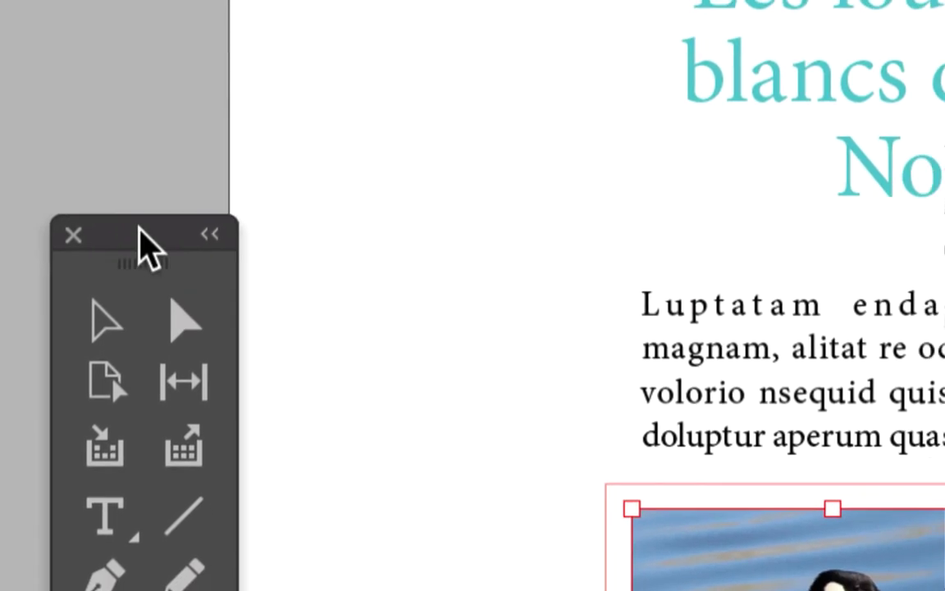
Select the goose picture inside its frame and shift it left and up.
left_click_drag(156, 261, 367, 233)
left_click(336, 299)
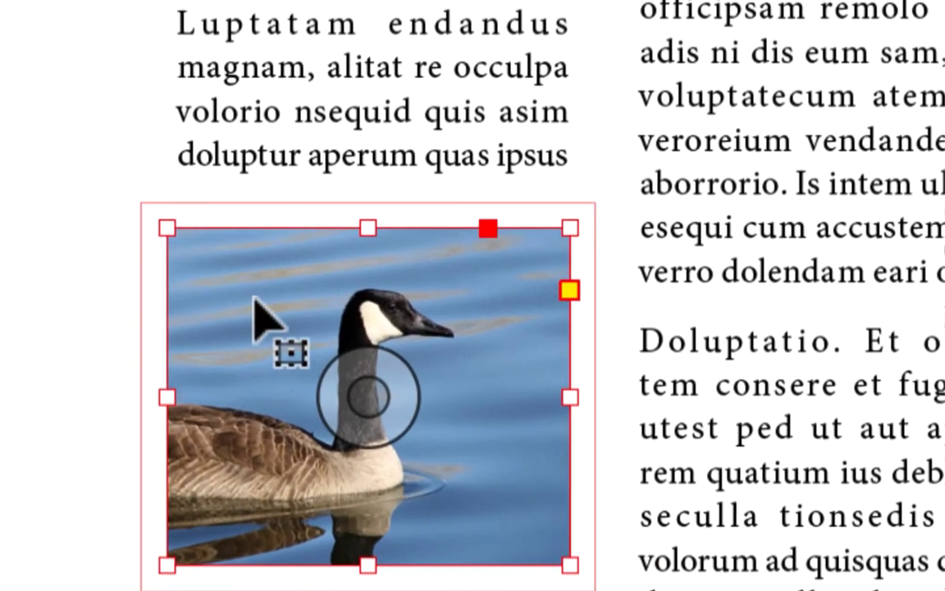
left_click(255, 300, "ctrl")
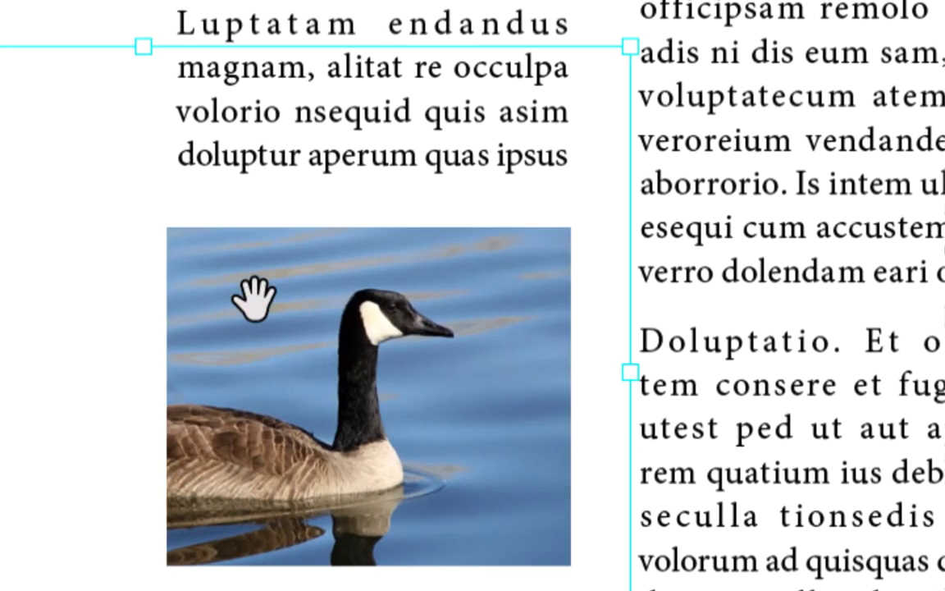
left_click(254, 300)
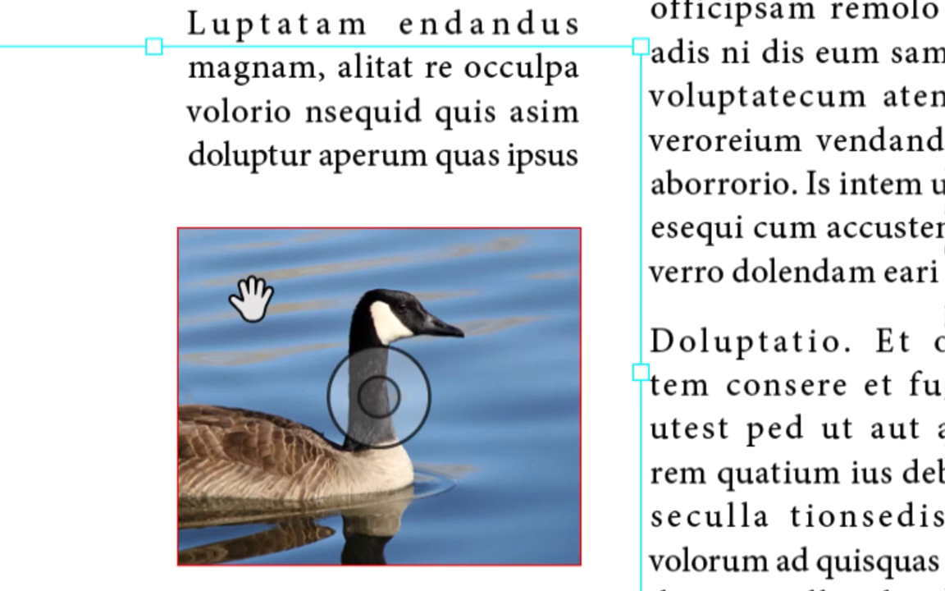
left_click_drag(250, 297, 288, 344)
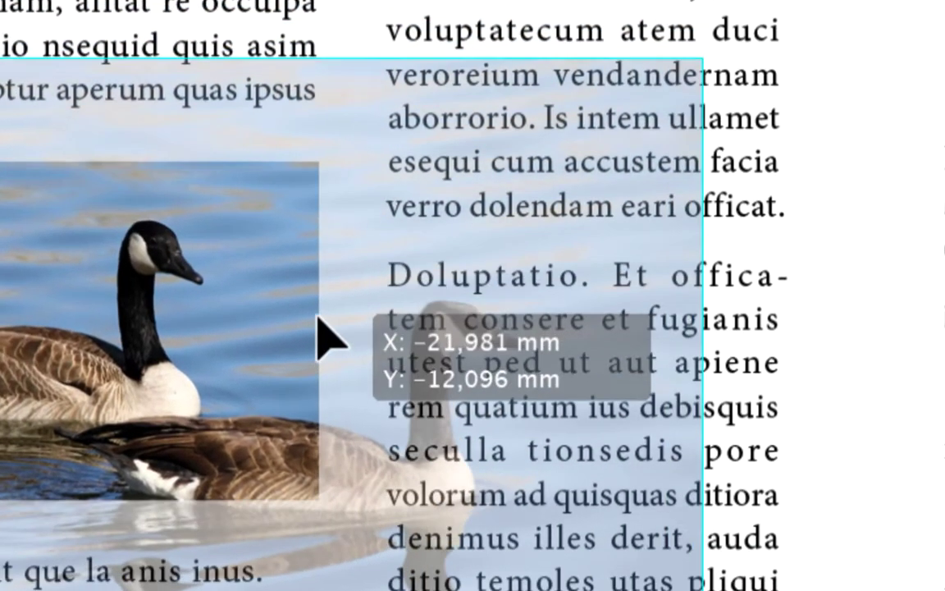
left_click_drag(202, 315, 93, 283)
left_click_drag(333, 313, 242, 289)
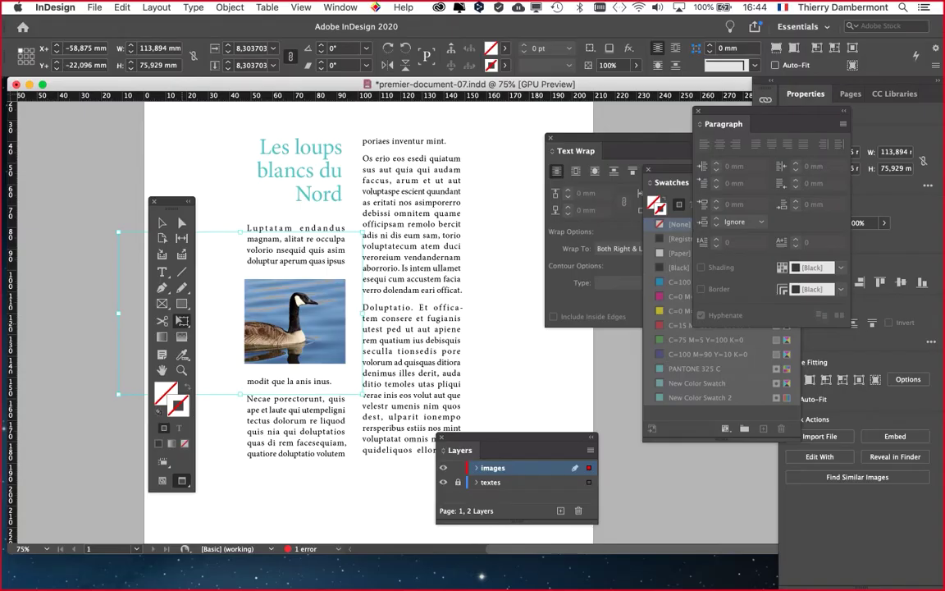
Shrink the goose frame proportionally to about 77 mm wide and move it up and right.
left_click_drag(172, 201, 44, 174)
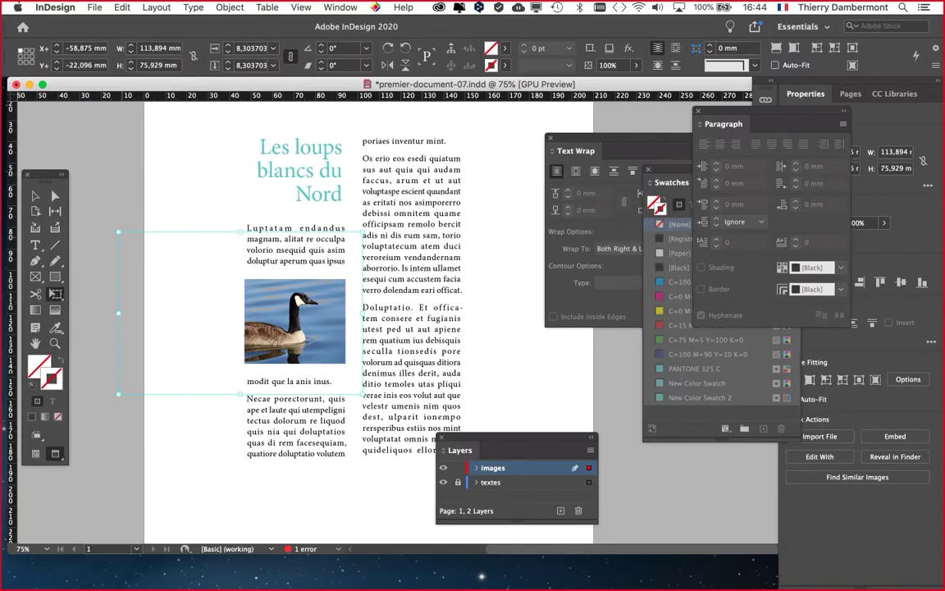
left_click_drag(119, 232, 169, 265)
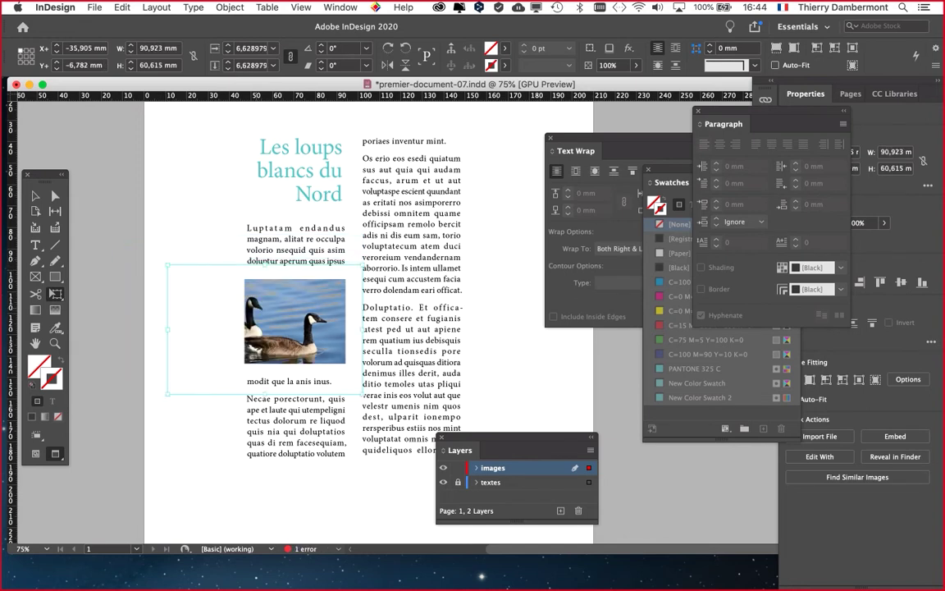
left_click_drag(296, 320, 305, 312)
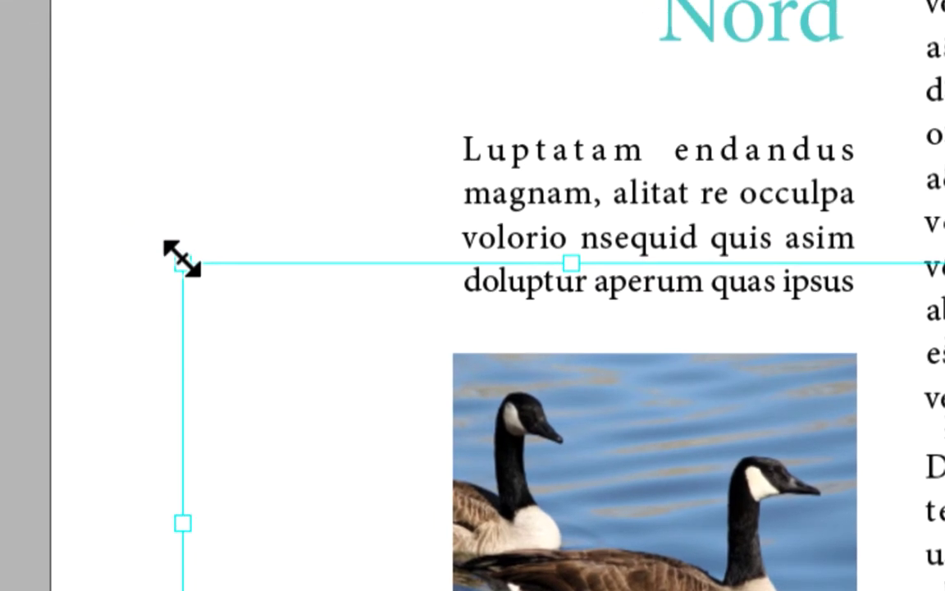
left_click_drag(178, 255, 237, 302)
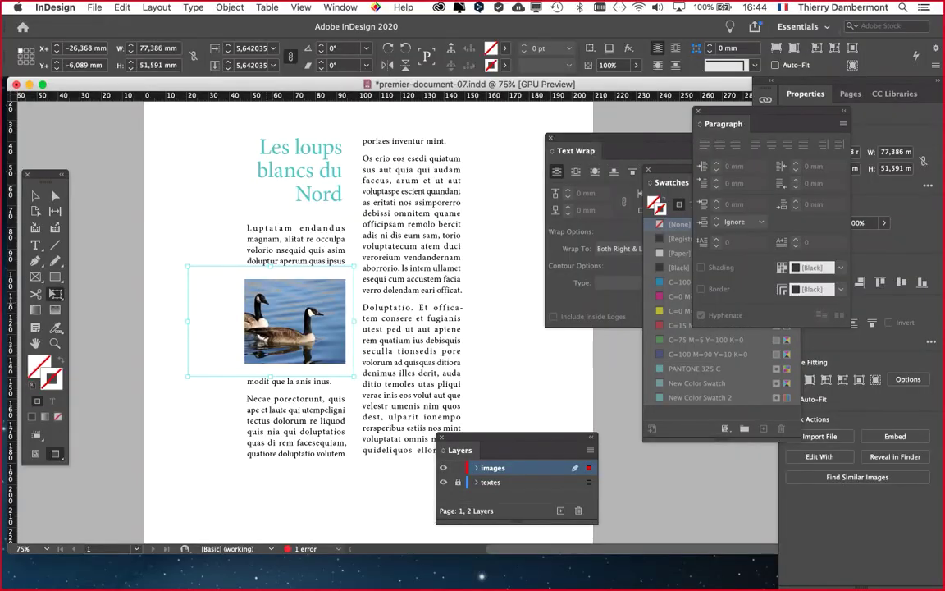
left_click_drag(45, 174, 127, 156)
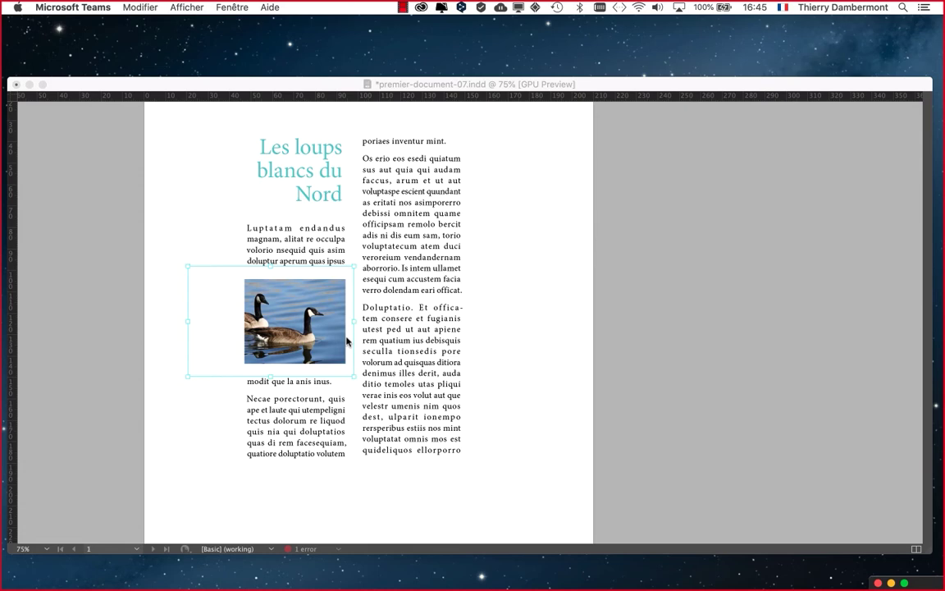
Pan the page to the goose frame and bring the Layers panel up beside the photo.
left_click(283, 86)
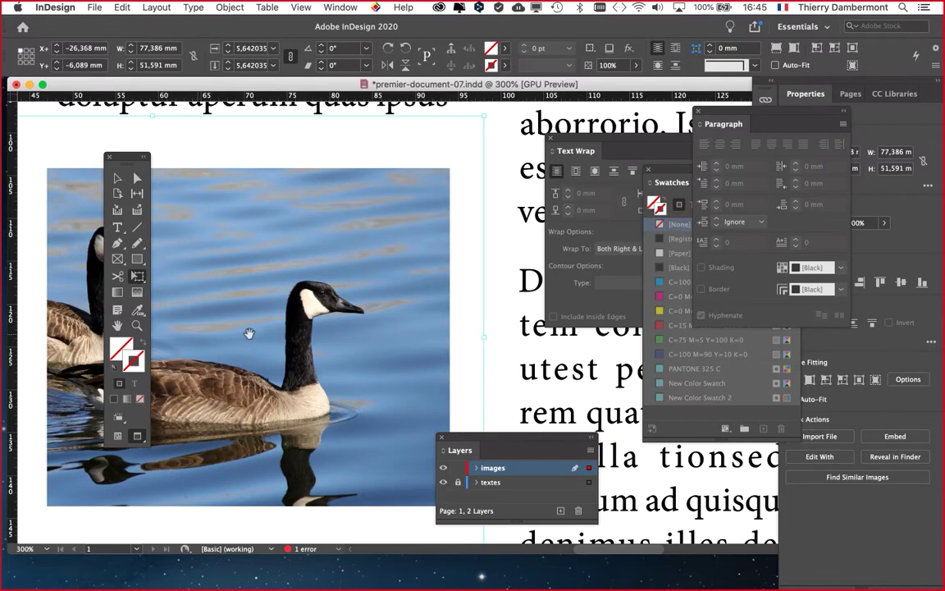
scroll(248, 333, "left", 5)
left_click_drag(130, 159, 72, 153)
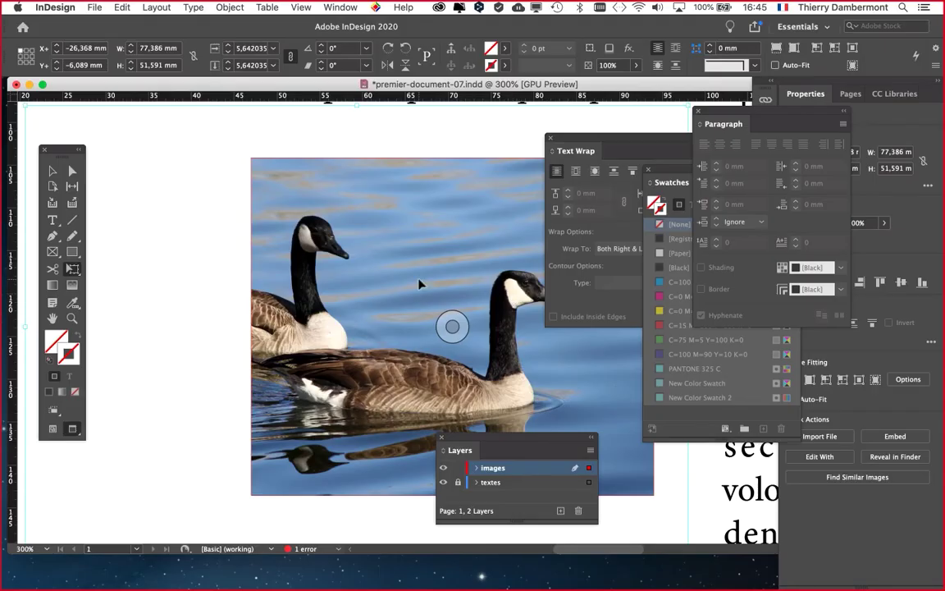
scroll(419, 283, "down", 2)
left_click_drag(268, 272, 121, 186)
left_click_drag(484, 439, 374, 165)
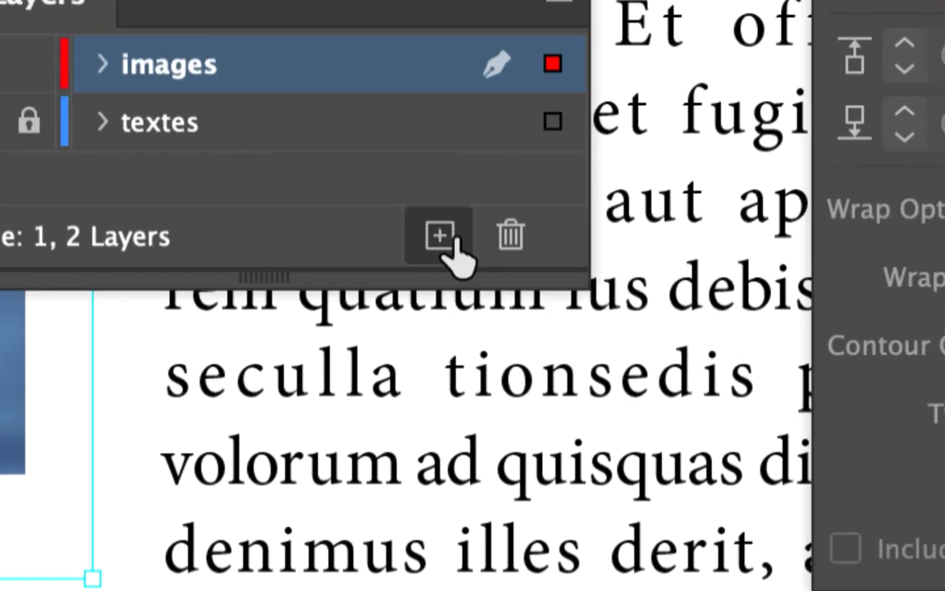
Create a new Layer 3 and rename it 'fond' in Layer Options.
left_click(443, 238)
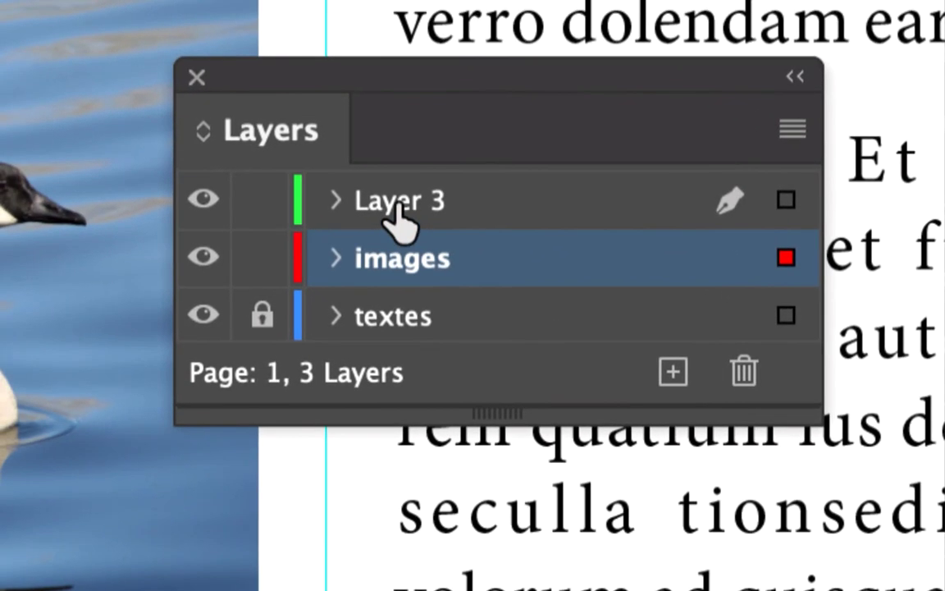
left_click(397, 205)
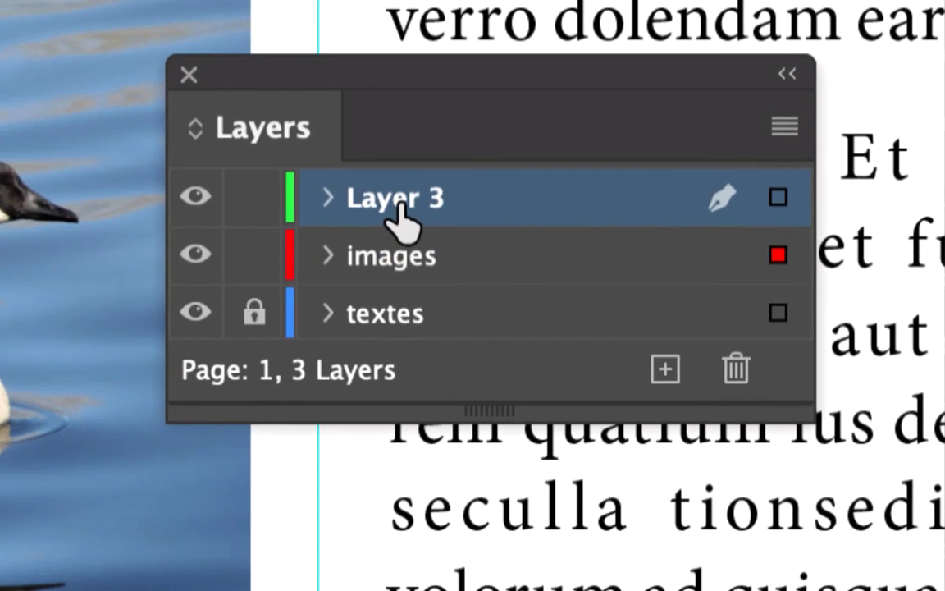
double_click(399, 207)
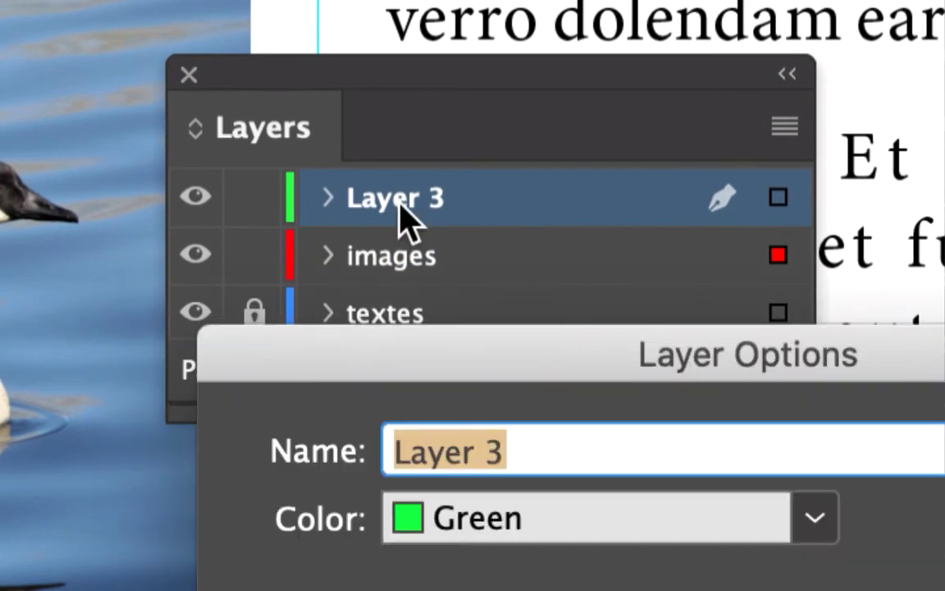
type("fond")
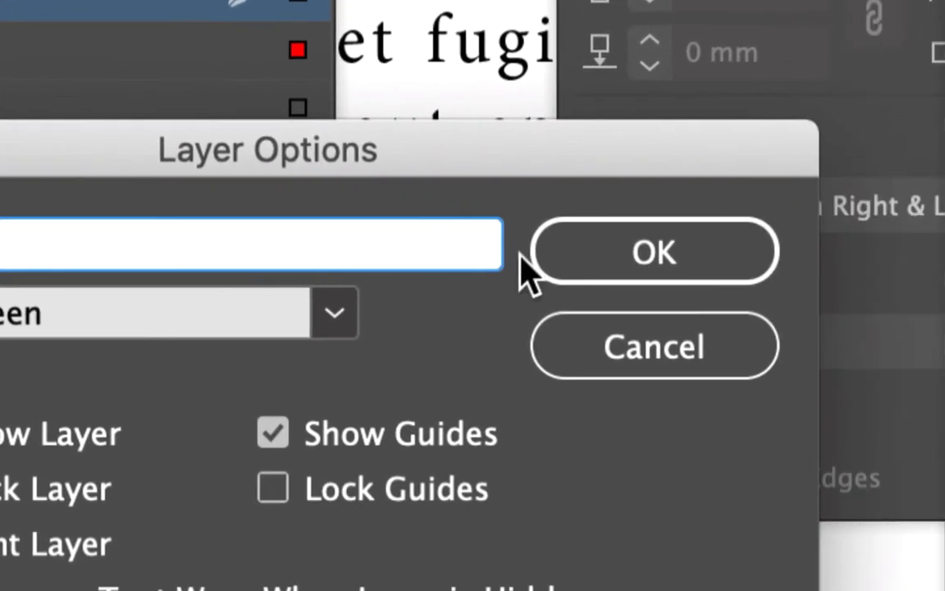
left_click(554, 262)
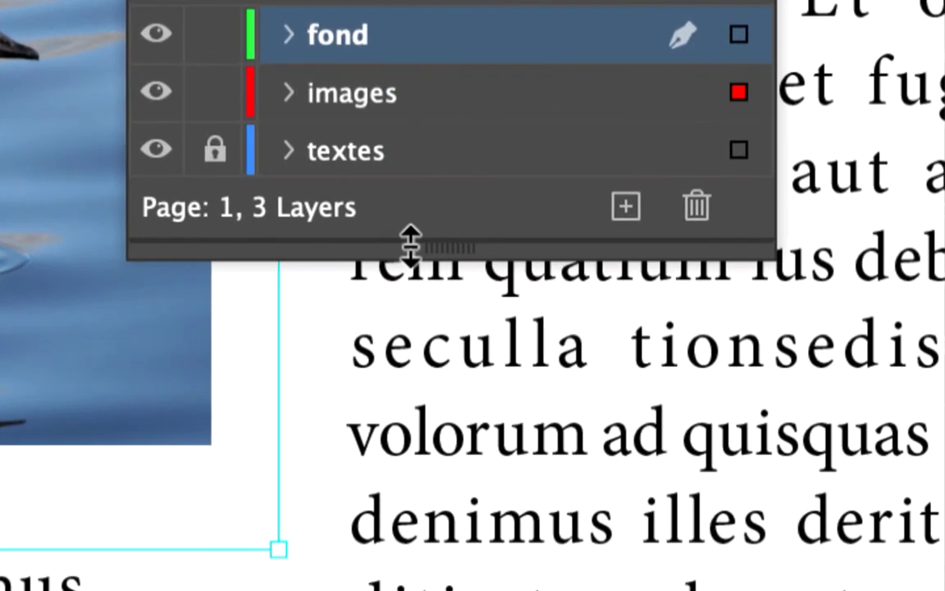
Move the fond layer below textes to the bottom of the stack and lock the images layer.
left_click_drag(435, 390, 436, 568)
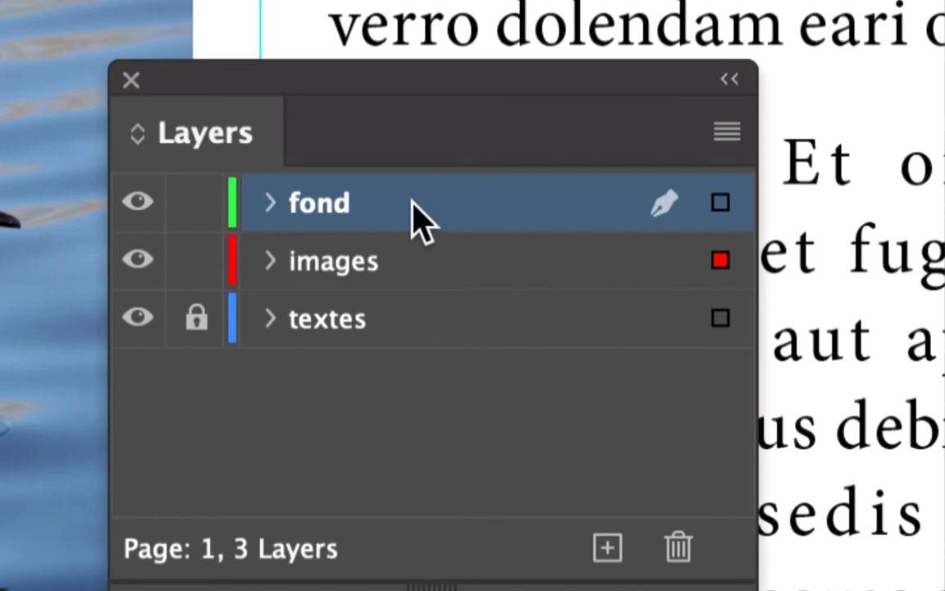
left_click_drag(423, 220, 412, 340)
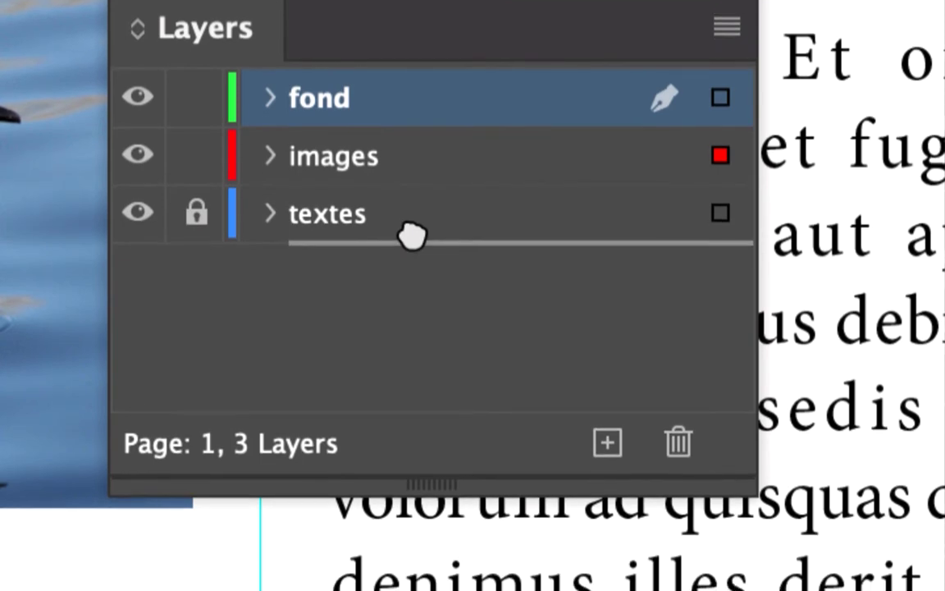
left_click_drag(411, 235, 413, 233)
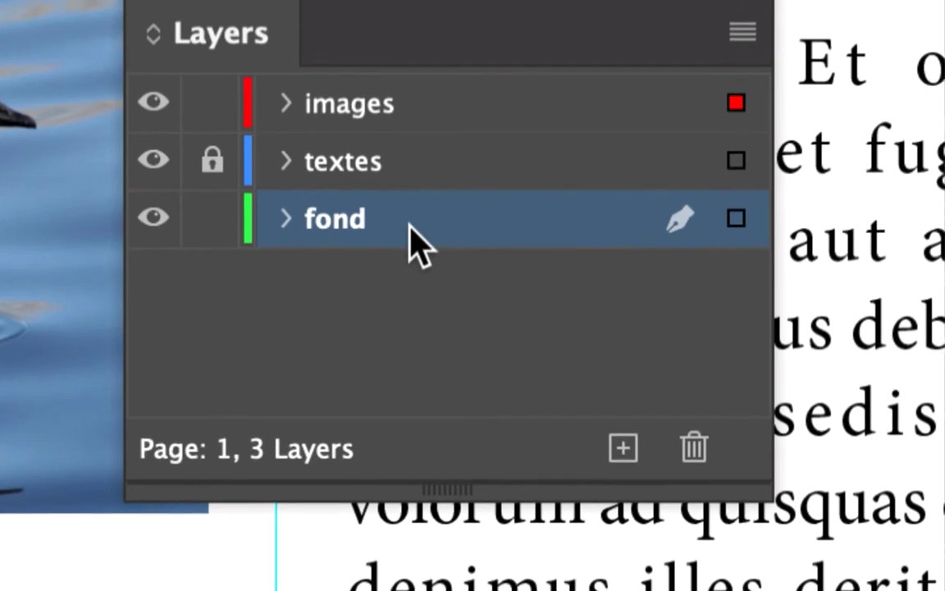
left_click_drag(410, 231, 415, 99)
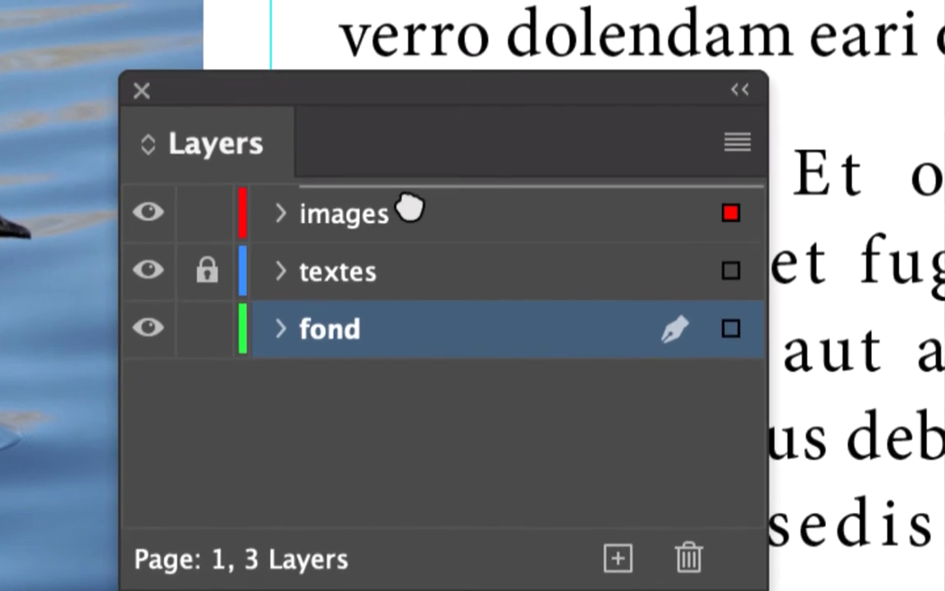
left_click_drag(410, 209, 415, 218)
left_click_drag(418, 217, 411, 243)
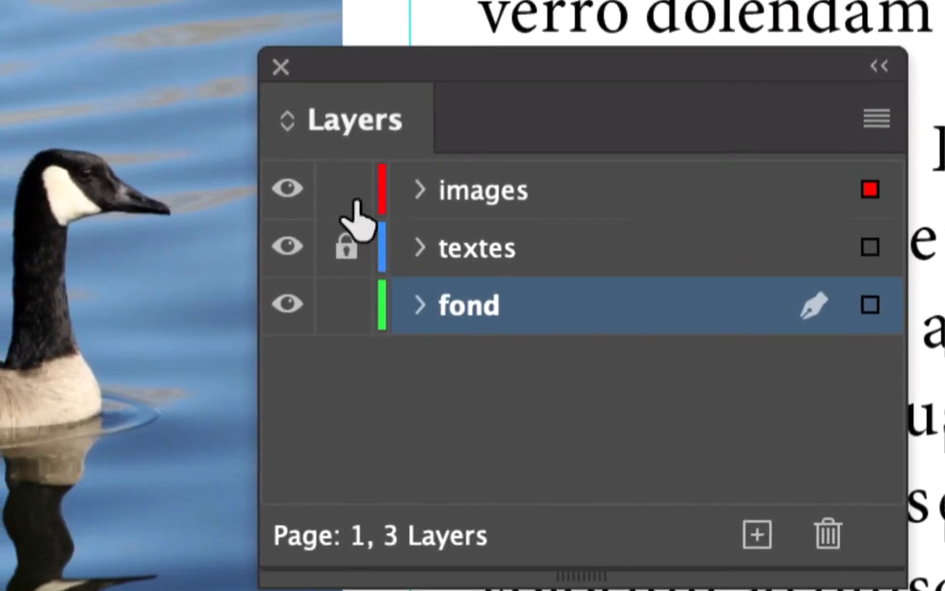
left_click(263, 123)
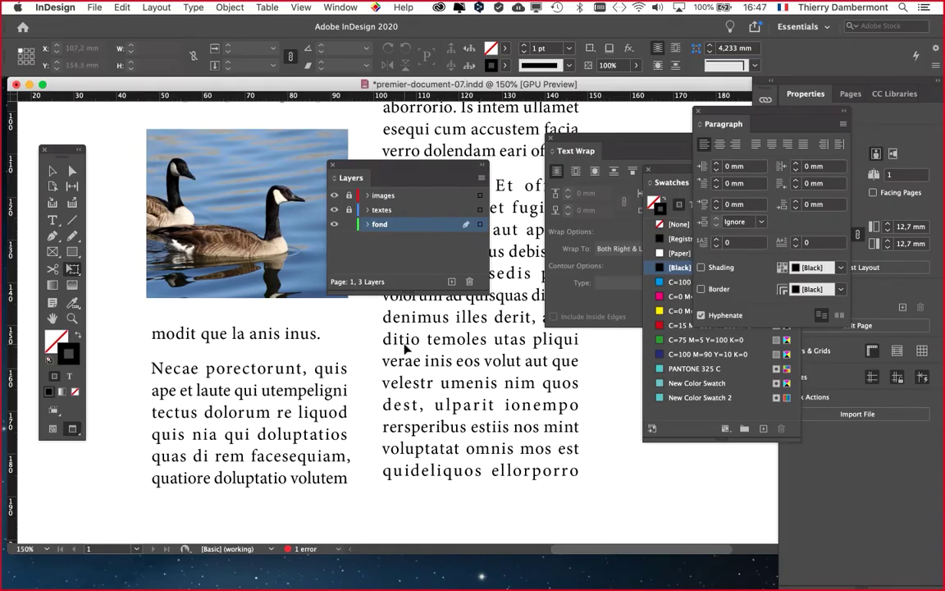
Zoom out, move the Layers and Text Wrap panels clear of the page and enlarge the window.
key("super+minus")
key("super+minus")
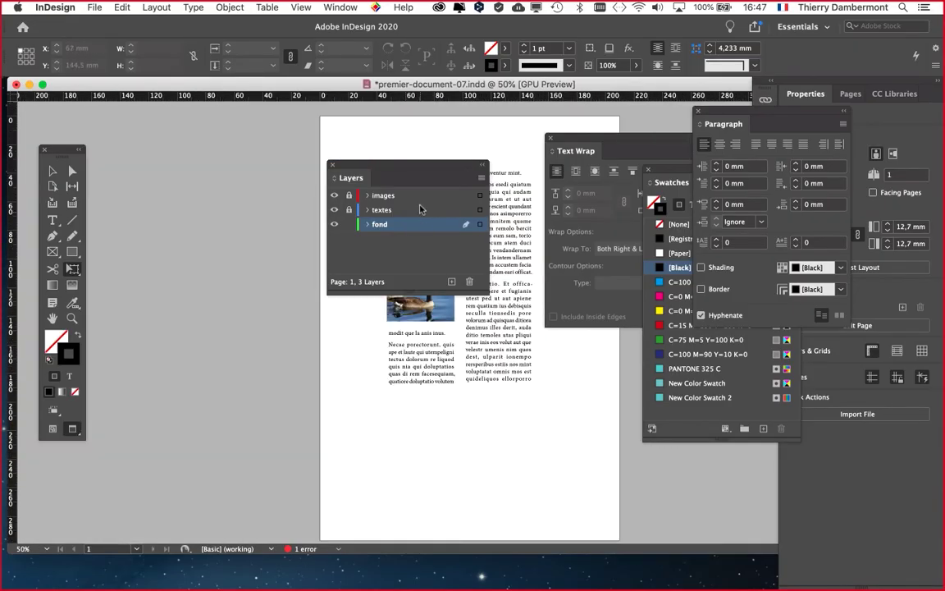
left_click_drag(344, 165, 68, 474)
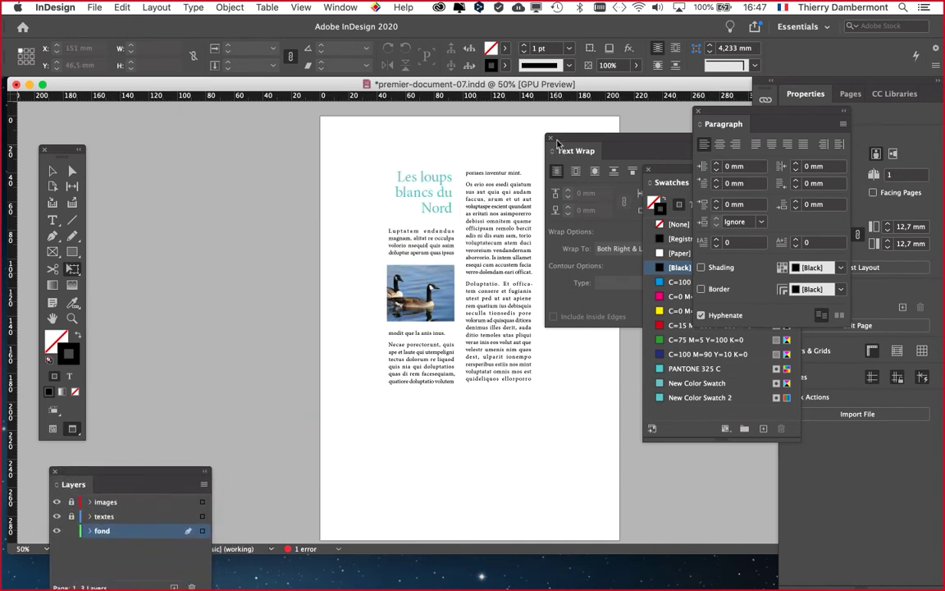
left_click_drag(574, 150, 647, 156)
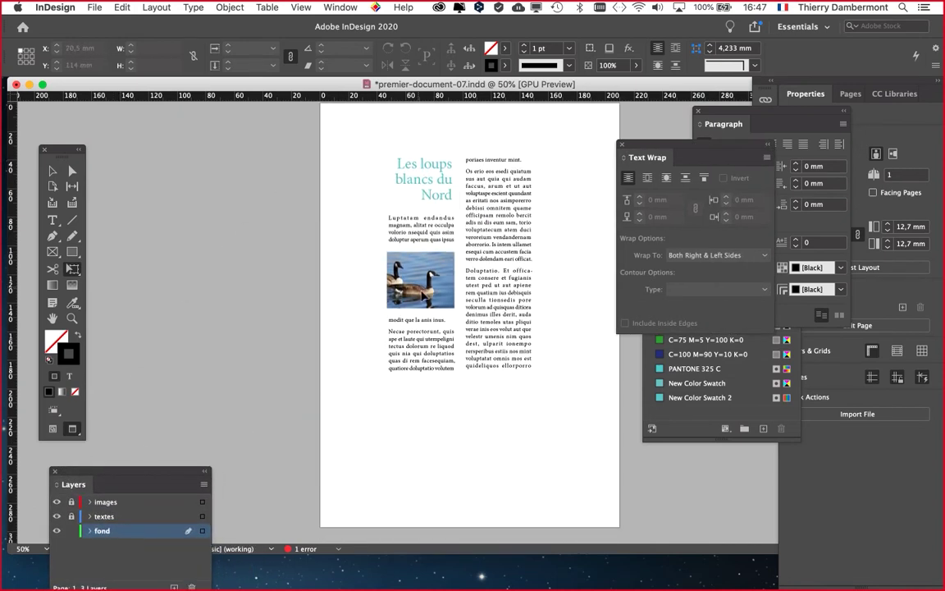
key("super+minus")
key("super+equal")
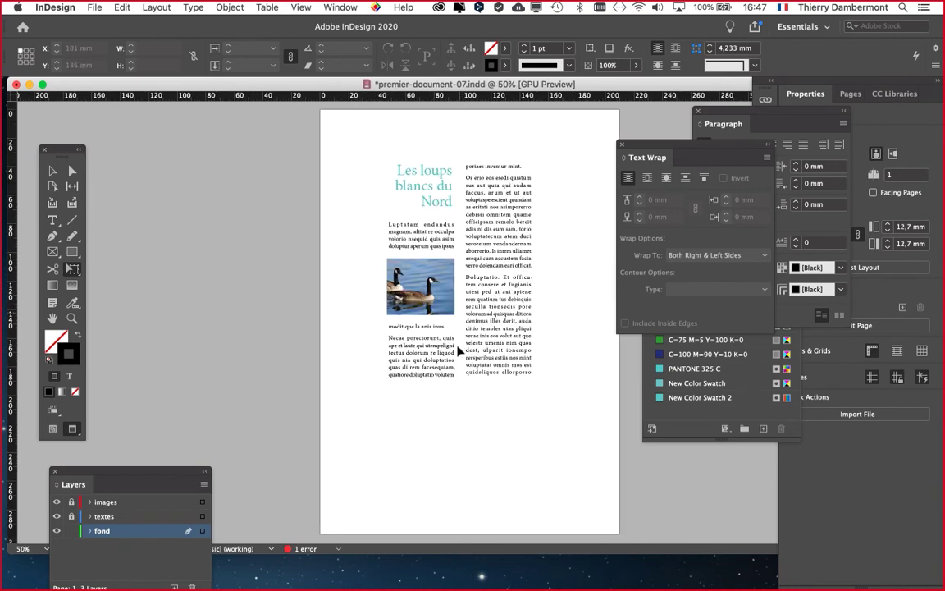
left_click_drag(558, 556, 557, 578)
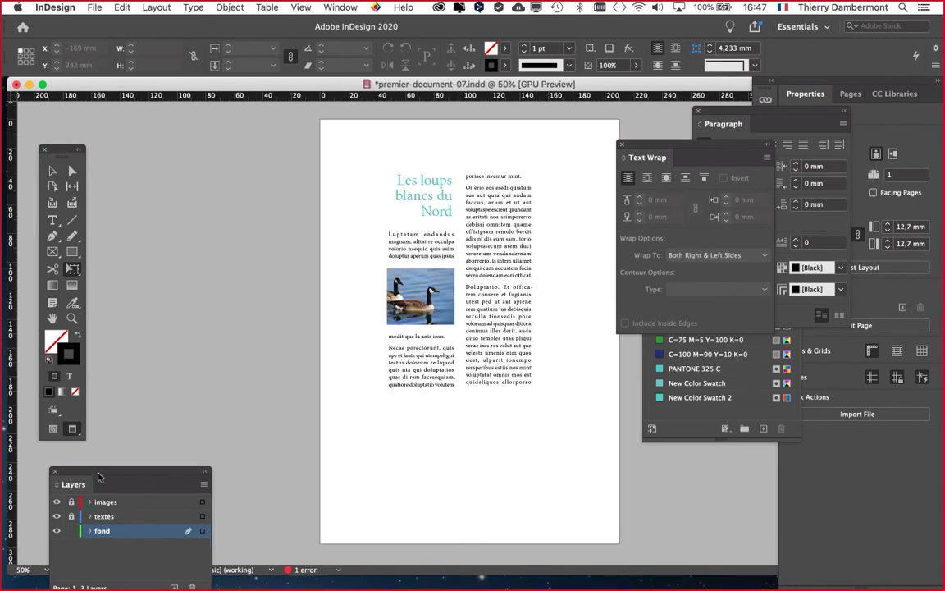
left_click_drag(100, 472, 180, 148)
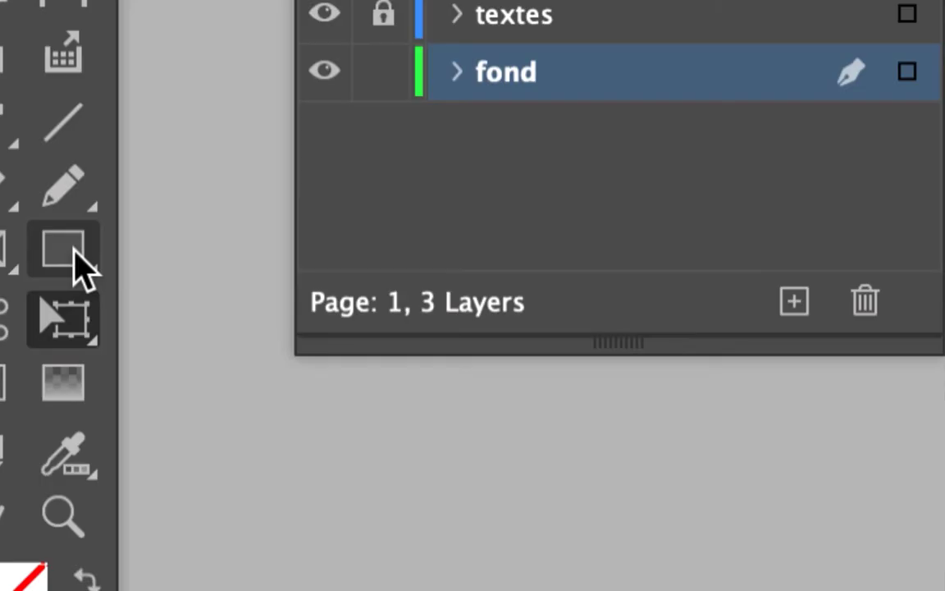
Draw a 223 × 309 mm rectangle frame at X -6, Y -7 mm covering the whole page.
left_click(79, 261)
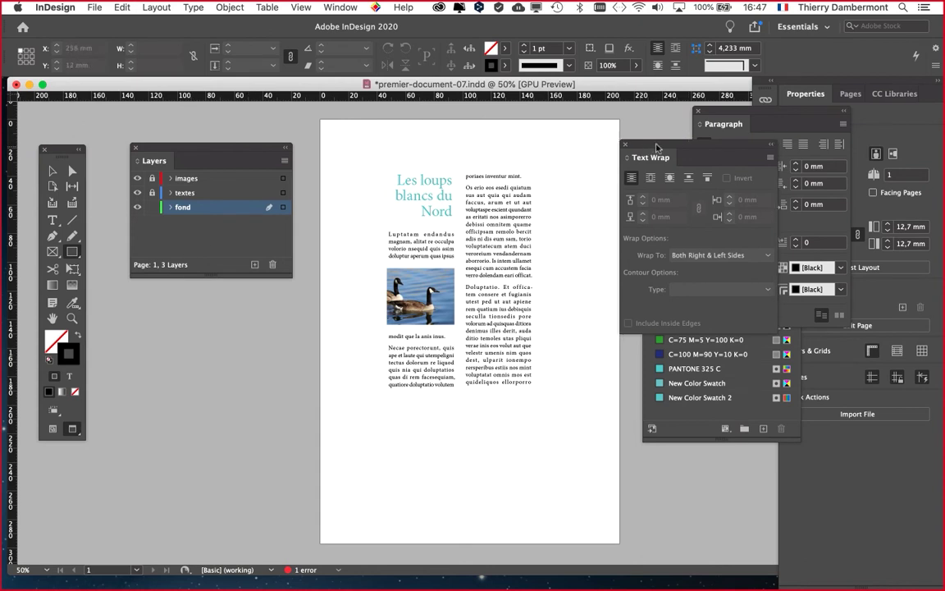
left_click_drag(656, 146, 679, 140)
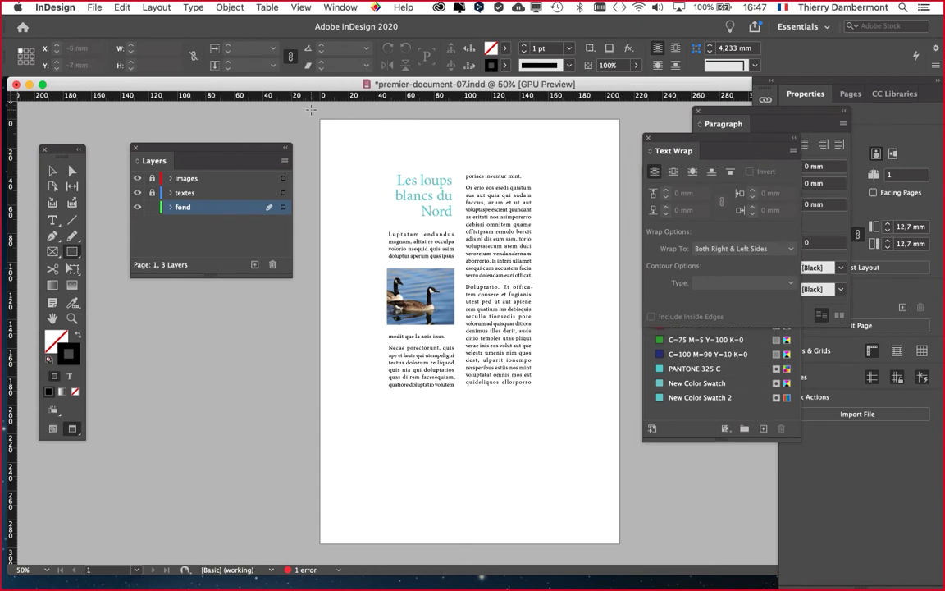
left_click_drag(318, 118, 629, 551)
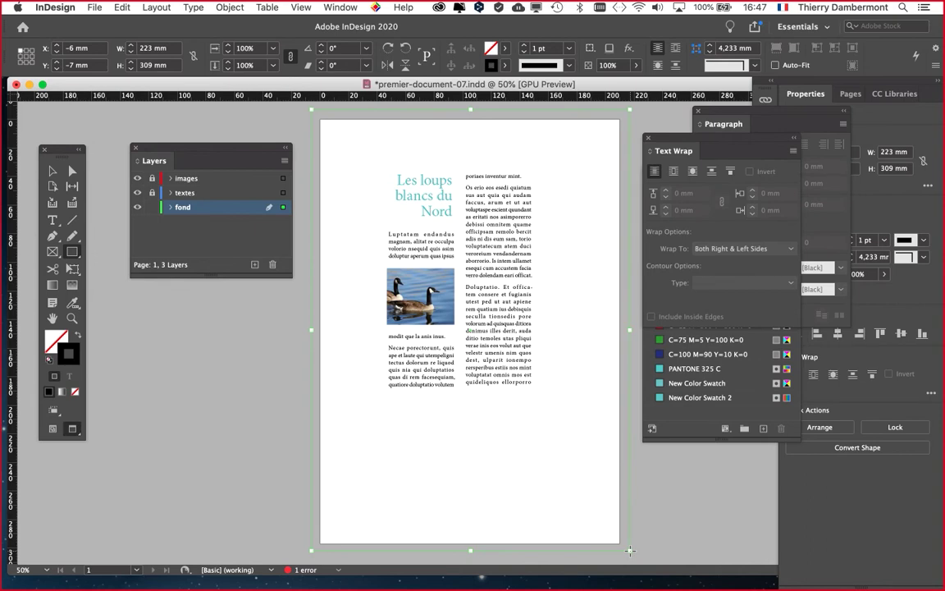
key("super+minus")
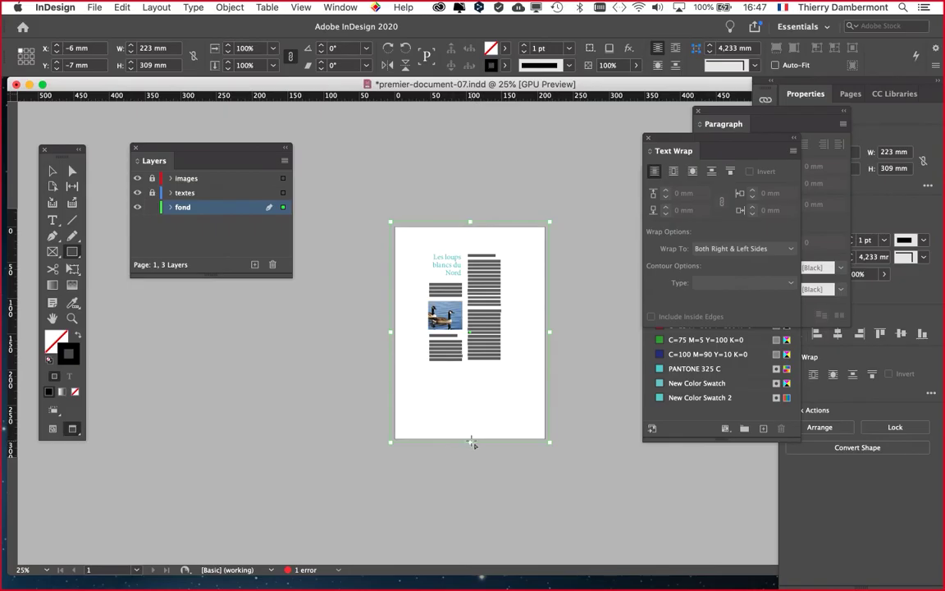
key("super+equal")
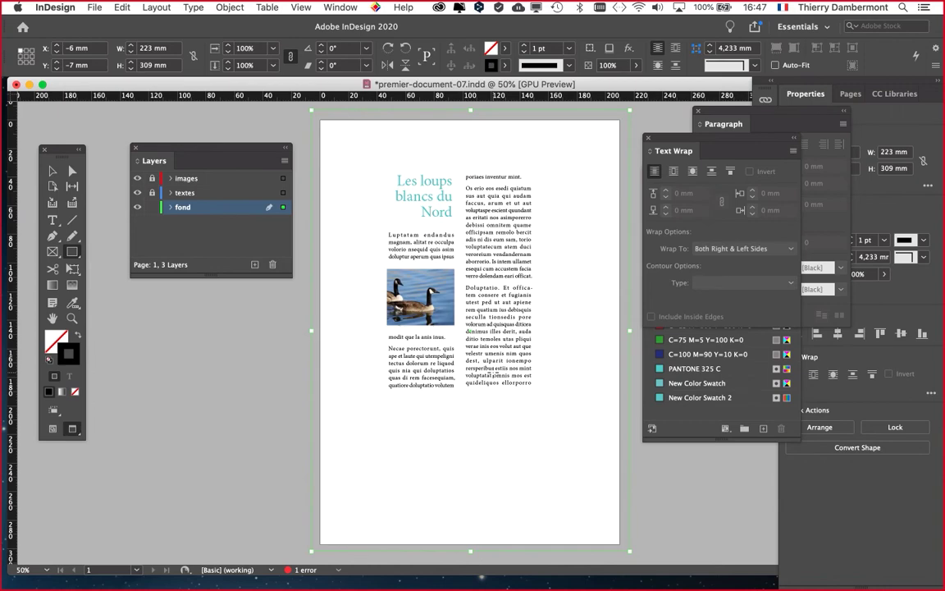
key("super+alt+t")
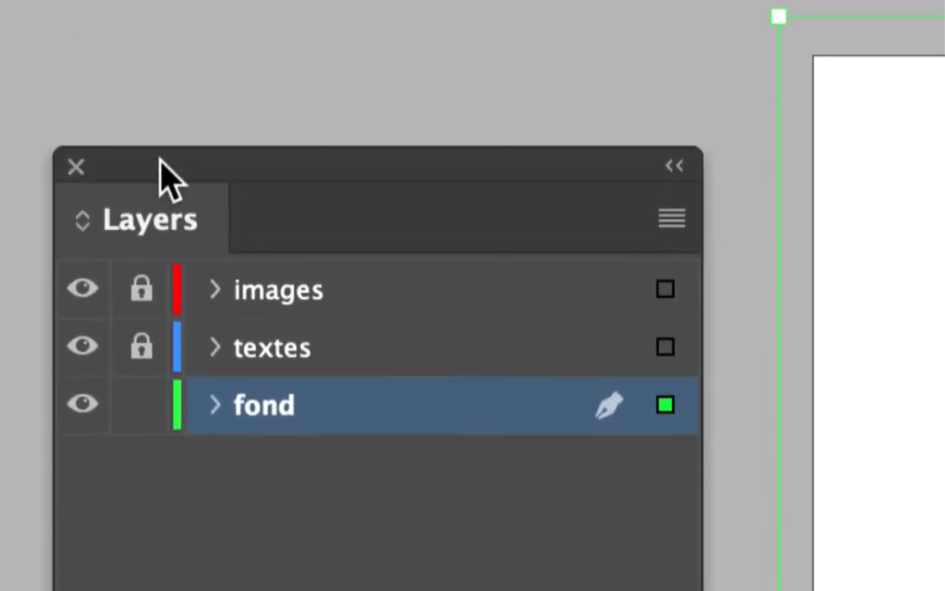
Move the Layers panel to the bottom left, off the goose photo.
left_click_drag(169, 179, 337, 149)
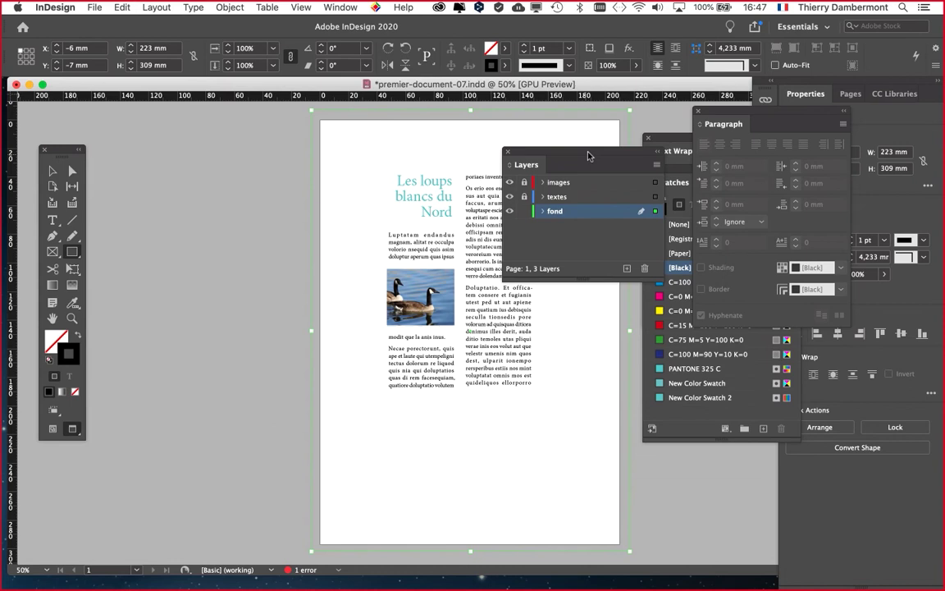
left_click_drag(590, 154, 418, 246)
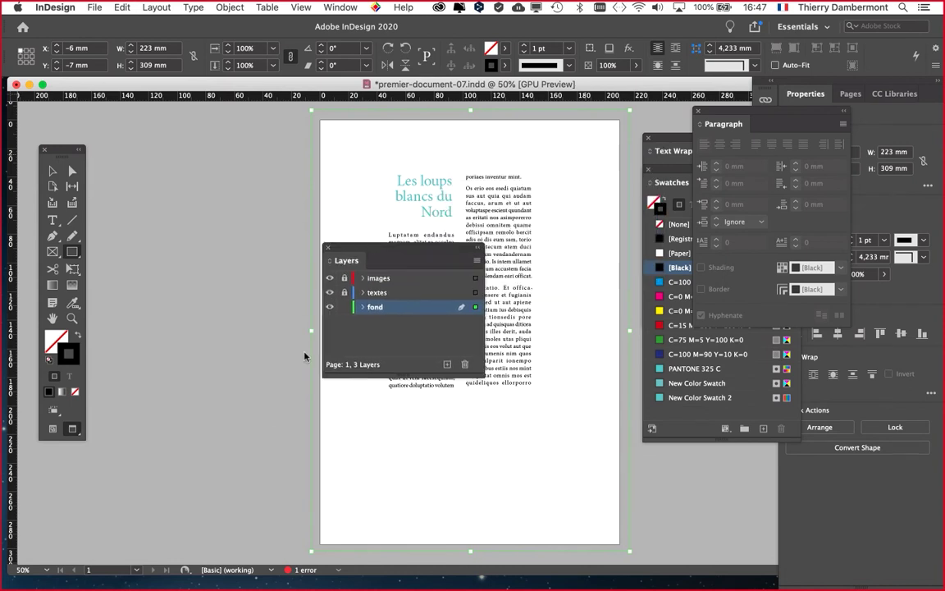
left_click_drag(303, 356, 112, 482)
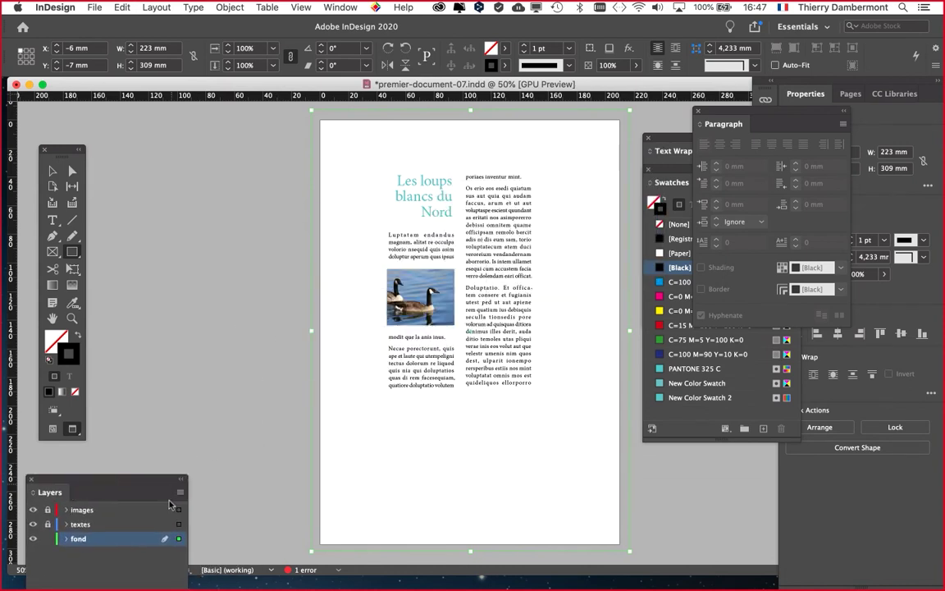
left_click_drag(154, 483, 160, 462)
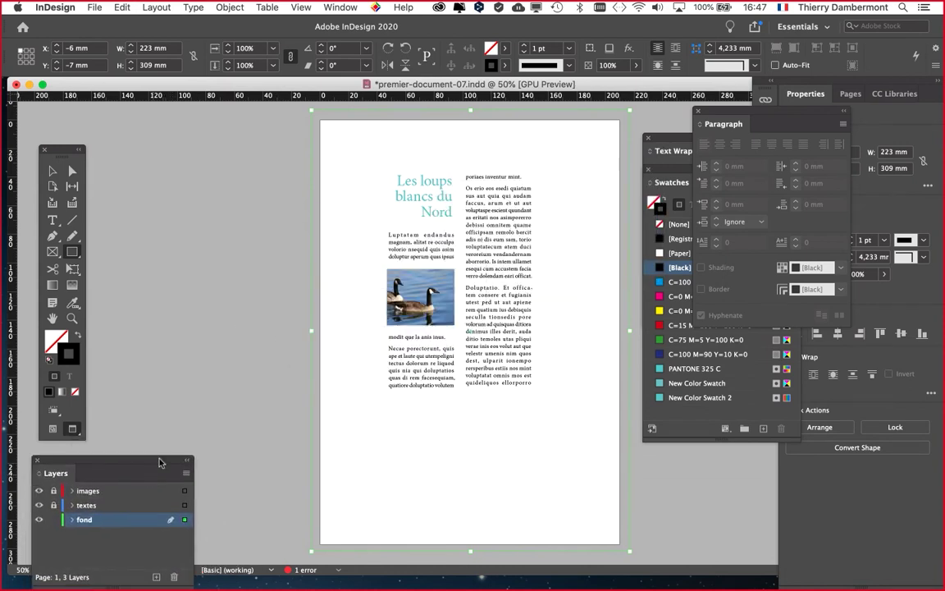
Move the Paragraph panel below Swatches, float Text Wrap and switch to the Selection tool.
left_click_drag(718, 112, 656, 458)
left_click_drag(673, 140, 174, 154)
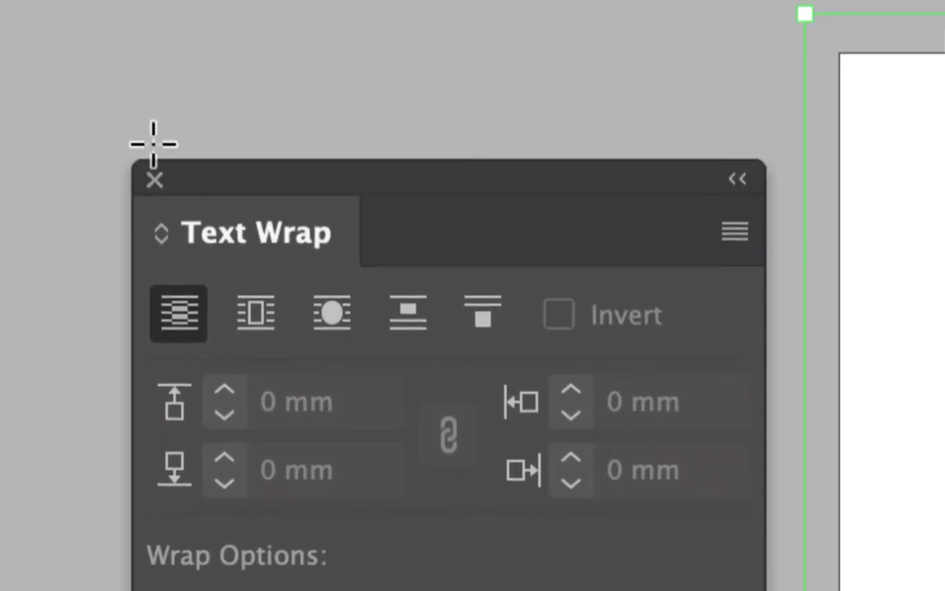
left_click(76, 164)
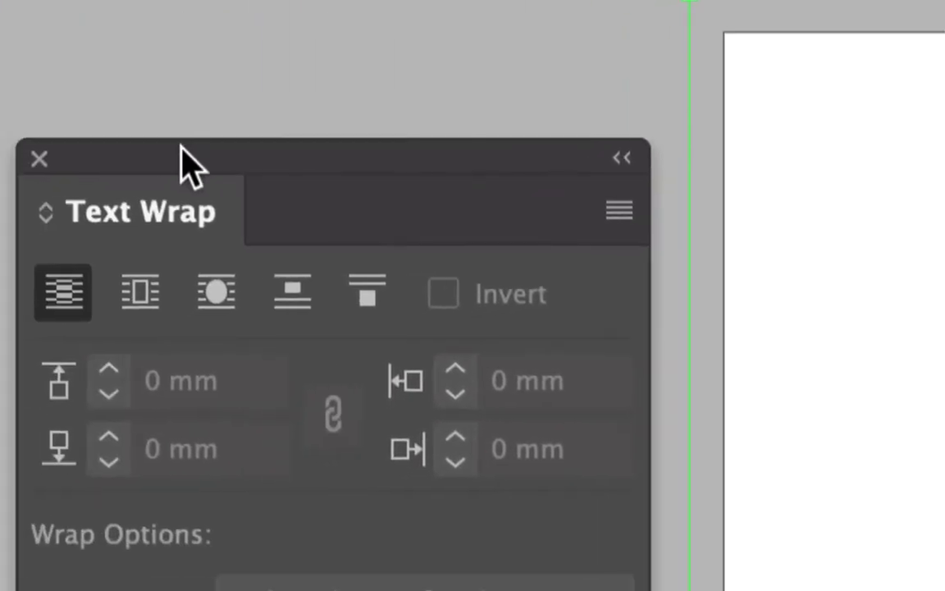
Place the Text Wrap panel over the swatches and move the Tools panel closer to the page.
left_click_drag(186, 158, 211, 148)
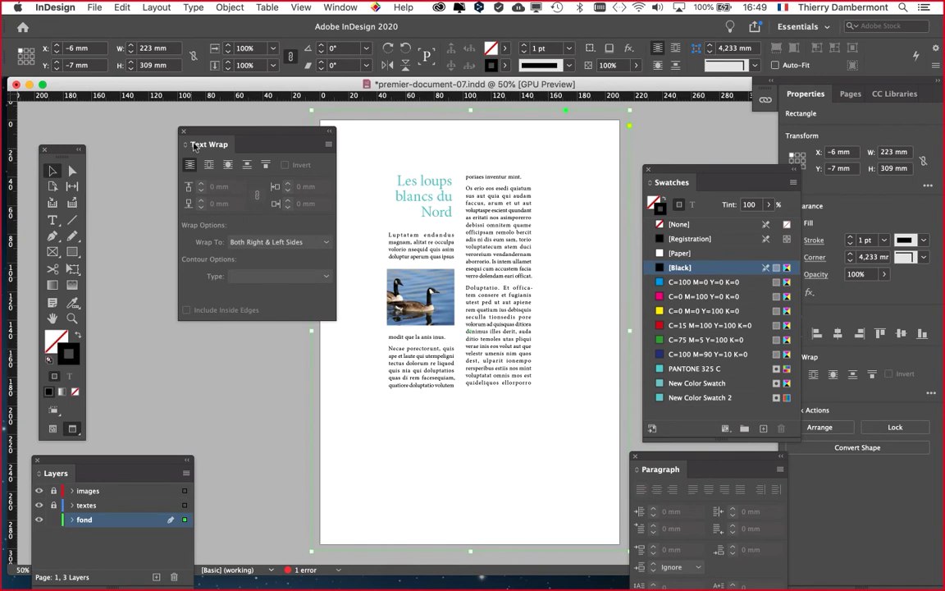
left_click_drag(194, 147, 675, 131)
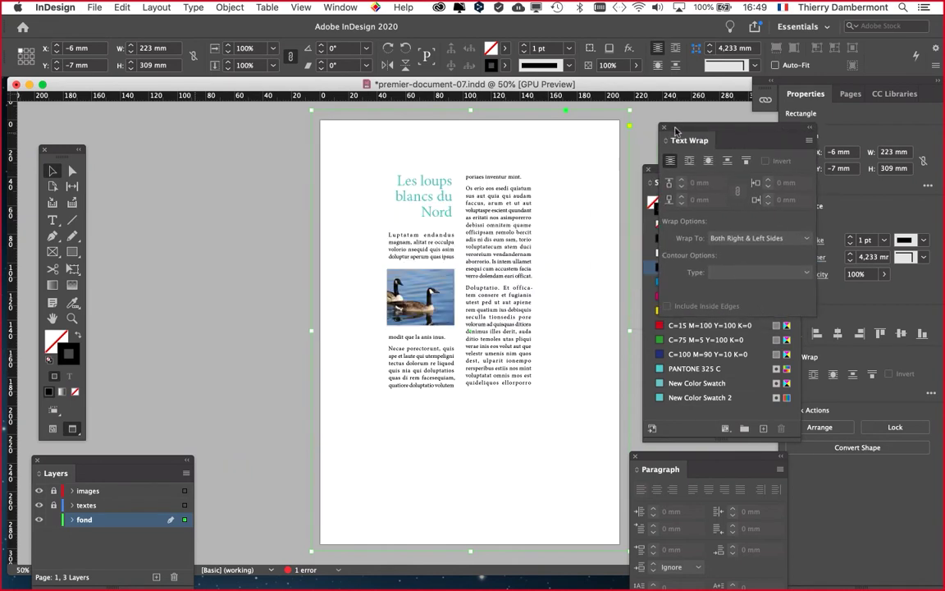
left_click(664, 171)
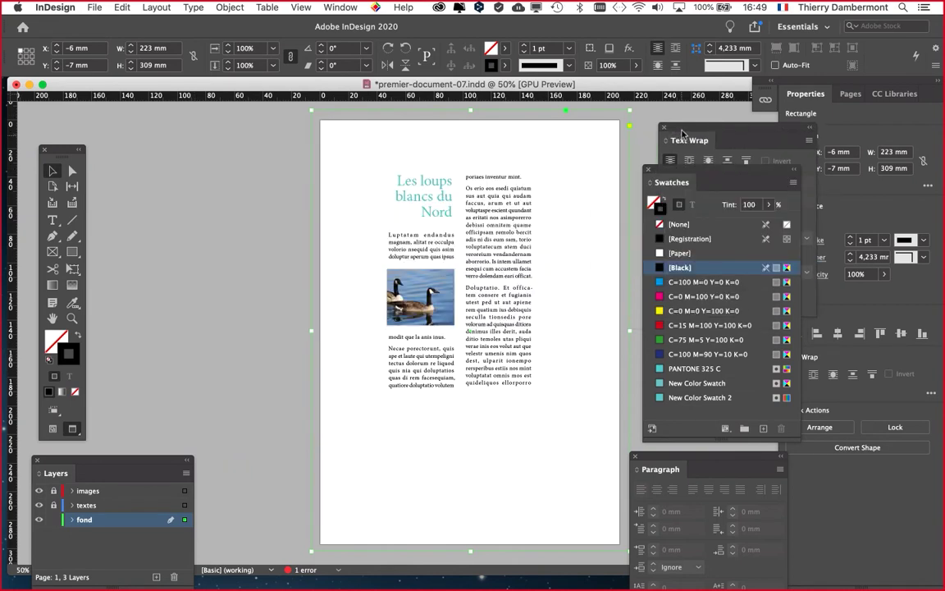
left_click(682, 134)
left_click_drag(698, 133, 714, 128)
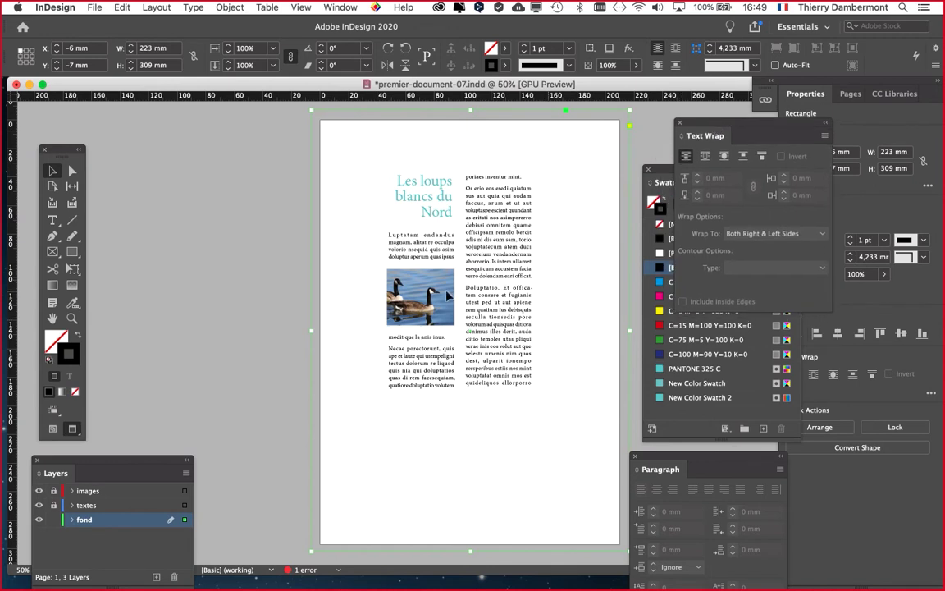
left_click_drag(66, 150, 154, 132)
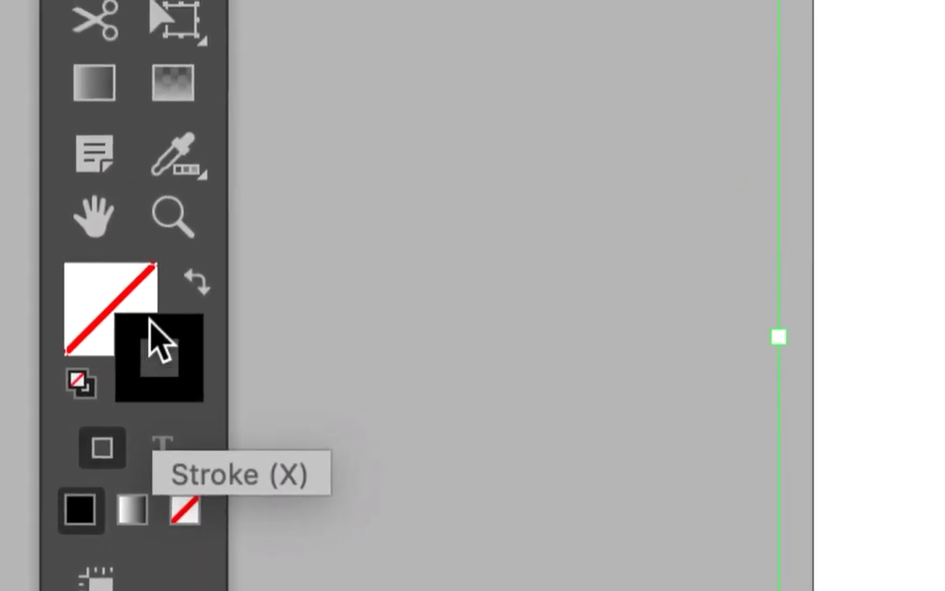
Set the background rectangle's stroke to None and make the Fill box active.
left_click(184, 510)
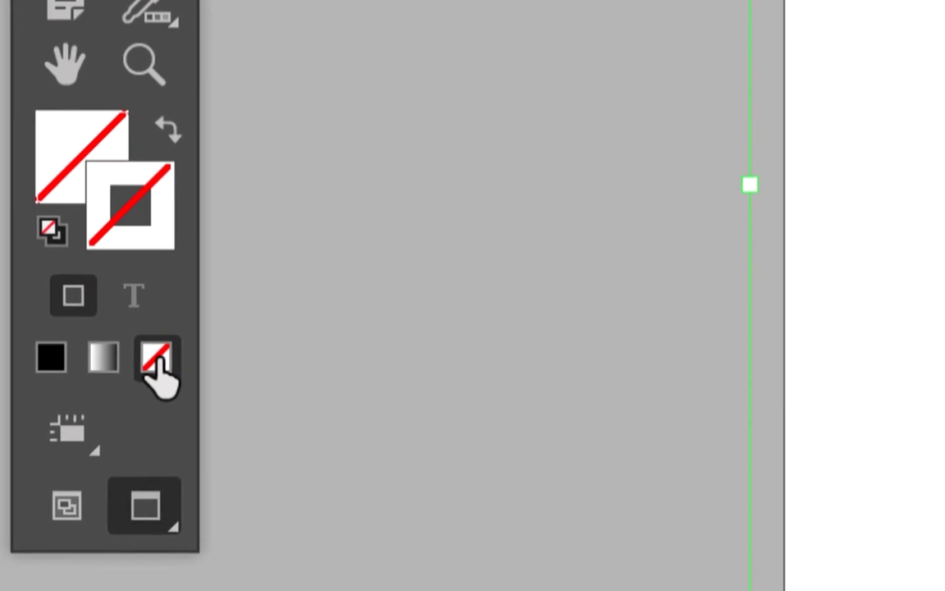
left_click(64, 246)
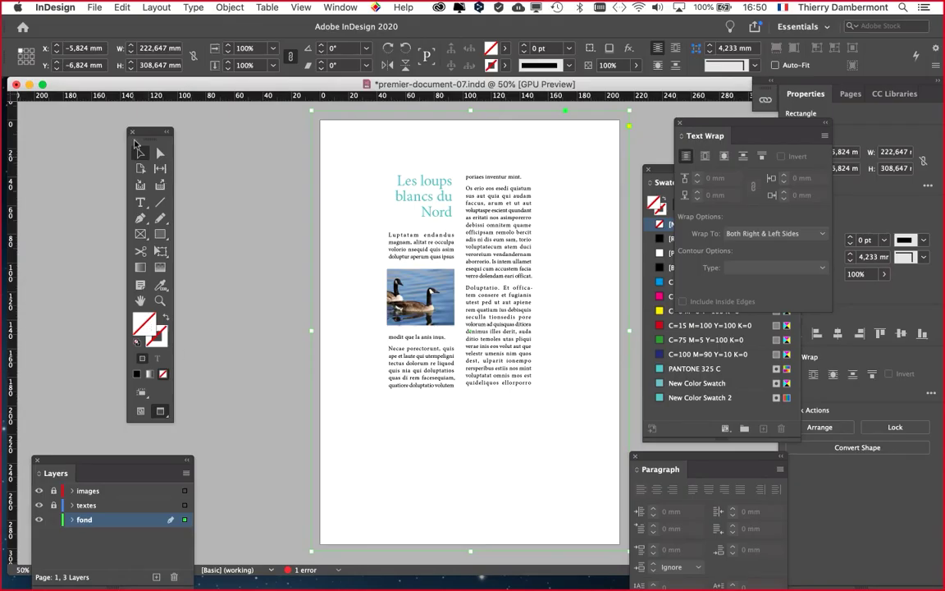
Place the Swatches panel next to the Tools panel and stretch it taller to show all swatches.
left_click_drag(144, 135, 76, 133)
left_click_drag(669, 169, 162, 134)
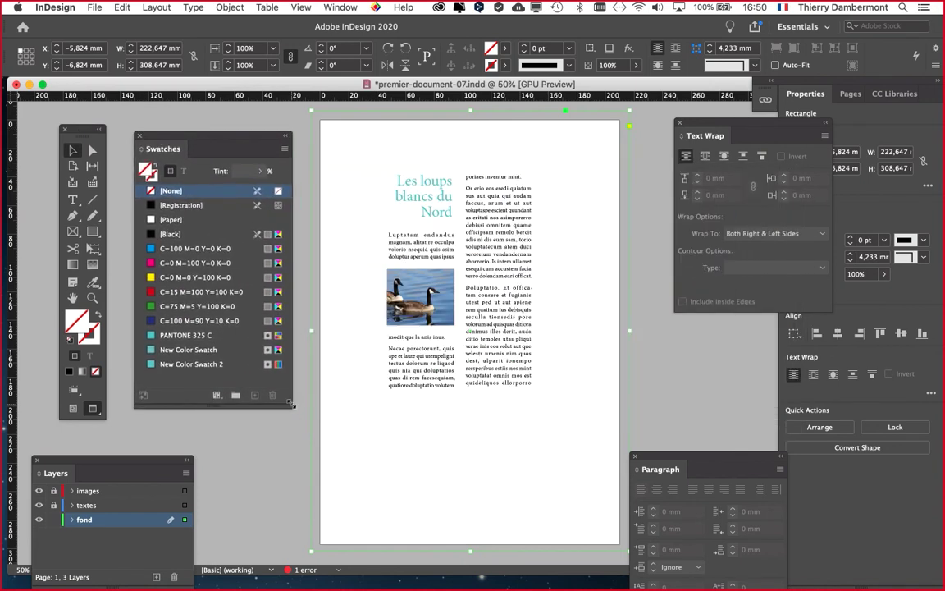
left_click_drag(289, 439, 286, 455)
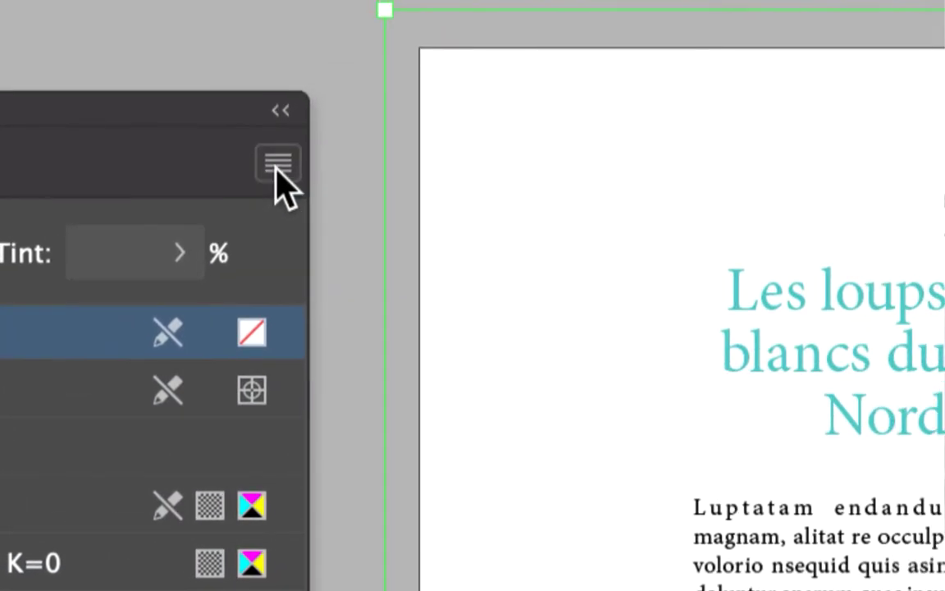
Start a New Color Swatch named 'couleur du fond de page' instead of its colour values.
left_click(277, 164)
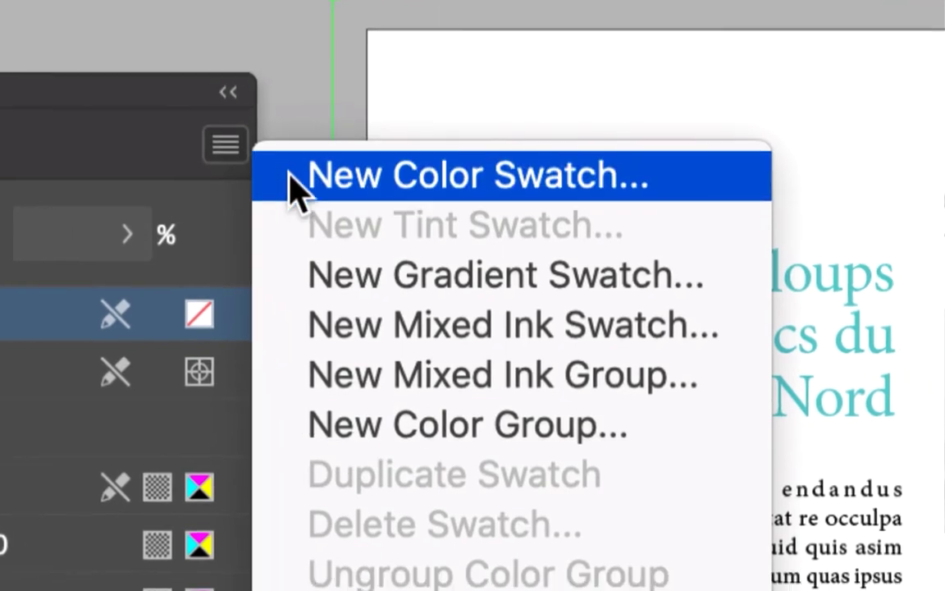
left_click(295, 185)
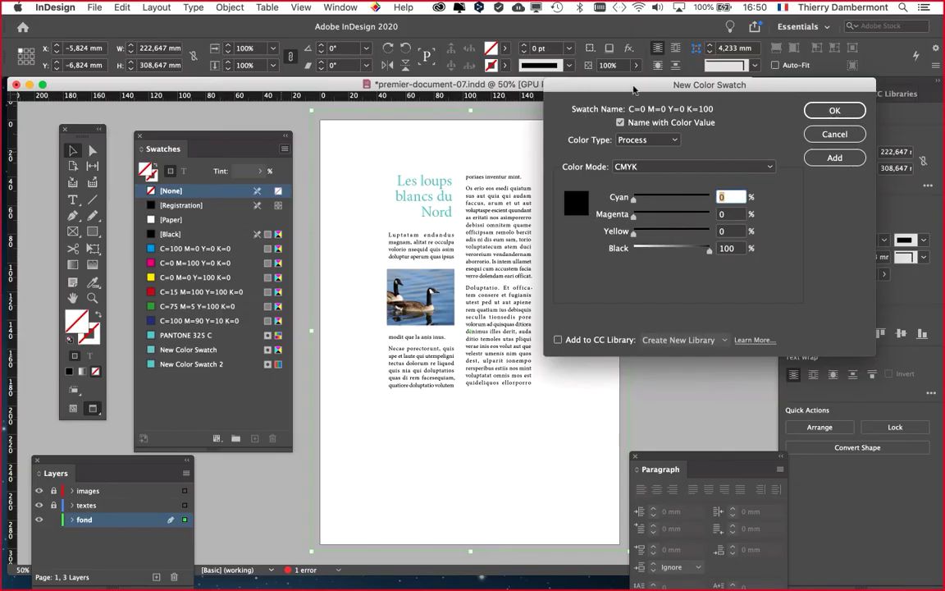
left_click_drag(634, 88, 599, 179)
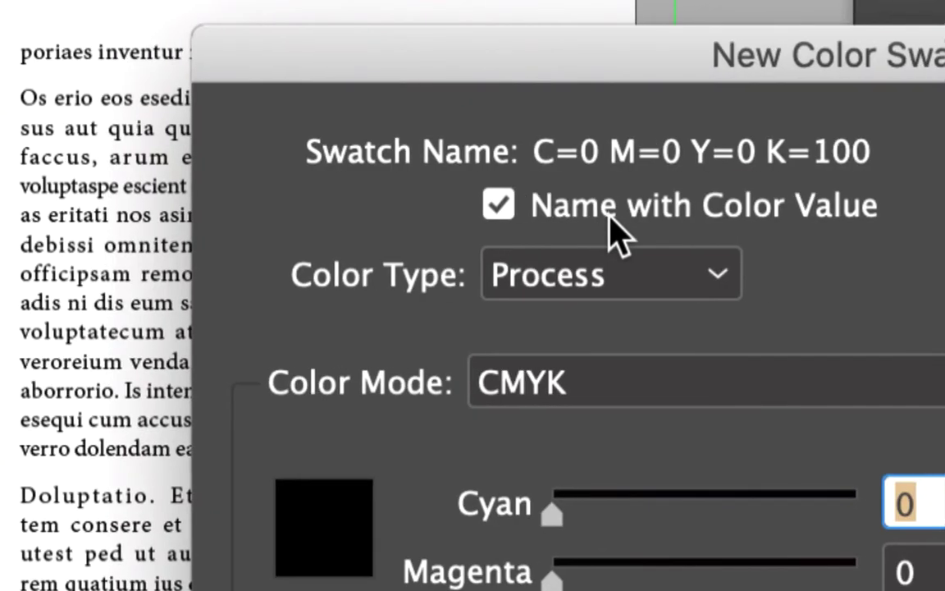
left_click(609, 217)
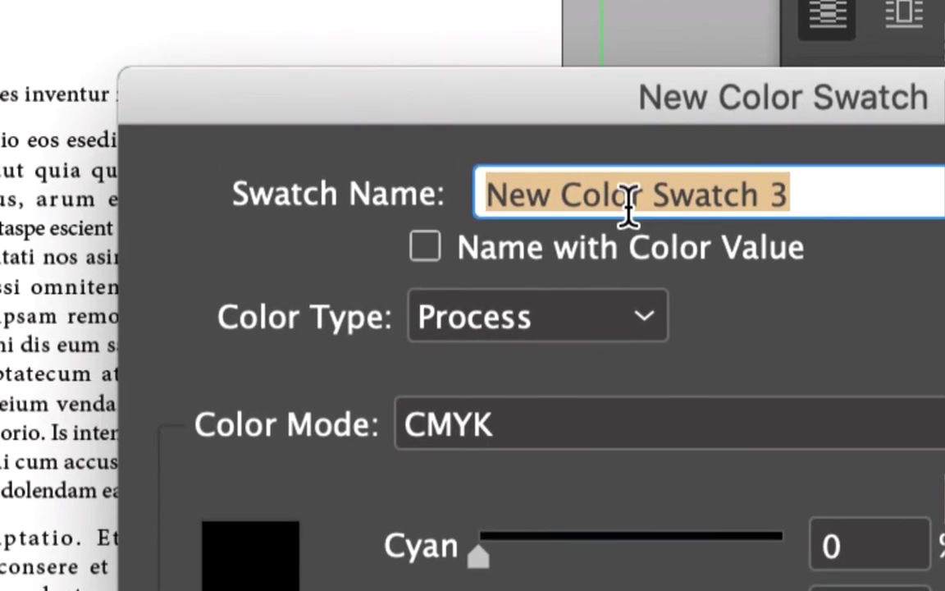
type("couleur ")
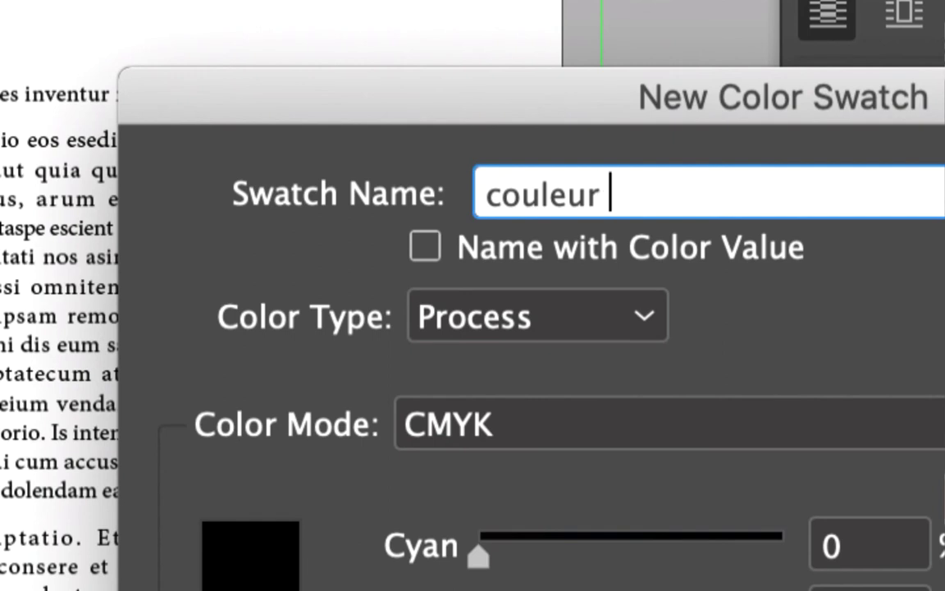
type("de")
key("BackSpace")
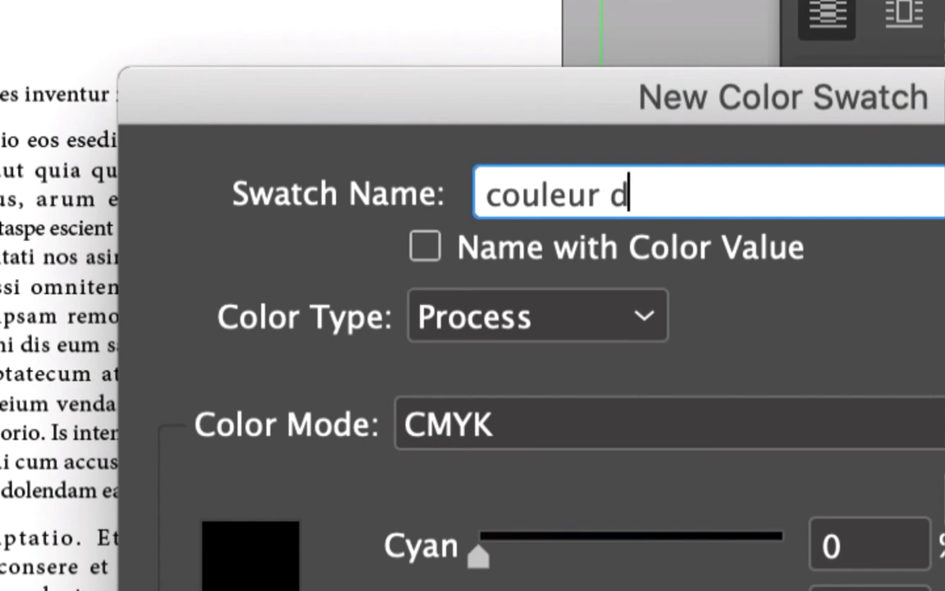
type("u fond de page")
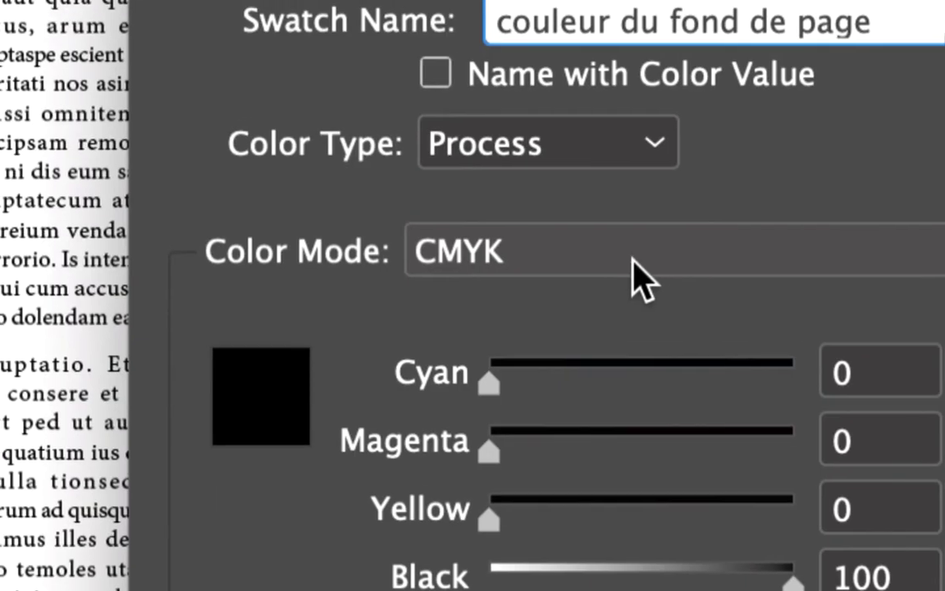
left_click(634, 261)
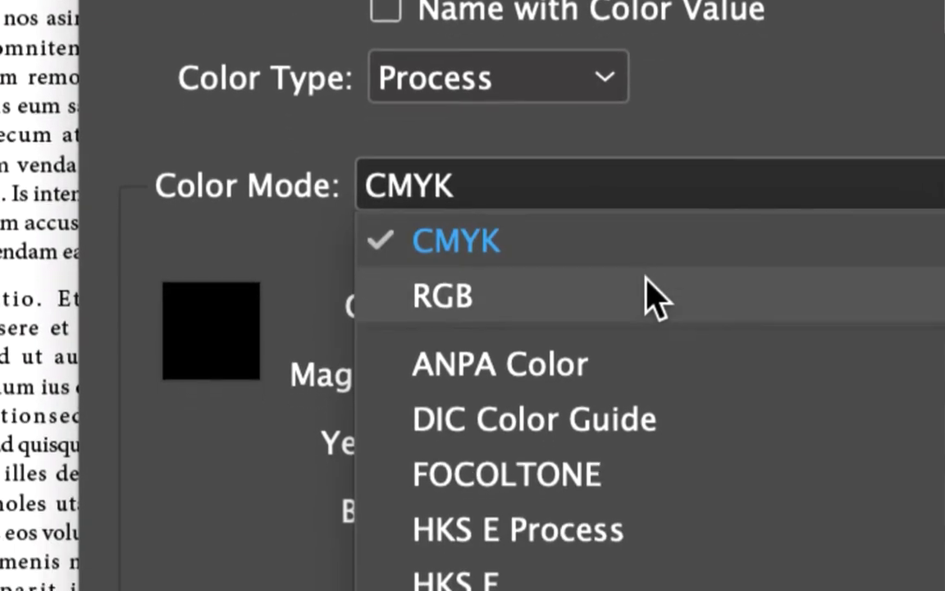
left_click(673, 365)
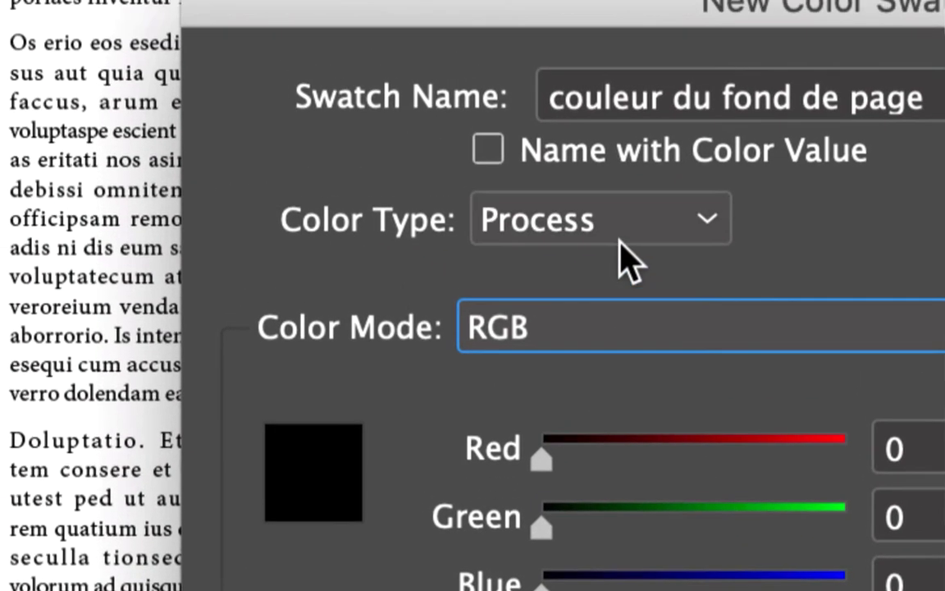
left_click(632, 145)
left_click(619, 237)
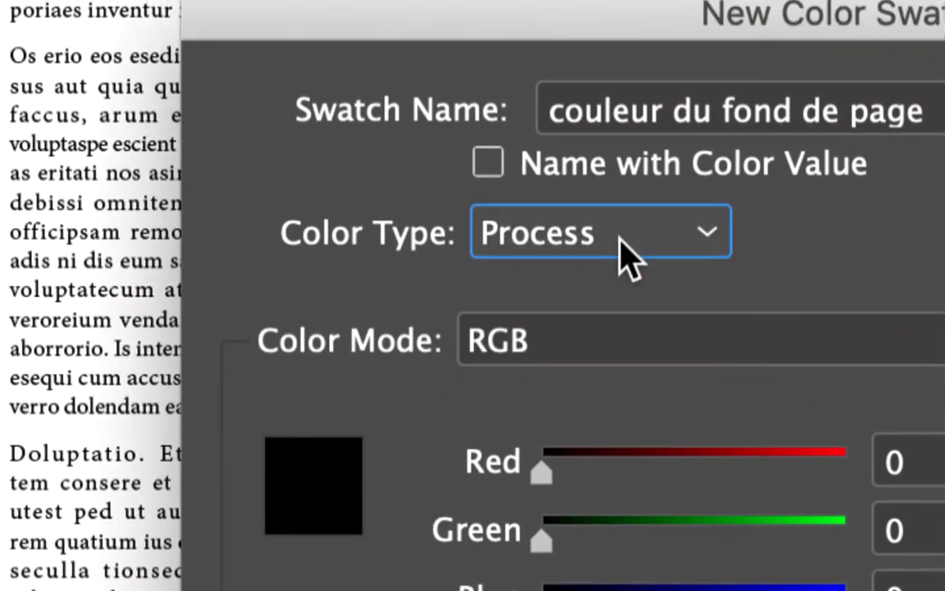
left_click(619, 353)
left_click(621, 264)
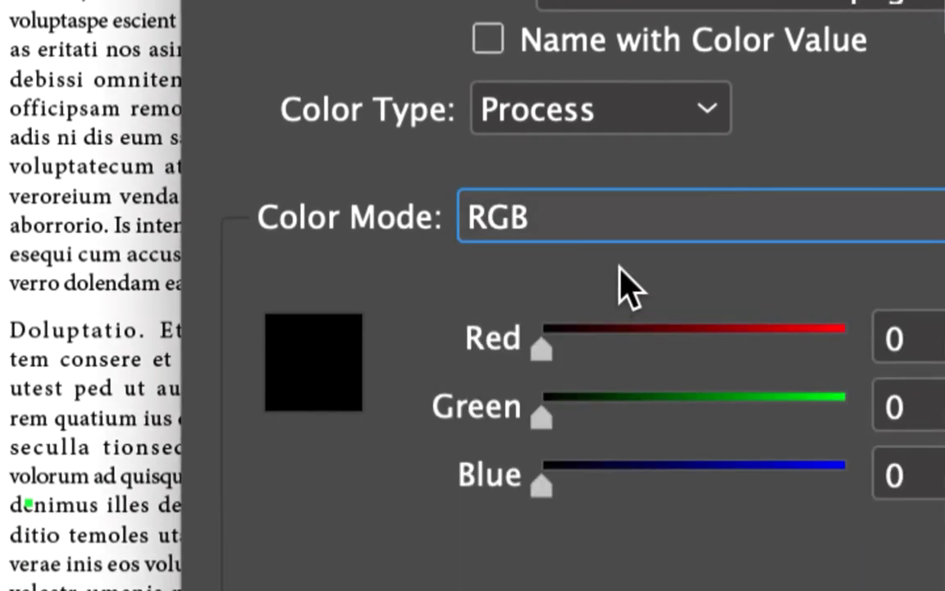
left_click(598, 144)
left_click(615, 250)
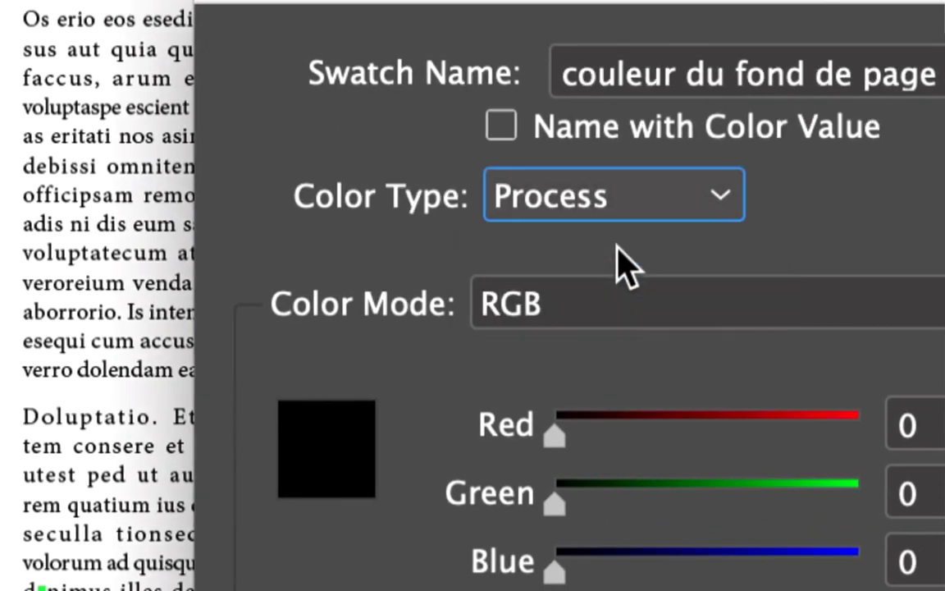
left_click(621, 199)
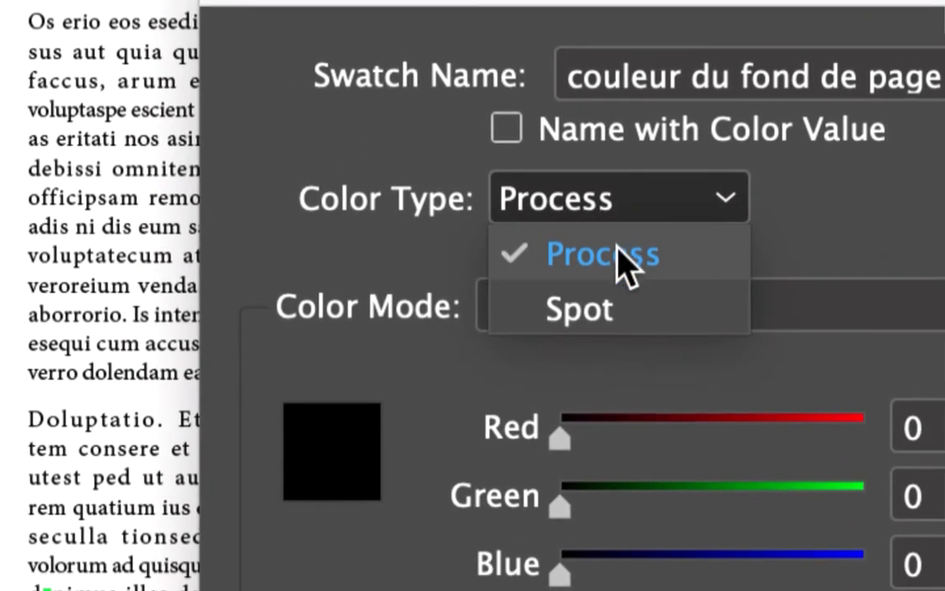
left_click(621, 261)
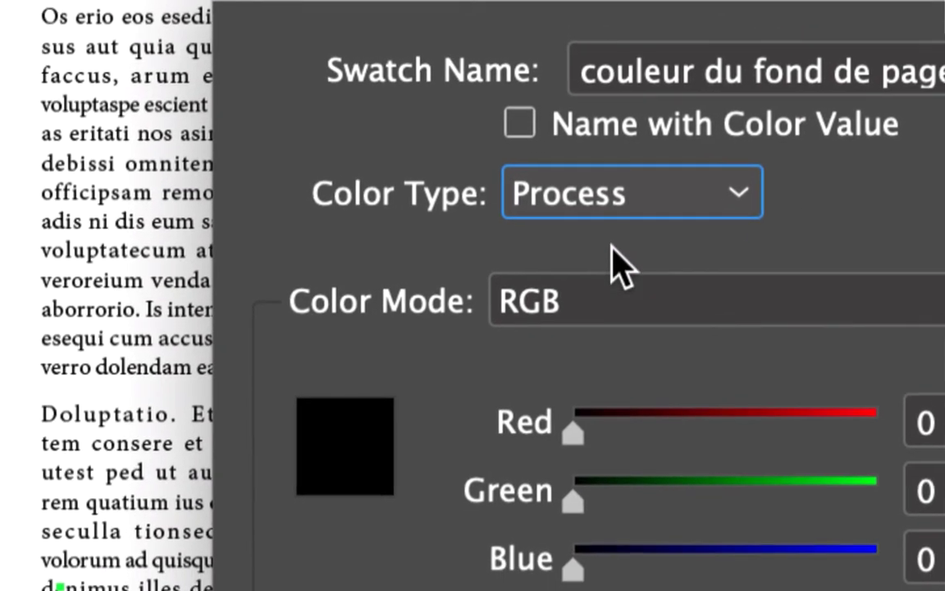
left_click(584, 209)
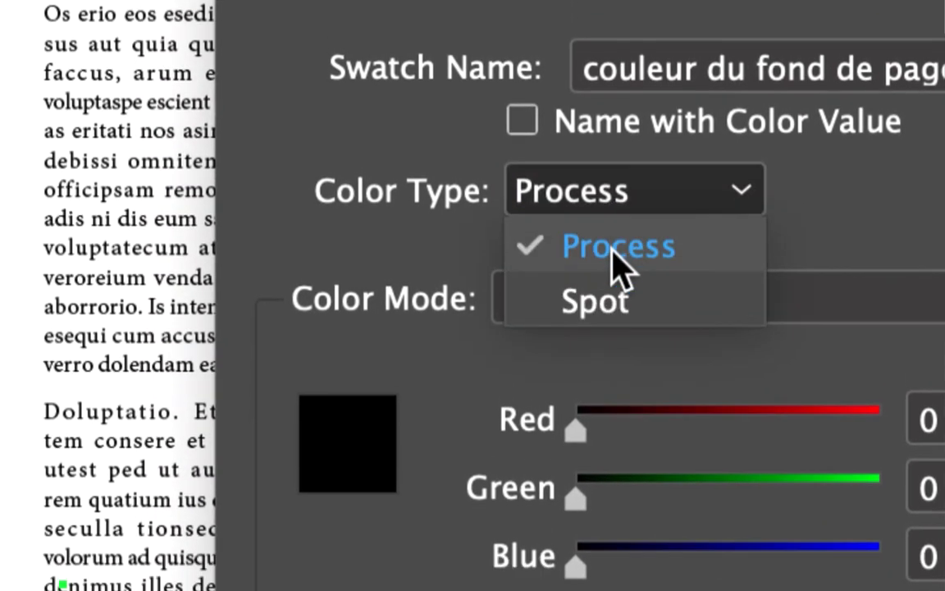
left_click(616, 283)
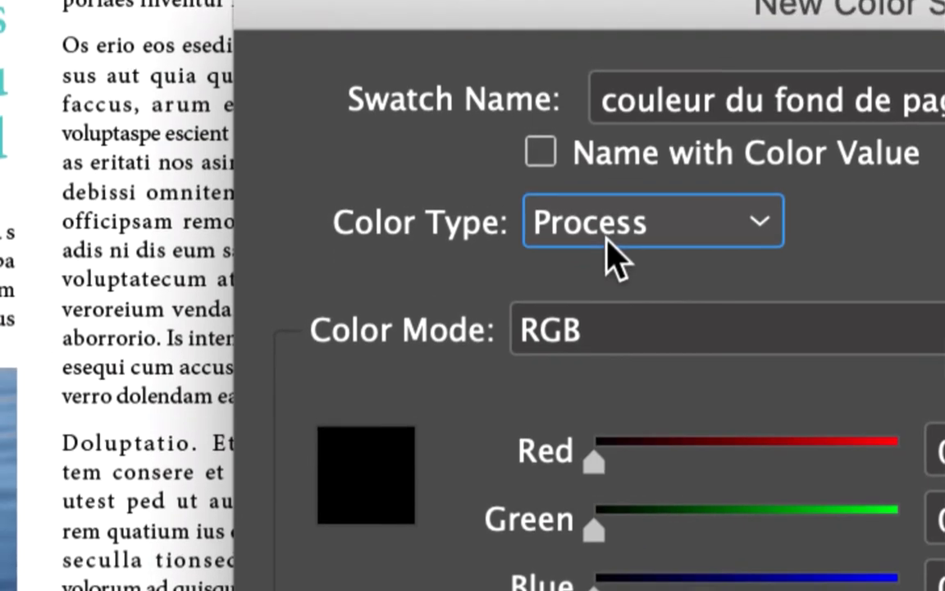
left_click(591, 196)
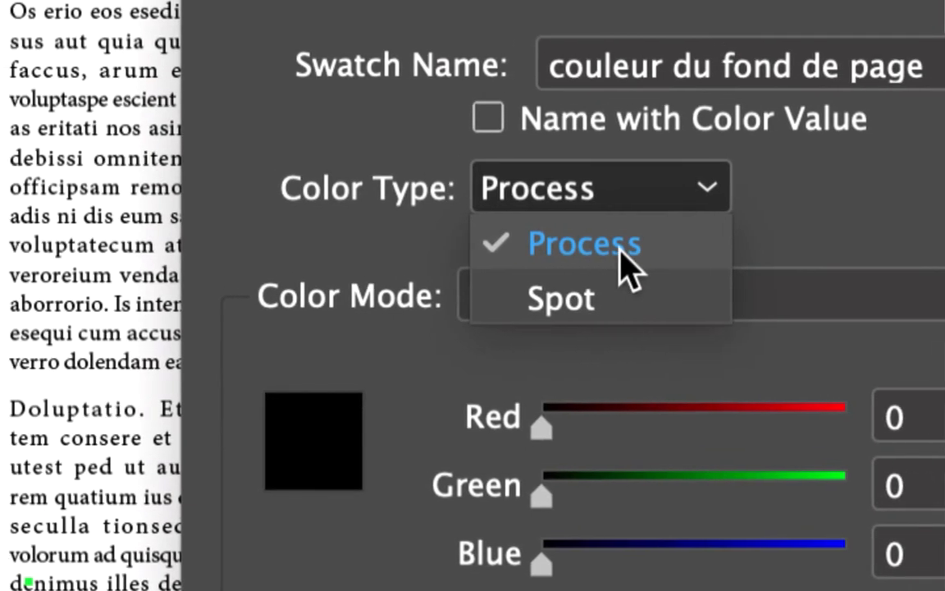
left_click(621, 251)
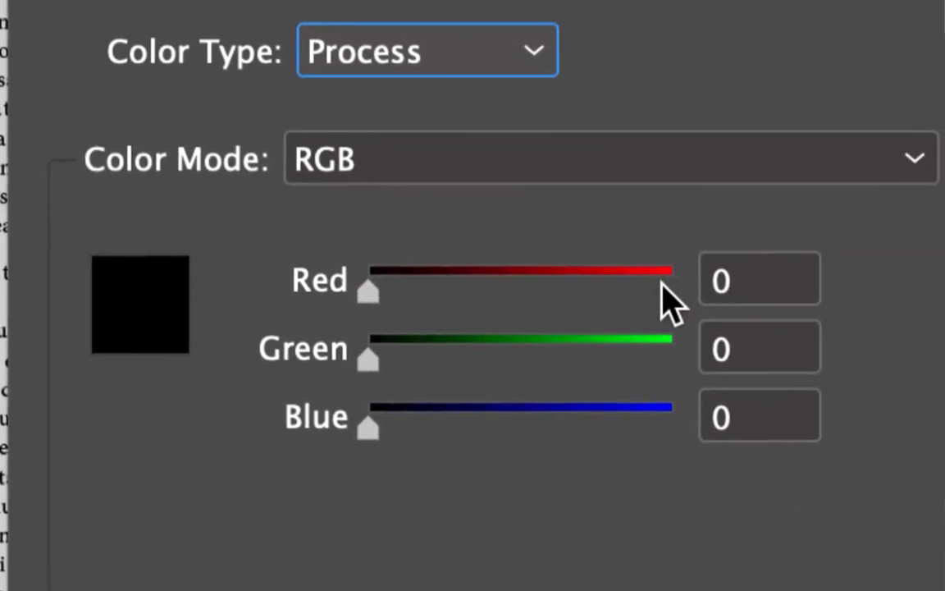
Enter 10 for the red, green and blue values of the new swatch.
left_click(722, 277)
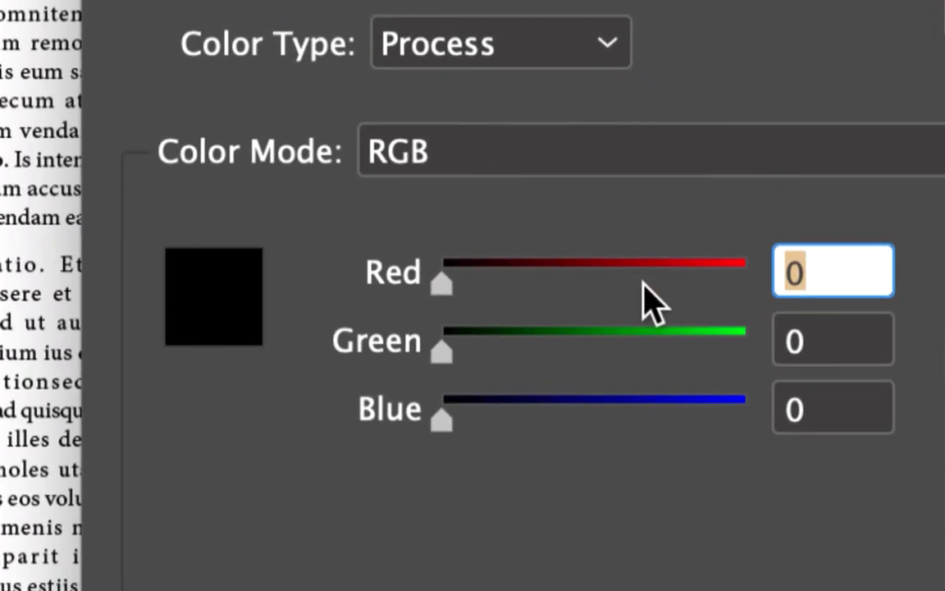
type("10")
key("Tab")
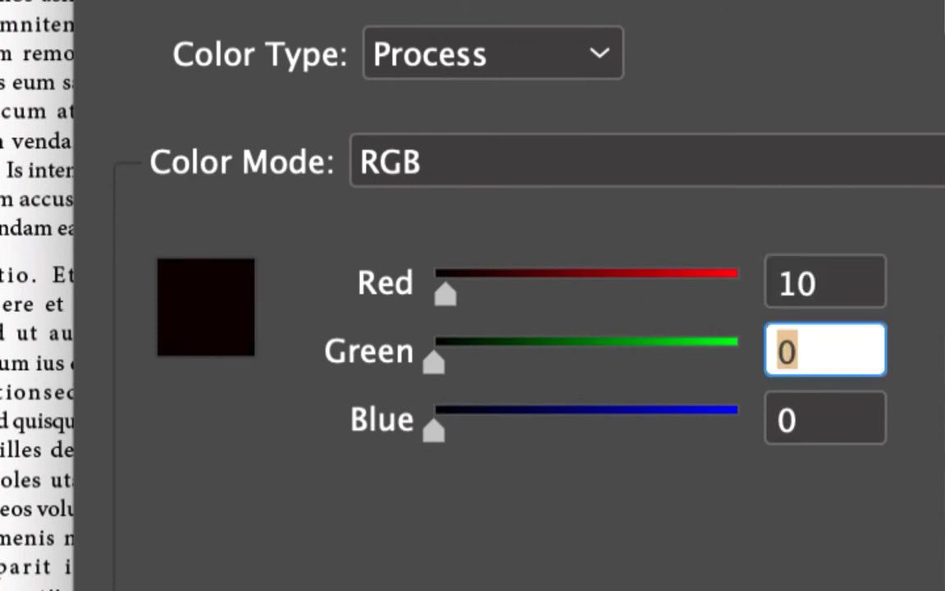
type("10")
key("Tab")
type("10")
key("Tab")
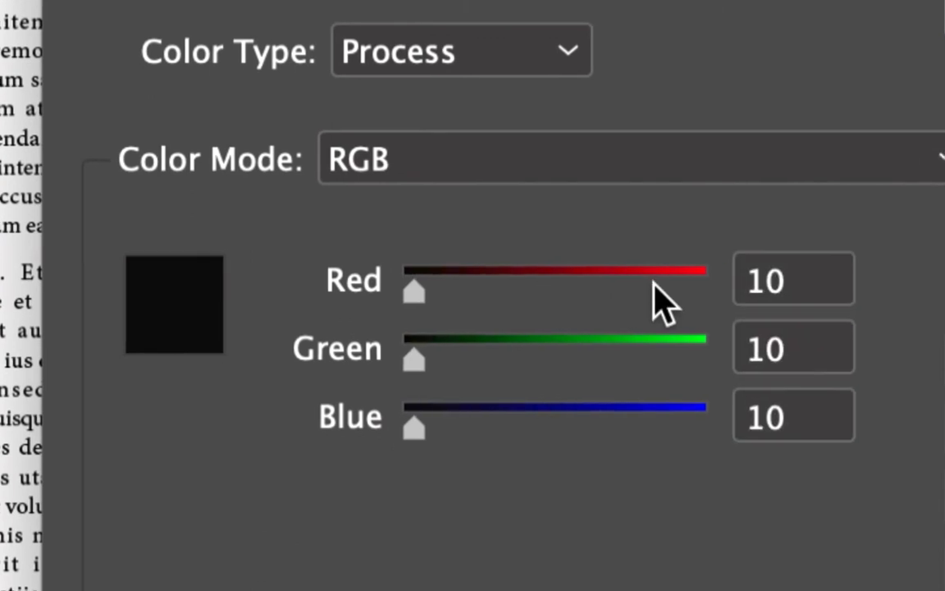
Change red, green and blue to 240, then drag the sliders down to 228 each (hex e4e4e4).
left_click(824, 287)
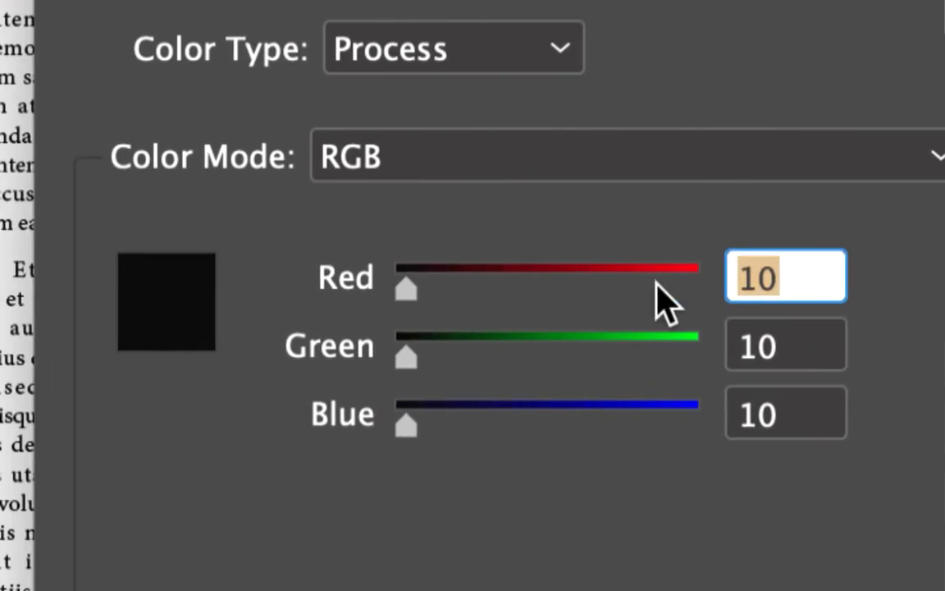
type("240")
key("Tab")
type("240")
key("Tab")
type("240")
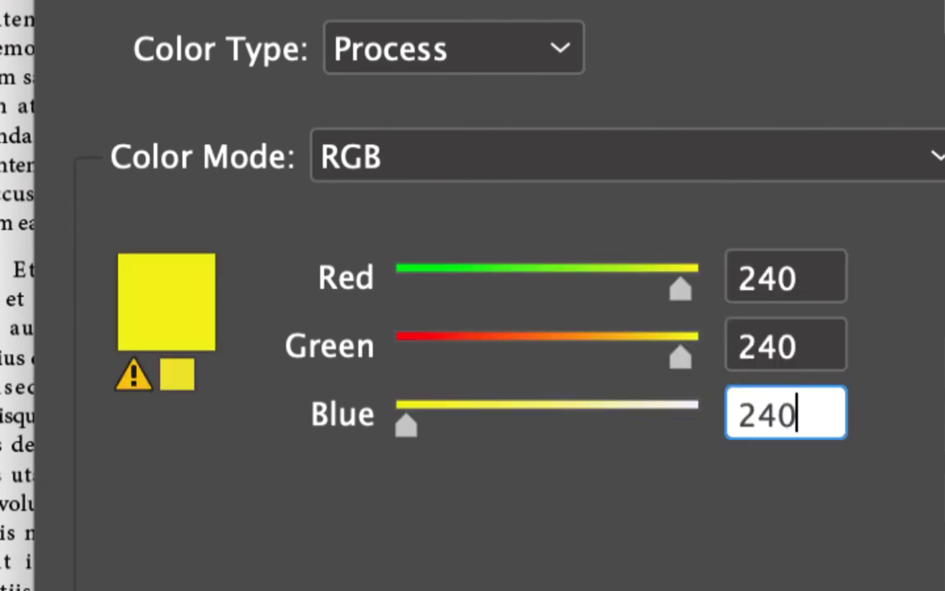
key("Tab")
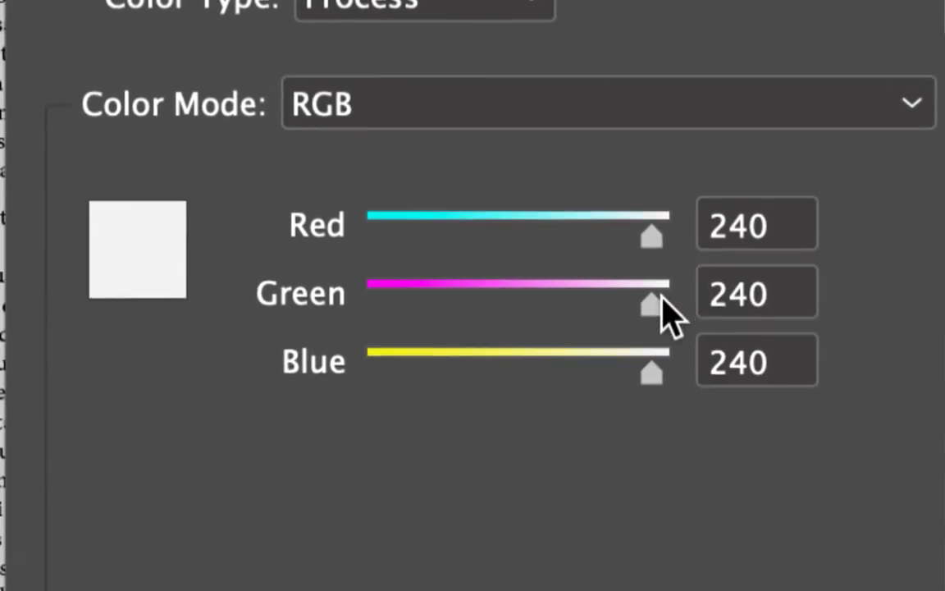
left_click_drag(583, 322, 573, 323)
mouse_move(656, 300)
left_mouse_down()
mouse_move(538, 302)
mouse_move(648, 316)
mouse_move(685, 300)
mouse_move(655, 300)
left_mouse_up()
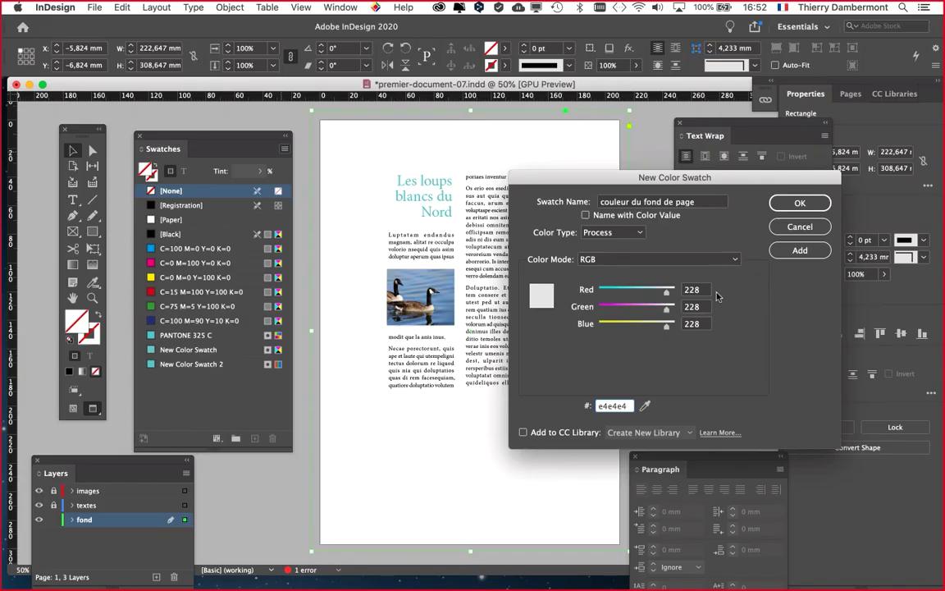
Add the grey swatch, filling the background frame, then rearrange the tool and swatch panels.
left_click(808, 203)
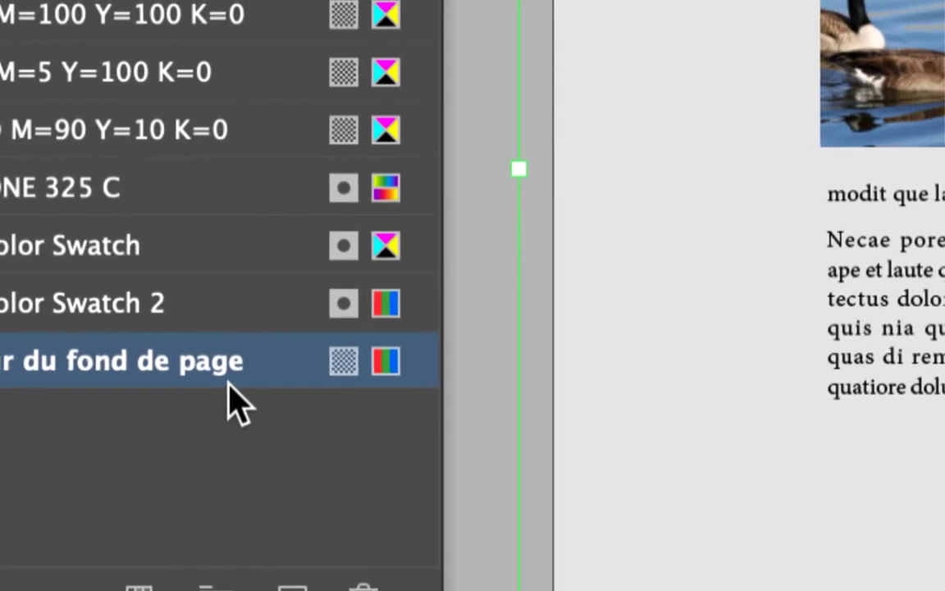
mouse_move(399, 369)
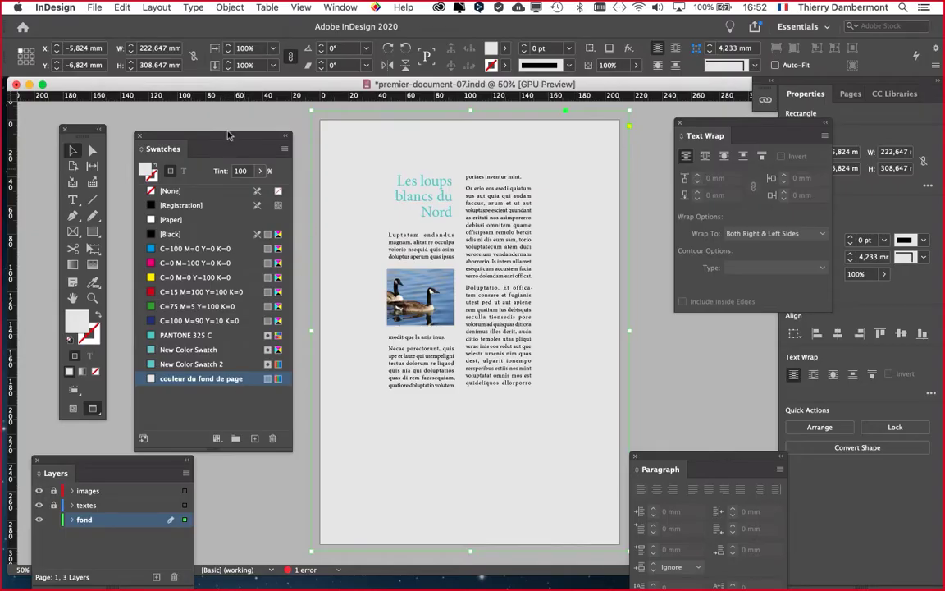
mouse_move(238, 145)
left_mouse_down()
mouse_move(214, 132)
mouse_move(227, 133)
left_mouse_up()
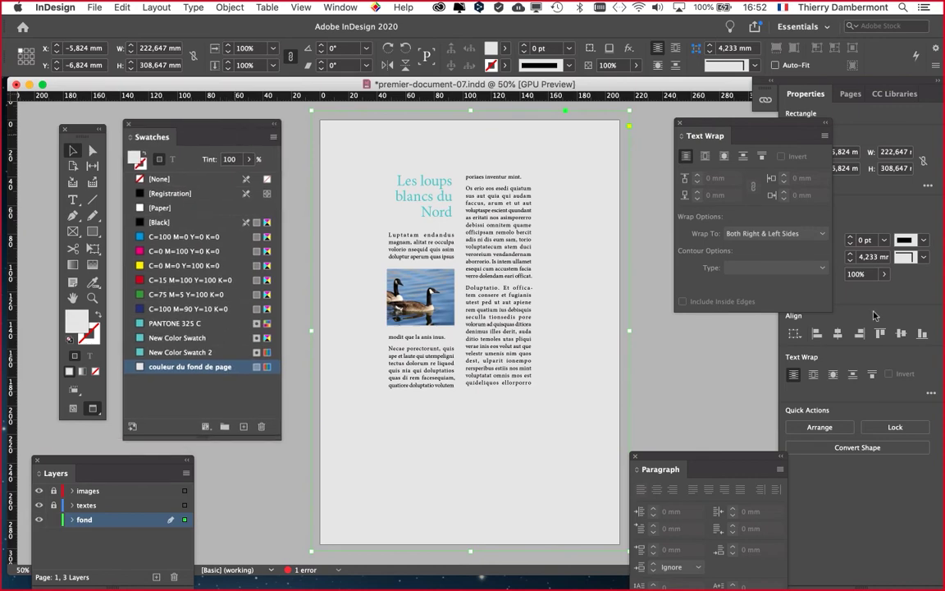
scroll(415, 303, "up", 3)
scroll(414, 303, "up", 1)
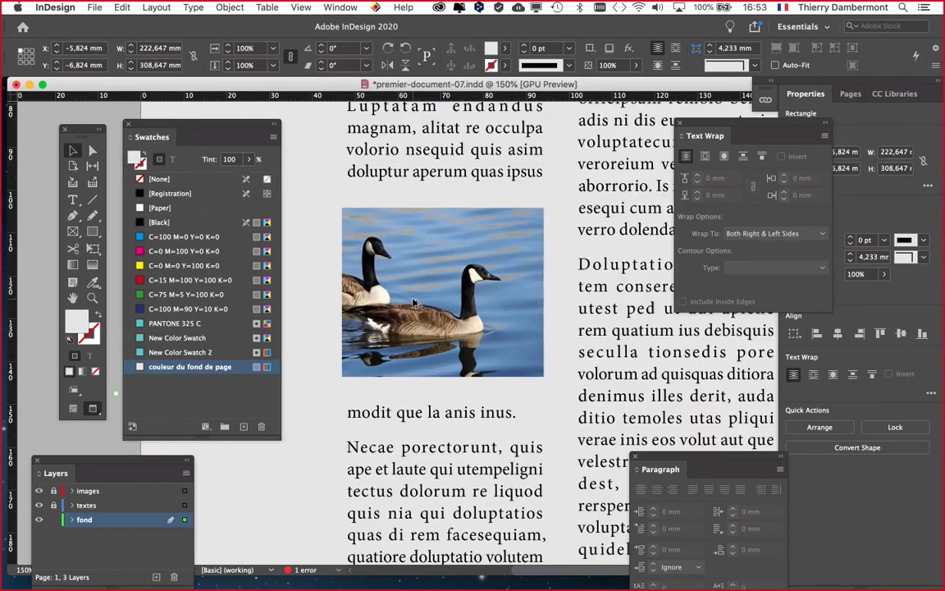
left_click_drag(83, 134, 30, 109)
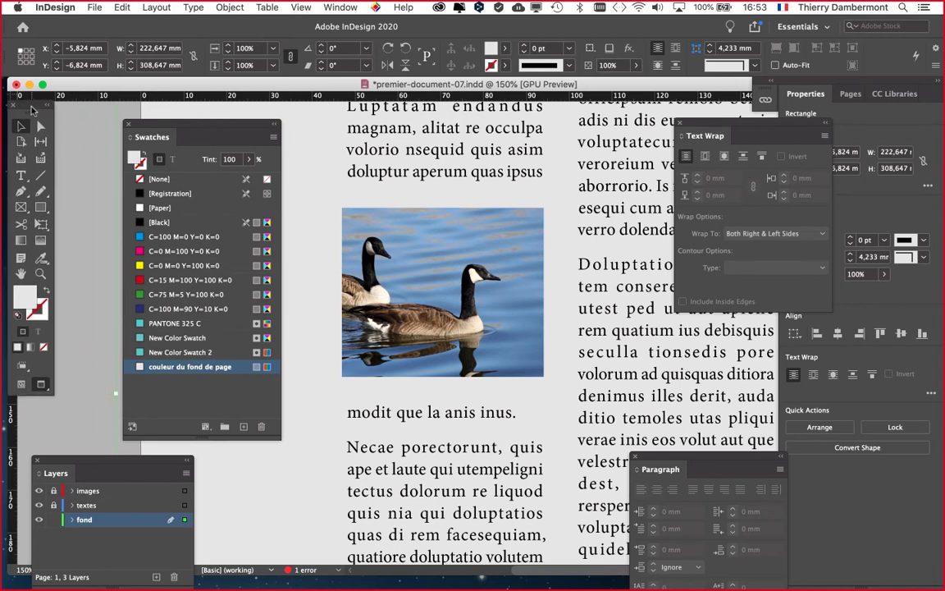
left_click_drag(176, 122, 149, 120)
left_click_drag(14, 107, 27, 130)
scroll(451, 299, "up", 1)
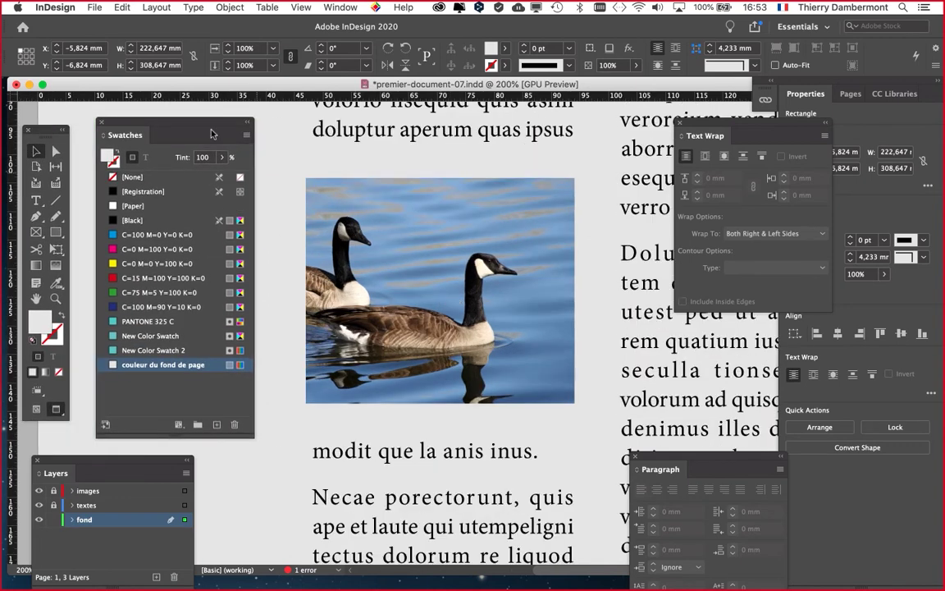
left_click_drag(190, 120, 169, 119)
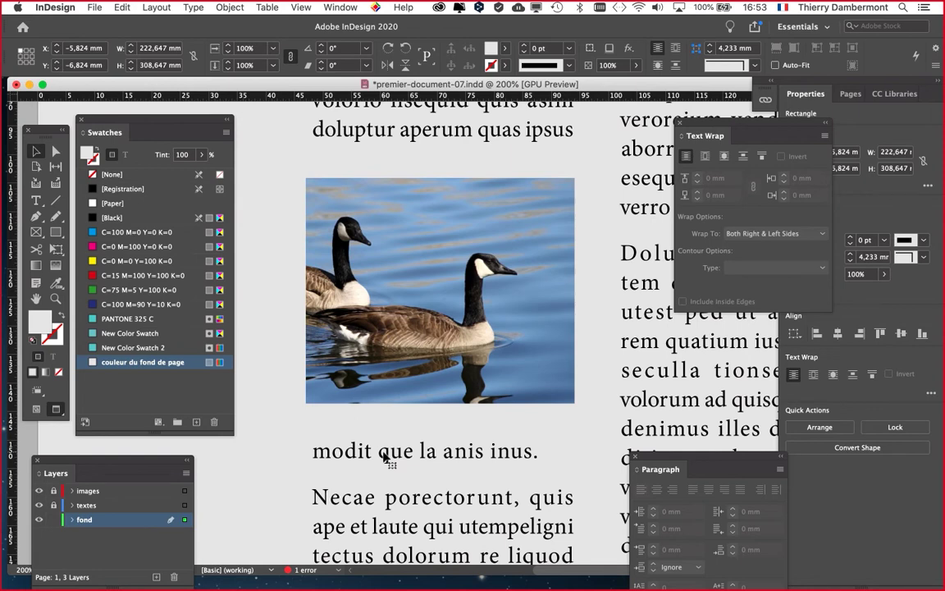
Save a copy of the layout under the new name premier-document-08.indd.
left_click(92, 8)
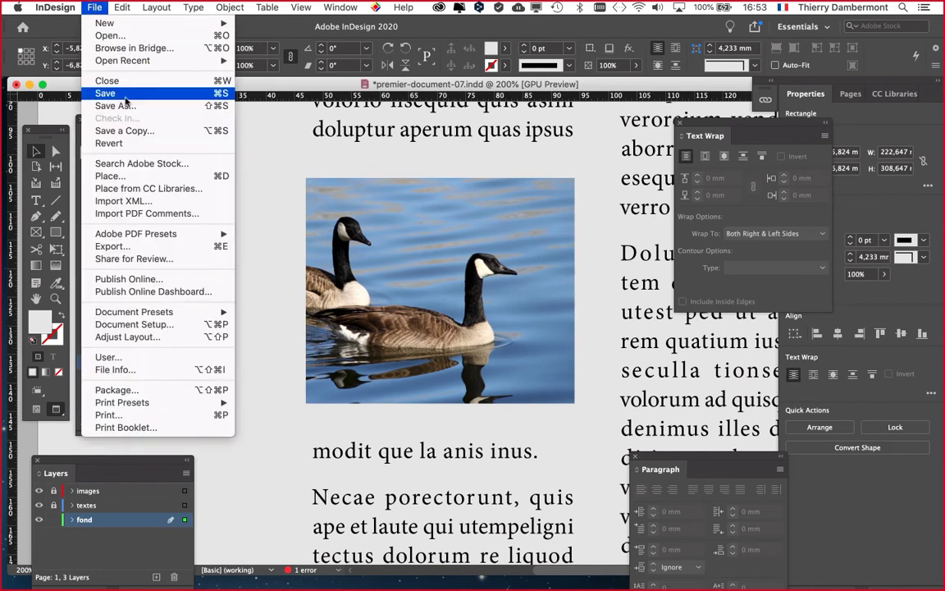
left_click(138, 107)
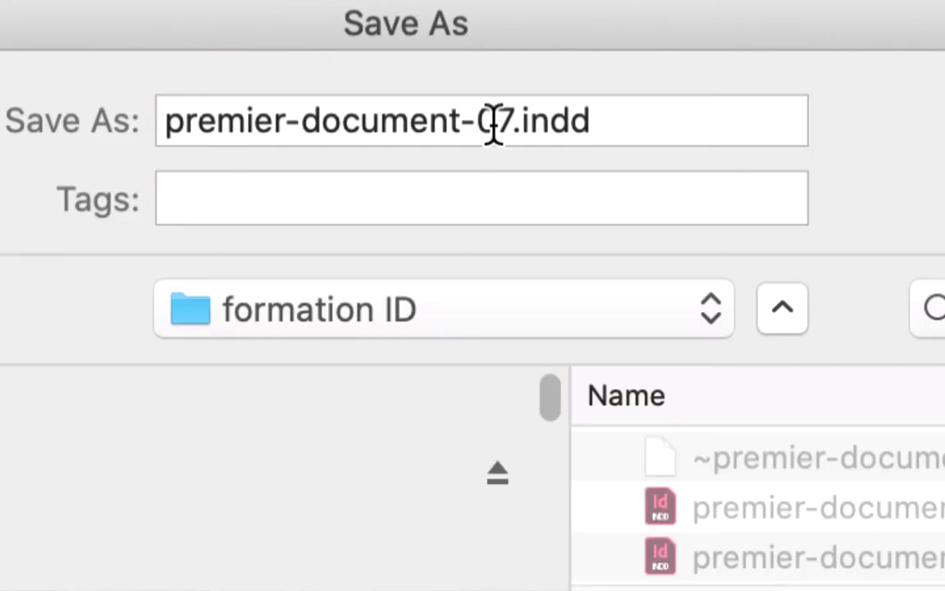
left_click_drag(493, 123, 509, 125)
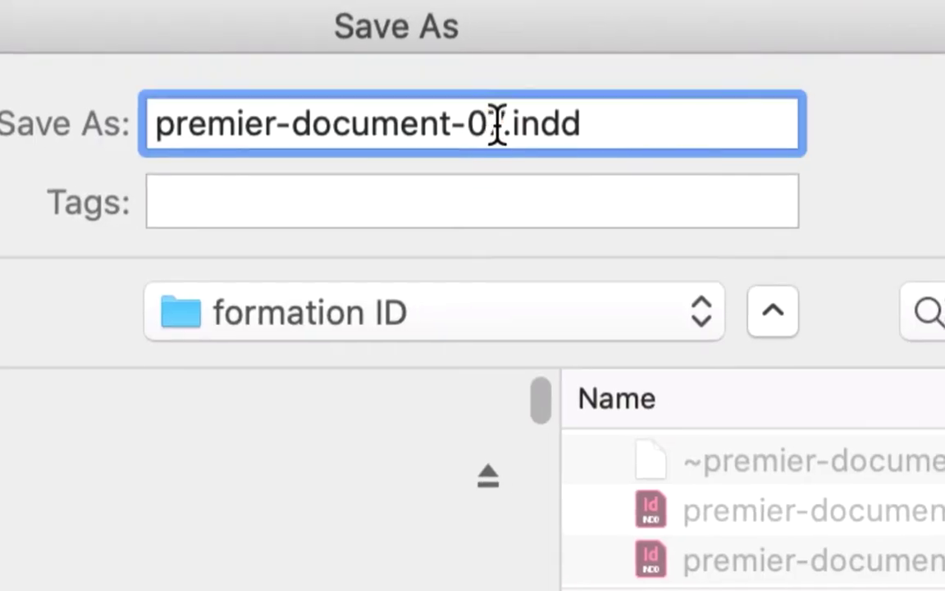
type("8")
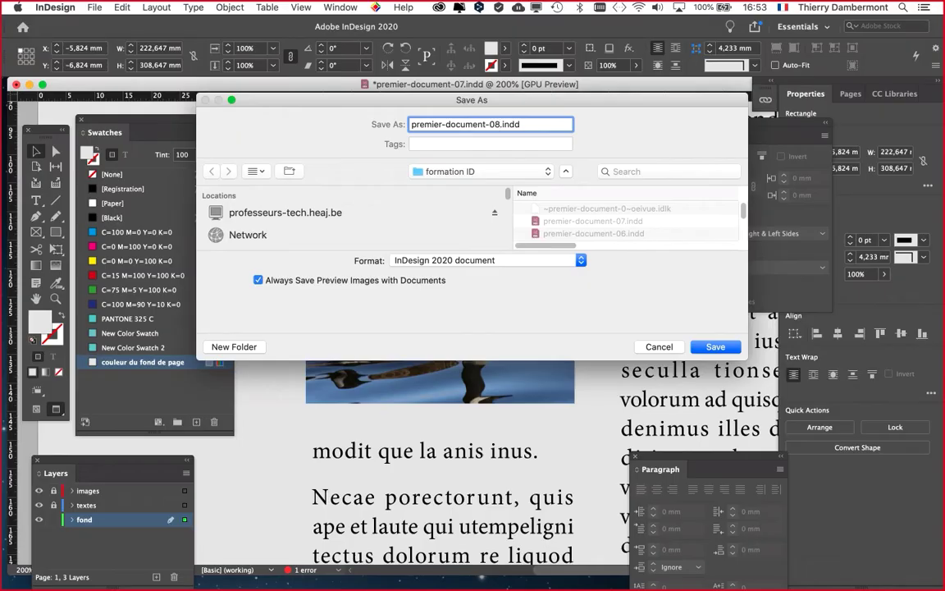
key("Return")
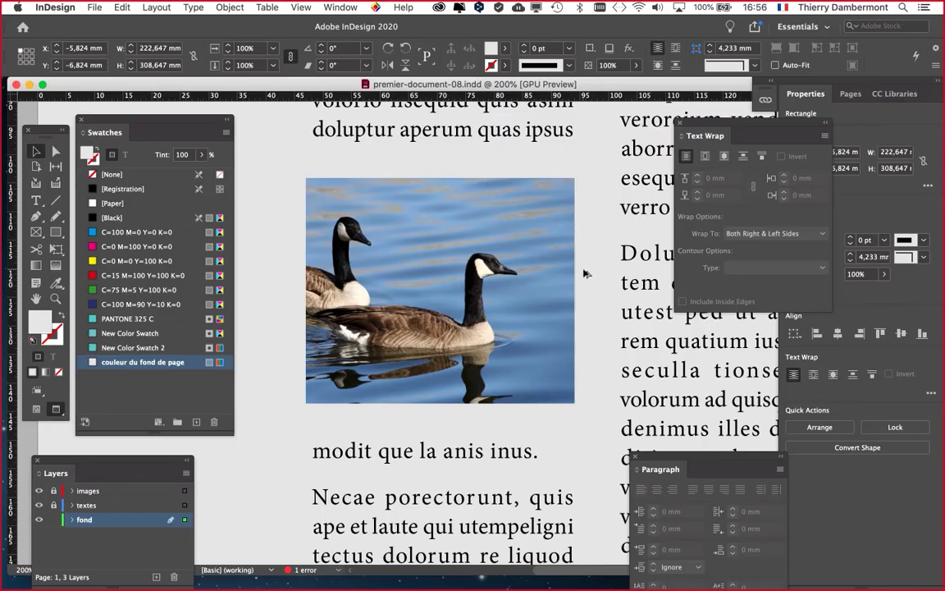
Lock the fond background layer so images, textes and fond are all protected.
scroll(585, 273, "down", 4)
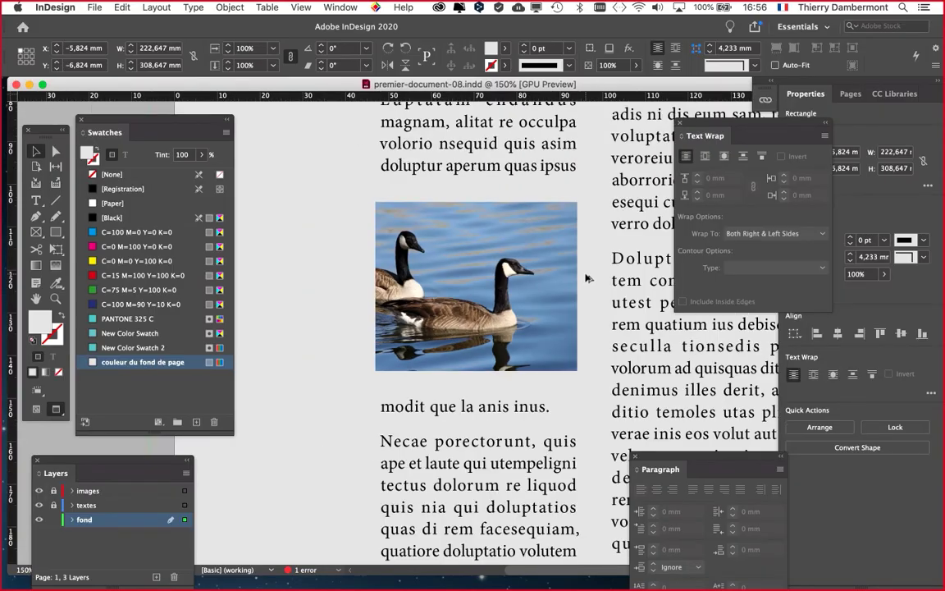
left_click_drag(584, 273, 451, 377)
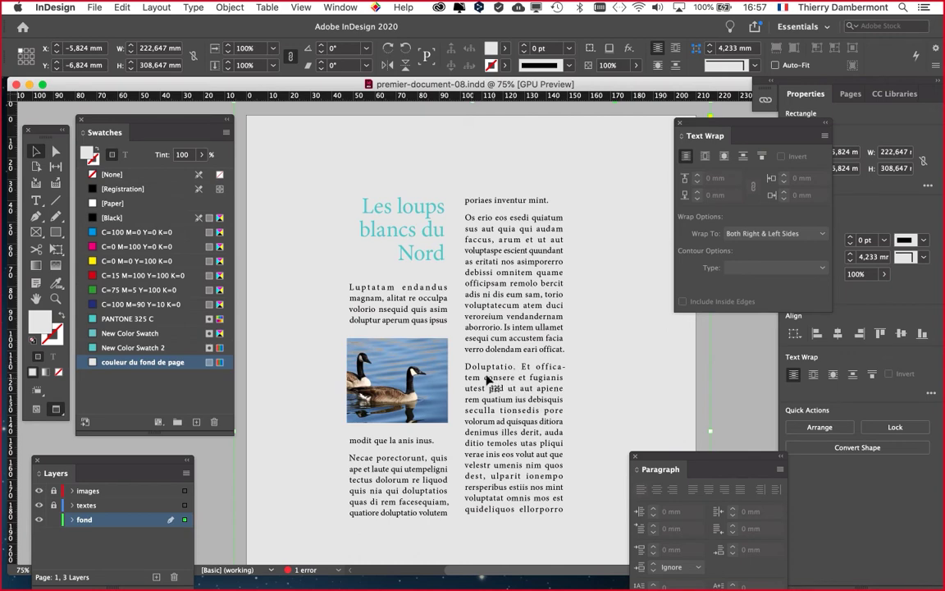
left_click_drag(478, 364, 497, 247)
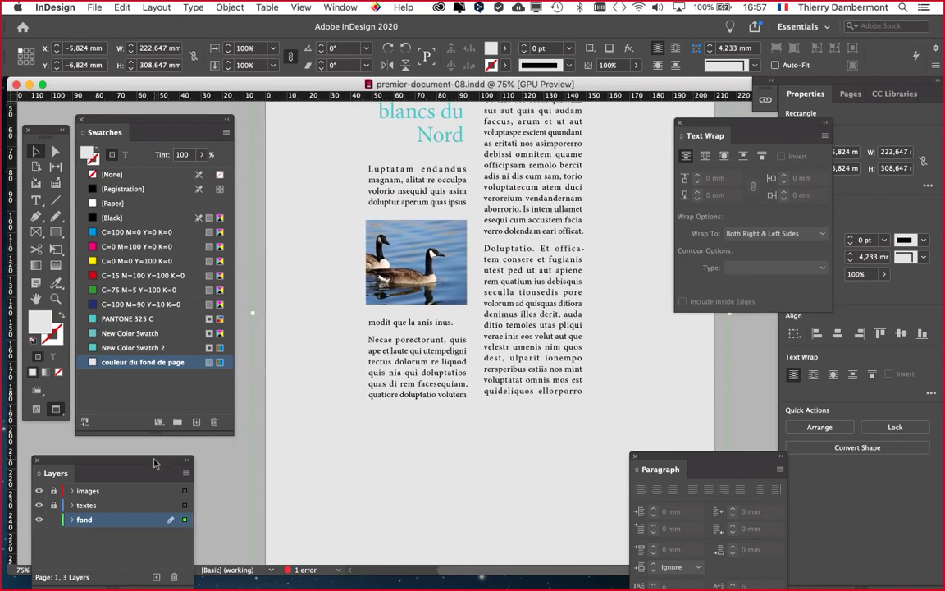
left_click_drag(155, 459, 634, 104)
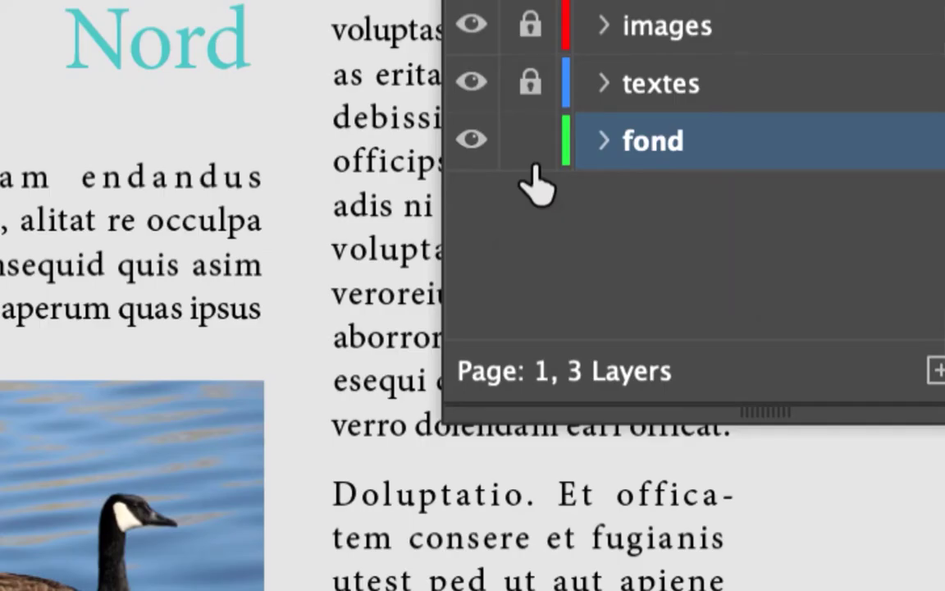
left_click(530, 143)
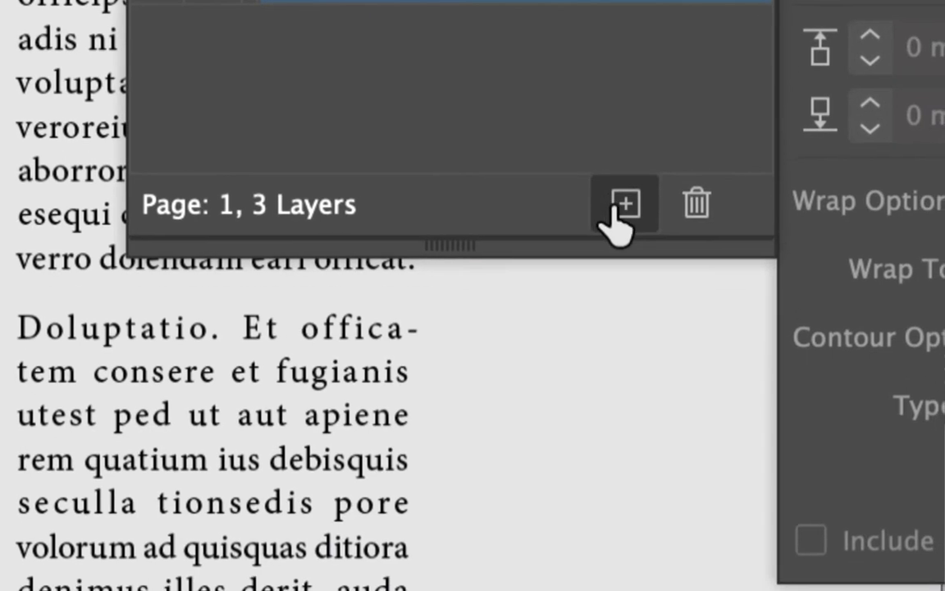
Add a new layer named 'images de fond'.
left_click(747, 376)
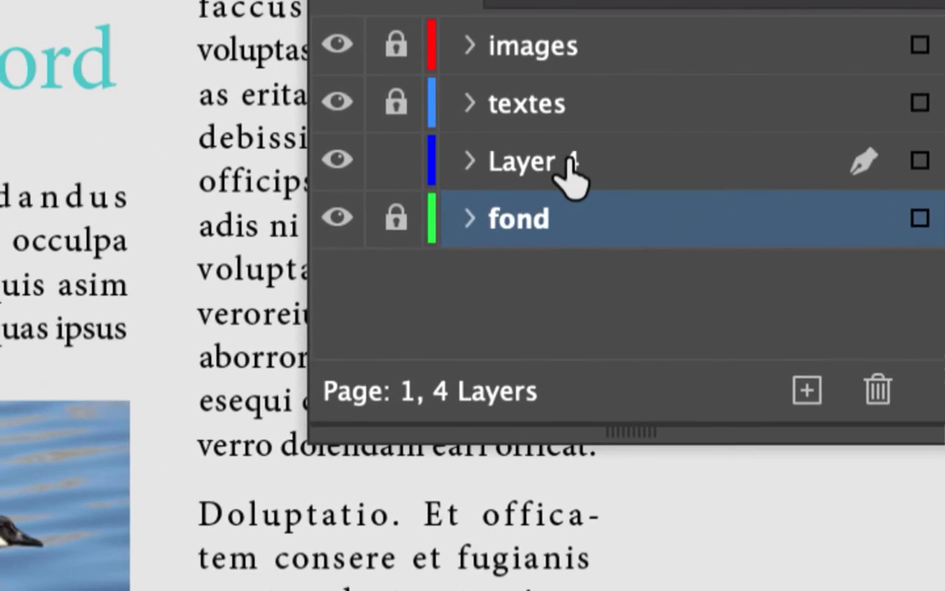
double_click(411, 29)
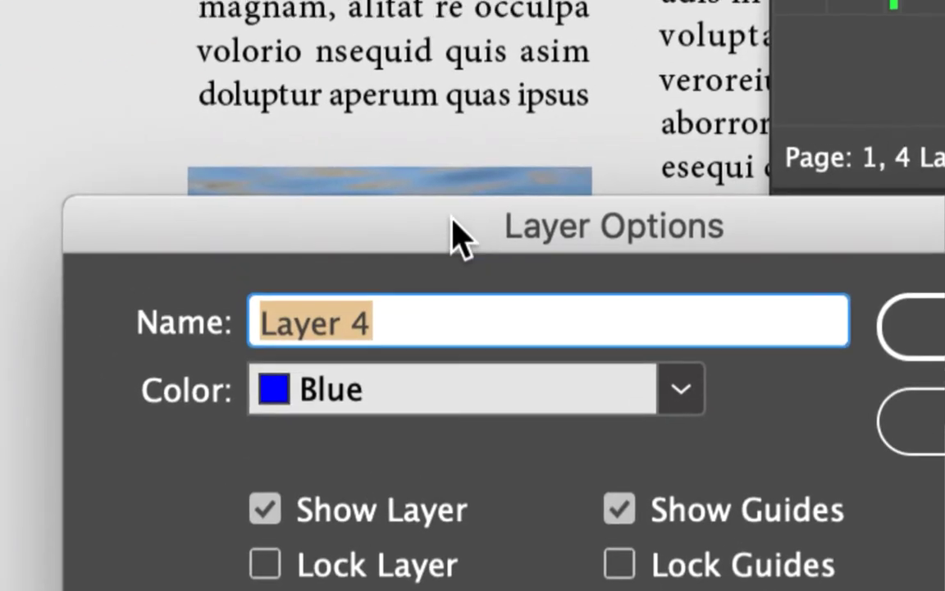
left_click_drag(167, 412, 944, 174)
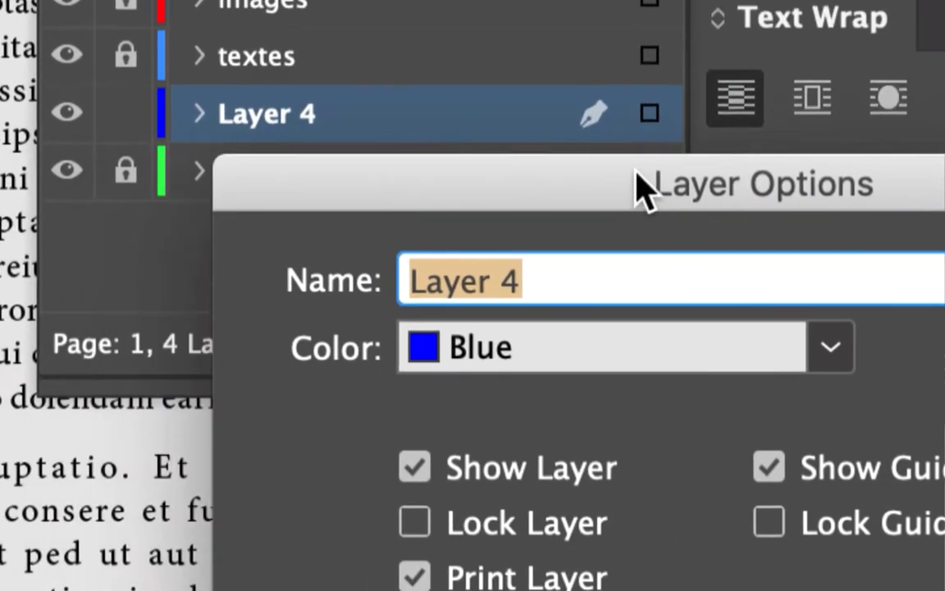
left_click_drag(644, 189, 786, 0)
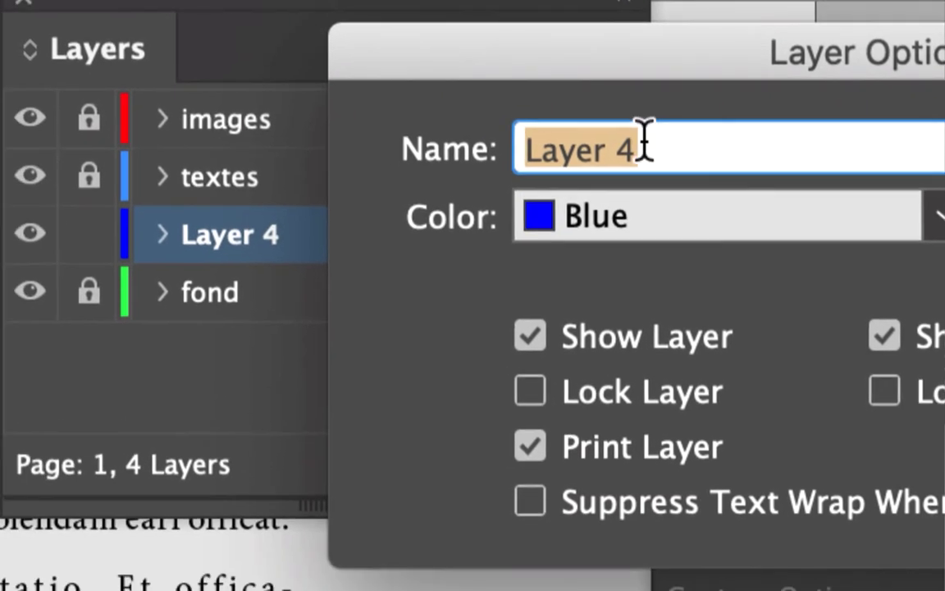
left_click(633, 193)
left_click_drag(617, 194, 507, 190)
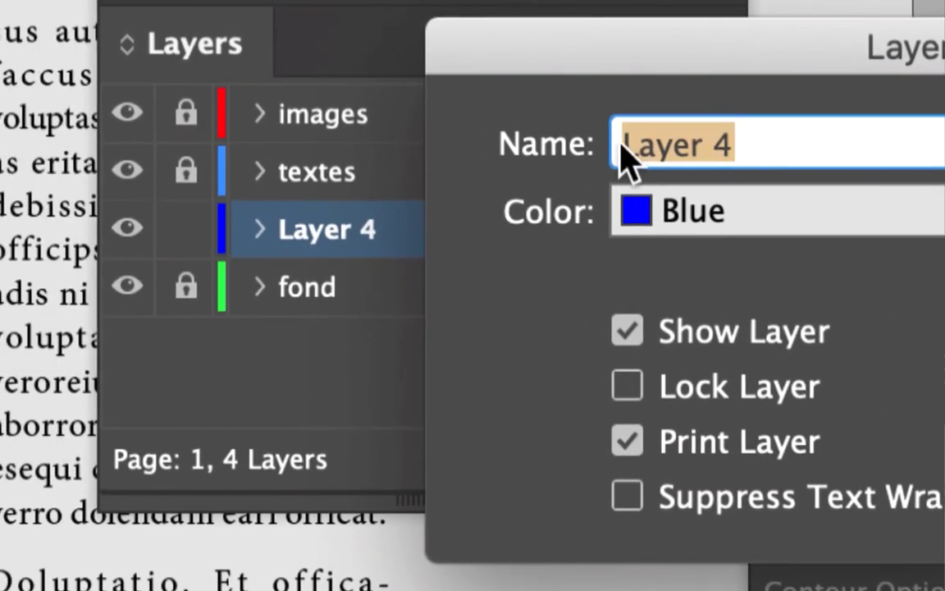
type("images")
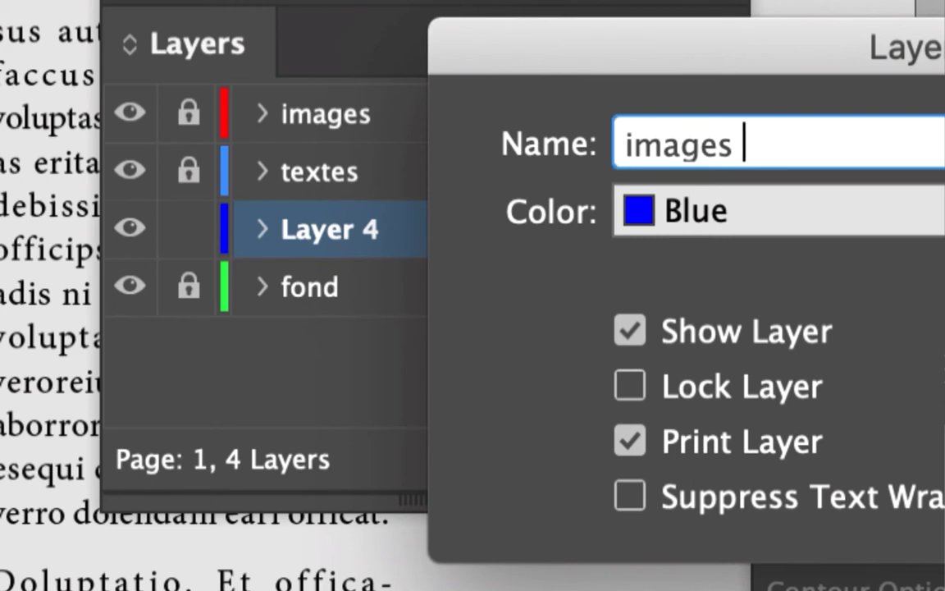
type(" de fonds")
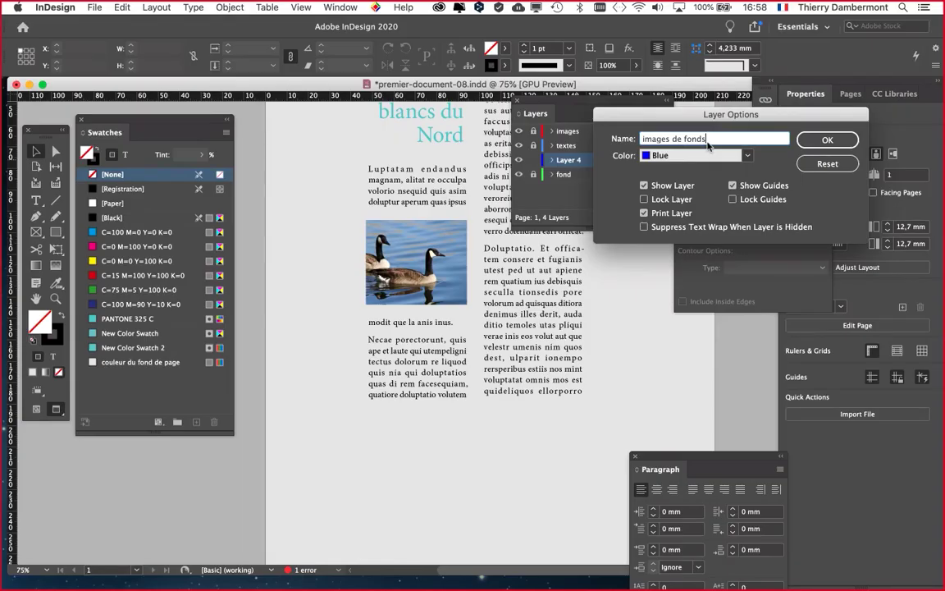
key("BackSpace")
left_click(824, 141)
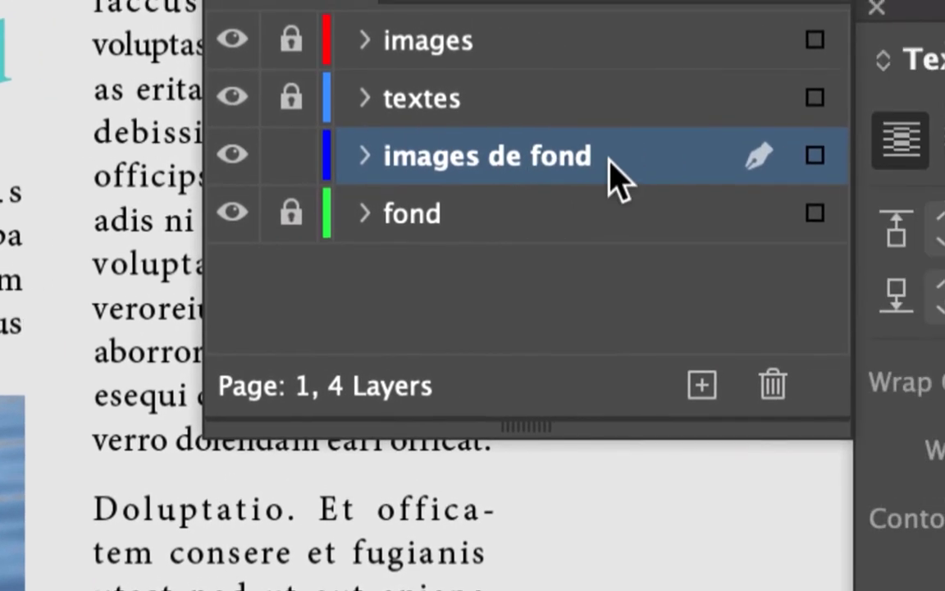
Move the images de fond layer below textes, just above fond.
left_click_drag(707, 122, 706, 38)
left_click_drag(609, 148, 587, 251)
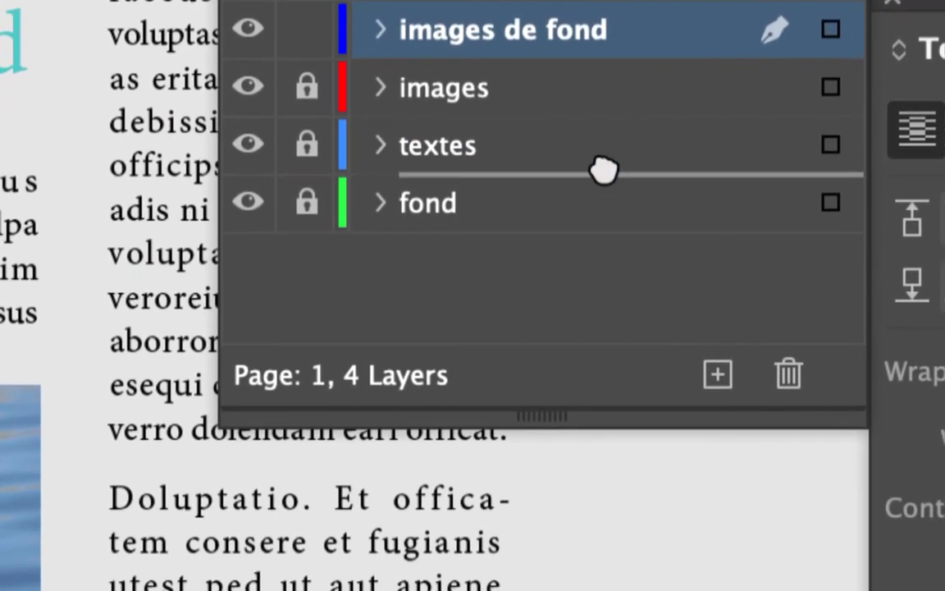
left_click_drag(603, 170, 603, 174)
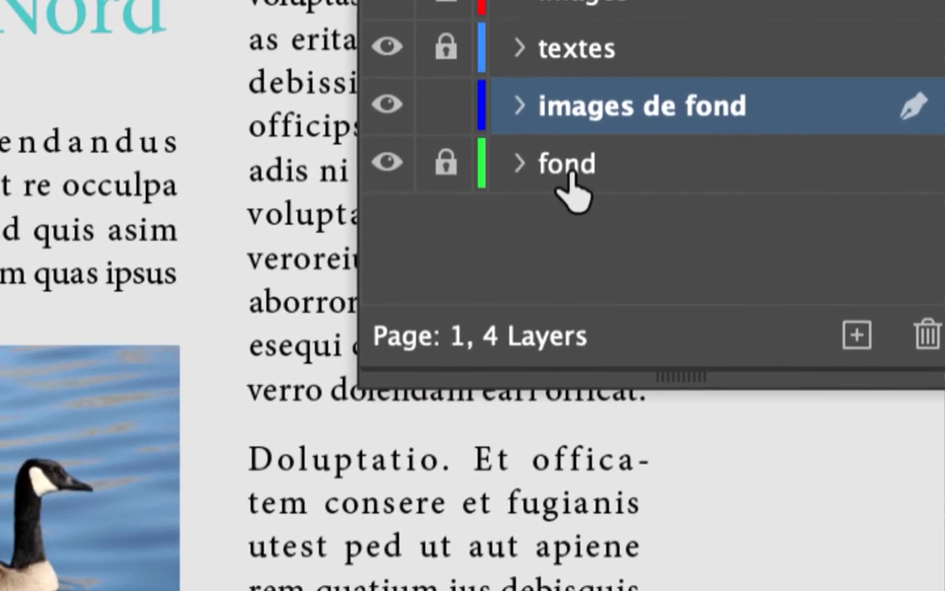
Rename the fond layer to 'fond de page'.
double_click(577, 174)
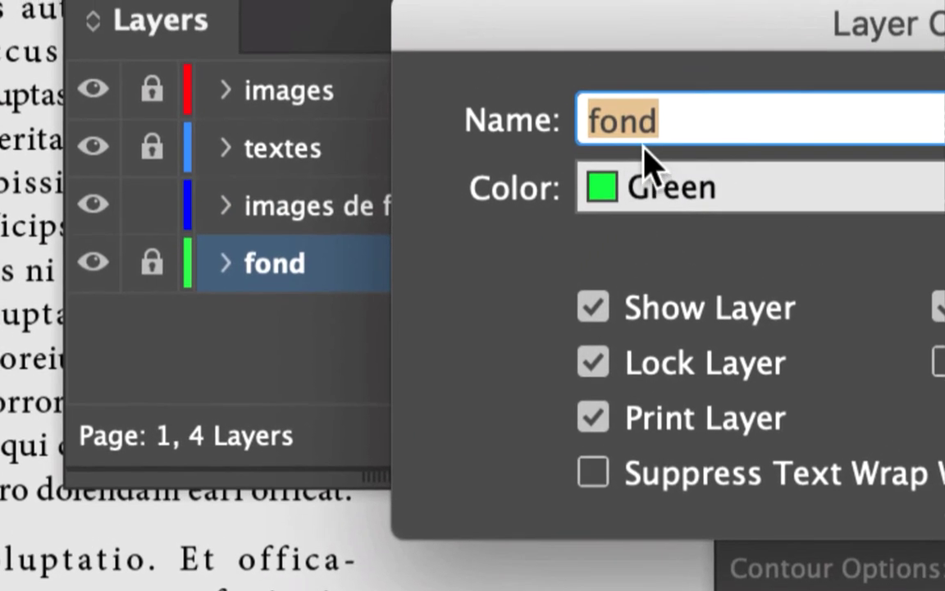
left_click(930, 33)
type("de page")
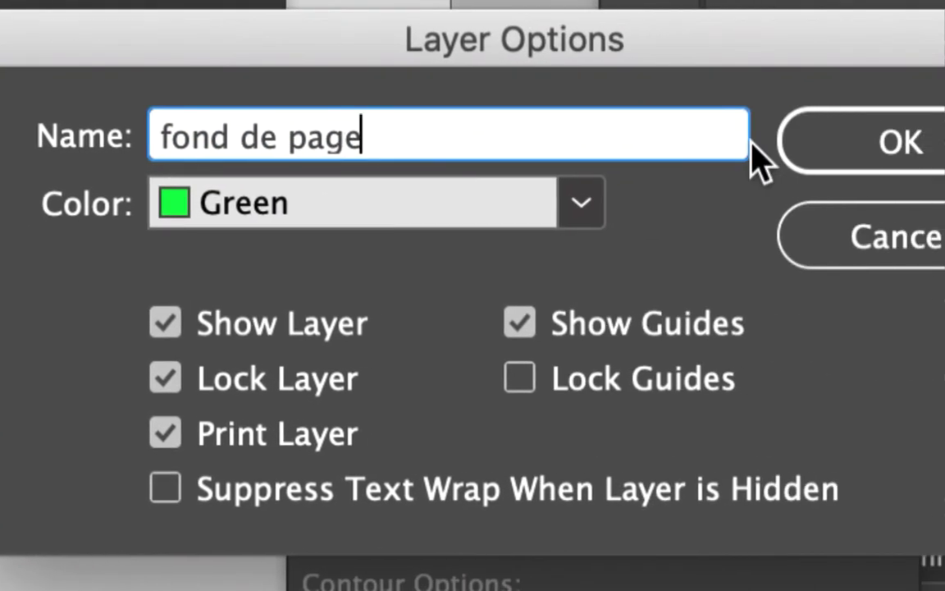
left_click(944, 158)
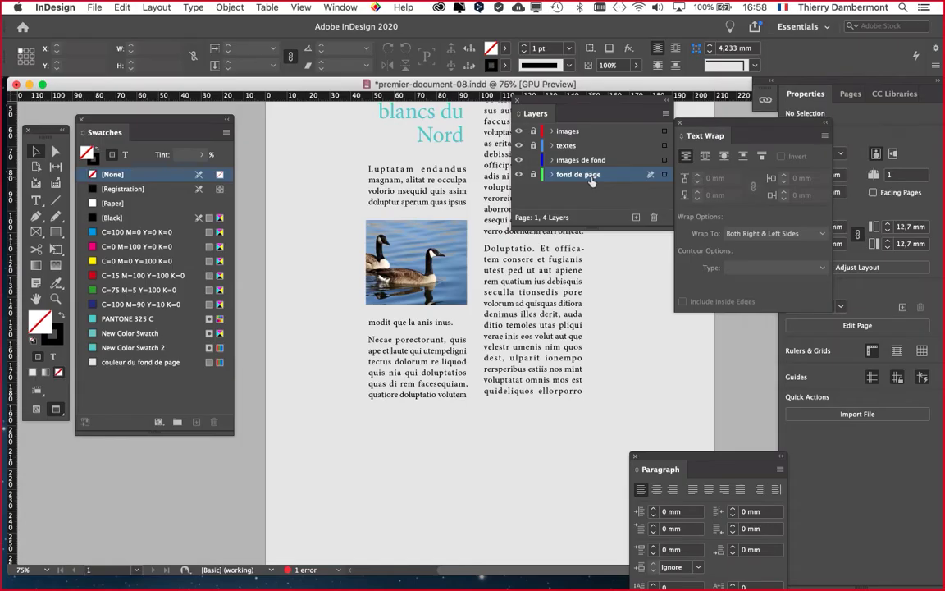
scroll(312, 299, "right", 5)
scroll(312, 300, "up", 3)
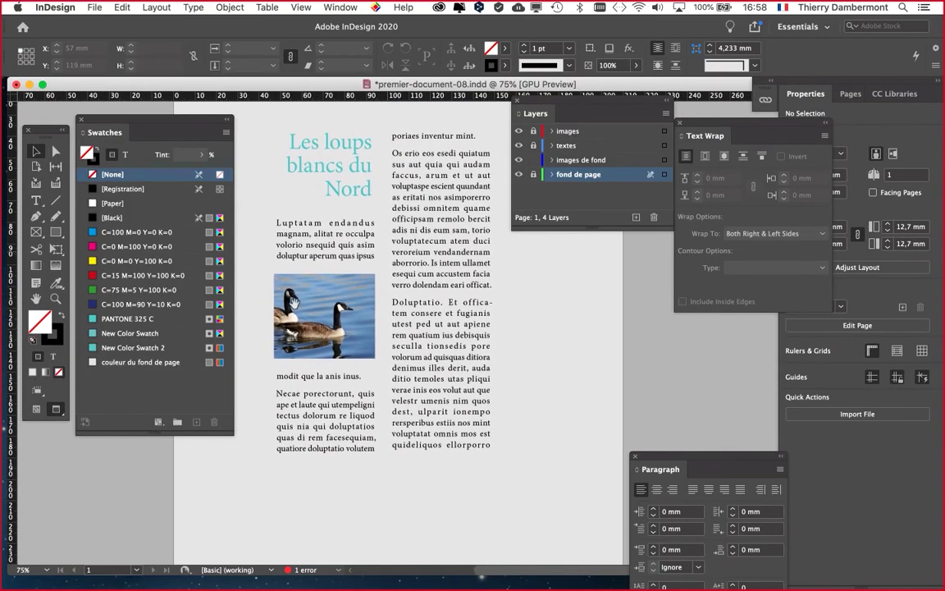
Make images de fond the active layer and load the peacock JPG with File > Place.
left_click_drag(185, 123, 665, 370)
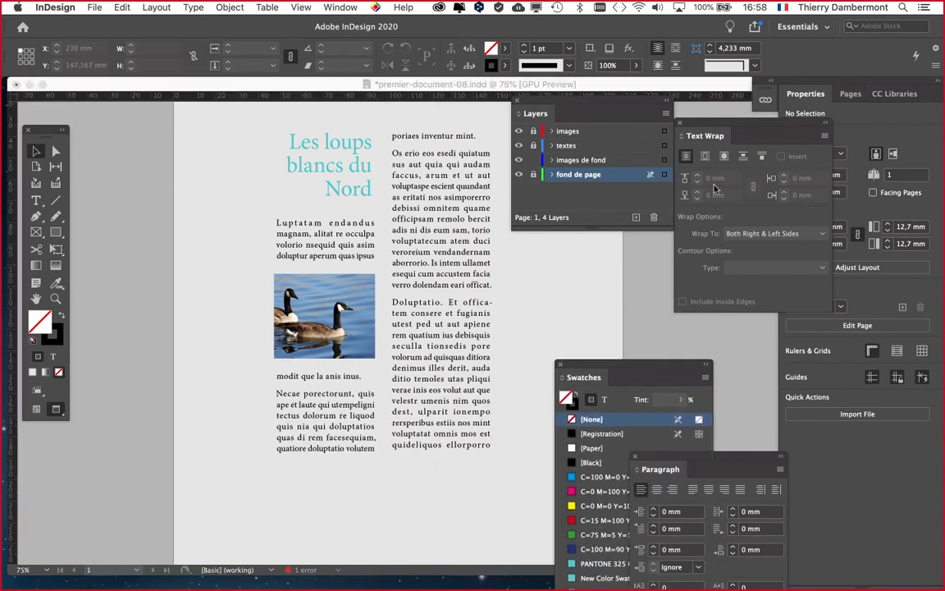
left_click(595, 160)
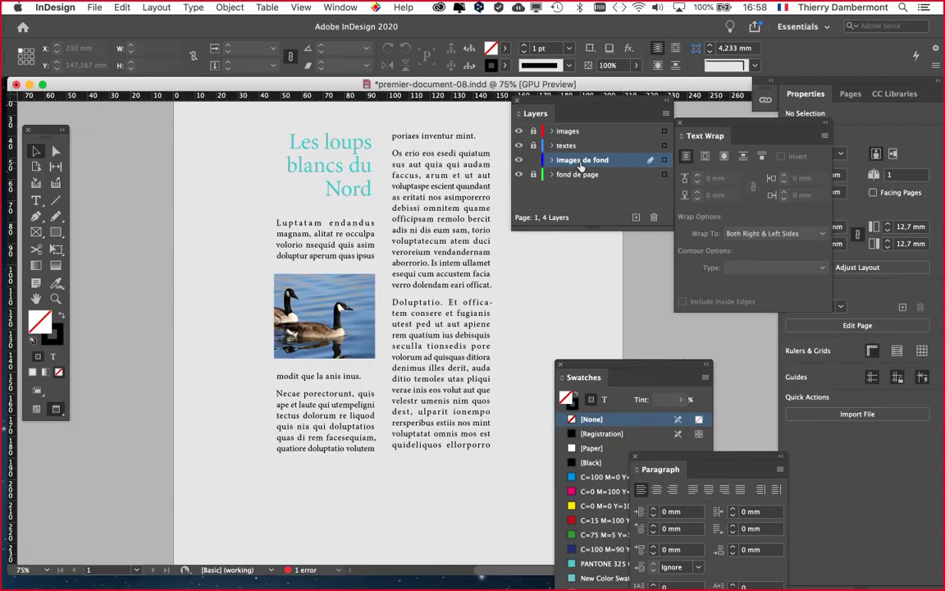
left_click(98, 7)
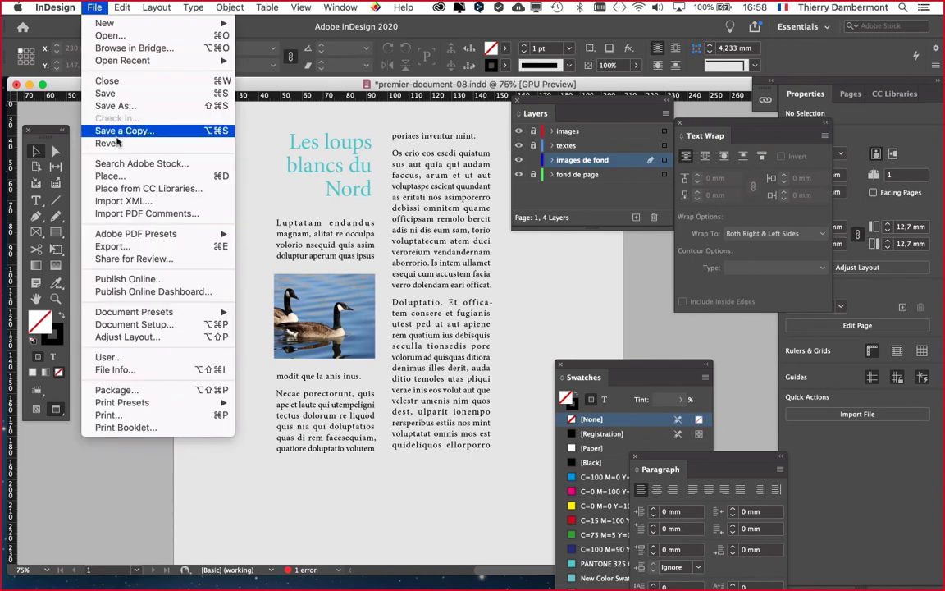
left_click(115, 175)
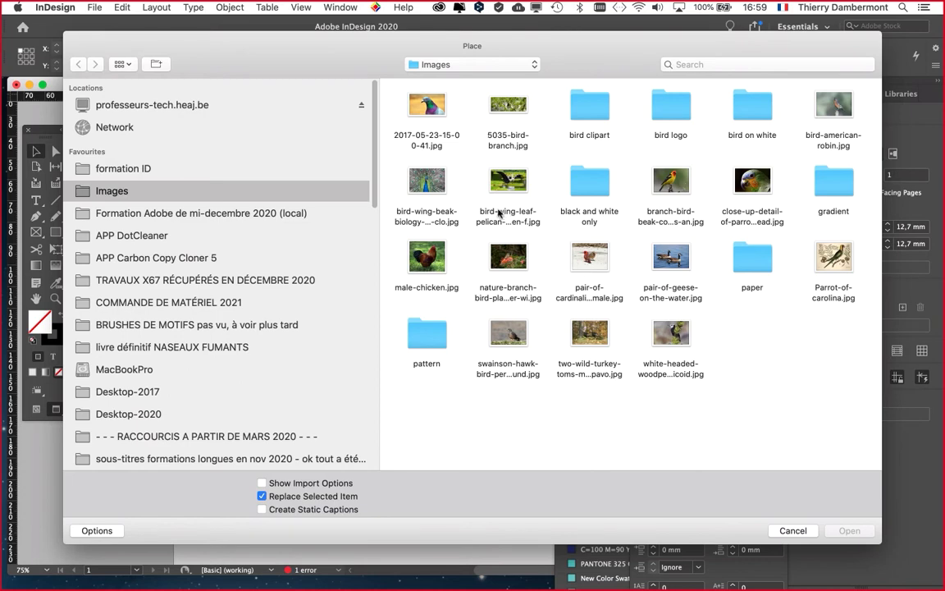
left_click(429, 191)
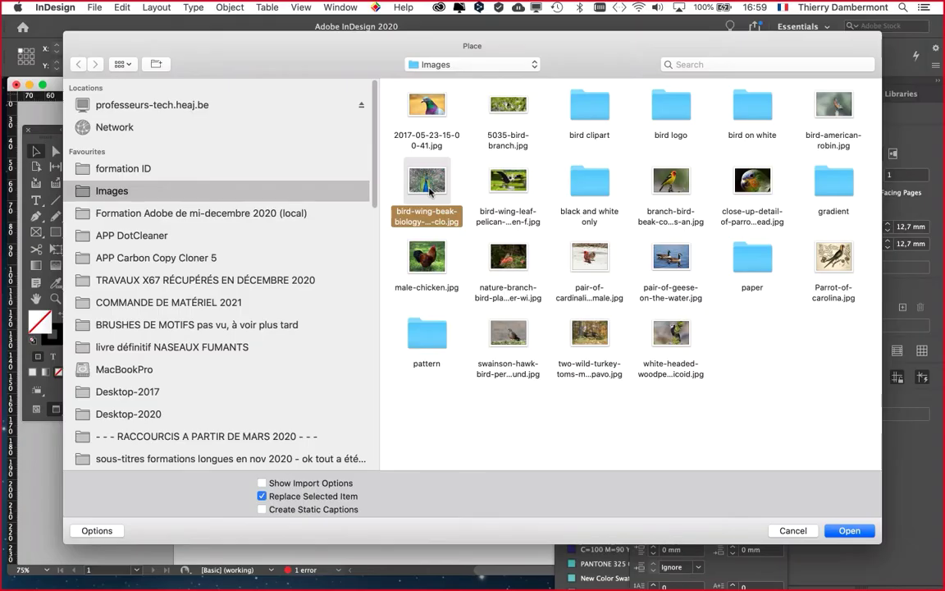
left_click(857, 529)
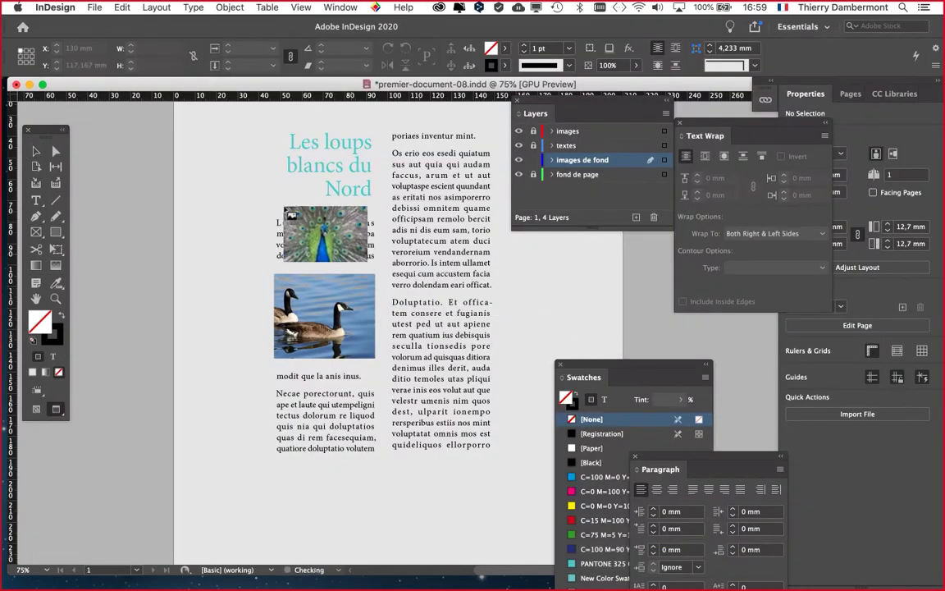
Place the peacock photo at 138 × 91.908 mm behind the text columns.
left_click_drag(226, 158, 514, 398)
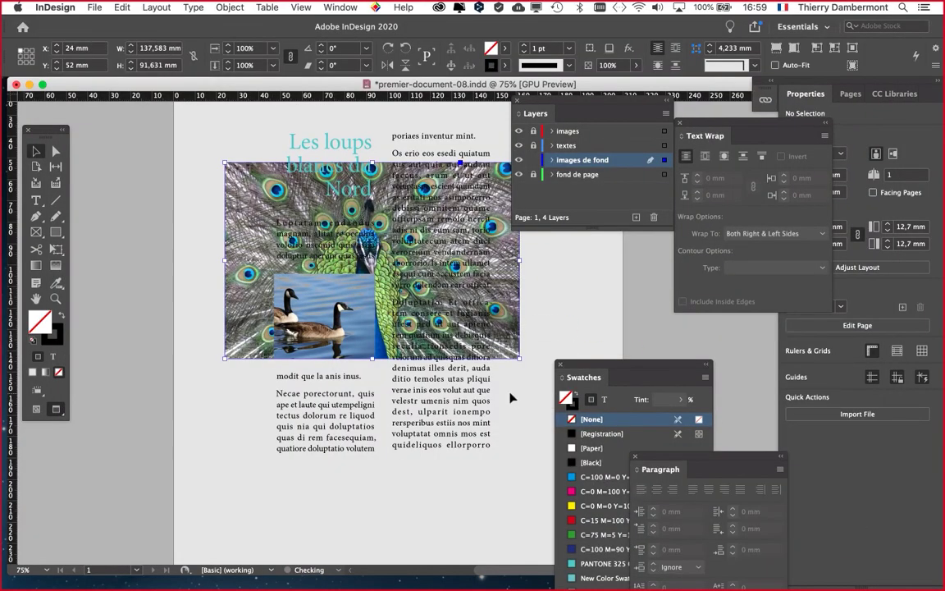
key("super+z")
left_click(221, 180)
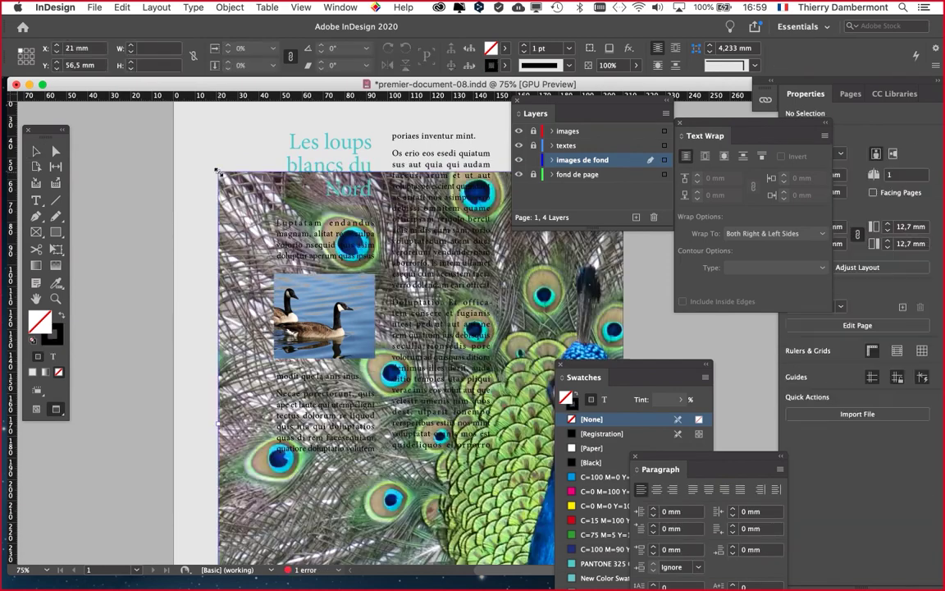
key("super+minus")
key("super+minus")
key("super+minus")
key("super+minus")
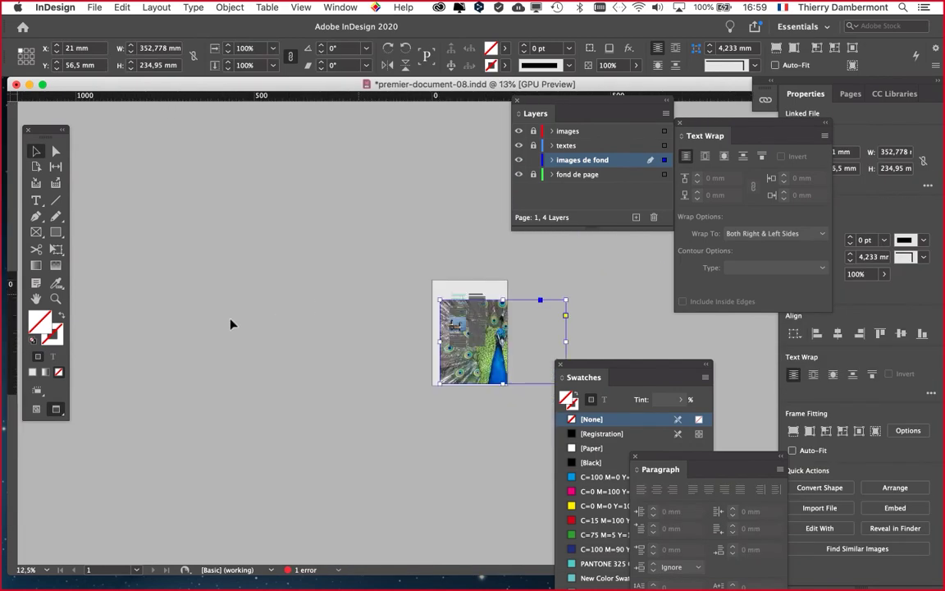
left_click(36, 409)
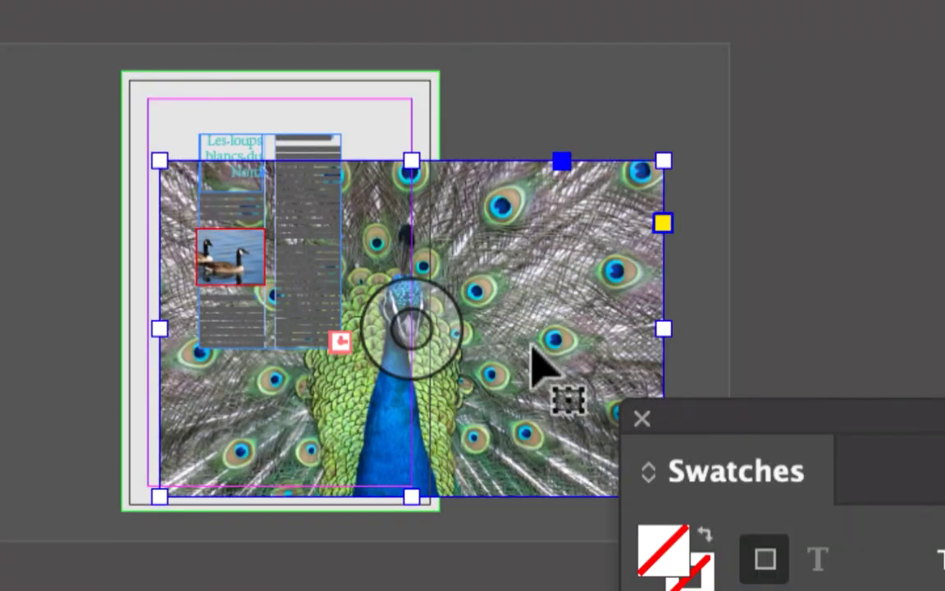
key("ctrl+z")
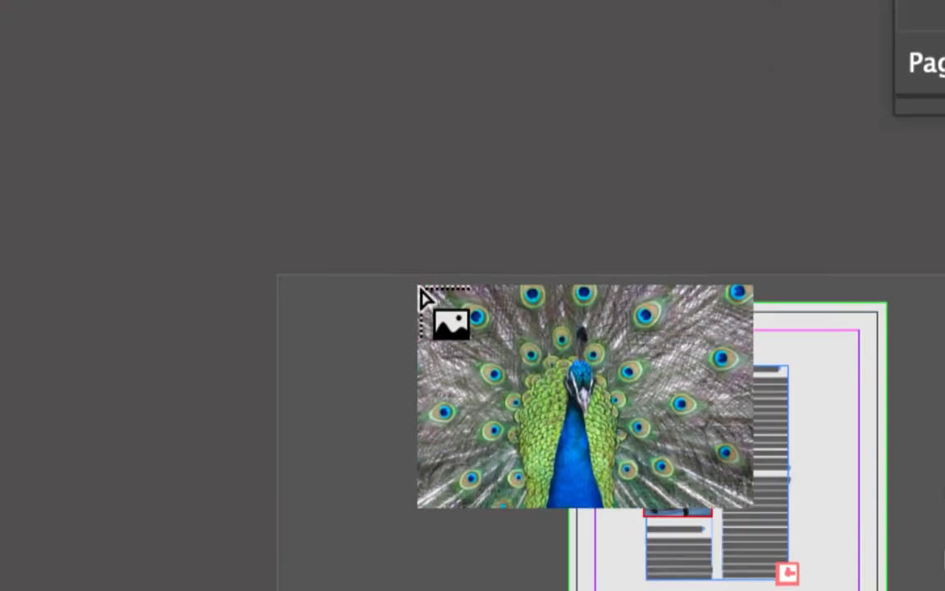
left_click_drag(168, 168, 209, 191)
left_click_drag(469, 314, 532, 353)
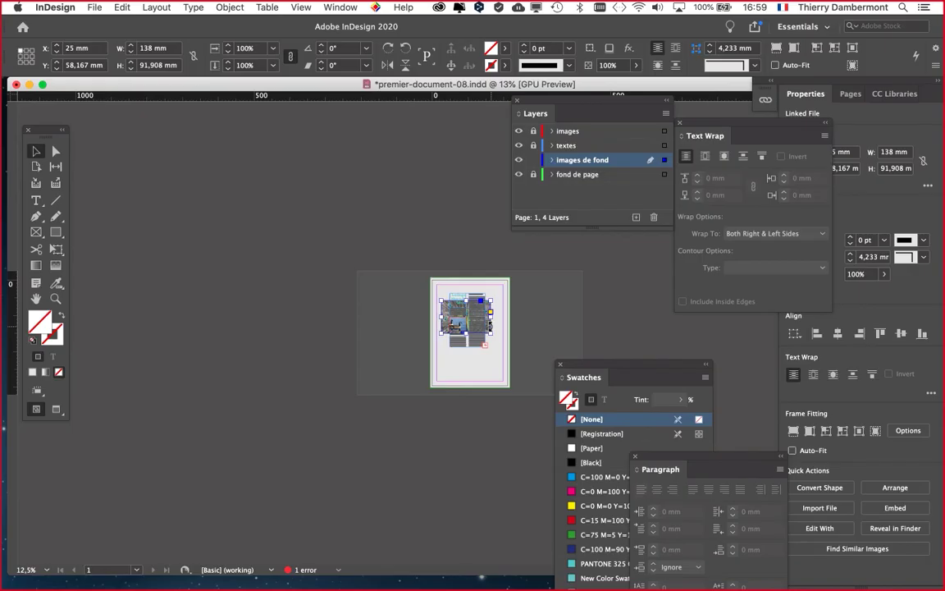
Dock the Layers panel beside the toolbox and hide all panels.
key("super+1")
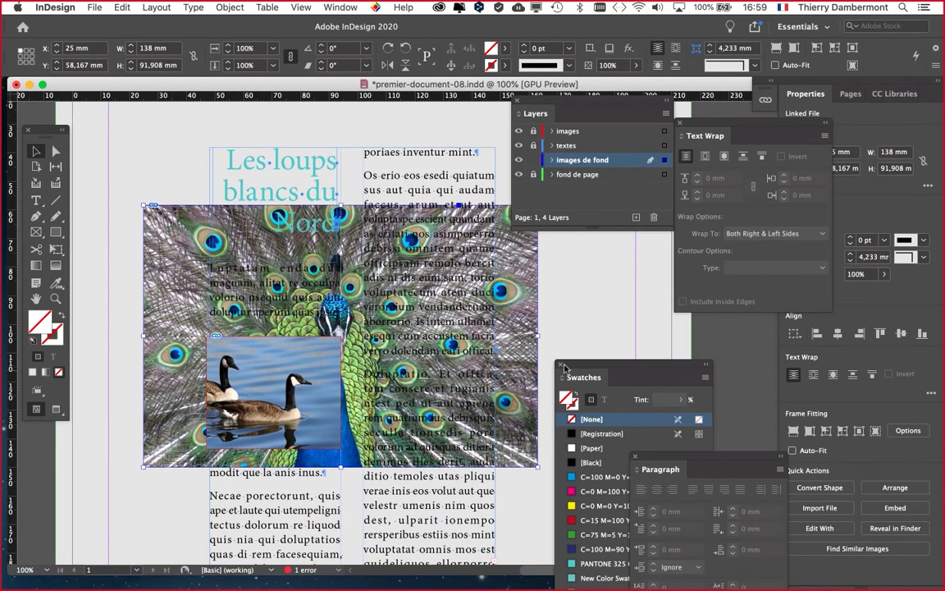
scroll(428, 325, "down", 1)
key("super+minus")
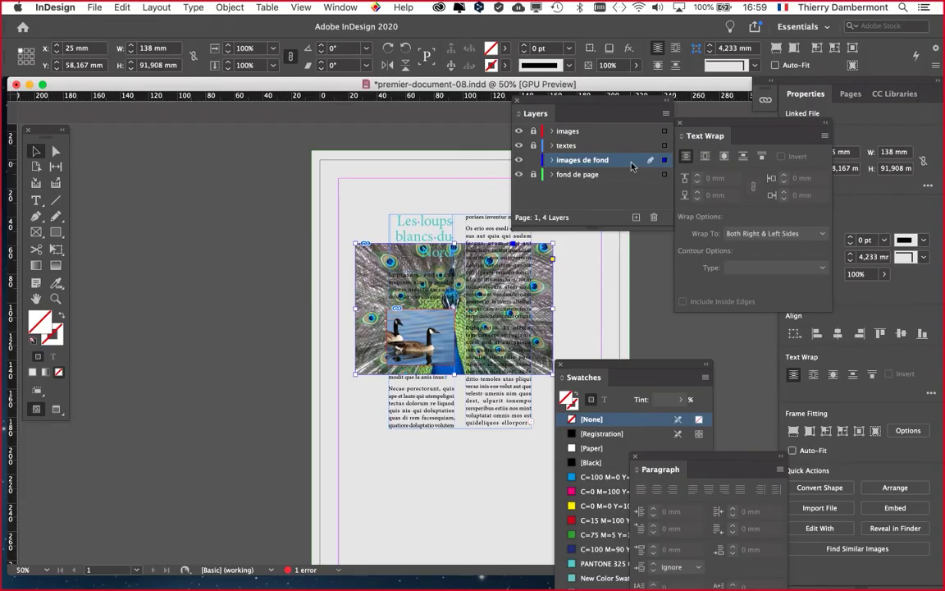
left_click_drag(535, 105, 151, 145)
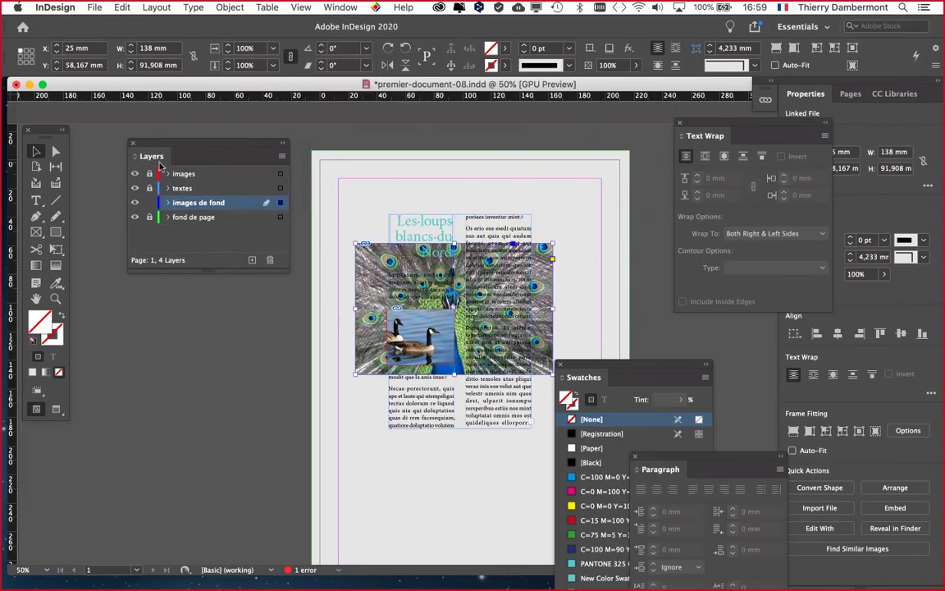
key("Tab")
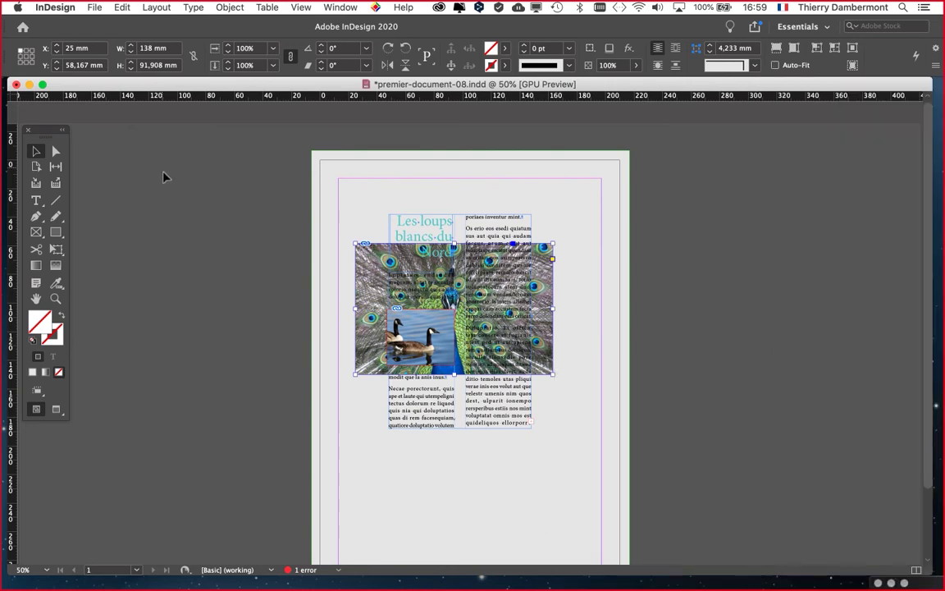
Move the peacock frame right toward X 125 mm, Y 50 mm.
key("super+equal")
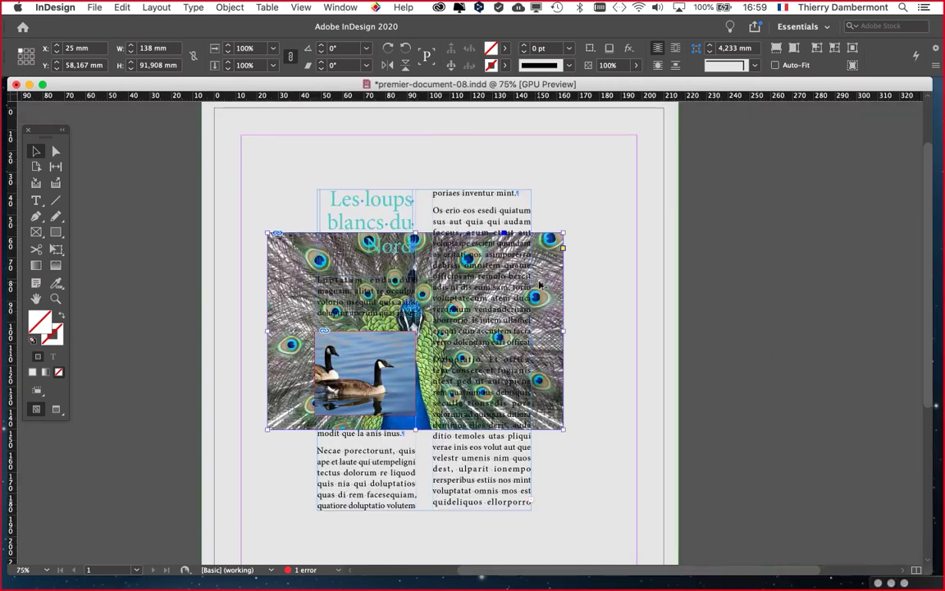
left_click_drag(564, 301, 485, 259)
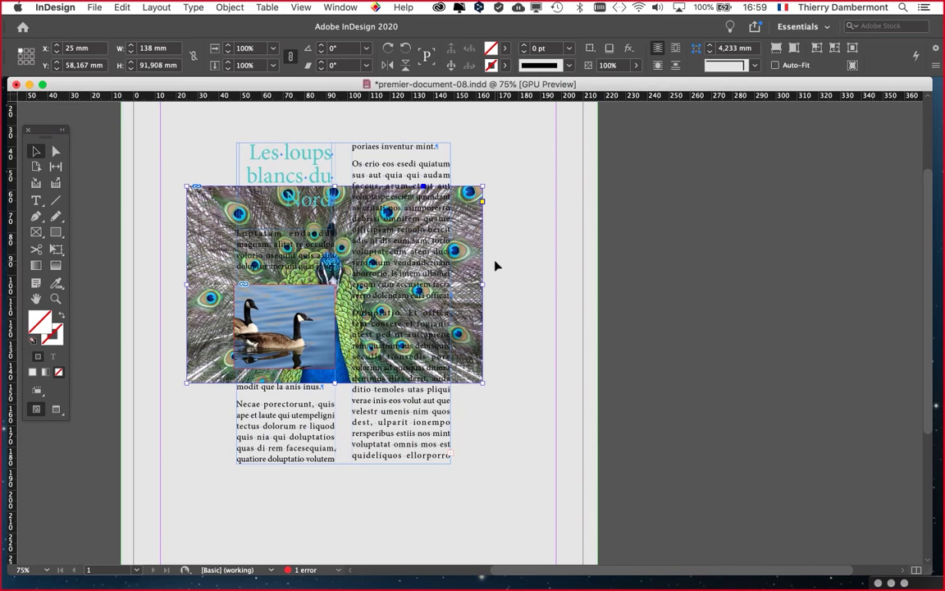
left_click_drag(467, 236, 641, 233)
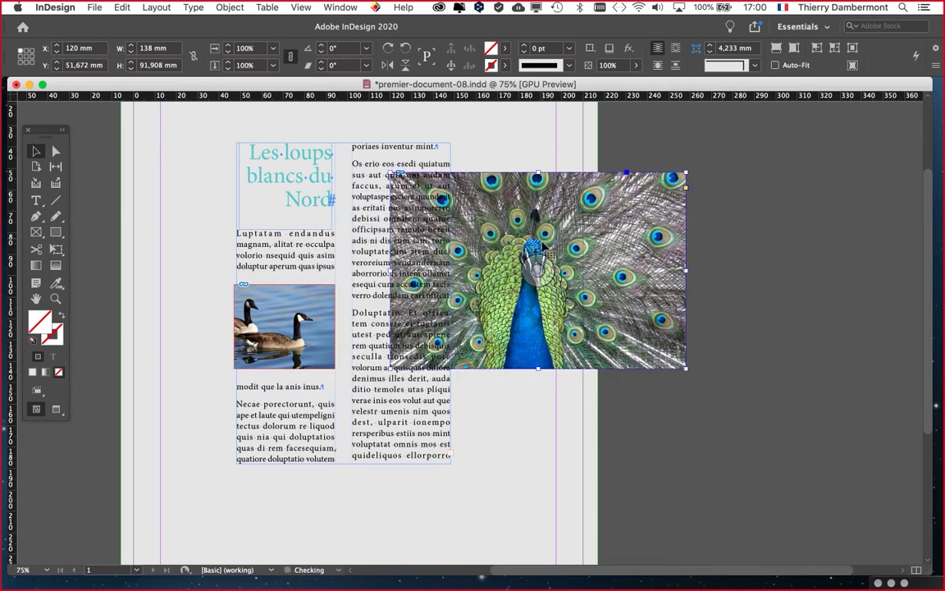
left_click_drag(543, 247, 554, 244)
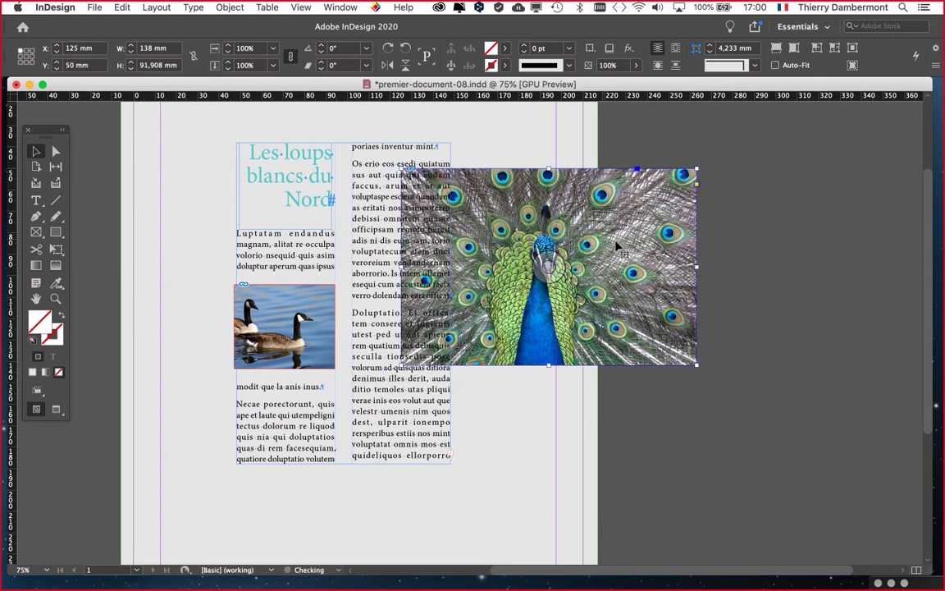
key("super+minus")
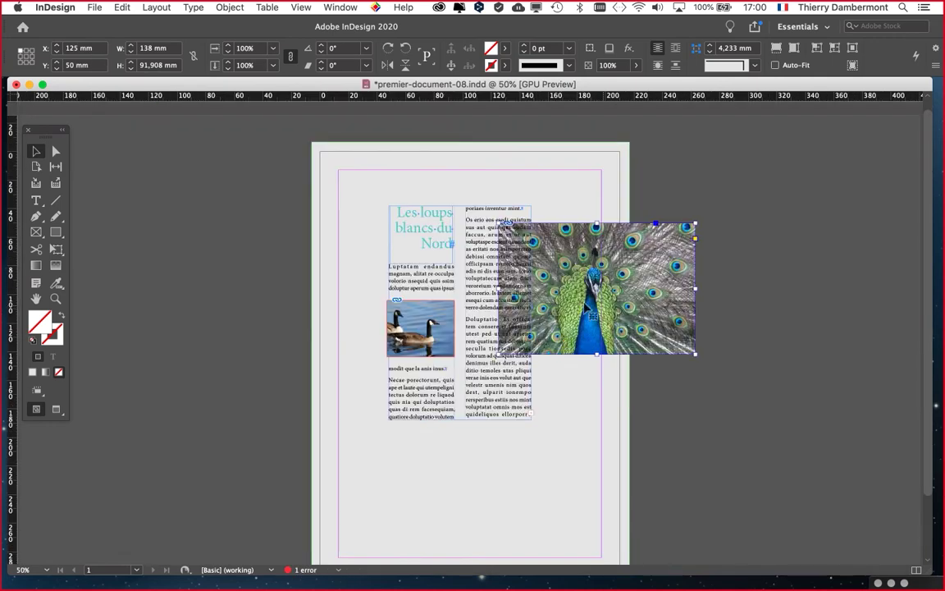
scroll(429, 287, "down", 2)
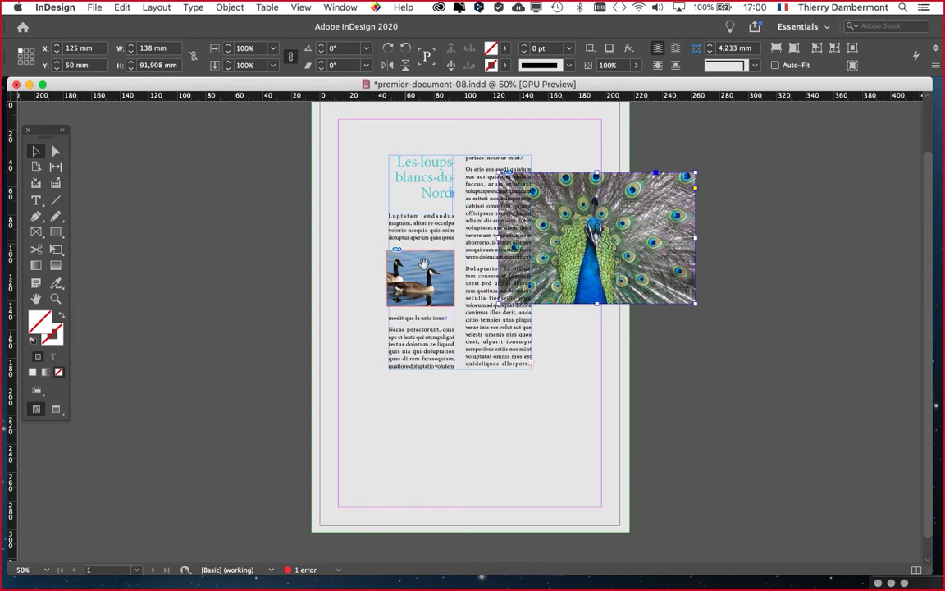
scroll(472, 338, "up", 1)
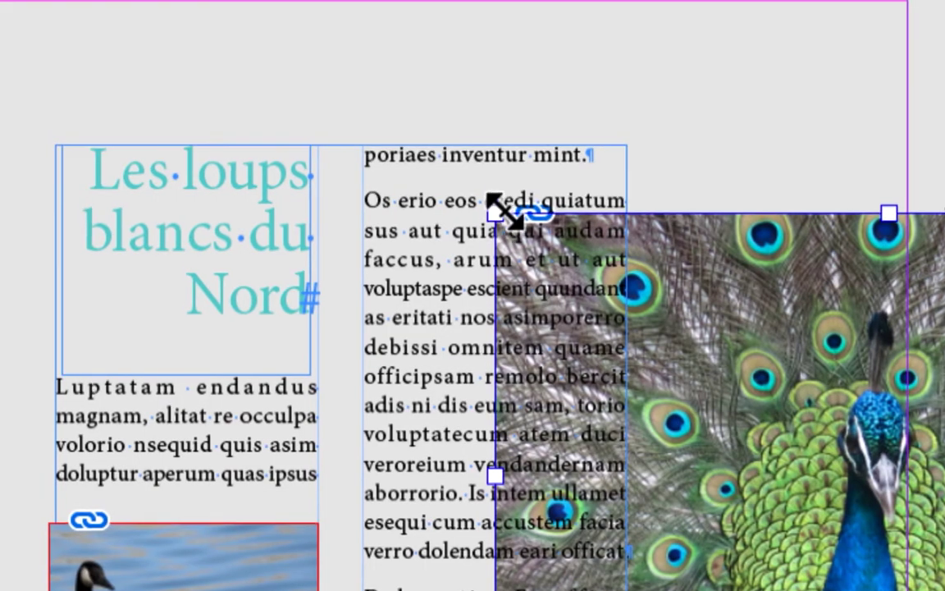
Resize the peacock frame into a tall 68 × 326.5 mm strip past the trim.
left_click_drag(493, 208, 543, 137)
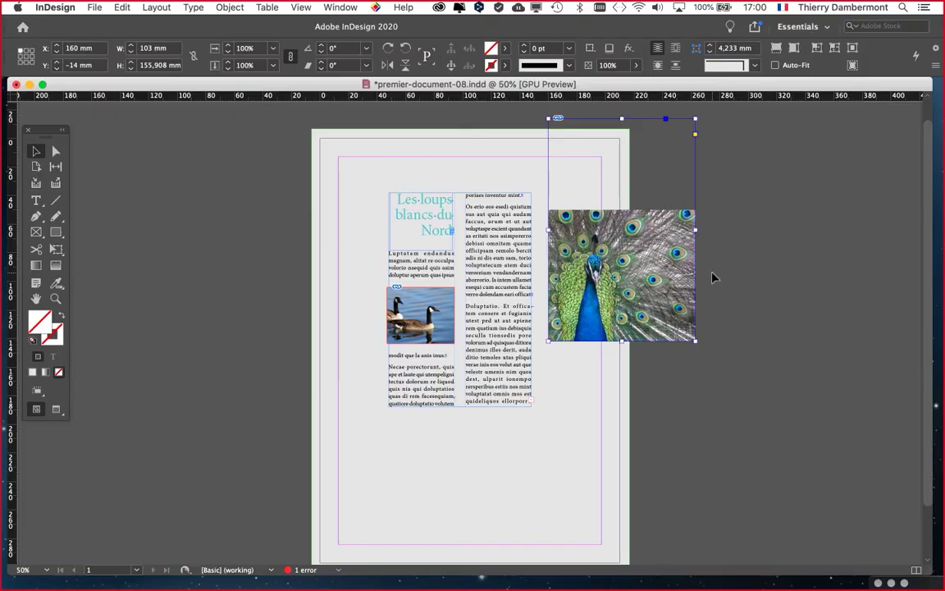
key("super+minus")
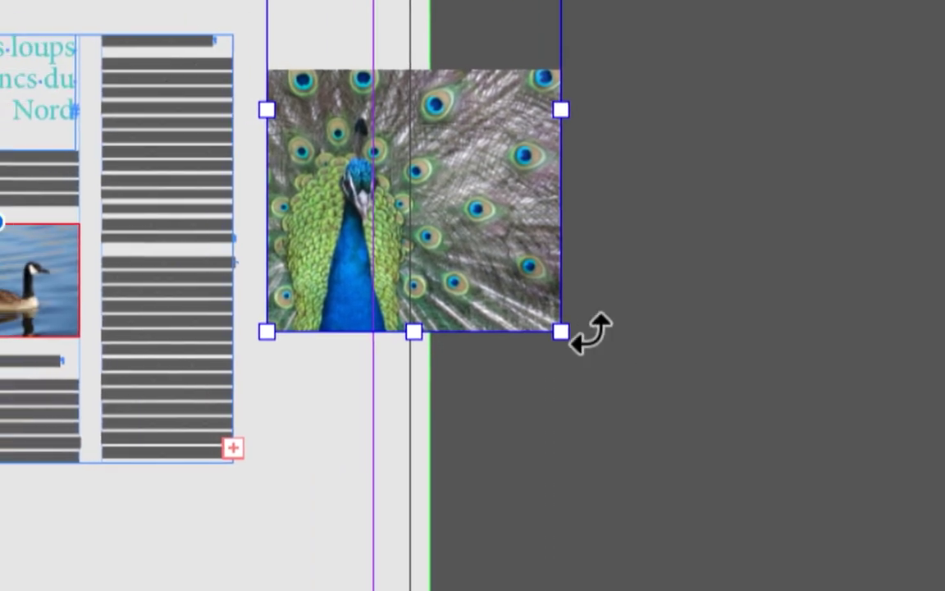
left_click_drag(566, 335, 549, 590)
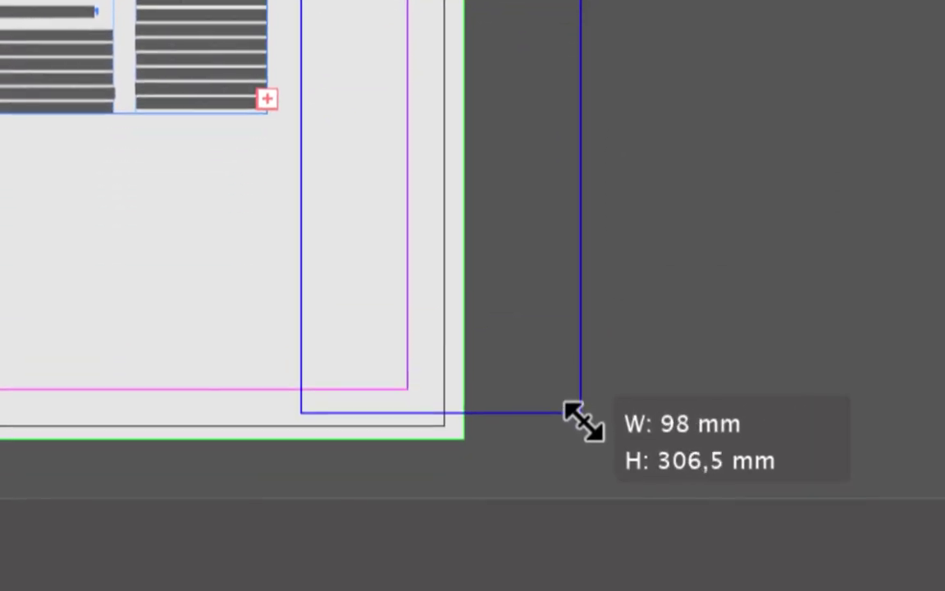
left_click_drag(580, 411, 491, 463)
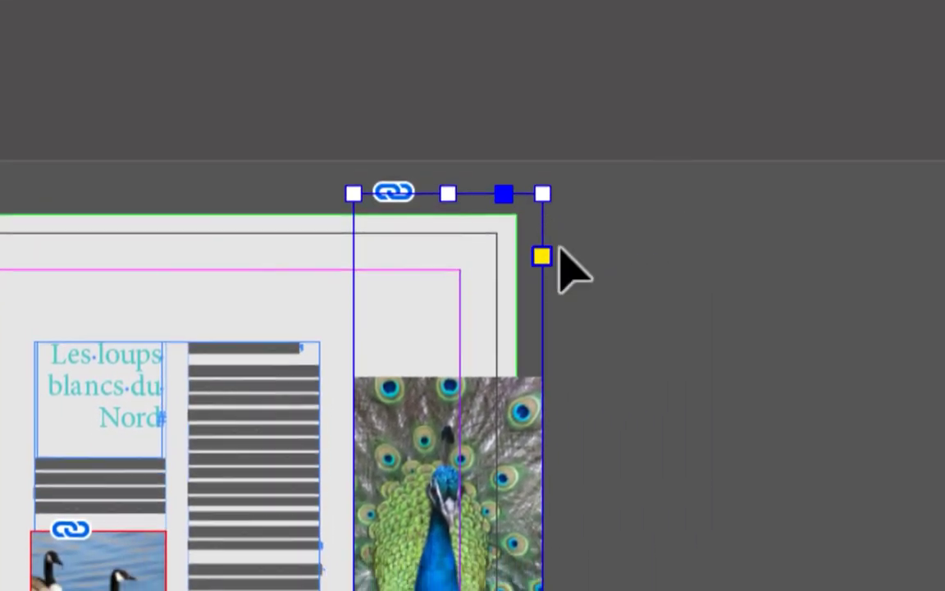
left_click_drag(543, 192, 553, 193)
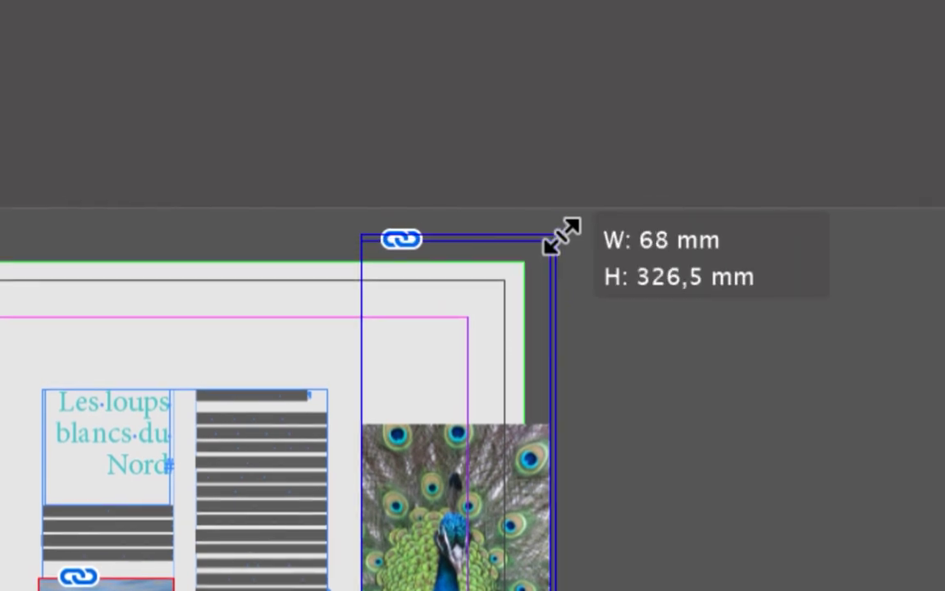
left_click_drag(562, 237, 563, 239)
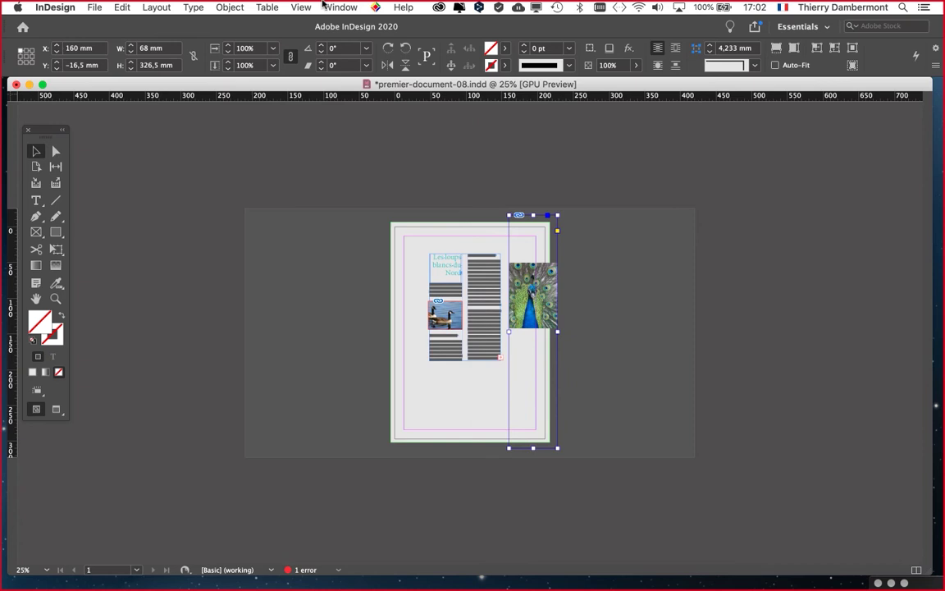
left_click(340, 7)
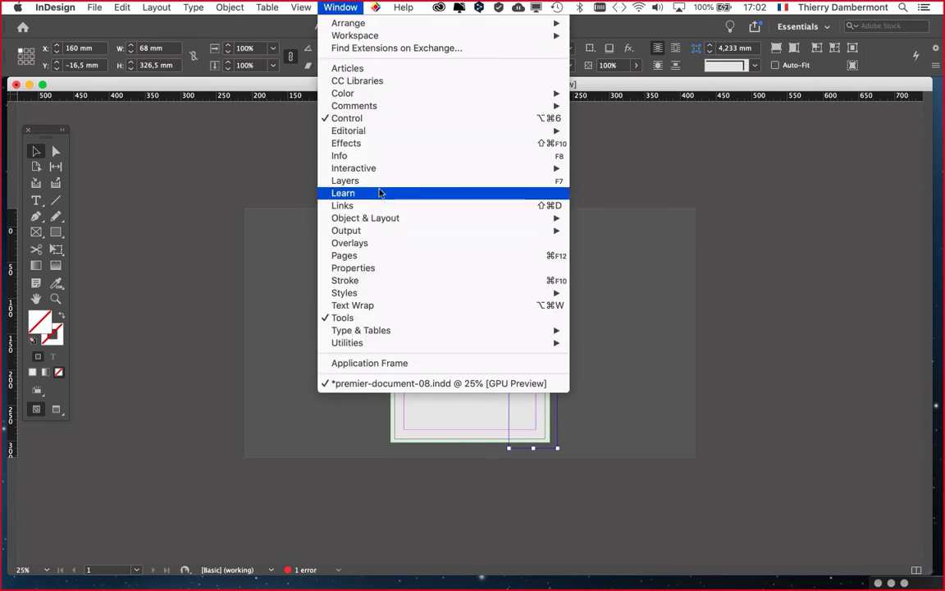
Reopen the Layers panel and place it right of the page, keeping the peacock frame selected.
left_click(386, 181)
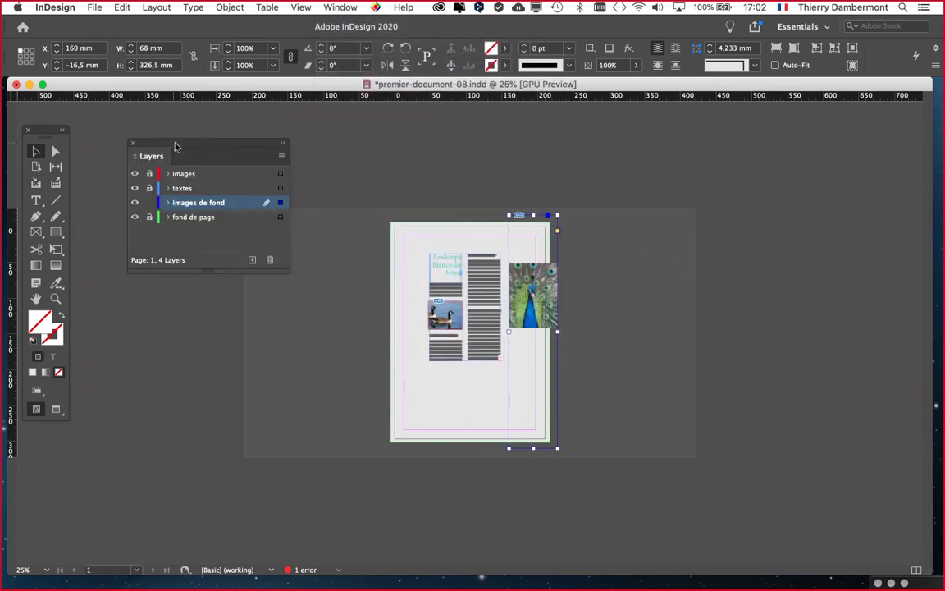
left_click_drag(178, 146, 640, 224)
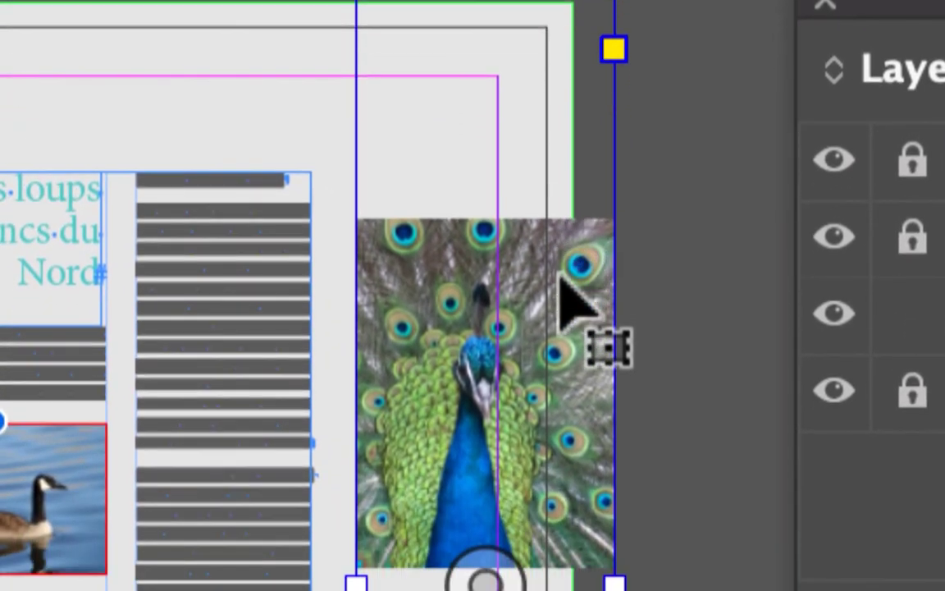
double_click(561, 277)
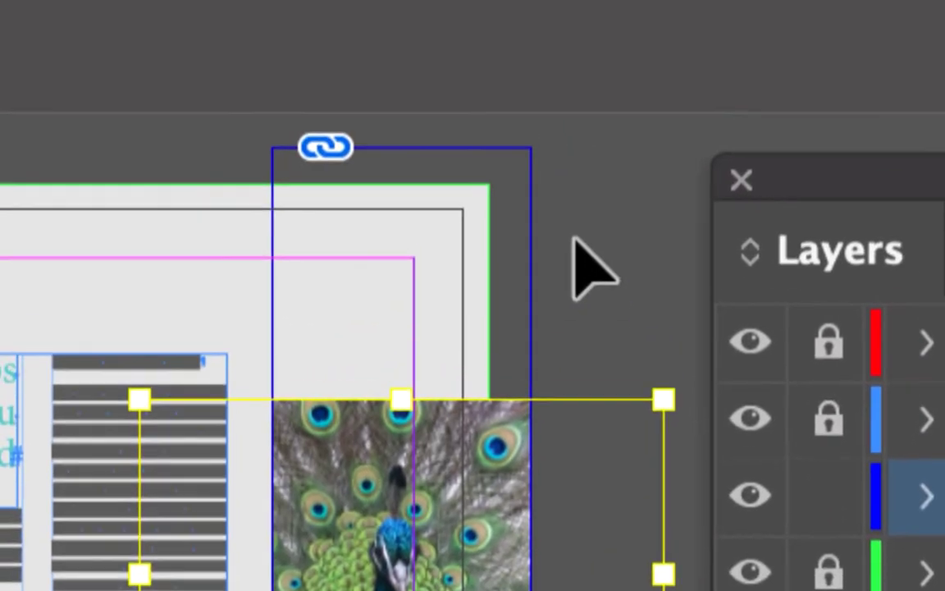
key("Escape")
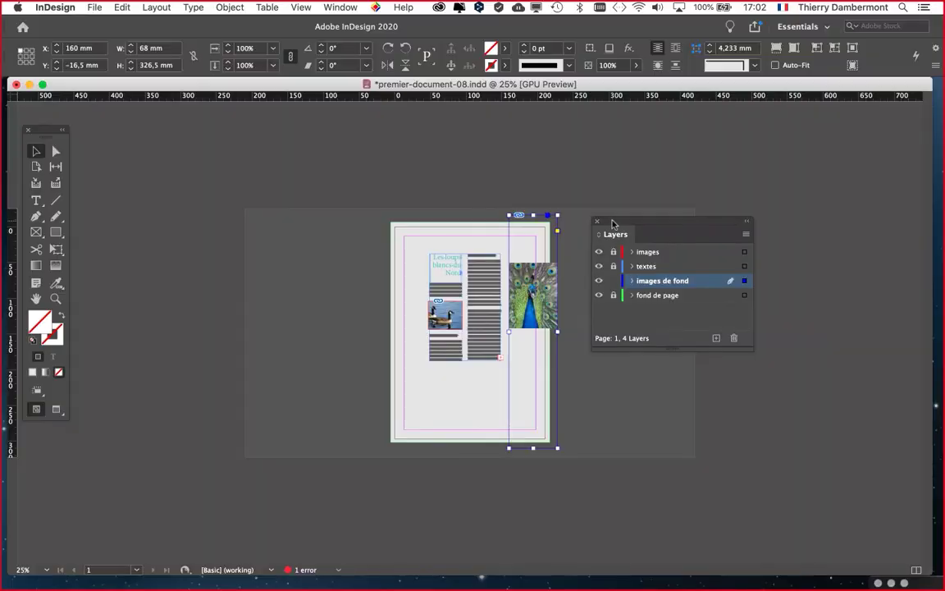
left_click_drag(807, 83, 944, 0)
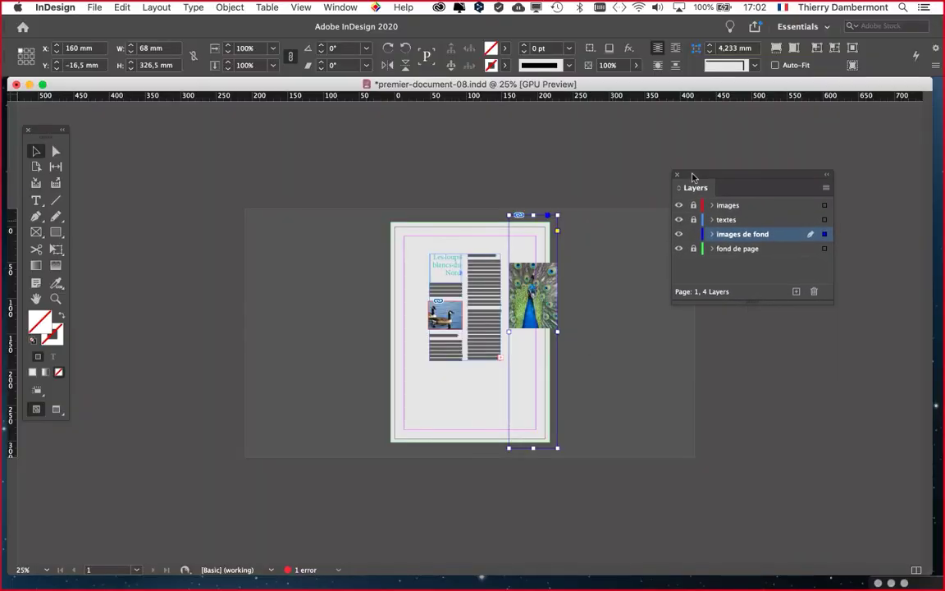
left_click(220, 7)
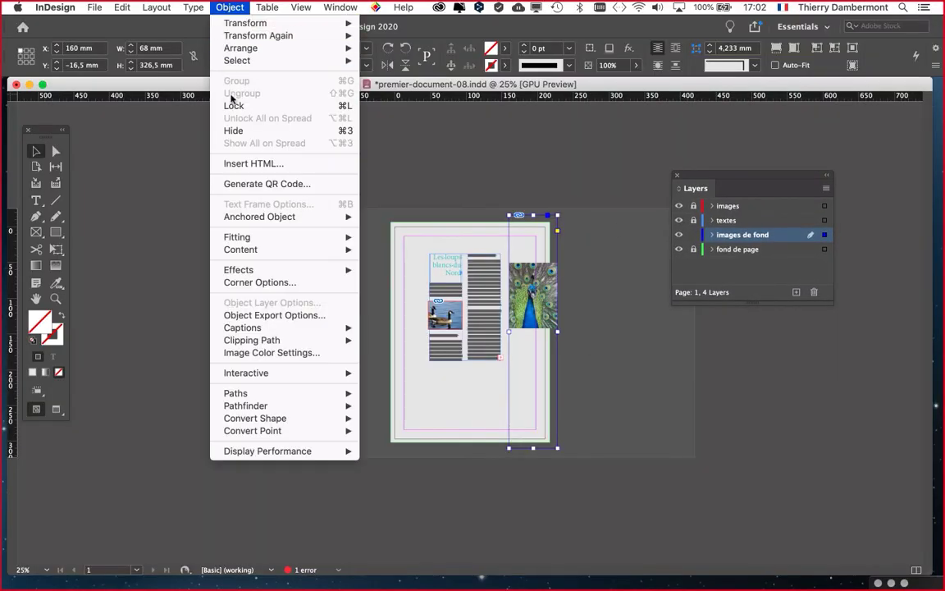
Apply Fill Frame Proportionally to the peacock photo in its 68 × 326.5 mm strip.
mouse_move(271, 242)
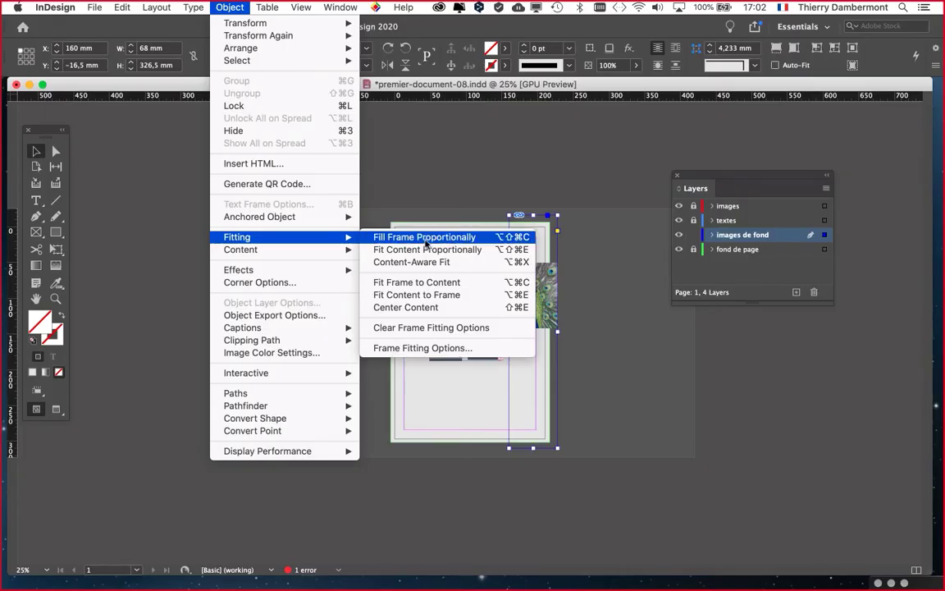
left_click(425, 239)
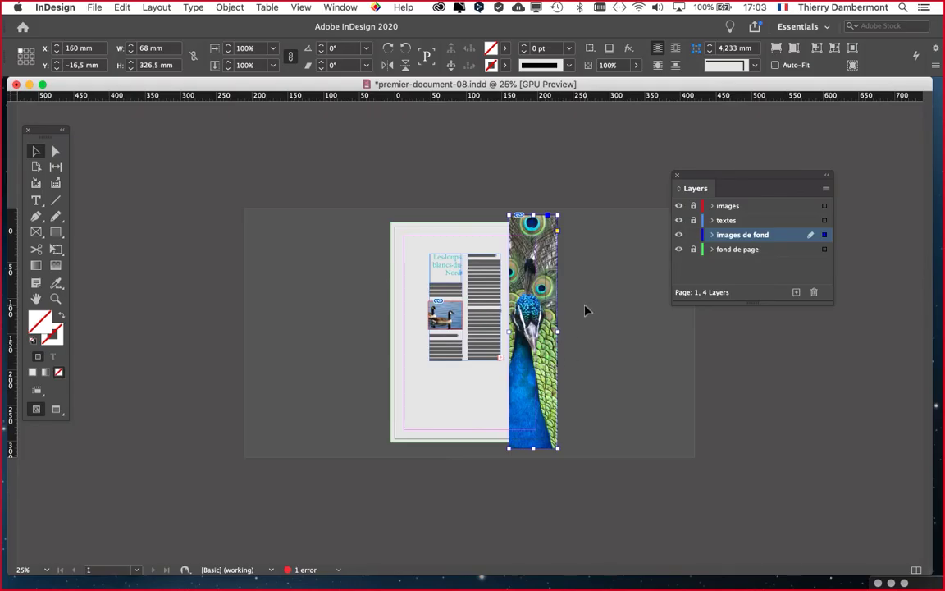
Undo back to the 138 × 91.908 mm peacock frame at X 120 mm, Y 51.672 mm.
left_click_drag(755, 174, 672, 175)
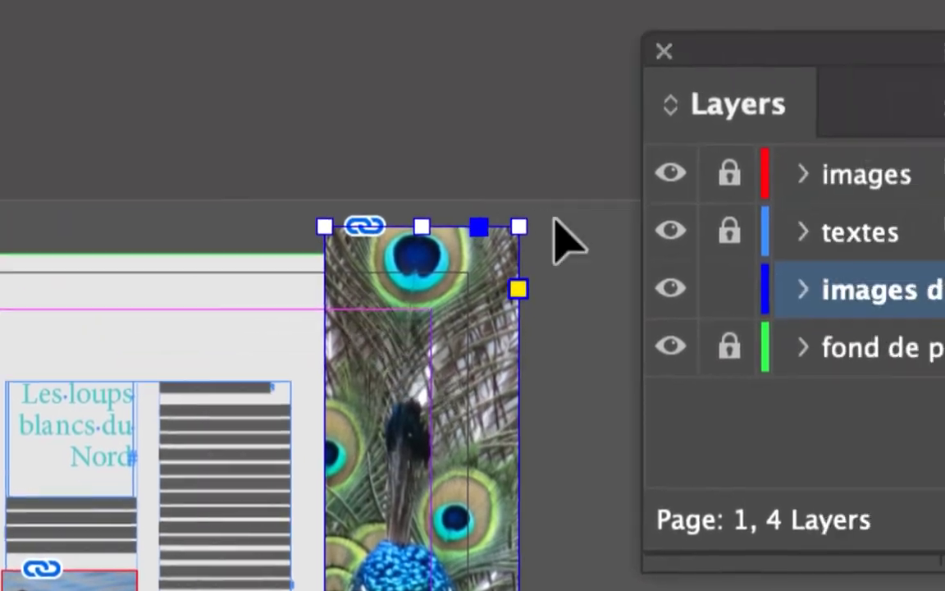
key("super+alt+shift+e")
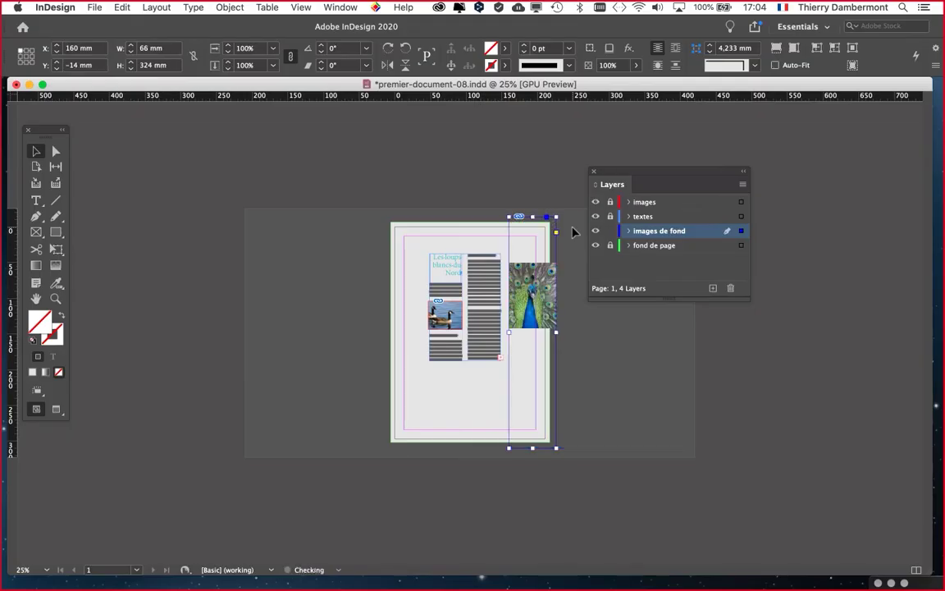
key("super+z")
key("super+z")
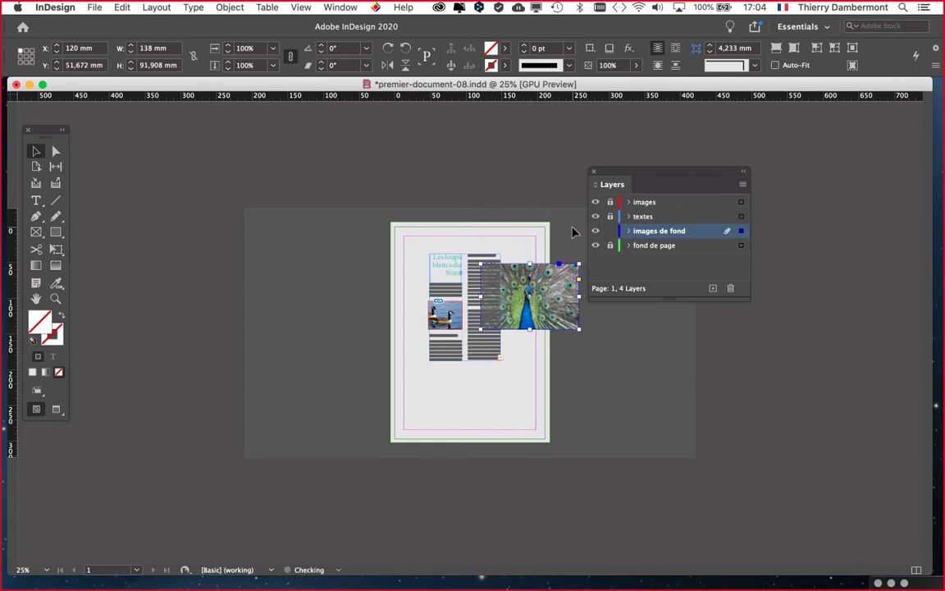
key("super+z")
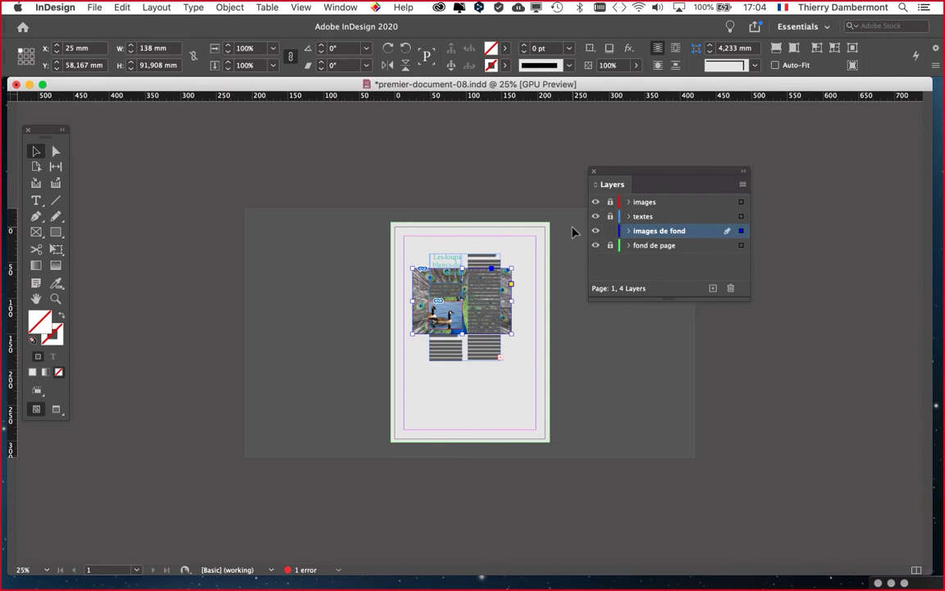
key("super+z")
key("super+z")
key("super+z")
key("super+z")
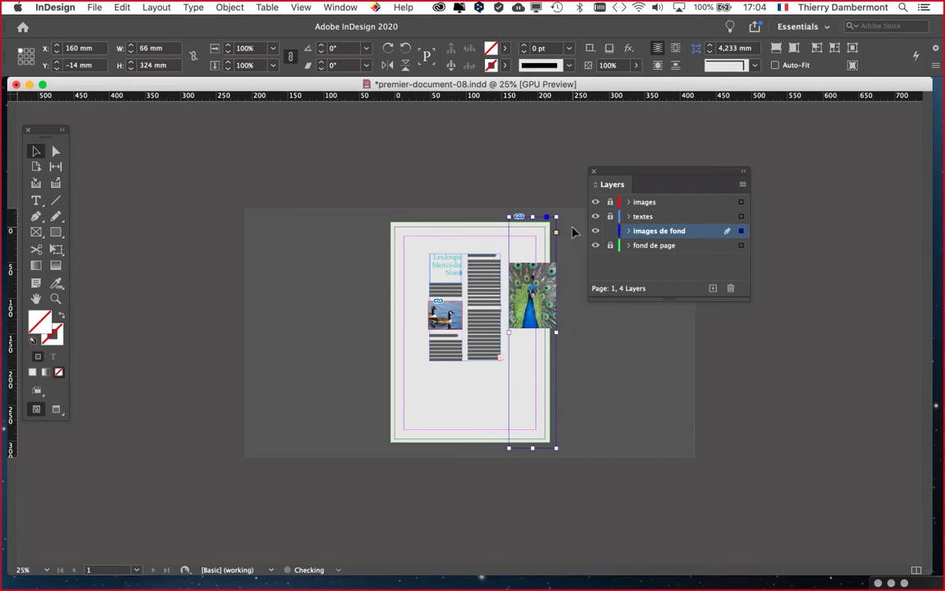
key("super+shift+z")
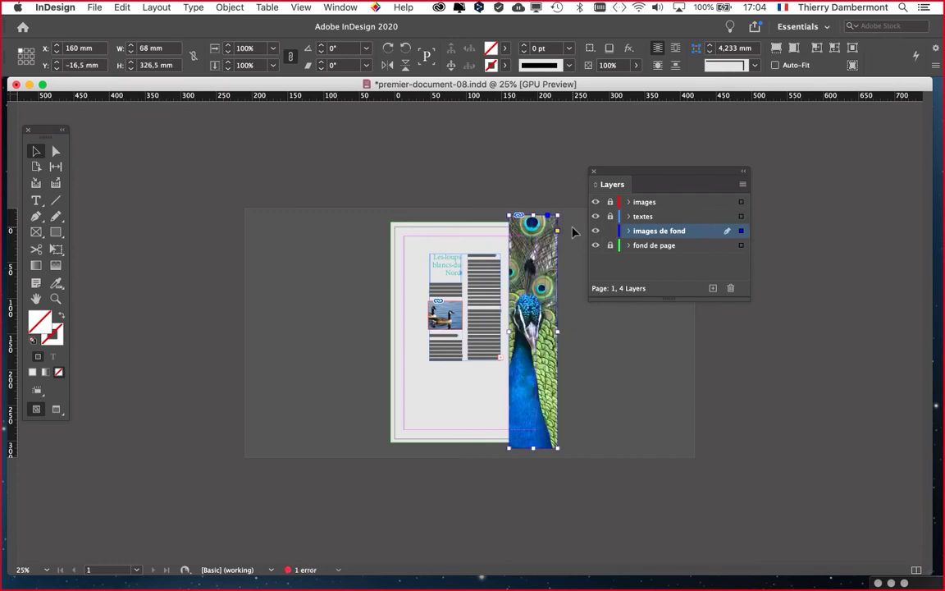
left_click(119, 8)
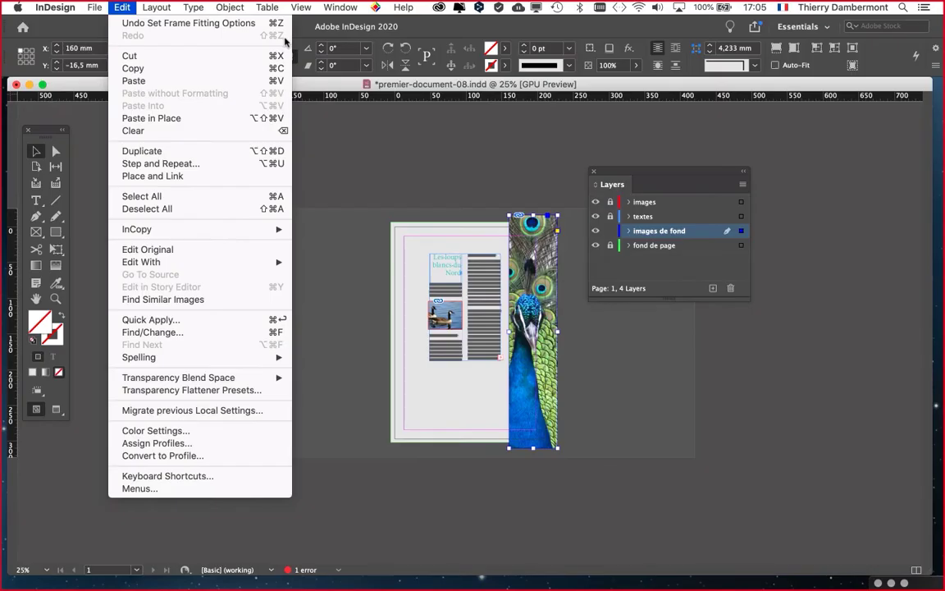
left_click(380, 146)
key("super+z")
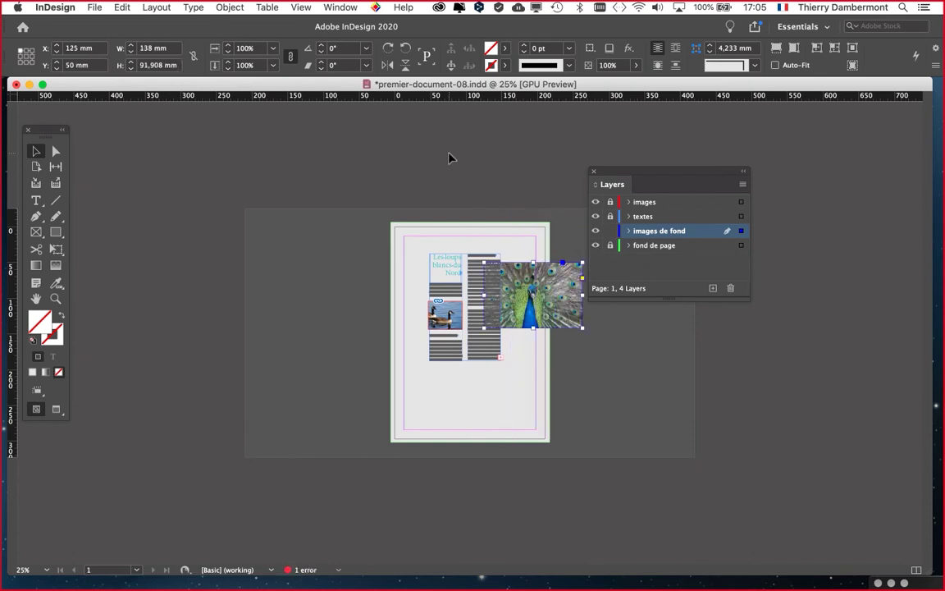
key("super+z")
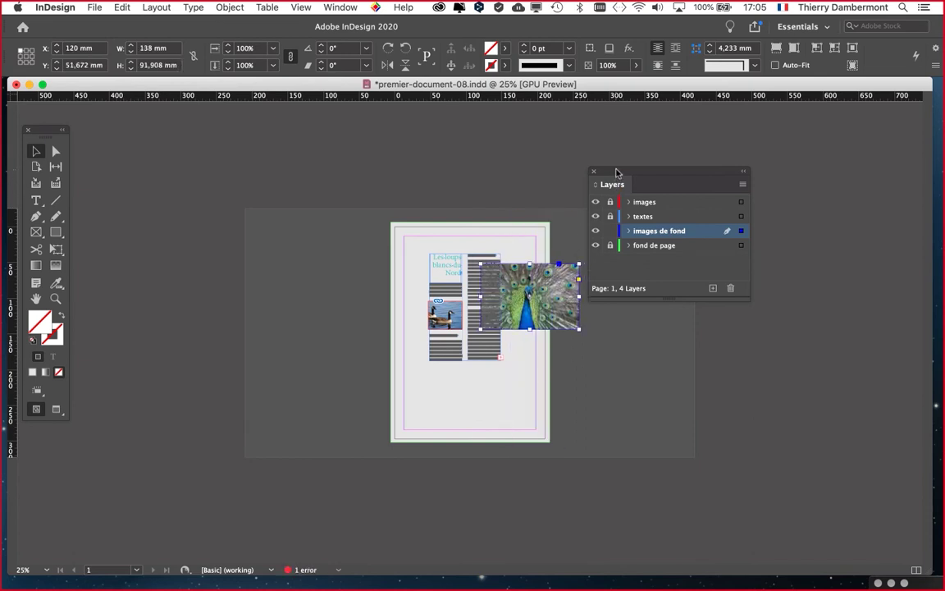
Reselect the peacock frame and stretch its top-right corner toward the page corner.
left_click_drag(616, 171, 773, 194)
key("super+z")
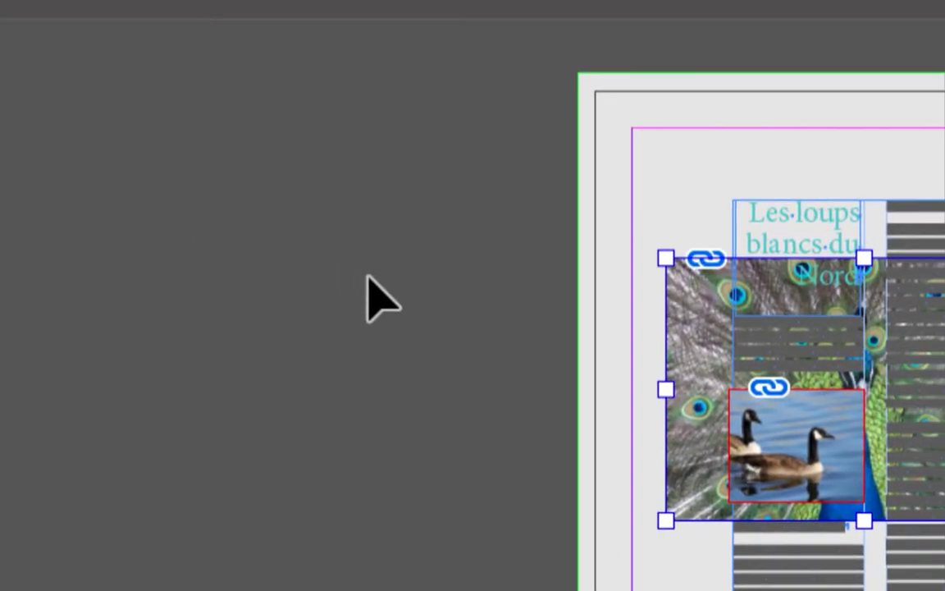
left_click(9, 242)
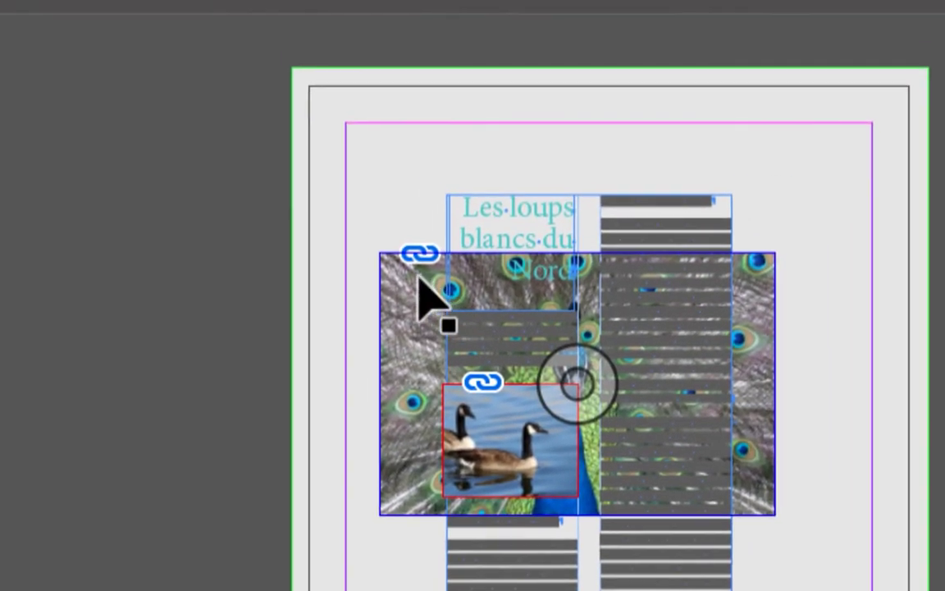
left_click(417, 280)
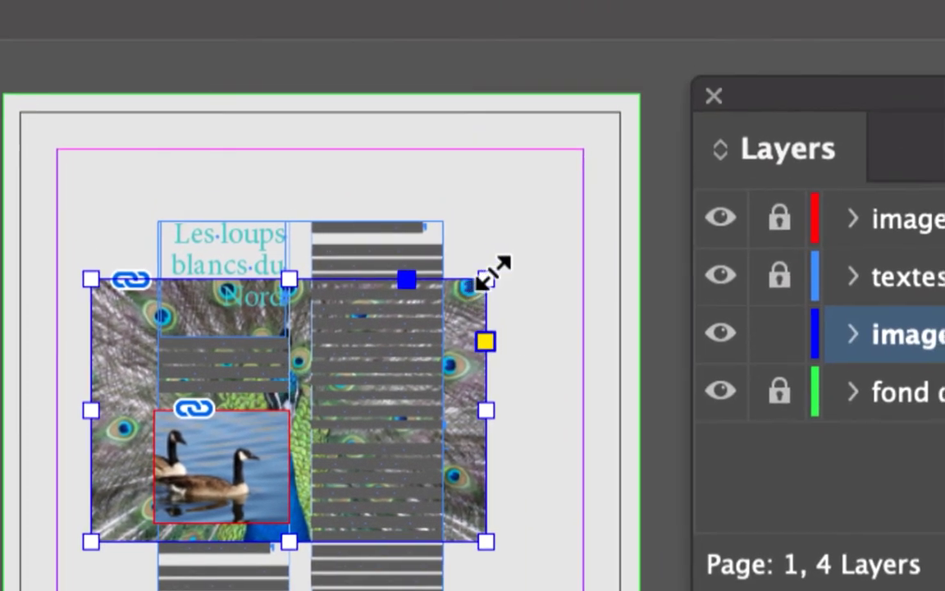
left_click_drag(501, 248, 566, 167)
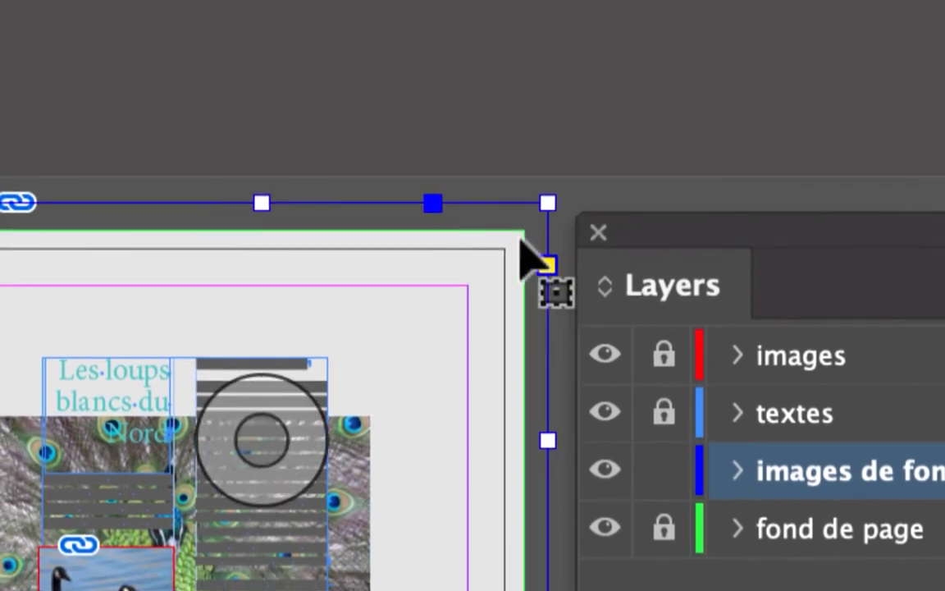
left_click_drag(547, 202, 529, 223)
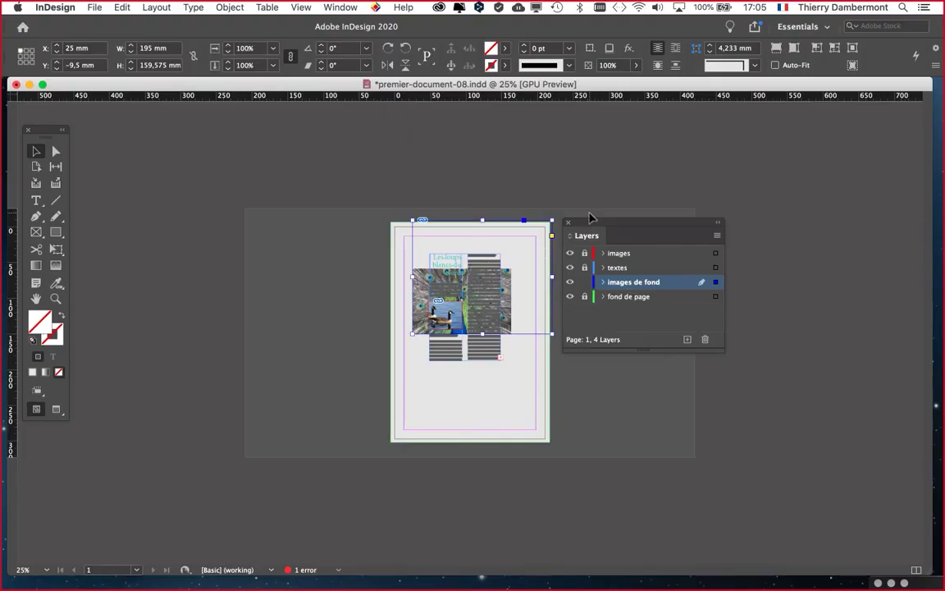
Extend and narrow the frame into a 63 × 310 mm strip at X 154, Y −9.5 mm.
left_click_drag(589, 217, 789, 203)
key("super+equal")
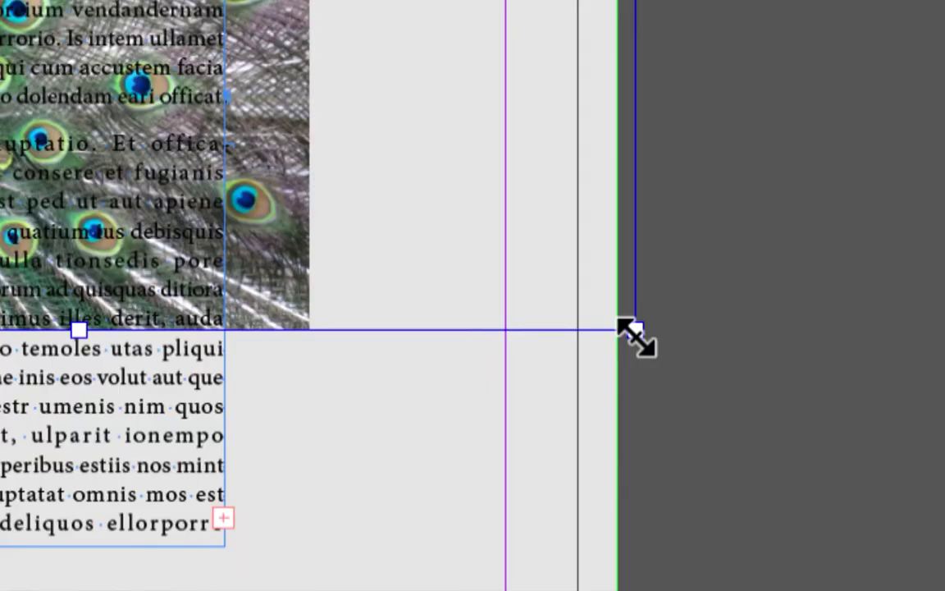
left_click_drag(632, 335, 632, 509)
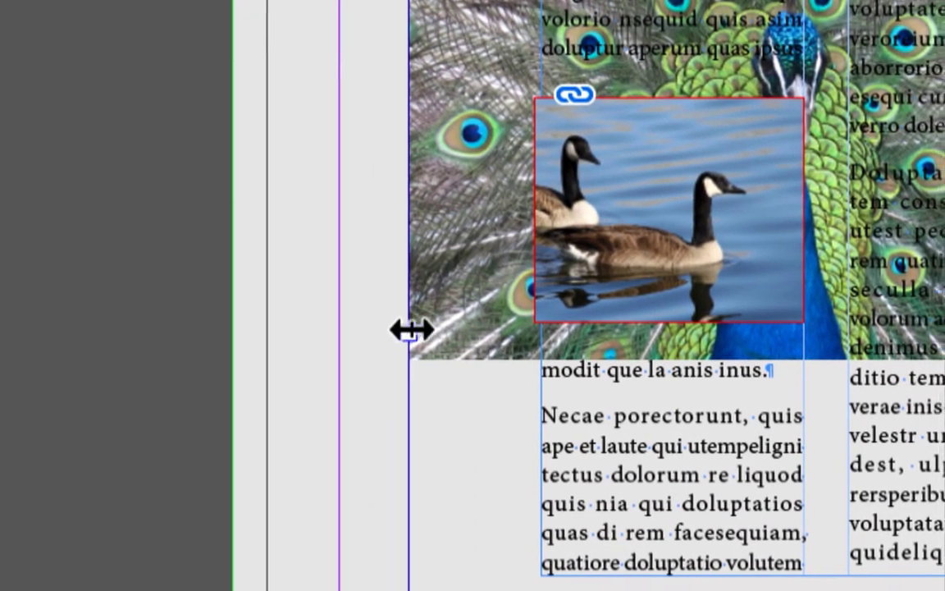
left_click_drag(411, 330, 559, 330)
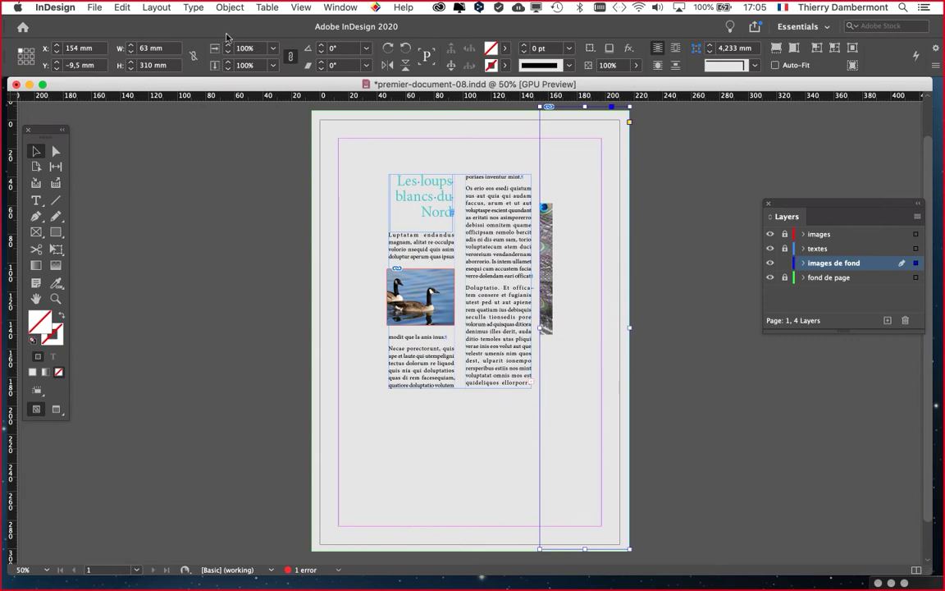
left_click(230, 8)
Fill the 63 × 310 mm strip proportionally with the peacock photo.
mouse_move(270, 237)
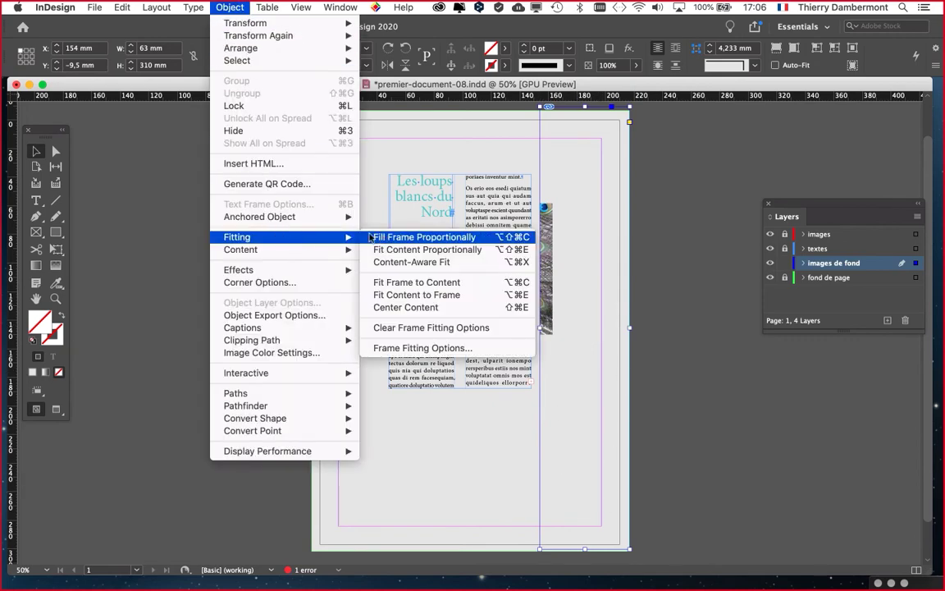
left_click(383, 237)
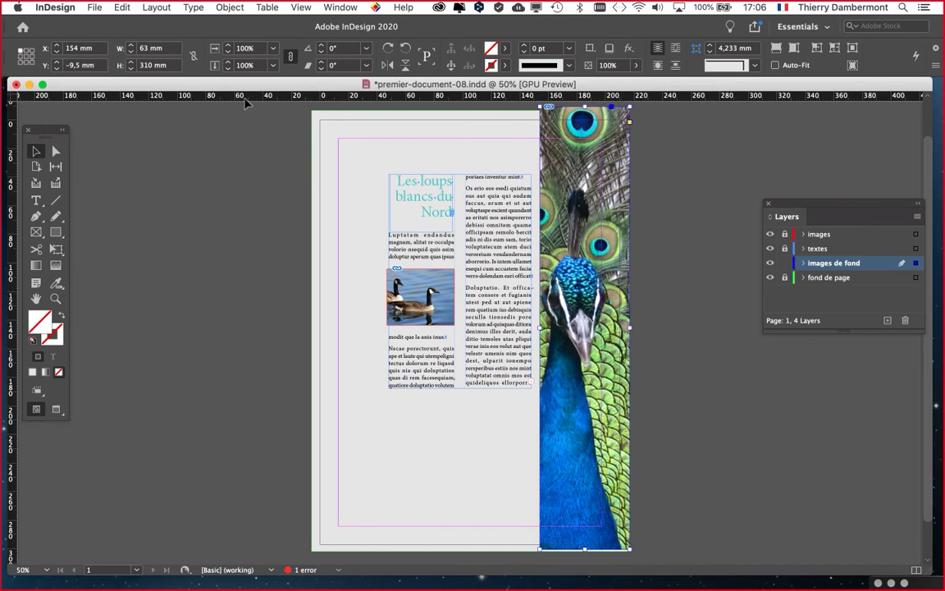
left_click_drag(53, 132, 222, 118)
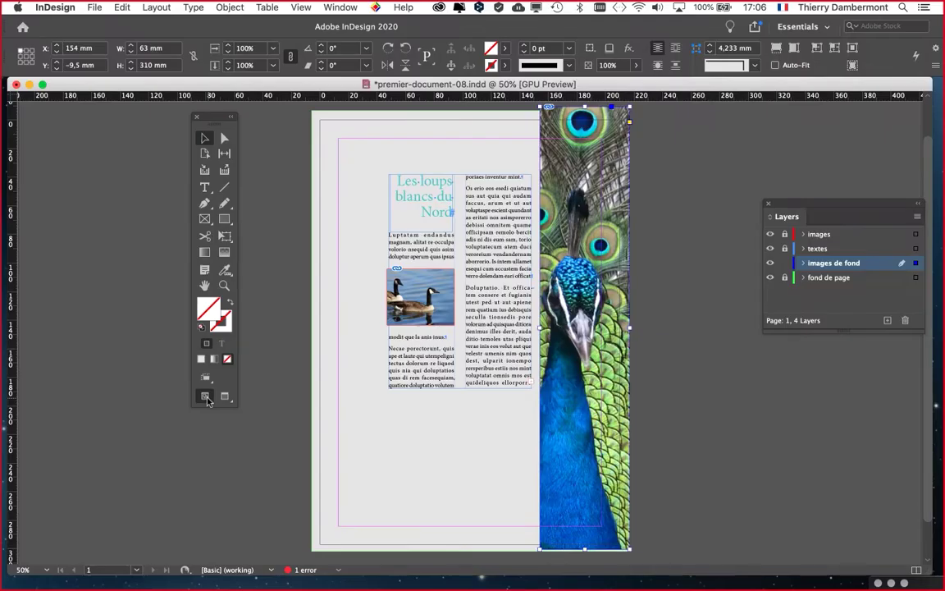
left_click_drag(195, 117, 58, 139)
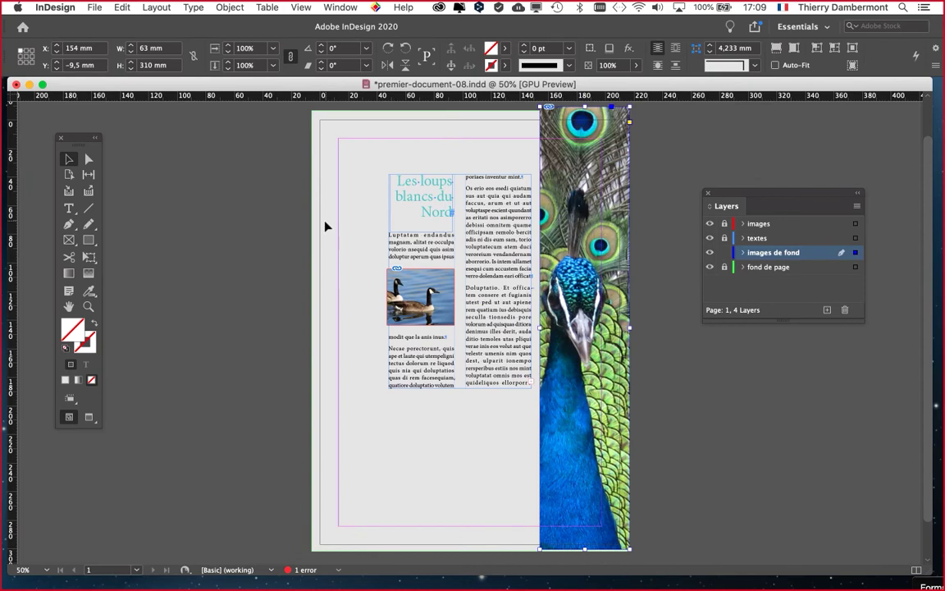
left_click(94, 8)
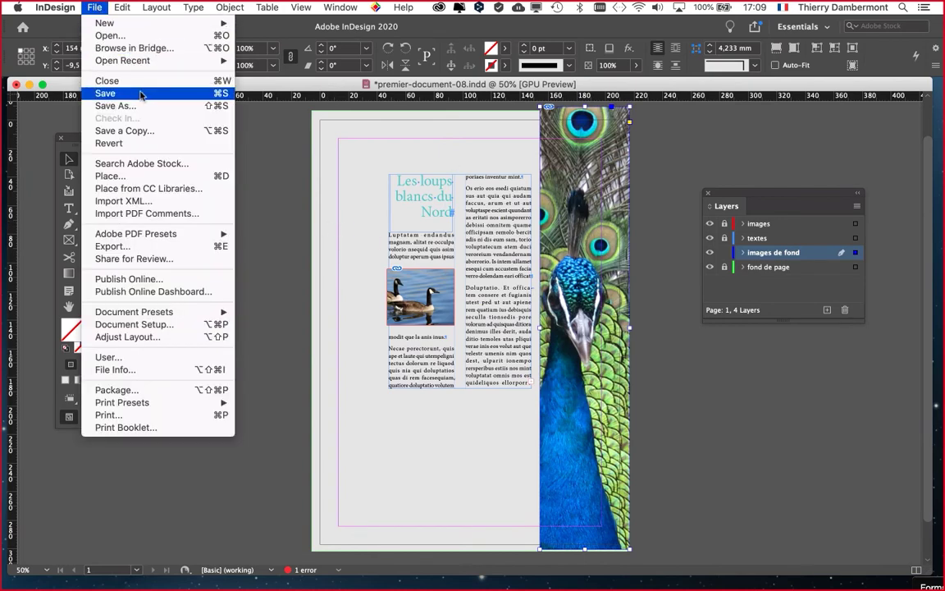
Save the layout as premier-document-09.indd by changing 08 to 09 in the file name.
left_click(115, 106)
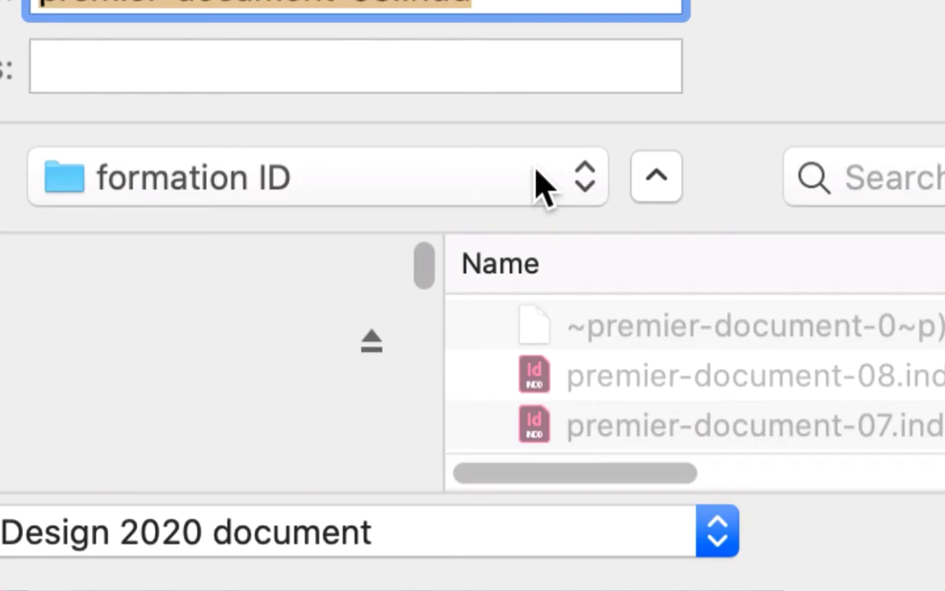
left_click(388, 4)
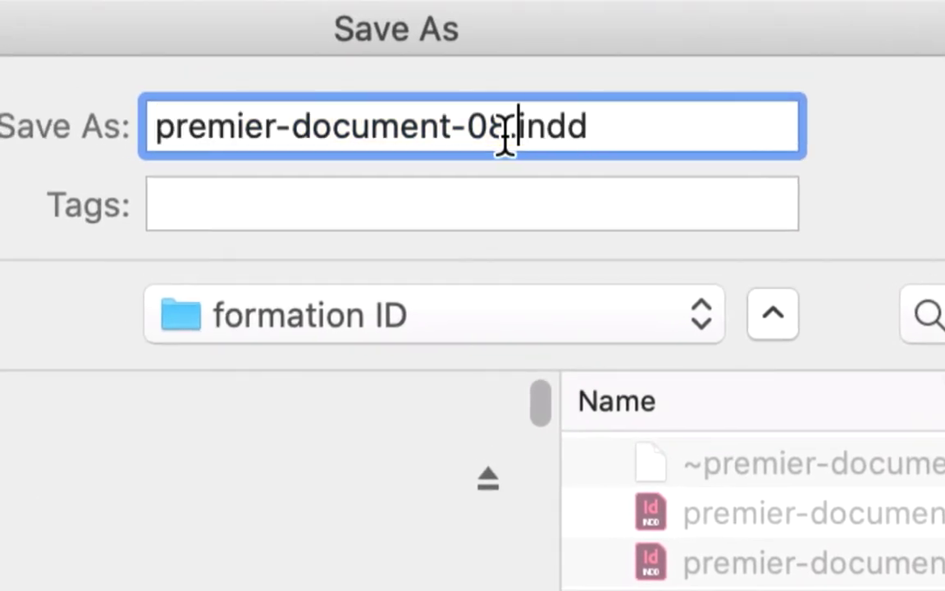
key("shift+Left")
type("9")
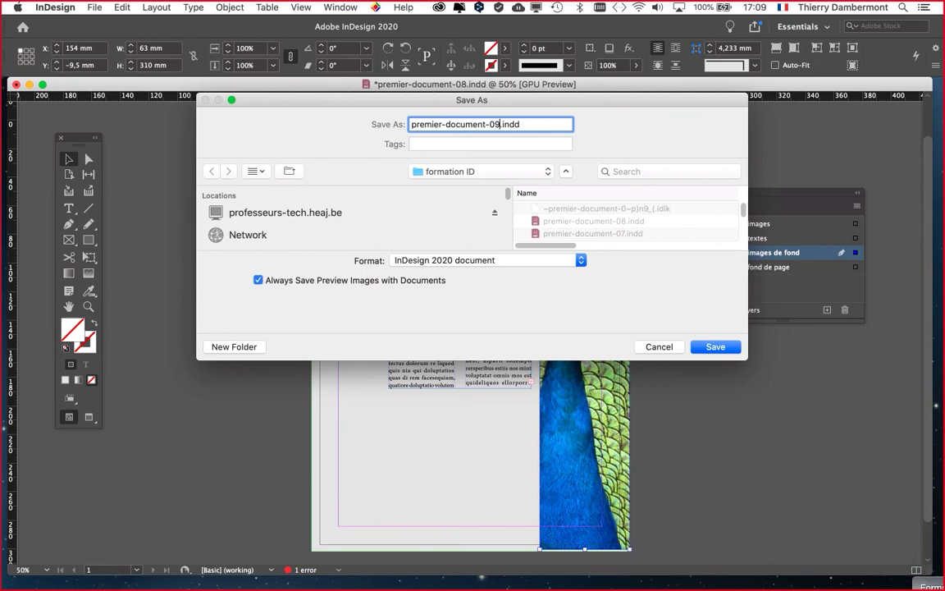
key("Return")
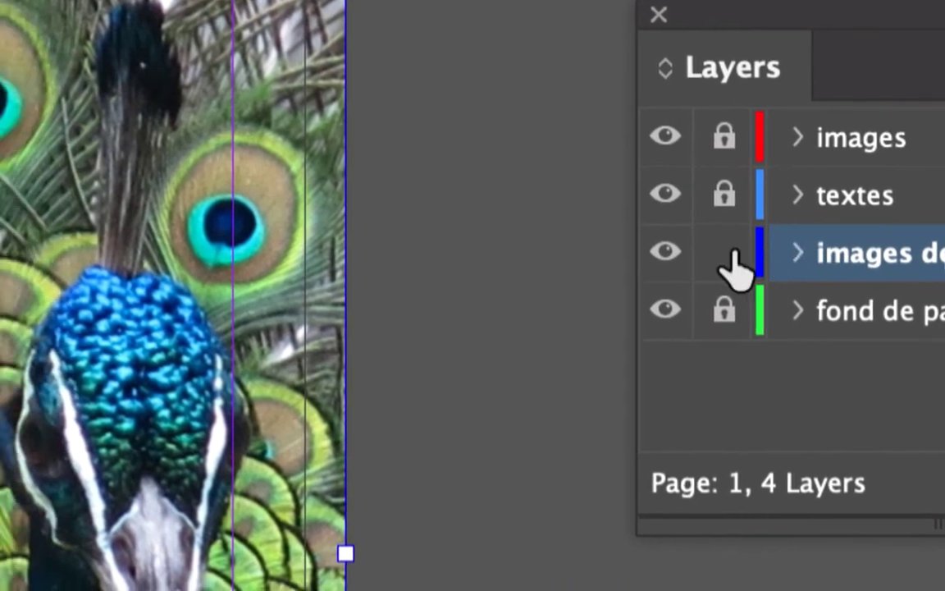
Lock the images de fond layer, unlock textes and images, and make images the active layer.
left_click(646, 260)
left_click(724, 235)
left_click(726, 190)
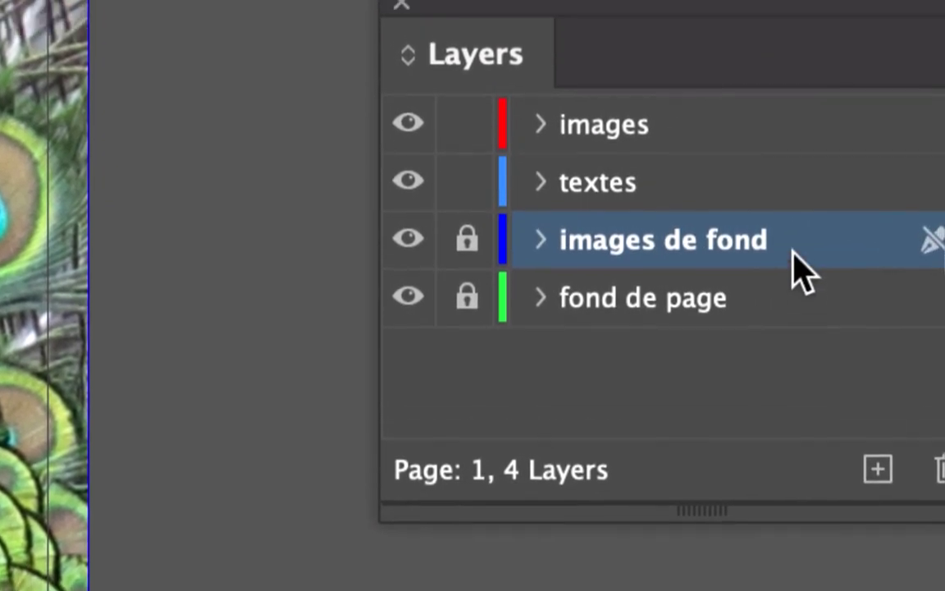
left_click(796, 262)
left_click(617, 197)
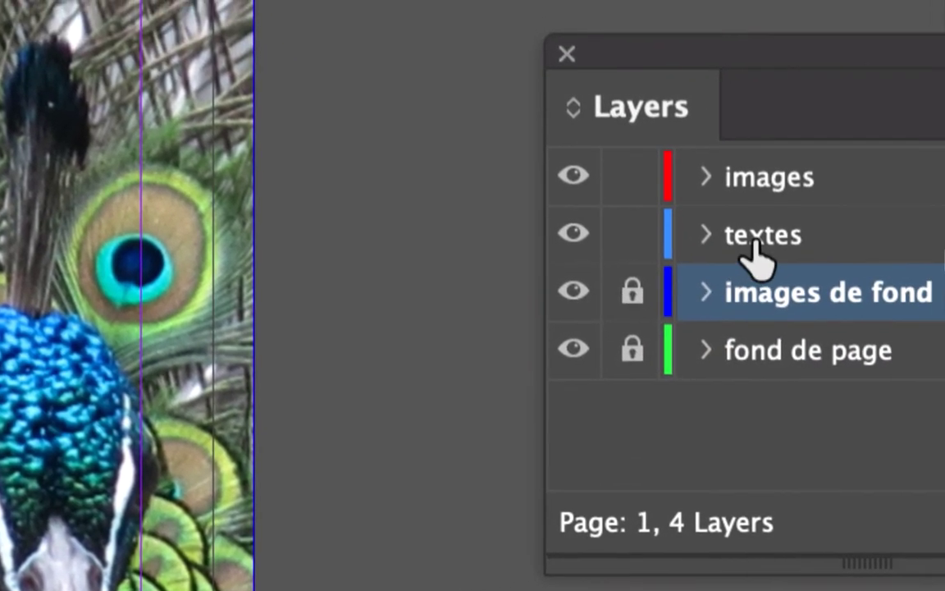
left_click(860, 153)
left_click(771, 203)
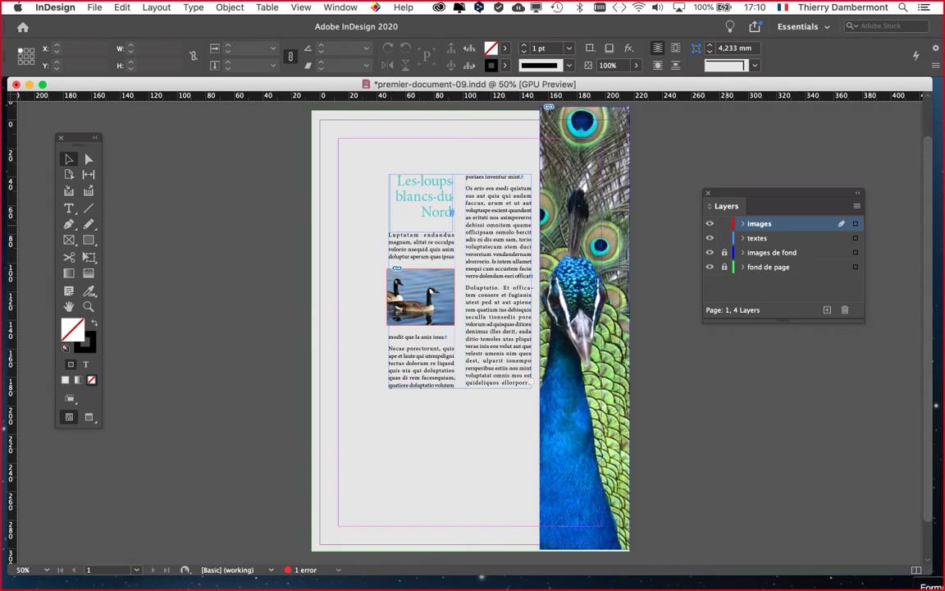
Select all unlocked objects on the page and move the Tools panel beside the page.
key("super+a")
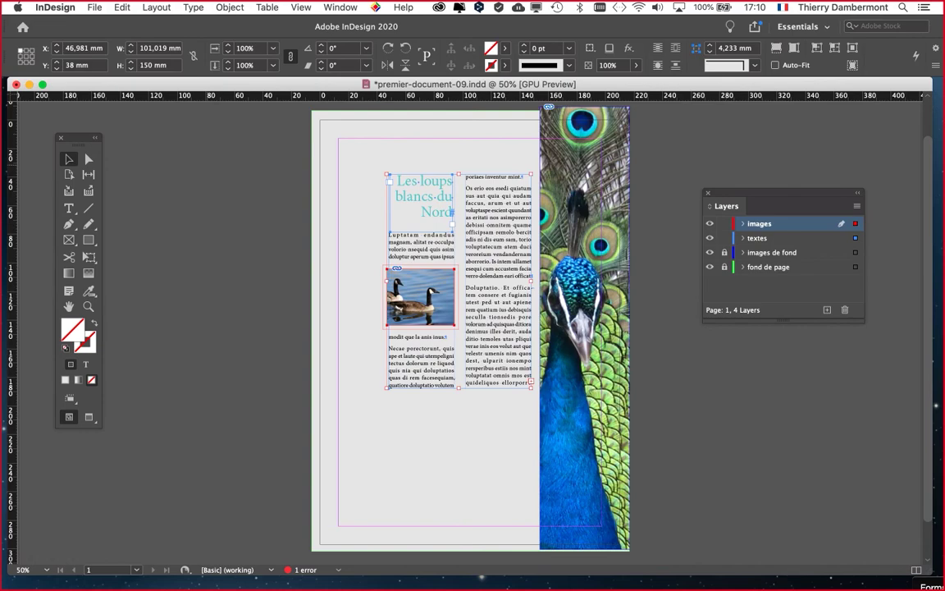
left_click_drag(72, 139, 289, 130)
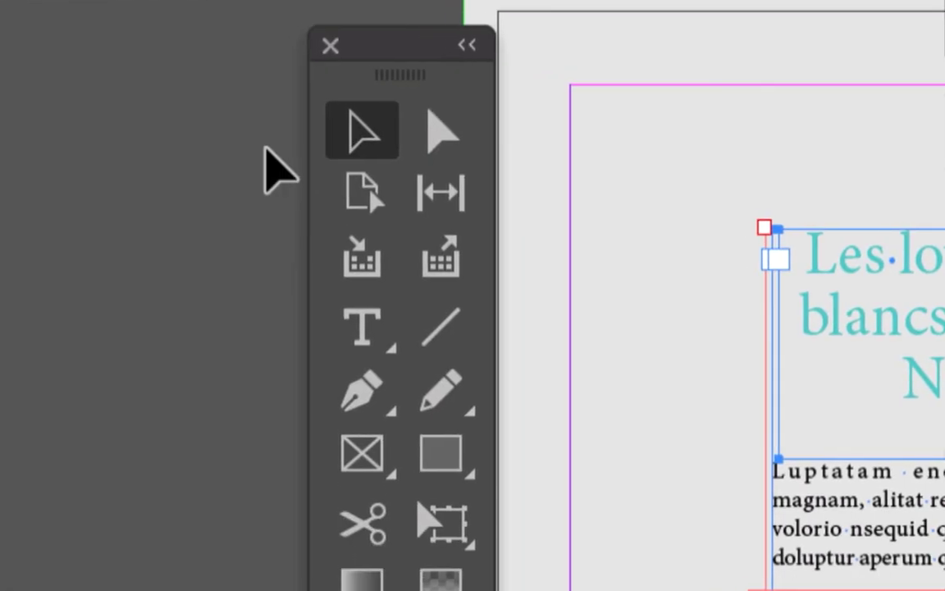
left_click(191, 249)
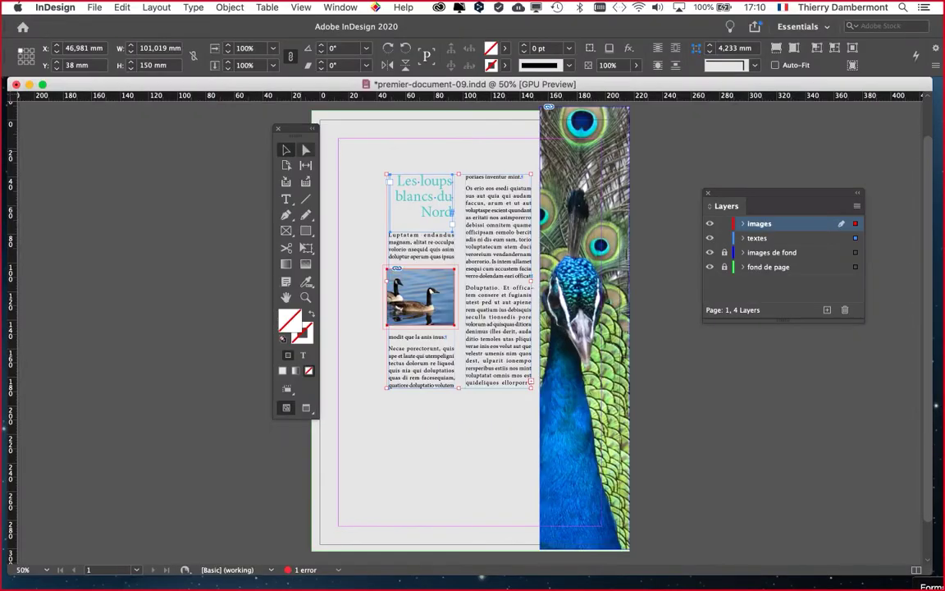
Move the text frames and goose photo left and rescale the group to 115.981 × 172.217 mm.
left_click_drag(296, 129, 167, 125)
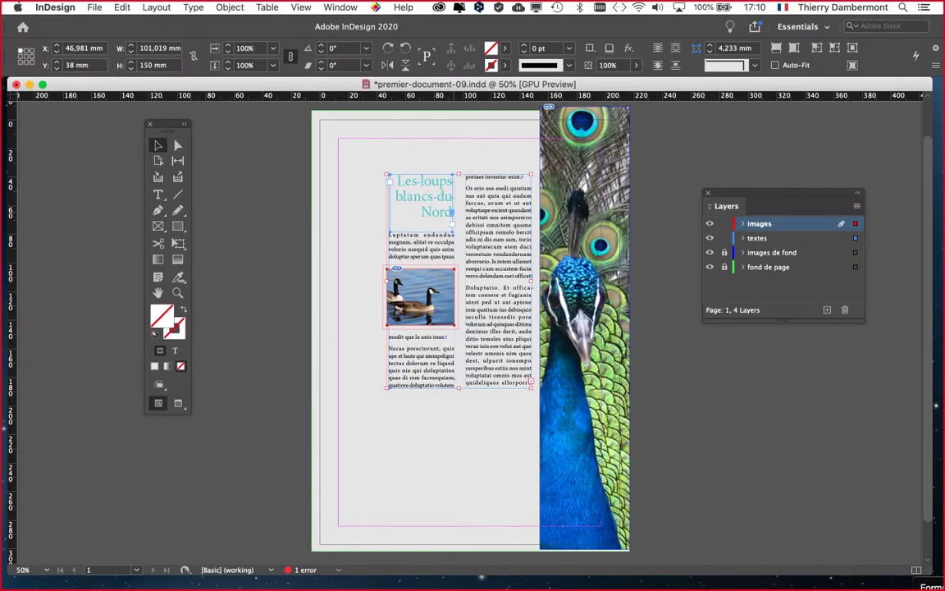
left_click_drag(420, 297, 374, 267)
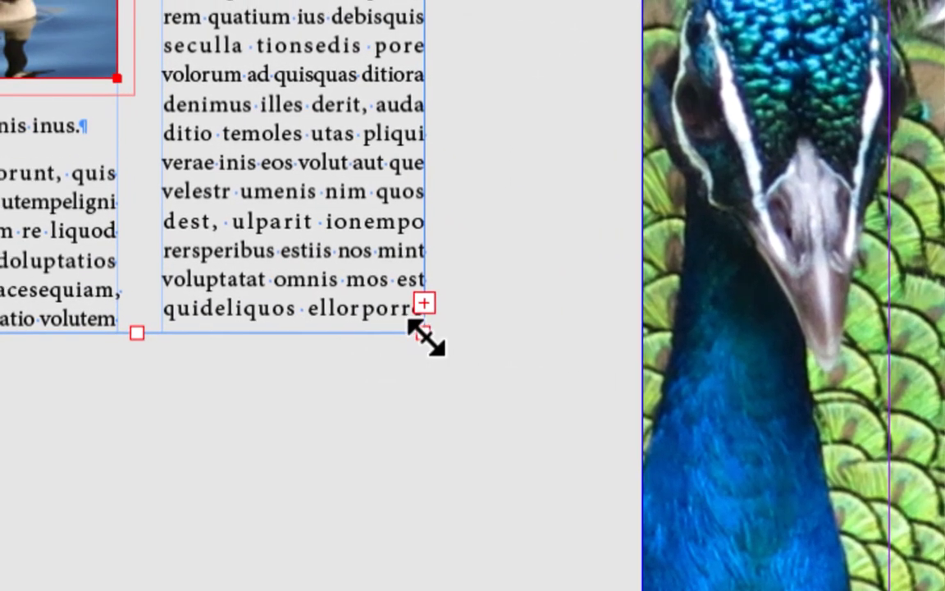
mouse_move(427, 336)
left_mouse_down()
mouse_move(471, 382)
mouse_move(430, 354)
left_mouse_up()
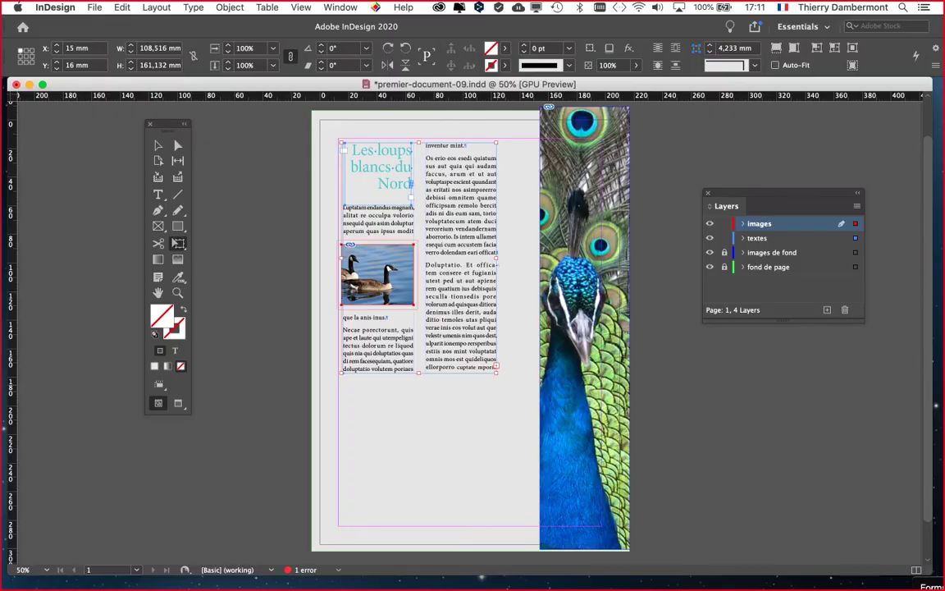
mouse_move(497, 371)
left_mouse_down()
mouse_move(533, 424)
mouse_move(478, 345)
mouse_move(519, 403)
mouse_move(508, 388)
left_mouse_up()
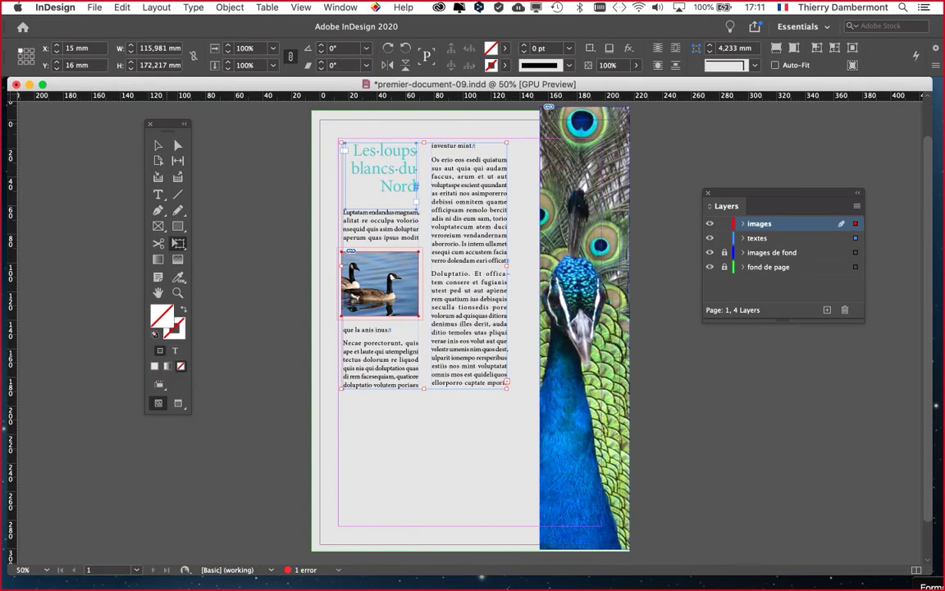
left_click_drag(161, 126, 197, 129)
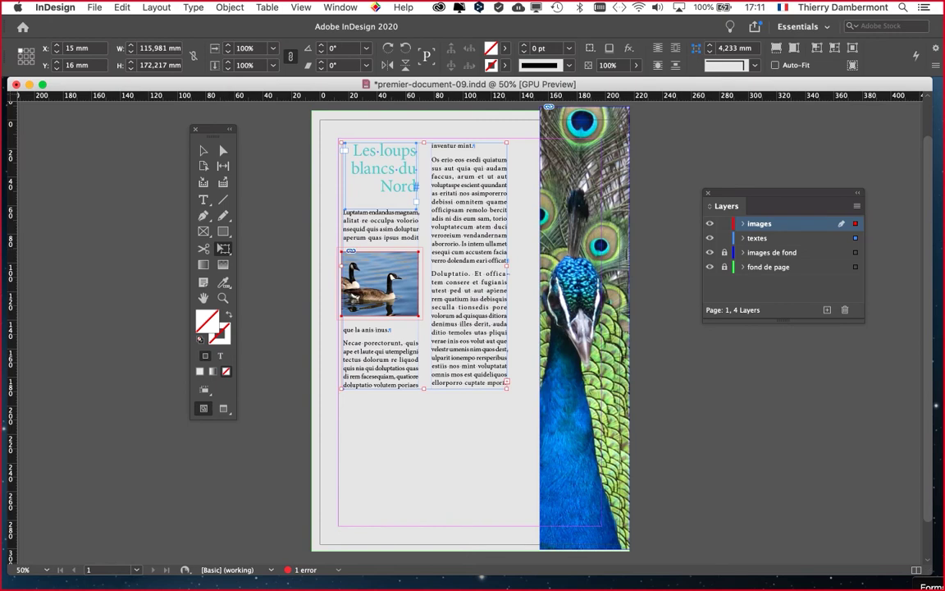
Open the Character panel, dock it at the right edge, and bring the Layers panel beside it.
left_click(194, 7)
left_click(211, 55)
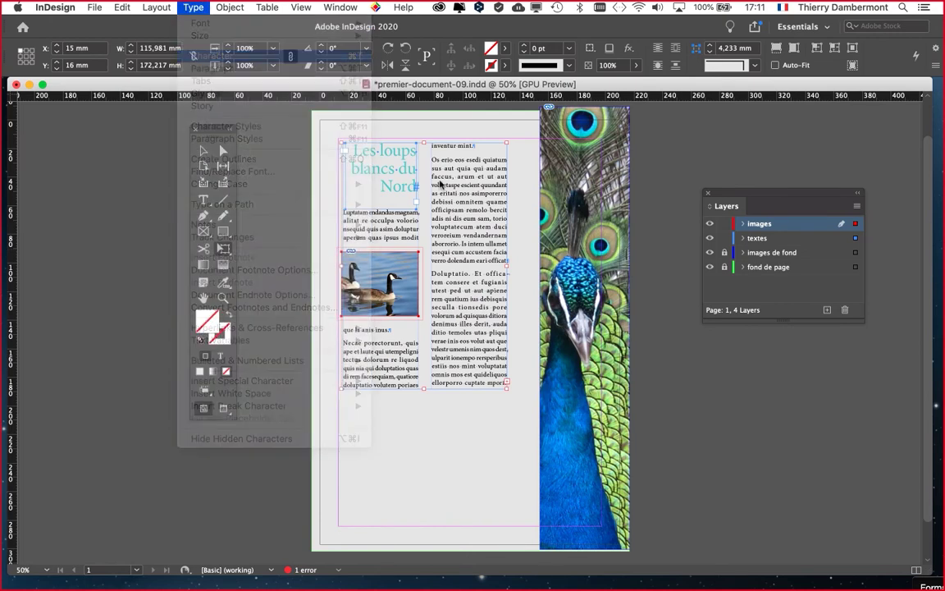
left_click_drag(544, 149, 587, 168)
key("t")
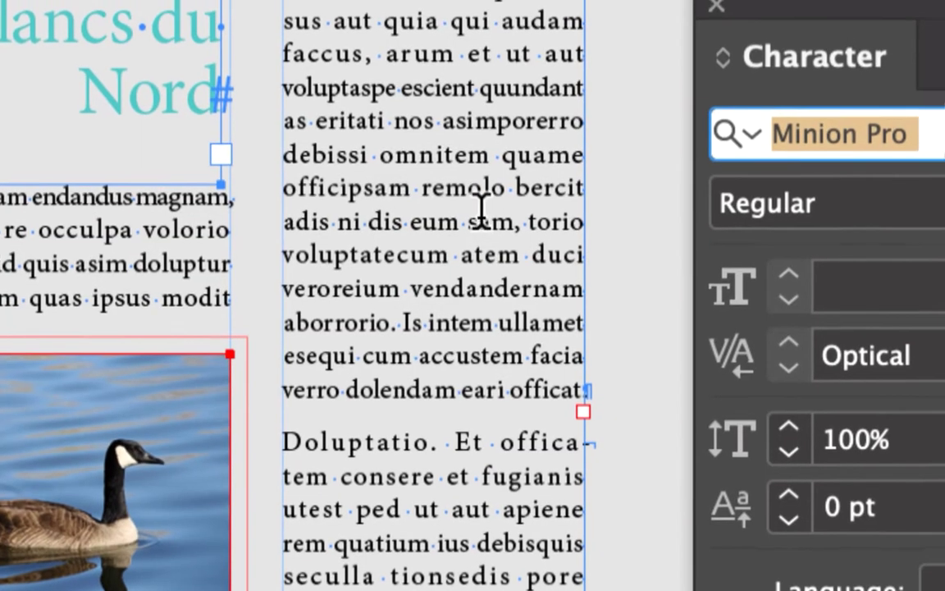
left_click_drag(487, 210, 481, 210)
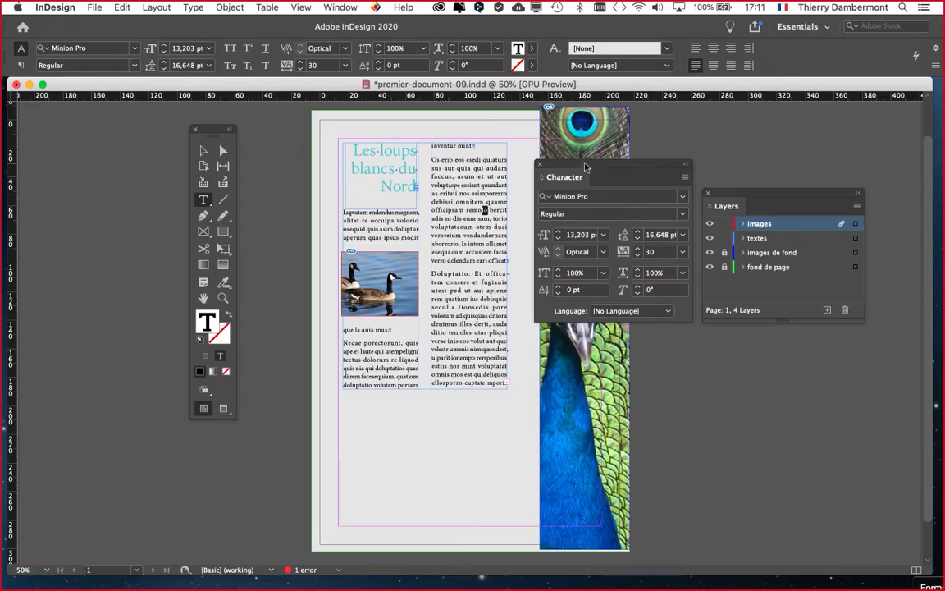
left_click_drag(584, 166, 839, 123)
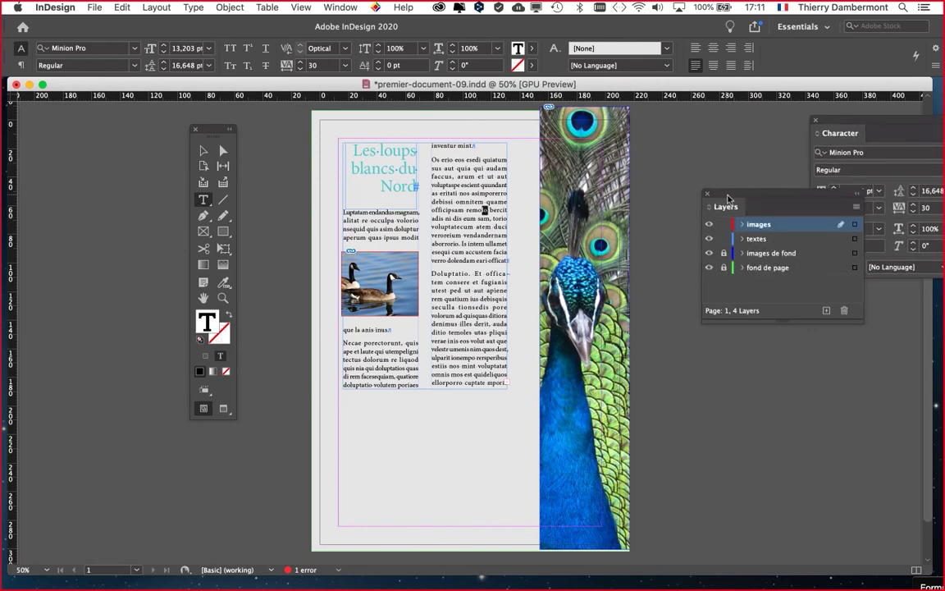
left_click_drag(722, 203, 666, 133)
Move the title, two-column text and goose photo frames up and left together.
key("Escape")
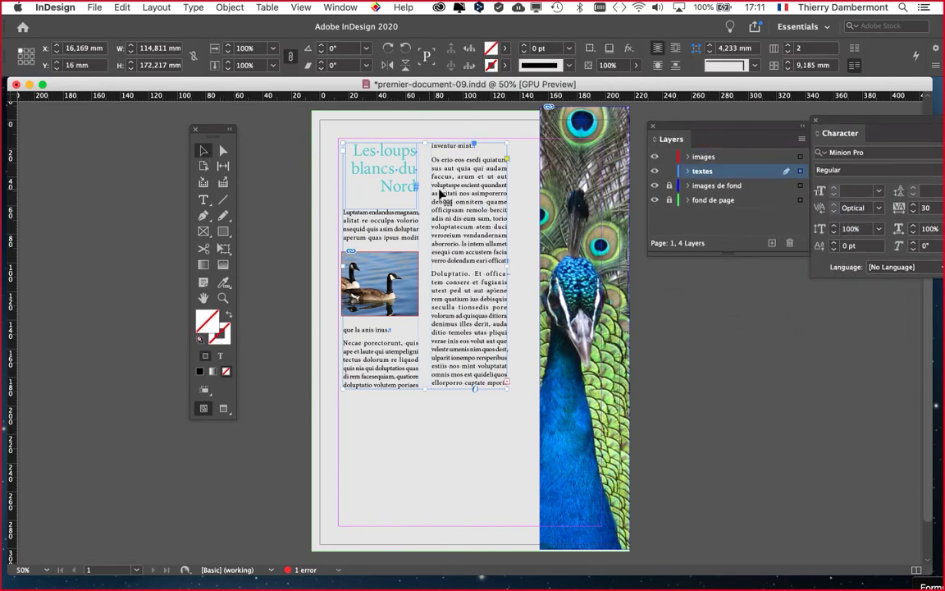
left_click_drag(451, 193, 449, 192)
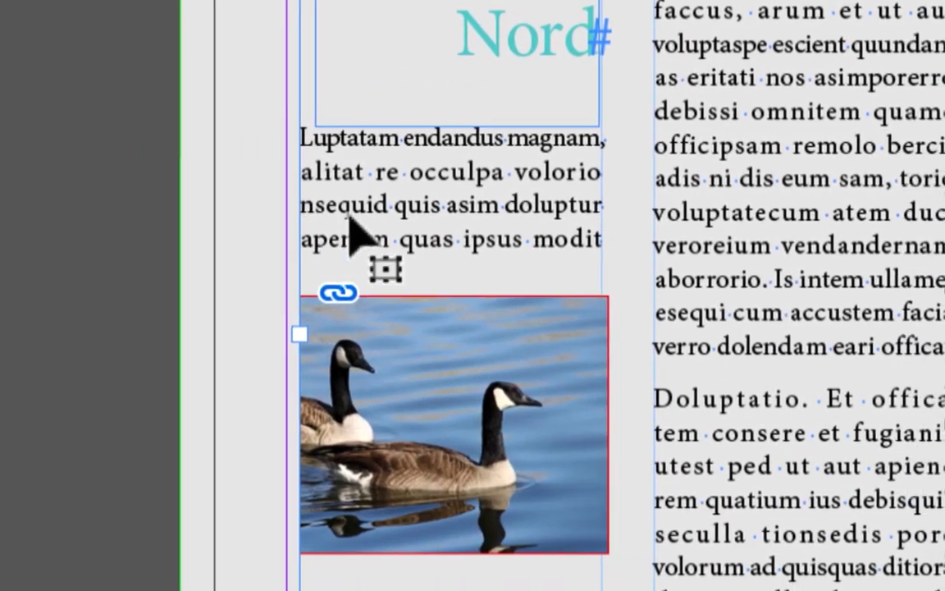
left_click_drag(378, 328, 372, 322)
left_click_drag(349, 238, 311, 189)
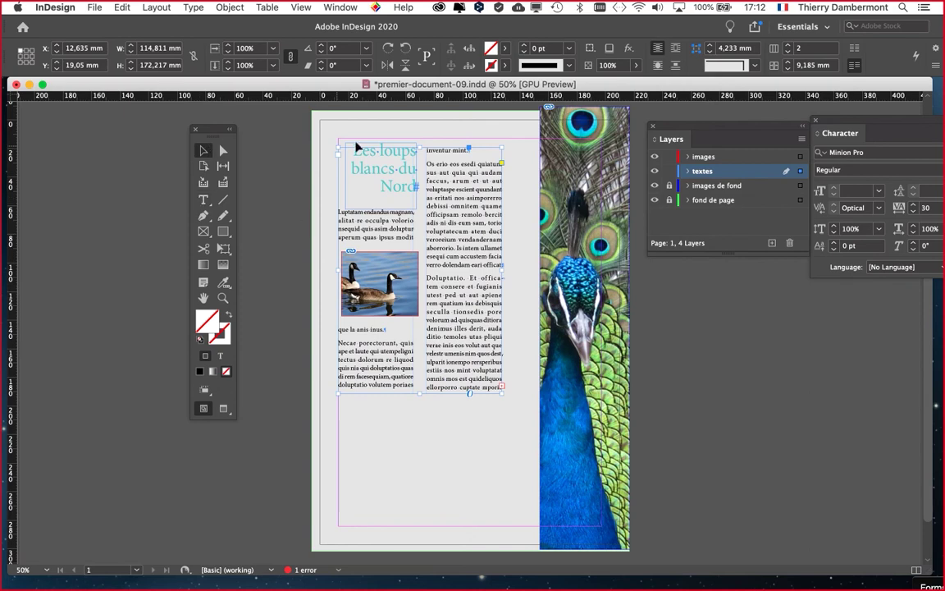
left_click_drag(326, 131, 512, 396)
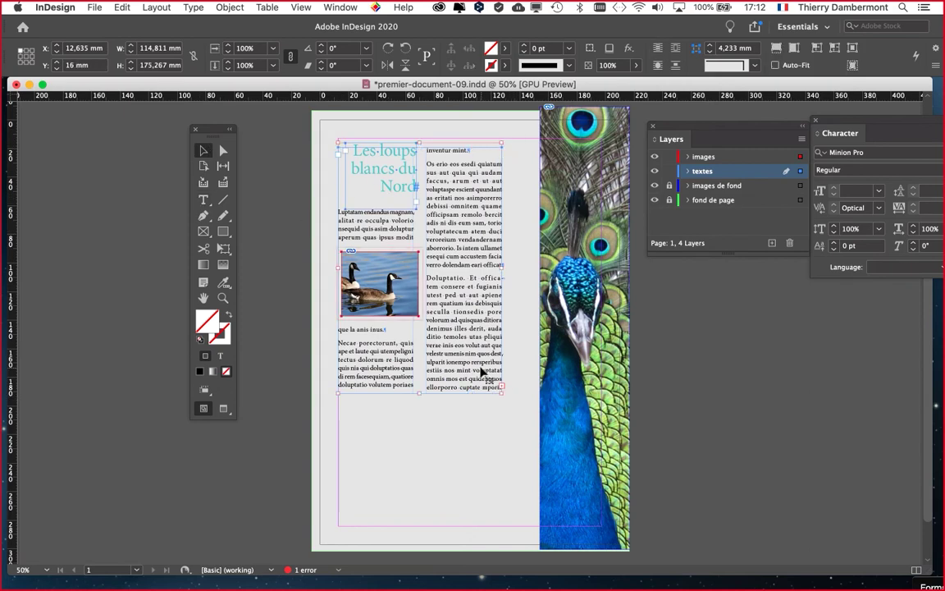
key("Up")
key("Up")
key("Up")
key("Up")
key("Up")
key("Up")
key("Up")
key("Up")
key("Up")
key("Up")
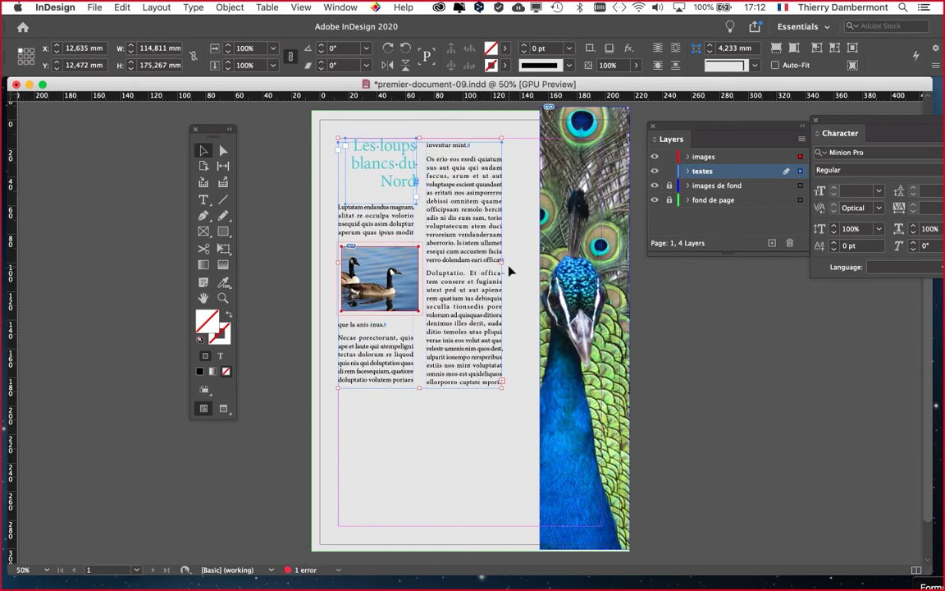
Refit the body text frame's top and bottom edges, lower the title, and lock images de fond.
left_click(457, 190)
mouse_move(419, 143)
left_mouse_down()
mouse_move(424, 186)
mouse_move(421, 150)
left_mouse_up()
left_click_drag(421, 390, 420, 399)
left_click(385, 168)
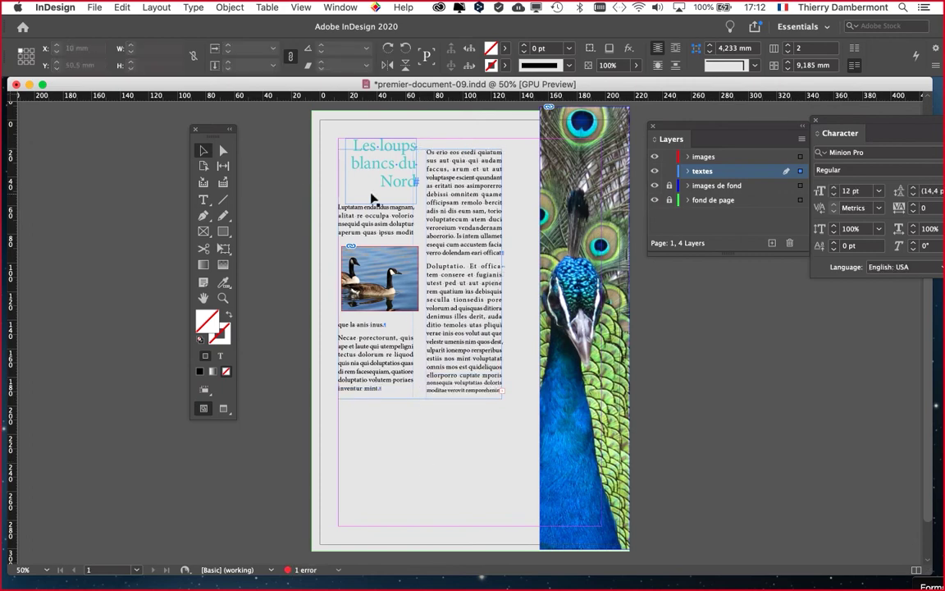
left_click_drag(396, 171, 386, 201)
left_click(302, 312)
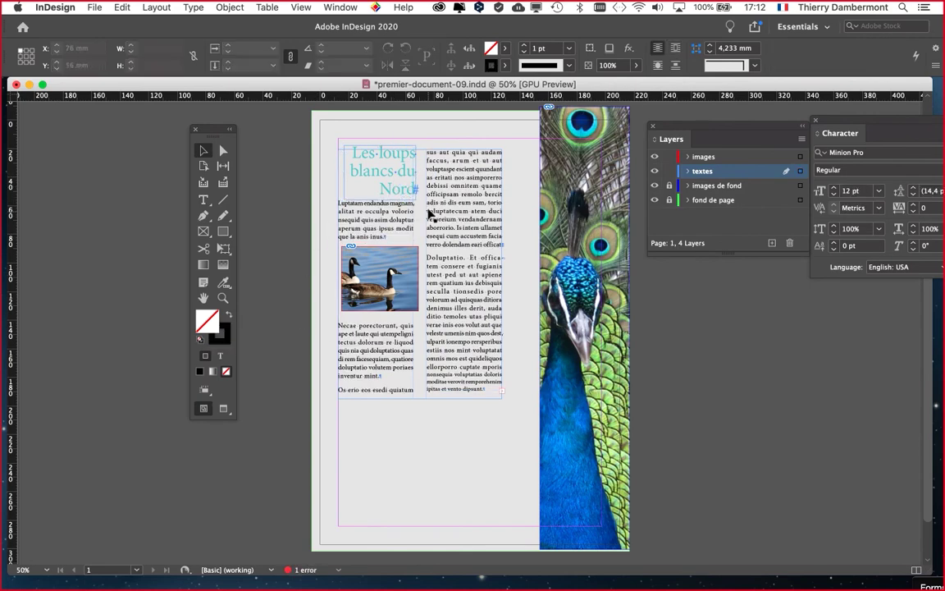
left_click(667, 185)
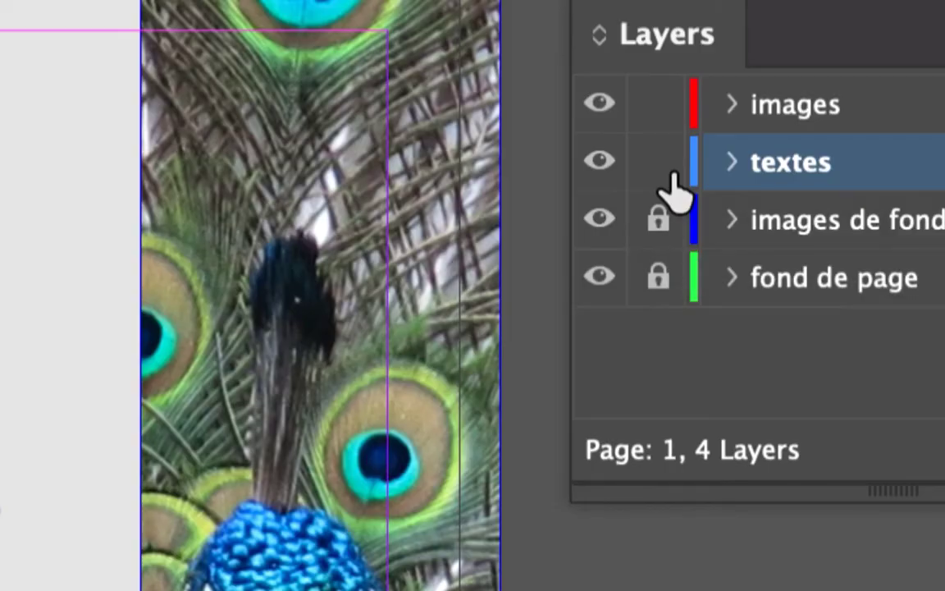
Lock the images and textes layers and unlock images de fond, making it the active layer.
left_click(658, 161)
left_click(658, 103)
left_click(802, 115)
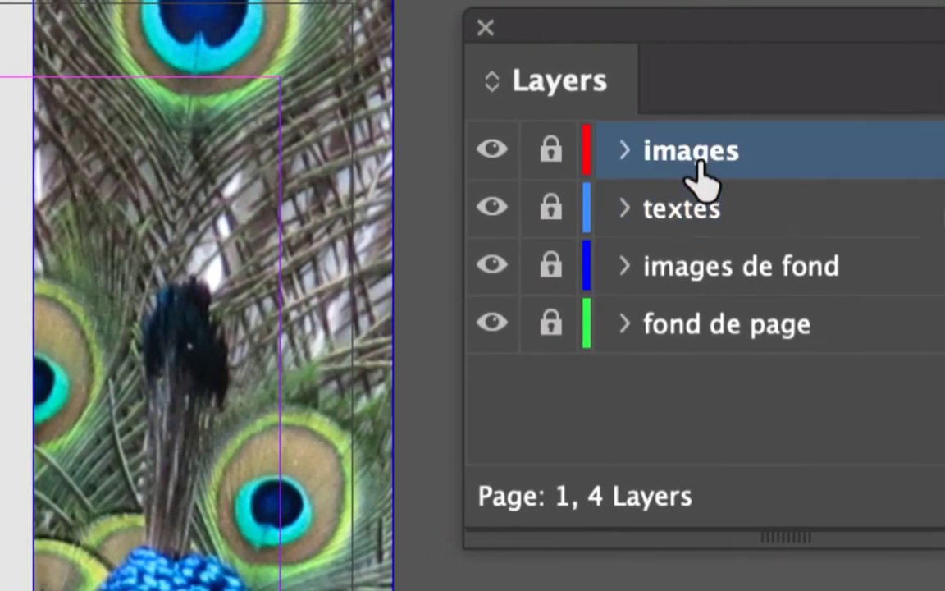
left_click(690, 215)
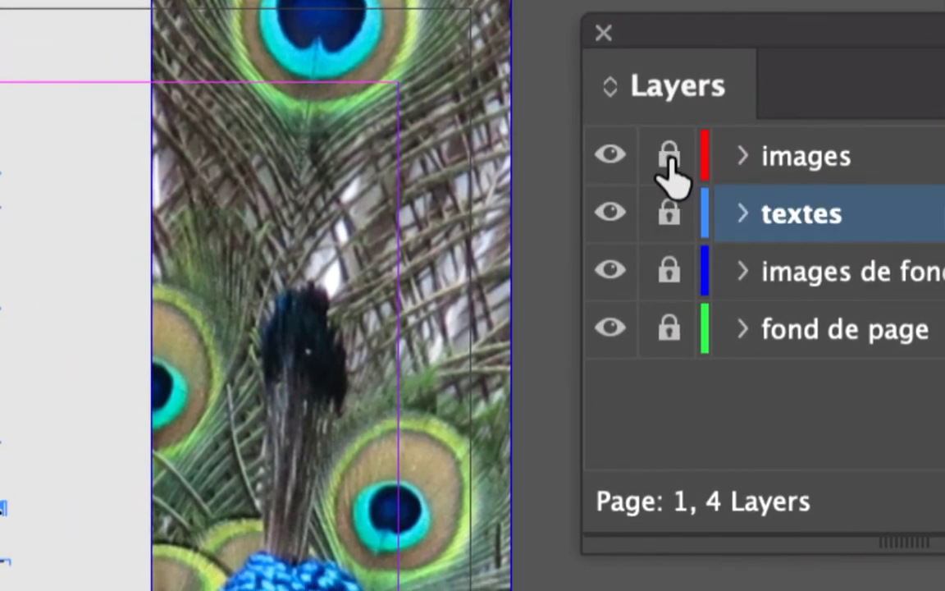
left_click_drag(670, 168, 670, 332)
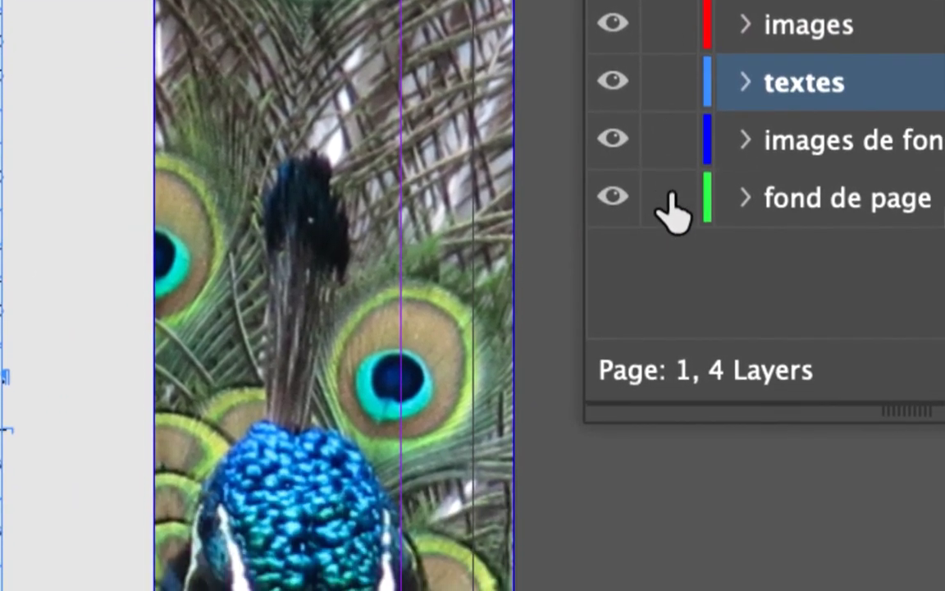
left_click_drag(671, 201, 676, 91)
left_click_drag(669, 176, 666, 119)
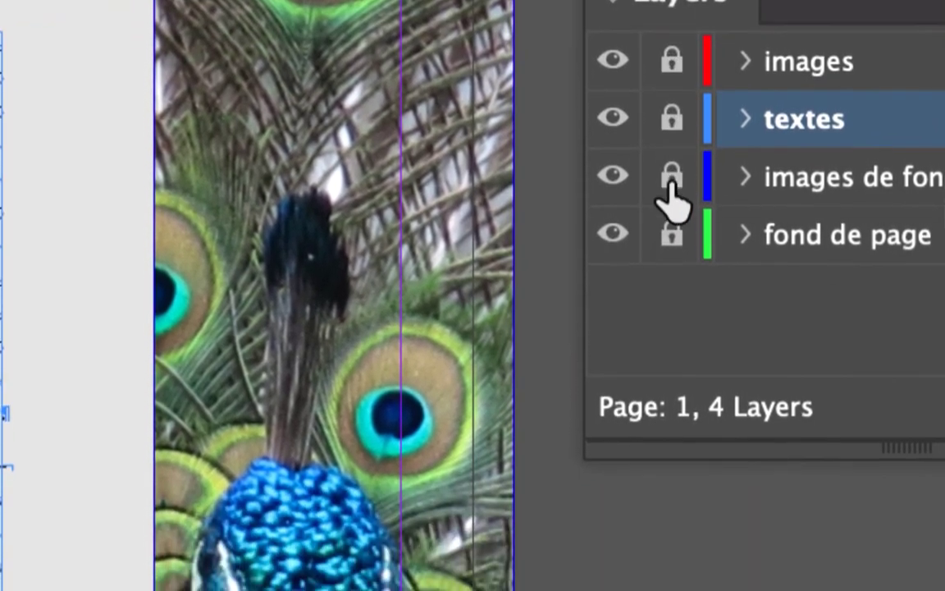
left_click(671, 281)
left_click(734, 185)
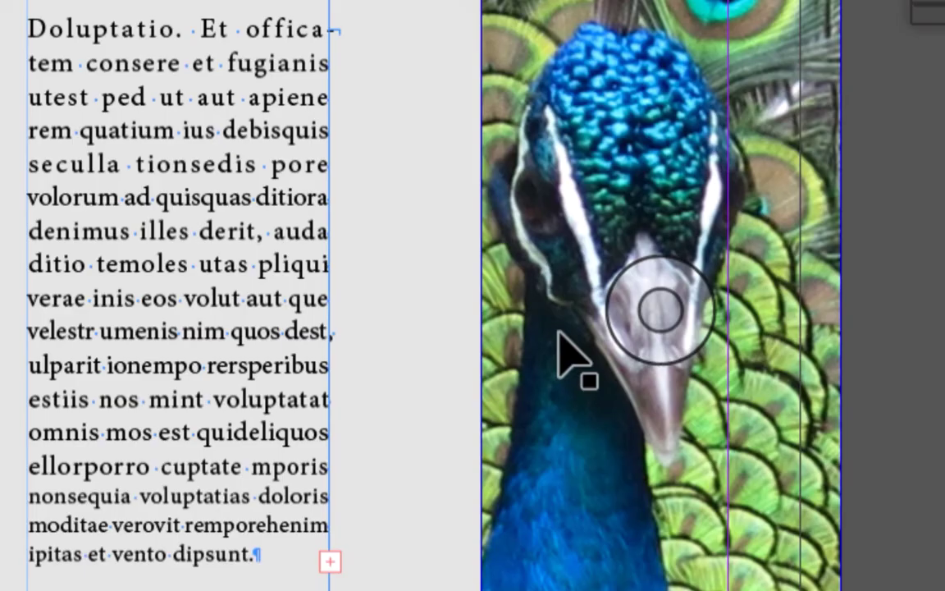
Widen the peacock frame leftward to 82.5 × 310 mm and zoom out to the whole page.
left_click(560, 338)
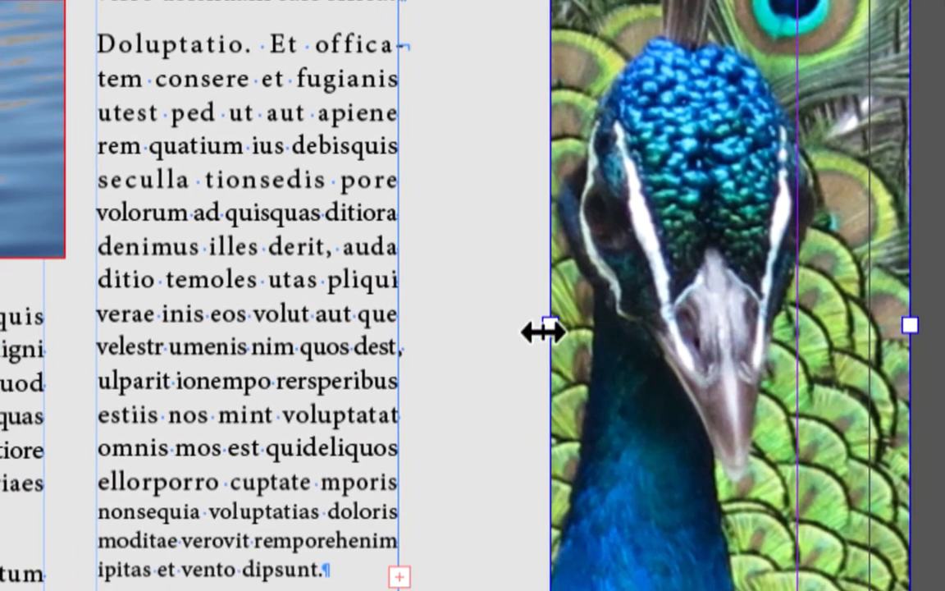
mouse_move(512, 335)
left_mouse_down()
mouse_move(403, 335)
mouse_move(522, 332)
left_mouse_up()
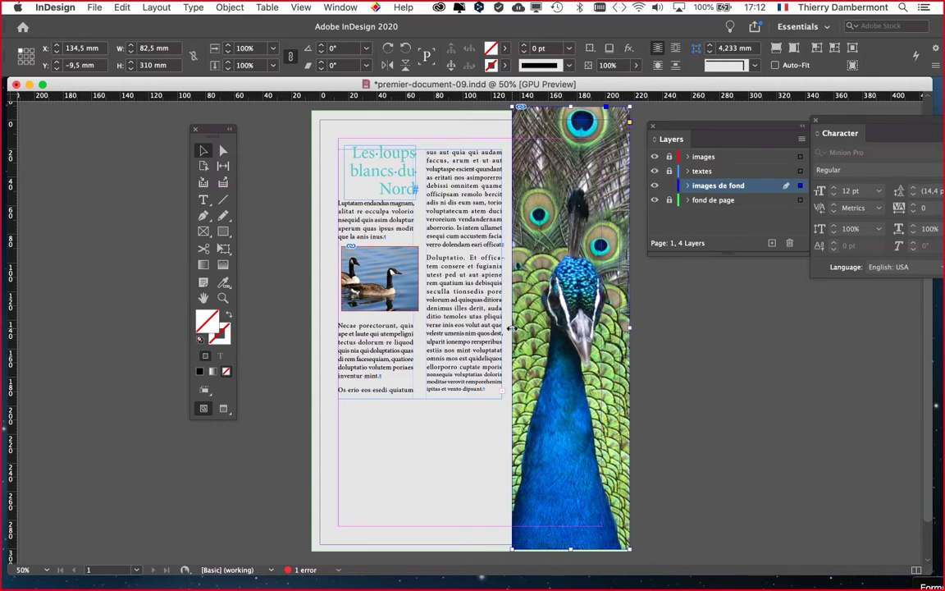
key("super+minus")
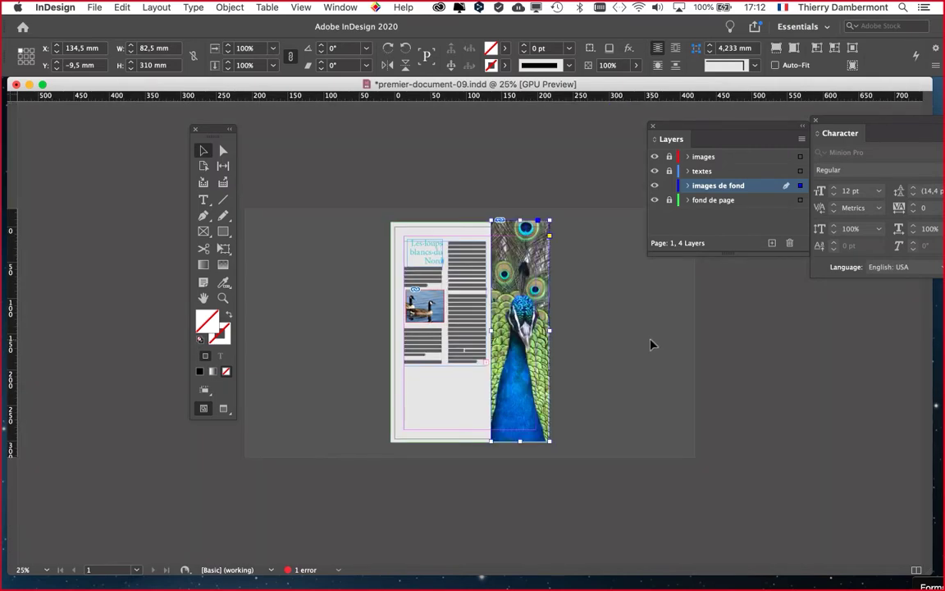
Zoom in on the peacock frame and switch to Preview screen mode.
key("super+equal")
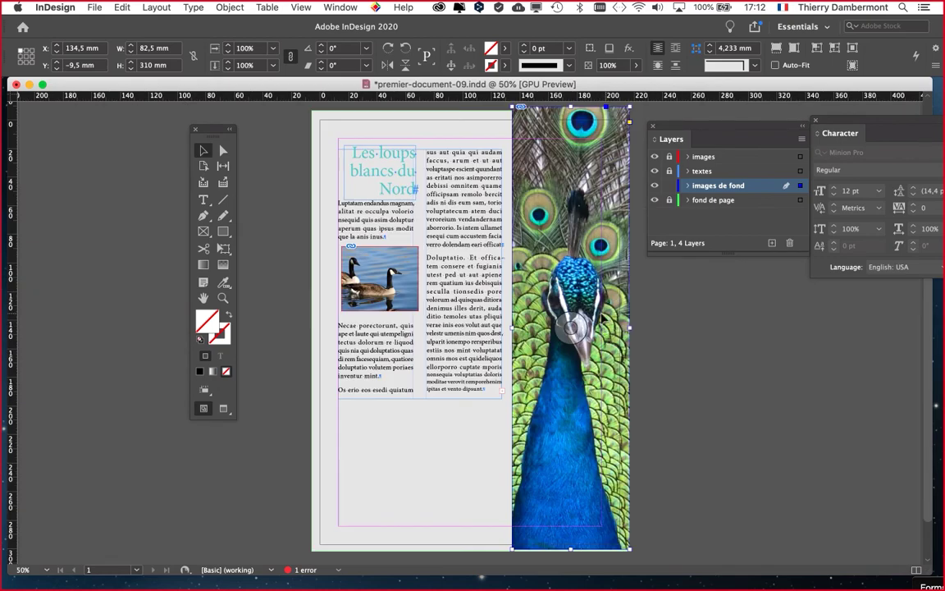
left_click(205, 151)
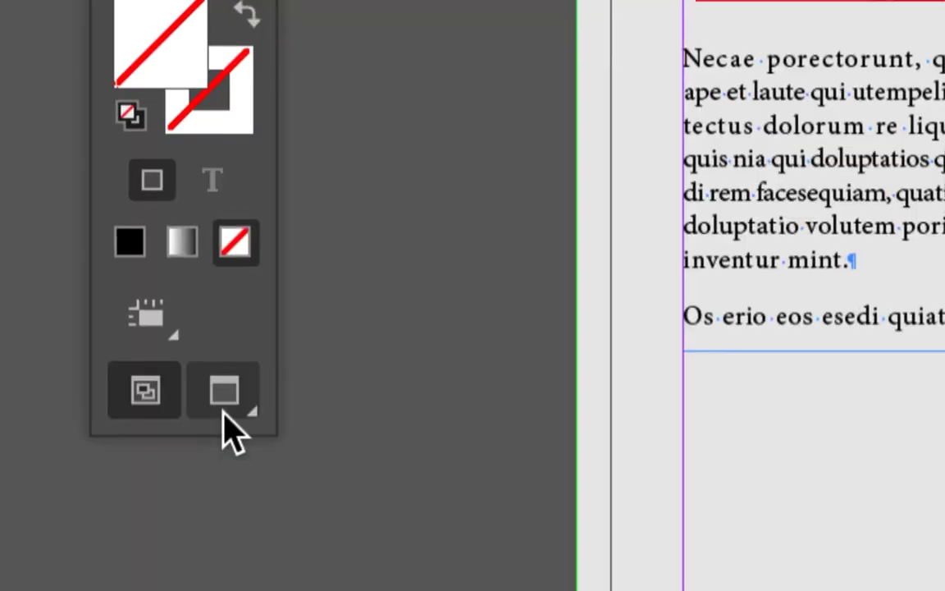
left_click(224, 415)
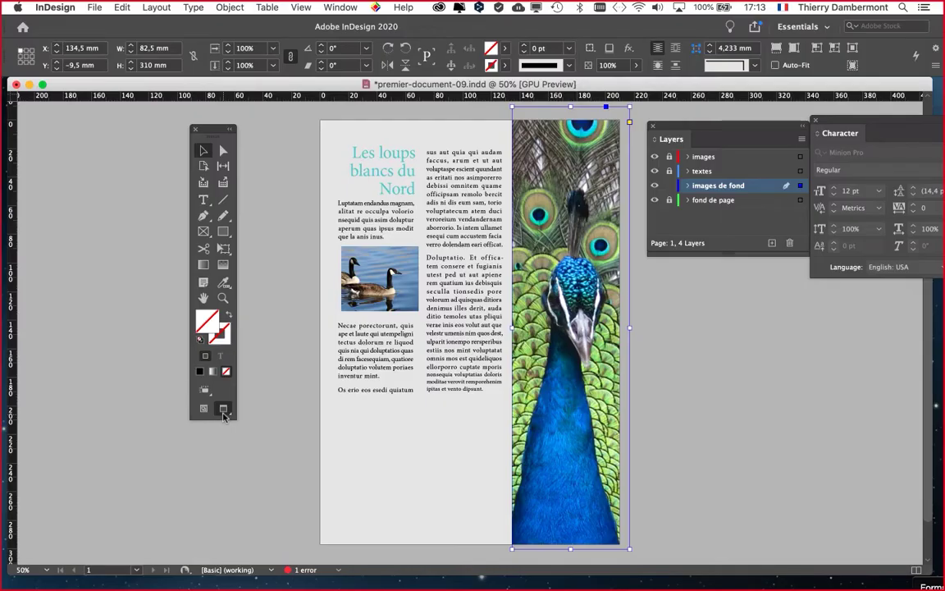
left_click(708, 424)
Move the tool palette left and the Layers list to the lower right, then select the peacock frame.
left_click_drag(212, 133, 153, 141)
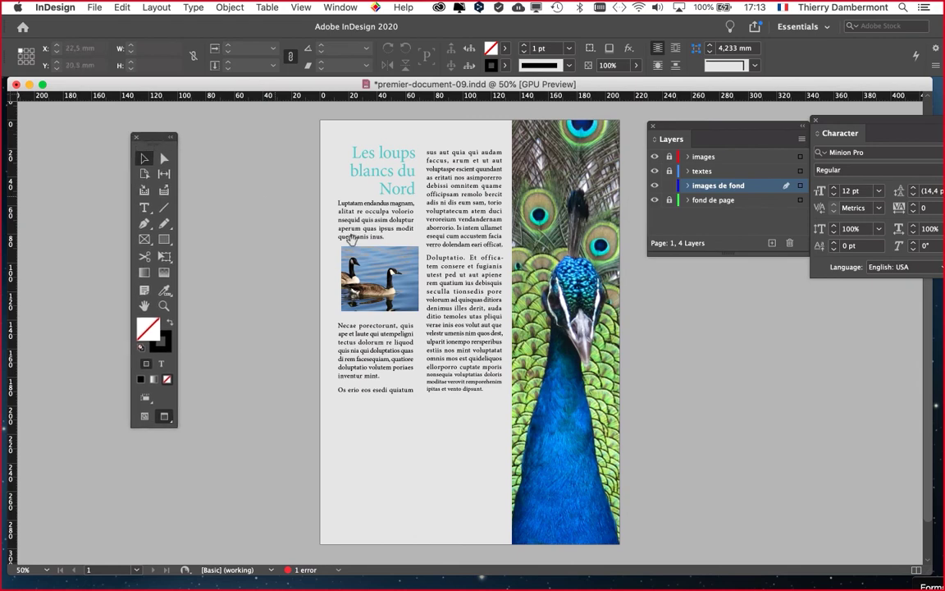
scroll(280, 254, "down", 1)
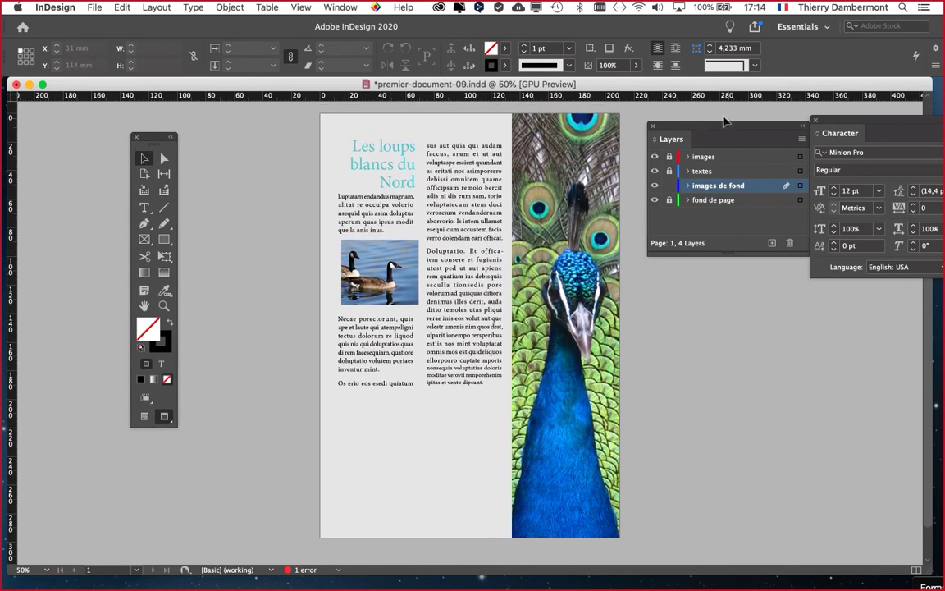
left_click_drag(647, 130, 781, 356)
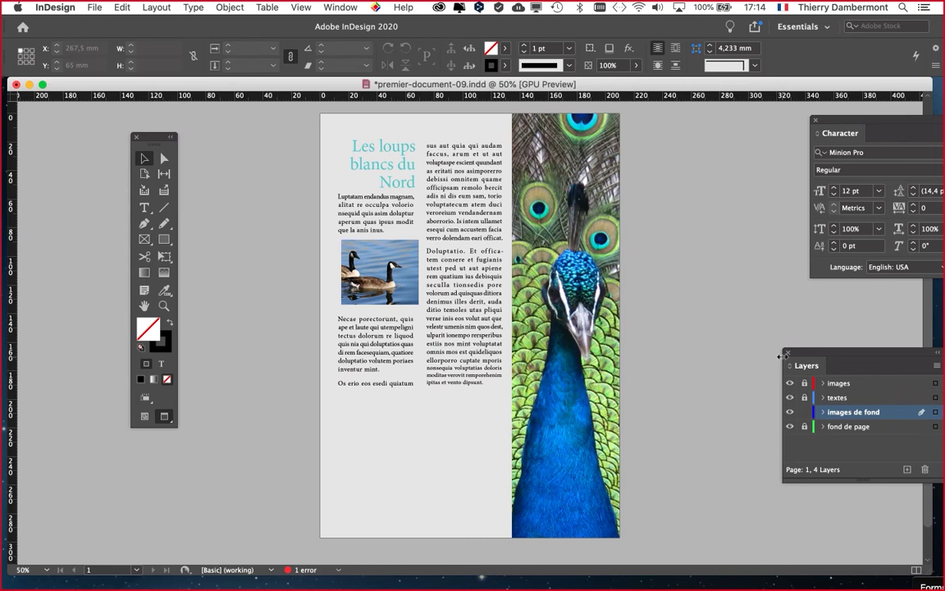
left_click(611, 226)
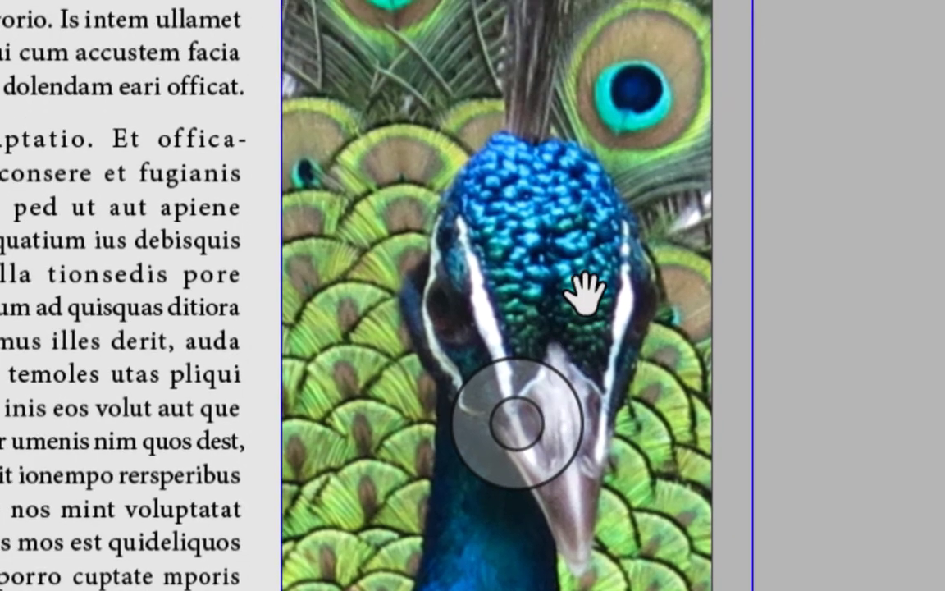
left_click(614, 210)
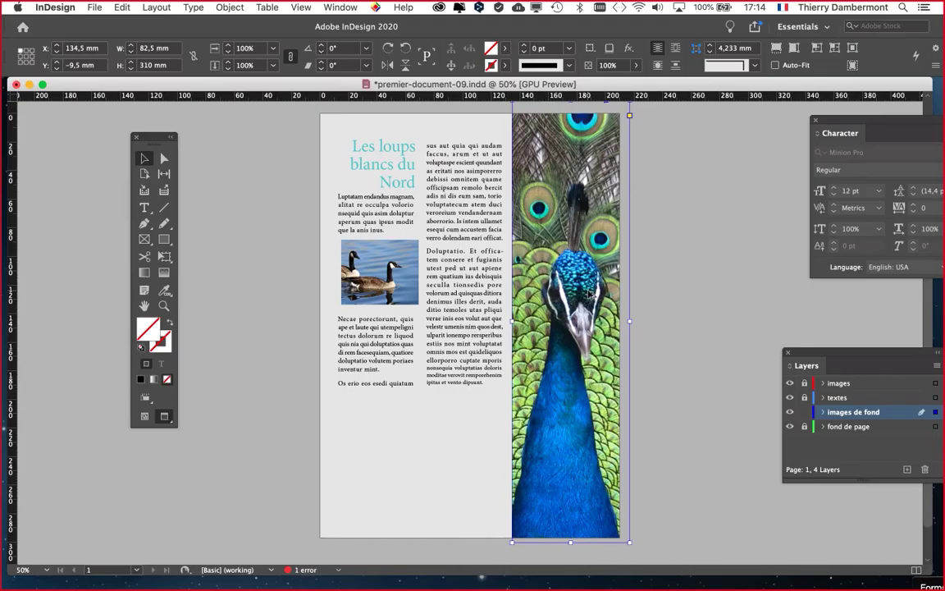
double_click(594, 246)
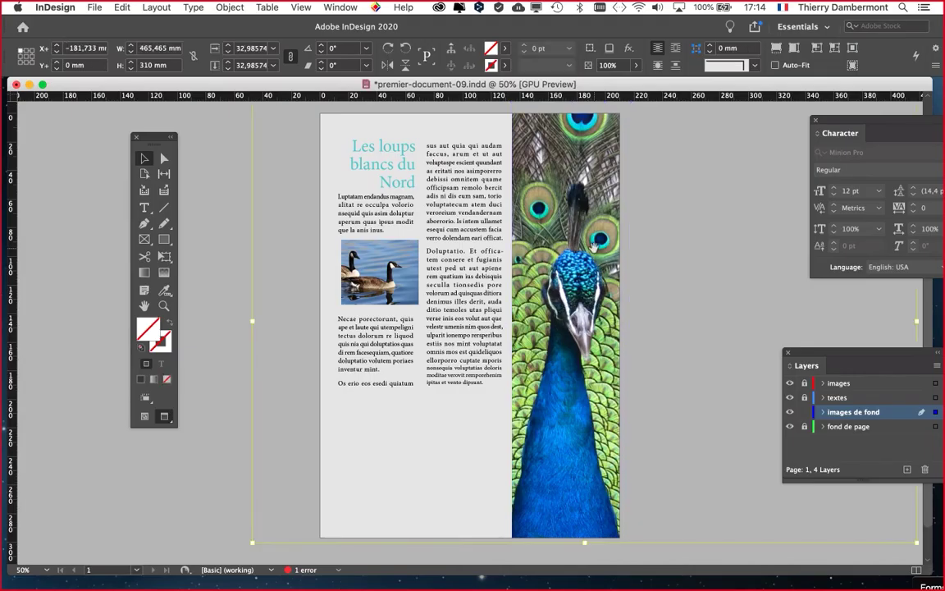
key("super+minus")
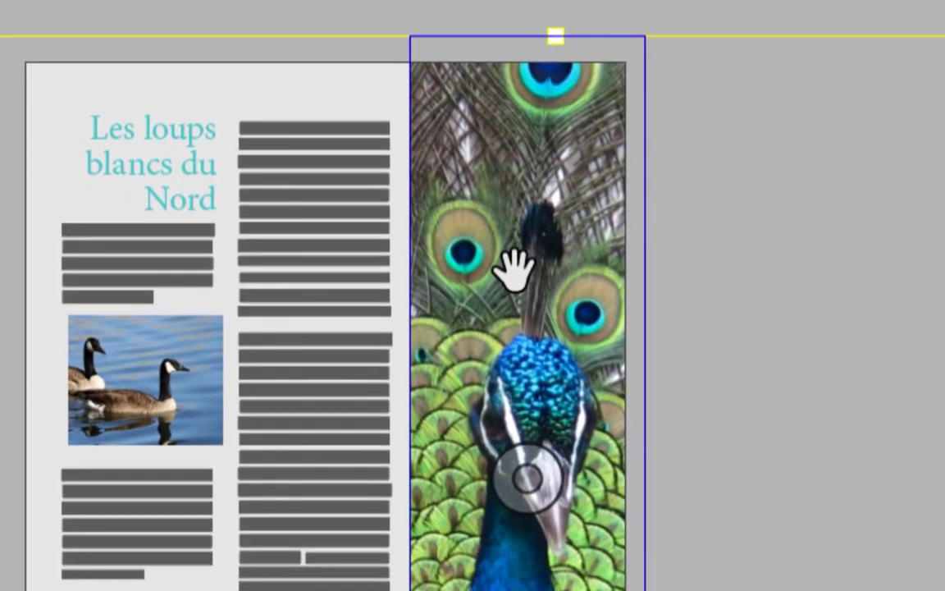
left_click_drag(523, 284, 561, 287)
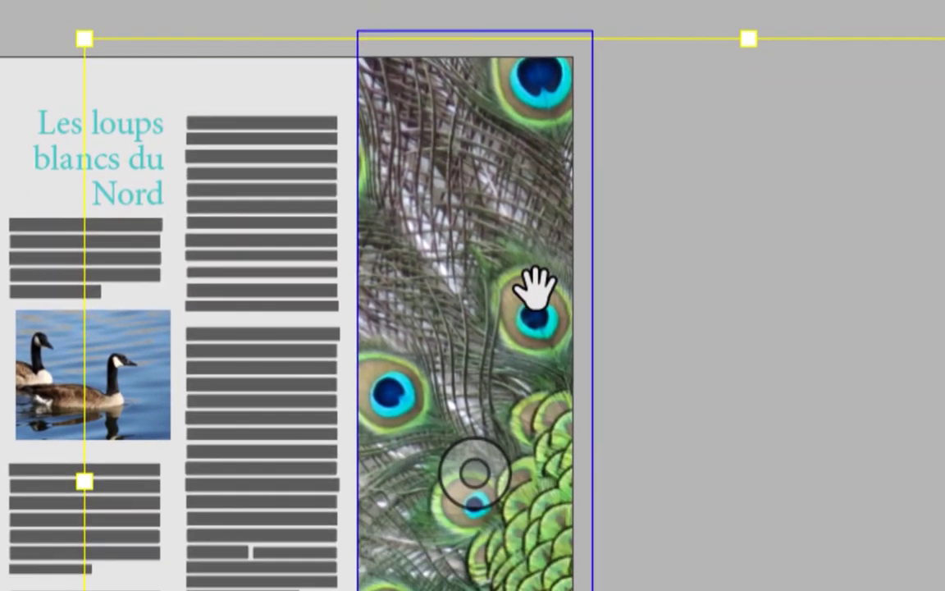
left_click_drag(535, 287, 68, 323)
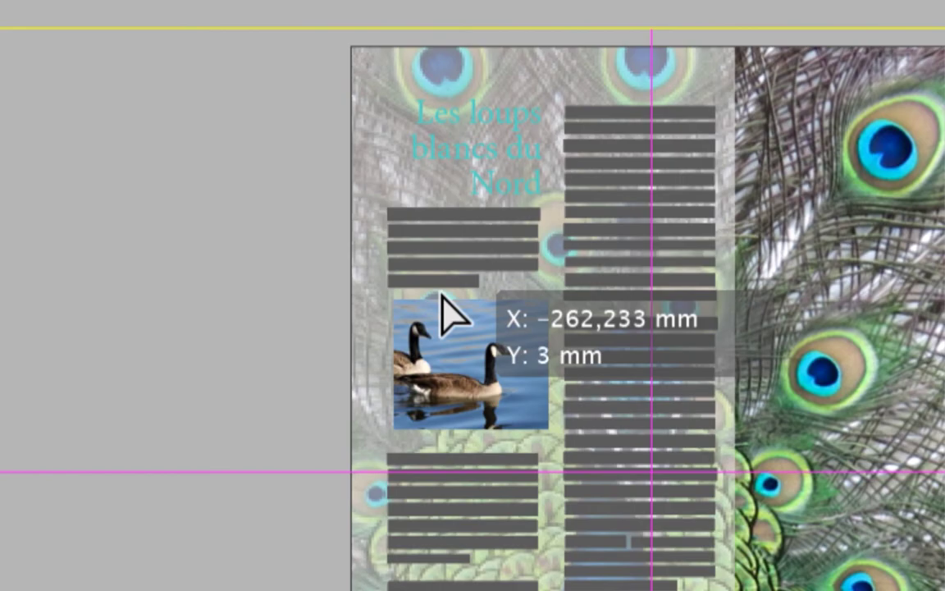
left_click_drag(443, 297, 443, 299)
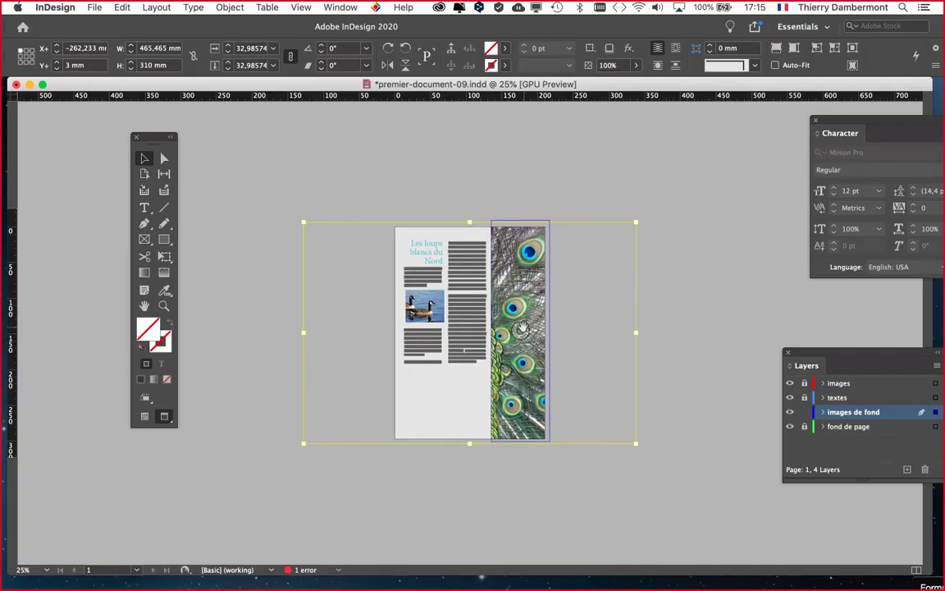
left_click_drag(546, 340, 581, 331)
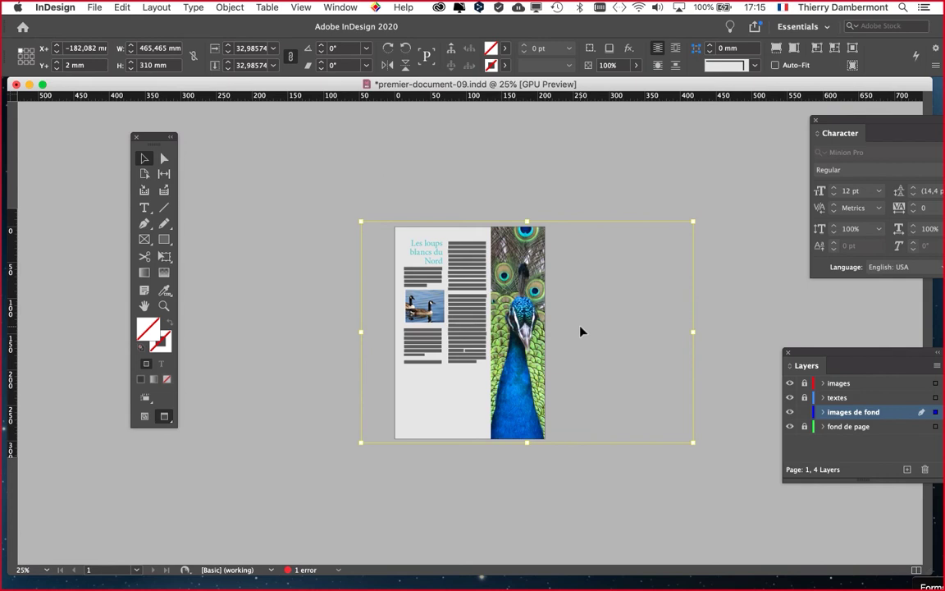
Delete the peacock picture, leaving an empty 82.5 × 310 mm frame, and return to Normal view.
key("Delete")
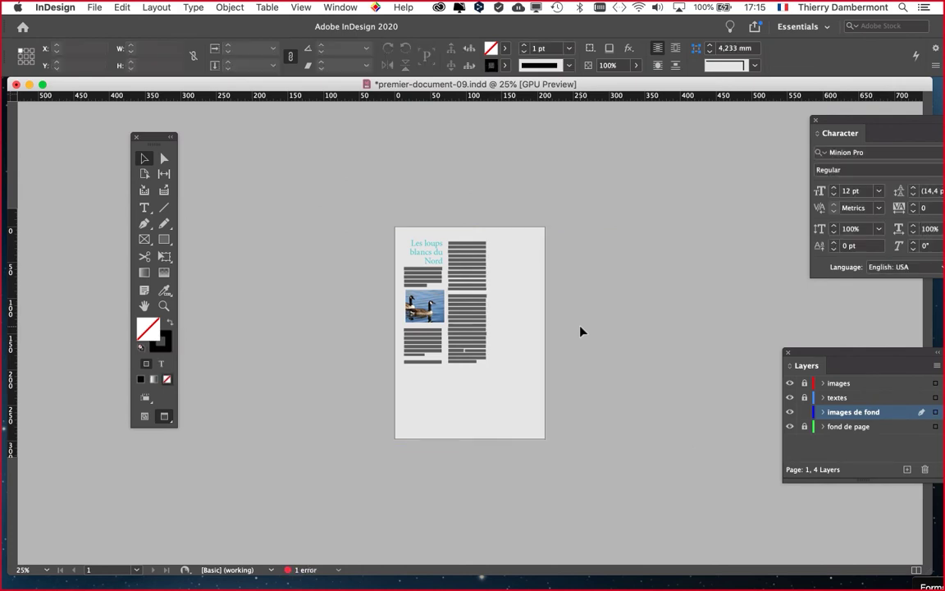
left_click(546, 302)
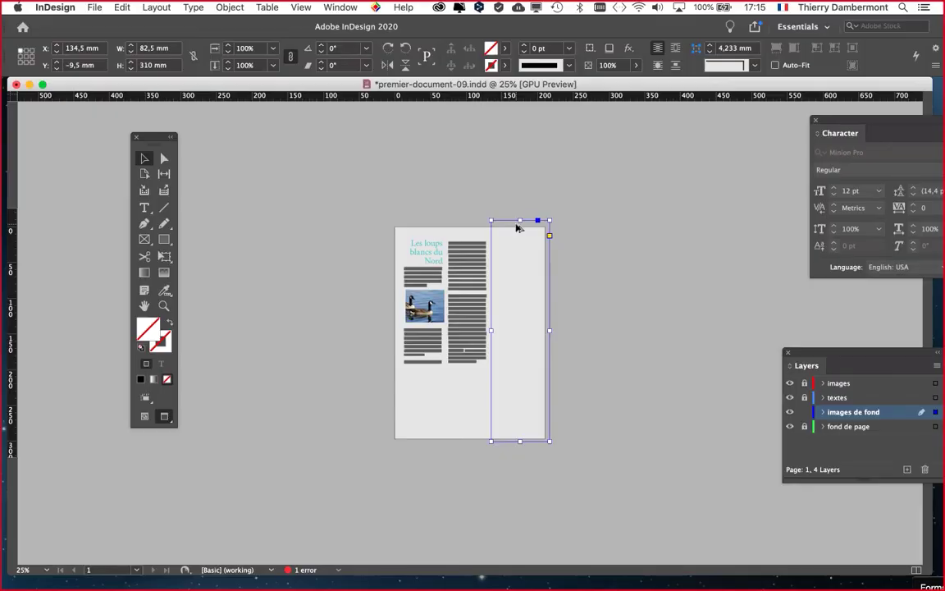
left_click_drag(152, 137, 357, 136)
left_click(348, 416)
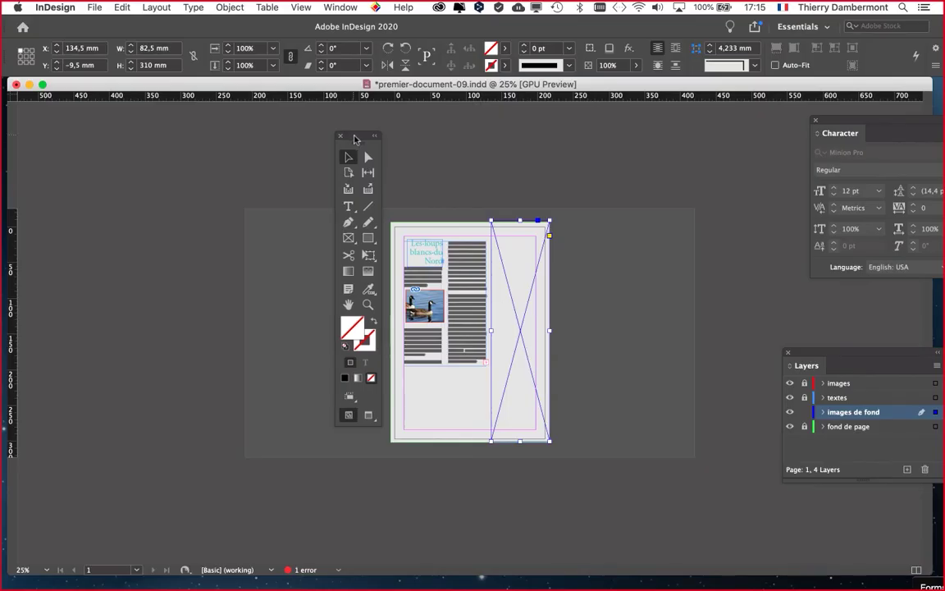
left_click_drag(354, 139, 255, 142)
Place the branch-bird photo from the Images folder into the empty 82.5 × 310 mm frame.
left_click(94, 7)
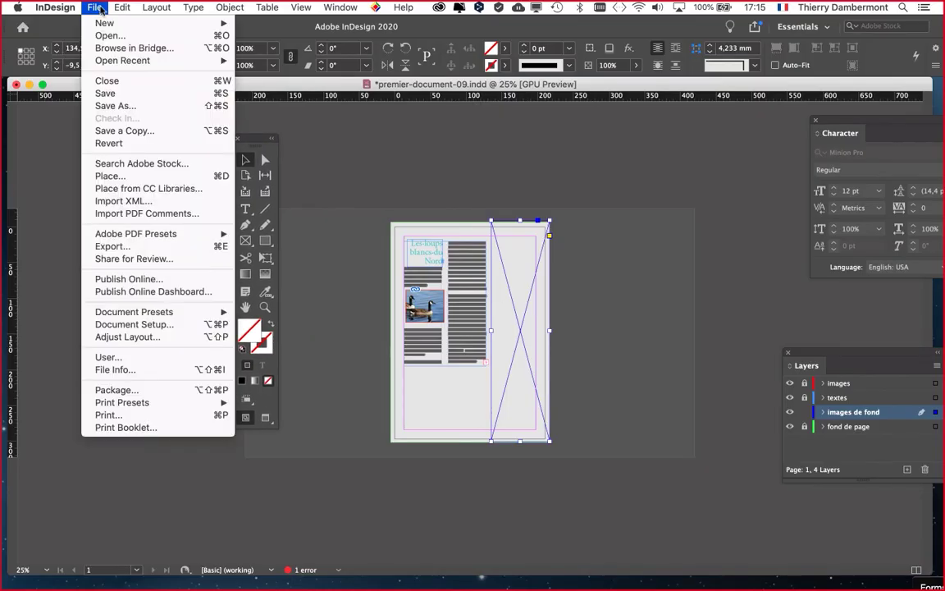
left_click(115, 176)
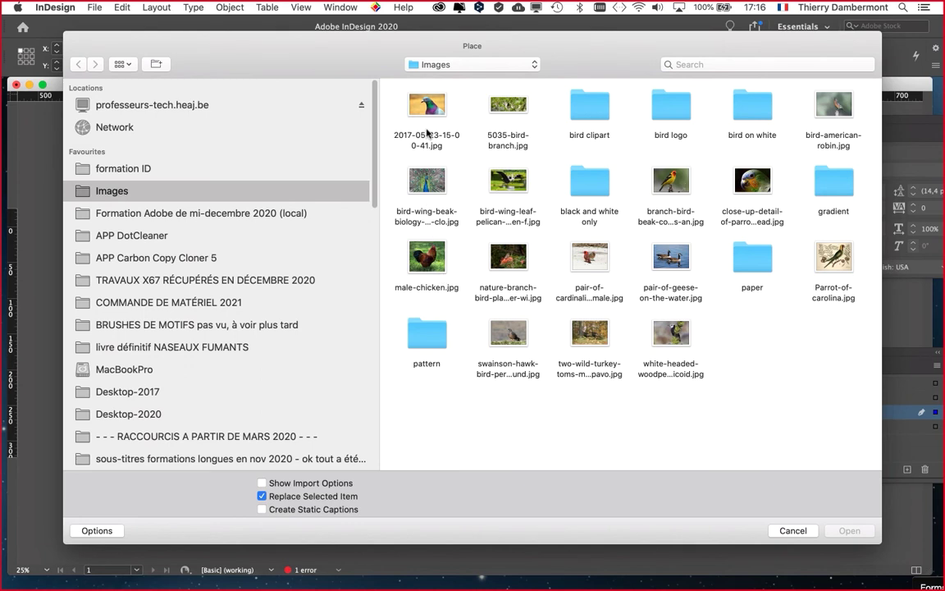
left_click(672, 185)
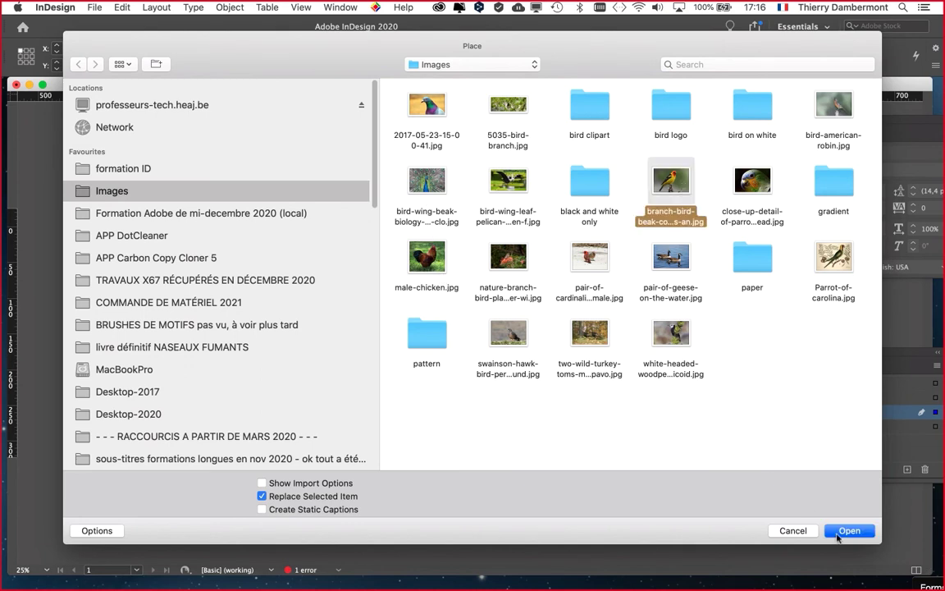
left_click(852, 530)
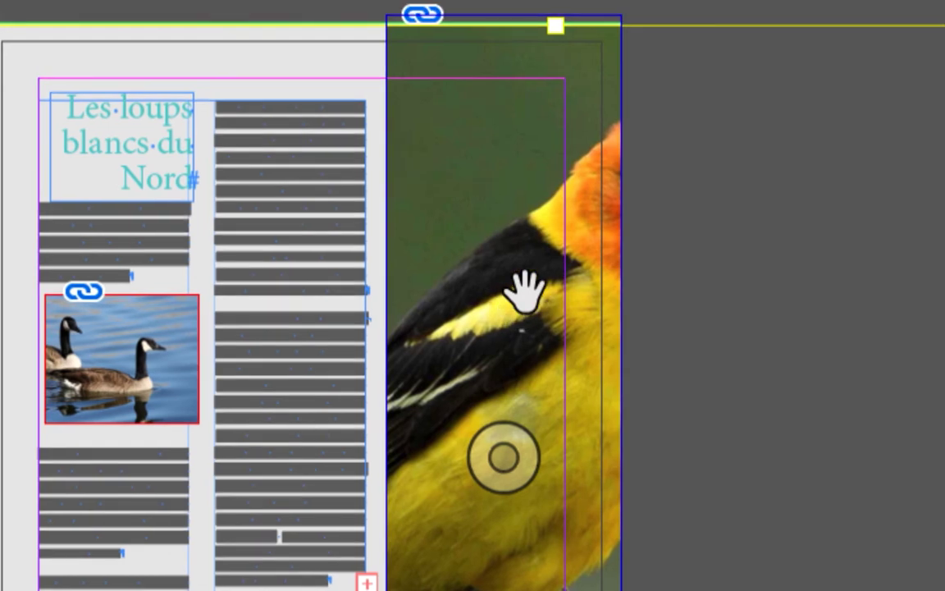
Slide the bird picture within its frame and switch to Preview screen mode.
left_click_drag(523, 291, 492, 317)
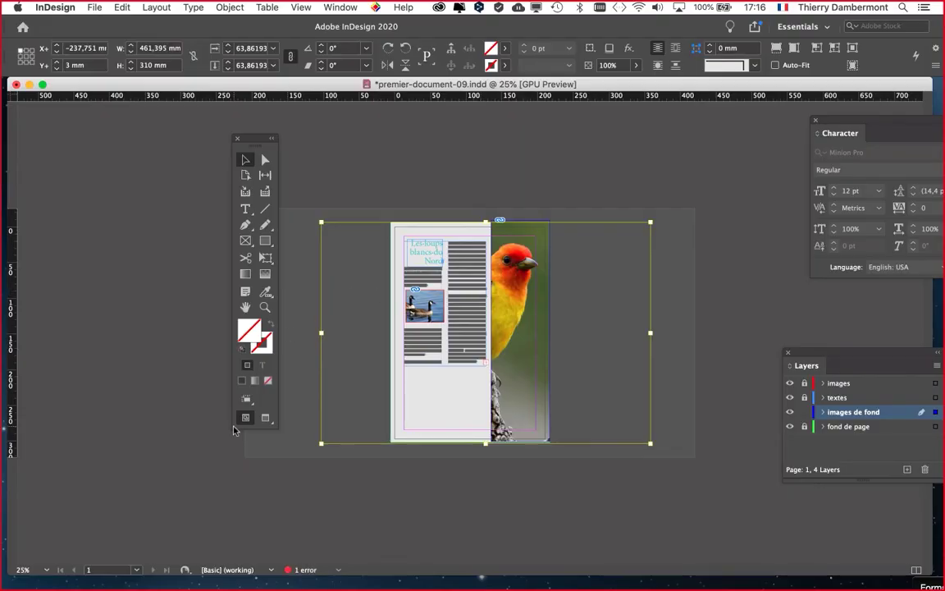
left_click_drag(254, 148, 147, 166)
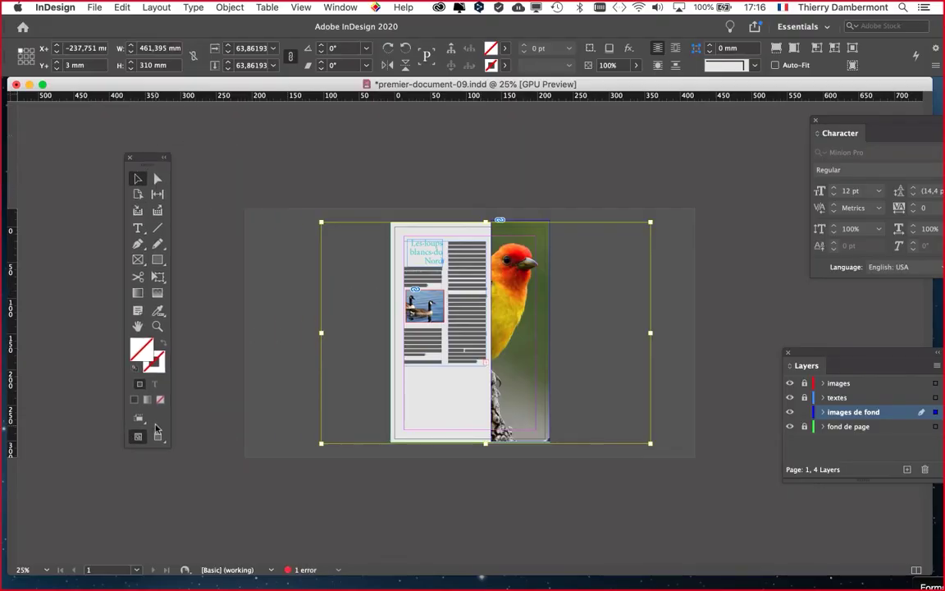
left_click(157, 436)
left_click(342, 538)
left_click(548, 424)
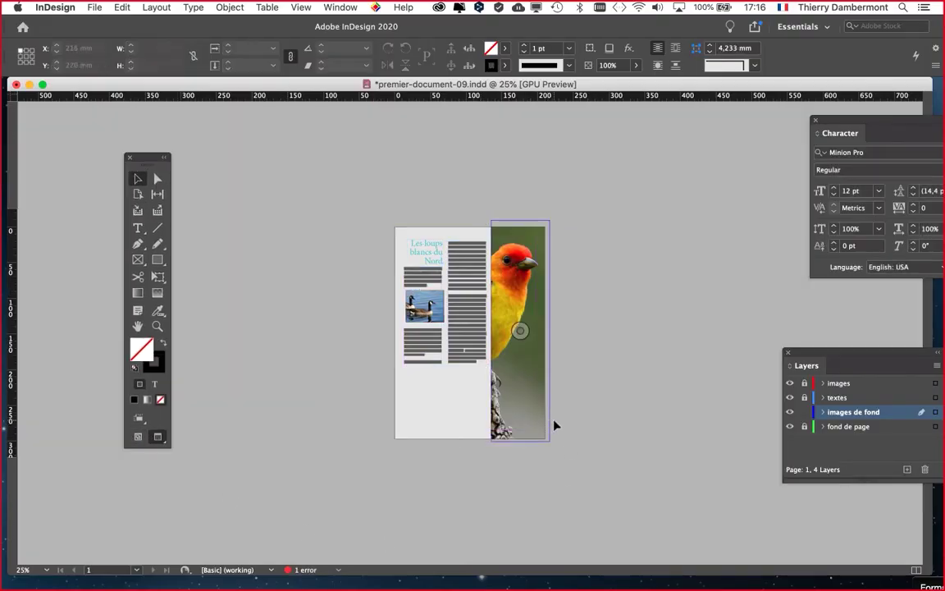
left_click(558, 425)
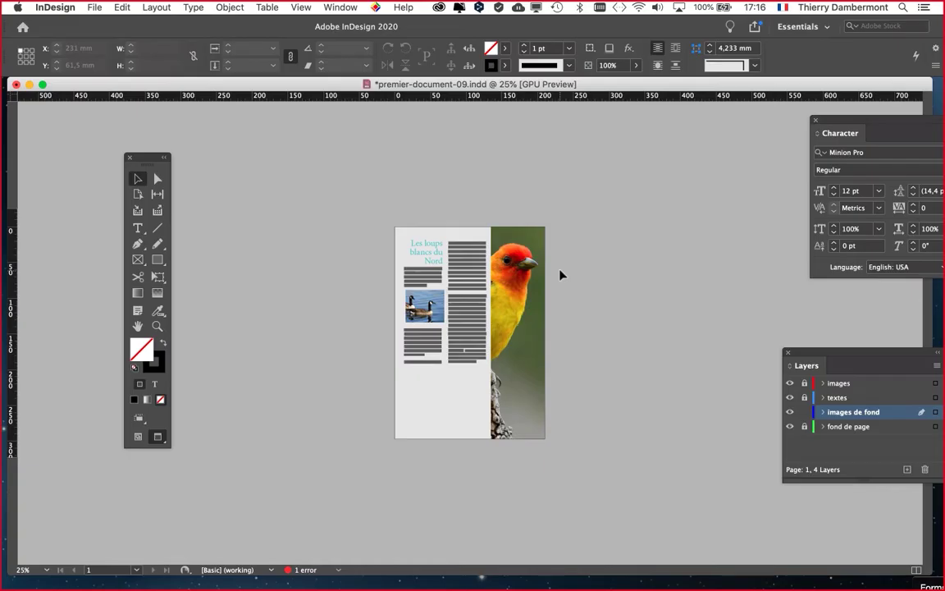
Shift the bird picture slightly left inside its frame so the orange head and beak show.
left_click(404, 472)
left_click(523, 318)
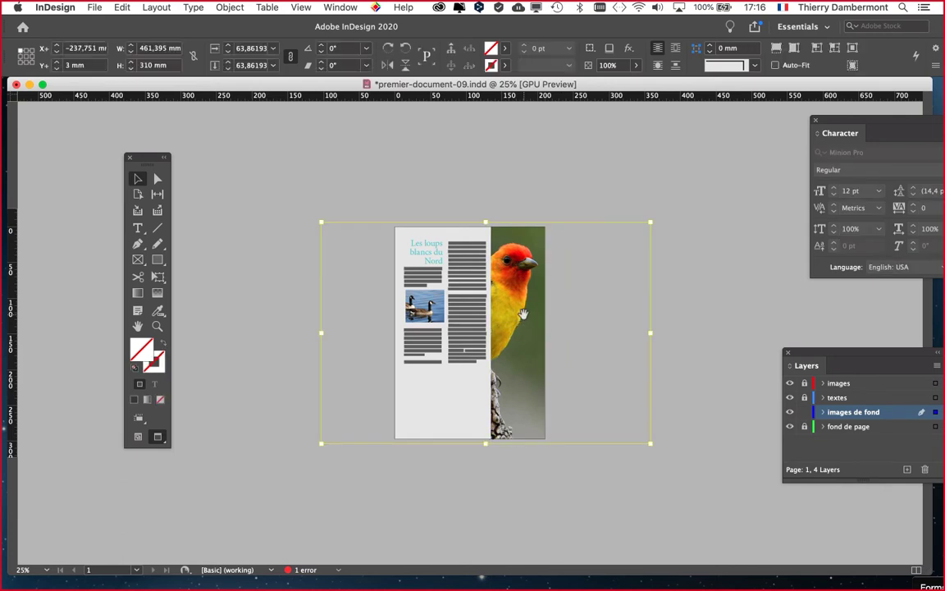
left_click_drag(523, 314, 529, 311)
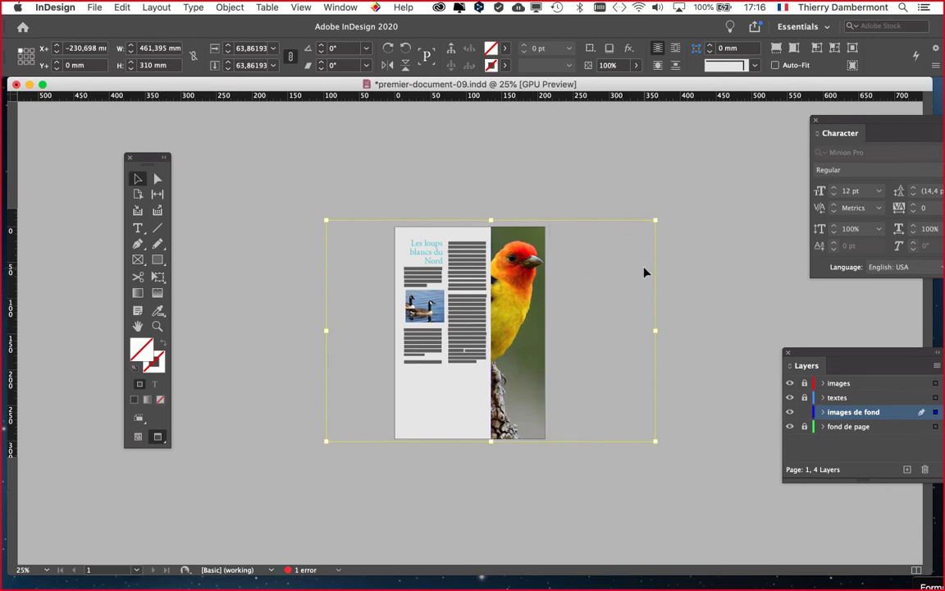
left_click_drag(529, 283, 525, 283)
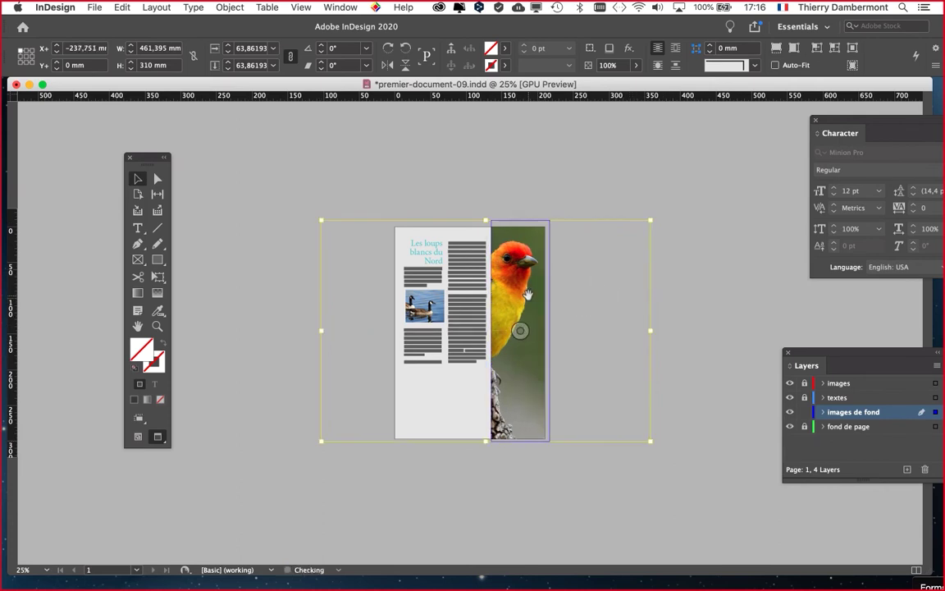
left_click(689, 335)
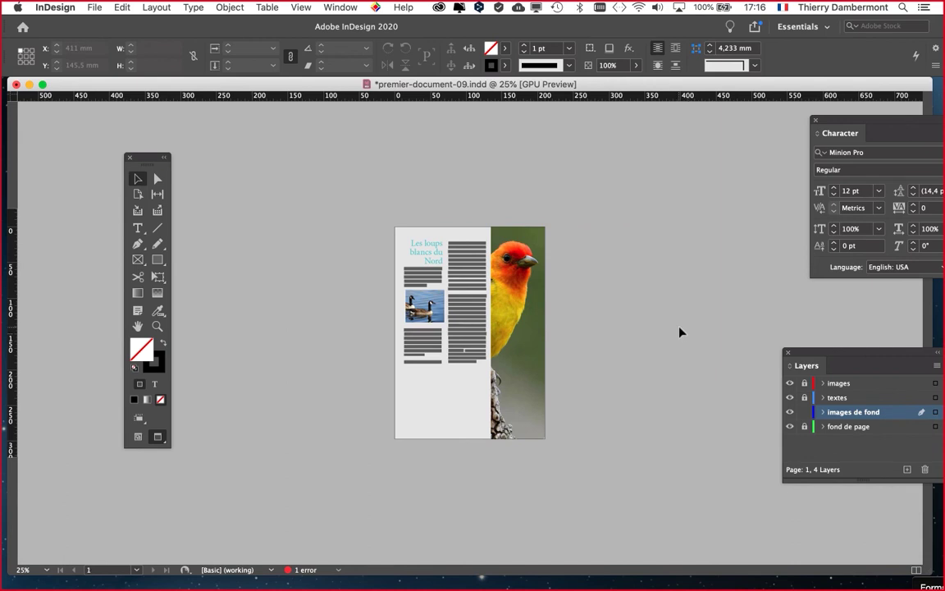
Review the bird's placement and zoom the page in to 50%.
left_click(518, 314)
double_click(518, 314)
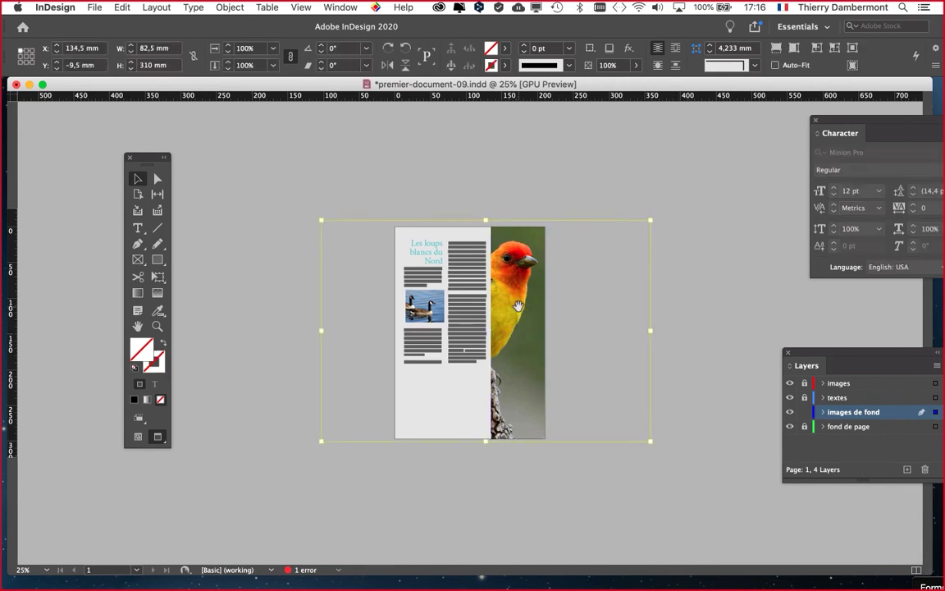
left_click(693, 344)
left_click(521, 352)
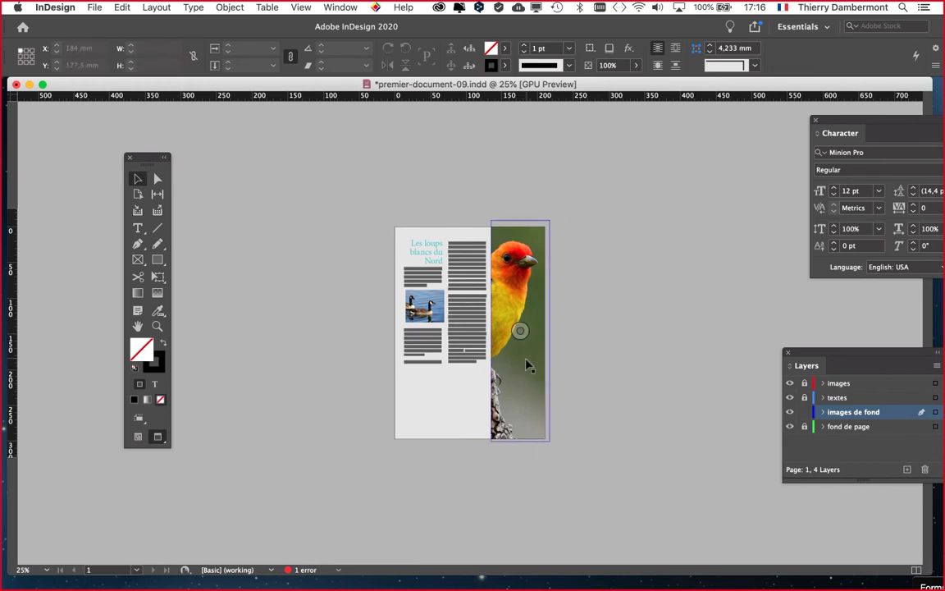
left_click(647, 384)
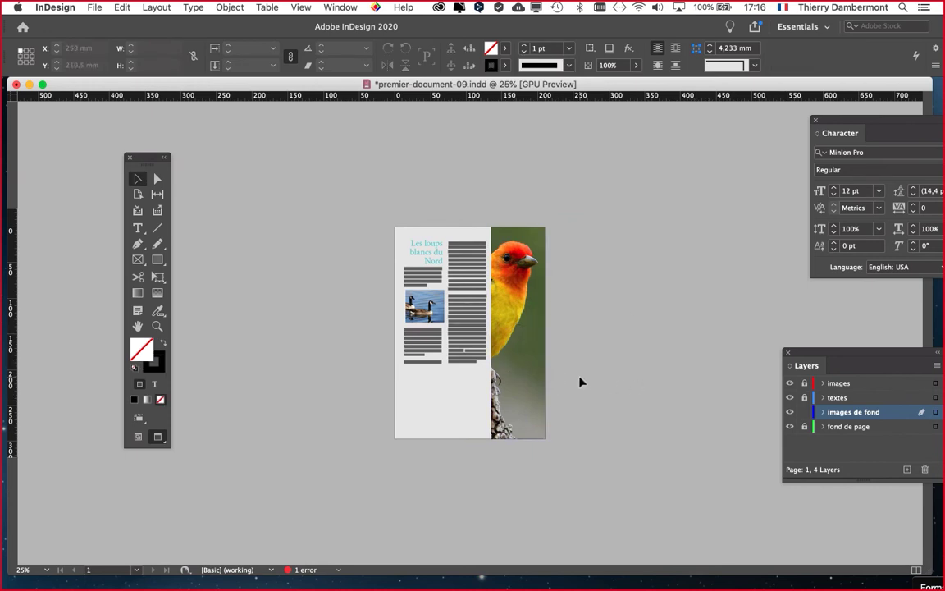
key("super+equal")
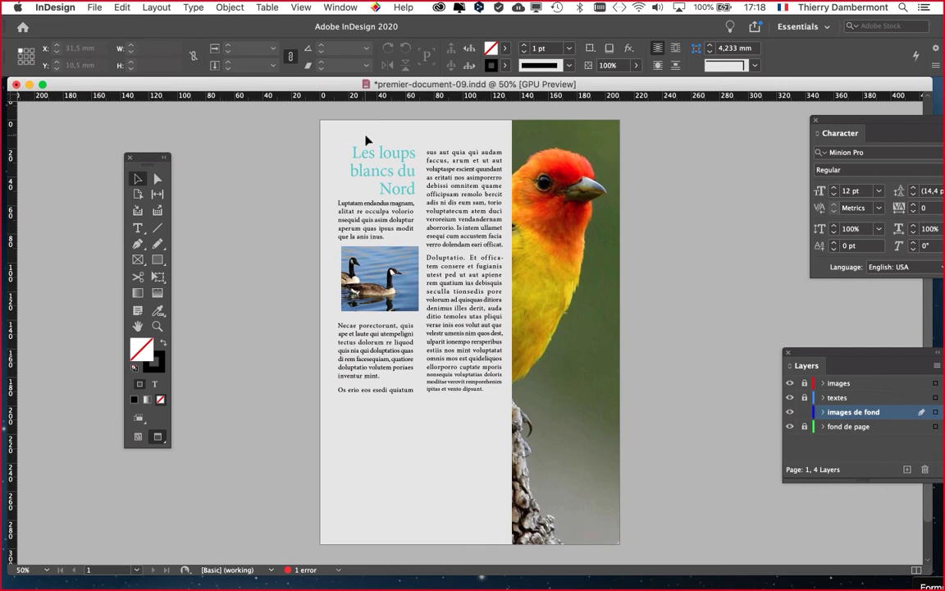
Dock the Layers panel from the lower right up beside the Character panel.
scroll(366, 206, "down", 1)
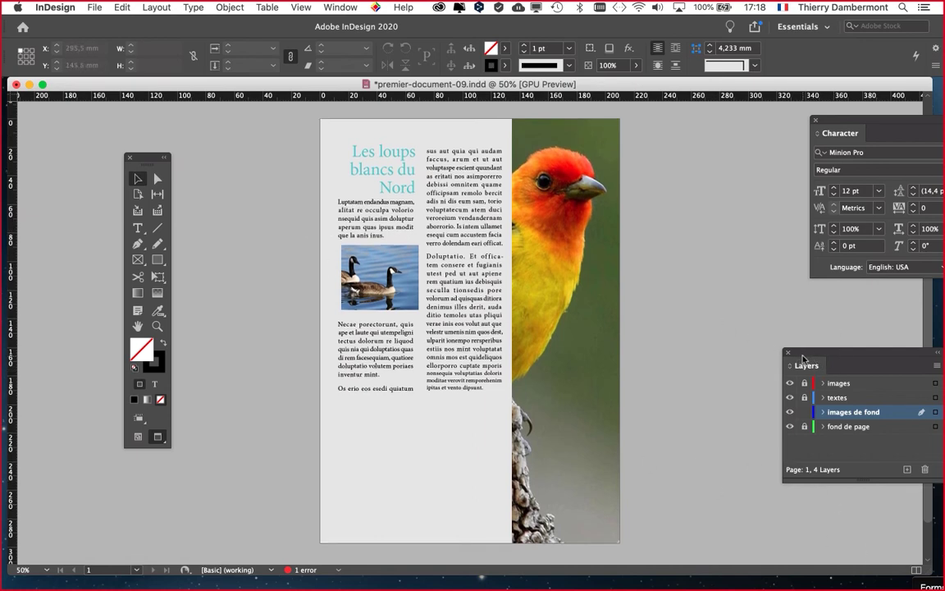
left_click_drag(803, 359, 656, 173)
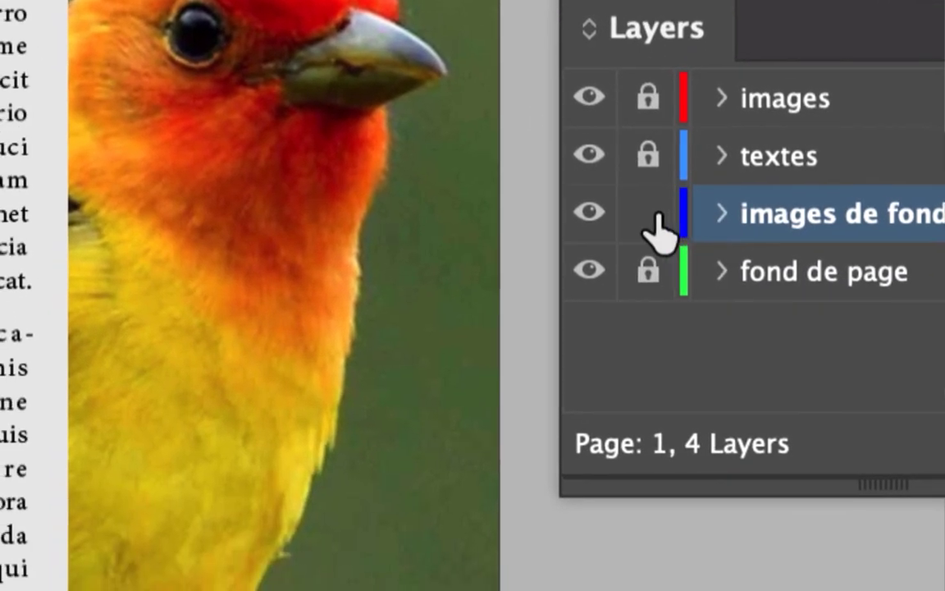
Lock images de fond, unlock fond de page and make it active, then return to Normal view.
left_click(662, 397)
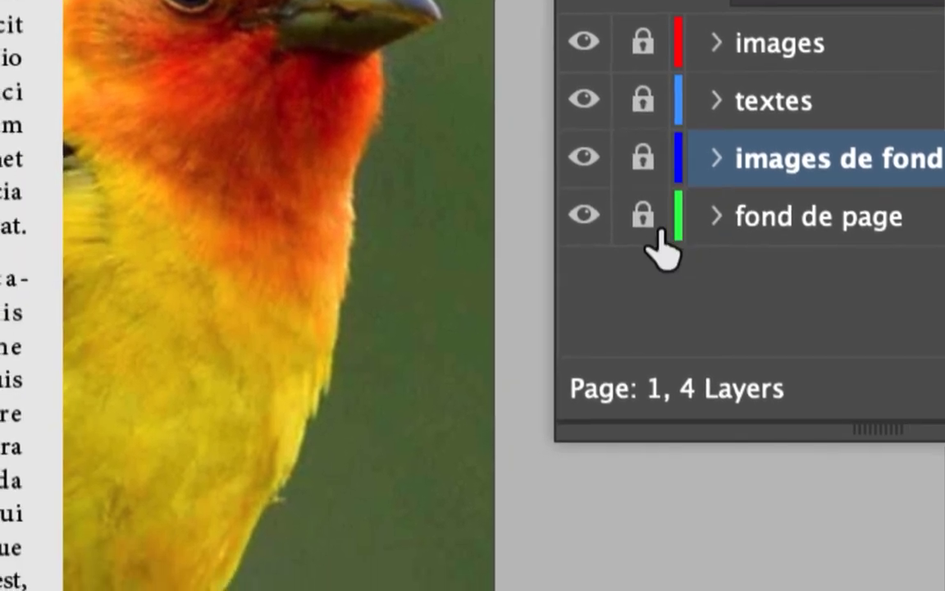
left_click(540, 263)
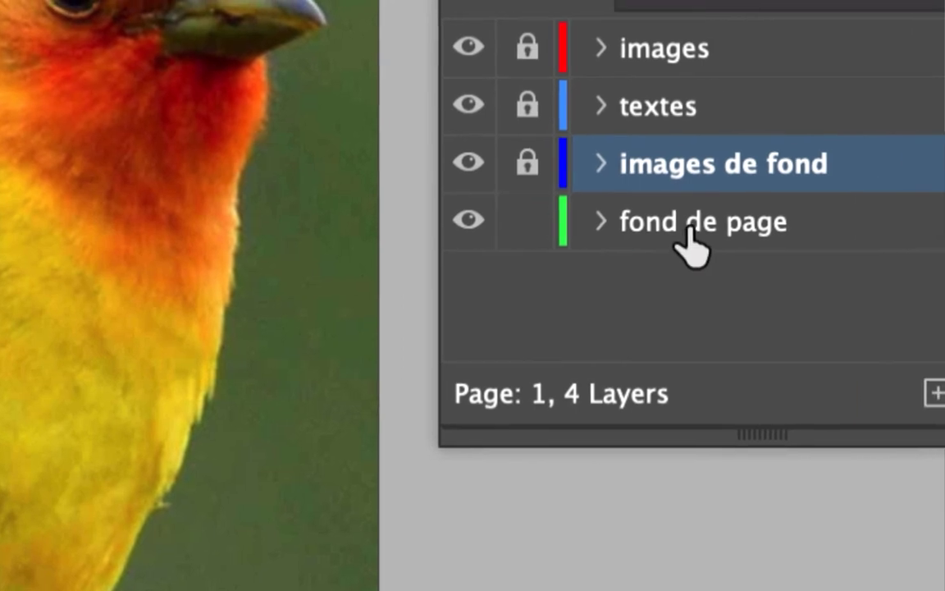
left_click(687, 234)
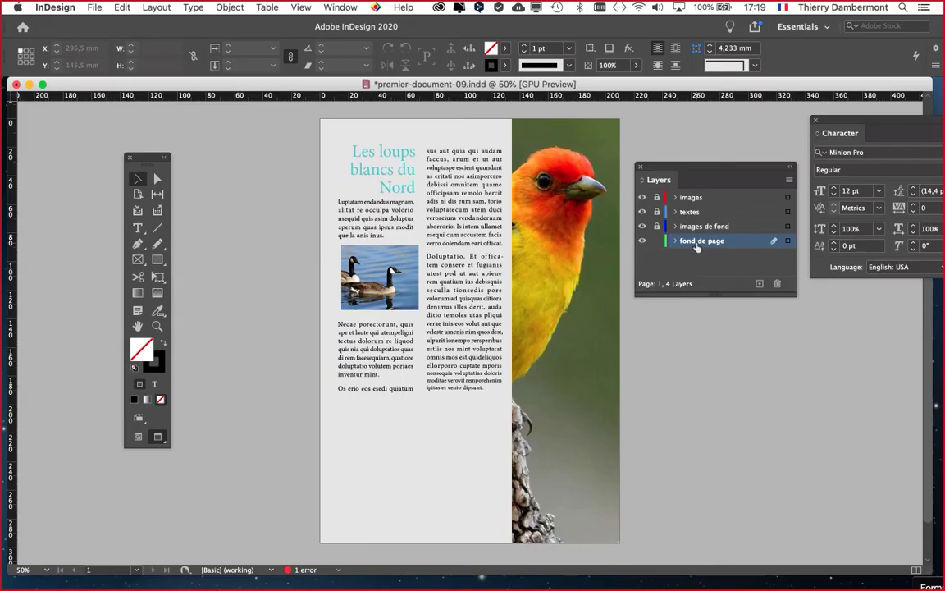
key("w")
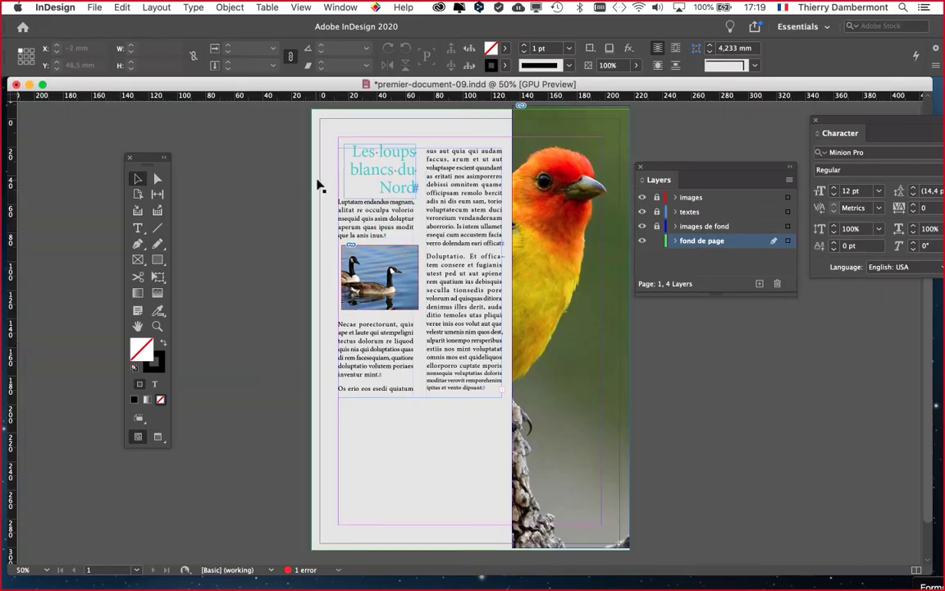
Select the full-page background frame and open File > Place.
left_click(629, 144)
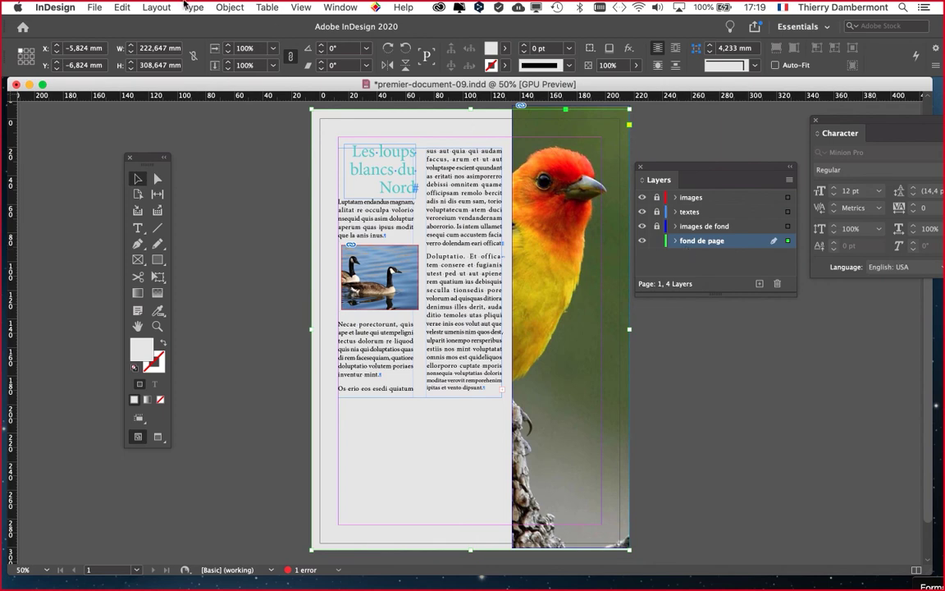
left_click(93, 8)
left_click(132, 176)
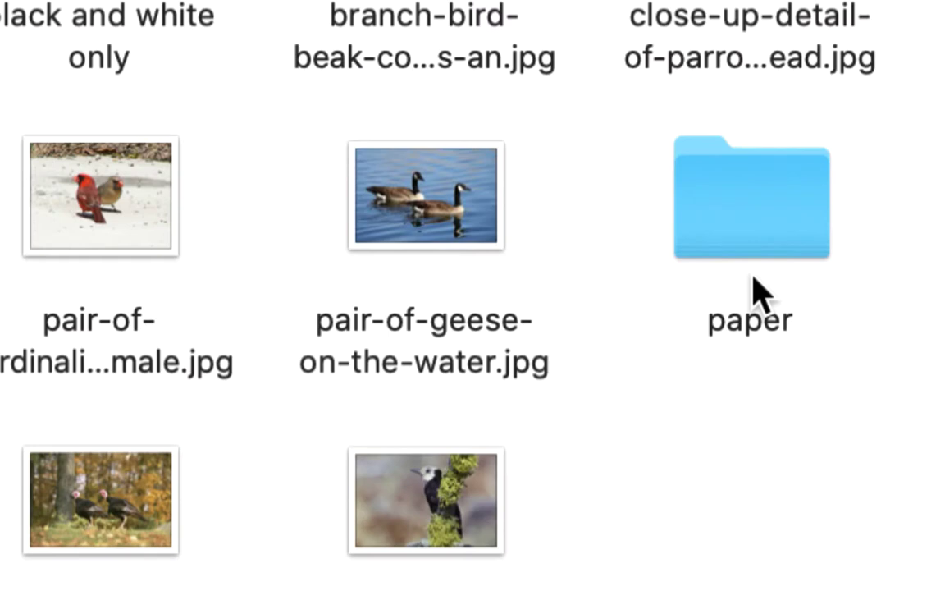
Pick the cream-coloured paper texture from the paper folder, then switch to Firefox.
left_click(779, 223)
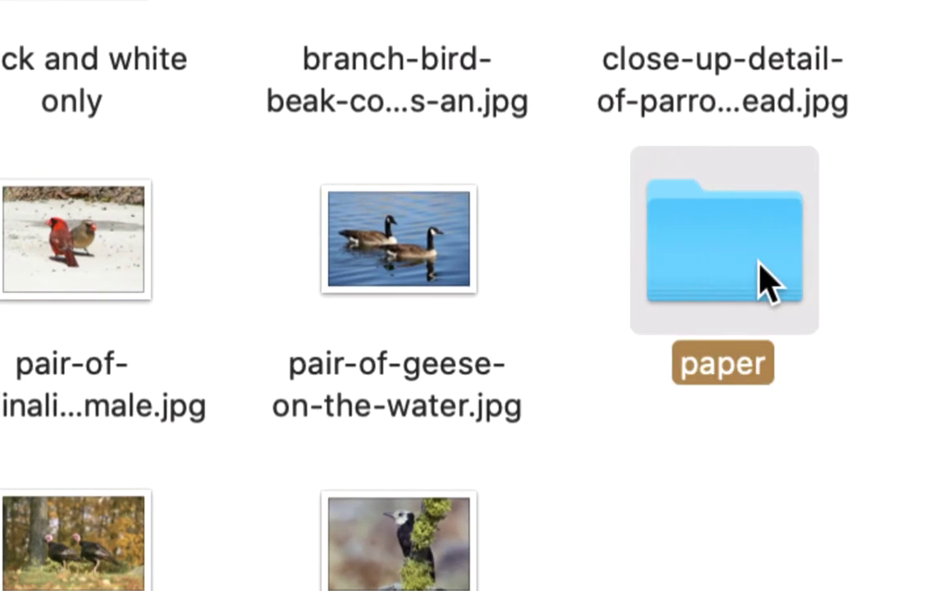
double_click(768, 283)
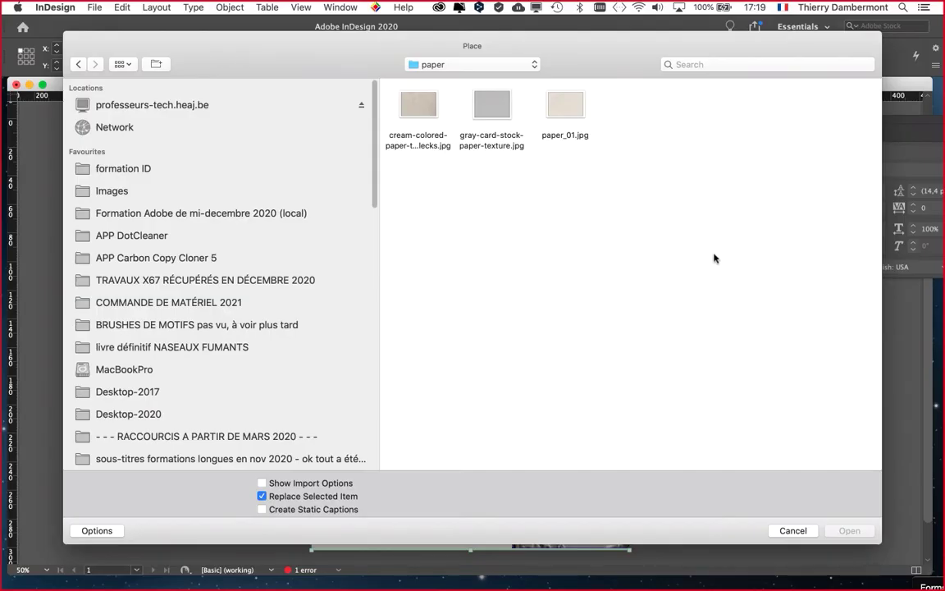
left_click(414, 116)
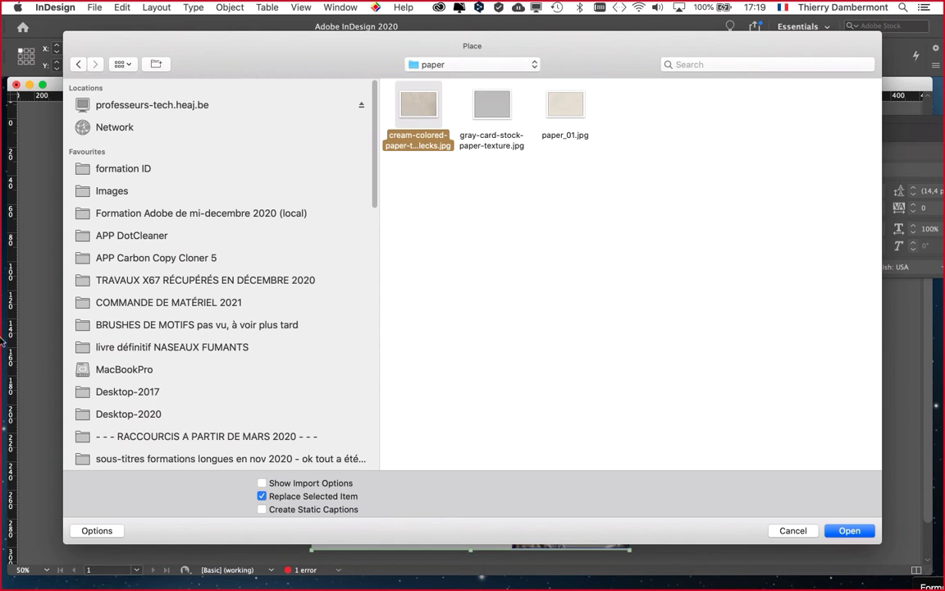
left_click(16, 443)
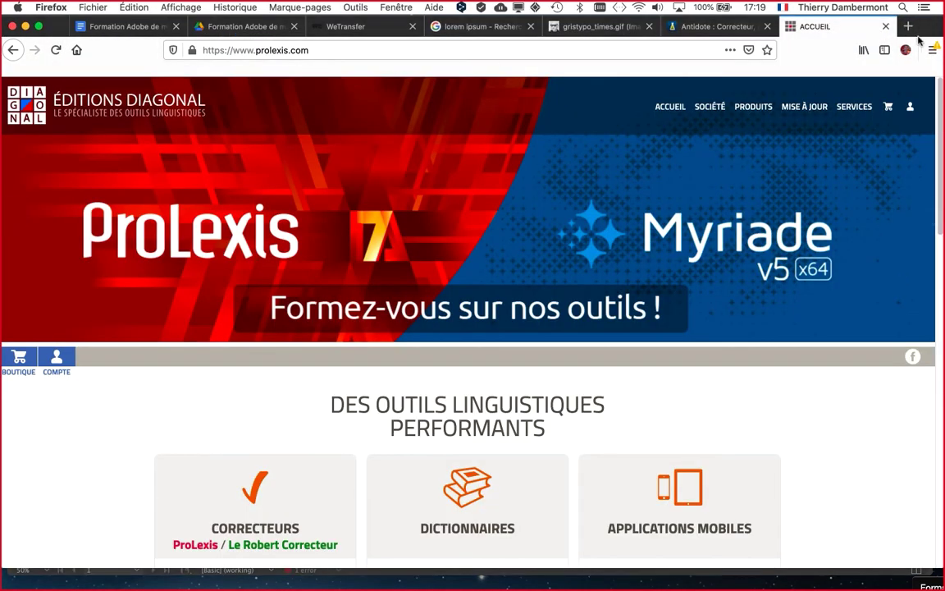
Load bing.com in a new browser tab.
left_click(908, 26)
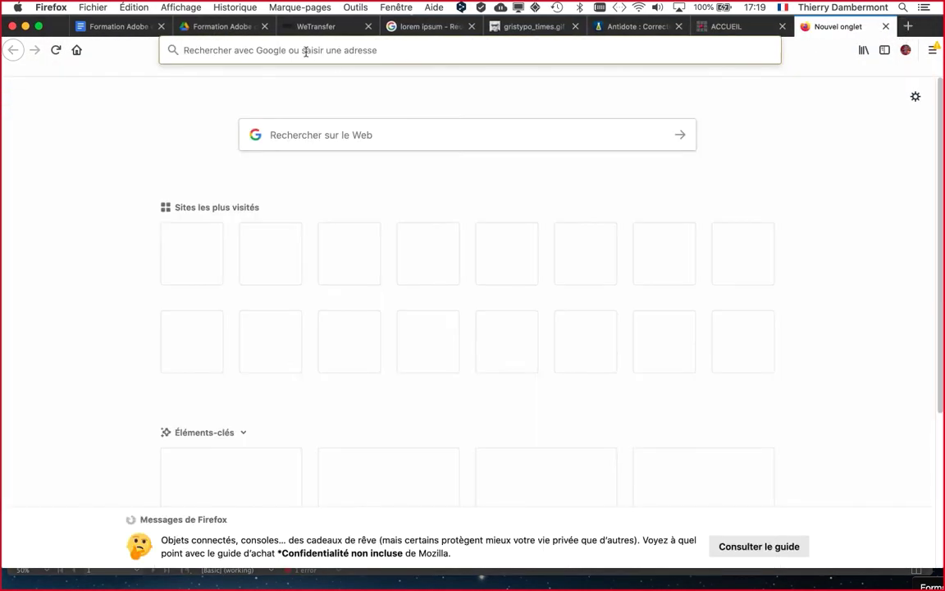
type("bing.c")
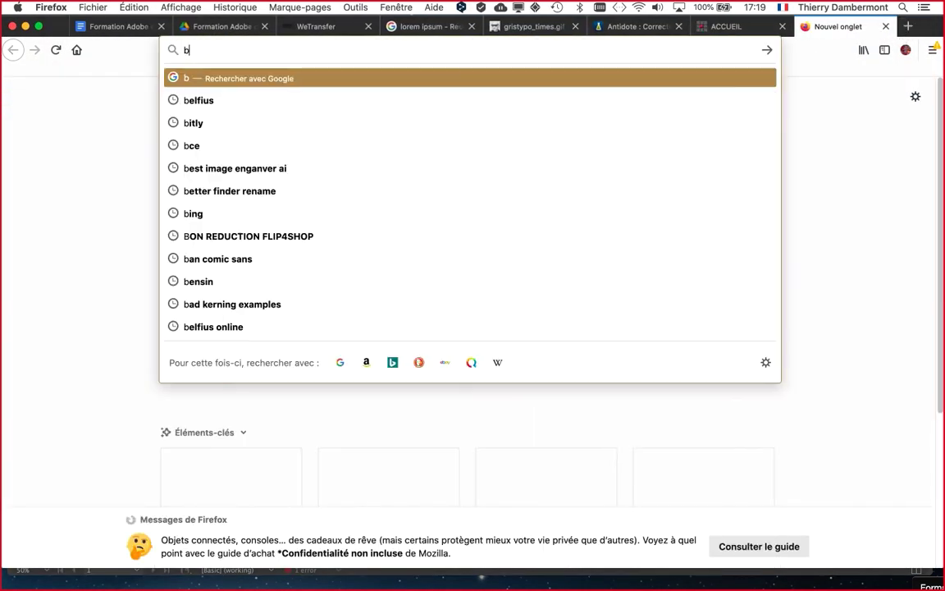
type("om")
key("Return")
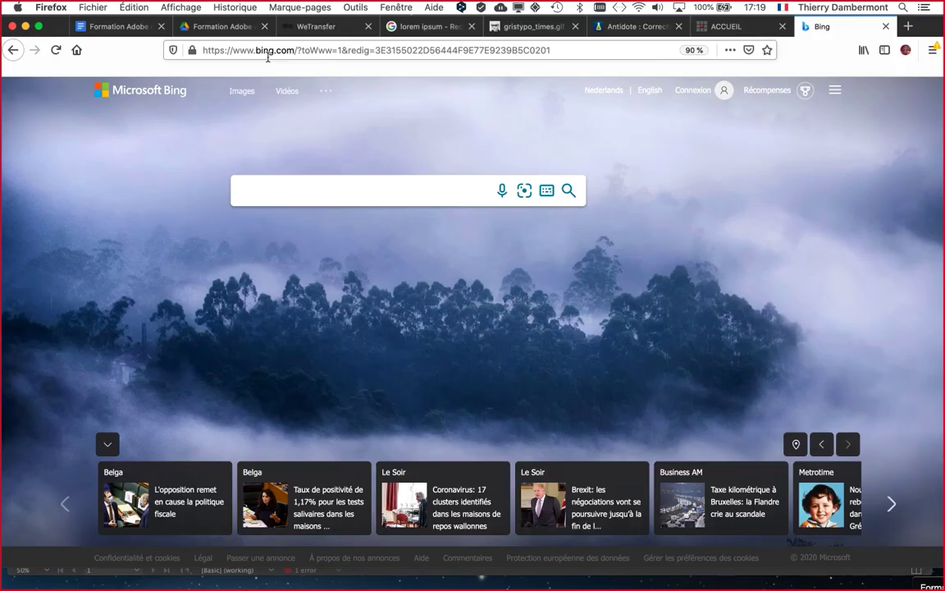
Search Bing for paper texture "public domain".
left_click(269, 188)
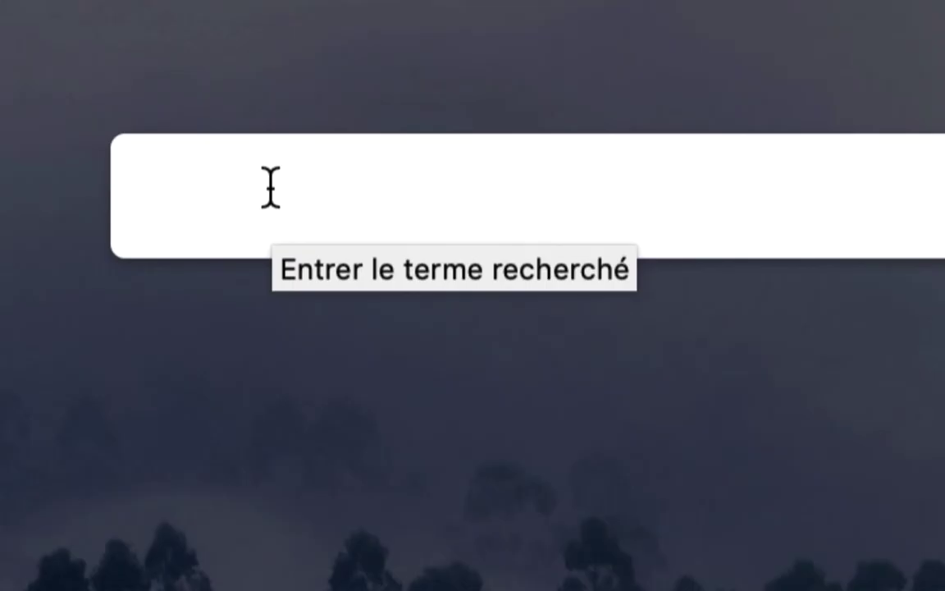
type("pap")
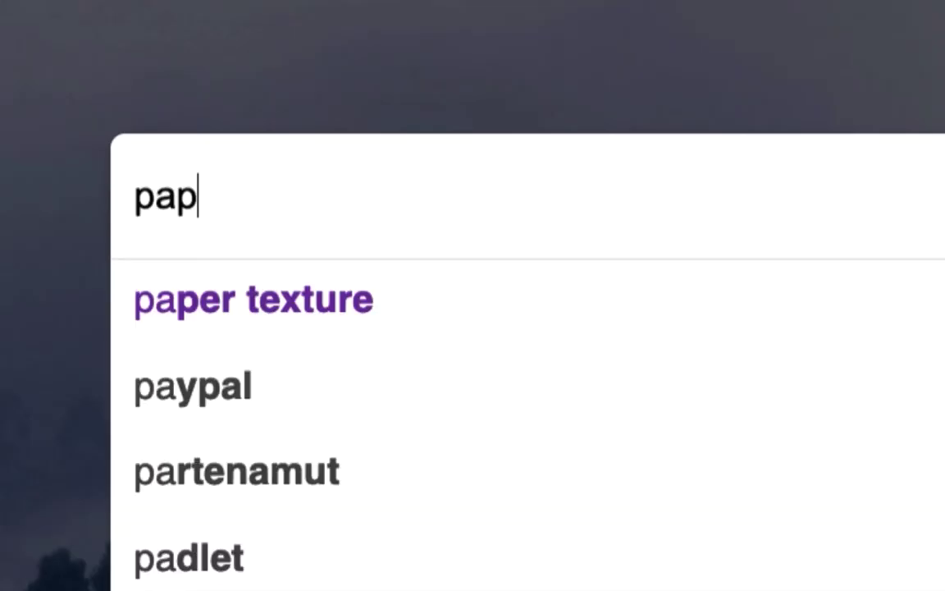
type("er textur")
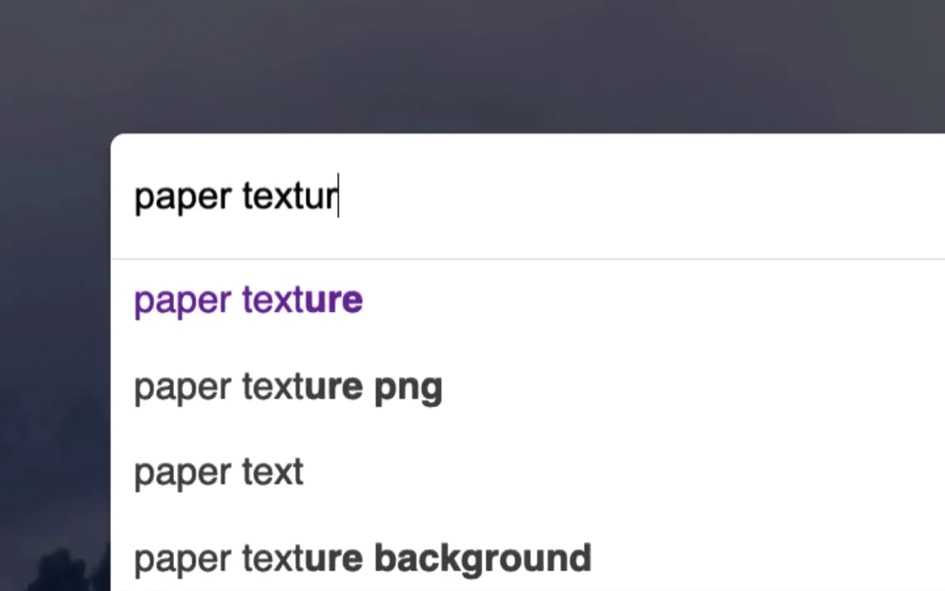
type("e \"public dom")
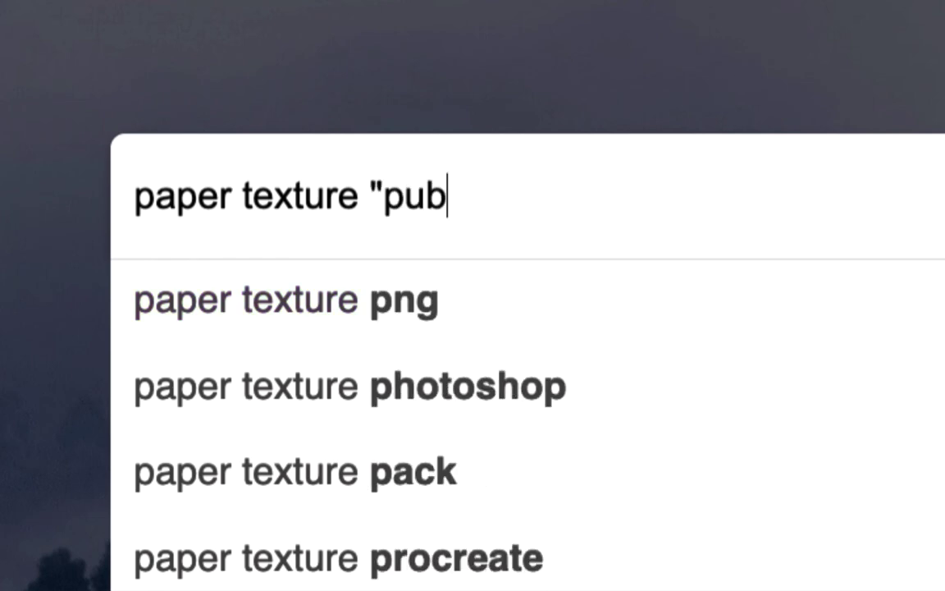
type("\"")
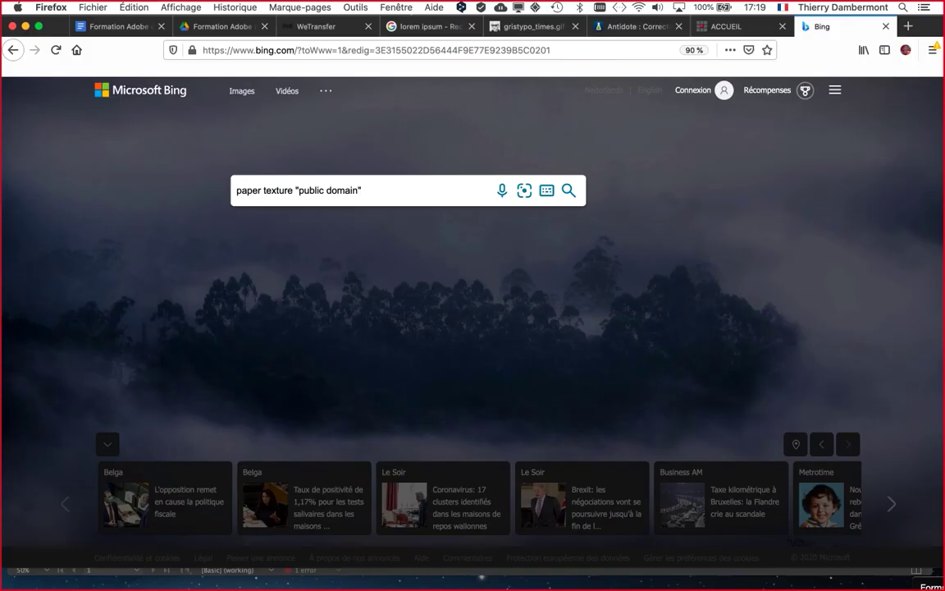
key("Return")
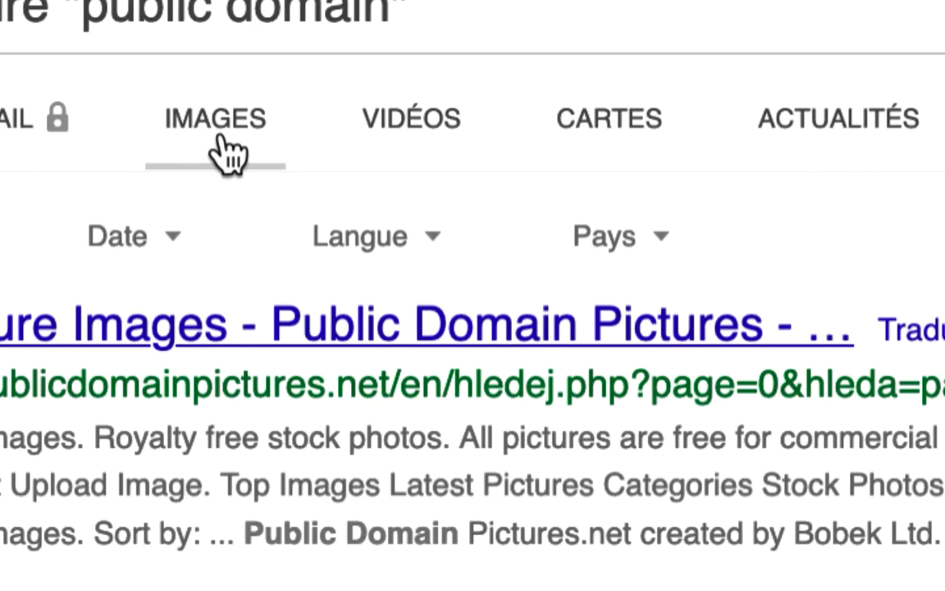
In Bing image results, open the gray paper texture full-size in a new tab.
left_click(221, 141)
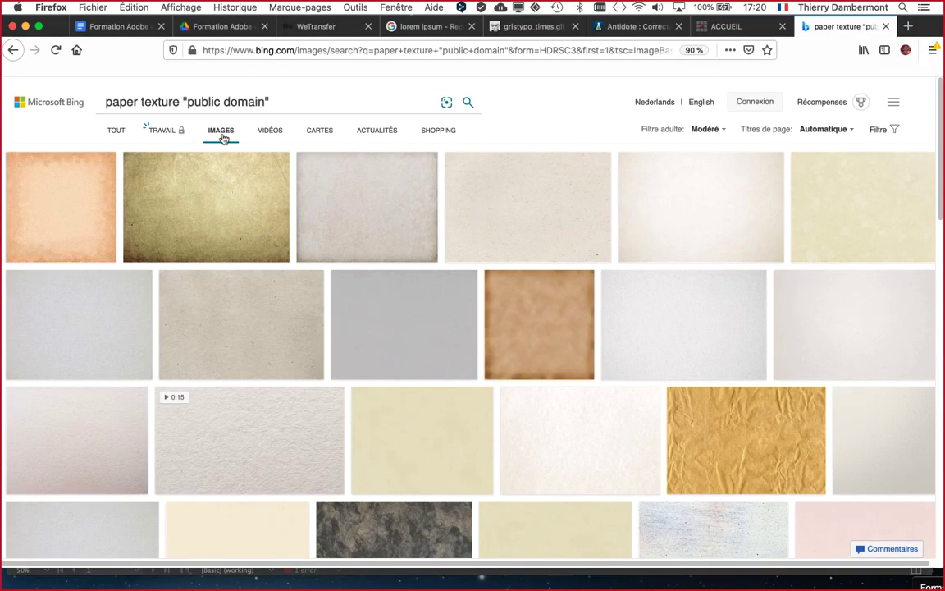
left_click(407, 322)
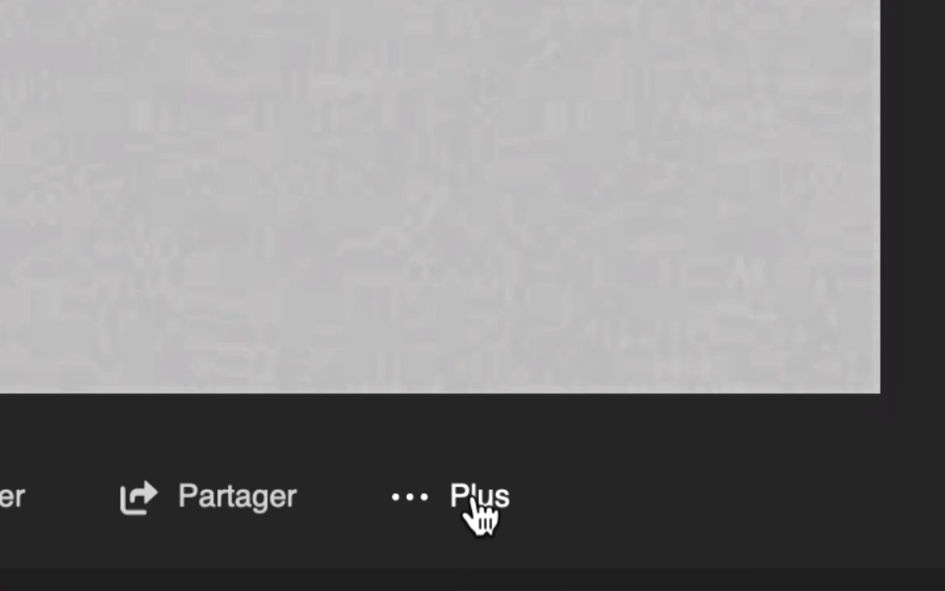
left_click(478, 505)
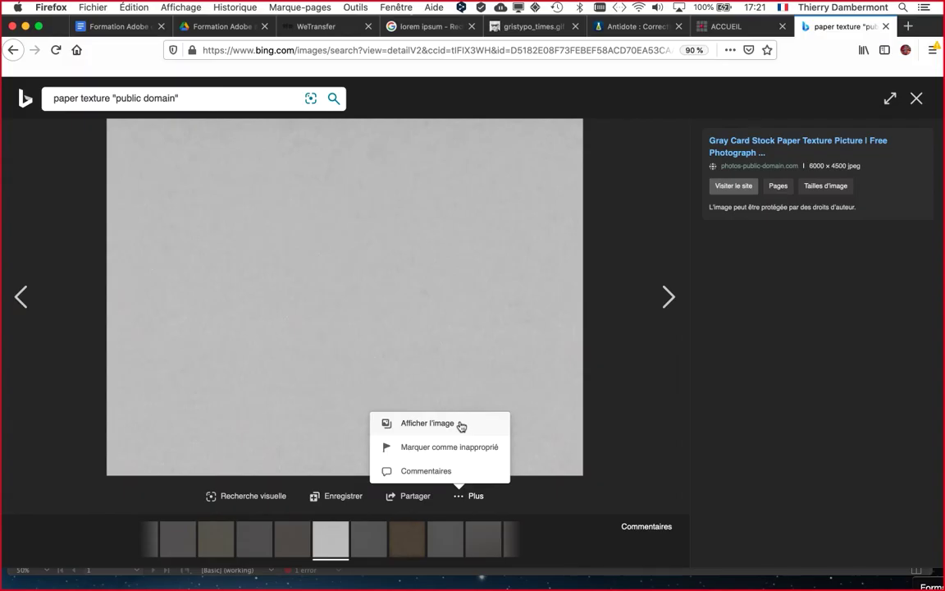
left_click(459, 424)
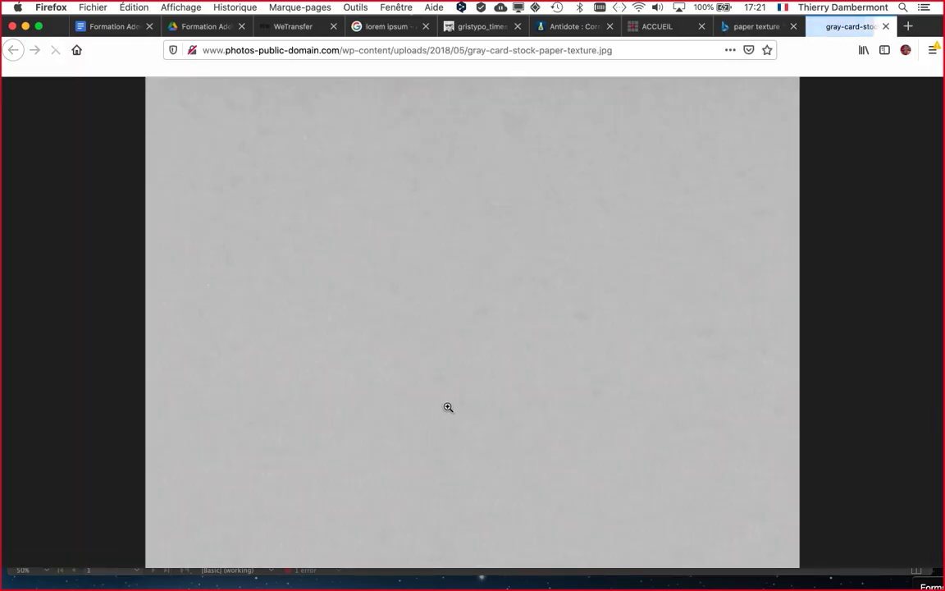
Start saving the full image, cancel, then reopen the Gray Card Stock texture details on Bing.
right_click(432, 294)
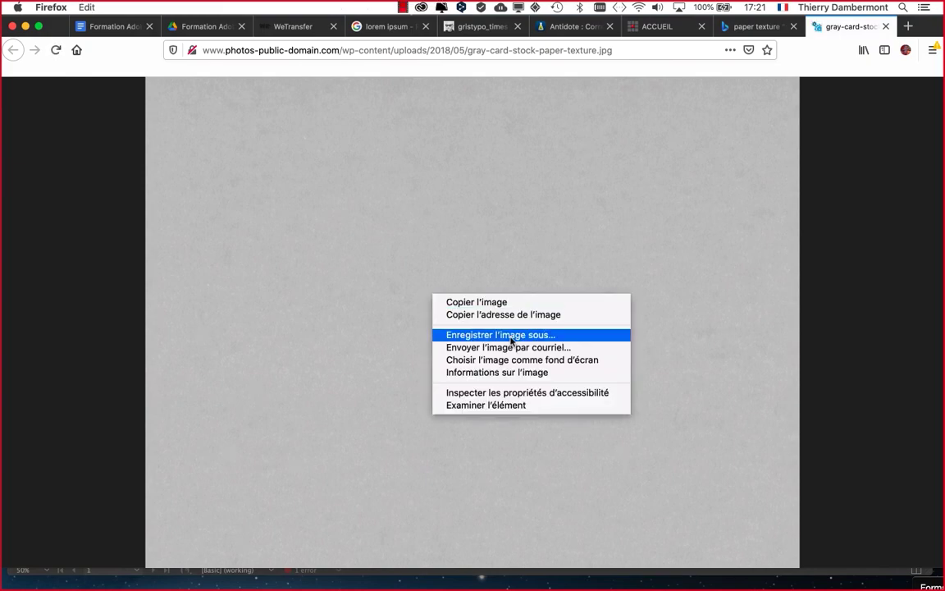
left_click(511, 337)
left_click(746, 491)
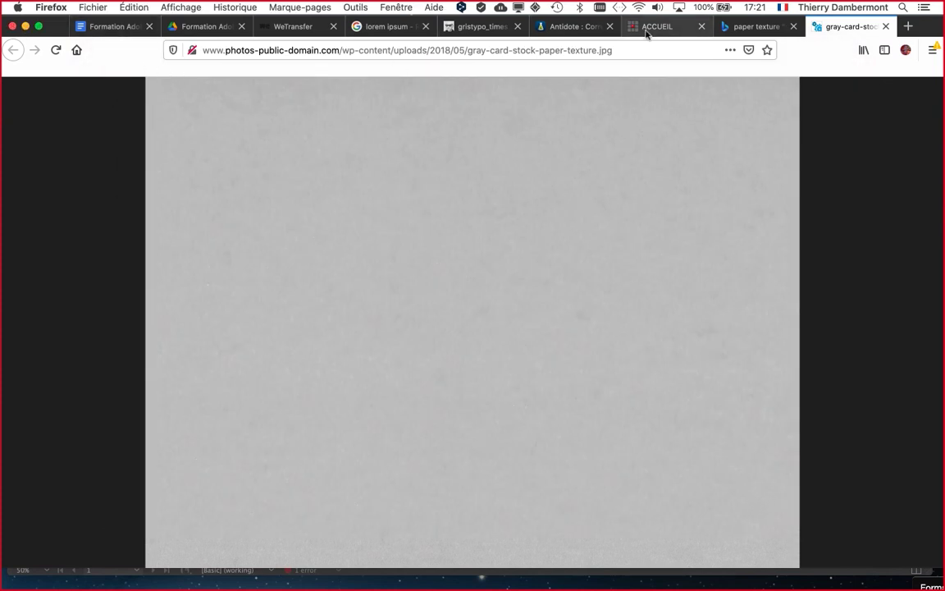
left_click(753, 26)
left_click(919, 97)
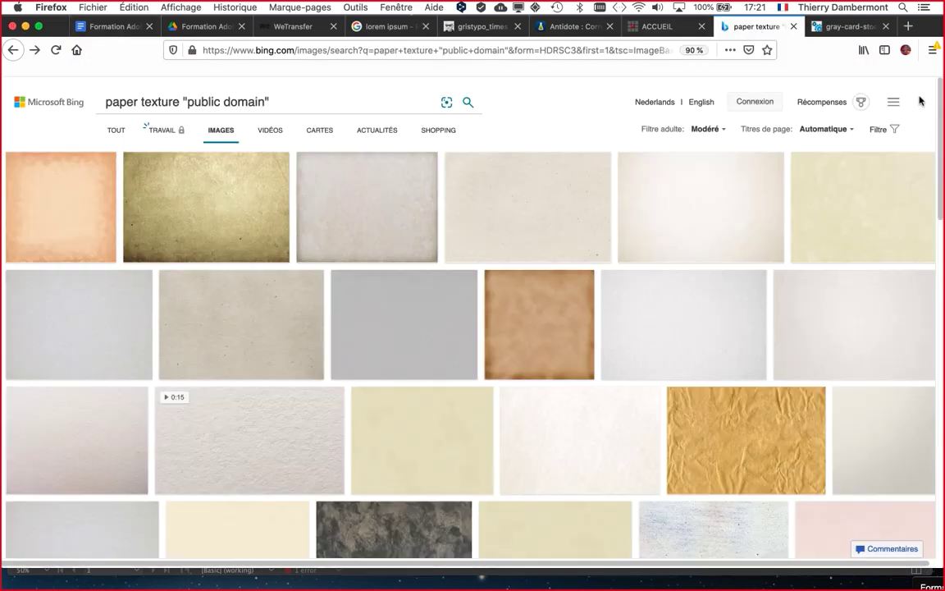
left_click(396, 329)
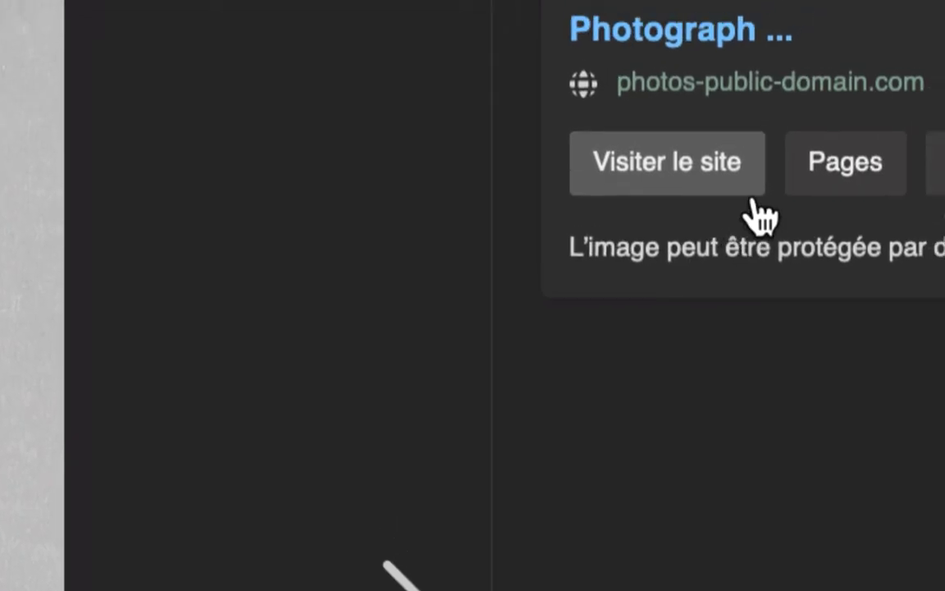
Visit the photos-public-domain.com source page and scroll down to its Public Domain/CC0 license.
left_click(748, 200)
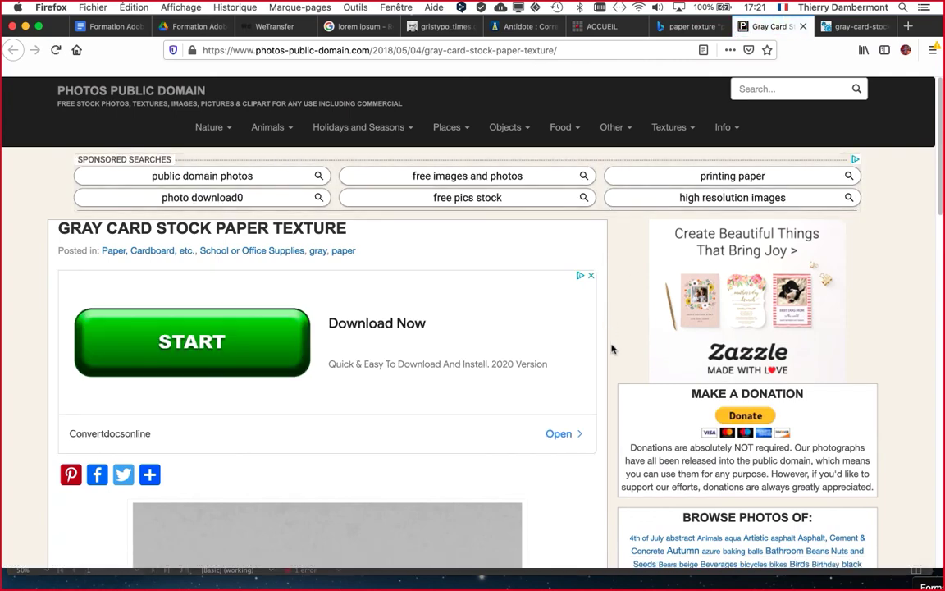
scroll(612, 347, "down", 3)
scroll(612, 347, "down", 10)
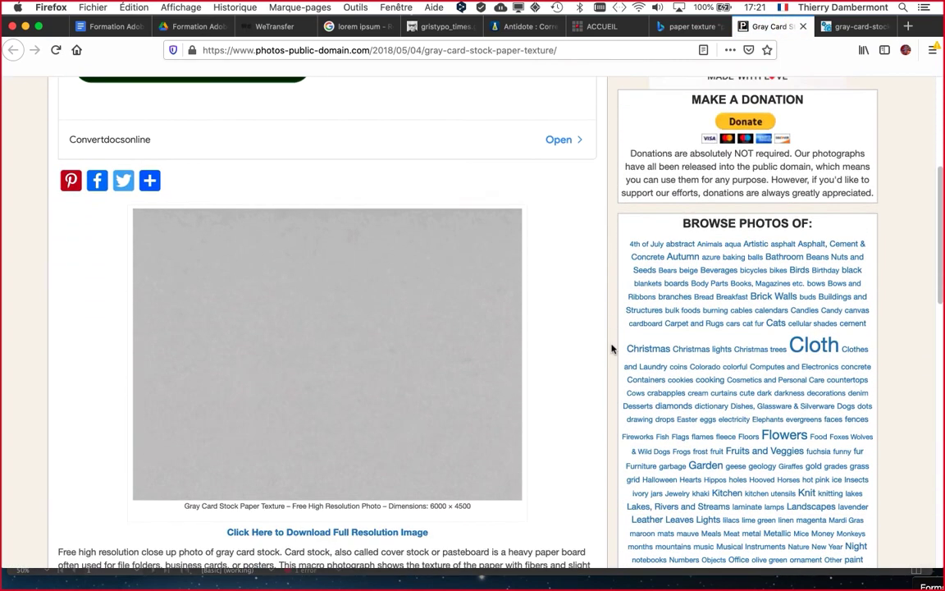
scroll(612, 348, "down", 5)
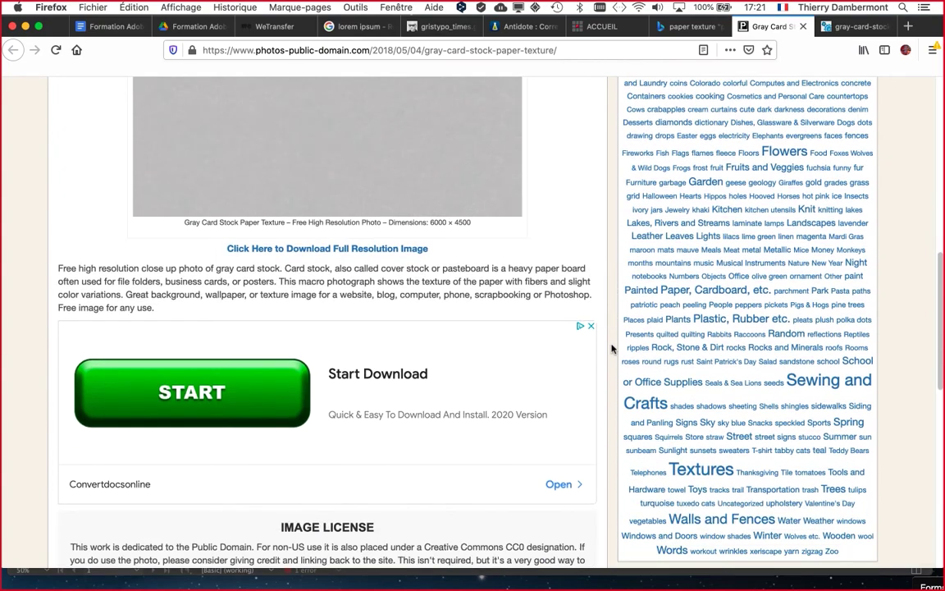
scroll(612, 347, "down", 2)
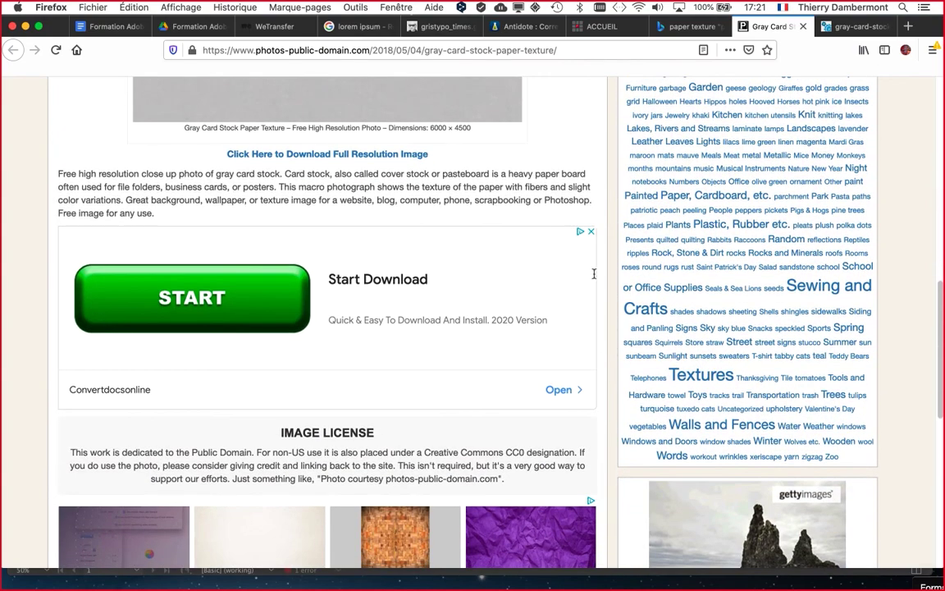
scroll(315, 383, "down", 5)
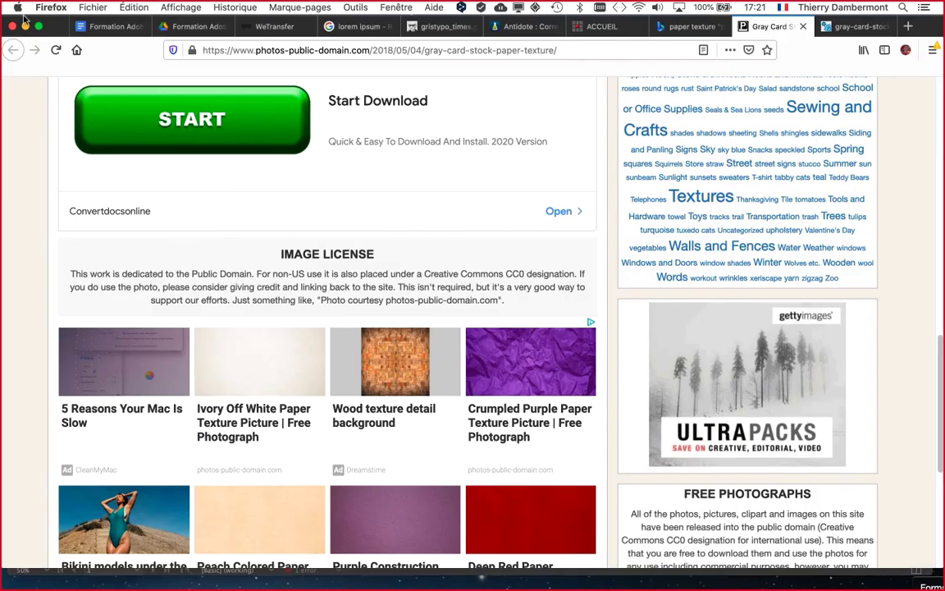
Minimise Firefox to check InDesign, restore it, and select the address bar.
left_click(27, 44)
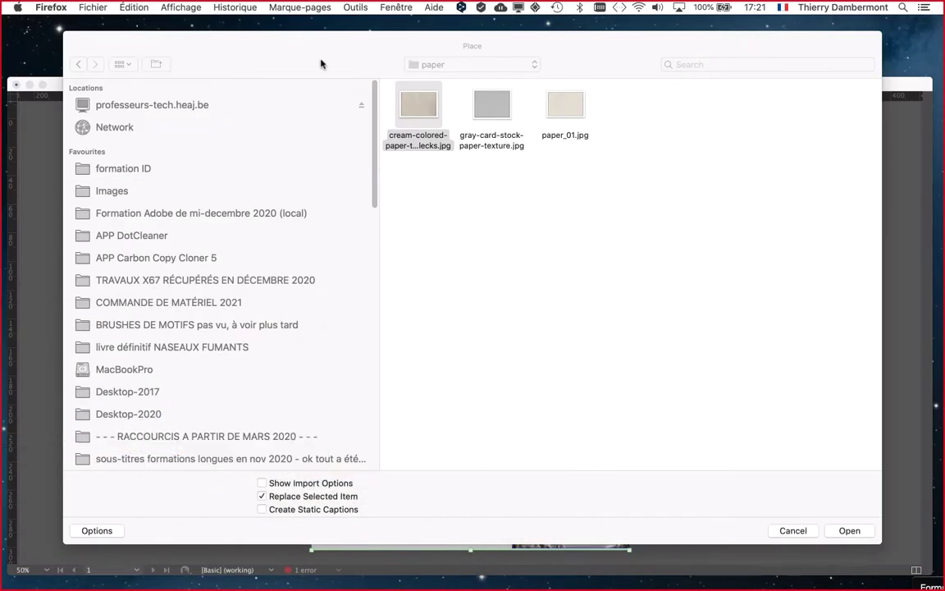
mouse_move(10, 422)
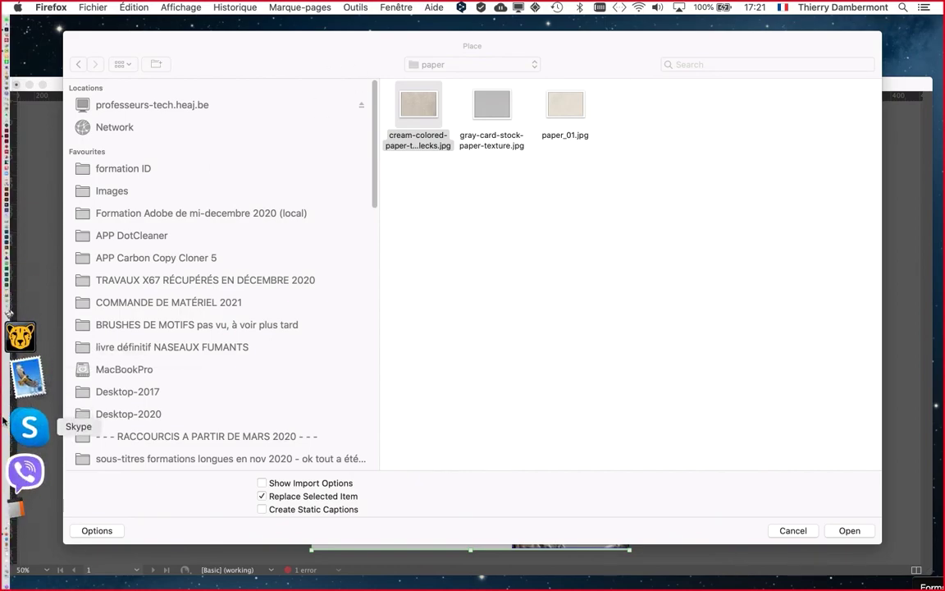
left_click(24, 447)
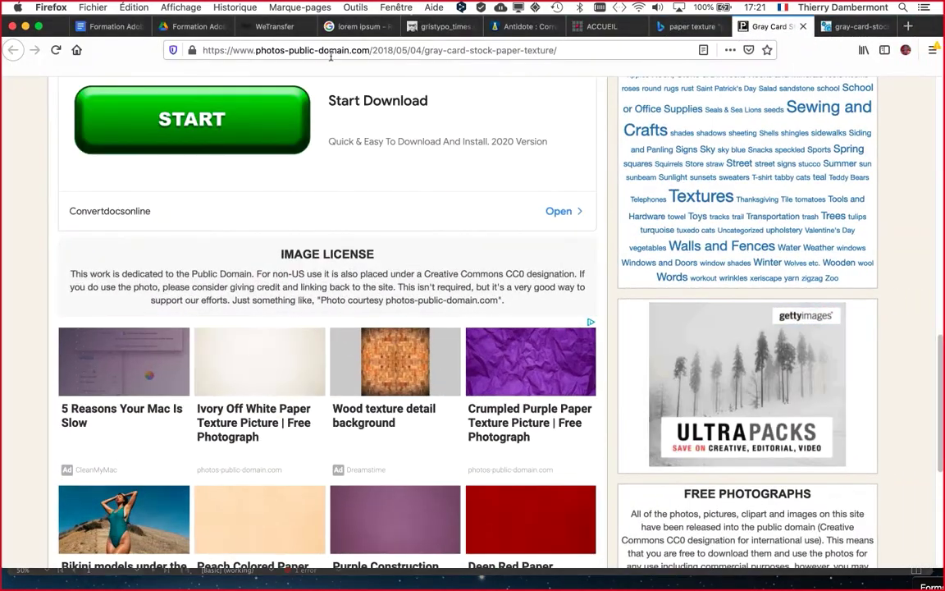
left_click(582, 50)
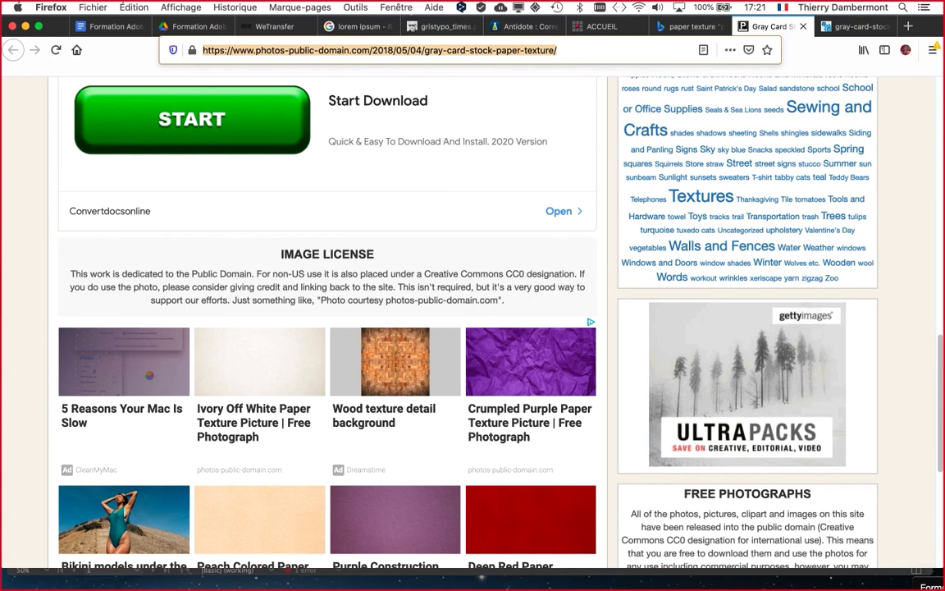
Search the web for fotolia and open the Adobe Stock site.
type("fotolia")
key("Return")
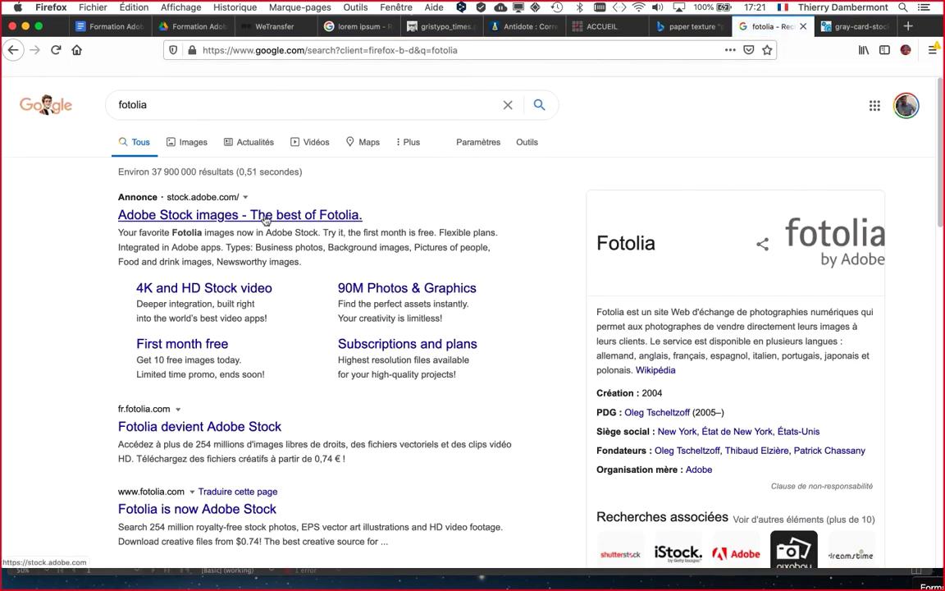
left_click(265, 216)
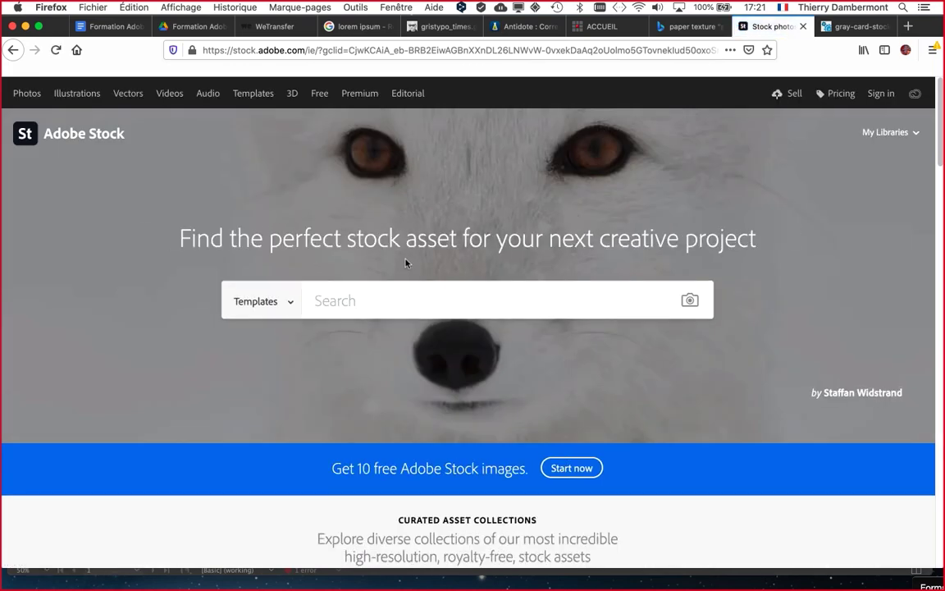
Scroll through the Adobe Stock collections, then minimise Firefox to return to InDesign.
scroll(759, 308, "down", 5)
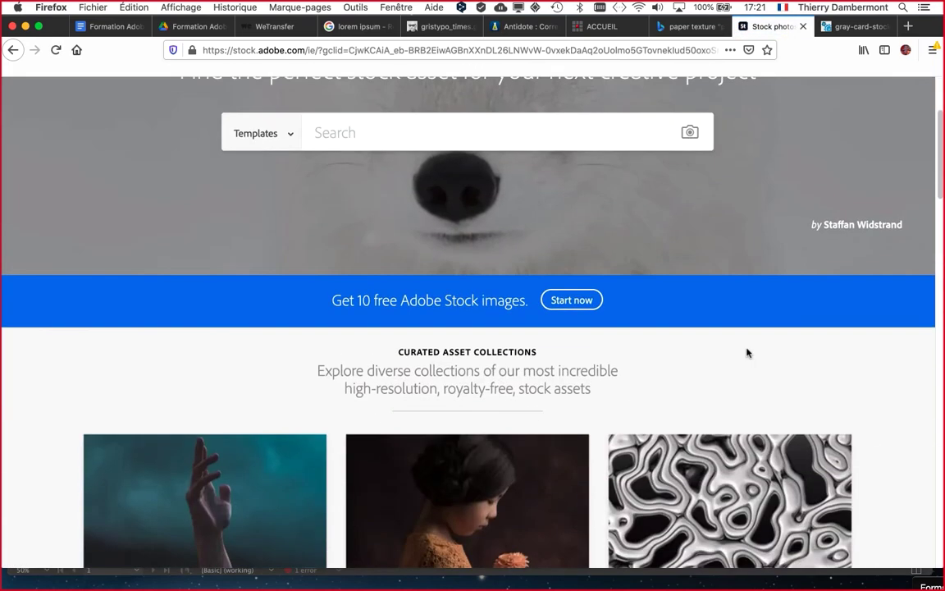
scroll(748, 357, "down", 3)
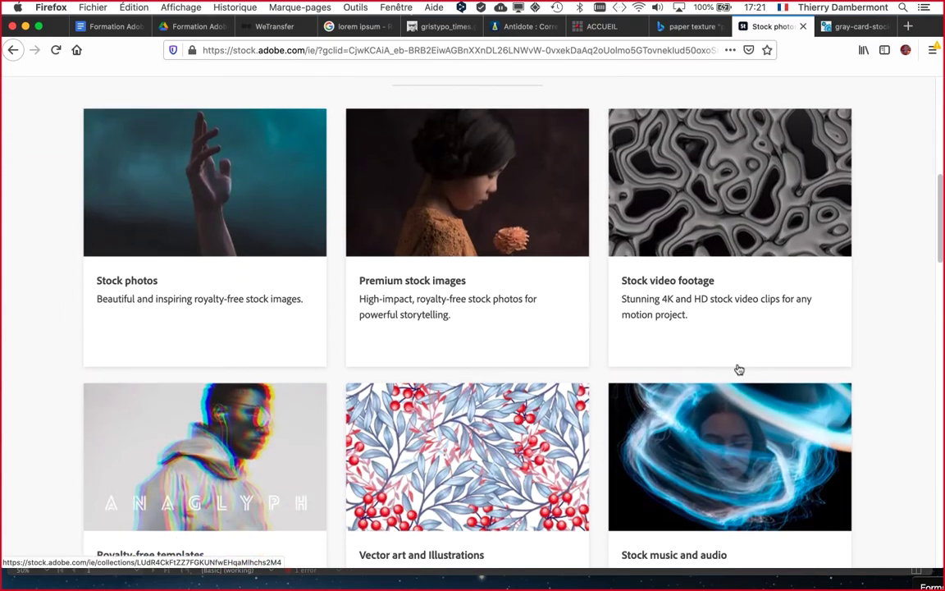
scroll(738, 369, "down", 3)
scroll(736, 371, "up", 4)
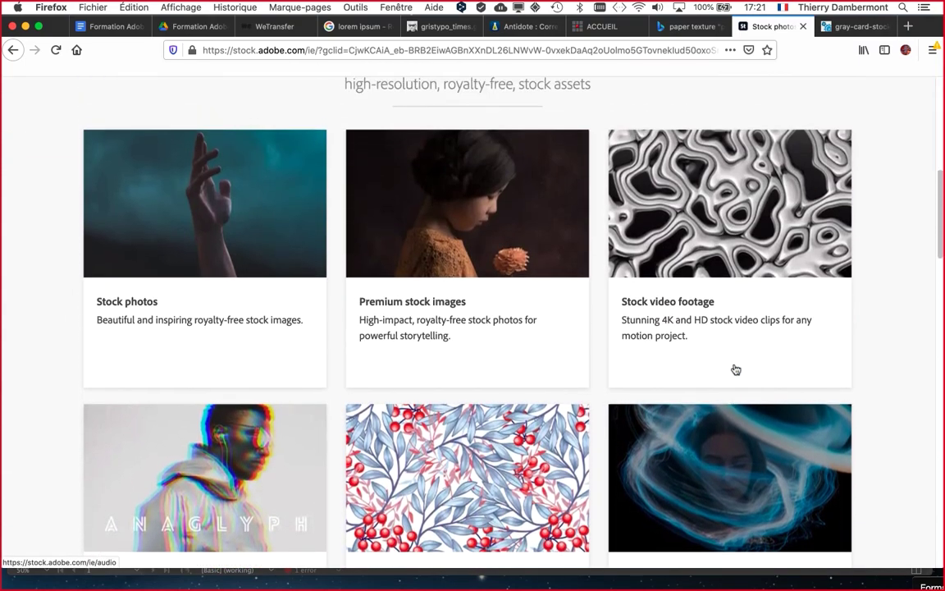
scroll(736, 370, "up", 7)
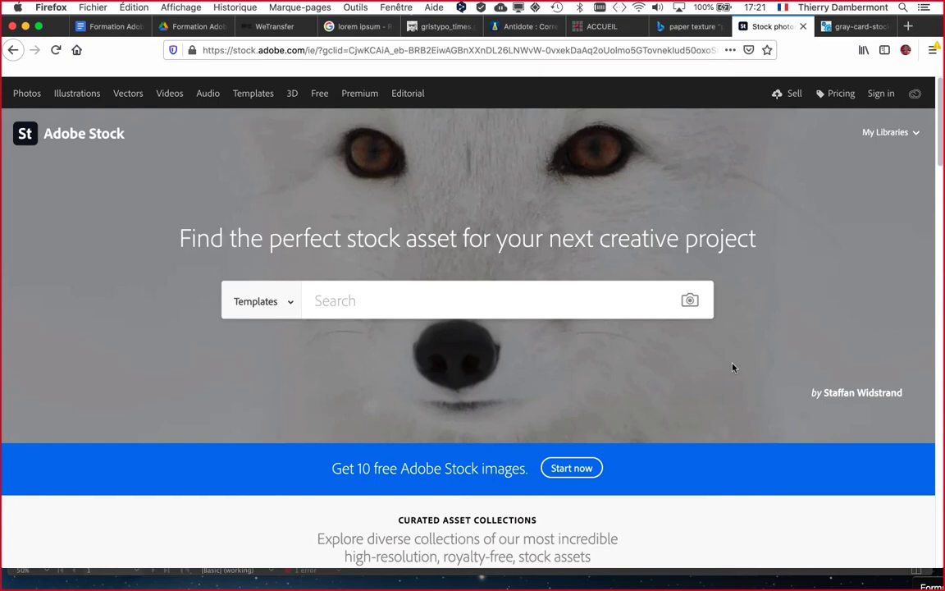
left_click(26, 26)
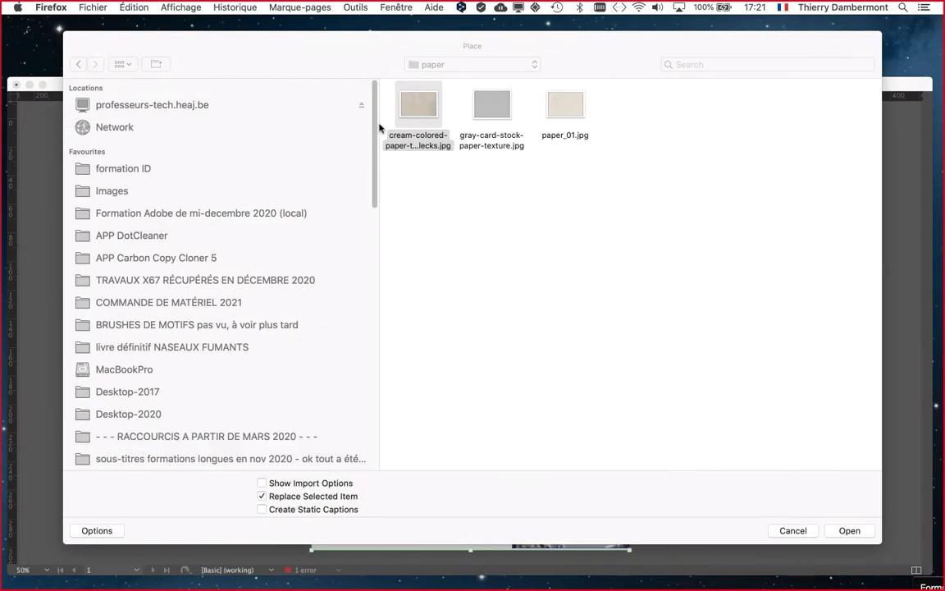
left_click(256, 60)
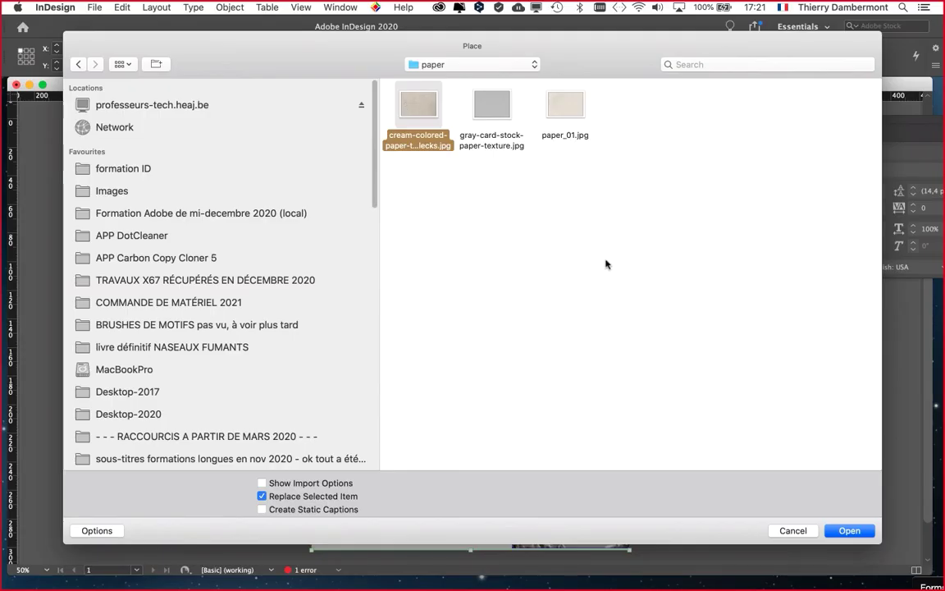
left_click(491, 104)
left_click(850, 531)
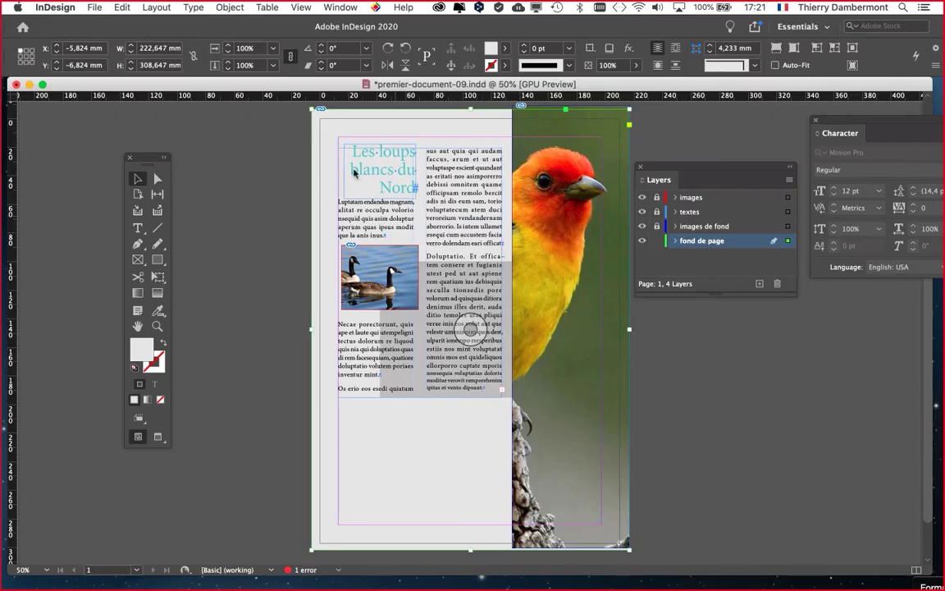
left_click(230, 7)
mouse_move(246, 236)
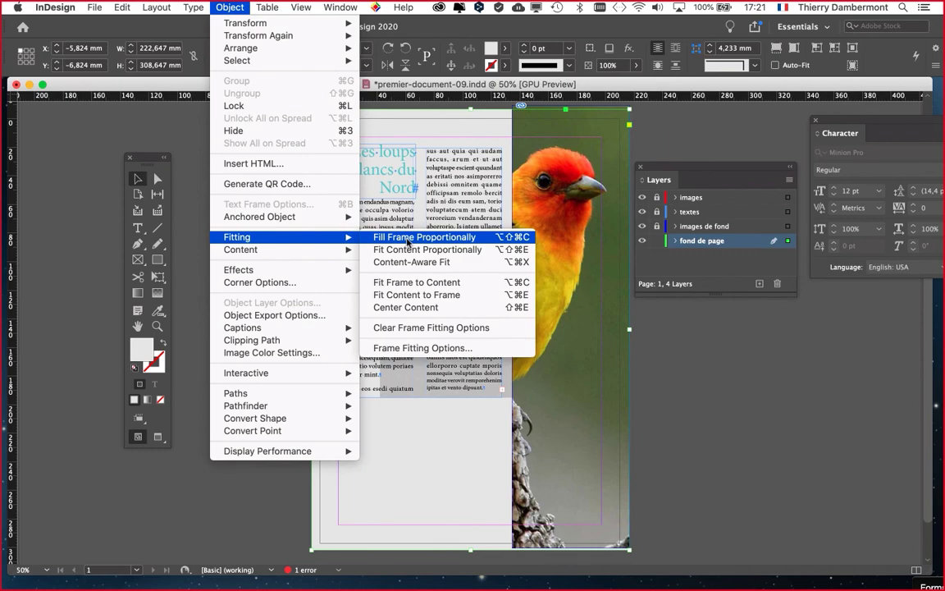
left_click(407, 238)
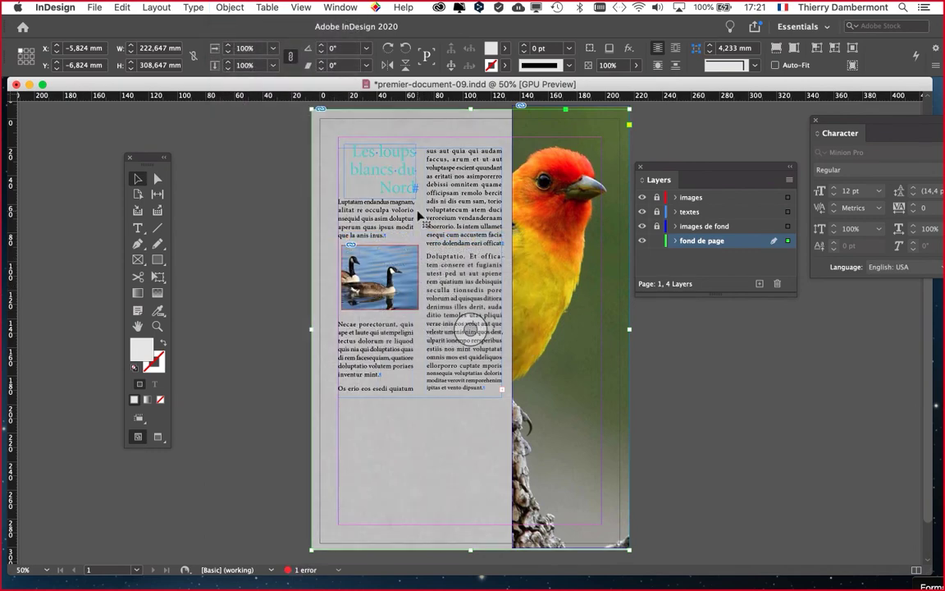
scroll(418, 193, "up", 4)
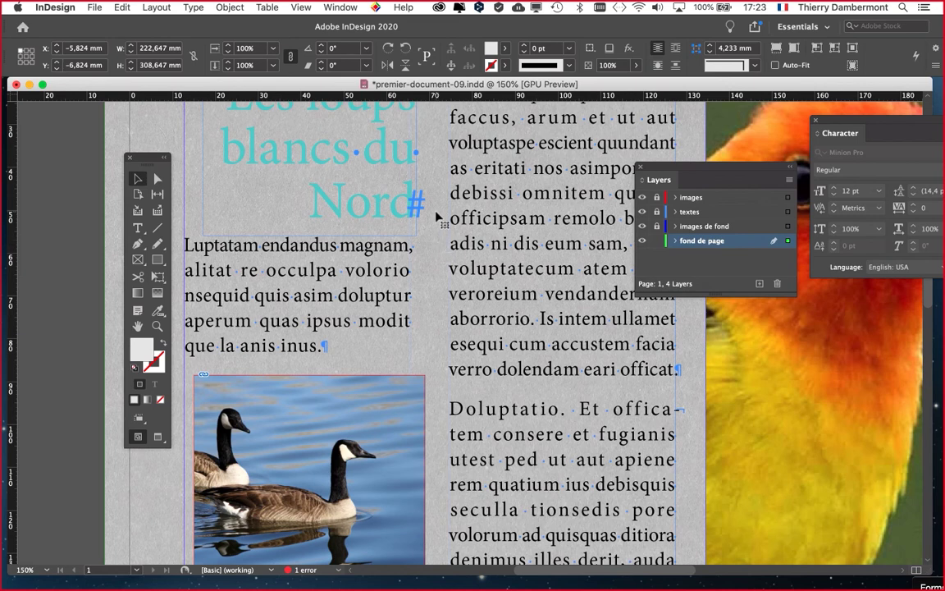
scroll(435, 215, "up", 3)
scroll(435, 215, "up", 3)
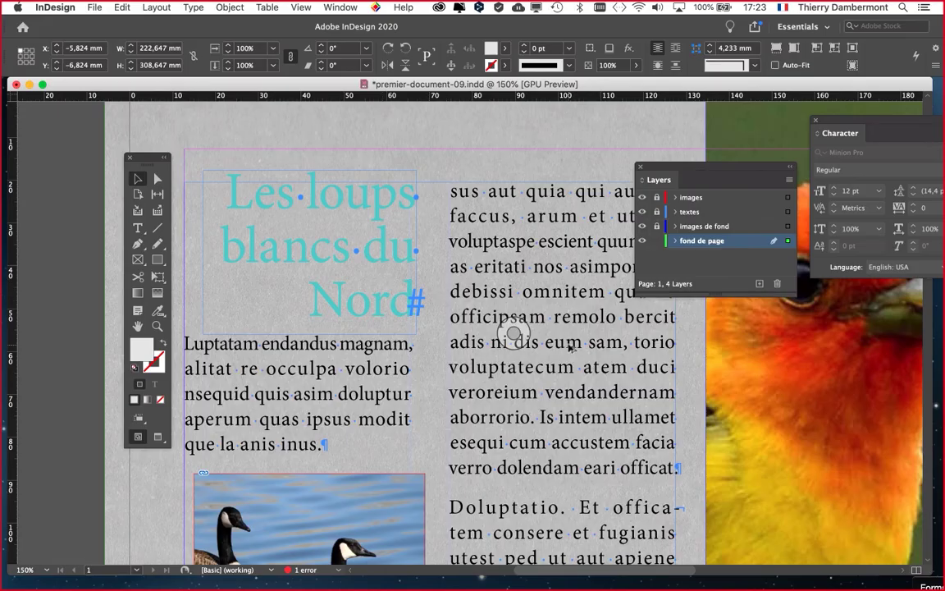
Zoom out until the whole page is visible.
key("super+1")
key("super+minus")
scroll(522, 347, "down", 5)
scroll(492, 347, "right", 5)
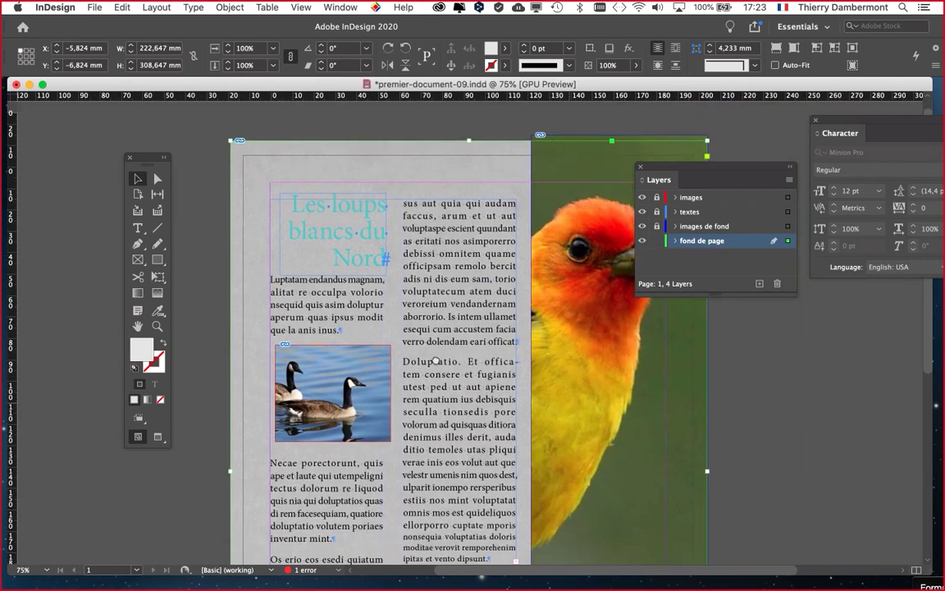
key("super+minus")
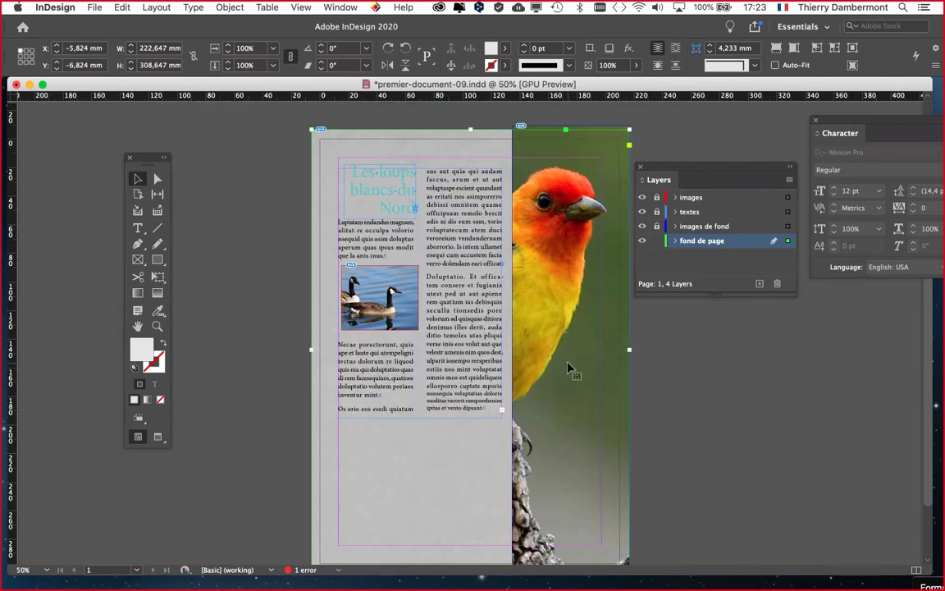
scroll(362, 311, "up", 10)
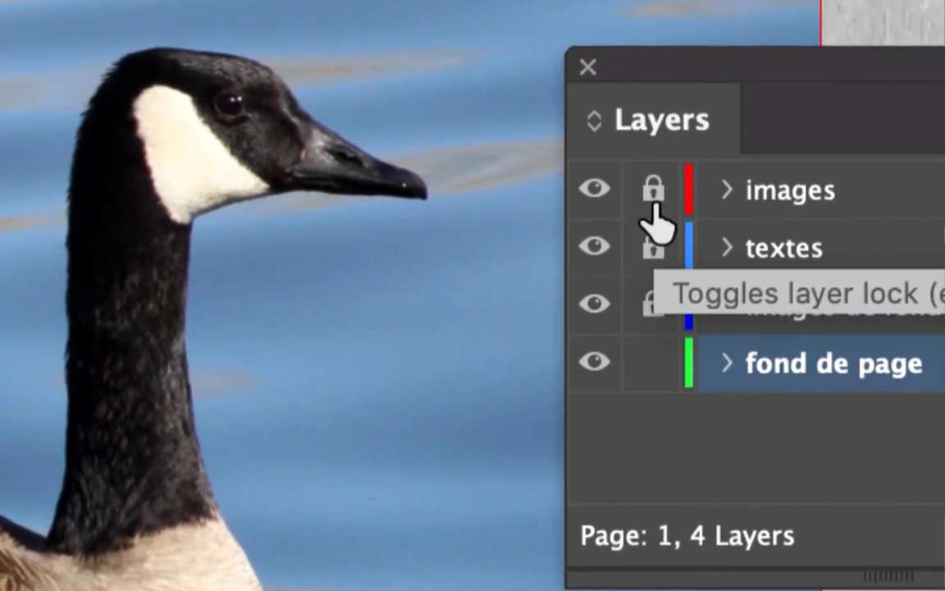
Unlock images, lock fond de page, and make images the active layer.
left_click(650, 157)
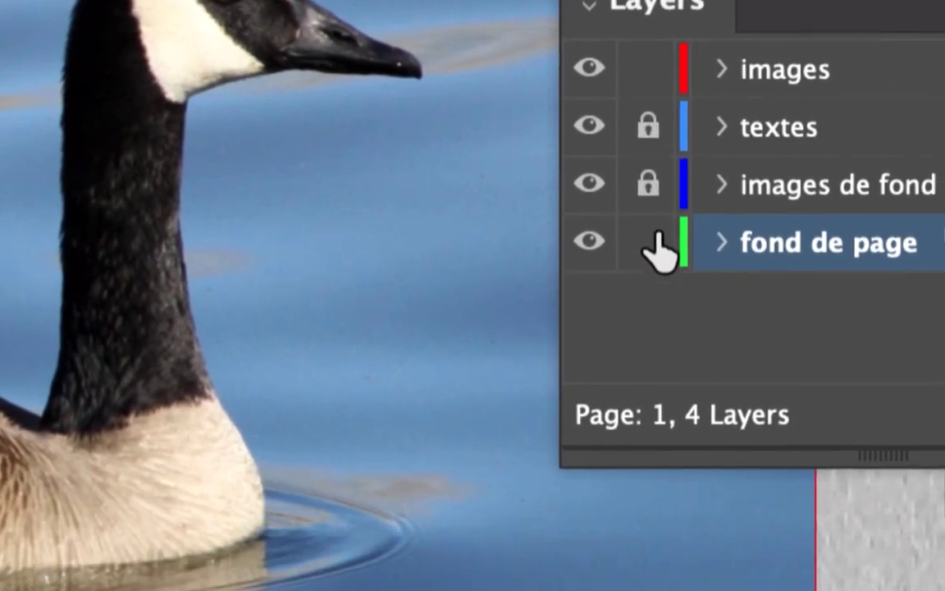
left_click(653, 371)
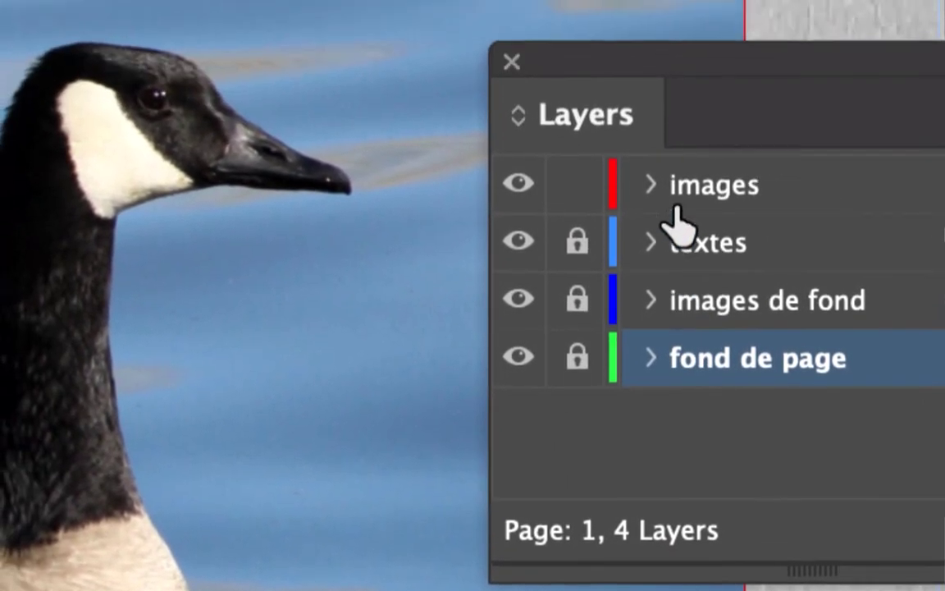
left_click(783, 72)
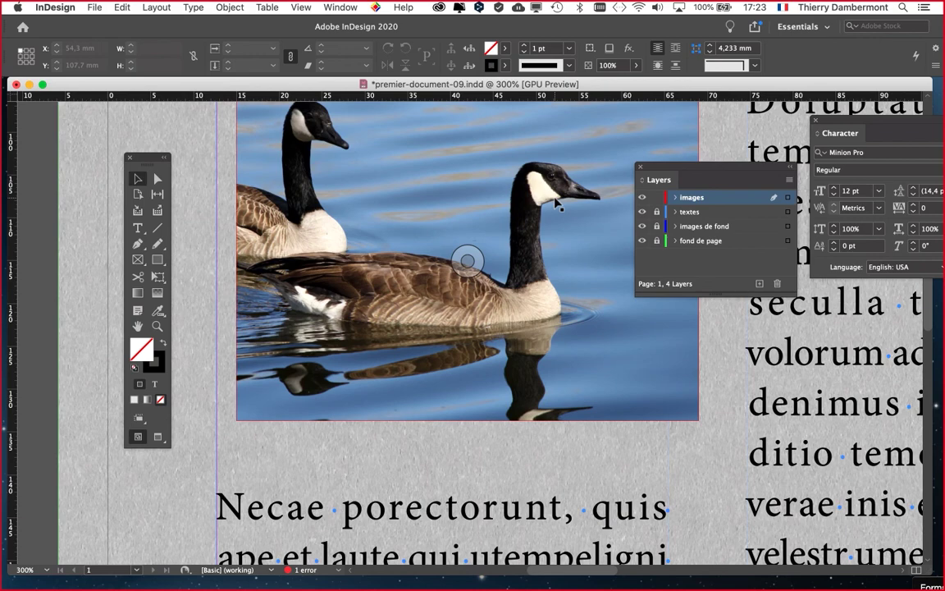
Nudge the geese image frame left to snap to the left column margin, then deselect.
scroll(556, 204, "down", 3)
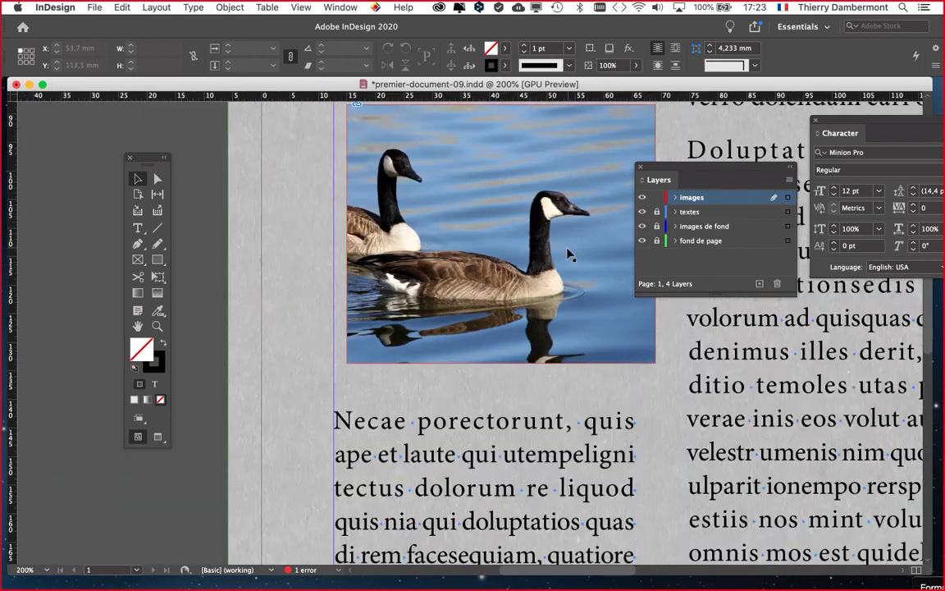
scroll(492, 312, "left", 3)
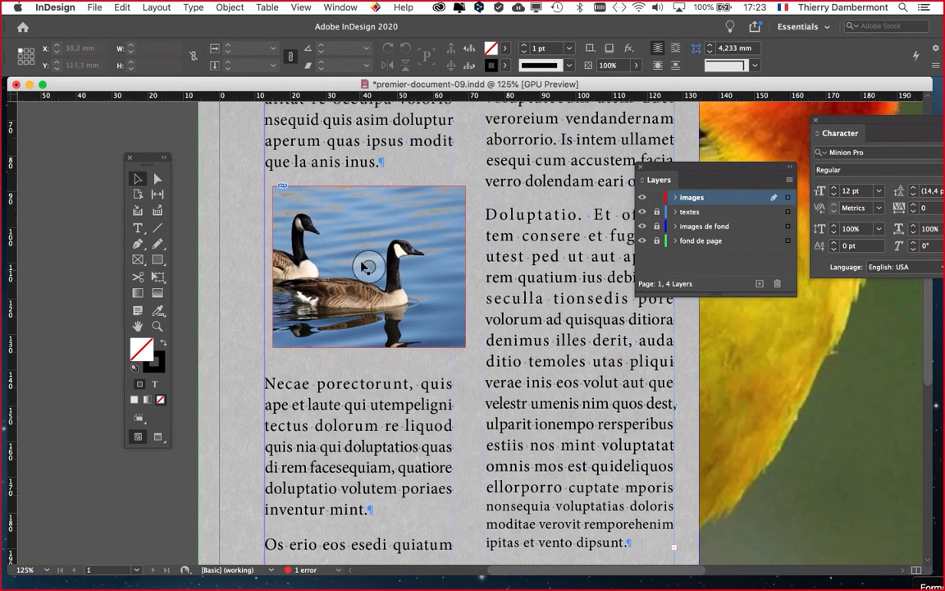
left_click_drag(351, 232, 343, 232)
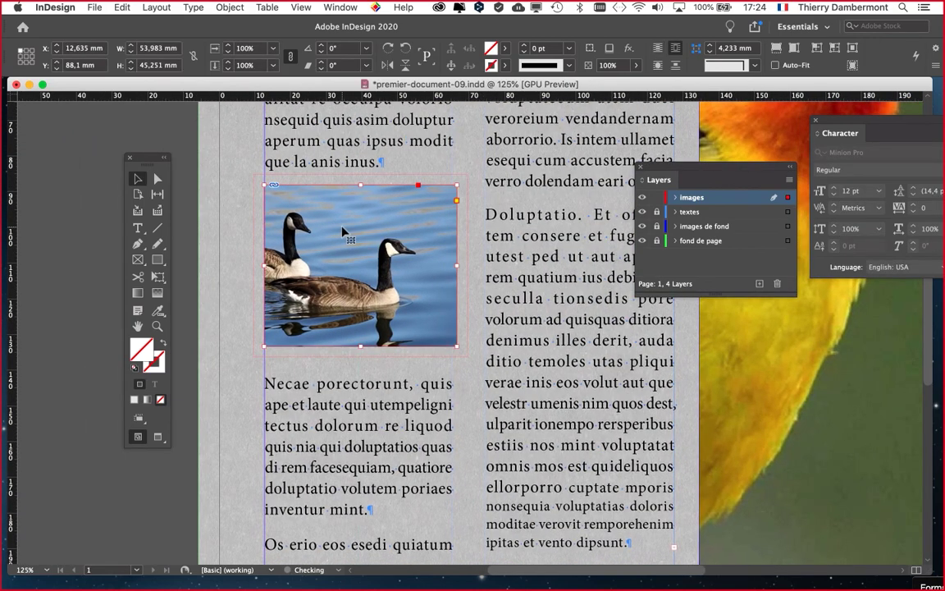
scroll(399, 263, "up", 1)
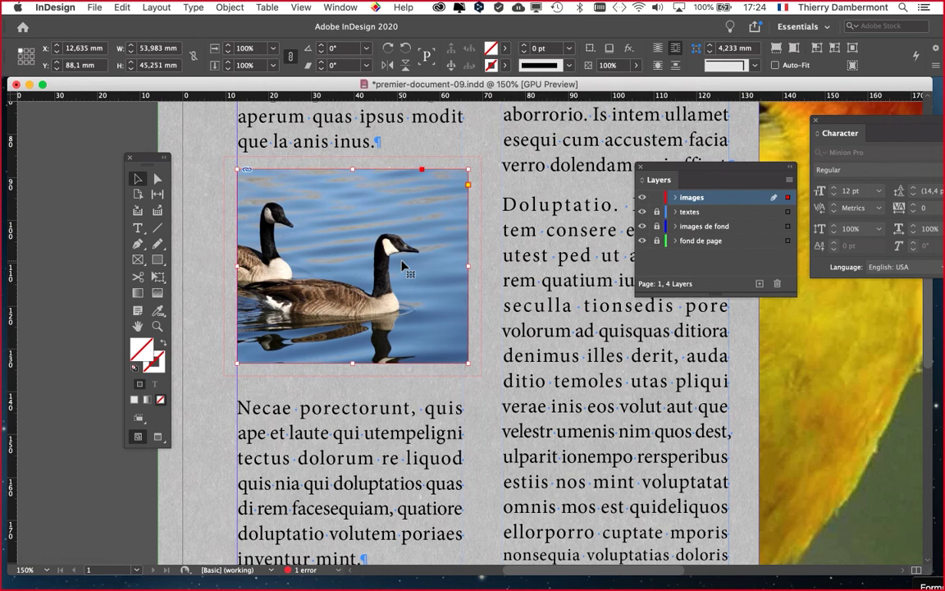
left_click(70, 248)
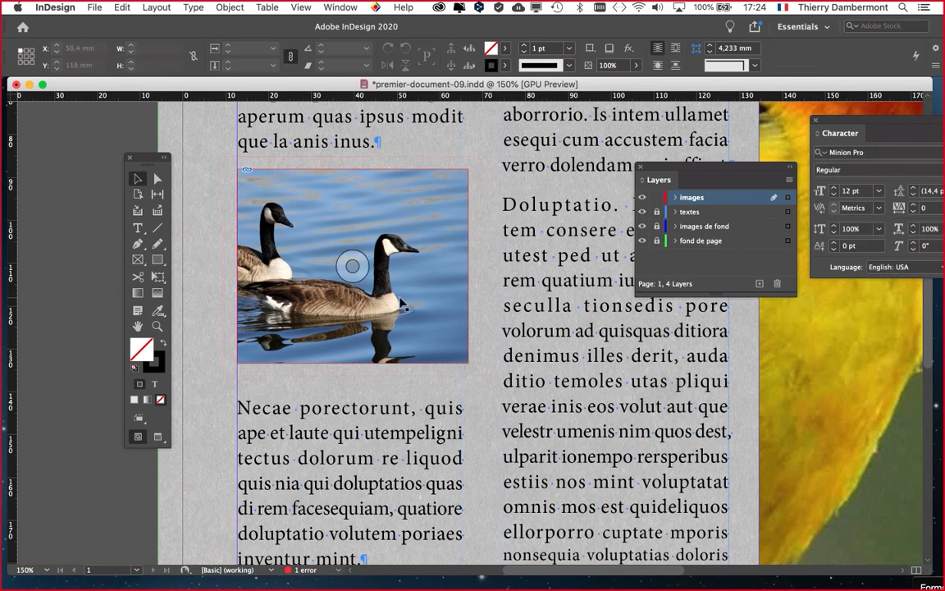
scroll(397, 302, "down", 2)
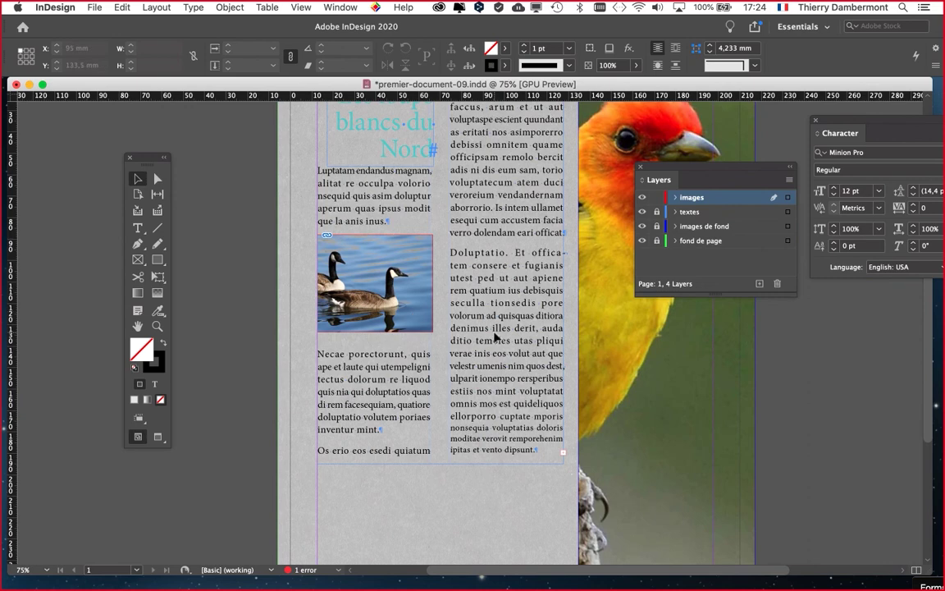
Switch display performance to Typical Display and zoom in on the geese photo.
left_click(302, 8)
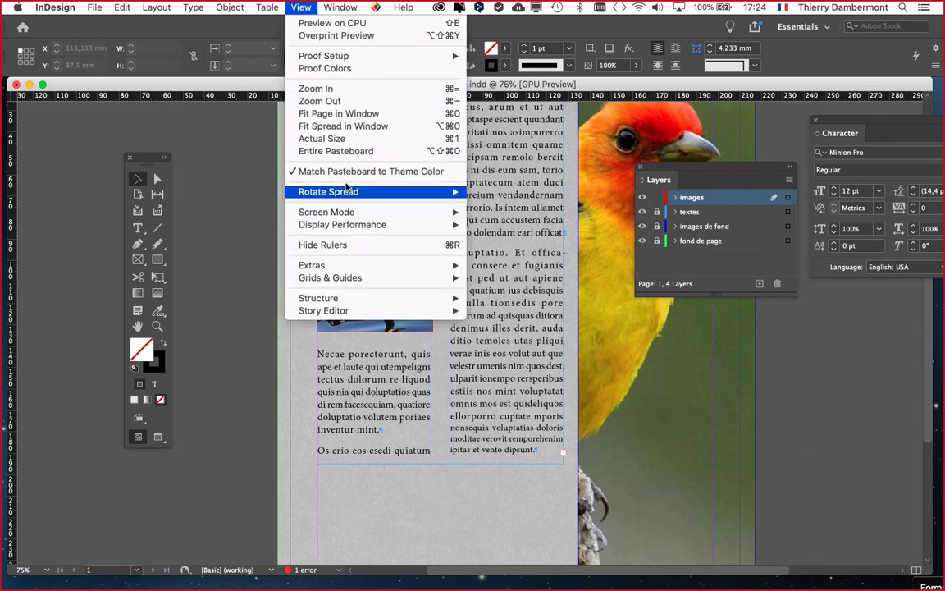
mouse_move(352, 218)
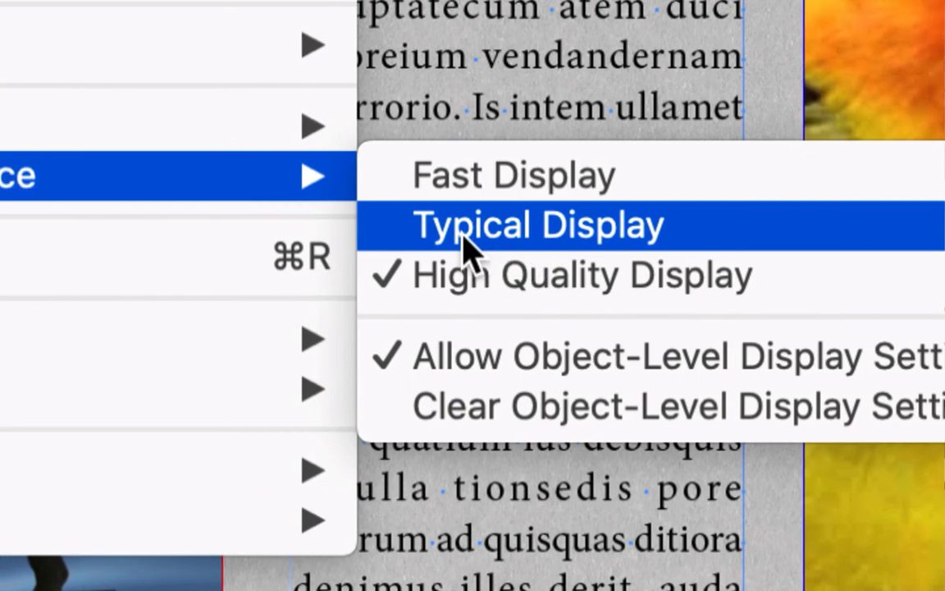
left_click(474, 246)
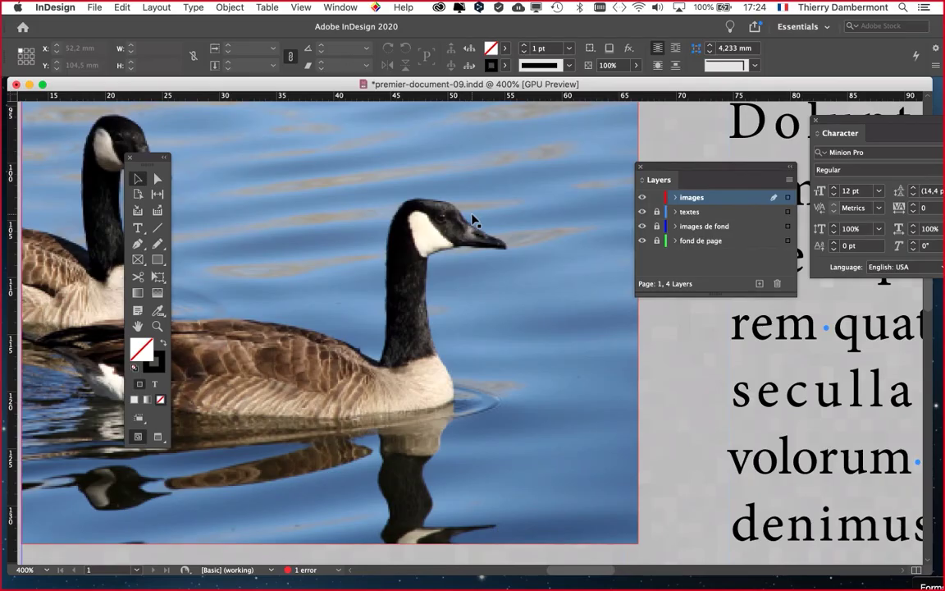
scroll(475, 218, "up", 5)
scroll(472, 219, "up", 1)
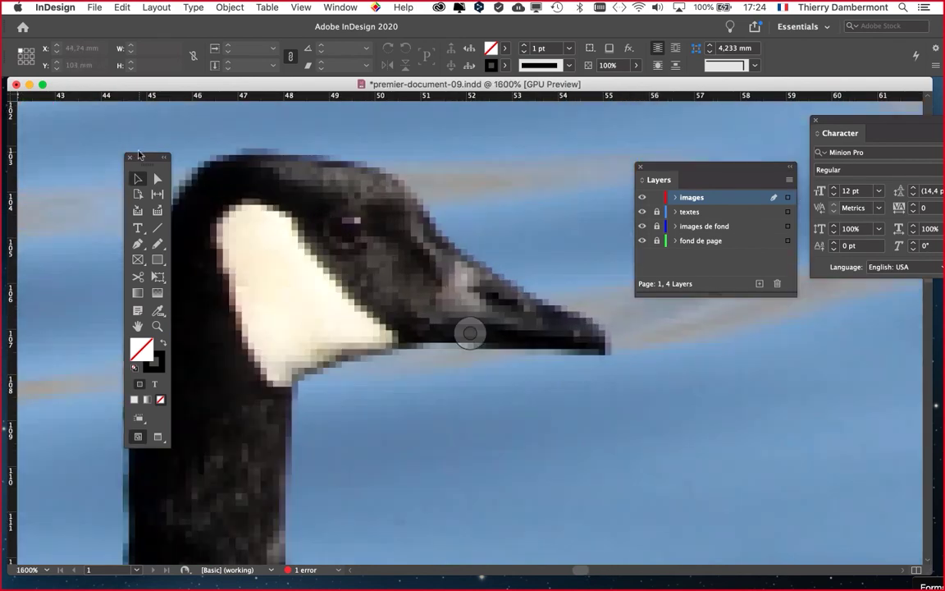
Switch display performance to High Quality Display so the geese photo renders sharply.
left_click(297, 8)
mouse_move(345, 223)
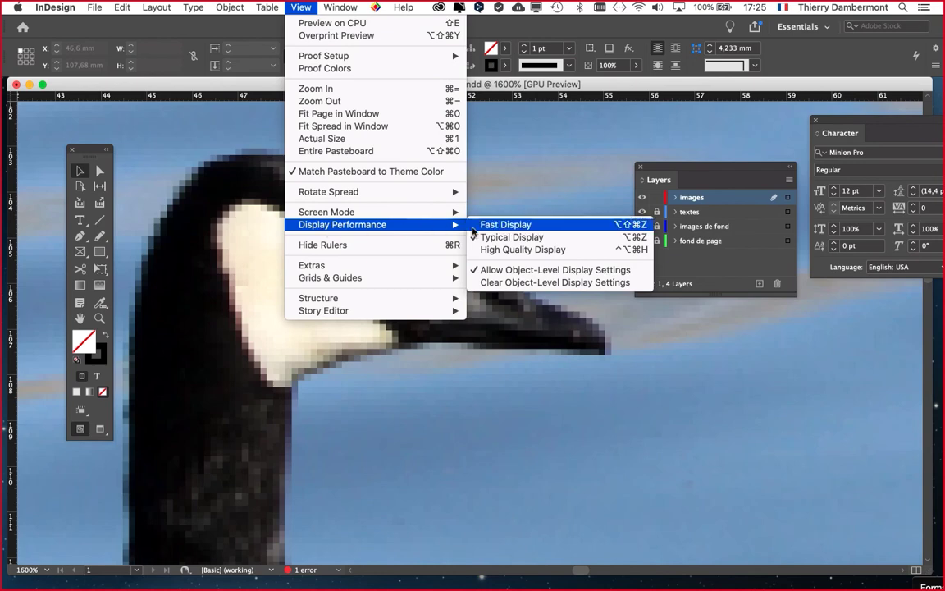
left_click(527, 250)
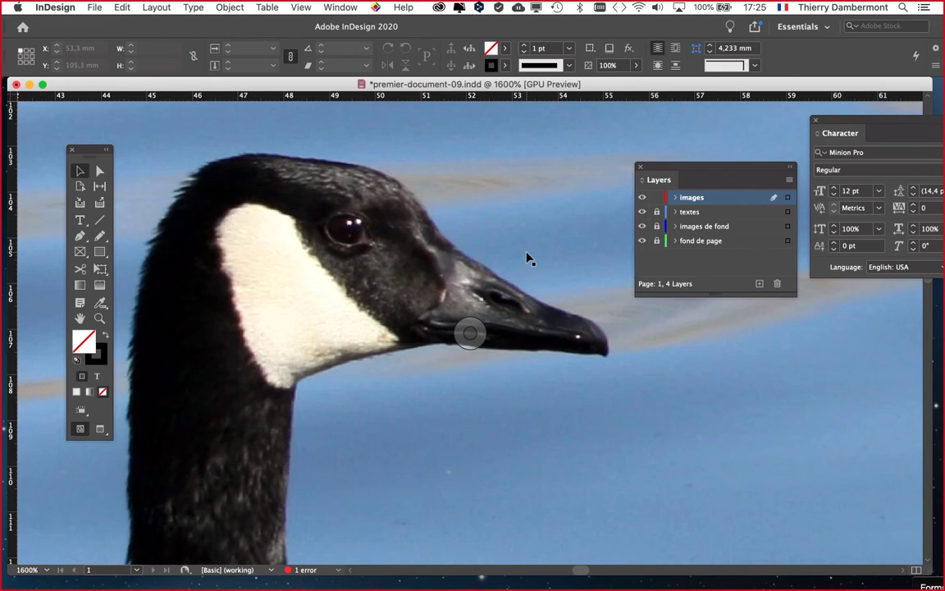
scroll(527, 259, "down", 5)
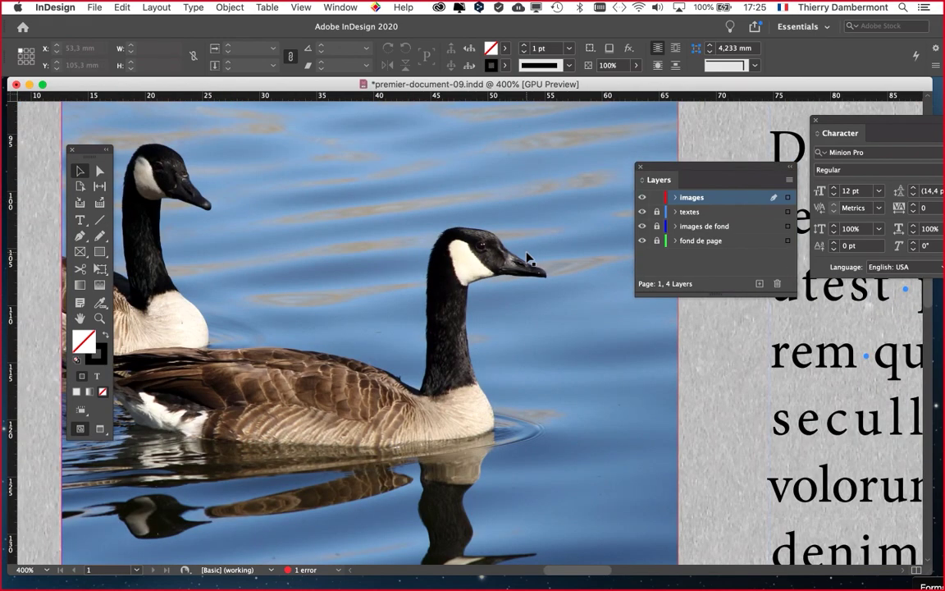
scroll(527, 258, "down", 3)
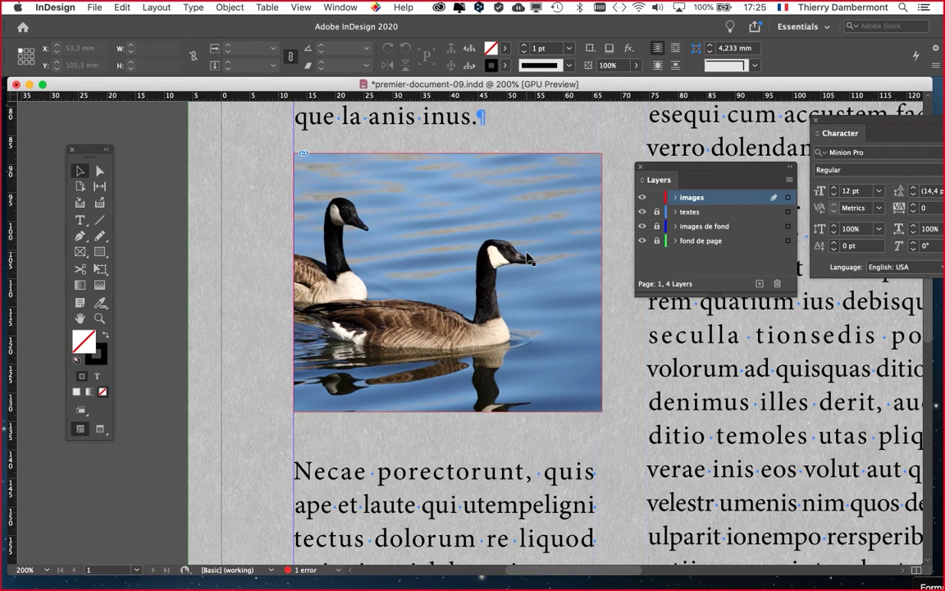
Move the Tools panel further left and the Layers panel down below the Character panel.
scroll(528, 259, "down", 3)
scroll(528, 258, "right", 5)
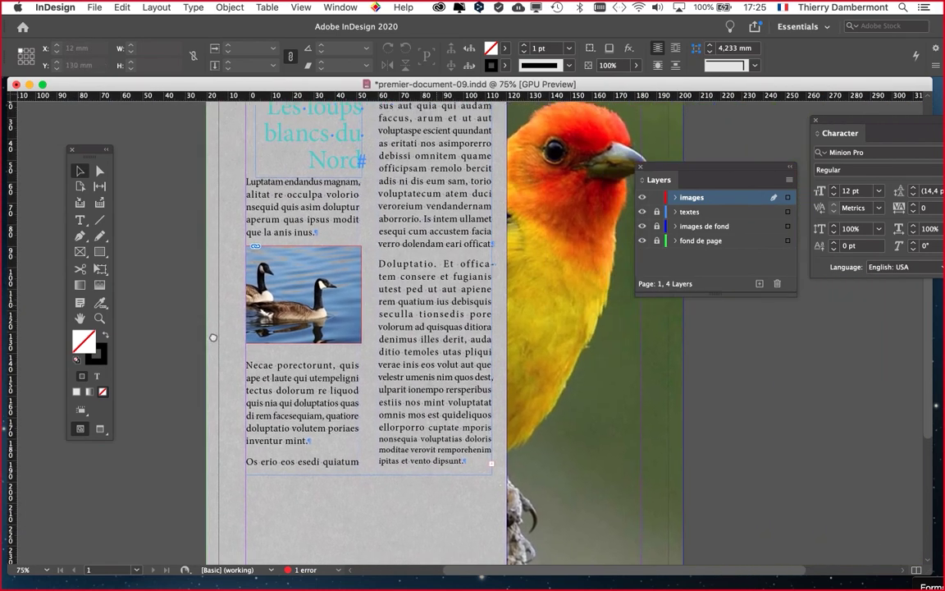
scroll(213, 337, "right", 2)
scroll(327, 277, "down", 2)
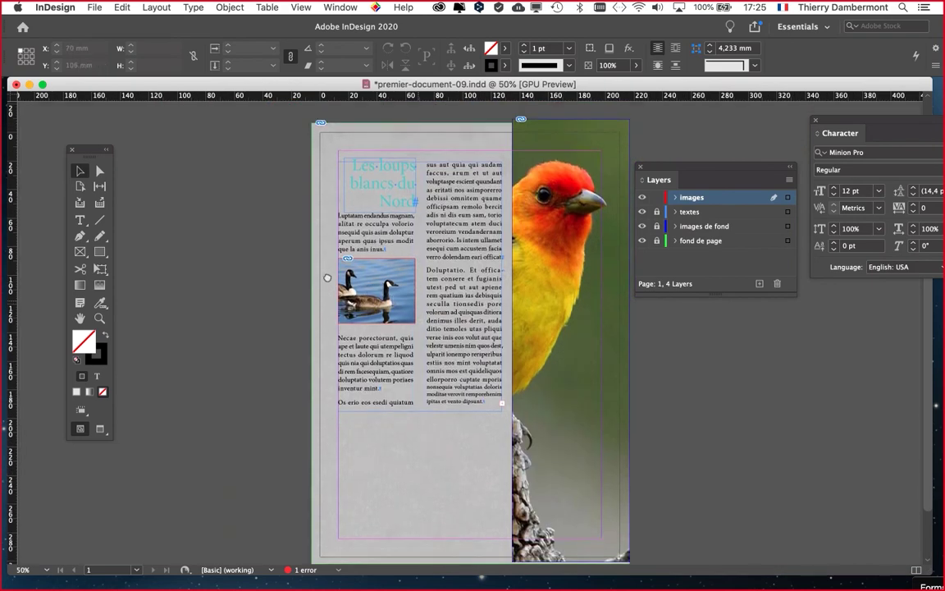
scroll(327, 278, "down", 1)
left_click_drag(99, 154, 221, 144)
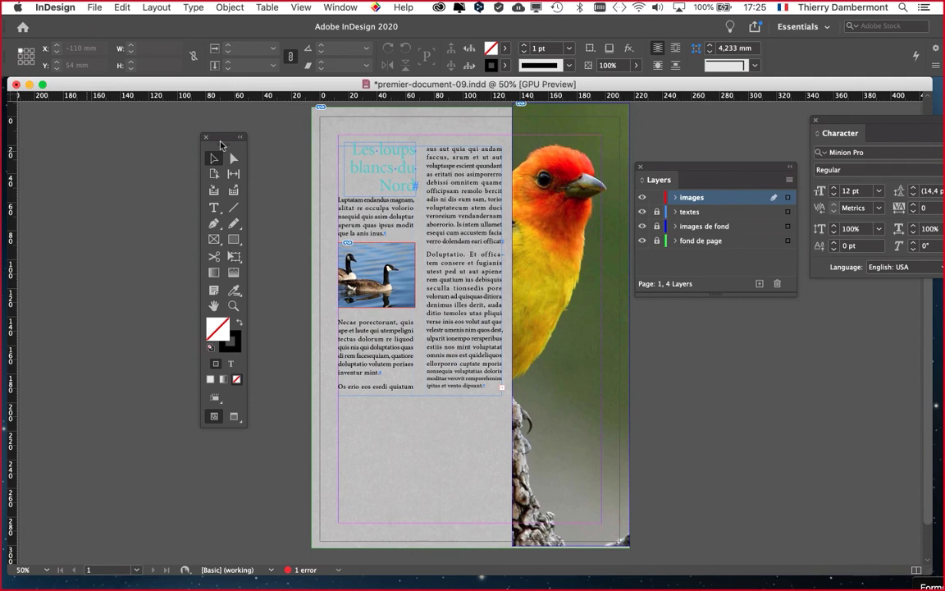
left_click_drag(224, 141, 144, 133)
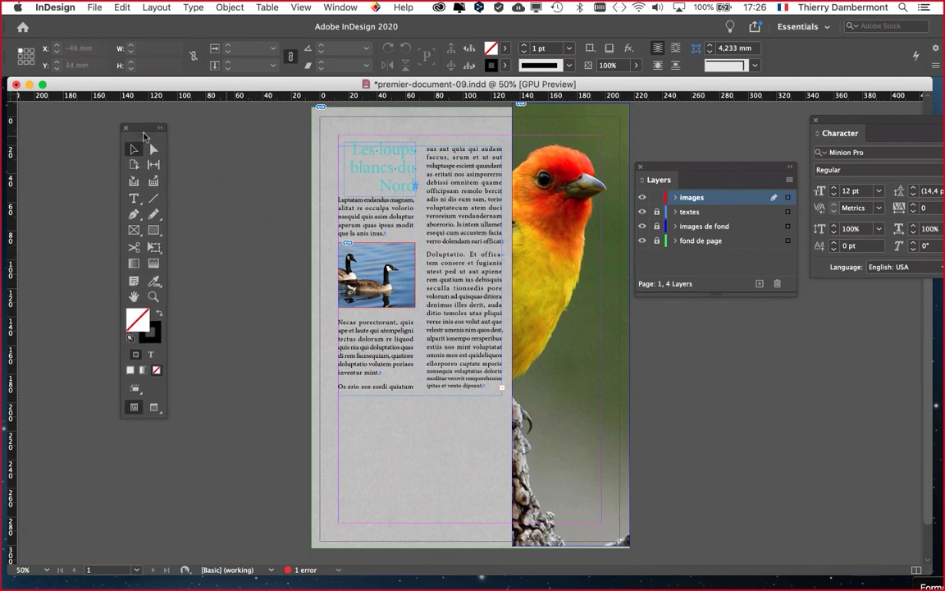
left_click_drag(673, 171, 765, 329)
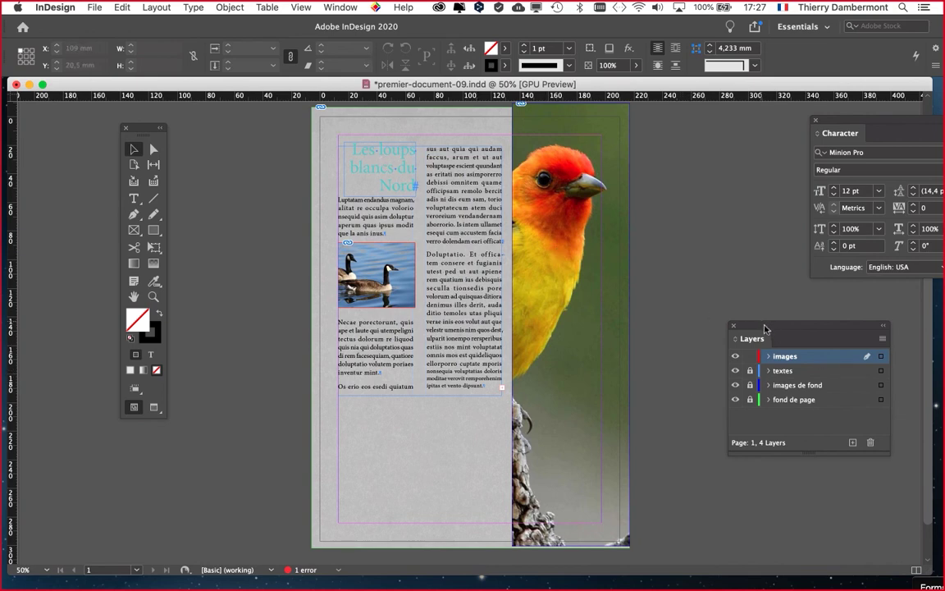
Move the floating Layers panel up and close it, then open the Window menu.
left_click_drag(763, 328, 464, 140)
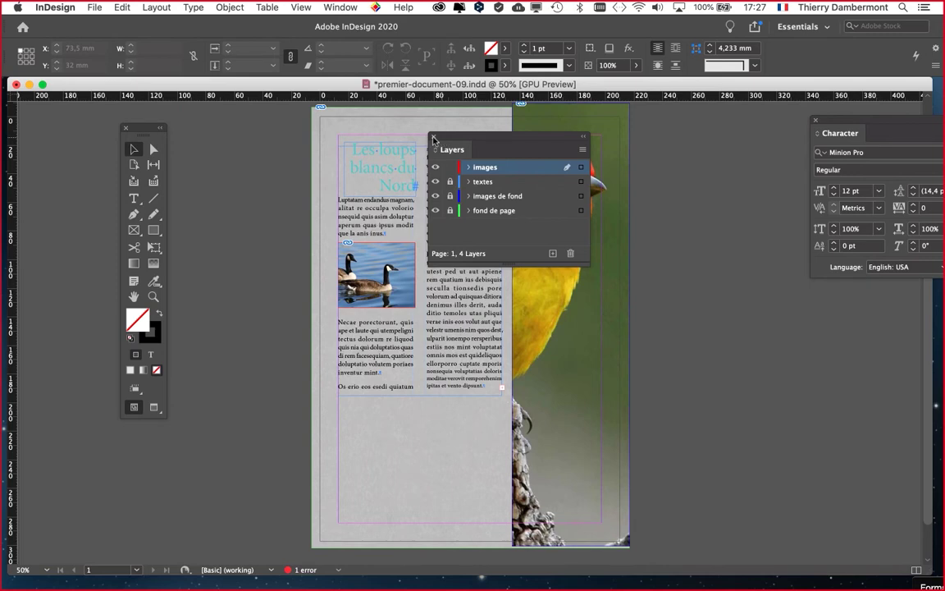
left_click(414, 132)
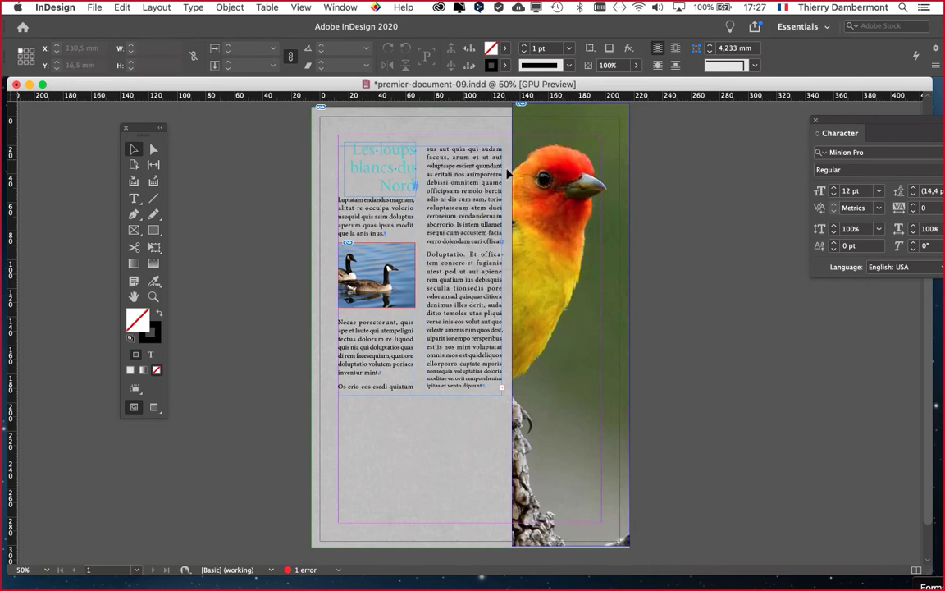
left_click(343, 7)
Open the Swatches panel from Window > Color and place it beside the bird image.
mouse_move(368, 130)
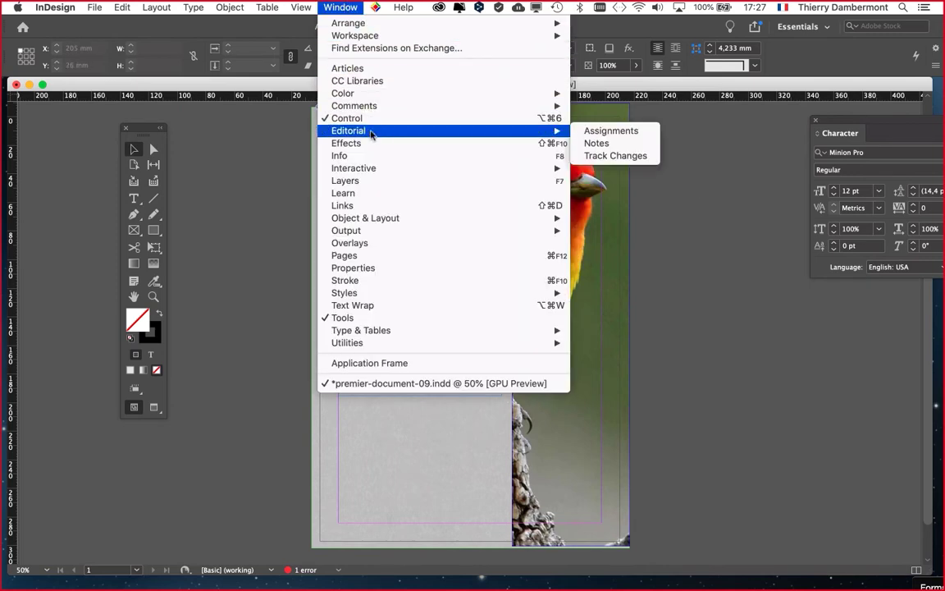
mouse_move(372, 169)
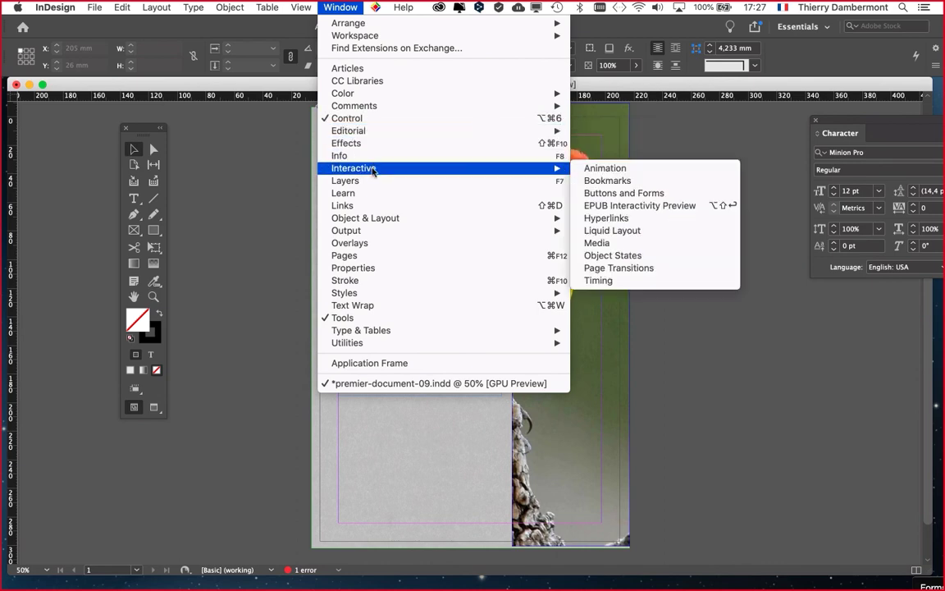
mouse_move(363, 96)
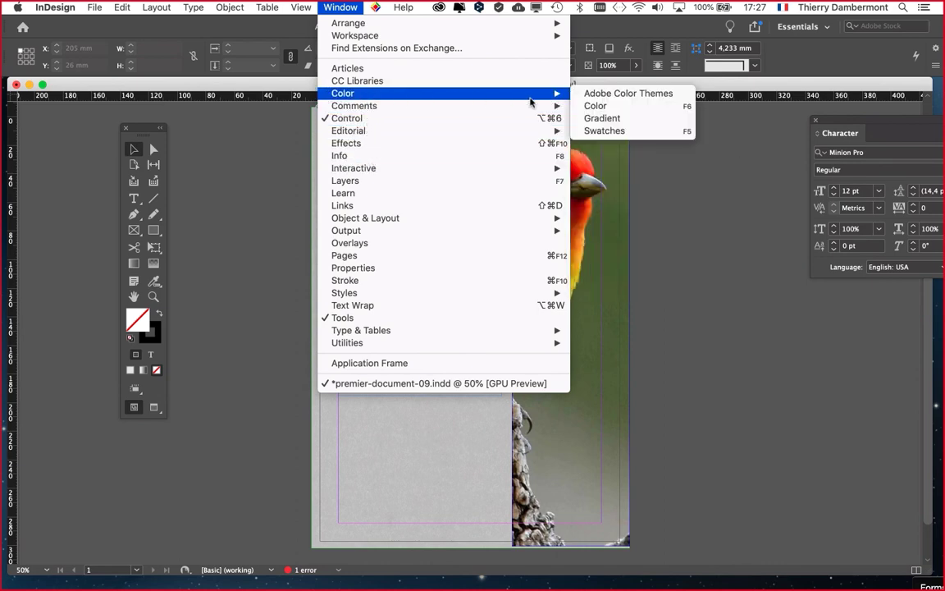
left_click(626, 131)
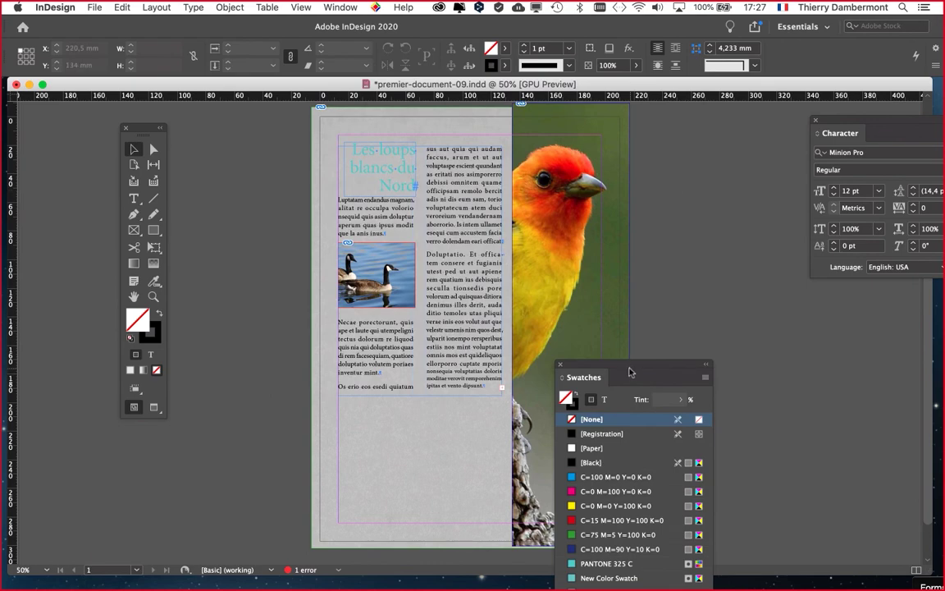
left_click_drag(627, 361, 635, 138)
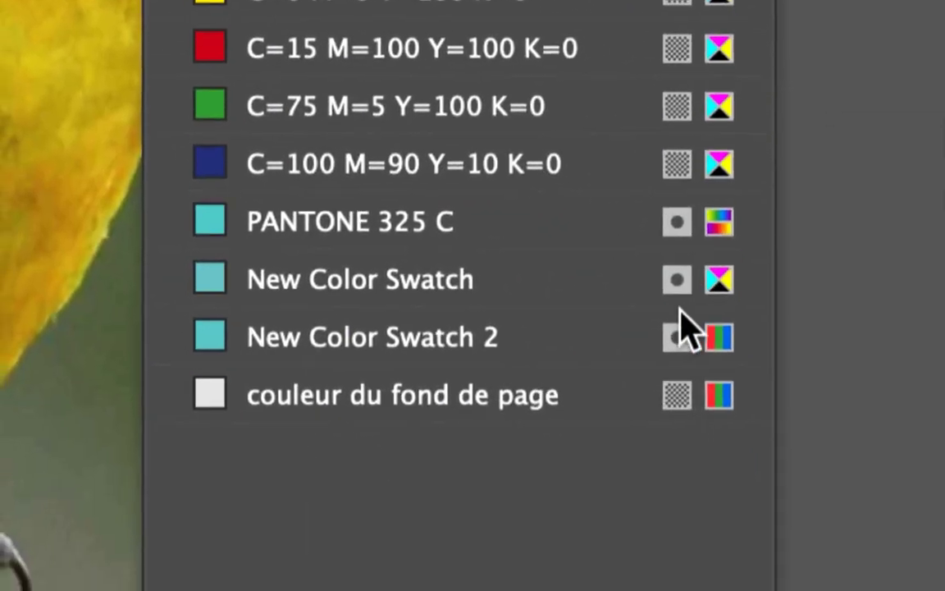
Delete all unused swatches, leaving PANTONE 325 C and 'couleur du fond de page' with the defaults.
mouse_move(689, 435)
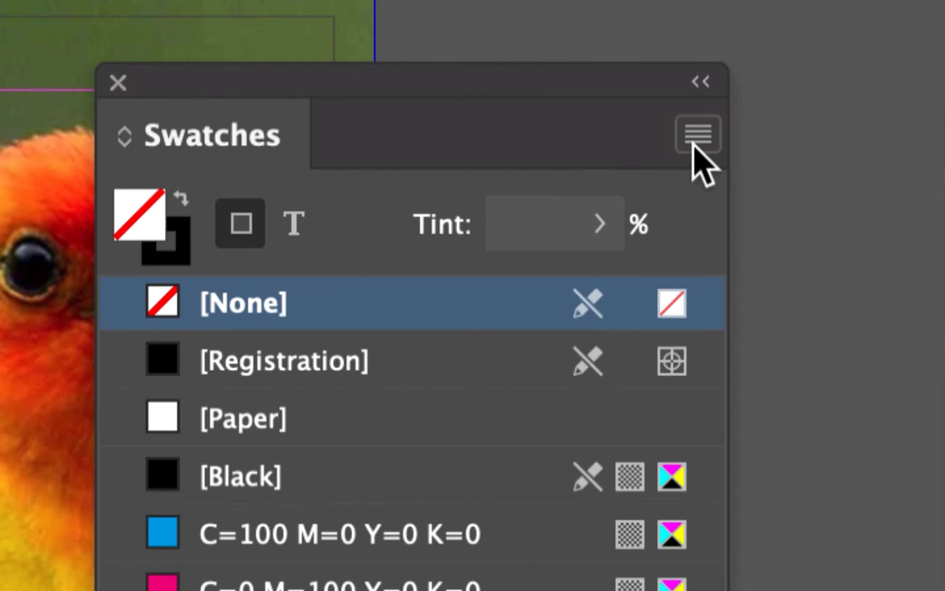
left_click(694, 144)
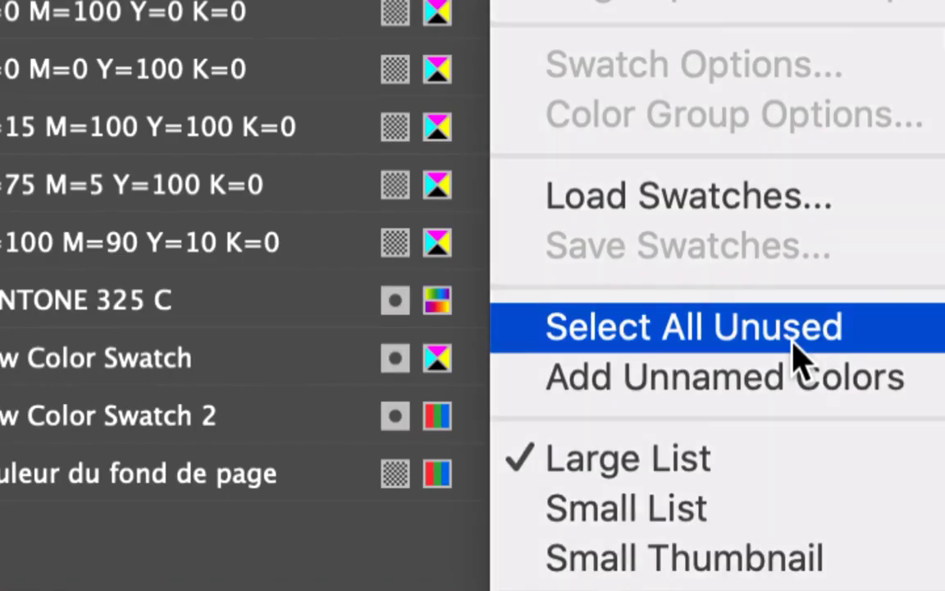
left_click(794, 345)
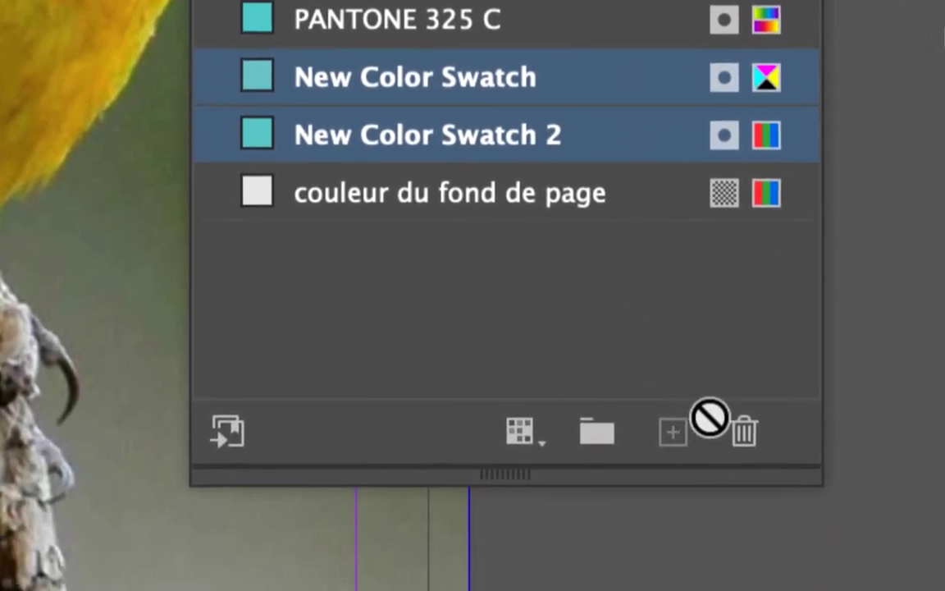
left_click(744, 430)
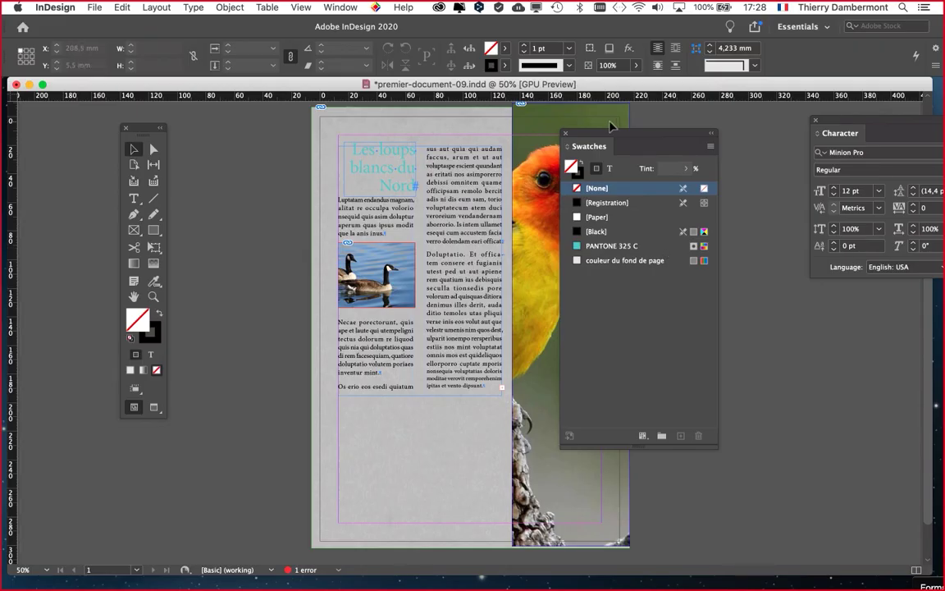
left_click_drag(552, 119, 644, 123)
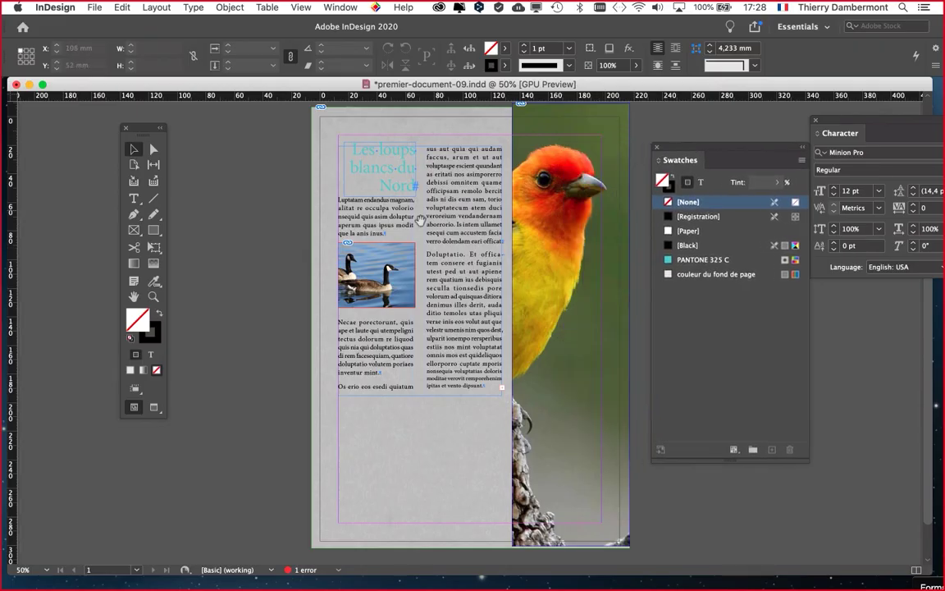
scroll(323, 255, "down", 1)
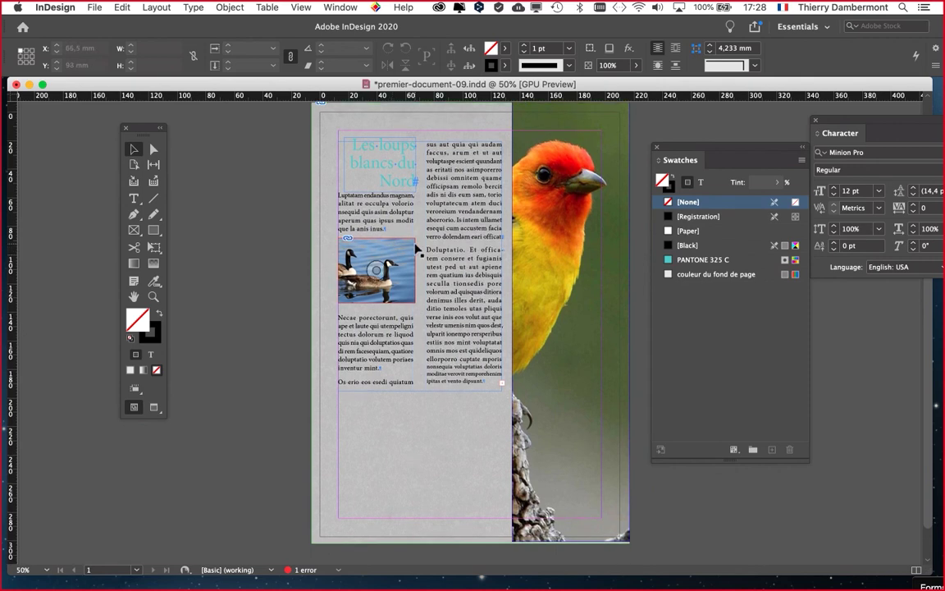
Save As premier-document-10.indd by replacing 09 with 10 in the file name.
left_click(94, 7)
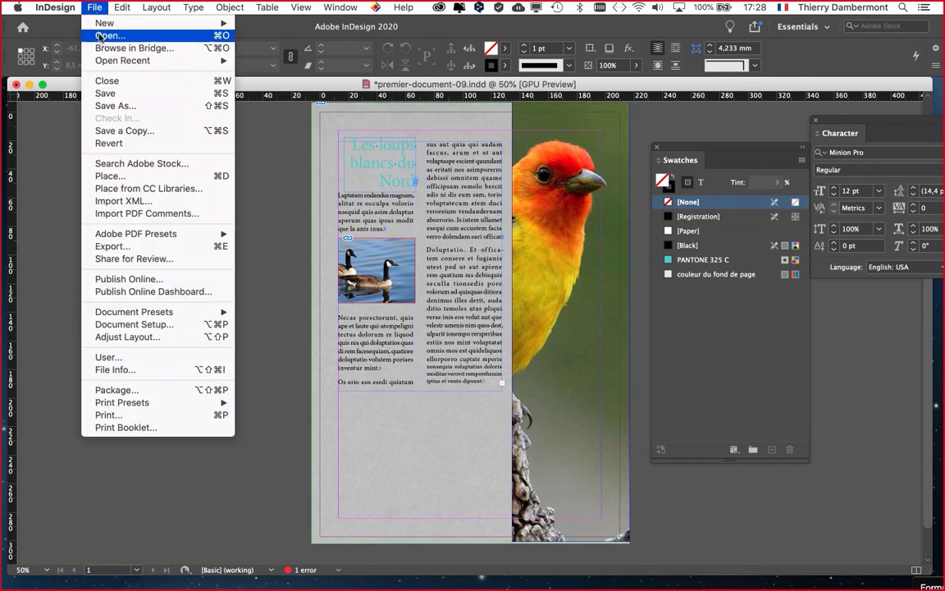
left_click(127, 106)
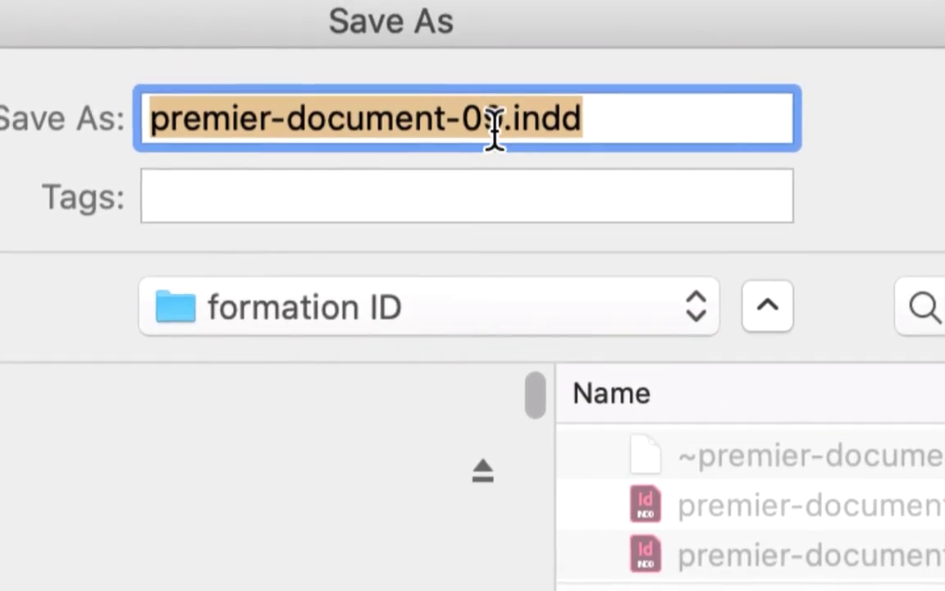
left_click(499, 126)
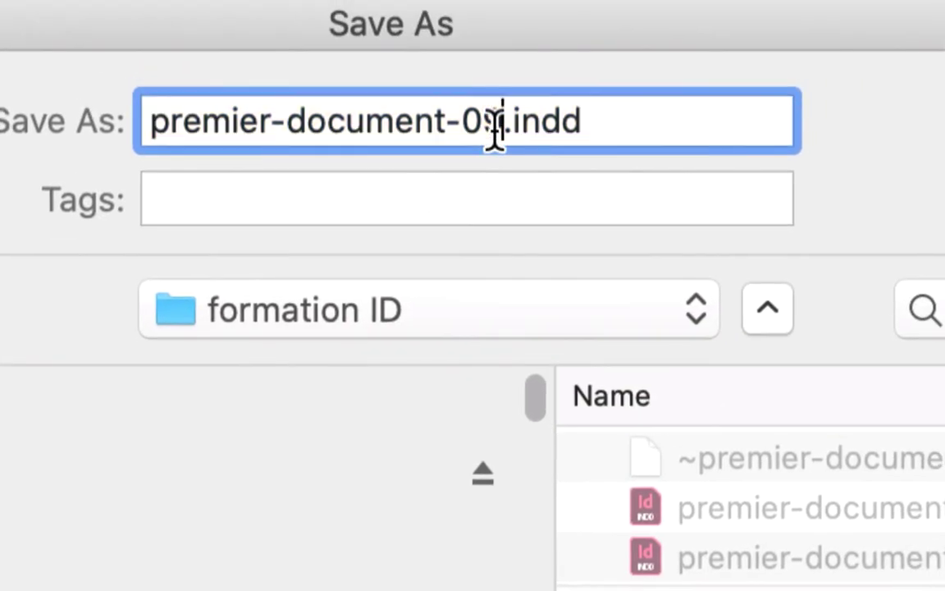
left_click_drag(494, 131, 467, 129)
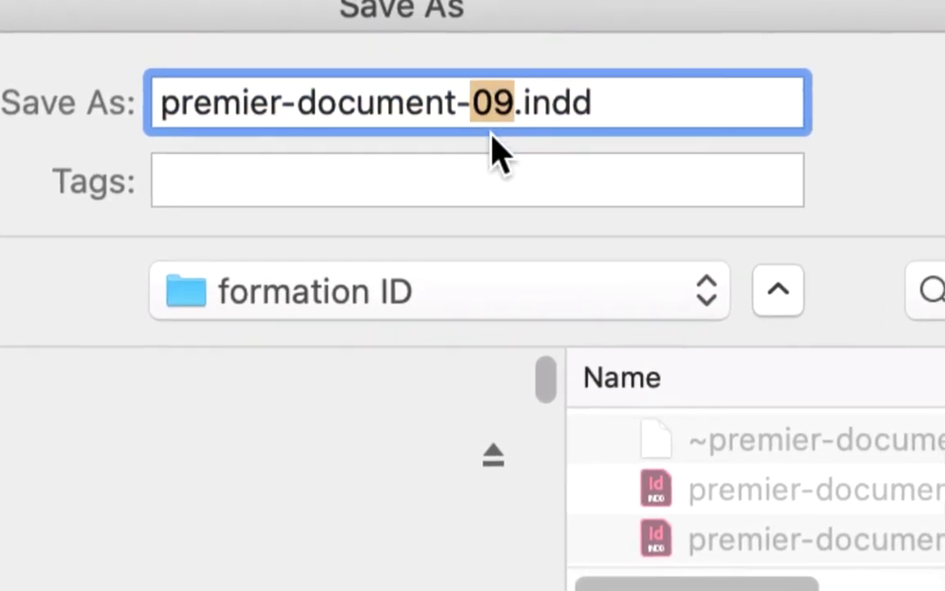
type("10")
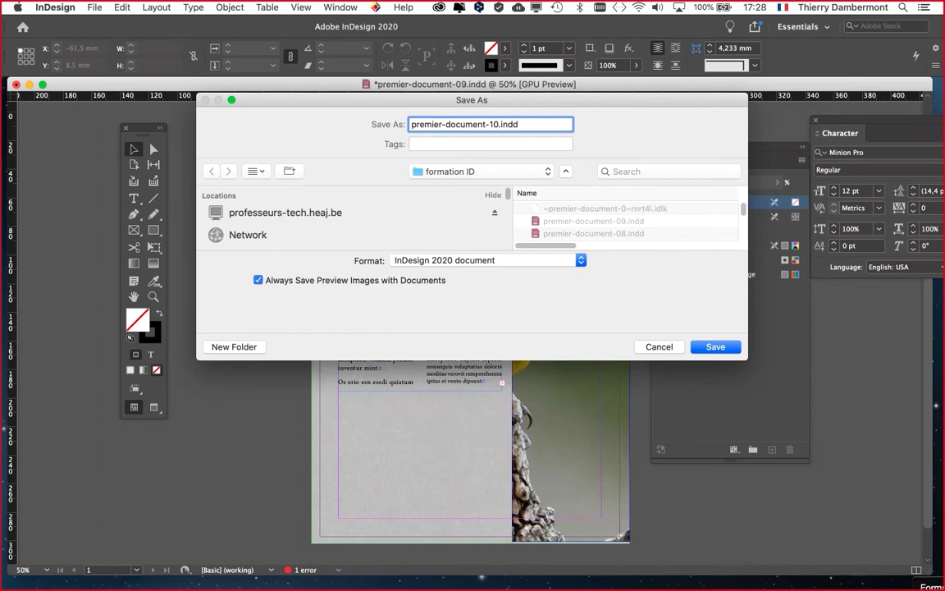
key("Return")
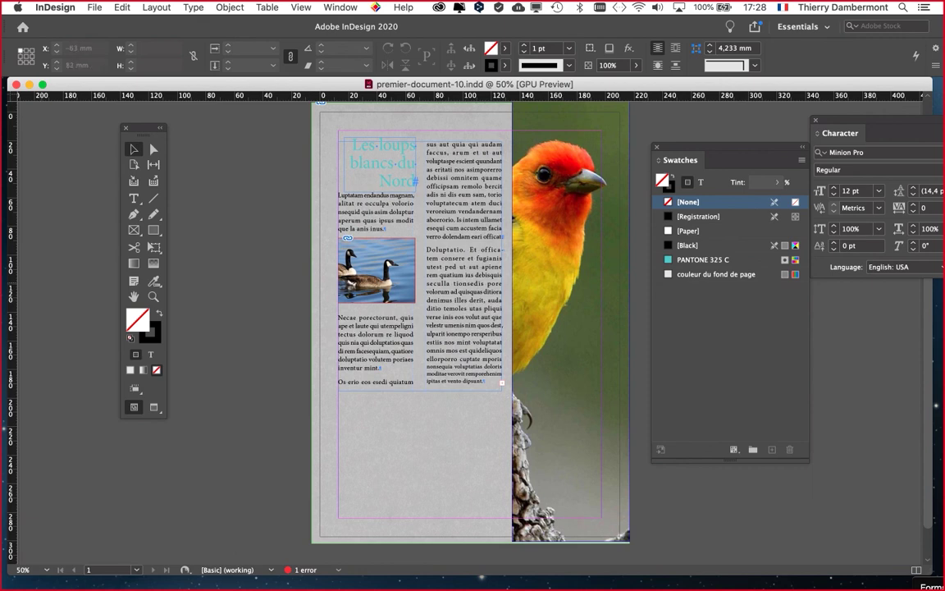
Switch to Firefox and search for 'offset printing' in a new tab.
mouse_move(2, 399)
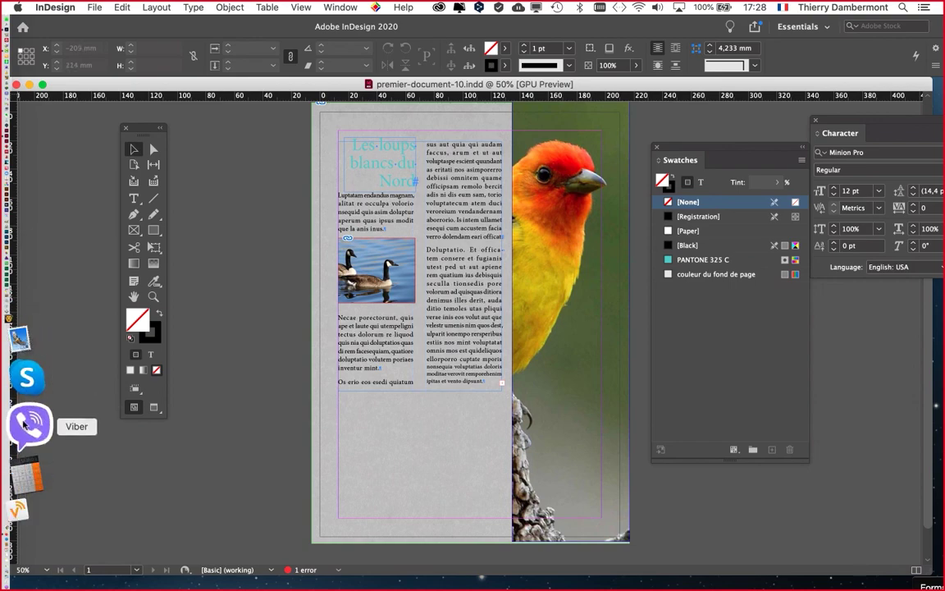
left_click(25, 440)
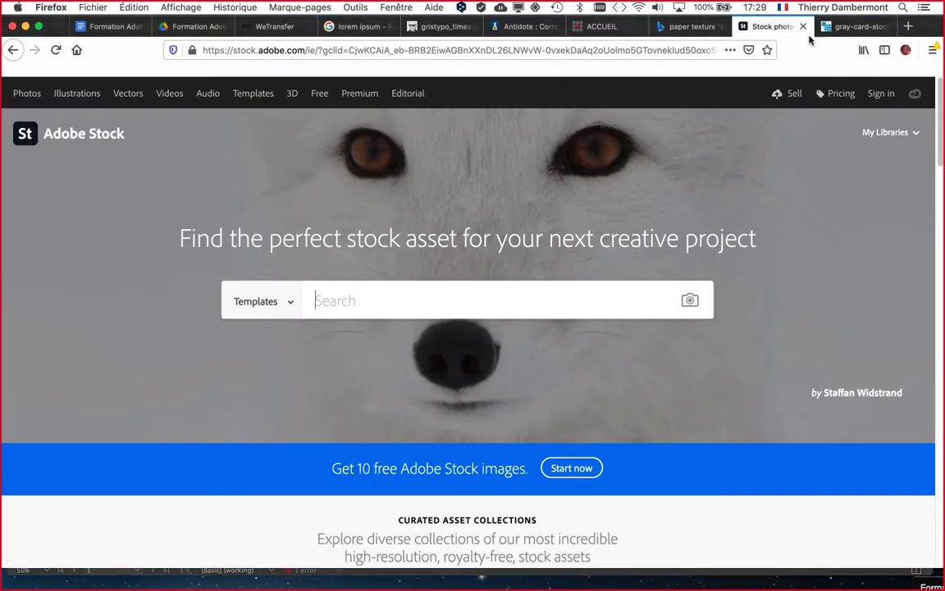
key("super+t")
left_click(292, 136)
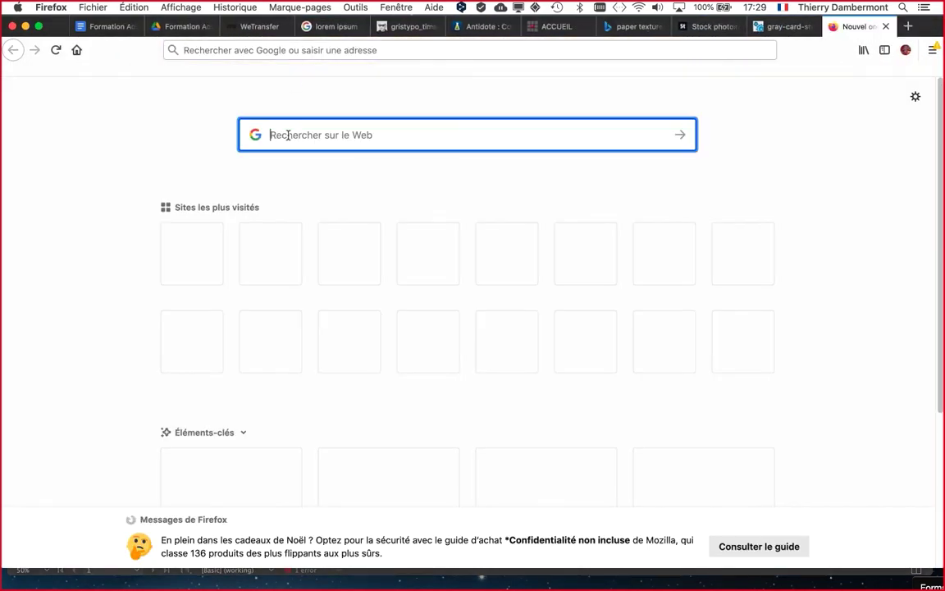
type("offset printing")
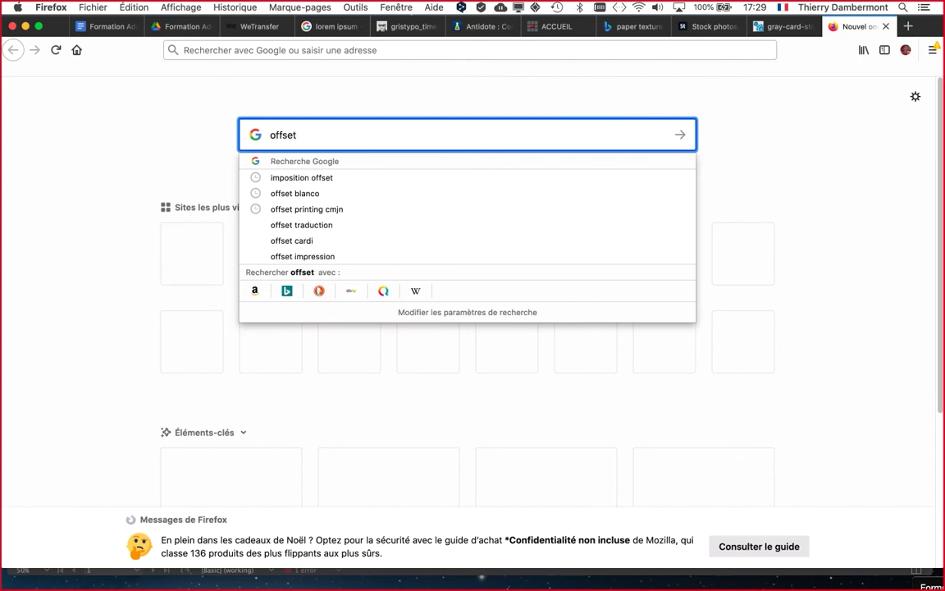
key("Return")
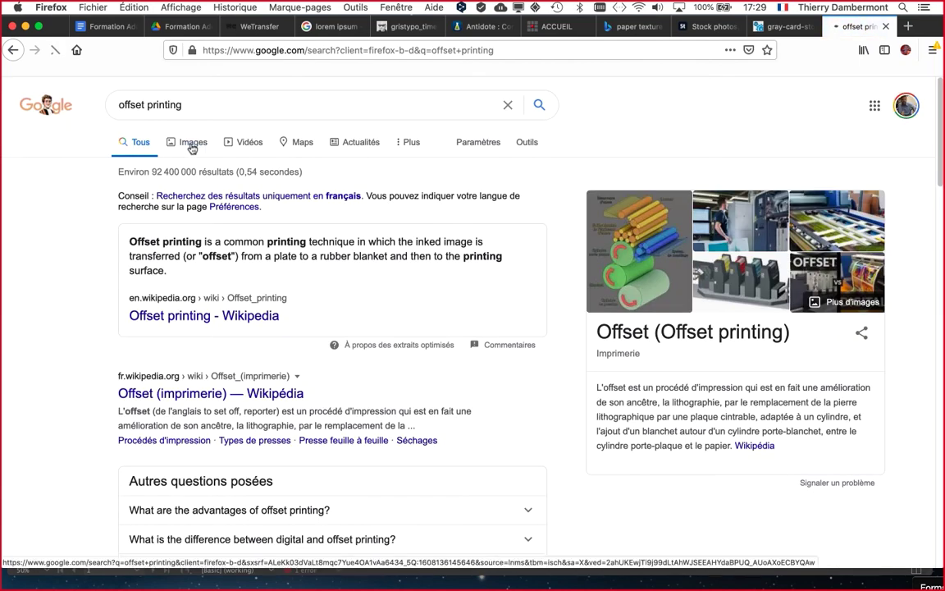
Open the first offset press image from the image results at full size.
left_click(192, 146)
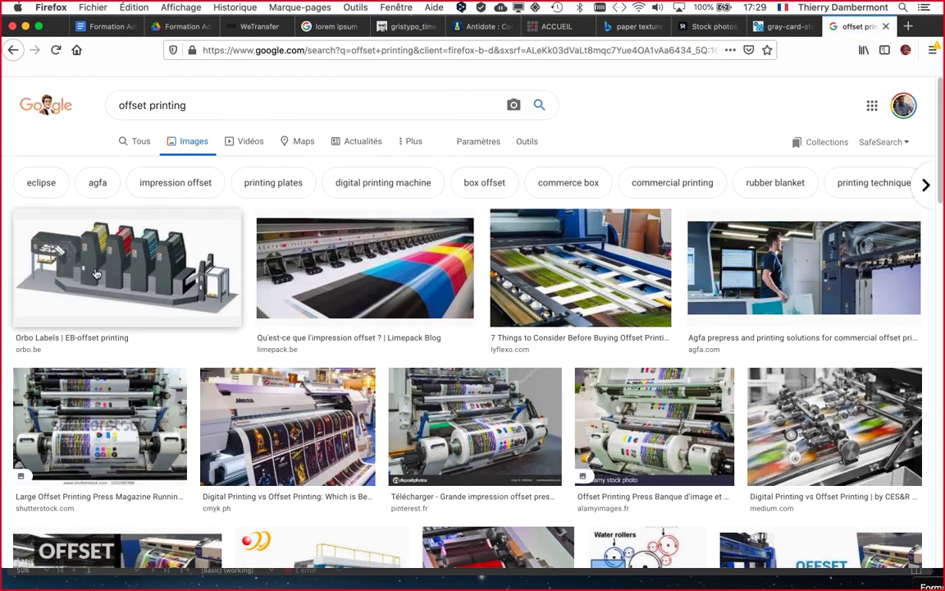
left_click(96, 273)
right_click(669, 218)
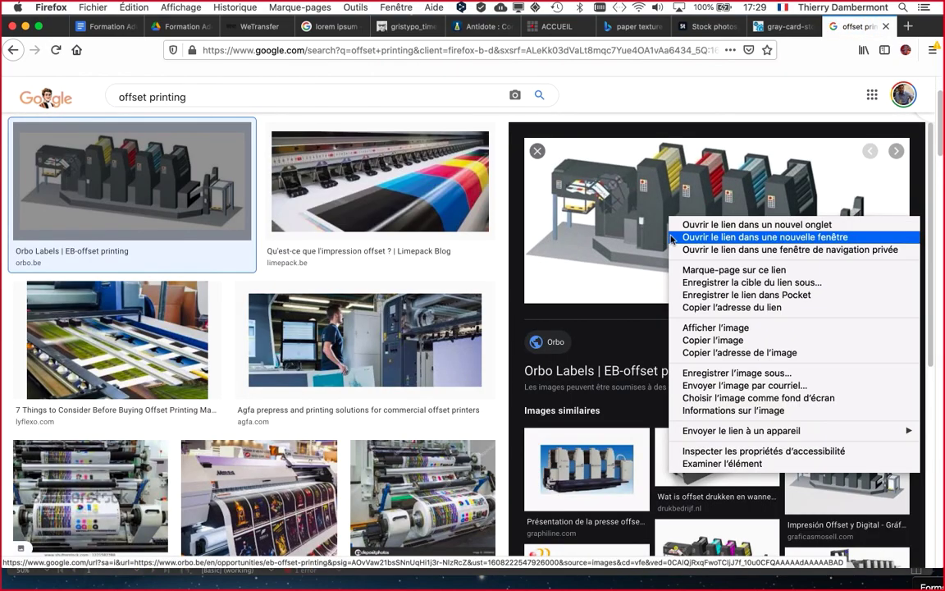
left_click(722, 327)
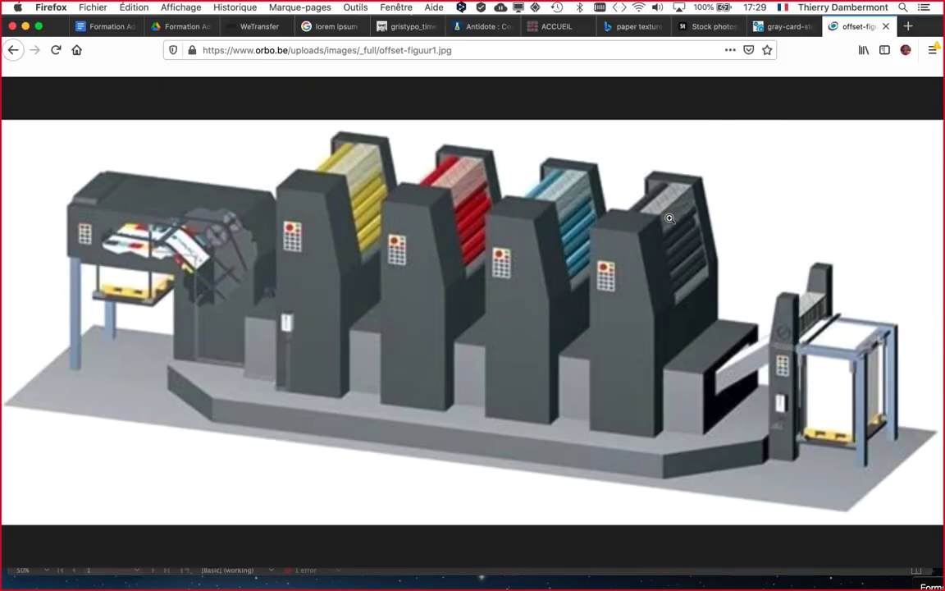
left_click(786, 26)
left_click(847, 30)
Open the Graphiline offset press image on its own, then minimize Firefox.
left_click(13, 50)
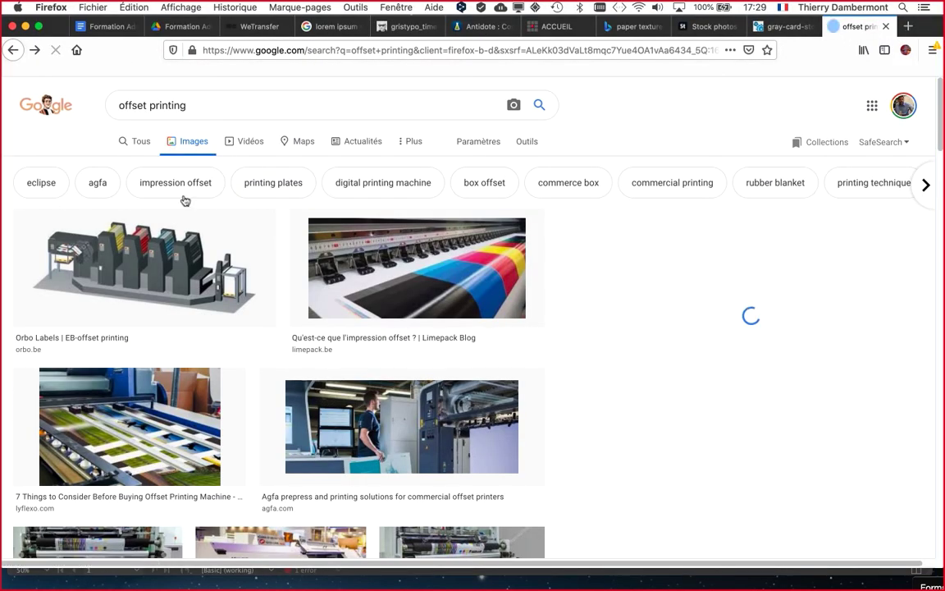
scroll(475, 306, "down", 2)
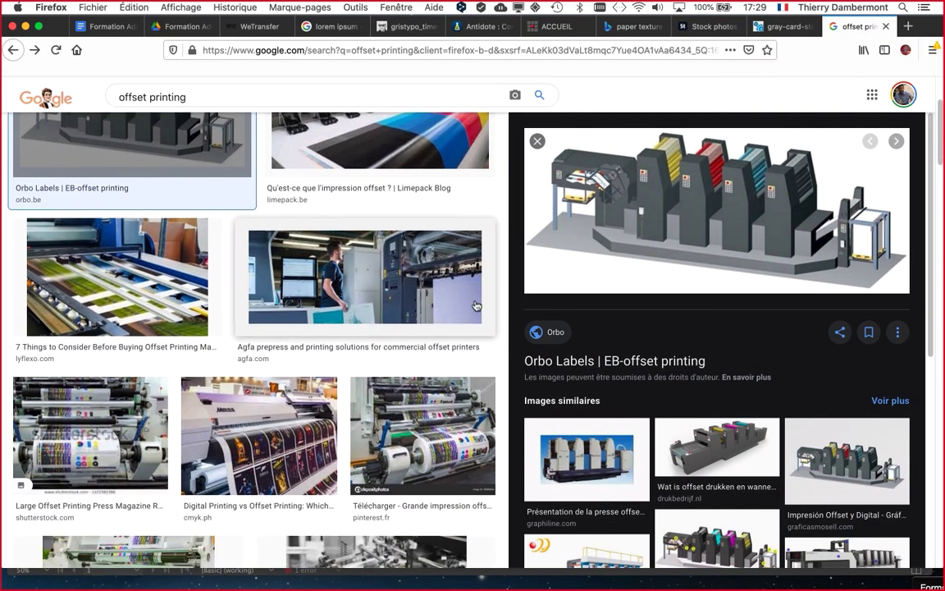
scroll(476, 306, "down", 5)
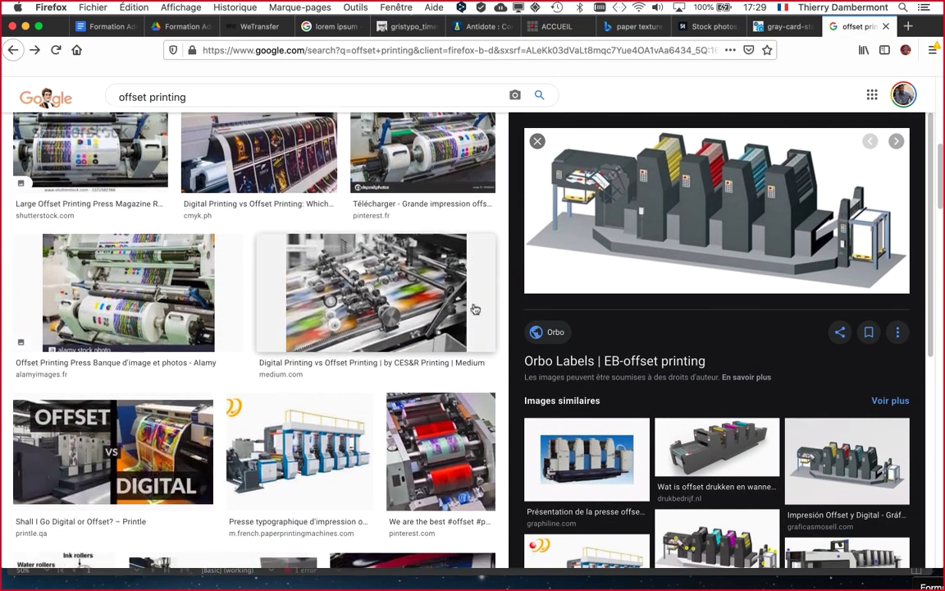
left_click(558, 448)
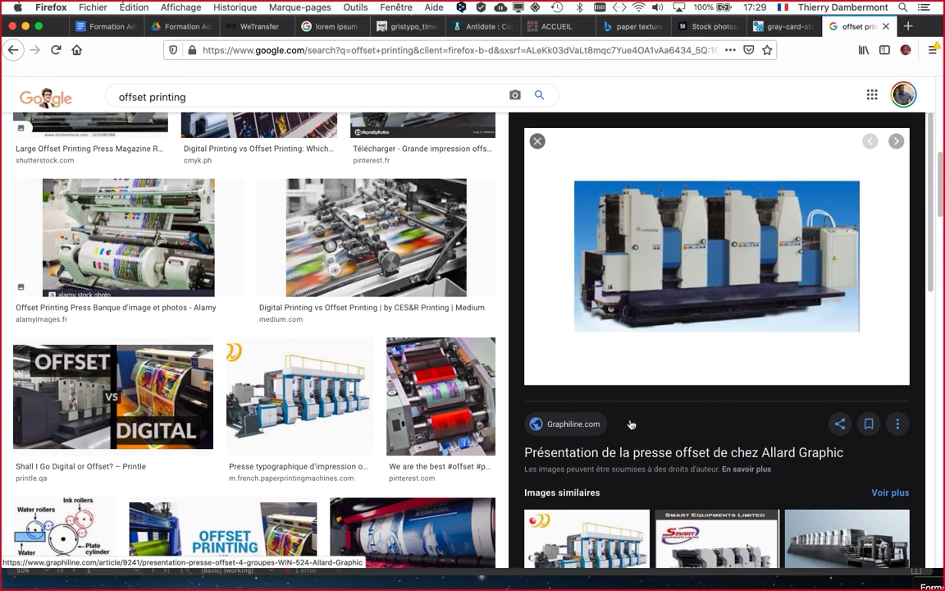
right_click(702, 272)
left_click(553, 376)
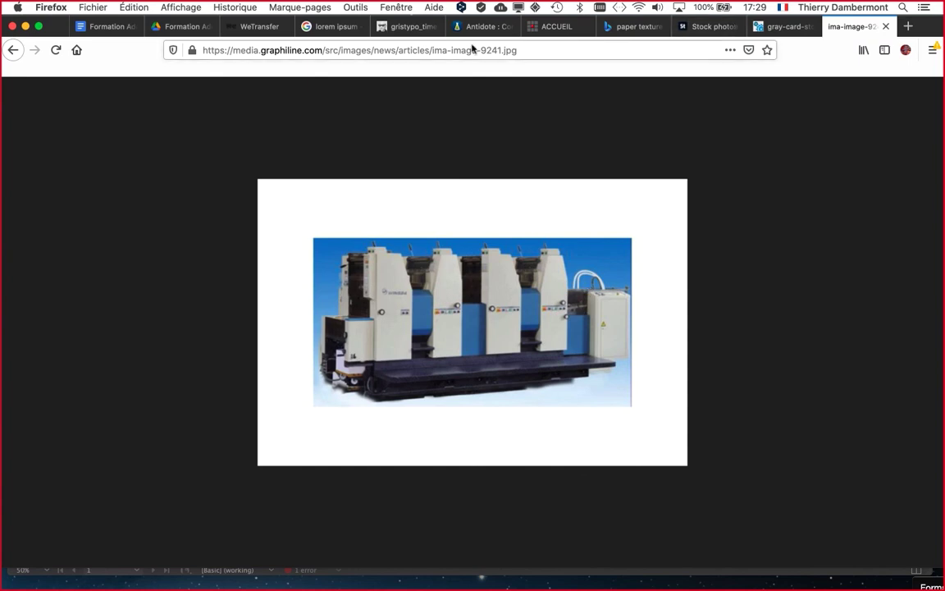
left_click(25, 26)
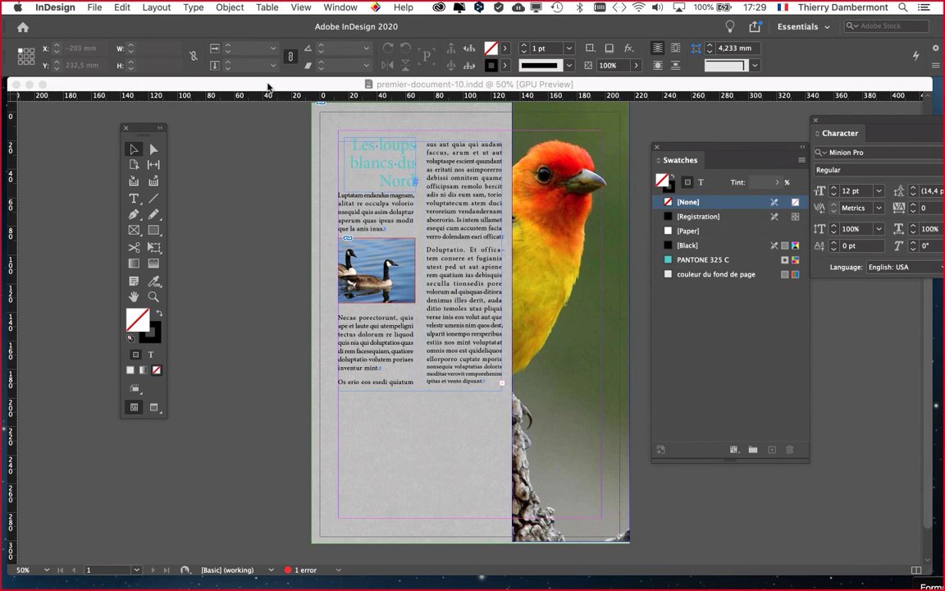
Start a File > Export of the document as Adobe PDF (Print).
left_click(93, 7)
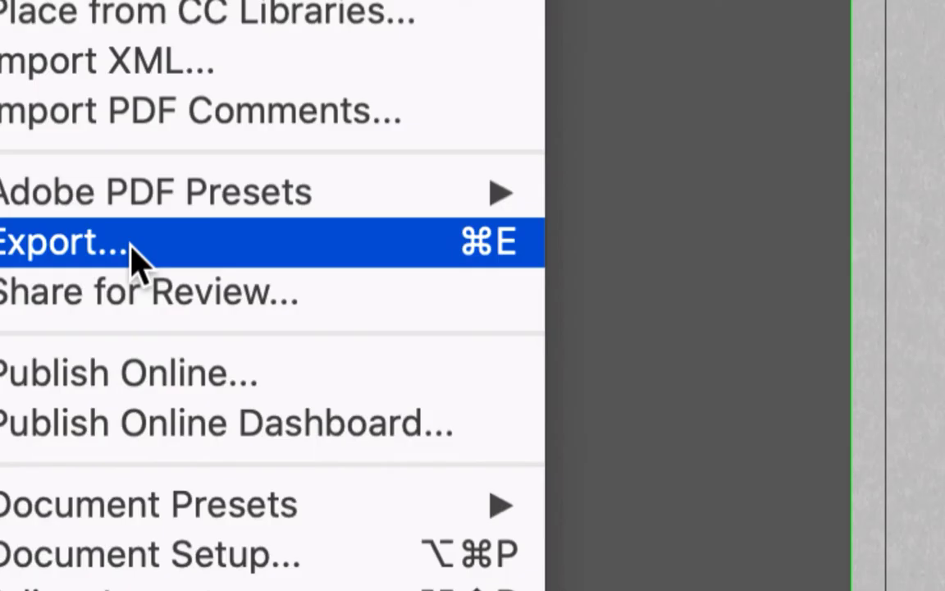
left_click(136, 246)
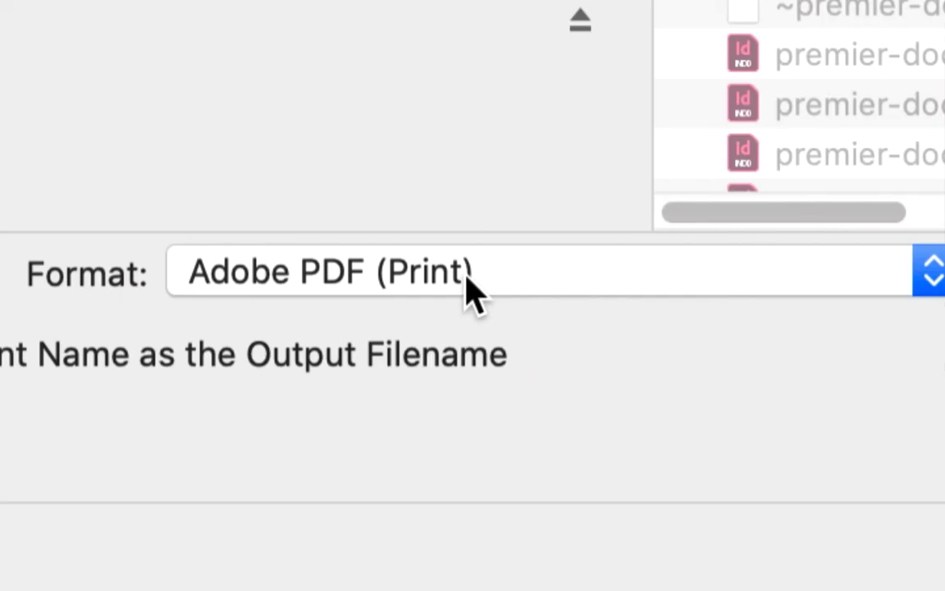
left_click(474, 289)
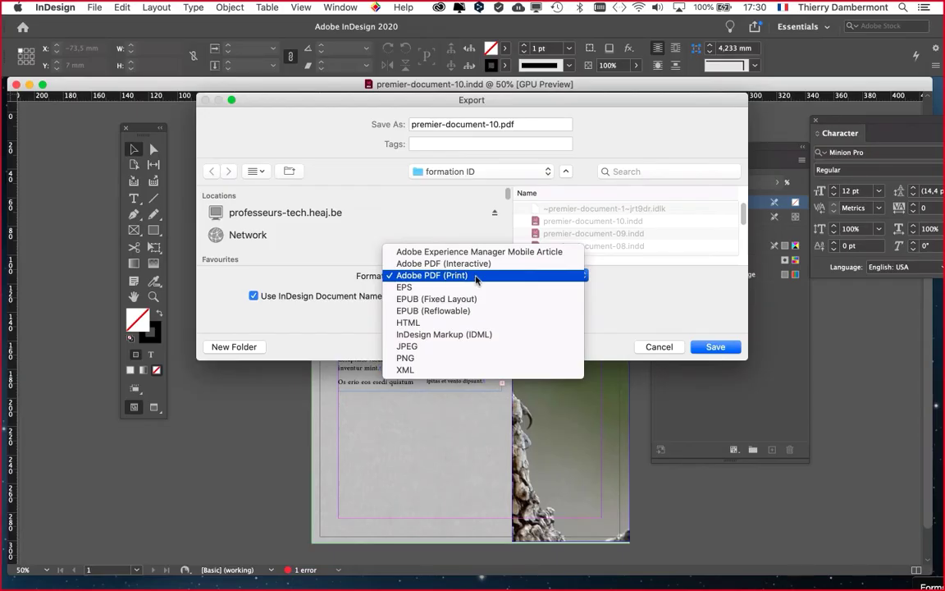
left_click(476, 280)
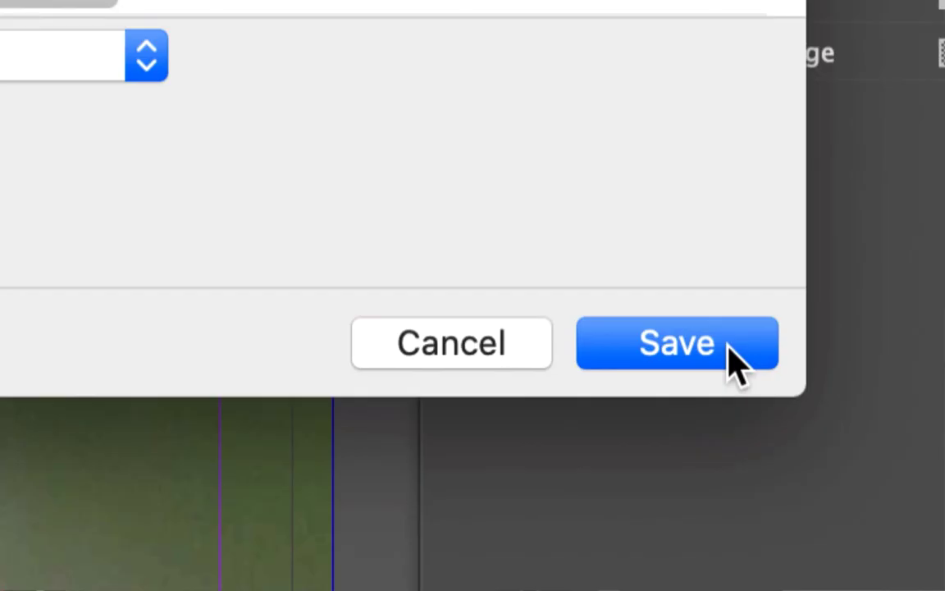
left_click(733, 361)
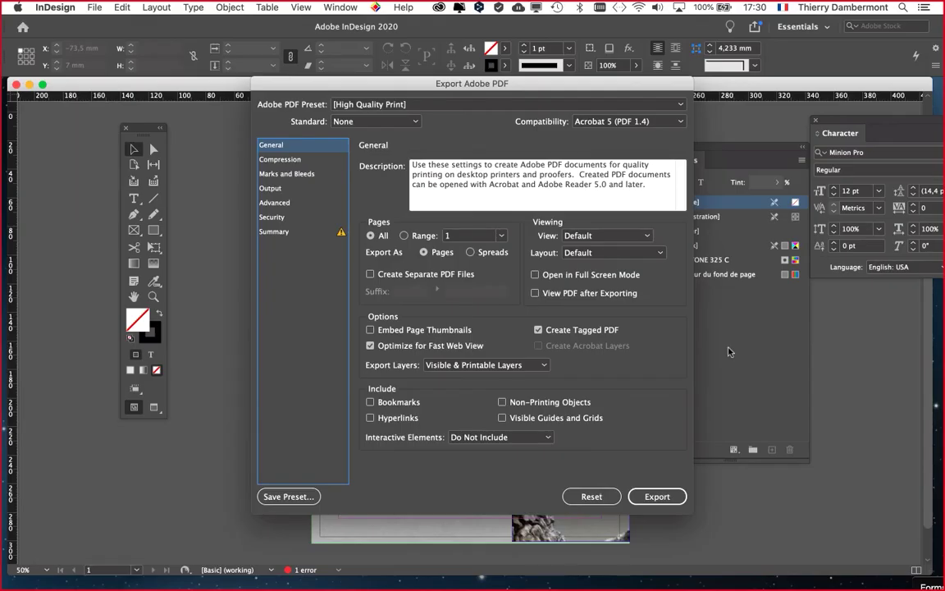
left_click_drag(371, 93, 332, 72)
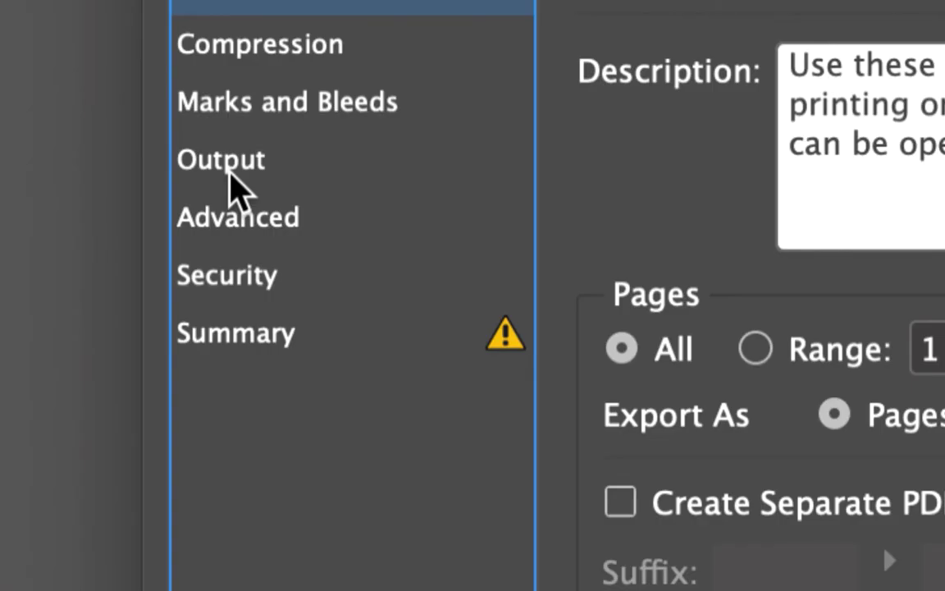
Under Output, set Color Conversion to Convert to Destination with Coated FOGRA39.
left_click(232, 182)
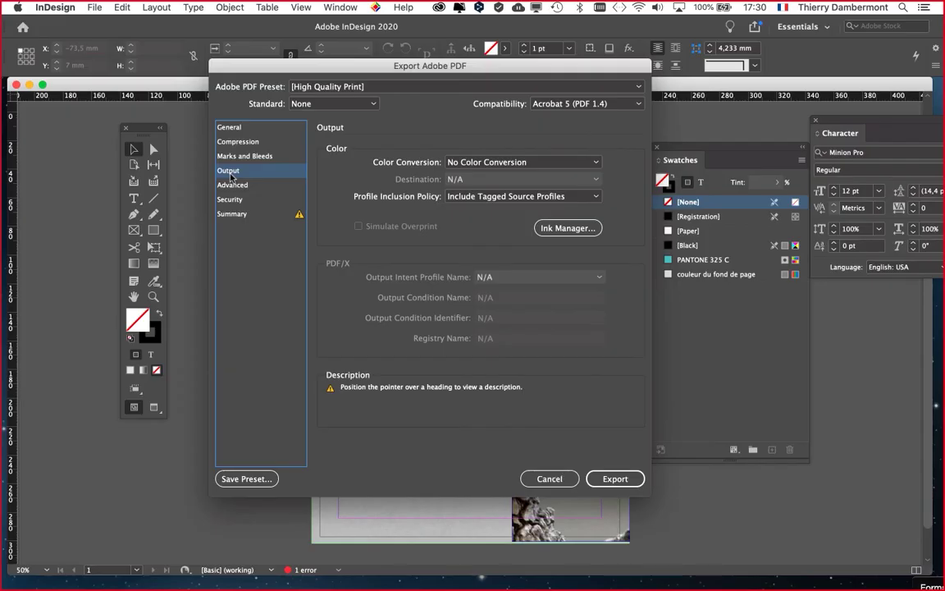
left_click_drag(240, 72, 242, 47)
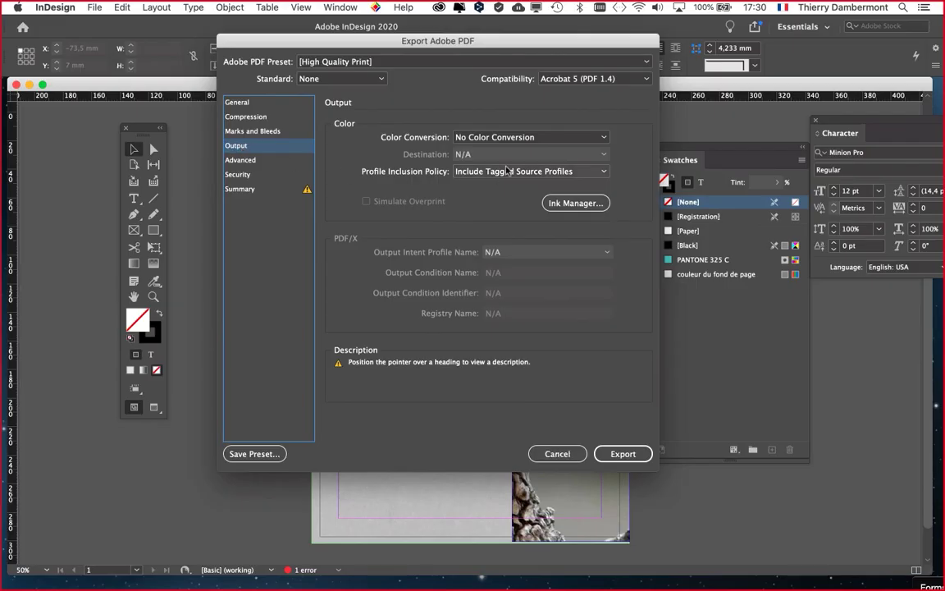
mouse_move(502, 142)
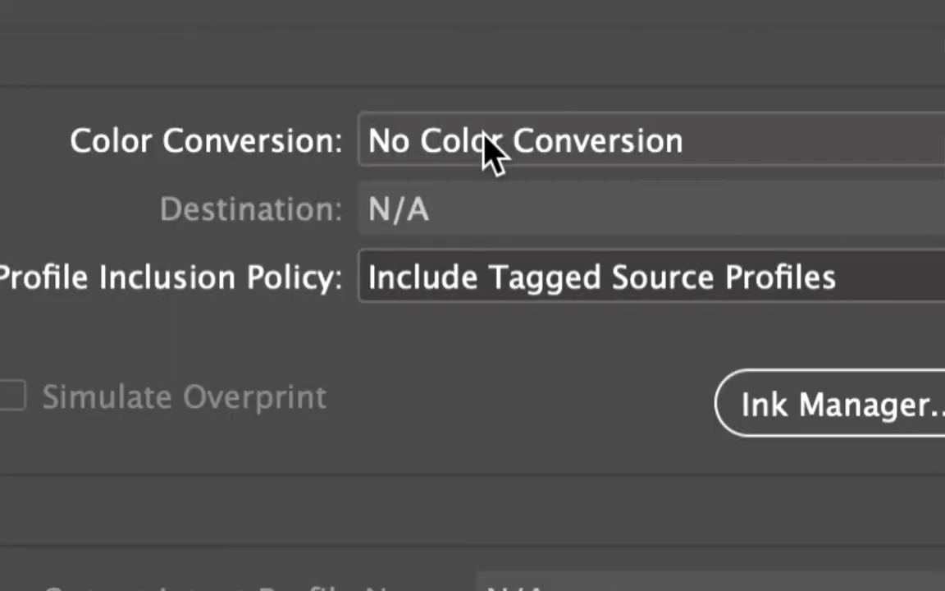
left_click(501, 141)
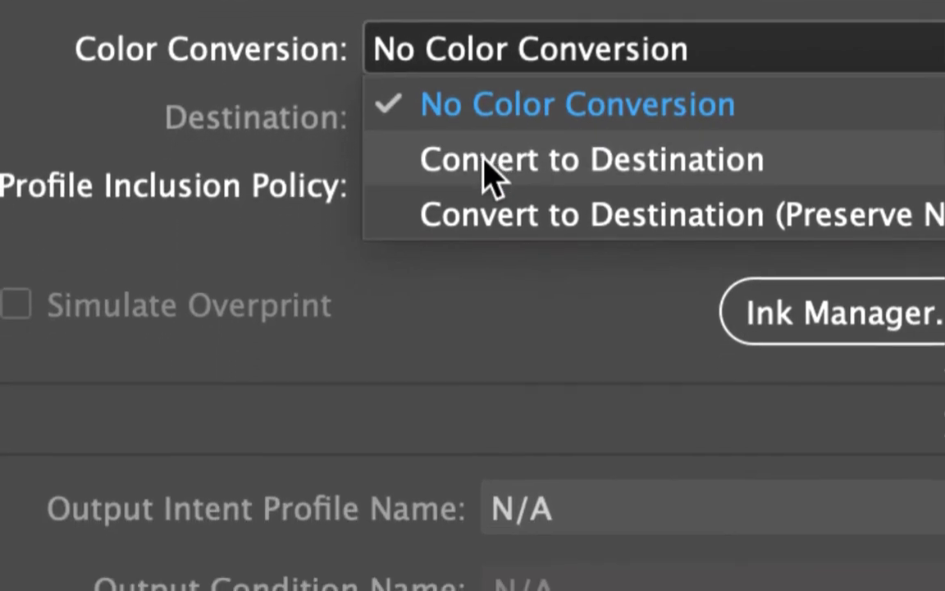
left_click(482, 252)
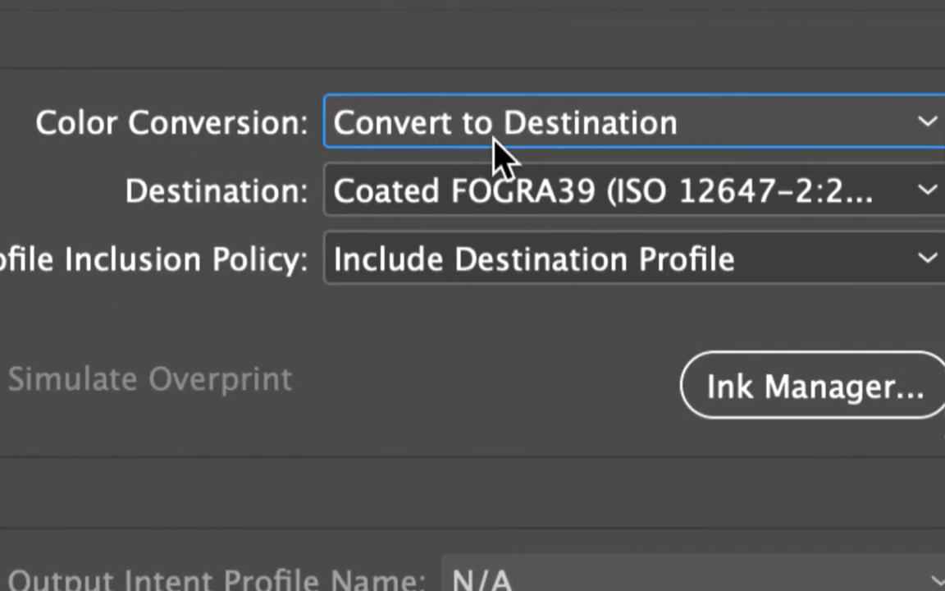
left_click(525, 91)
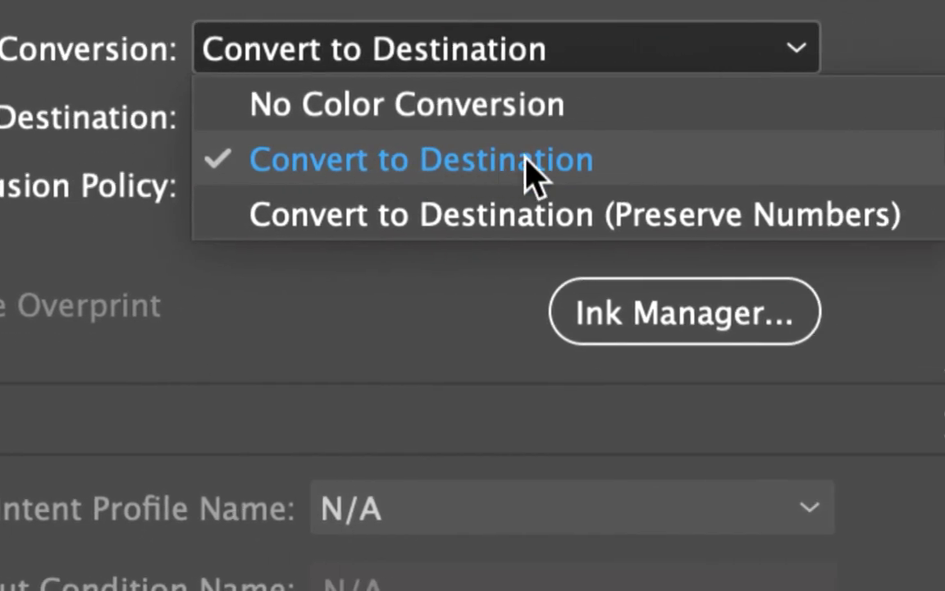
left_click(525, 164)
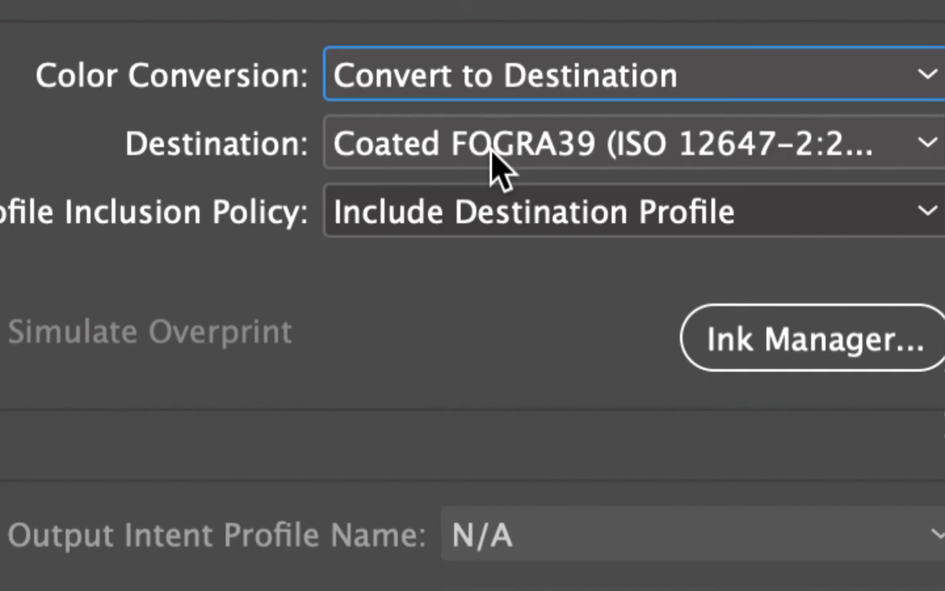
left_click(491, 152)
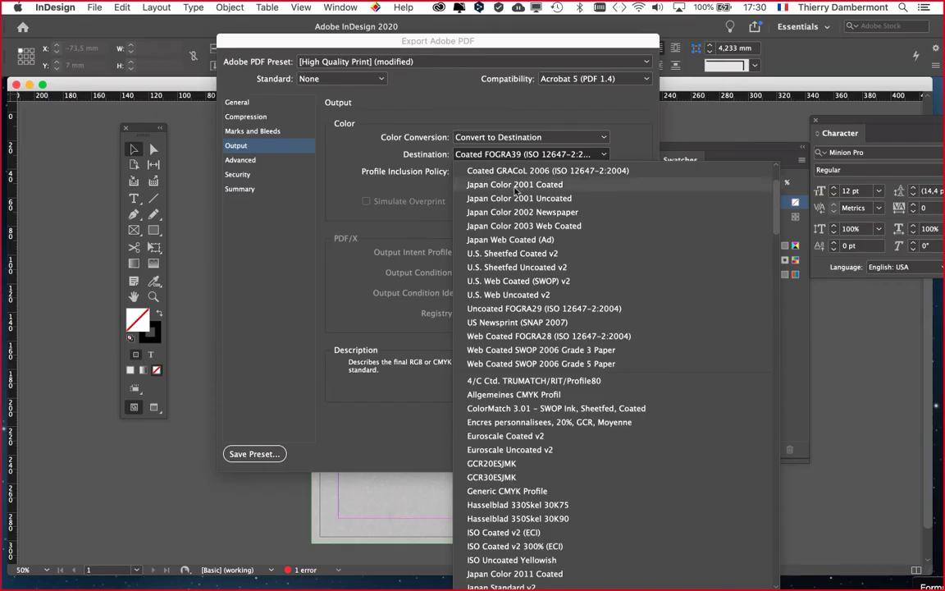
scroll(515, 191, "up", 3)
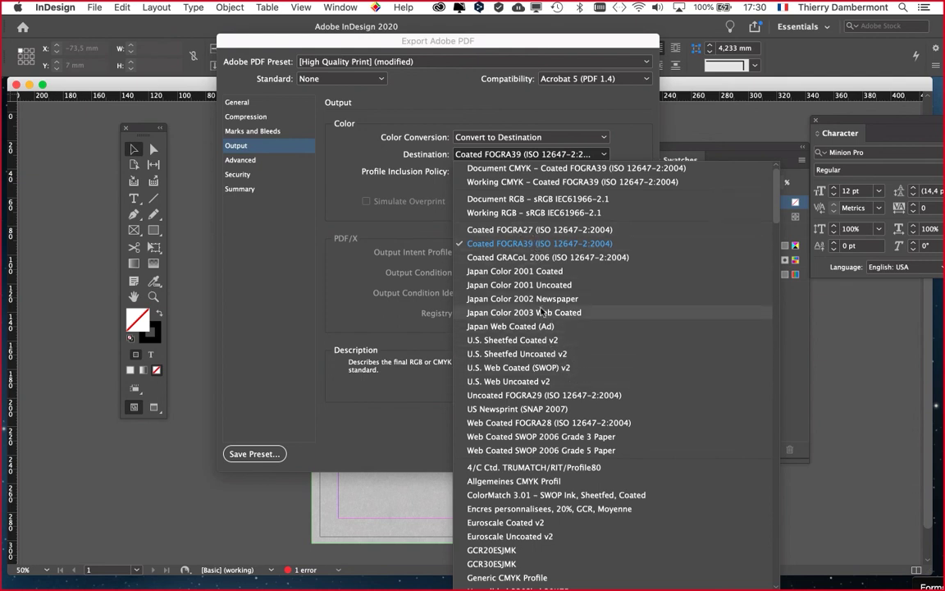
left_click(523, 248)
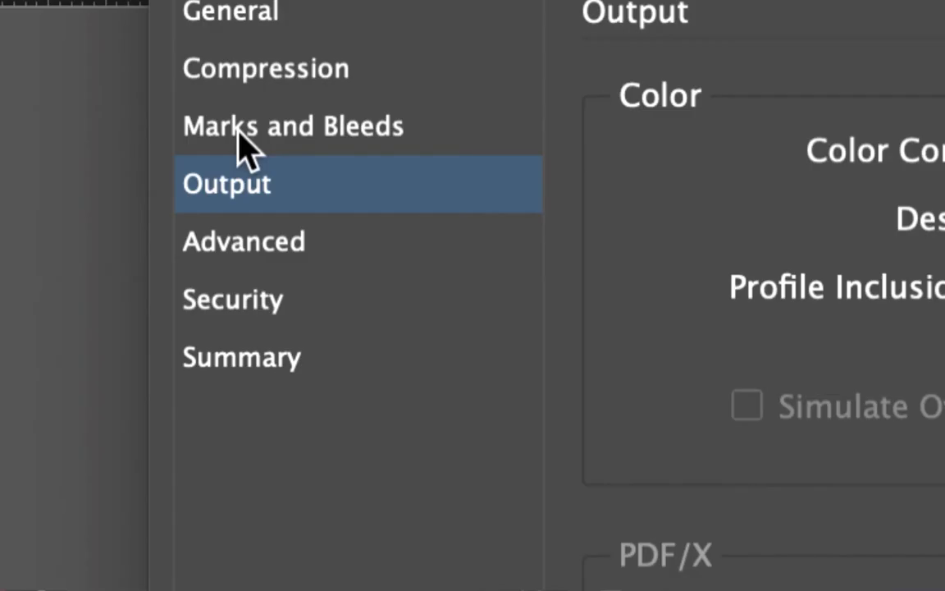
Enable all printer's marks except bleed marks and set a 3 mm bleed on every side.
left_click(246, 146)
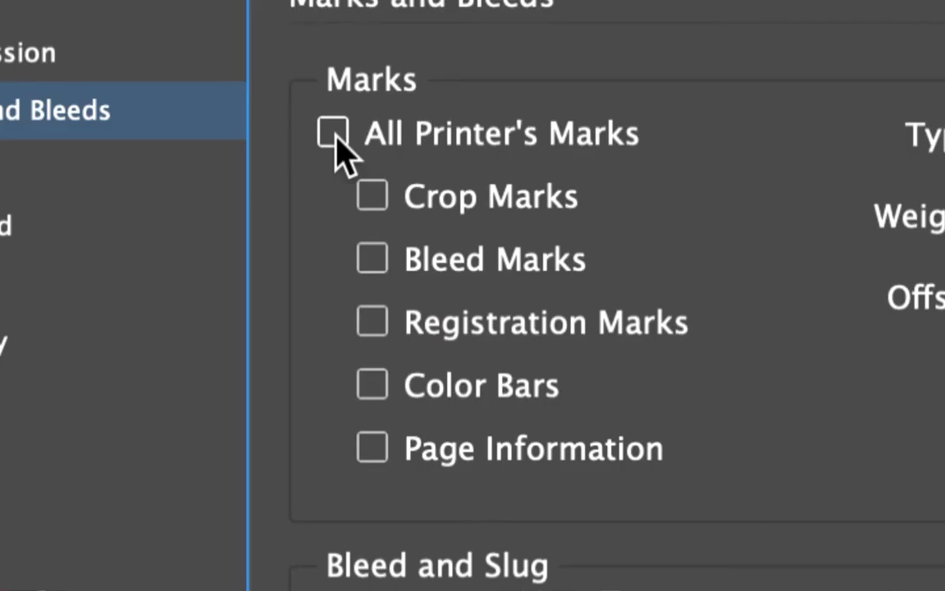
left_click(333, 134)
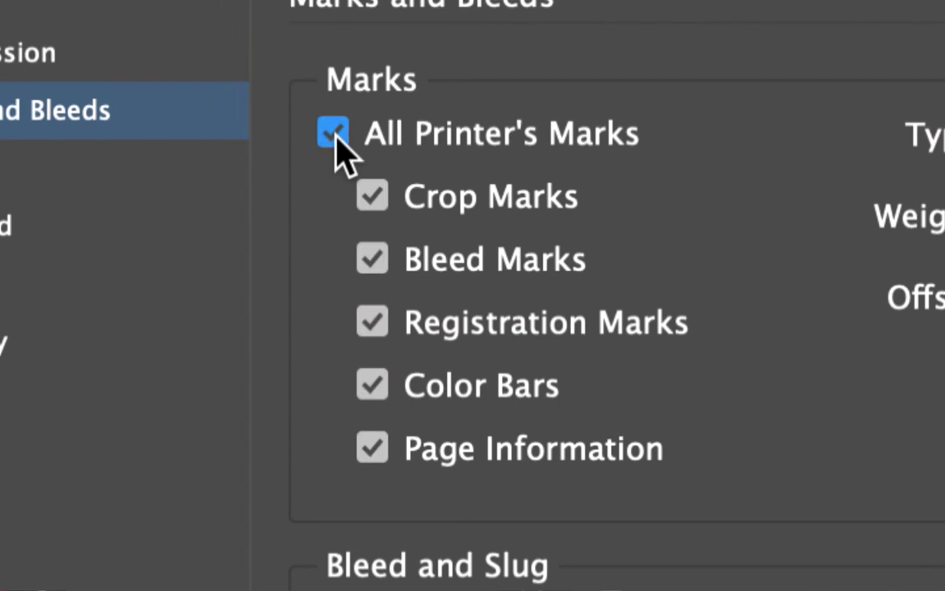
left_click(371, 258)
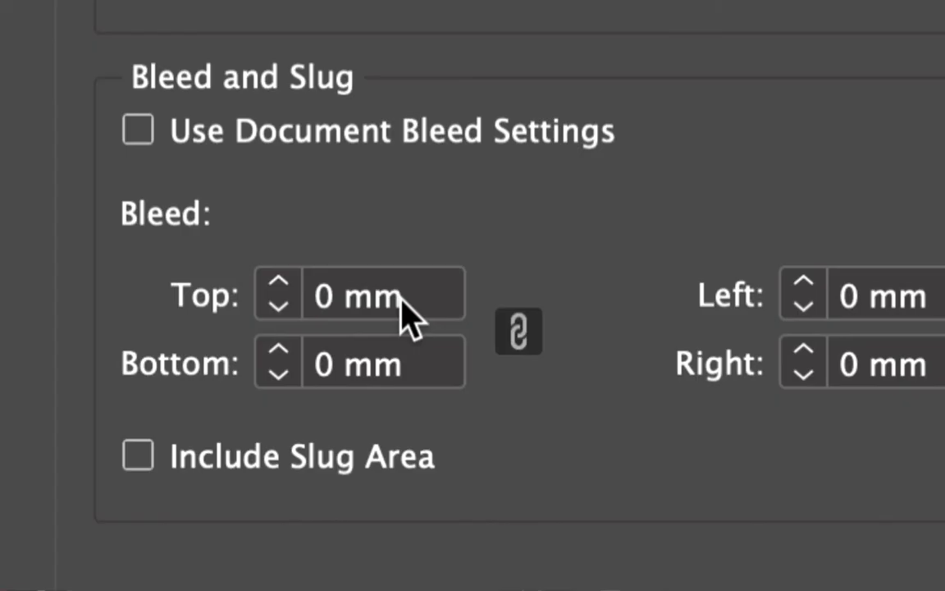
left_click(379, 296)
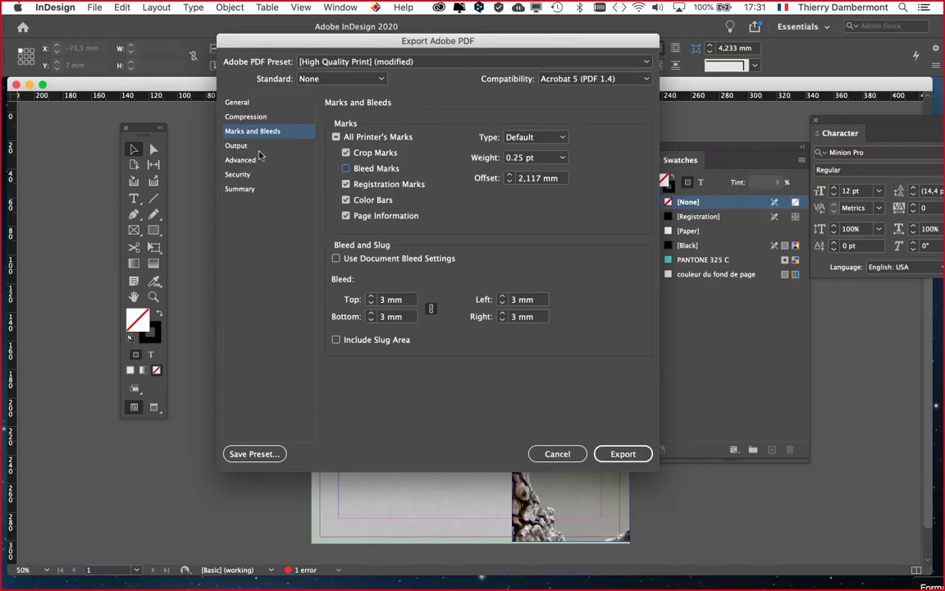
key("alt")
left_click(239, 146)
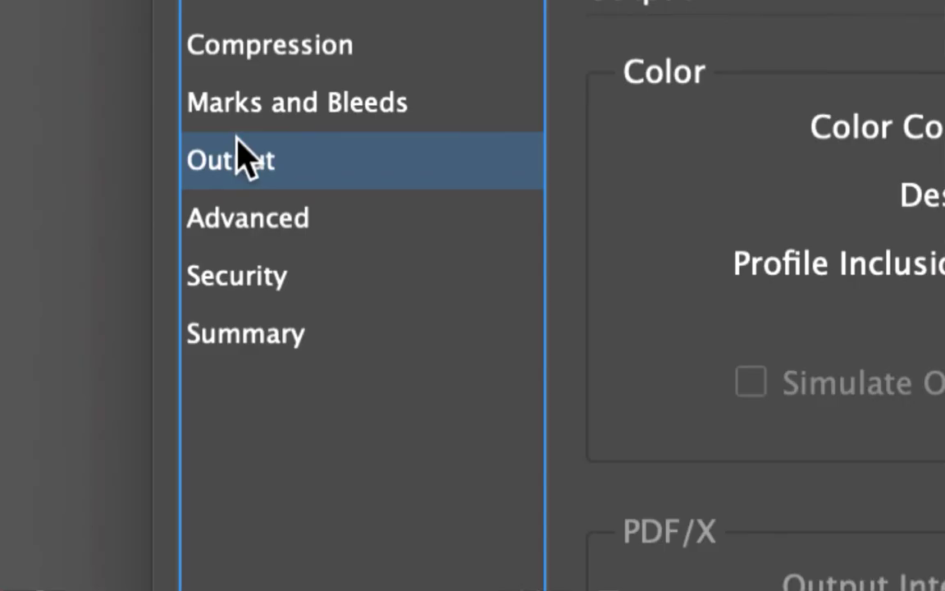
In Compression, set Color Images to Subsampling at 300 ppi.
left_click(259, 115)
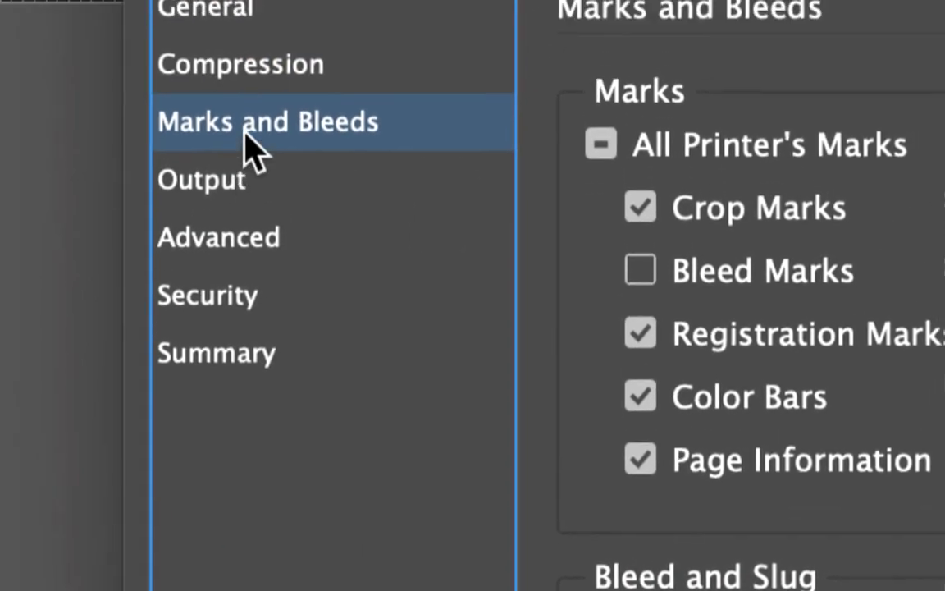
left_click(266, 68)
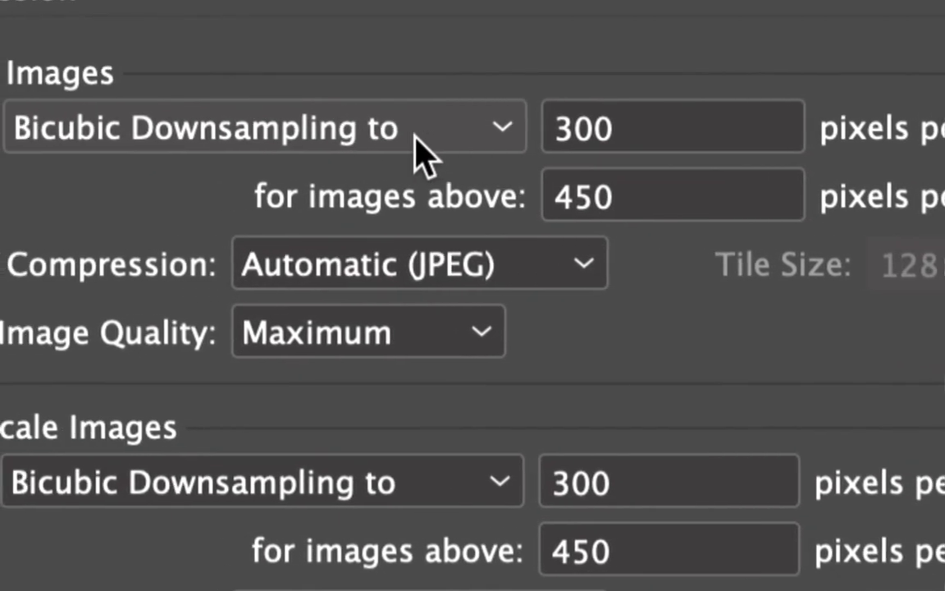
left_click(504, 145)
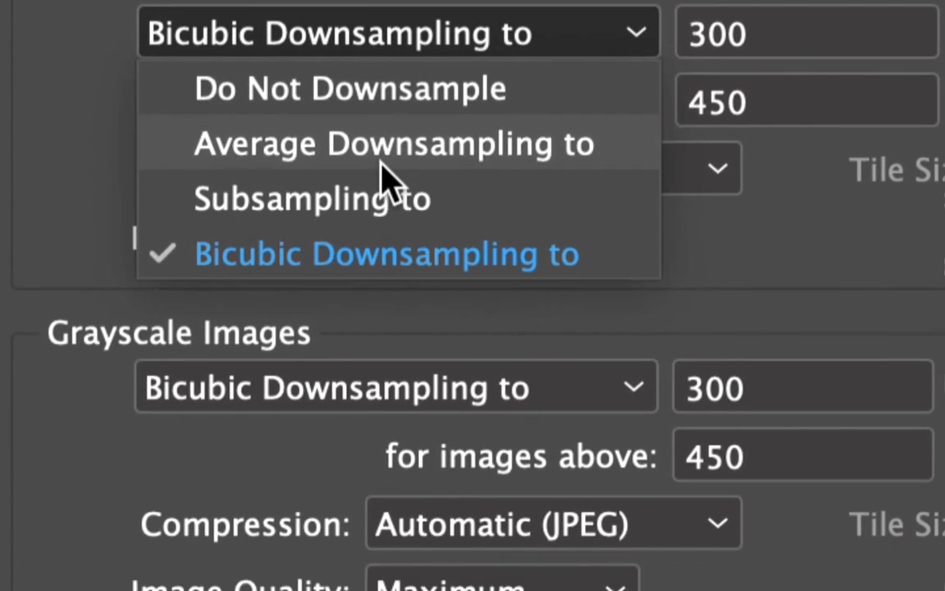
left_click(382, 197)
left_click(343, 50)
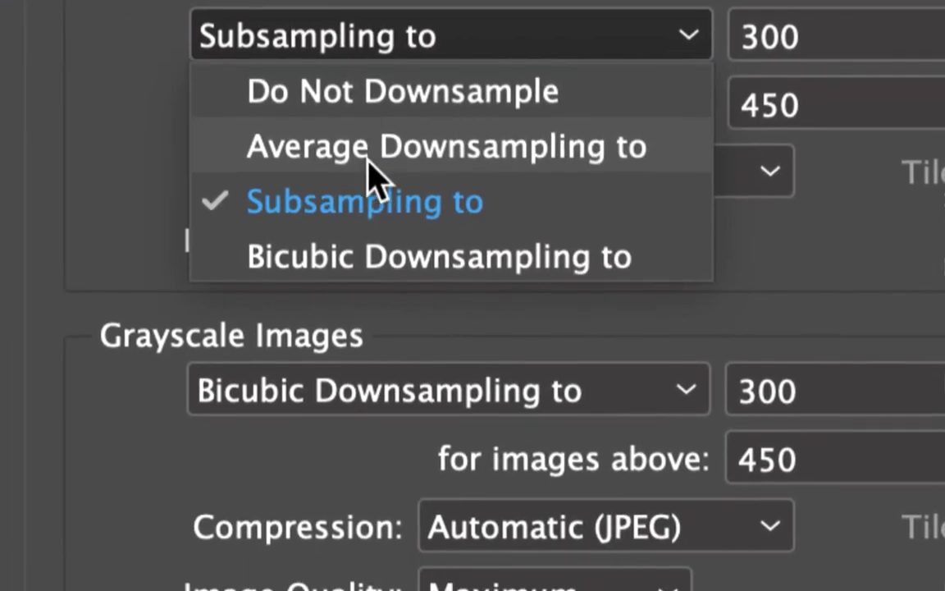
left_click(369, 204)
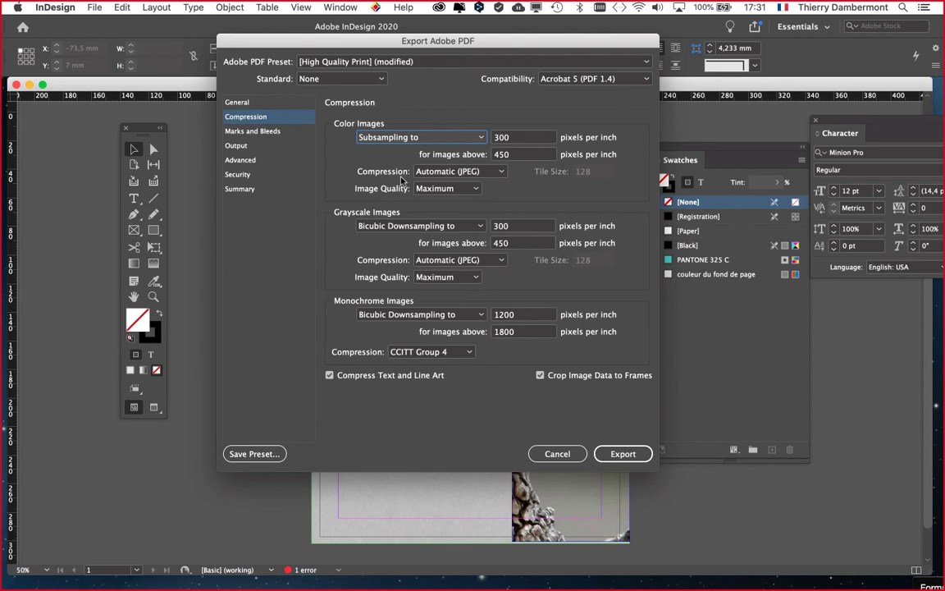
left_click(315, 26)
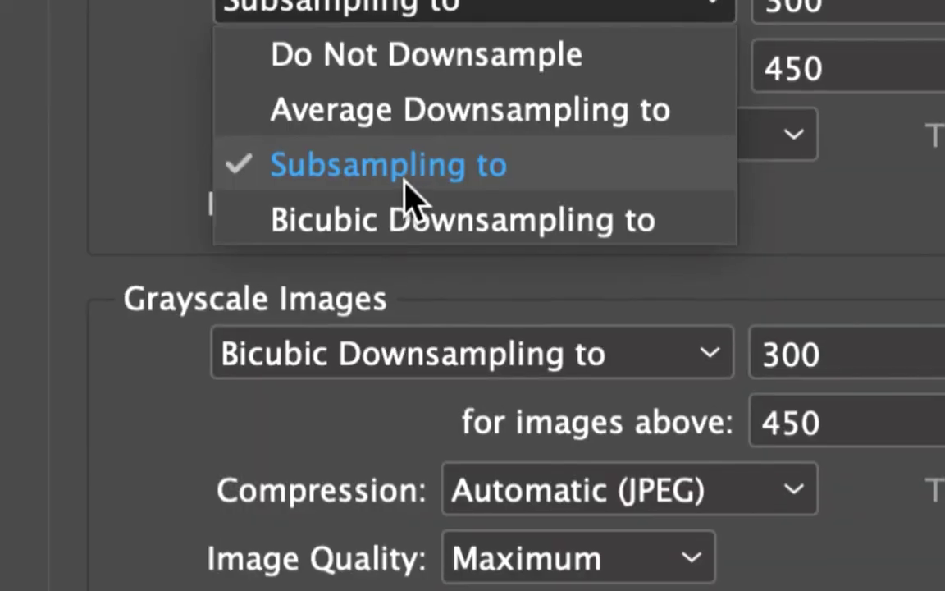
left_click(406, 196)
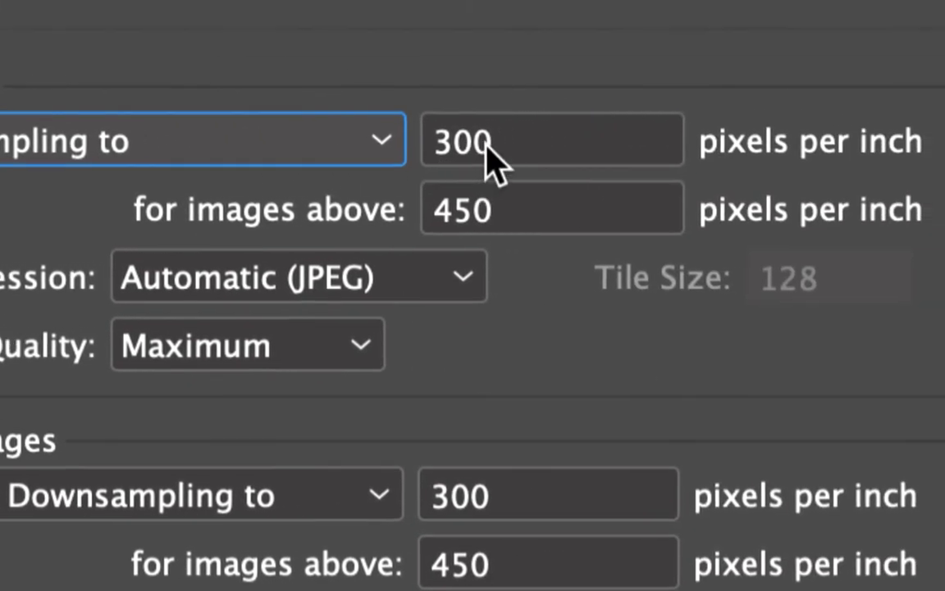
left_click(578, 139)
double_click(541, 138)
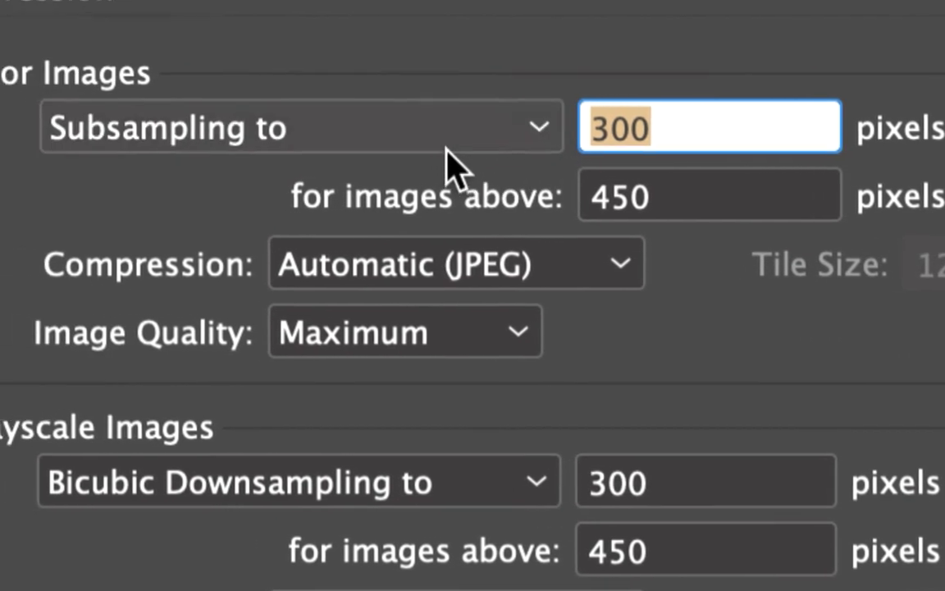
Change the colour image 'for images above' threshold from 450 to 300 ppi.
left_click(446, 146)
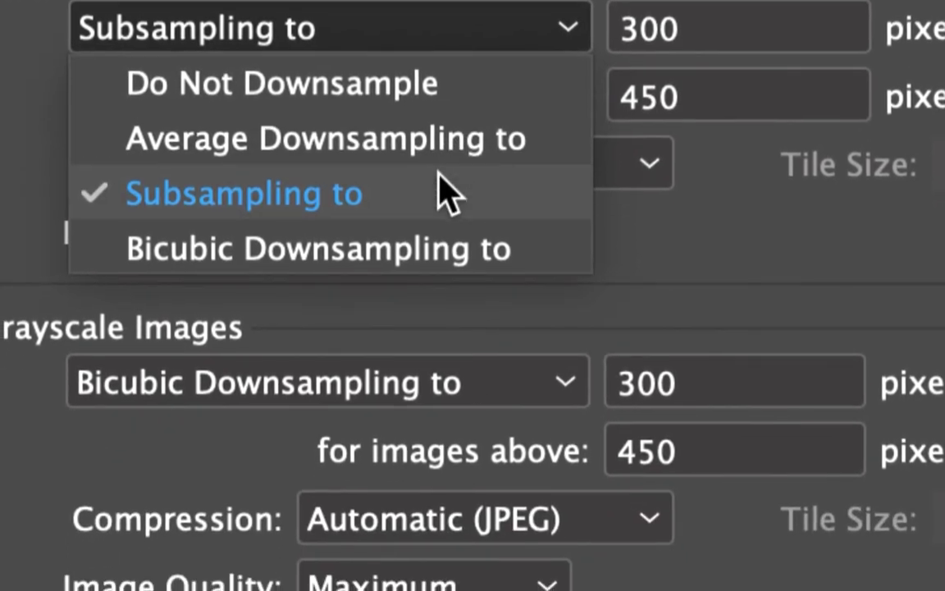
left_click(447, 195)
left_click(680, 37)
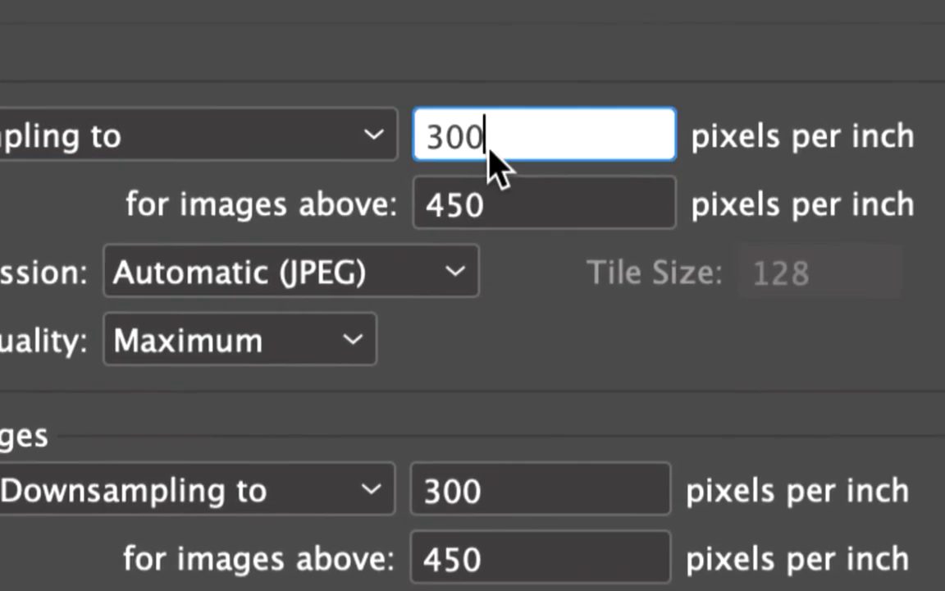
left_click_drag(680, 37, 623, 37)
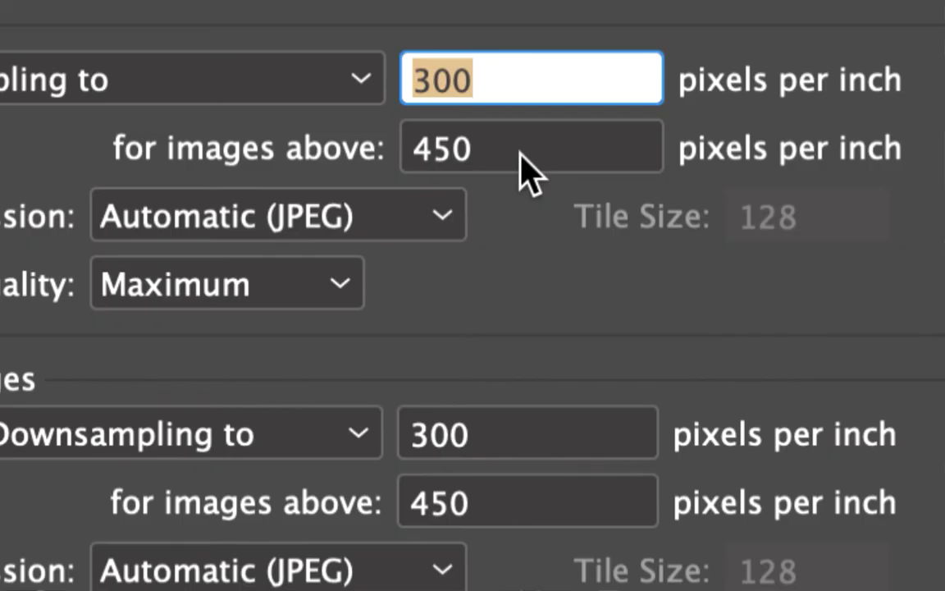
double_click(430, 149)
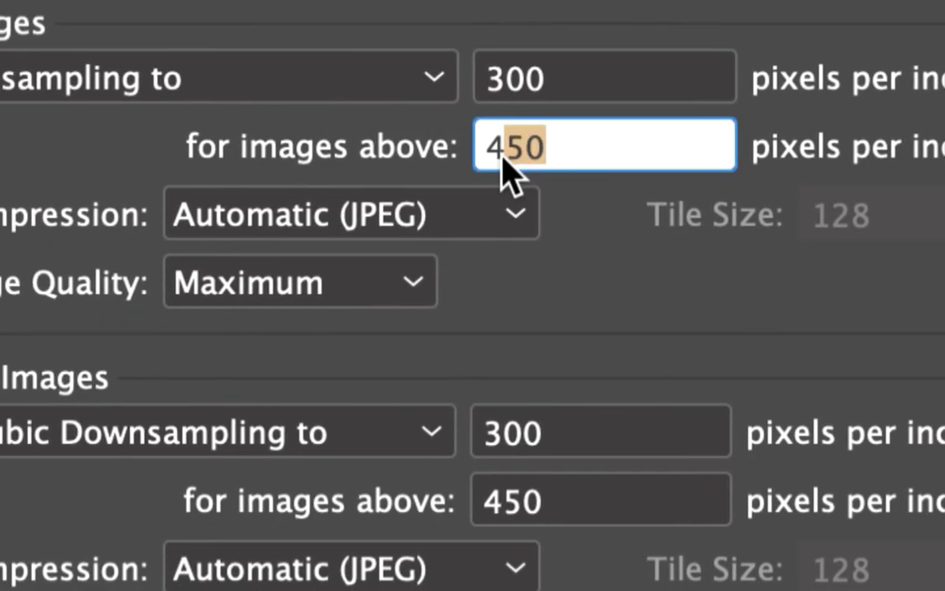
type("300")
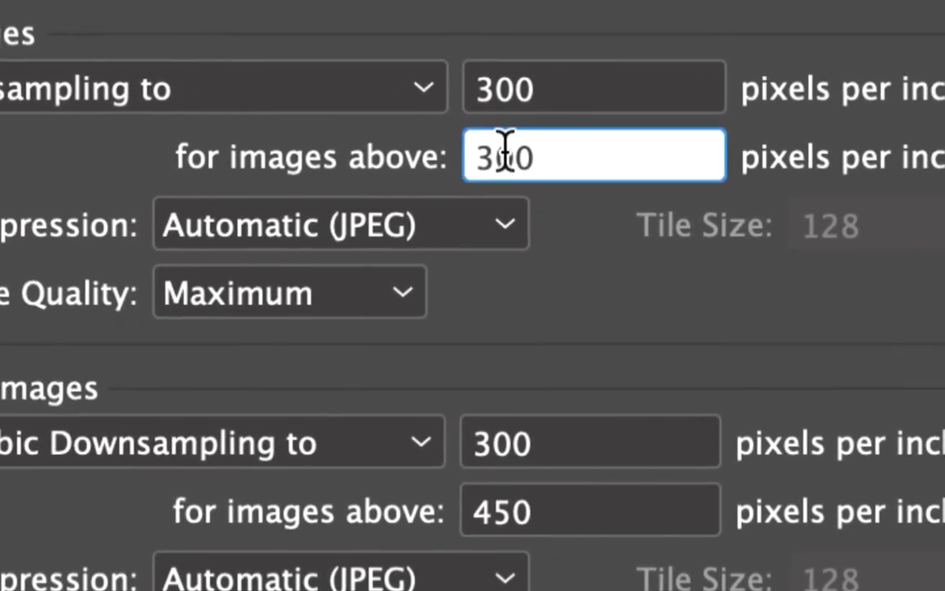
left_click_drag(575, 152, 512, 162)
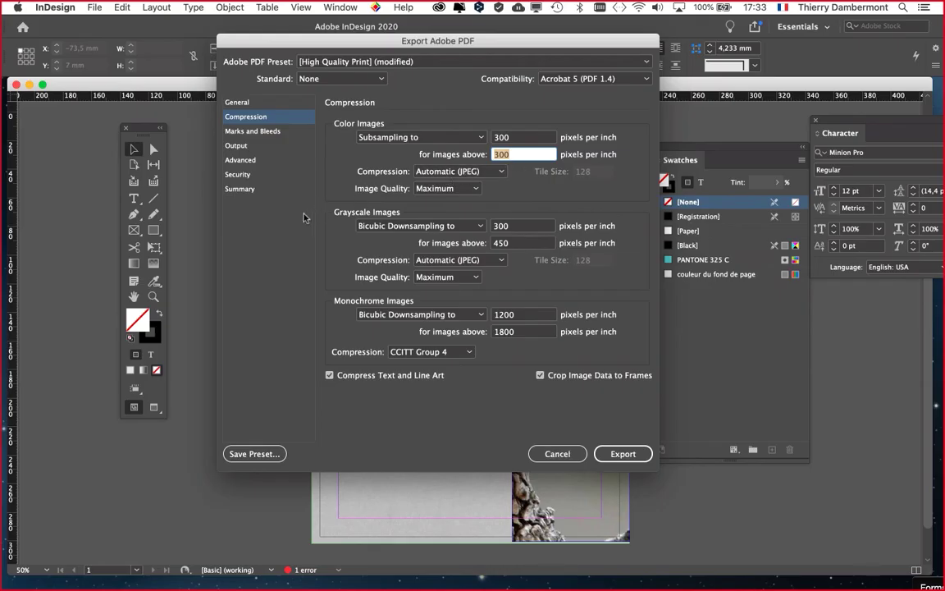
Review the General, Advanced and Output settings, then launch the PDF export.
left_click(241, 104)
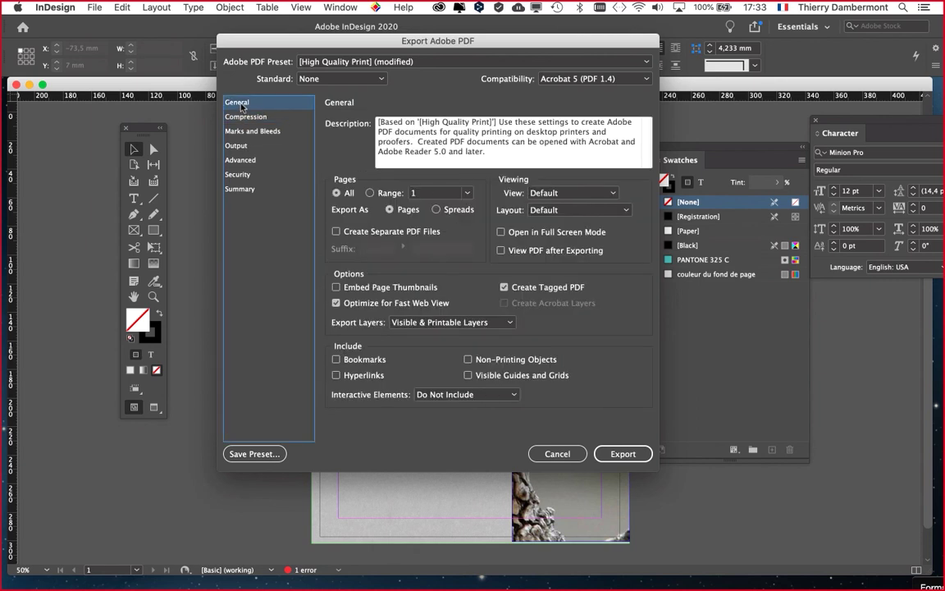
left_click(243, 161)
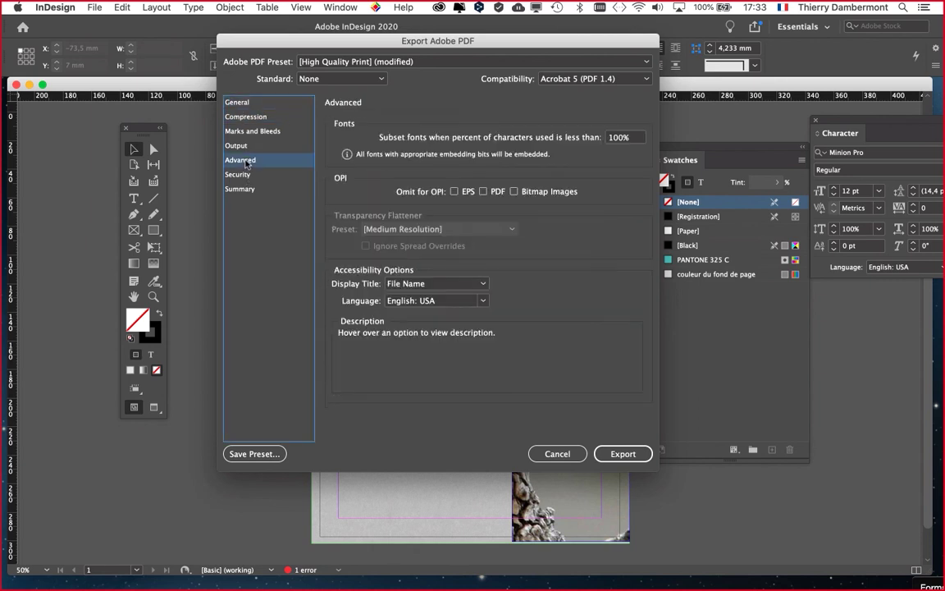
left_click(245, 148)
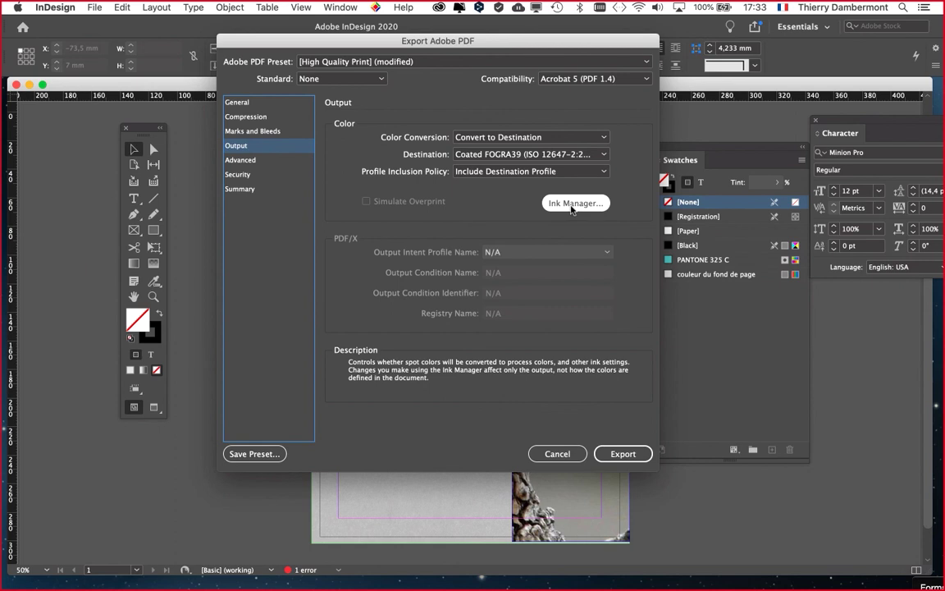
key("alt")
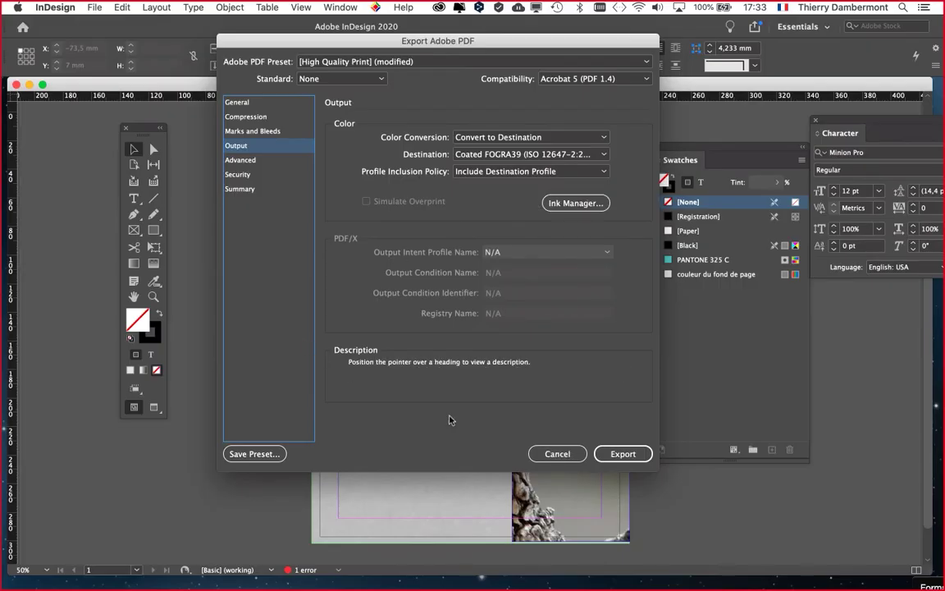
left_click(615, 456)
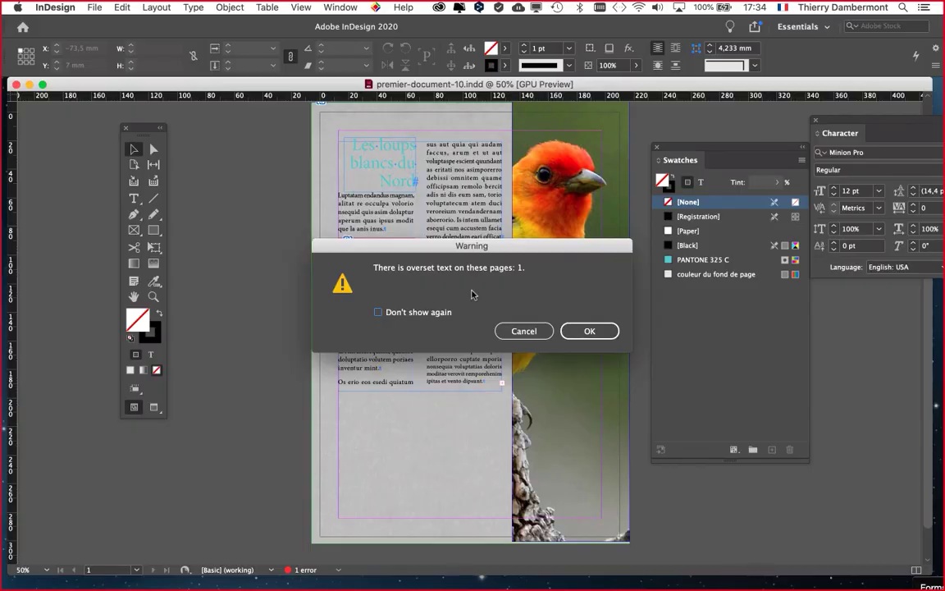
Dismiss the page 1 overset-text warning with OK and bring up the application switcher.
left_click(588, 331)
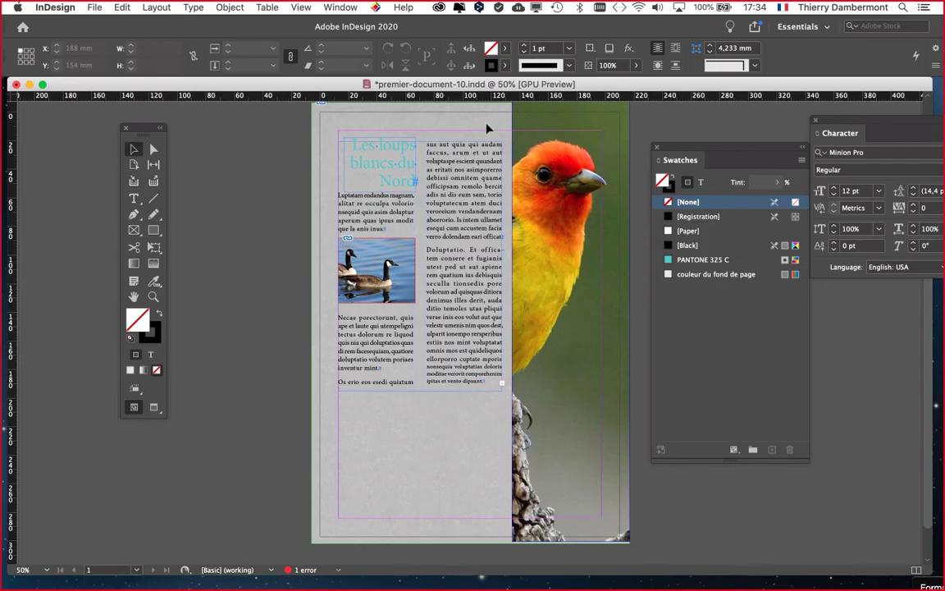
key("super+Tab")
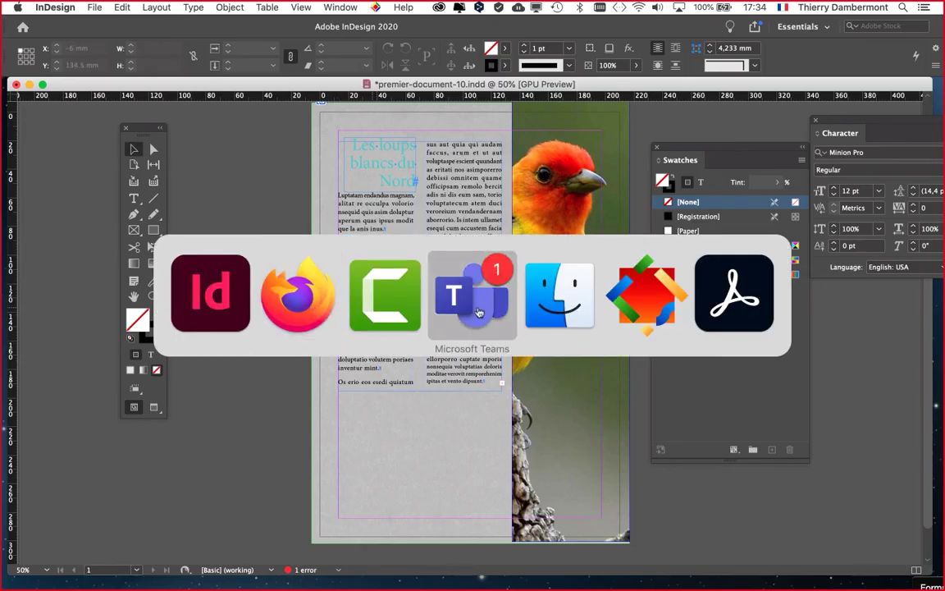
In a new Finder window, open 'untitled folder' in list view and select premier-document-10.pdf.
left_click(590, 297)
left_click(83, 7)
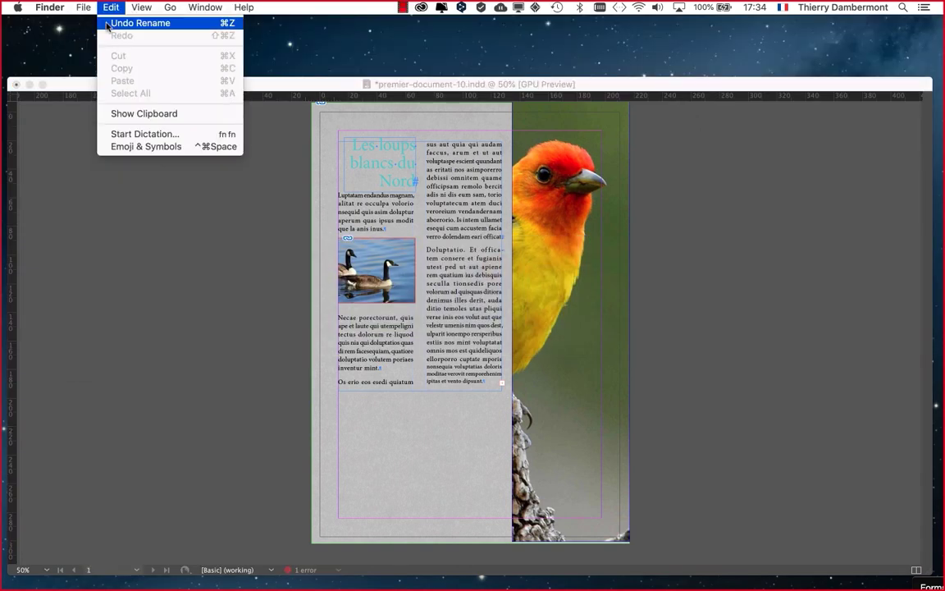
left_click(107, 24)
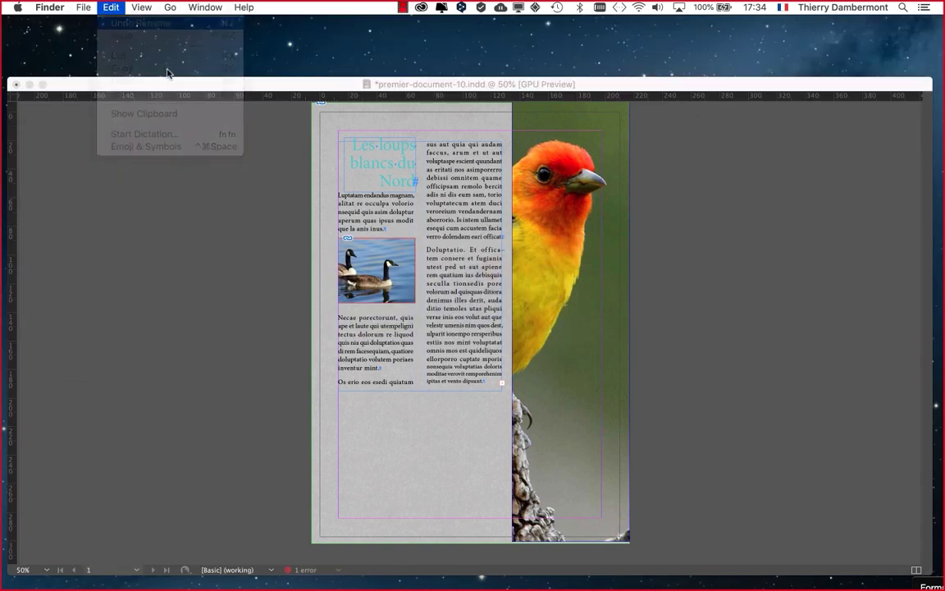
left_click(85, 8)
left_click(97, 23)
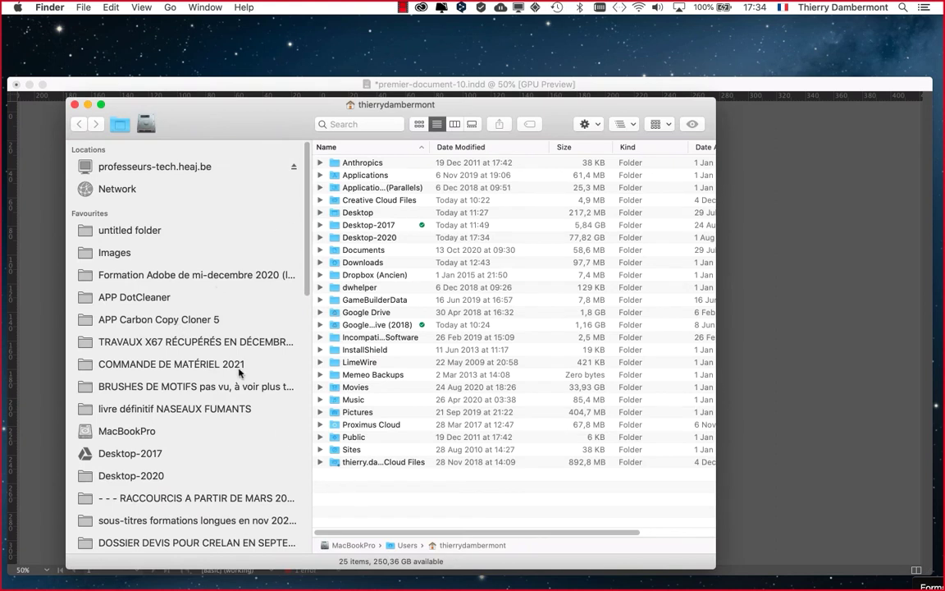
left_click(156, 231)
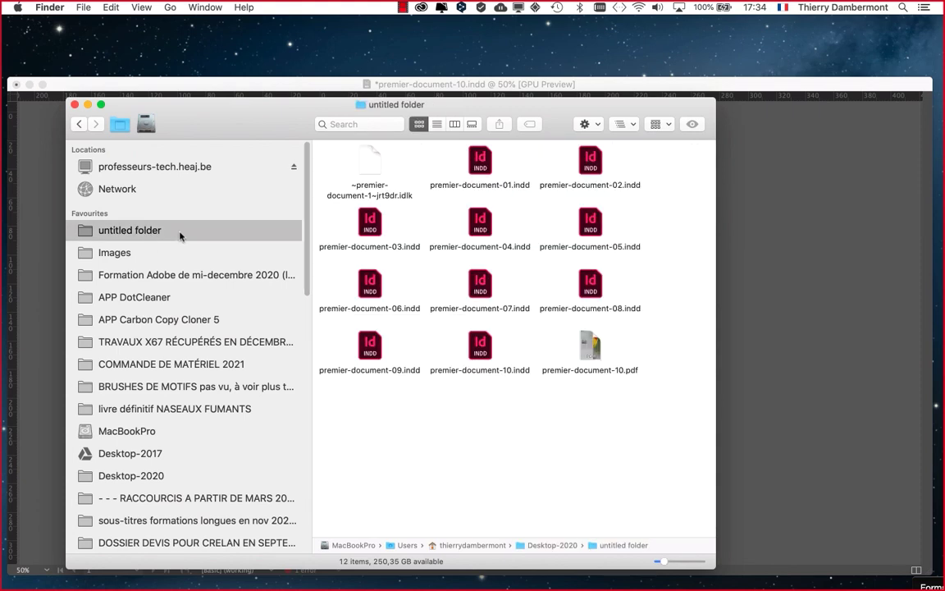
left_click(437, 125)
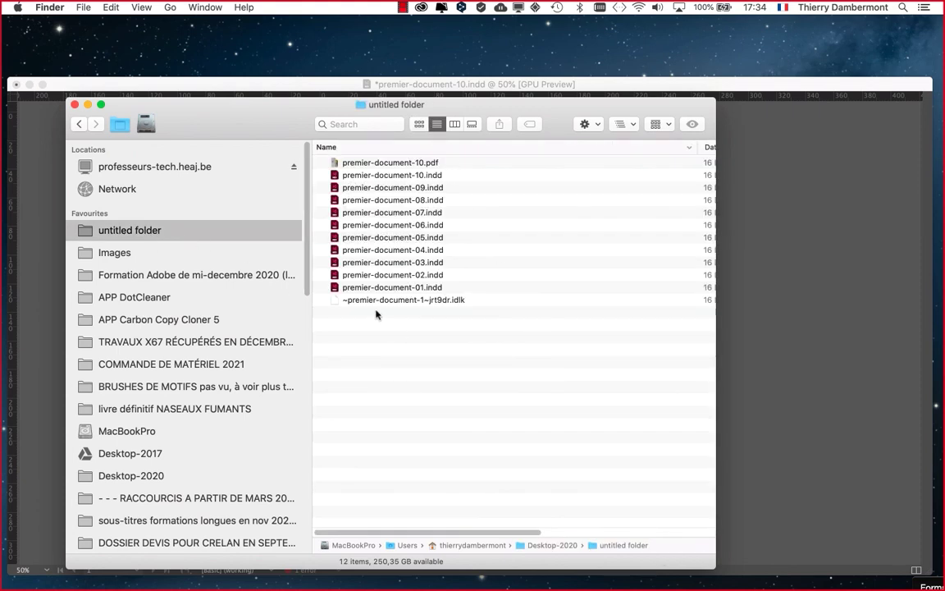
left_click(371, 165)
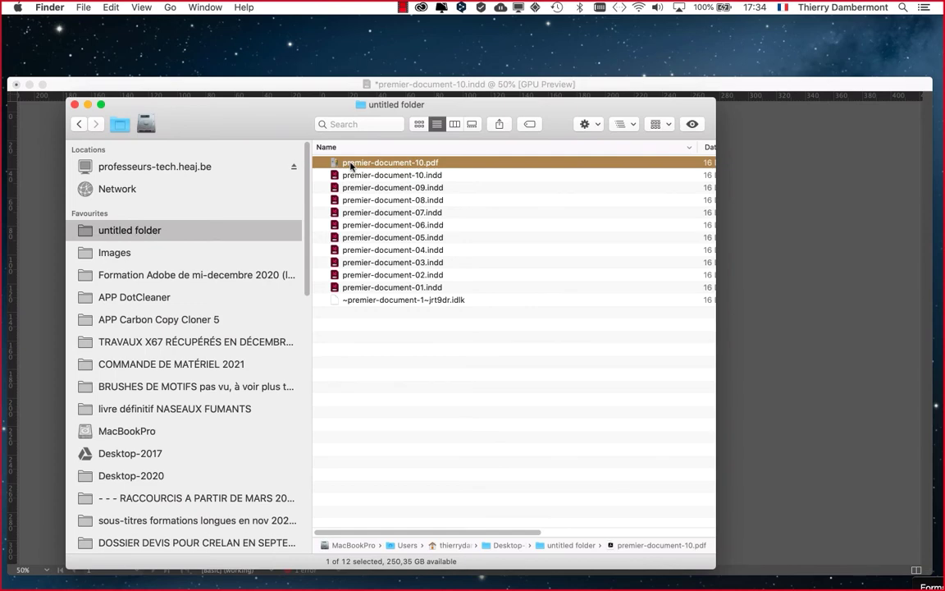
Open premier-document-10.pdf in Acrobat Pro DC and zoom out to 66.7%.
double_click(336, 166)
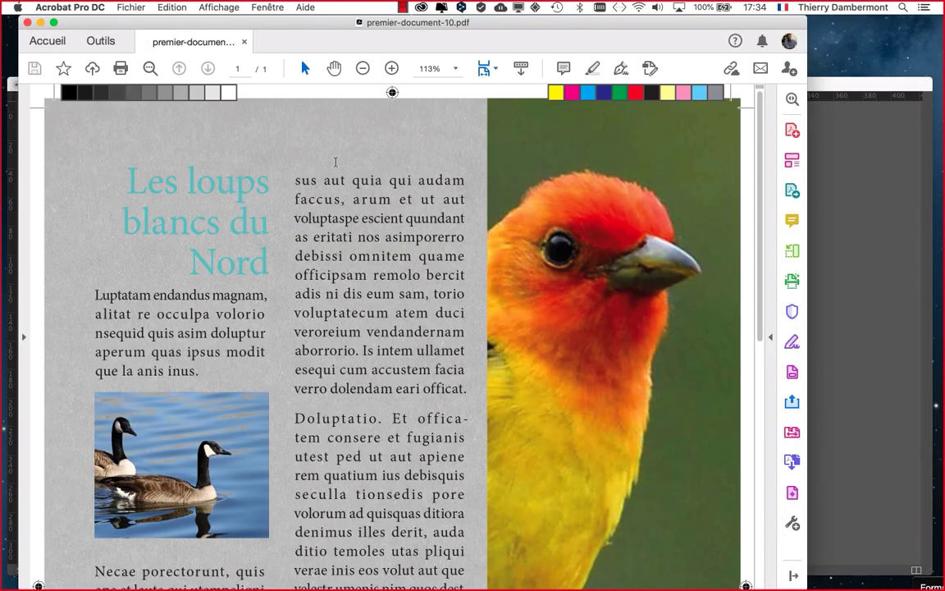
left_click(363, 69)
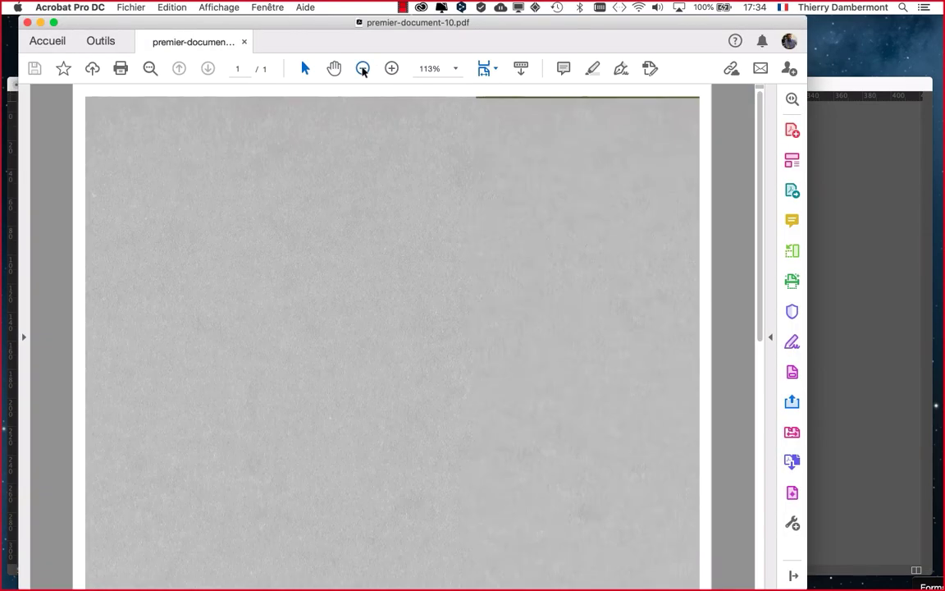
left_click(364, 69)
left_click(363, 69)
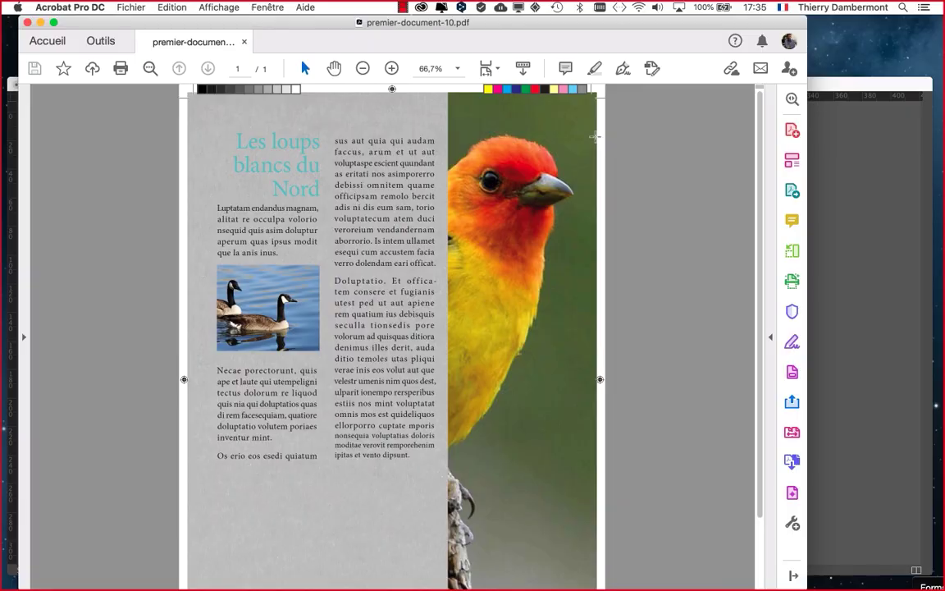
Inspect the page's colour bars and printer's marks, then close the PDF and Acrobat.
scroll(593, 454, "down", 2)
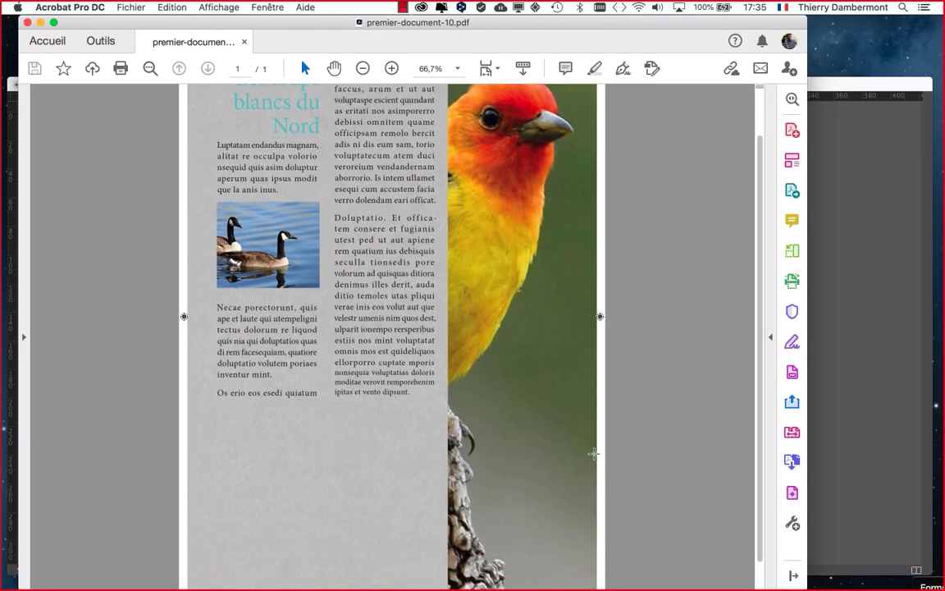
scroll(593, 455, "up", 3)
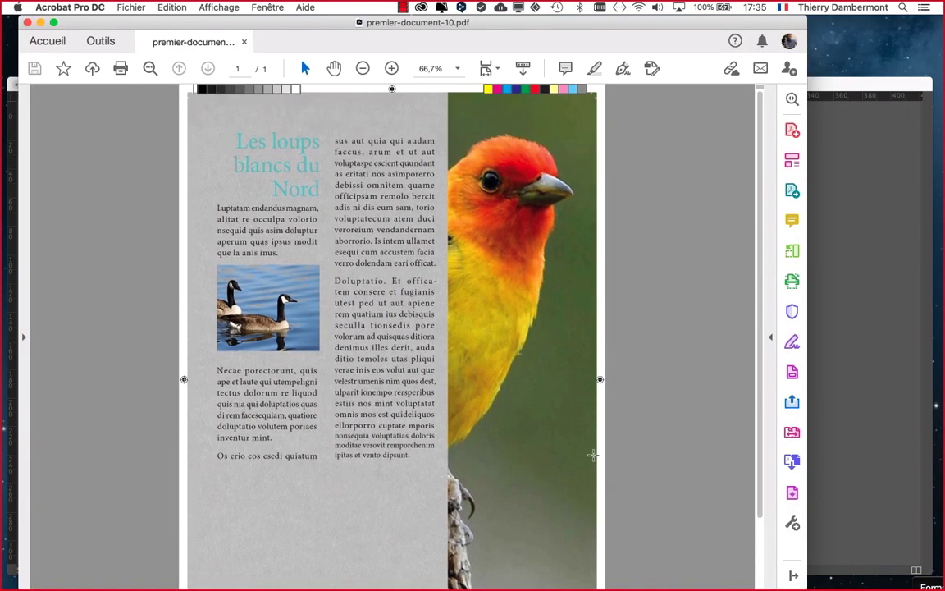
left_click(29, 23)
left_click(237, 100)
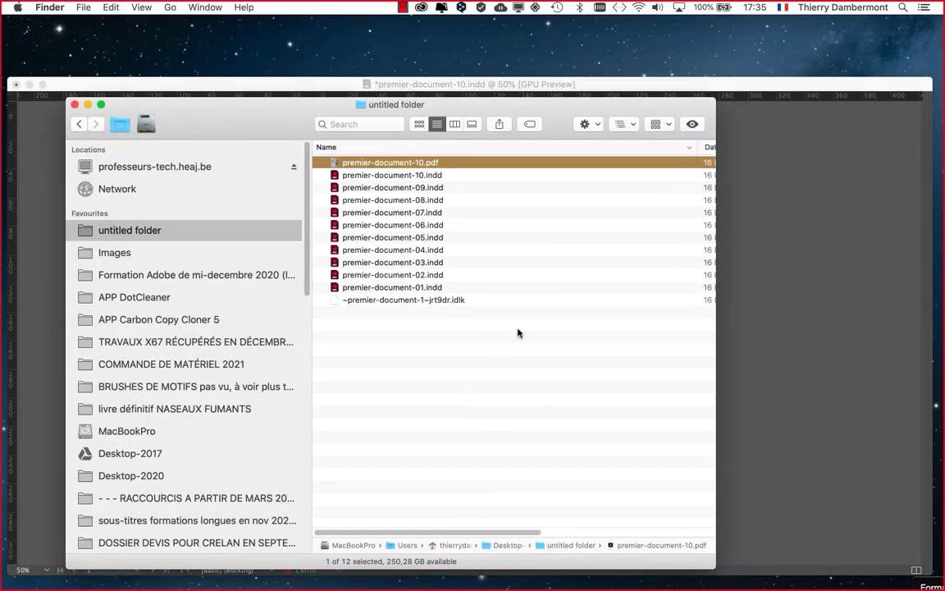
Go back to Finder and open premier-document-10.indd from the untitled folder in InDesign.
left_click(310, 86)
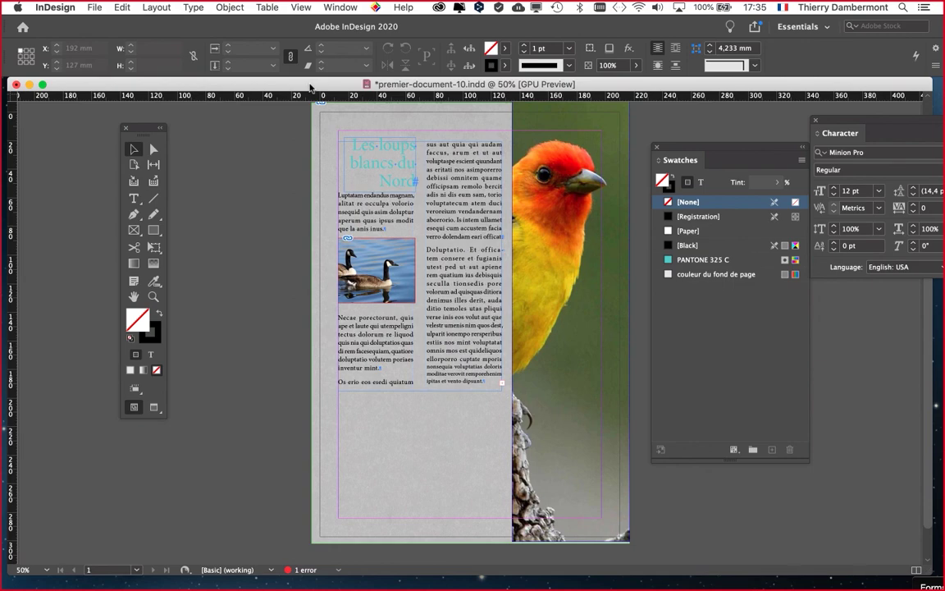
key("super+Tab")
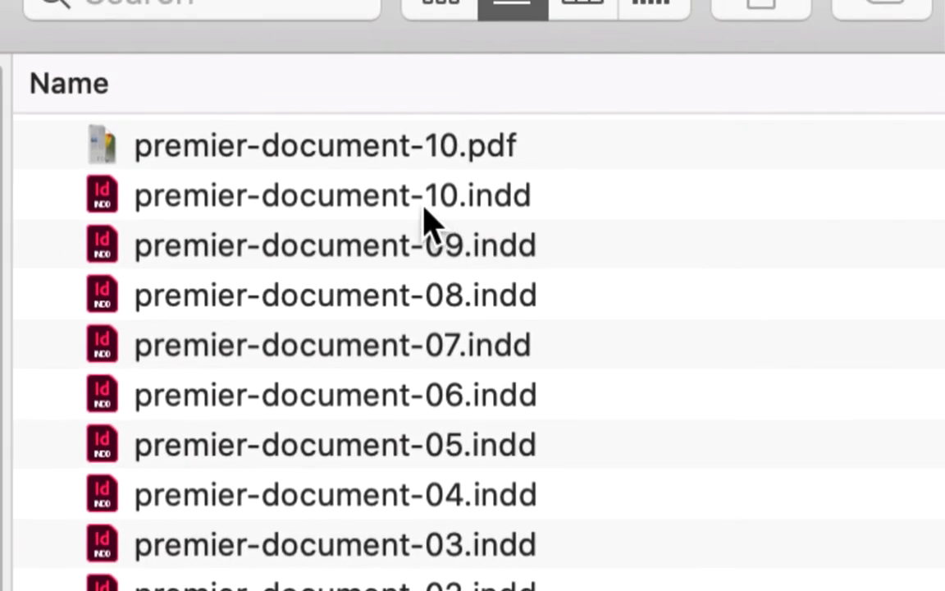
left_click(492, 203)
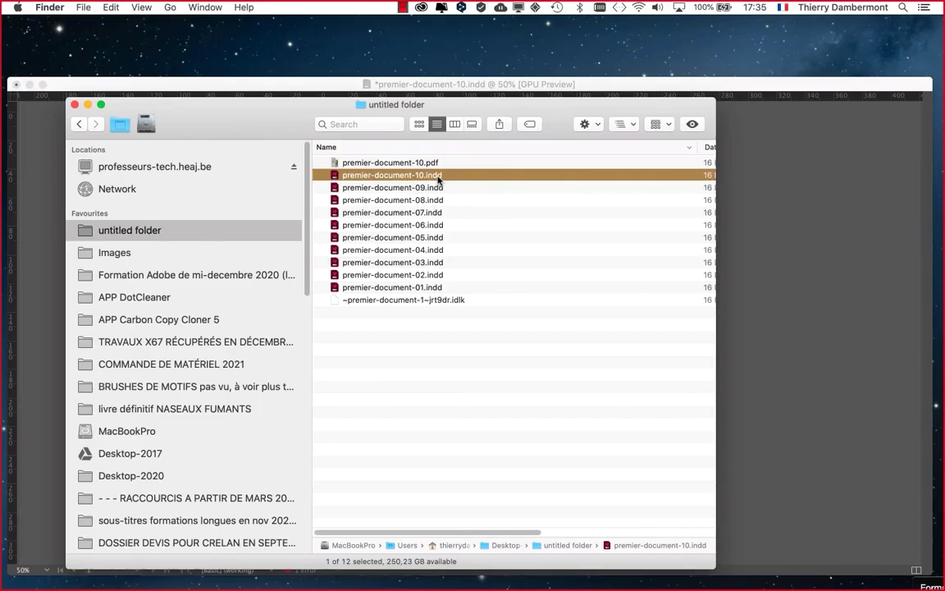
double_click(440, 182)
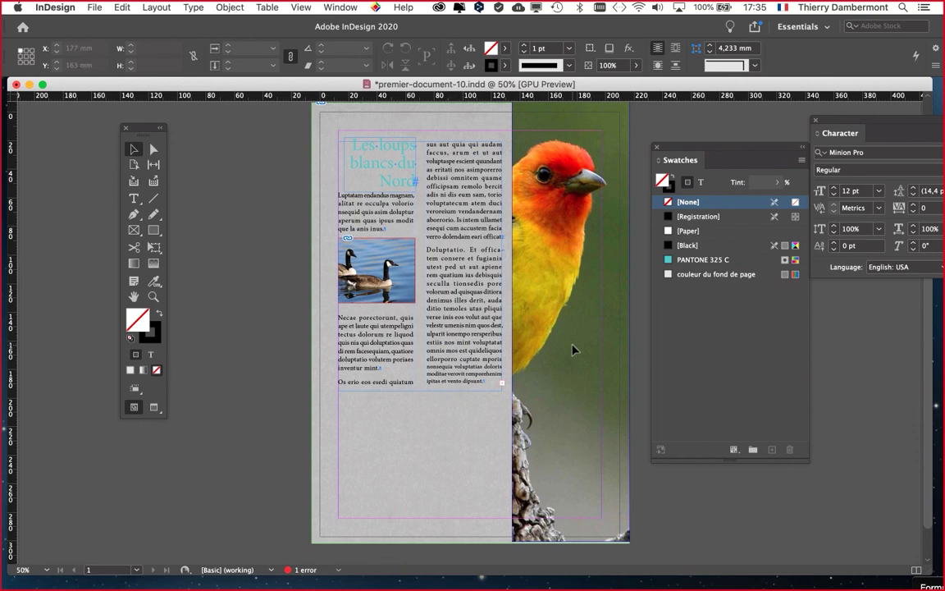
Start packaging premier-document-10 and save the document as required.
left_click(94, 7)
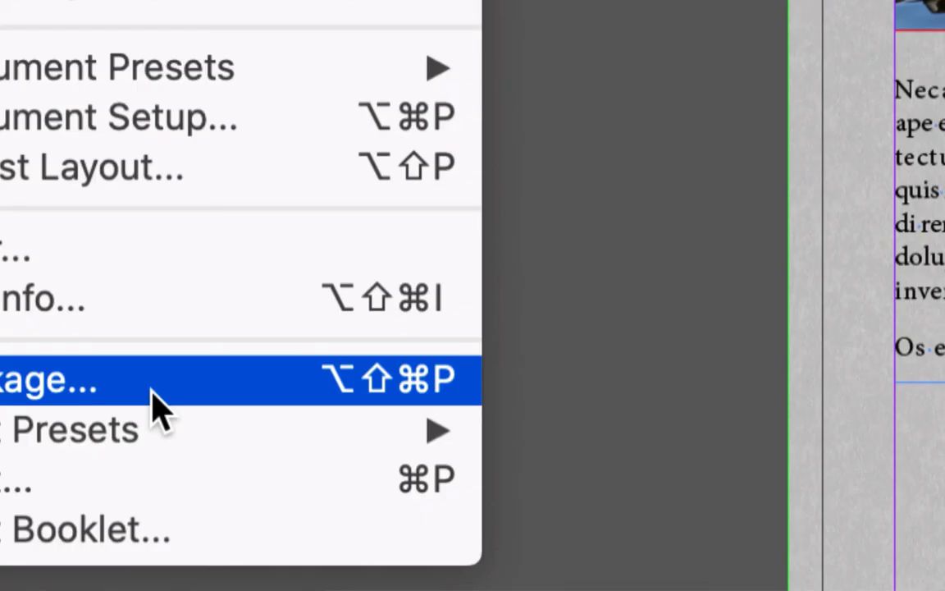
left_click(49, 380)
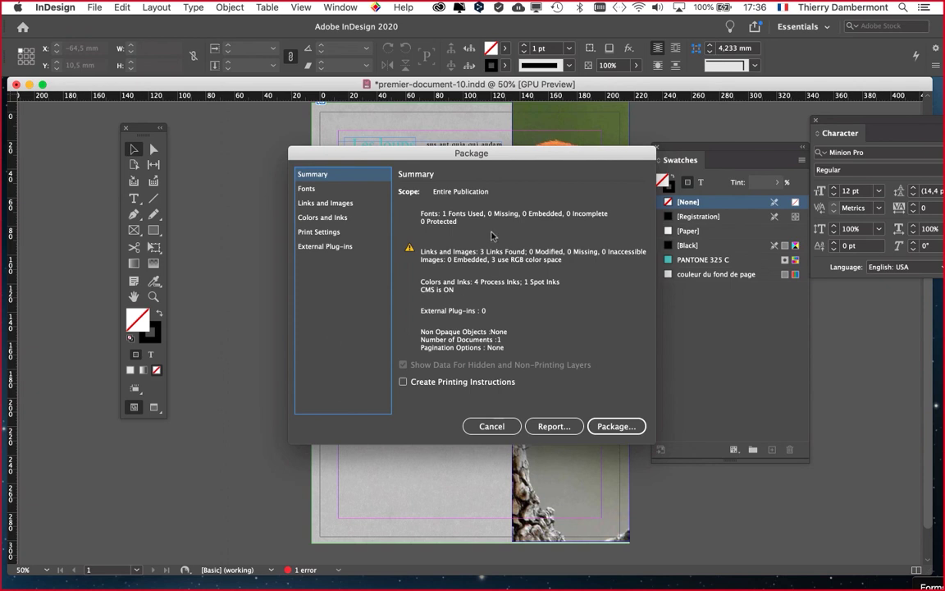
left_click(621, 427)
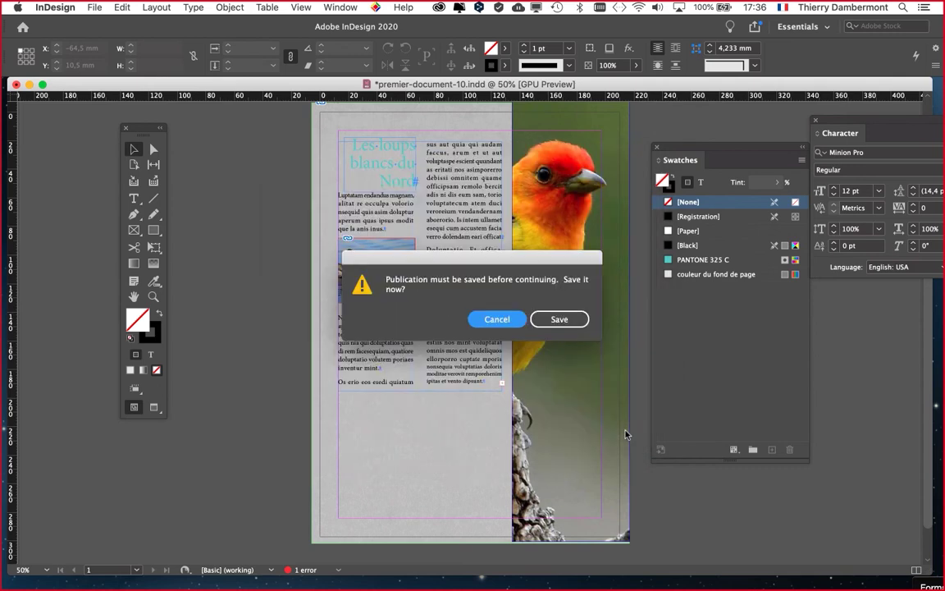
left_click(560, 322)
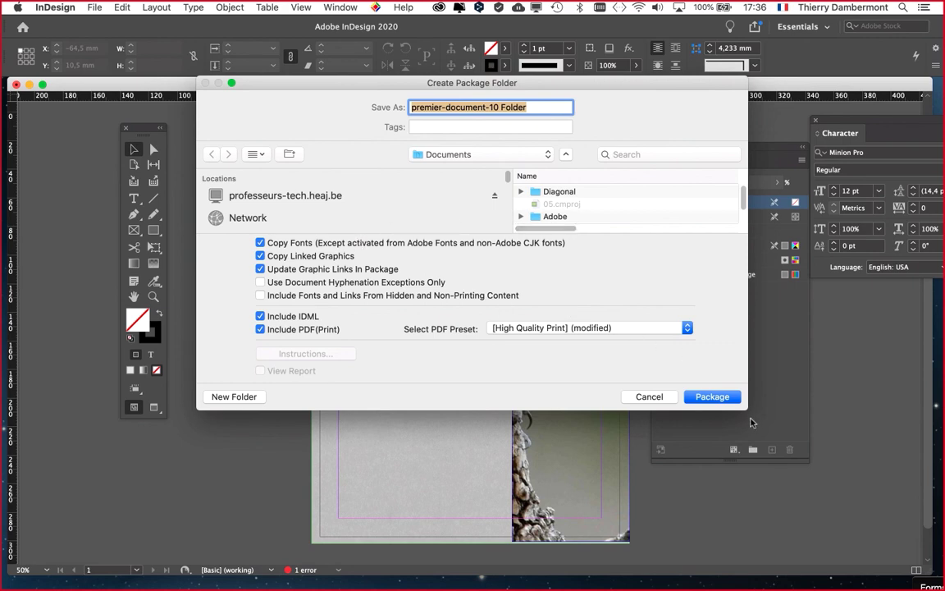
Package it into the untitled folder as premier-document-10 Folder, accepting the font and overset warnings.
left_click_drag(749, 410, 750, 544)
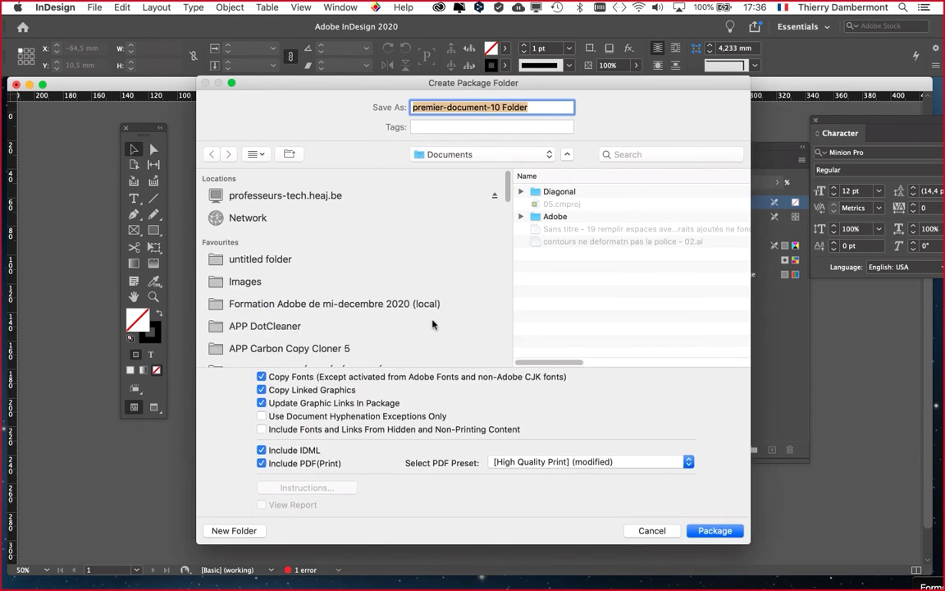
left_click(276, 263)
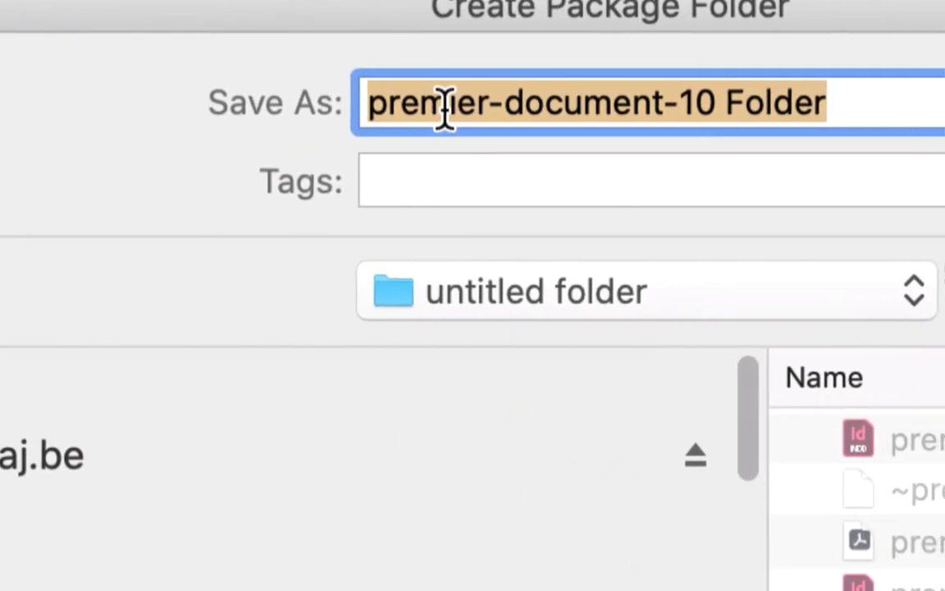
left_click(719, 103)
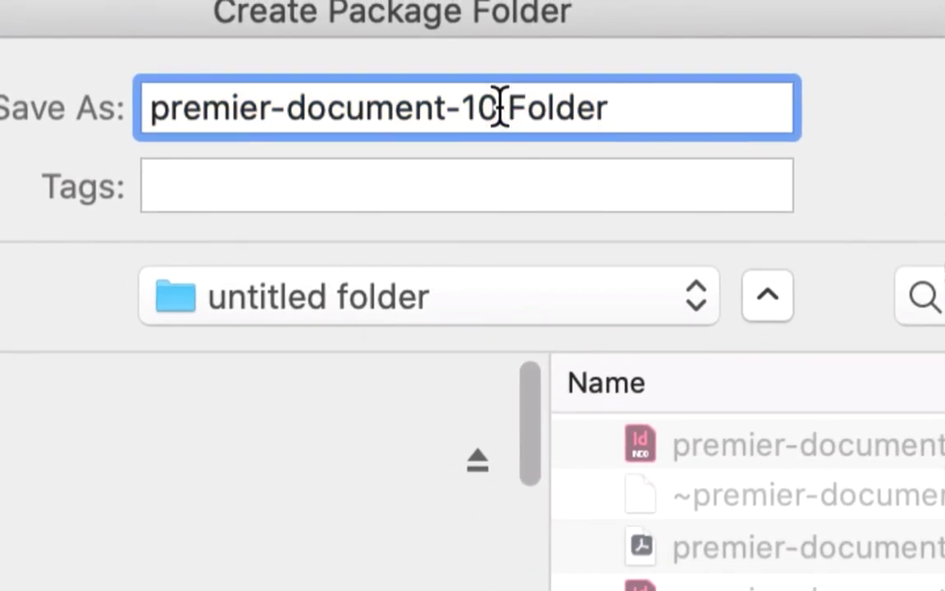
left_click_drag(500, 109, 435, 78)
left_click(511, 107)
left_click_drag(512, 108, 566, 120)
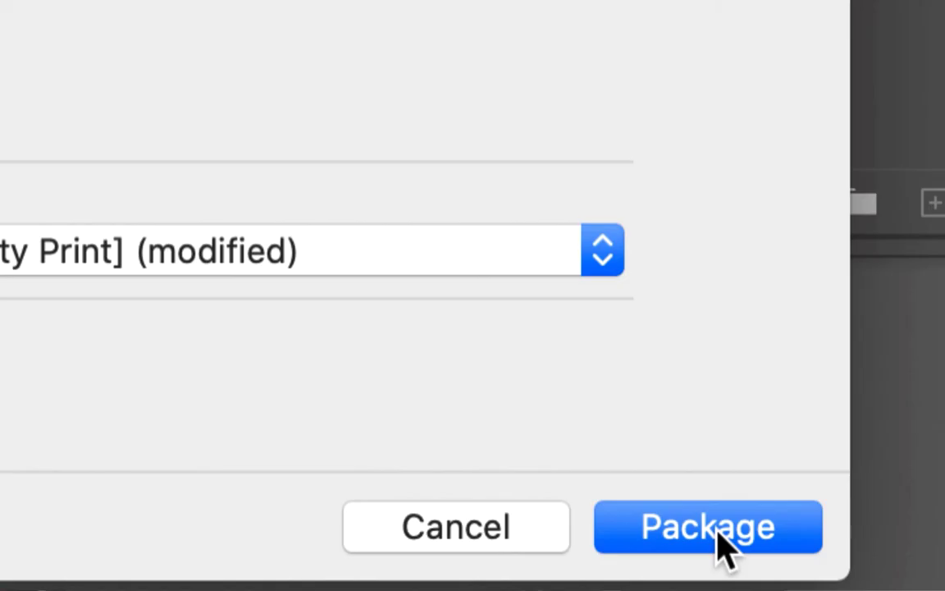
left_click(722, 545)
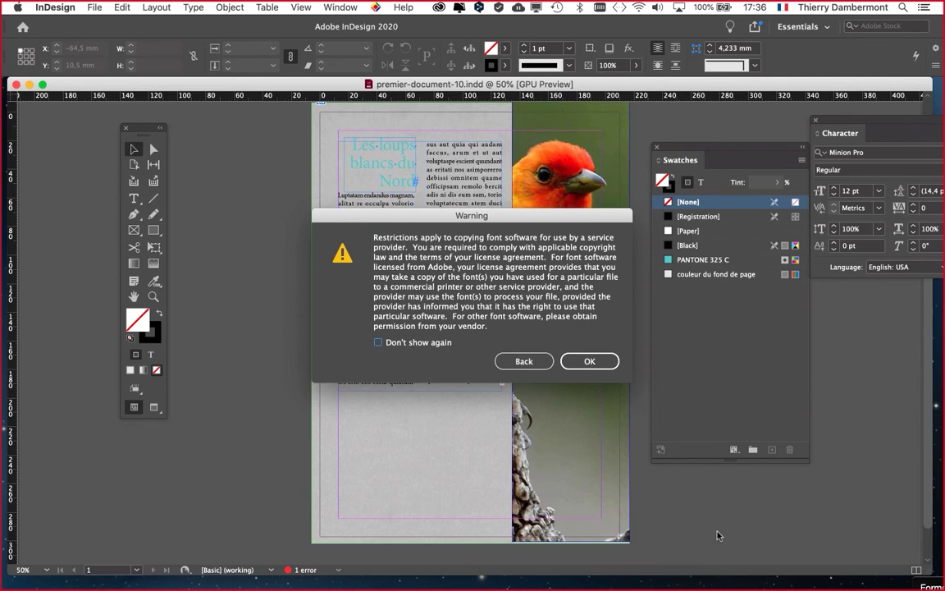
left_click(589, 361)
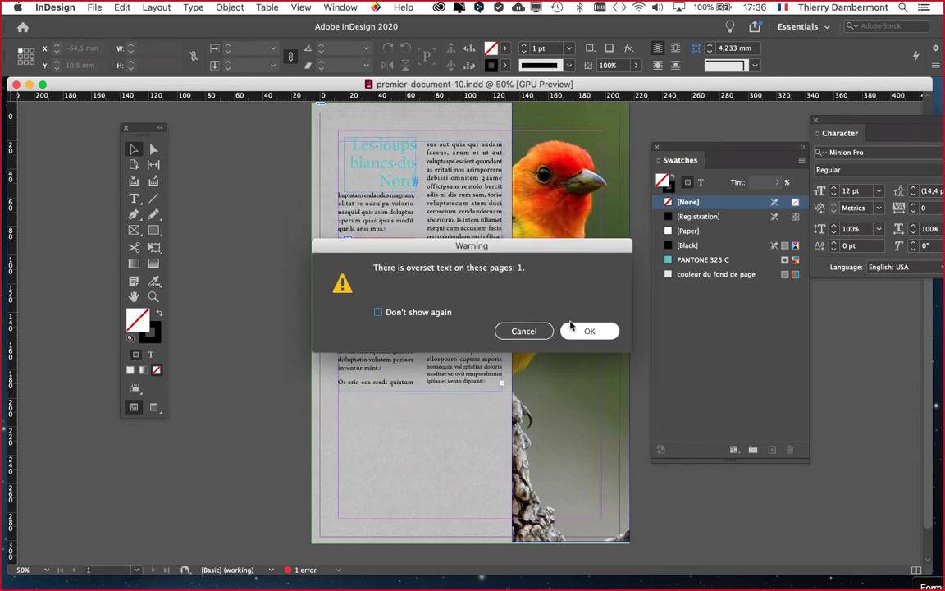
left_click(576, 331)
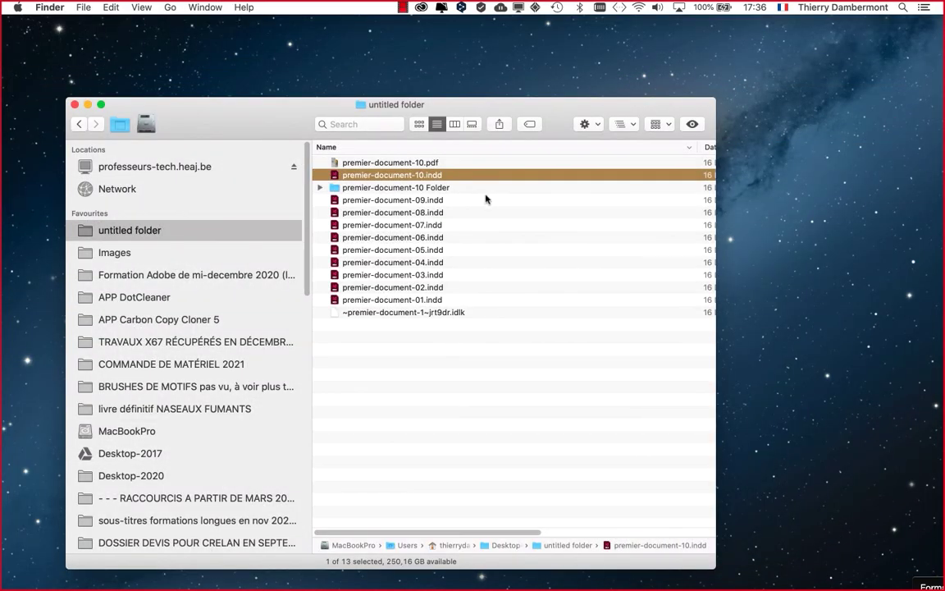
left_click(469, 190)
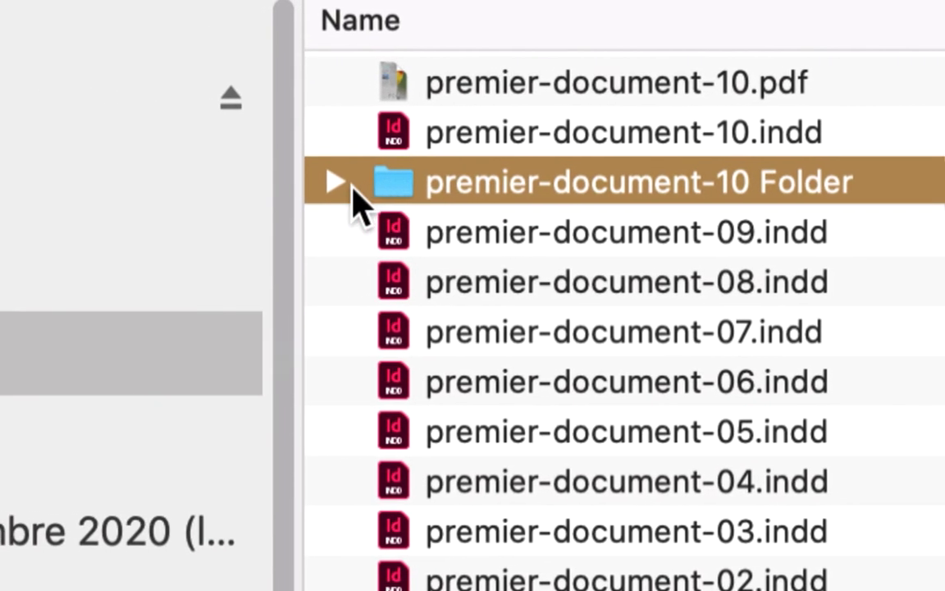
left_click(351, 188)
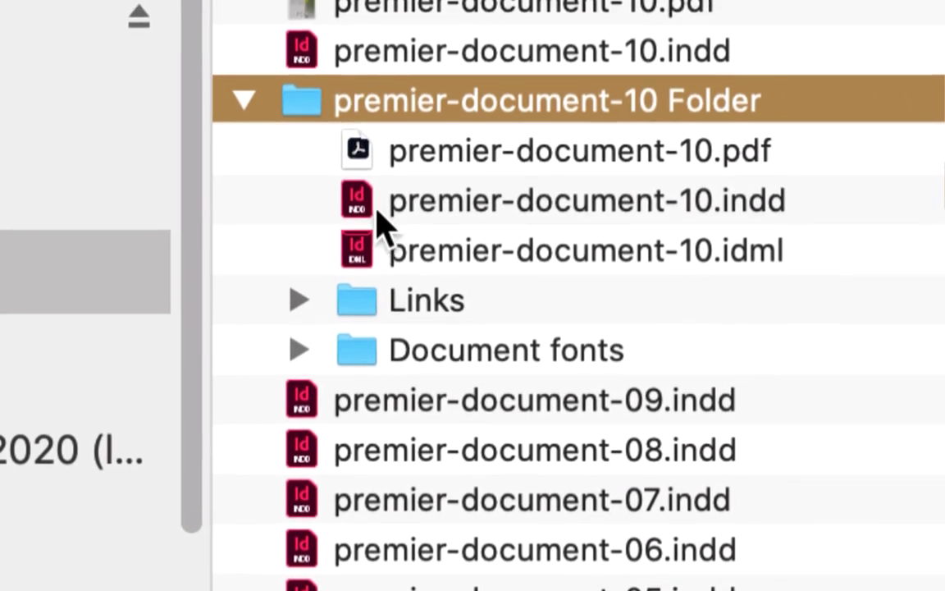
left_click(386, 223)
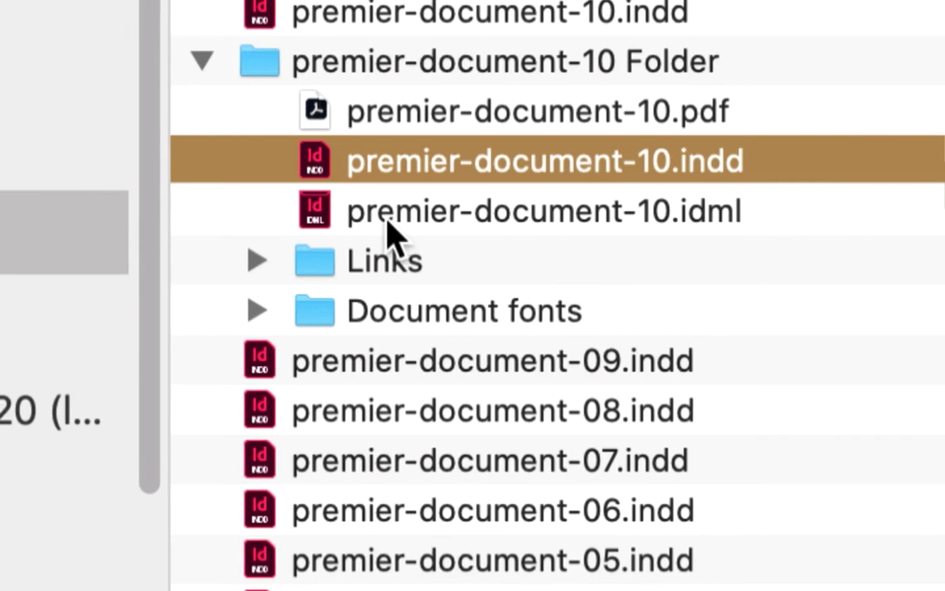
left_click(393, 233)
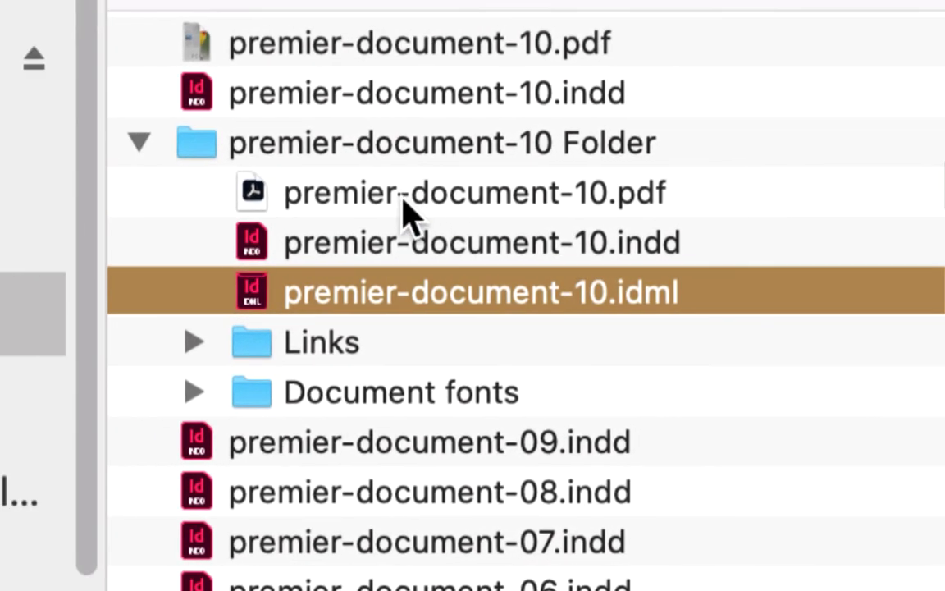
left_click(224, 156)
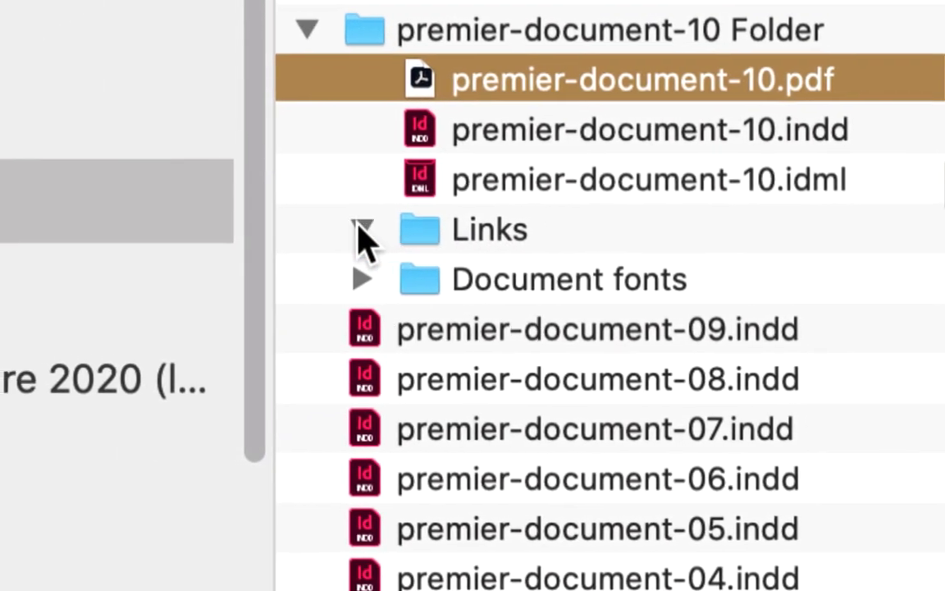
left_click(362, 229)
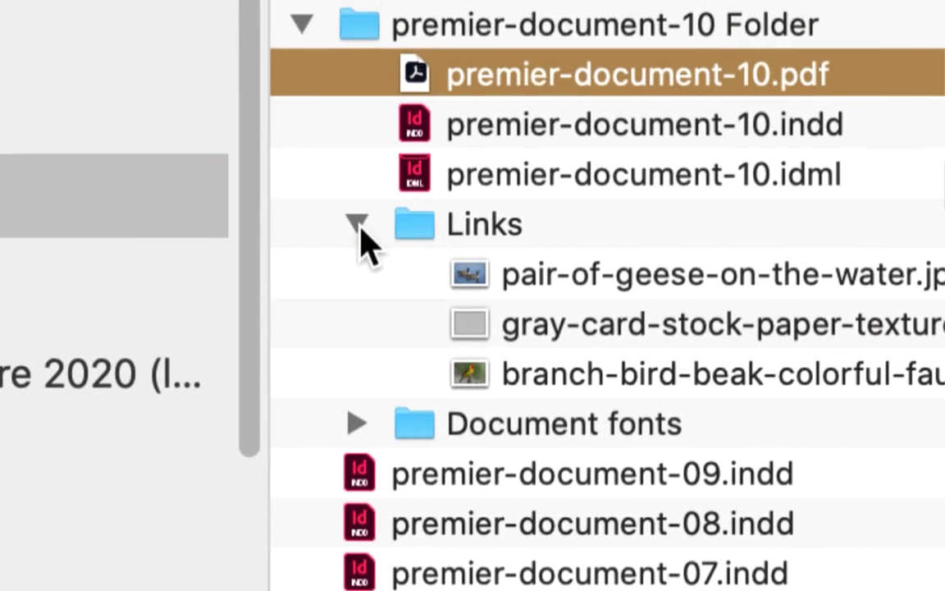
left_click(359, 227)
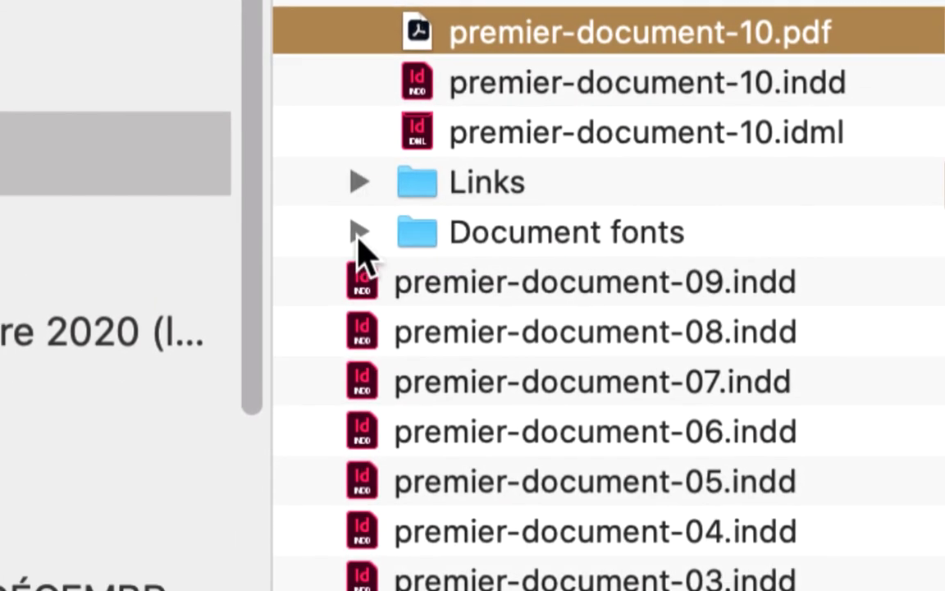
left_click(358, 281)
left_click(360, 233)
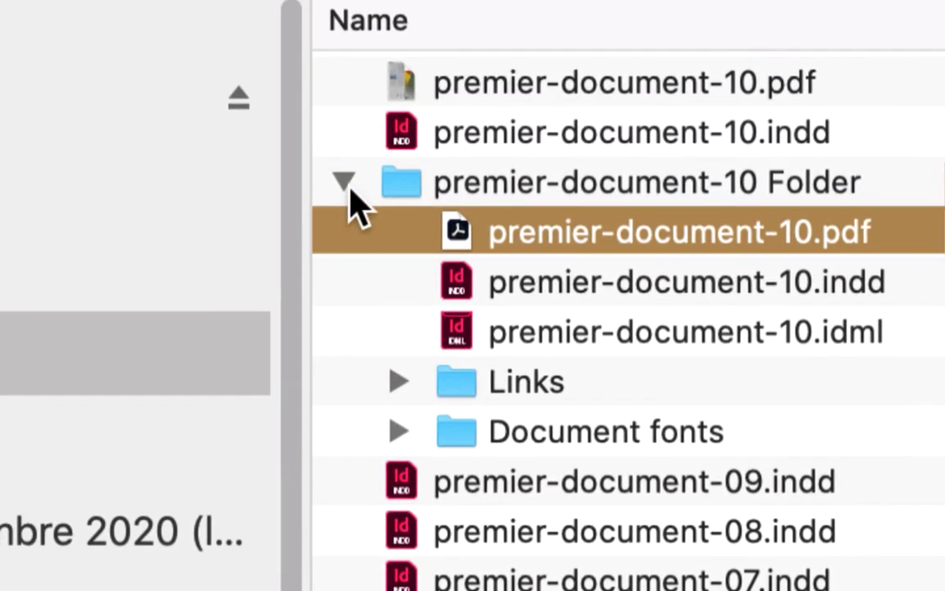
left_click(342, 186)
left_click(361, 196)
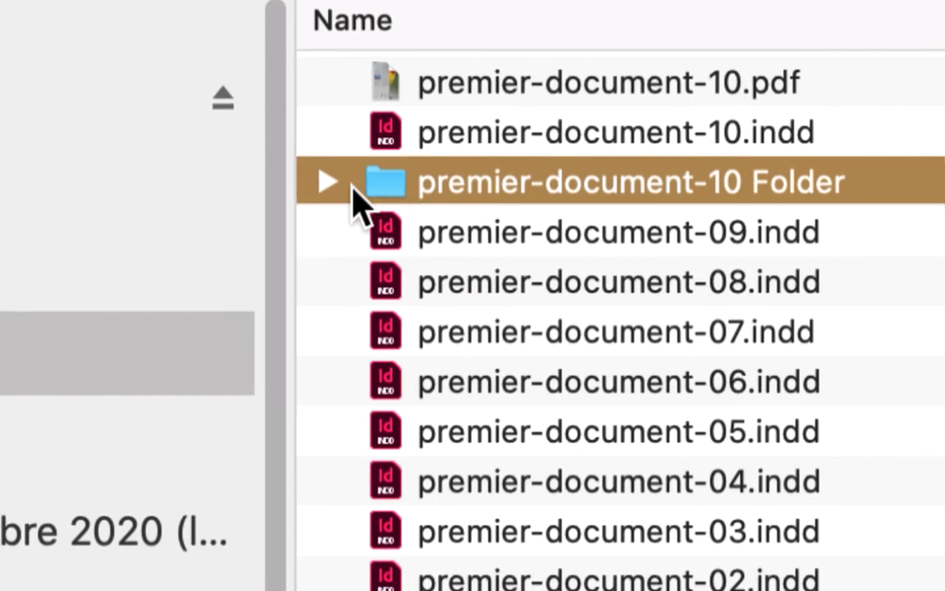
left_click(299, 189)
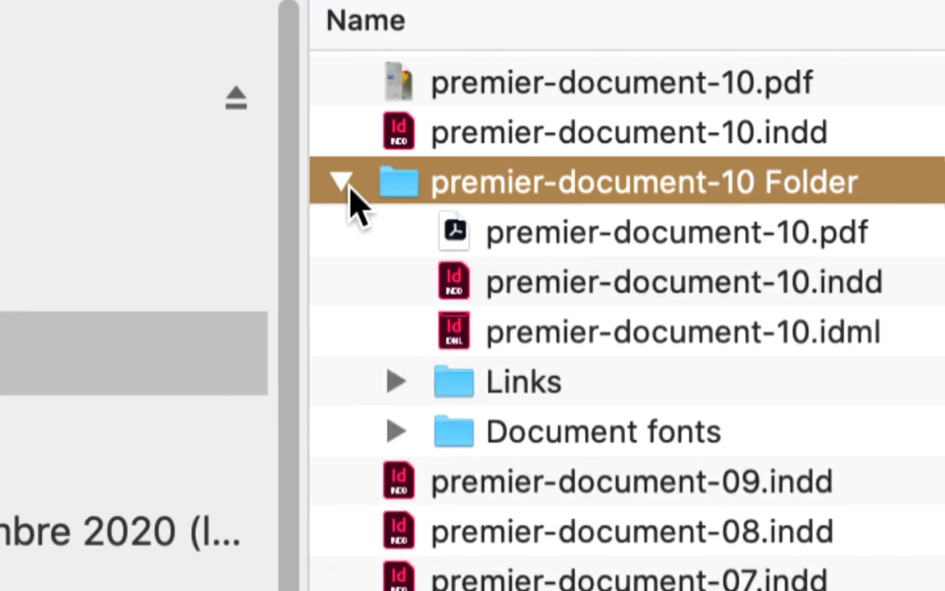
left_click(347, 187)
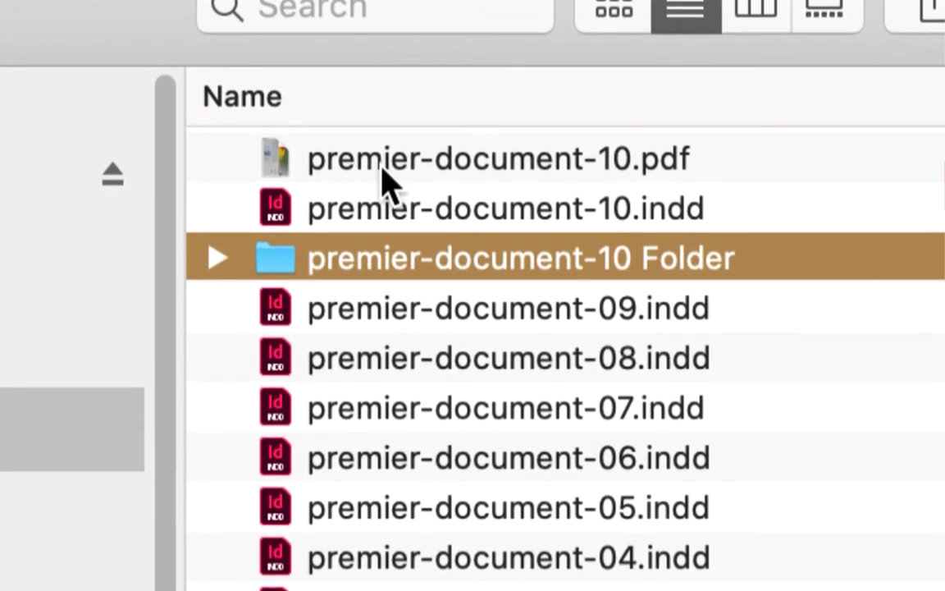
left_click(562, 103)
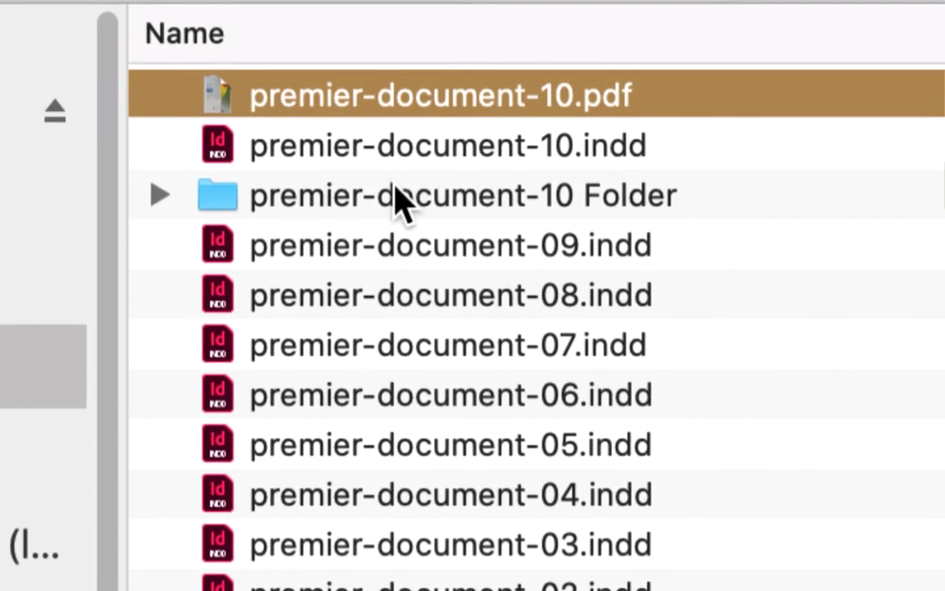
left_click(414, 280)
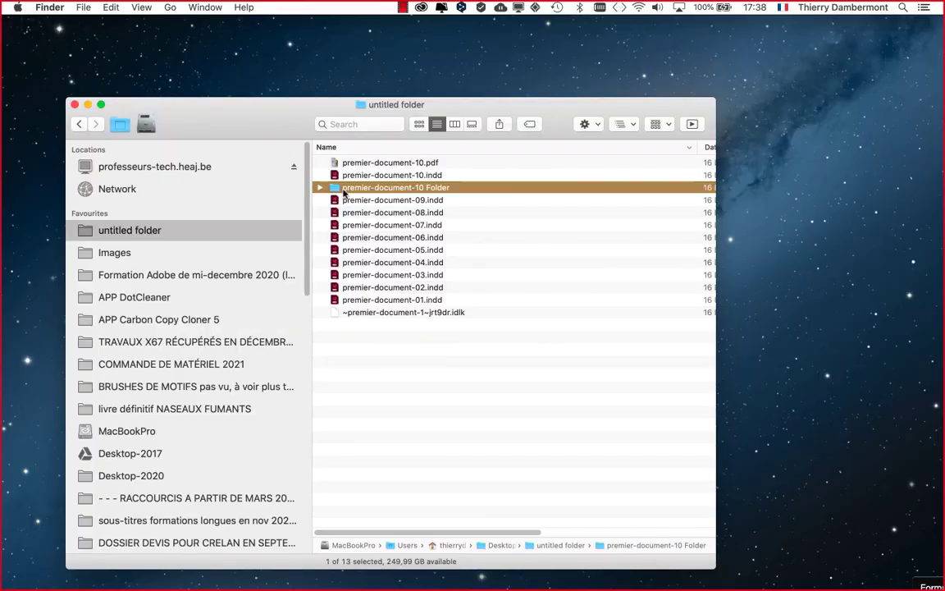
left_click(502, 401)
key("super+Tab")
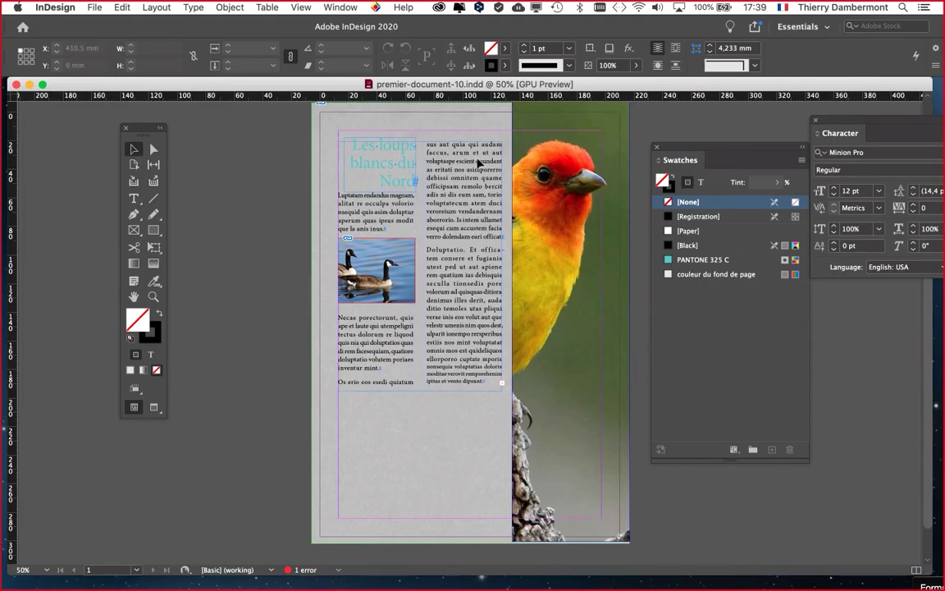
key("super+Tab")
key("super+Tab")
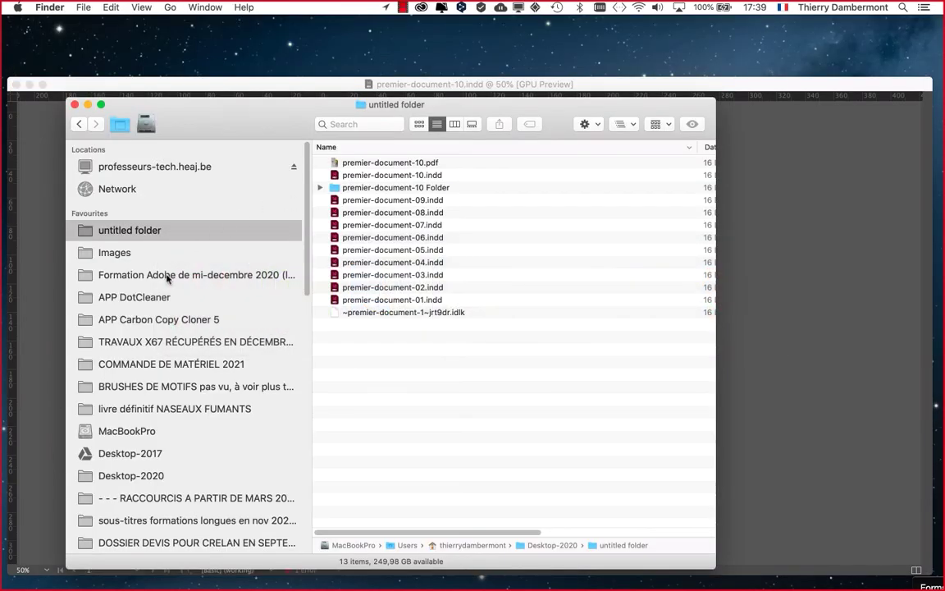
Open Formation Adobe de mi-decembre 2020, widen the window, and expand Dossier-PRAT-ID3-2020-231 to show document-231 files.
left_click(179, 275)
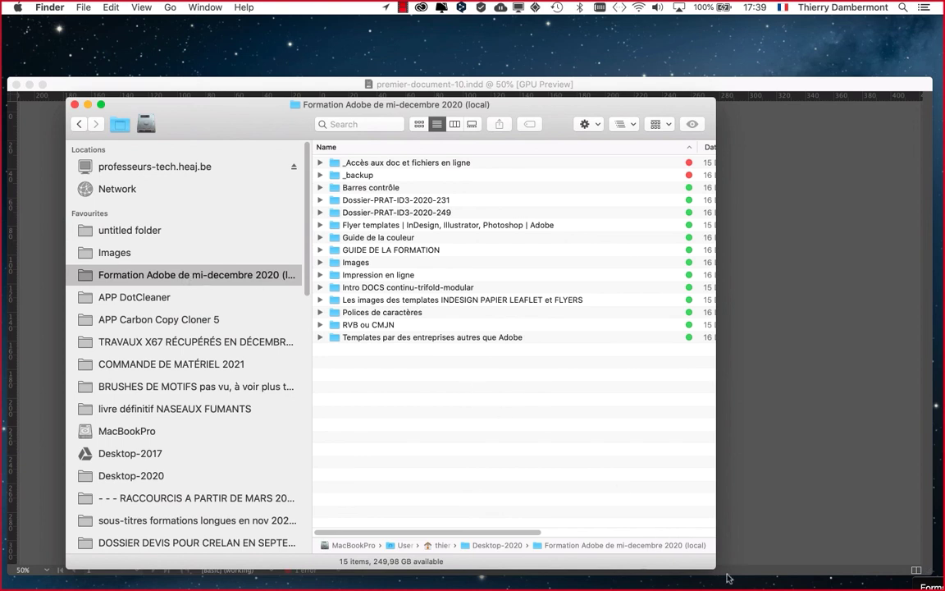
left_click_drag(715, 567, 879, 441)
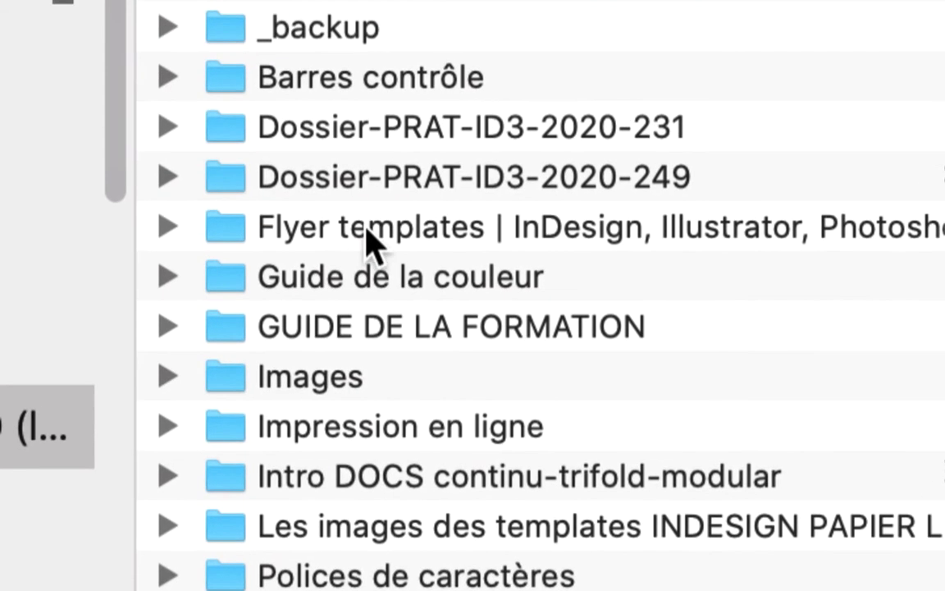
left_click(424, 78)
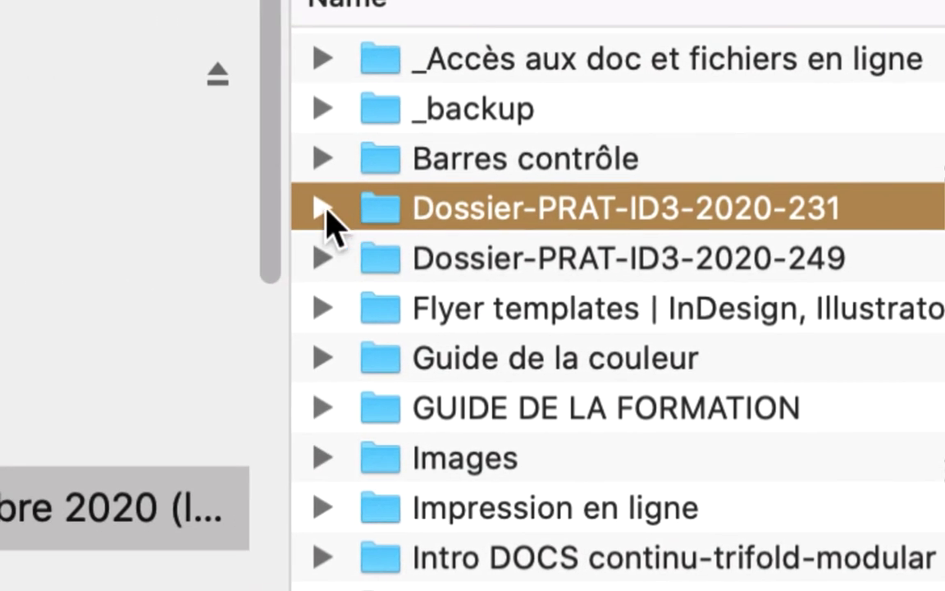
left_click(223, 215)
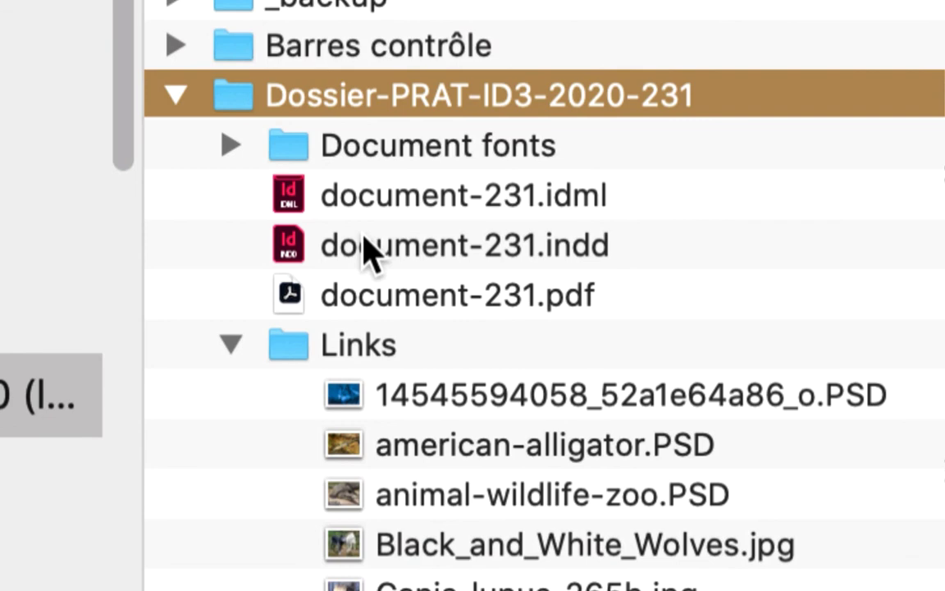
left_click(366, 246)
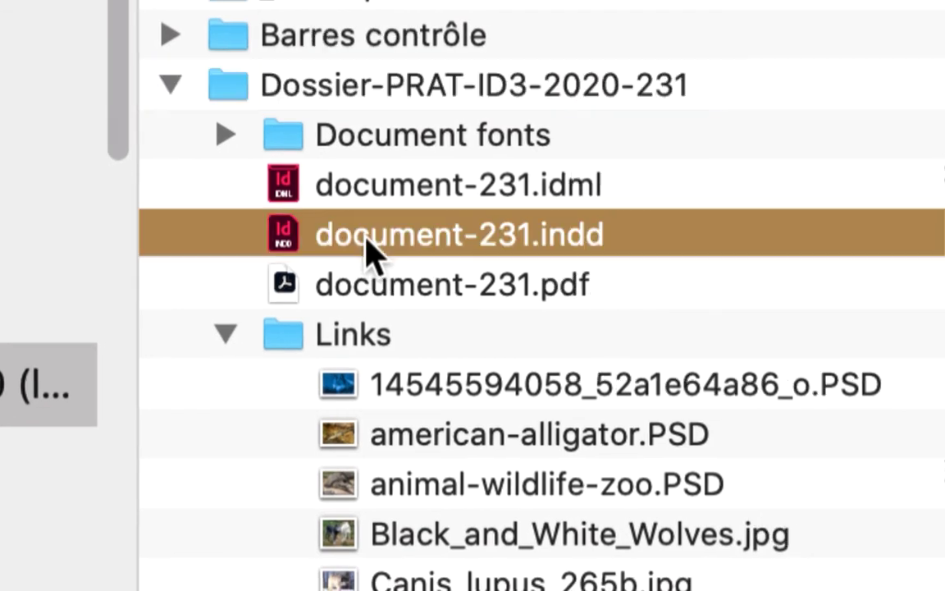
left_click(230, 344)
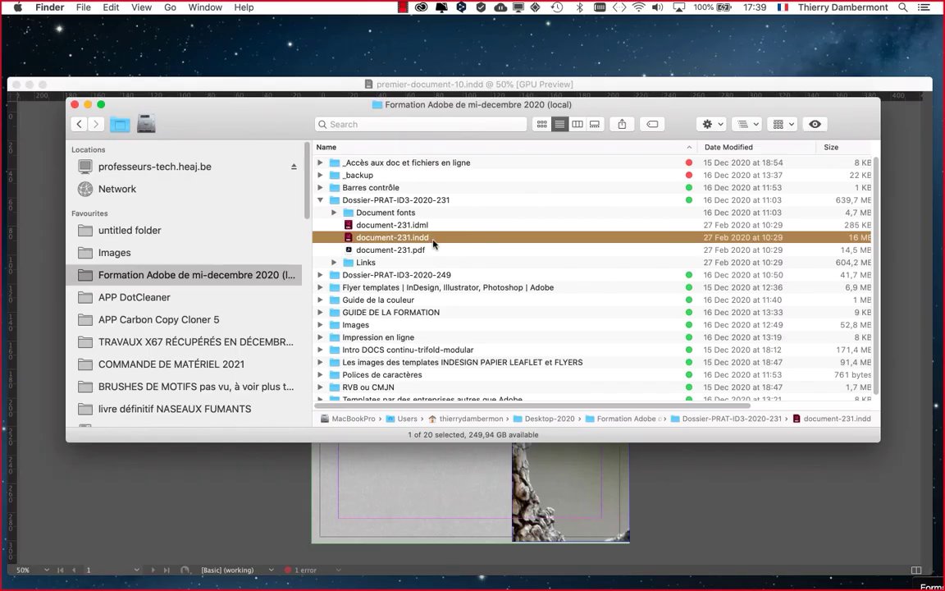
Back in InDesign, fit spread 10–11 in the window and close the Swatches panel.
key("super+Tab")
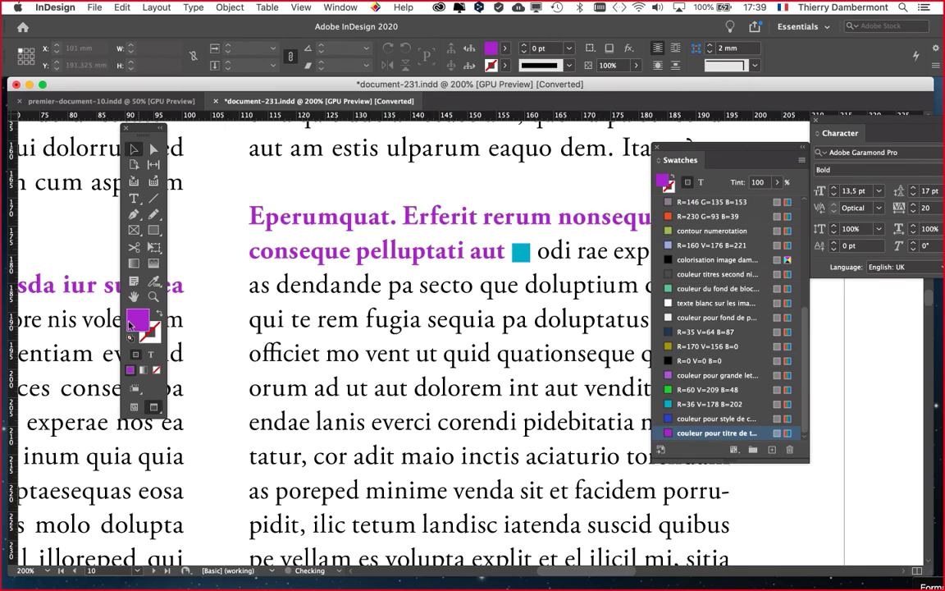
key("super+alt+0")
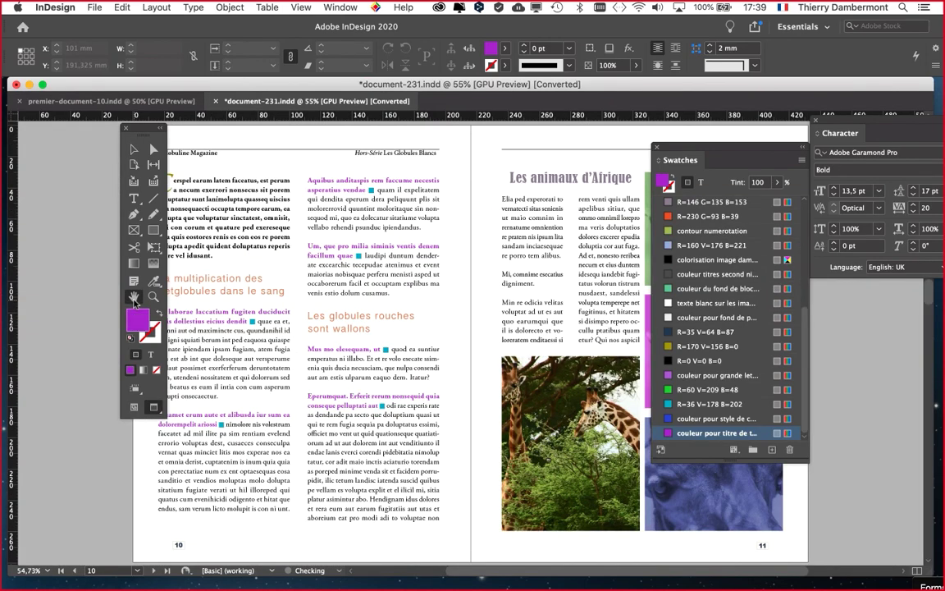
left_click_drag(146, 129, 83, 134)
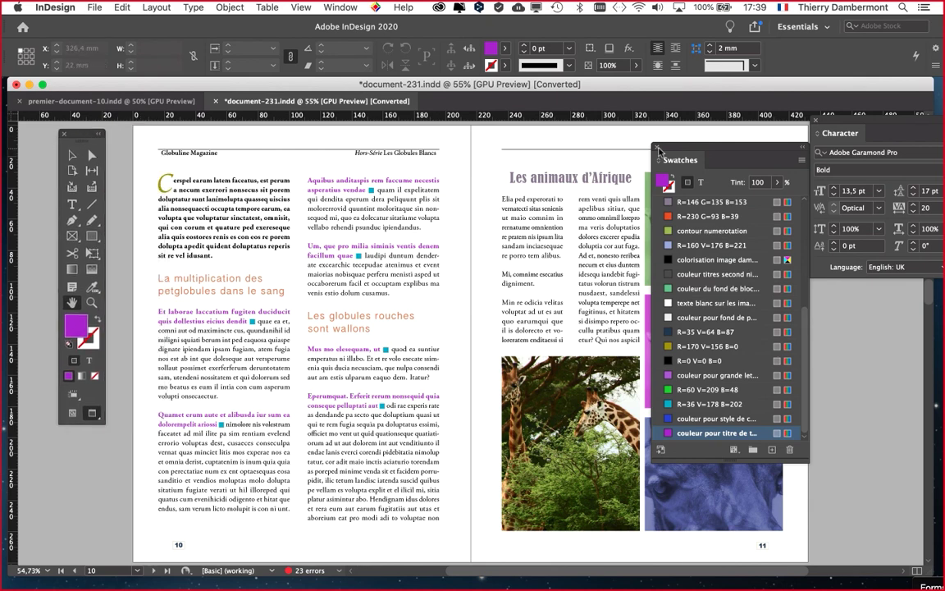
key("F5")
Float and resize the Pages panel to review A- through G-Master, then close it.
left_click(342, 8)
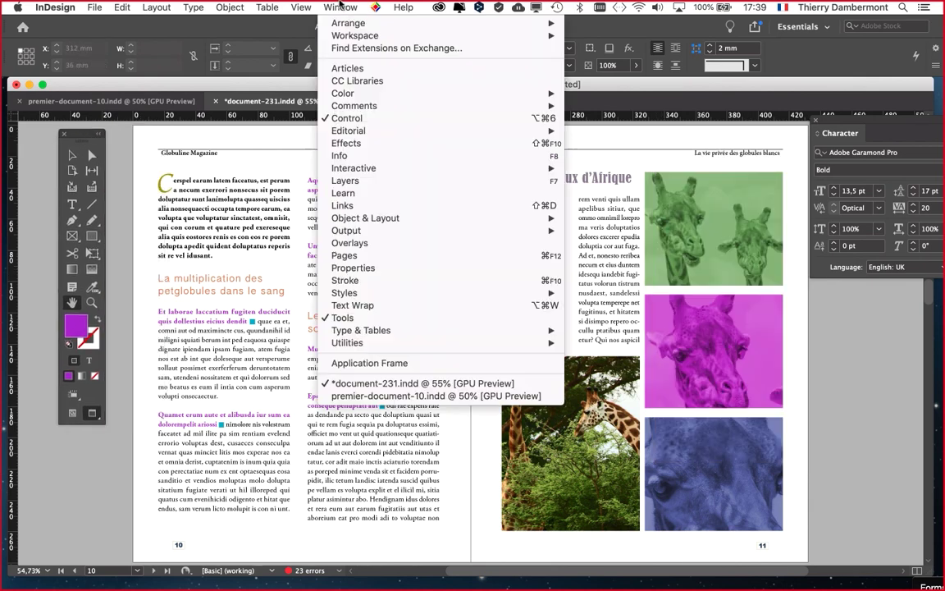
left_click(372, 256)
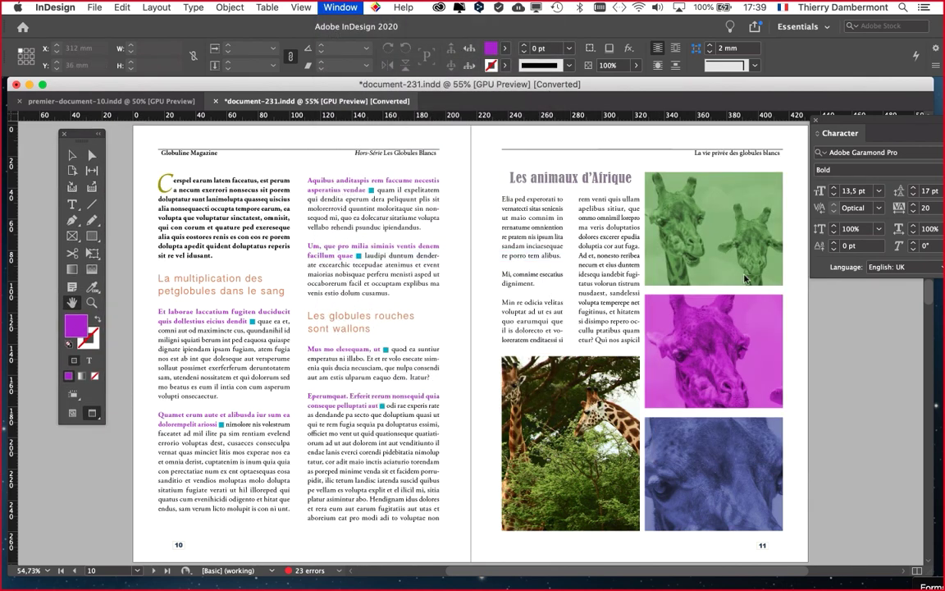
left_click_drag(833, 94, 550, 103)
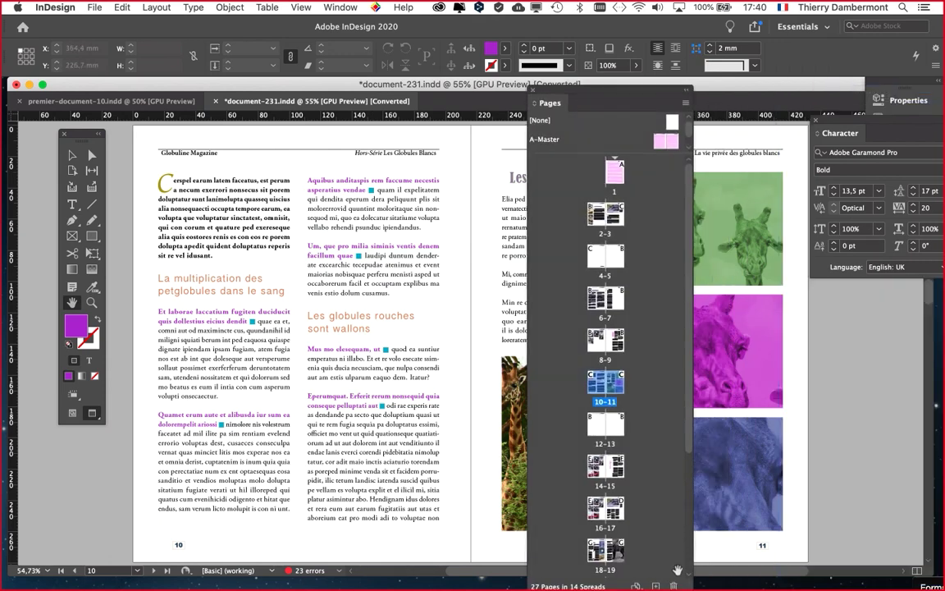
left_click_drag(689, 586, 803, 378)
left_click_drag(706, 154, 704, 292)
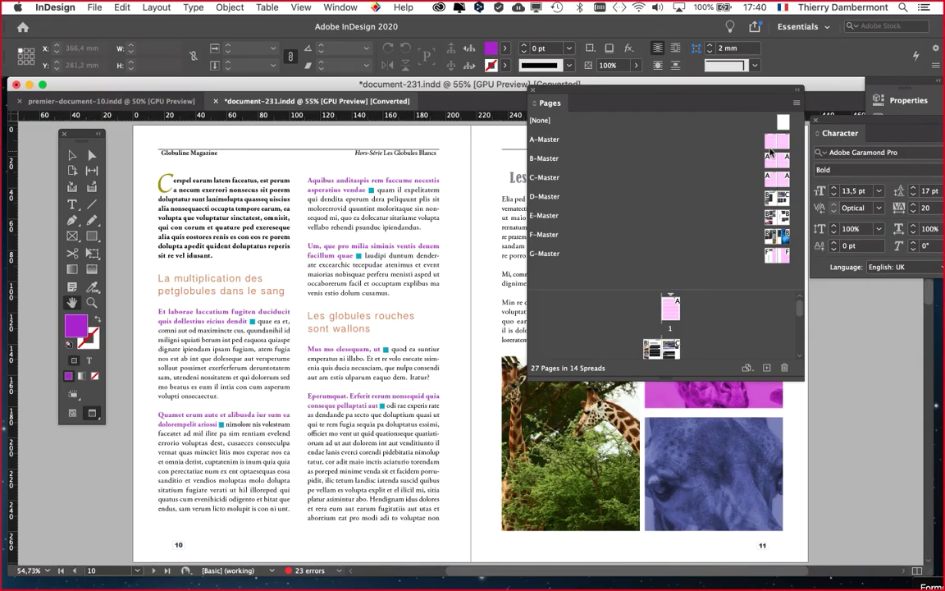
left_click(534, 91)
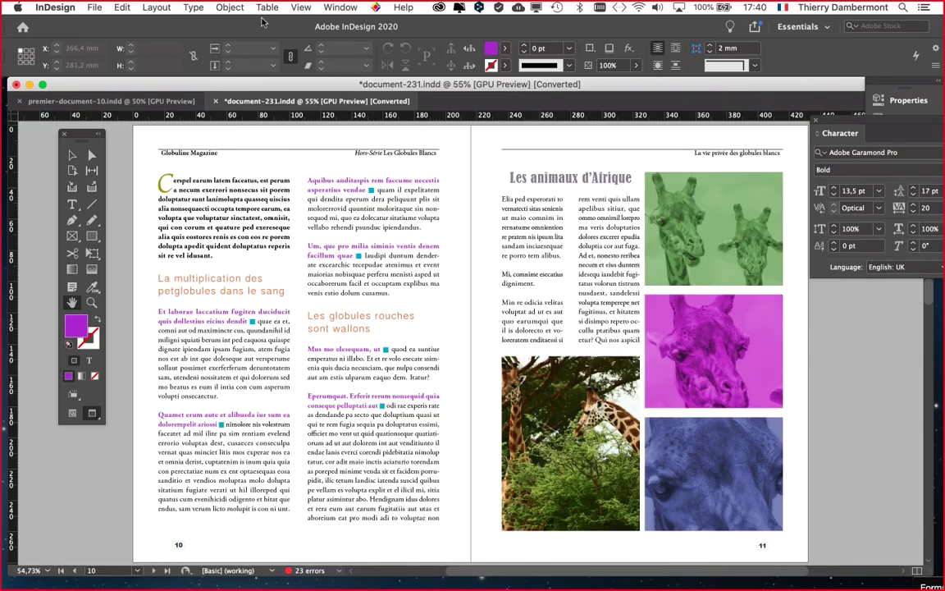
Open the Paragraph Styles panel and enlarge it to show every paragraph style.
left_click(190, 7)
left_click(223, 126)
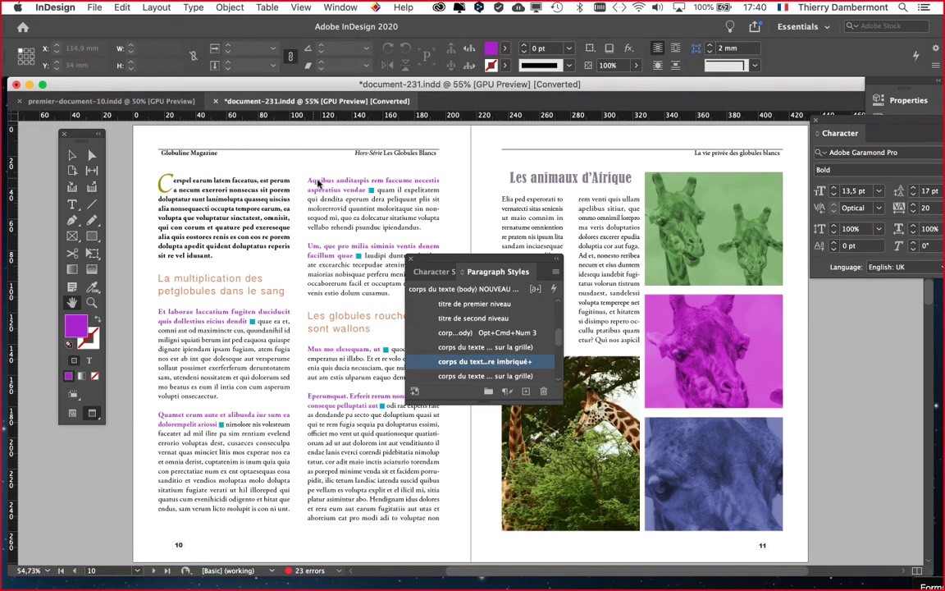
left_click_drag(418, 260, 543, 141)
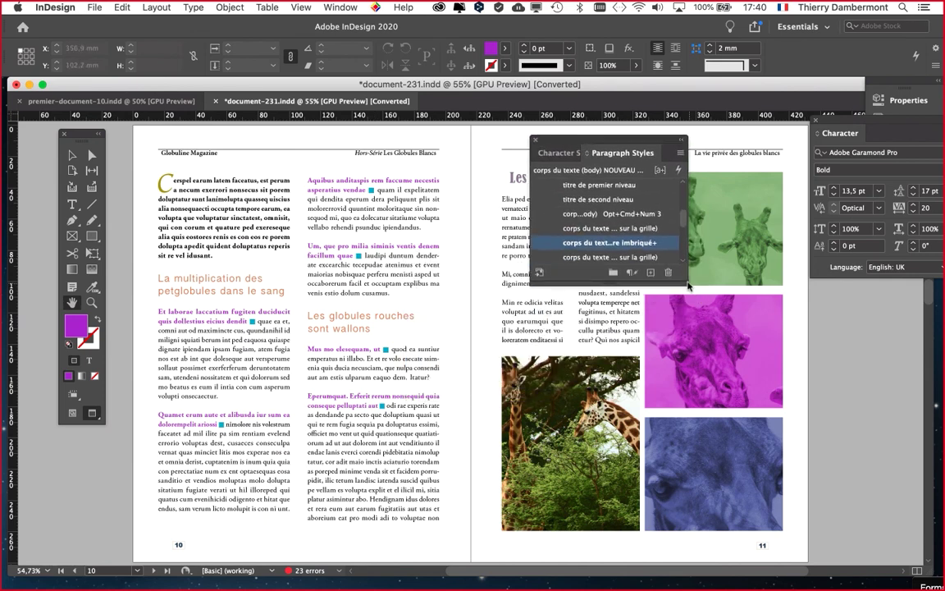
left_click_drag(683, 281, 832, 531)
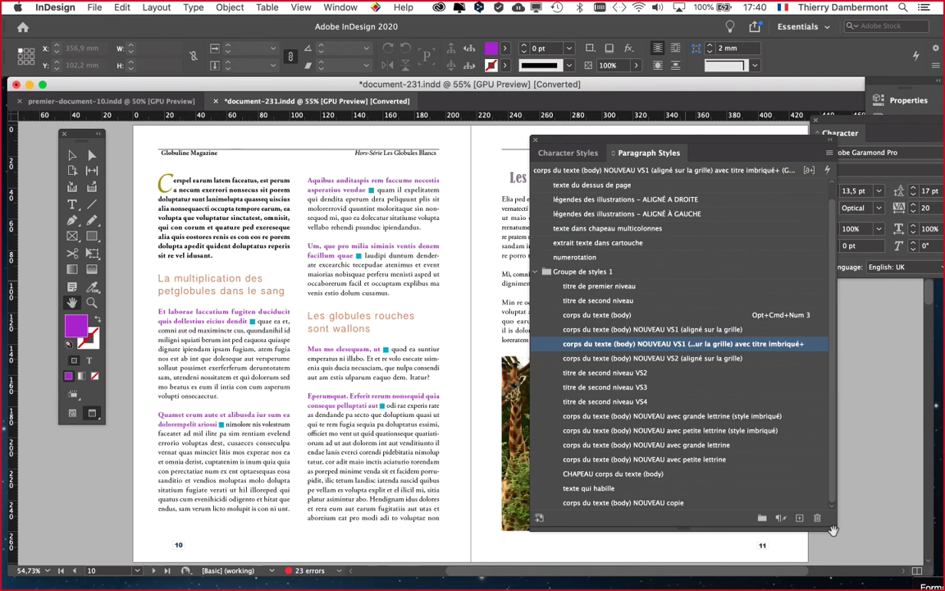
Review the Object Styles list, including 'bloc numerotation+', then close it and Paragraph Styles.
left_click(193, 7)
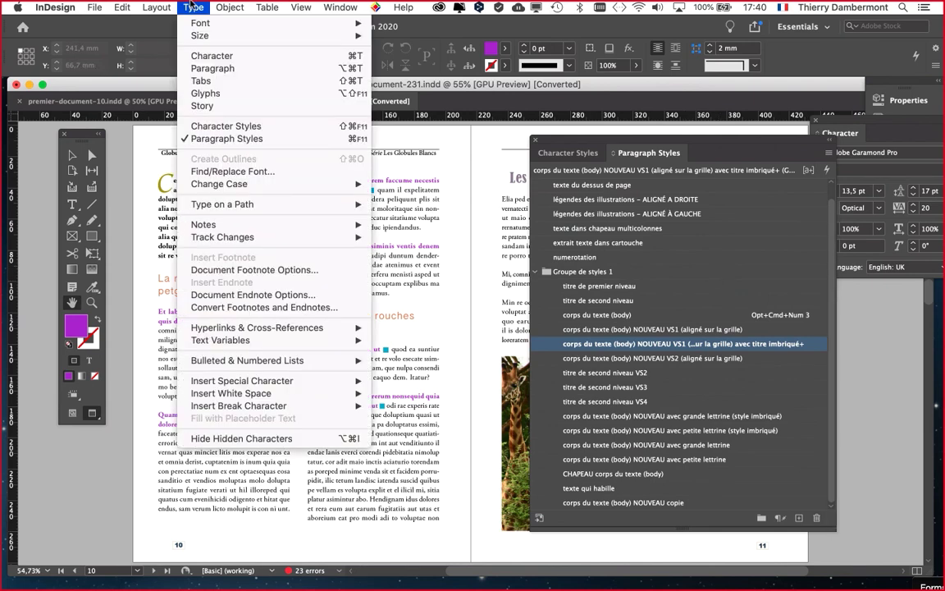
left_click(193, 7)
left_click(339, 7)
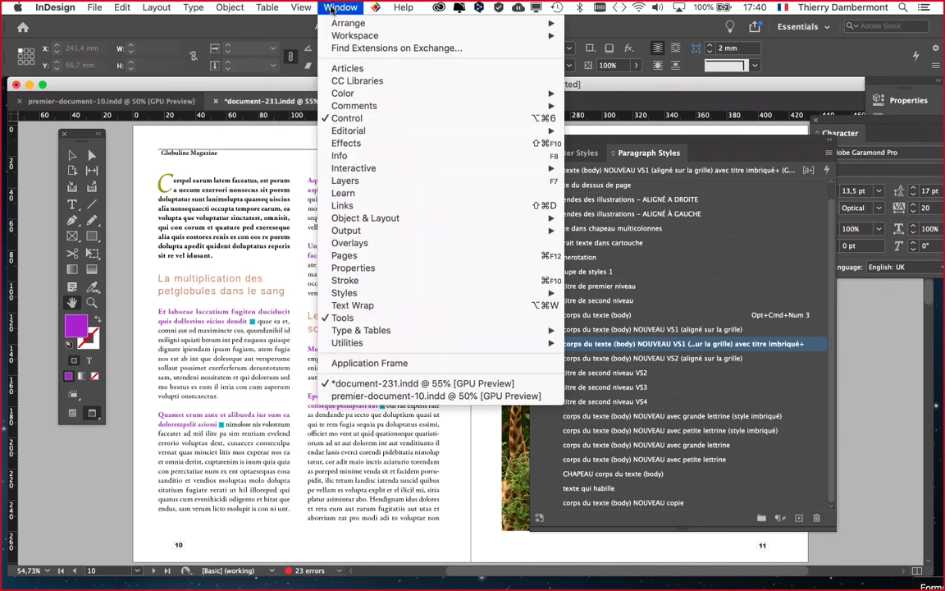
mouse_move(352, 293)
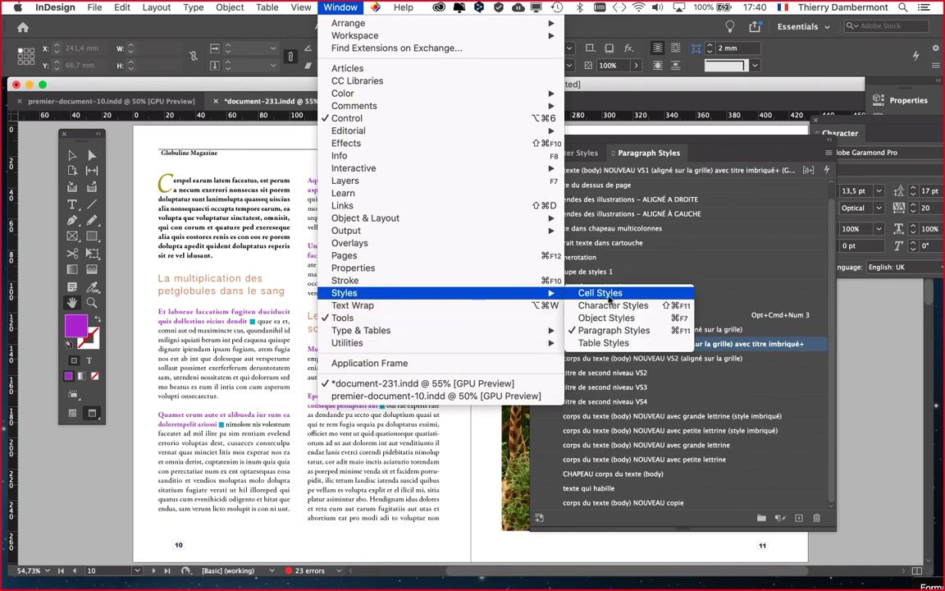
left_click(606, 318)
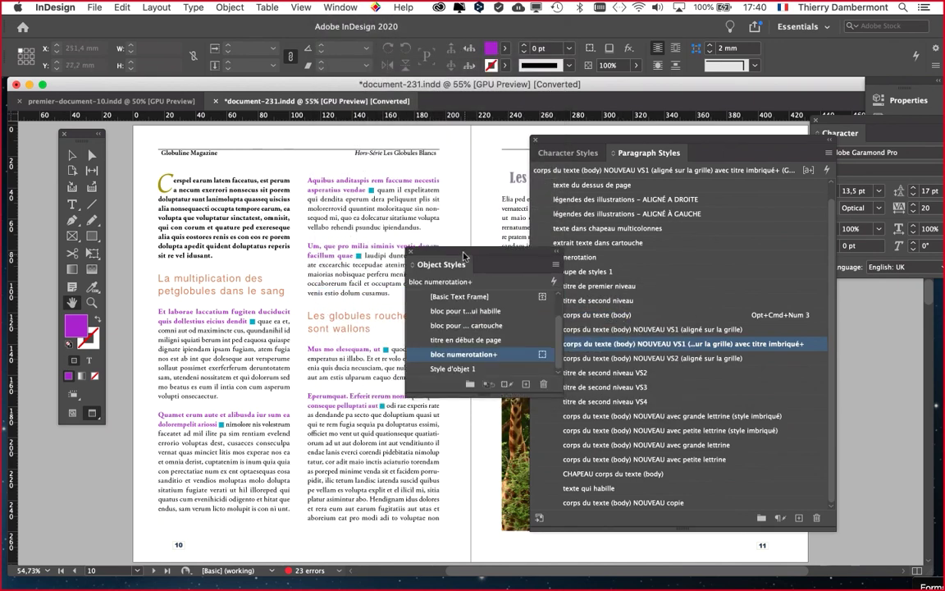
left_click_drag(464, 256, 361, 148)
left_click_drag(456, 282, 479, 359)
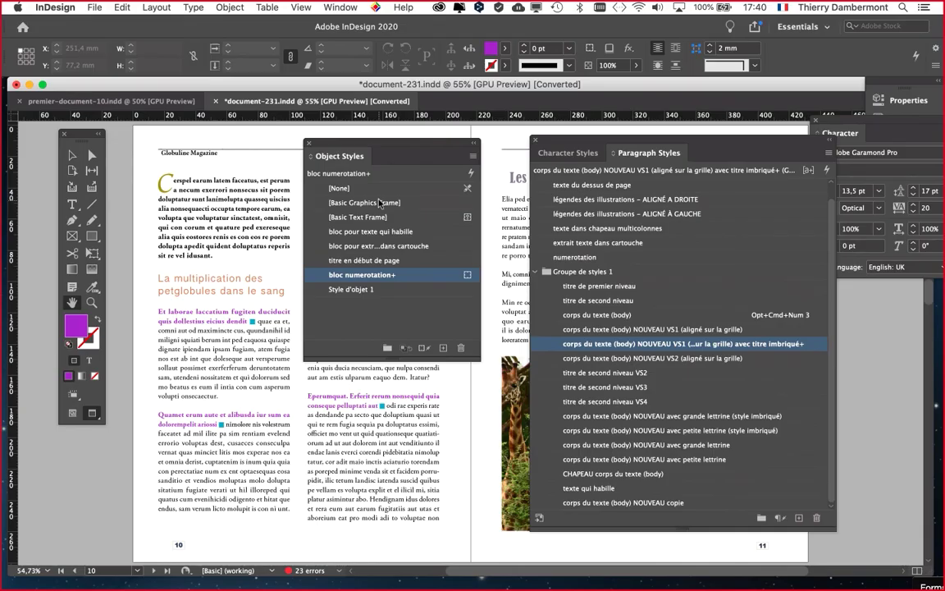
left_click(105, 2)
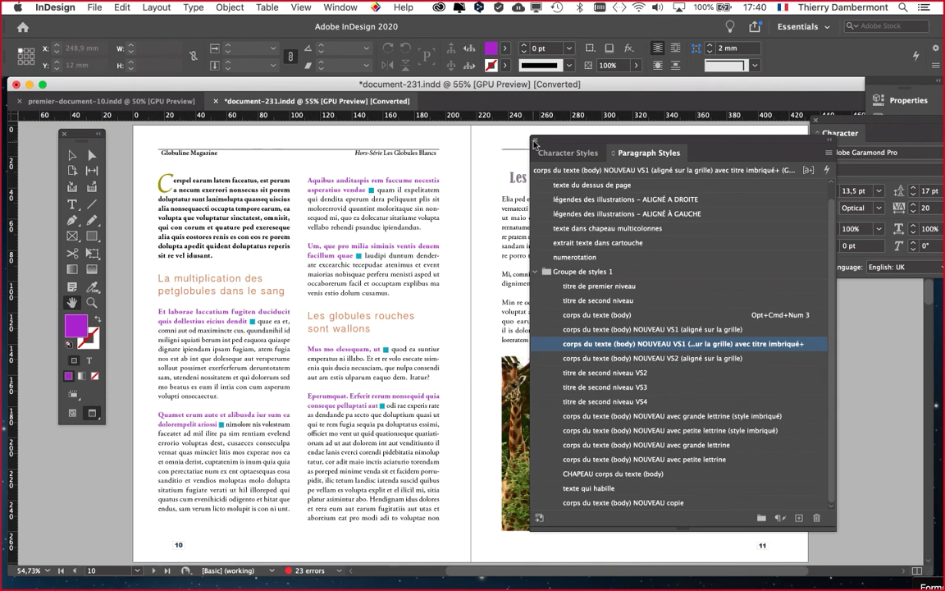
key("super+F11")
Scroll back through the magazine from spread 10–11 to spread 2–3.
scroll(544, 247, "up", 5)
scroll(544, 249, "up", 15)
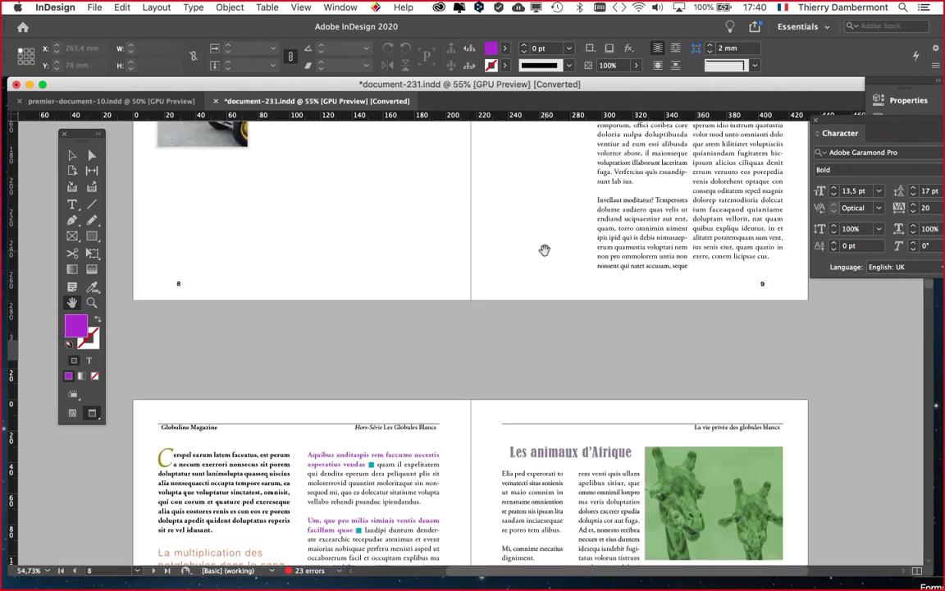
scroll(544, 250, "up", 15)
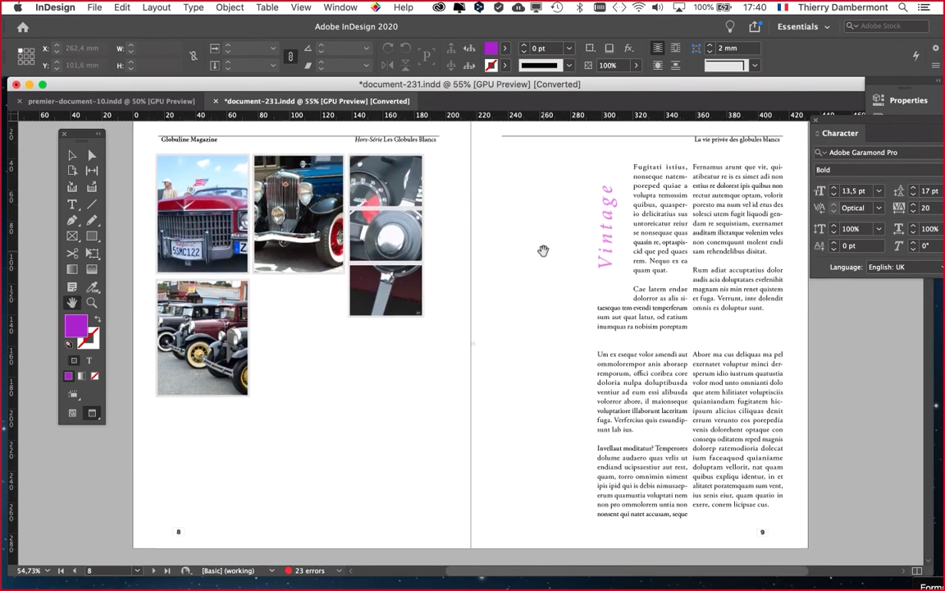
scroll(542, 250, "up", 5)
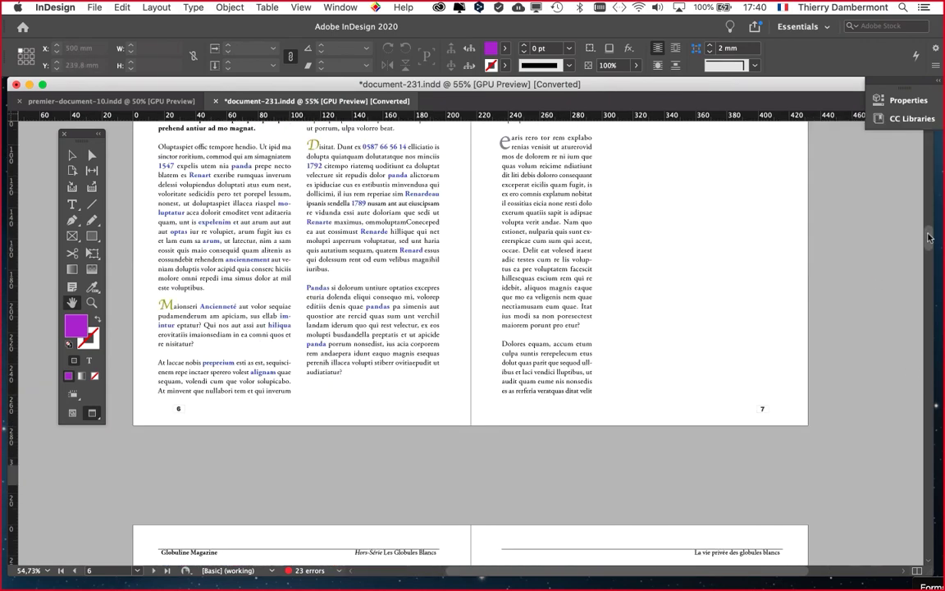
scroll(929, 216, "up", 18)
left_click_drag(929, 216, 380, 8)
Open the Pages panel and display the A-Master and B-Master spreads.
left_click(341, 7)
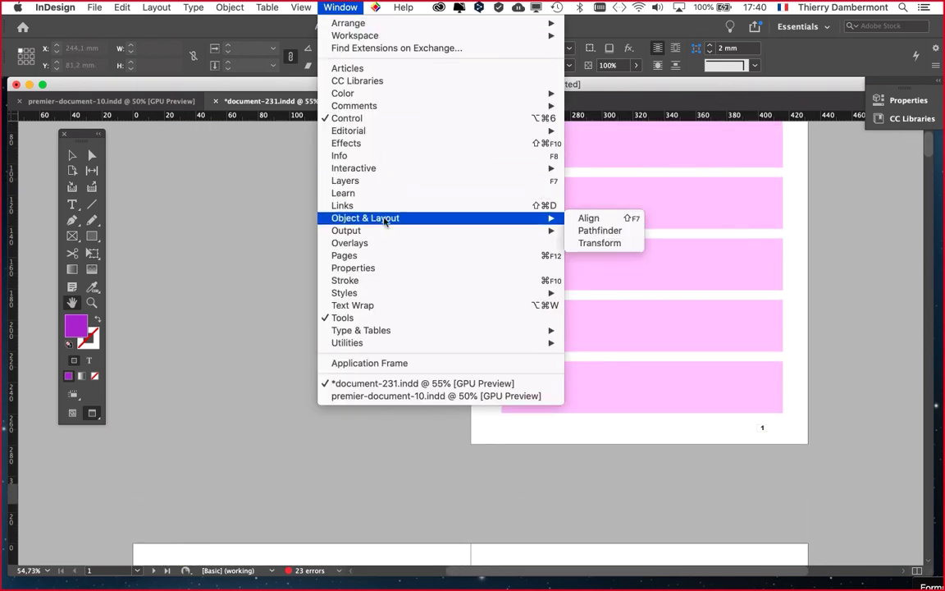
left_click(348, 256)
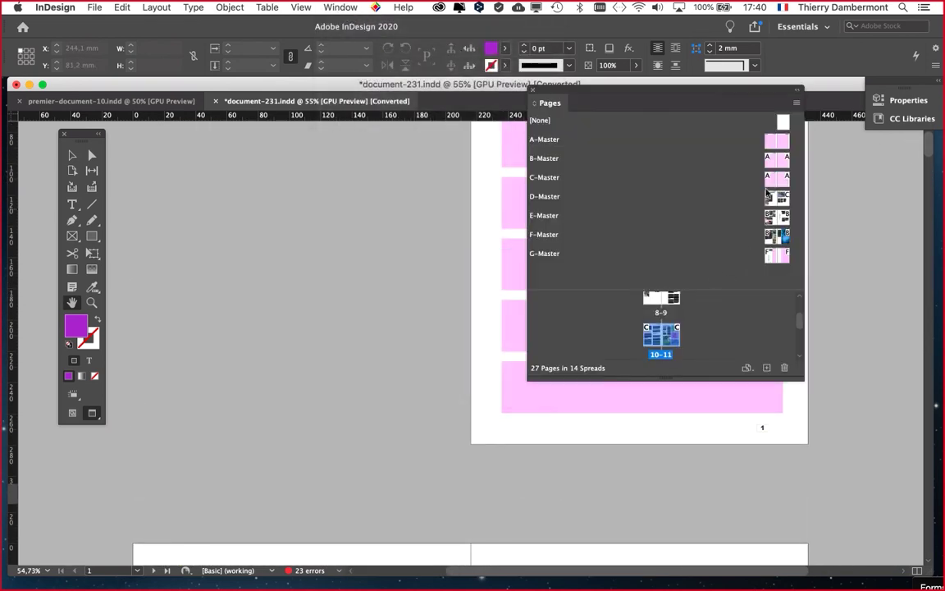
double_click(772, 144)
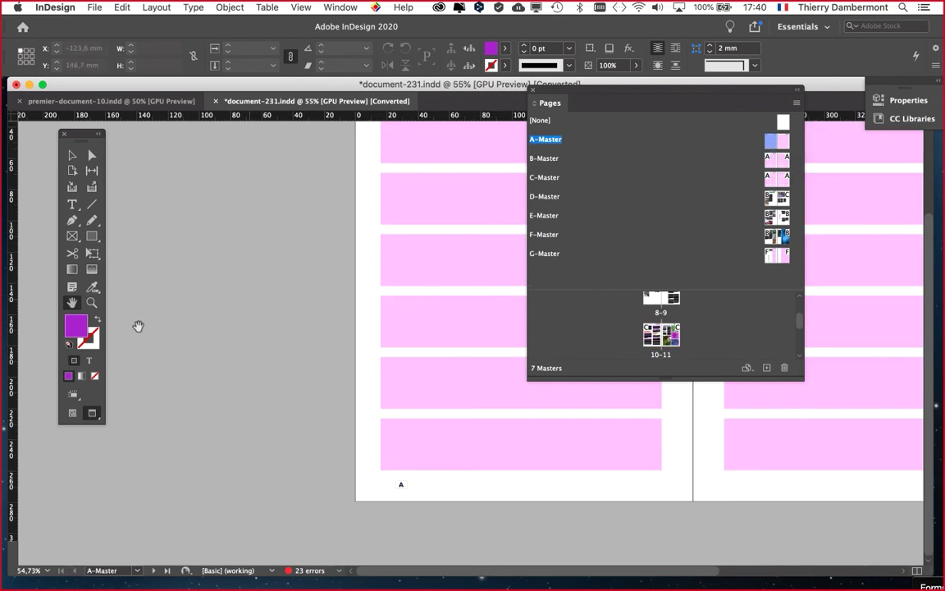
left_click(72, 304)
double_click(693, 157)
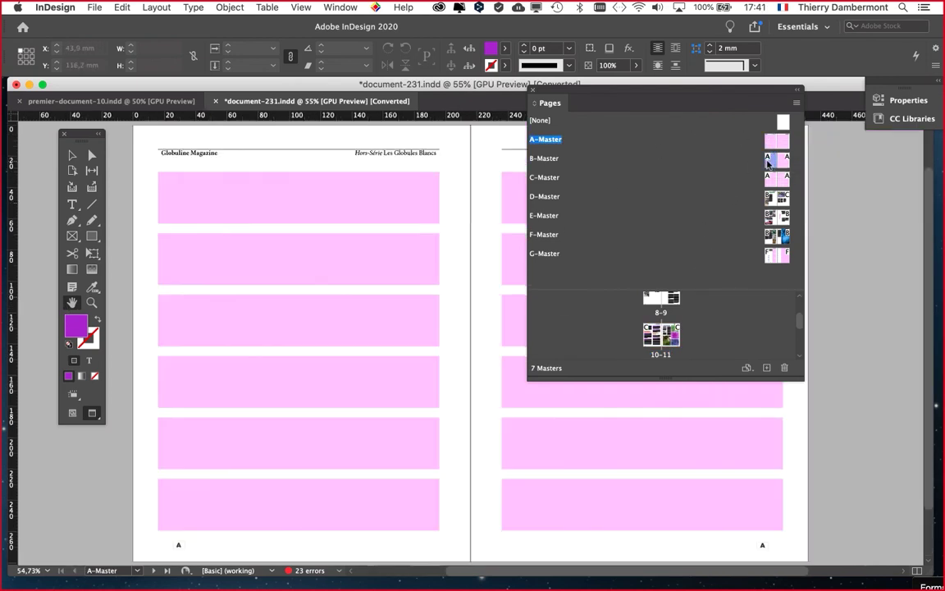
Move the narrowed Pages panel to the right and inspect the C-Master spread.
left_click_drag(562, 94, 640, 262)
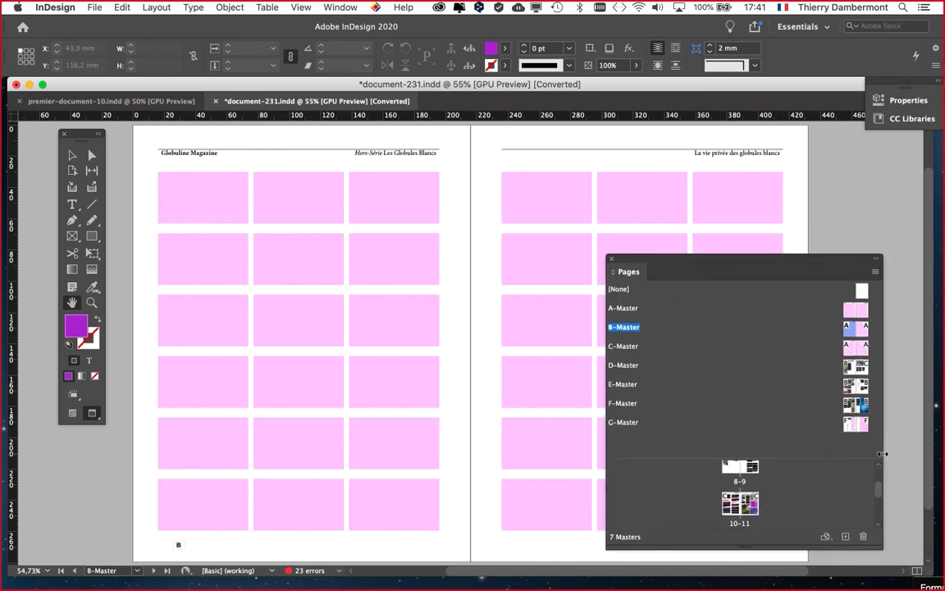
left_click_drag(883, 454, 725, 453)
left_click_drag(639, 261, 817, 159)
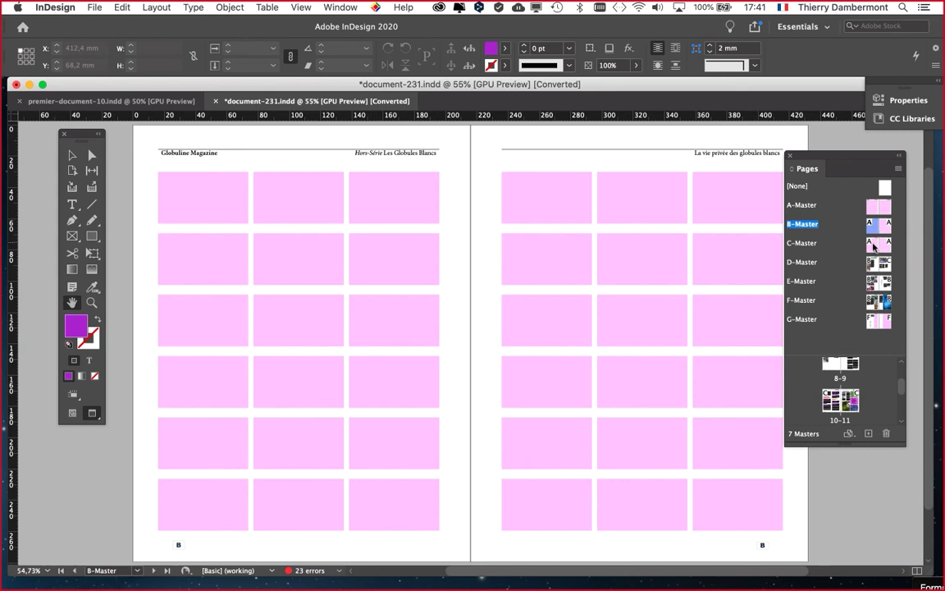
double_click(872, 243)
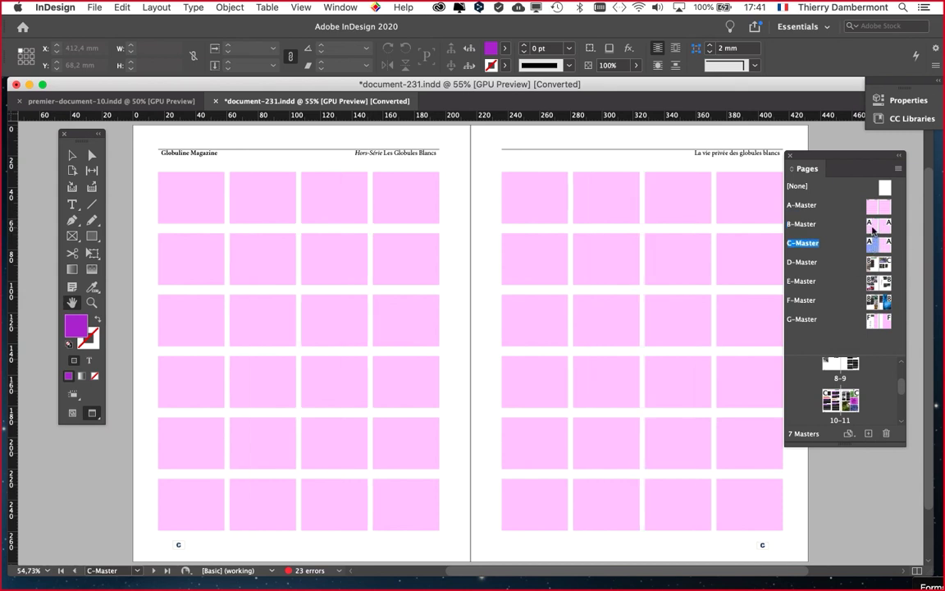
double_click(872, 224)
double_click(872, 244)
Return to spread 10–11 and position the view and Pages panel around it.
double_click(840, 401)
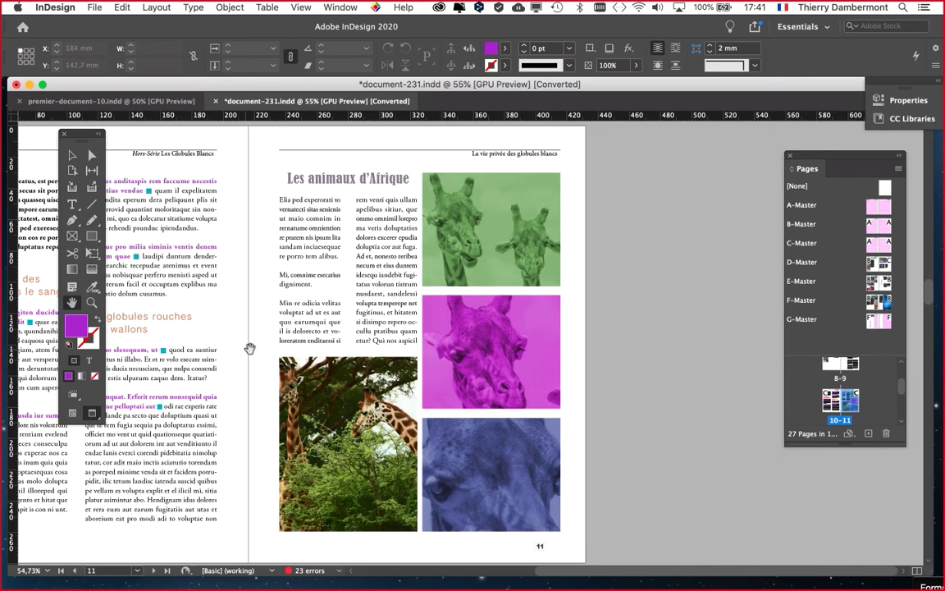
left_click_drag(251, 346, 437, 332)
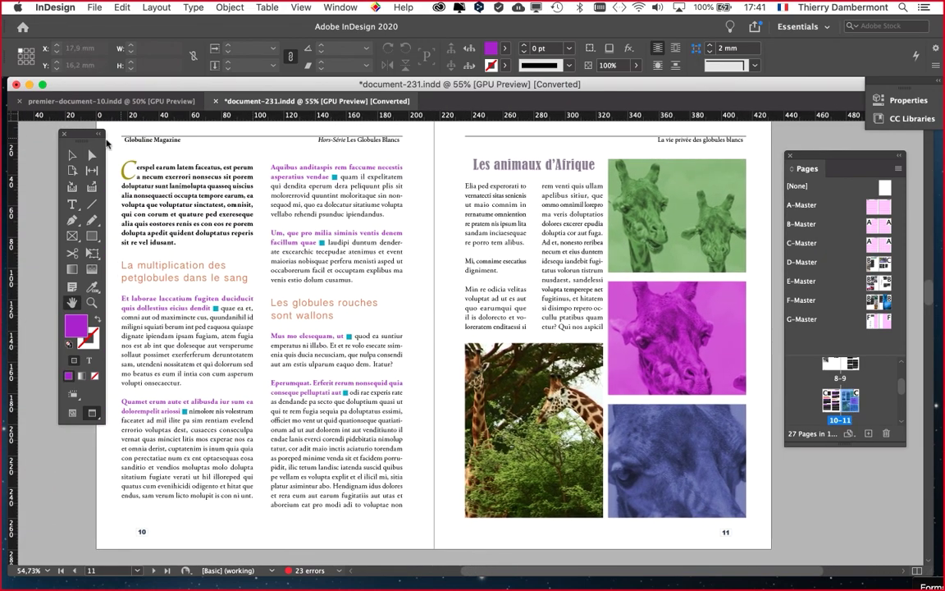
left_click_drag(82, 132, 64, 128)
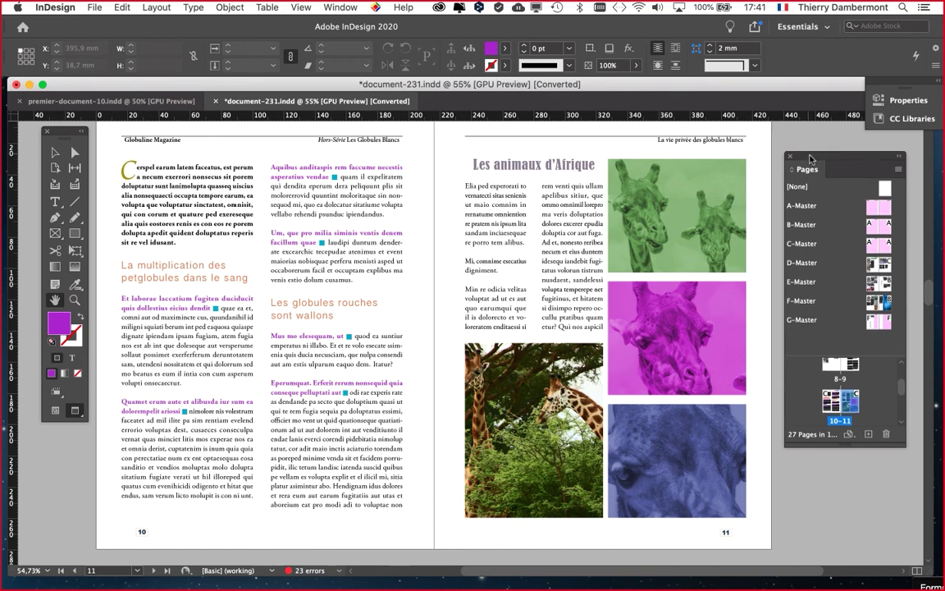
left_click_drag(832, 165, 860, 176)
left_click_drag(592, 207, 594, 210)
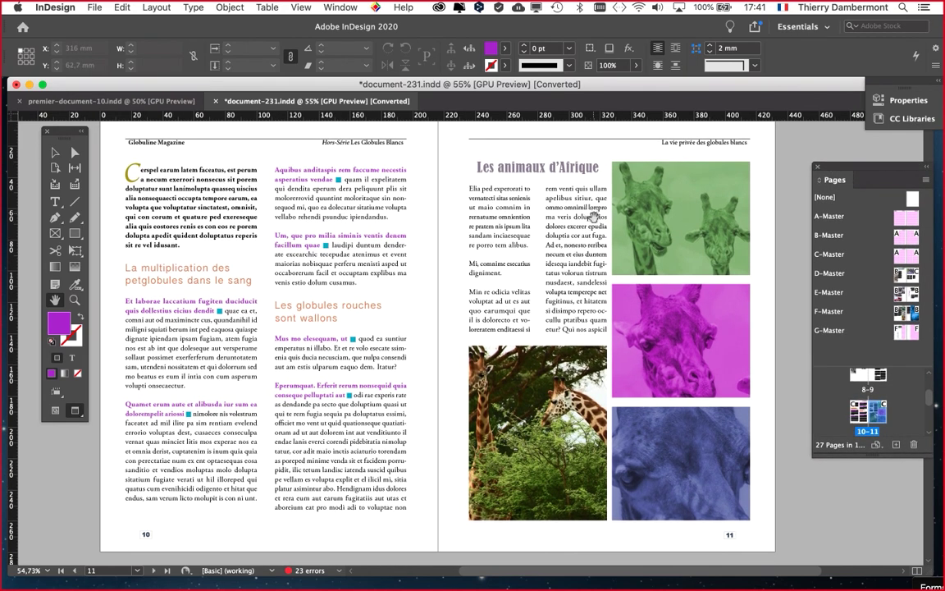